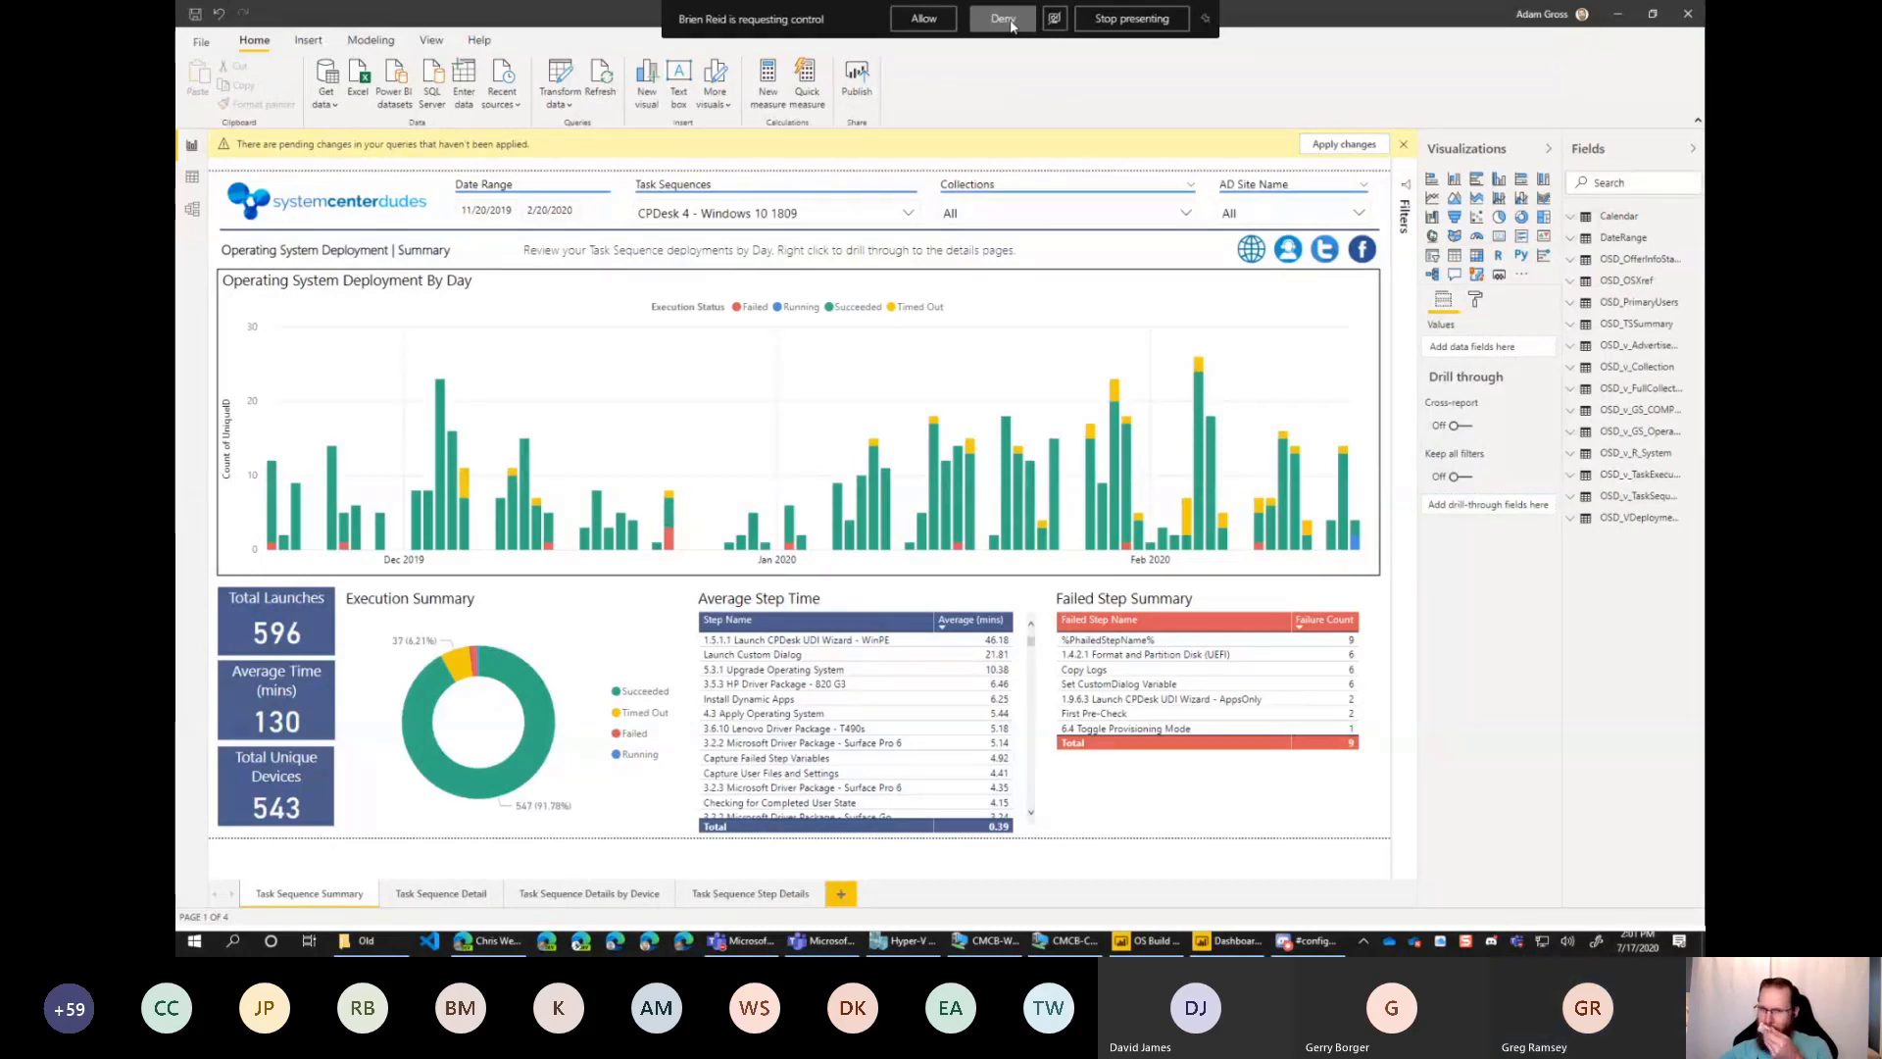
# Deny the meeting participant's request to take control of the shared screen.
pyautogui.click(1011, 24)
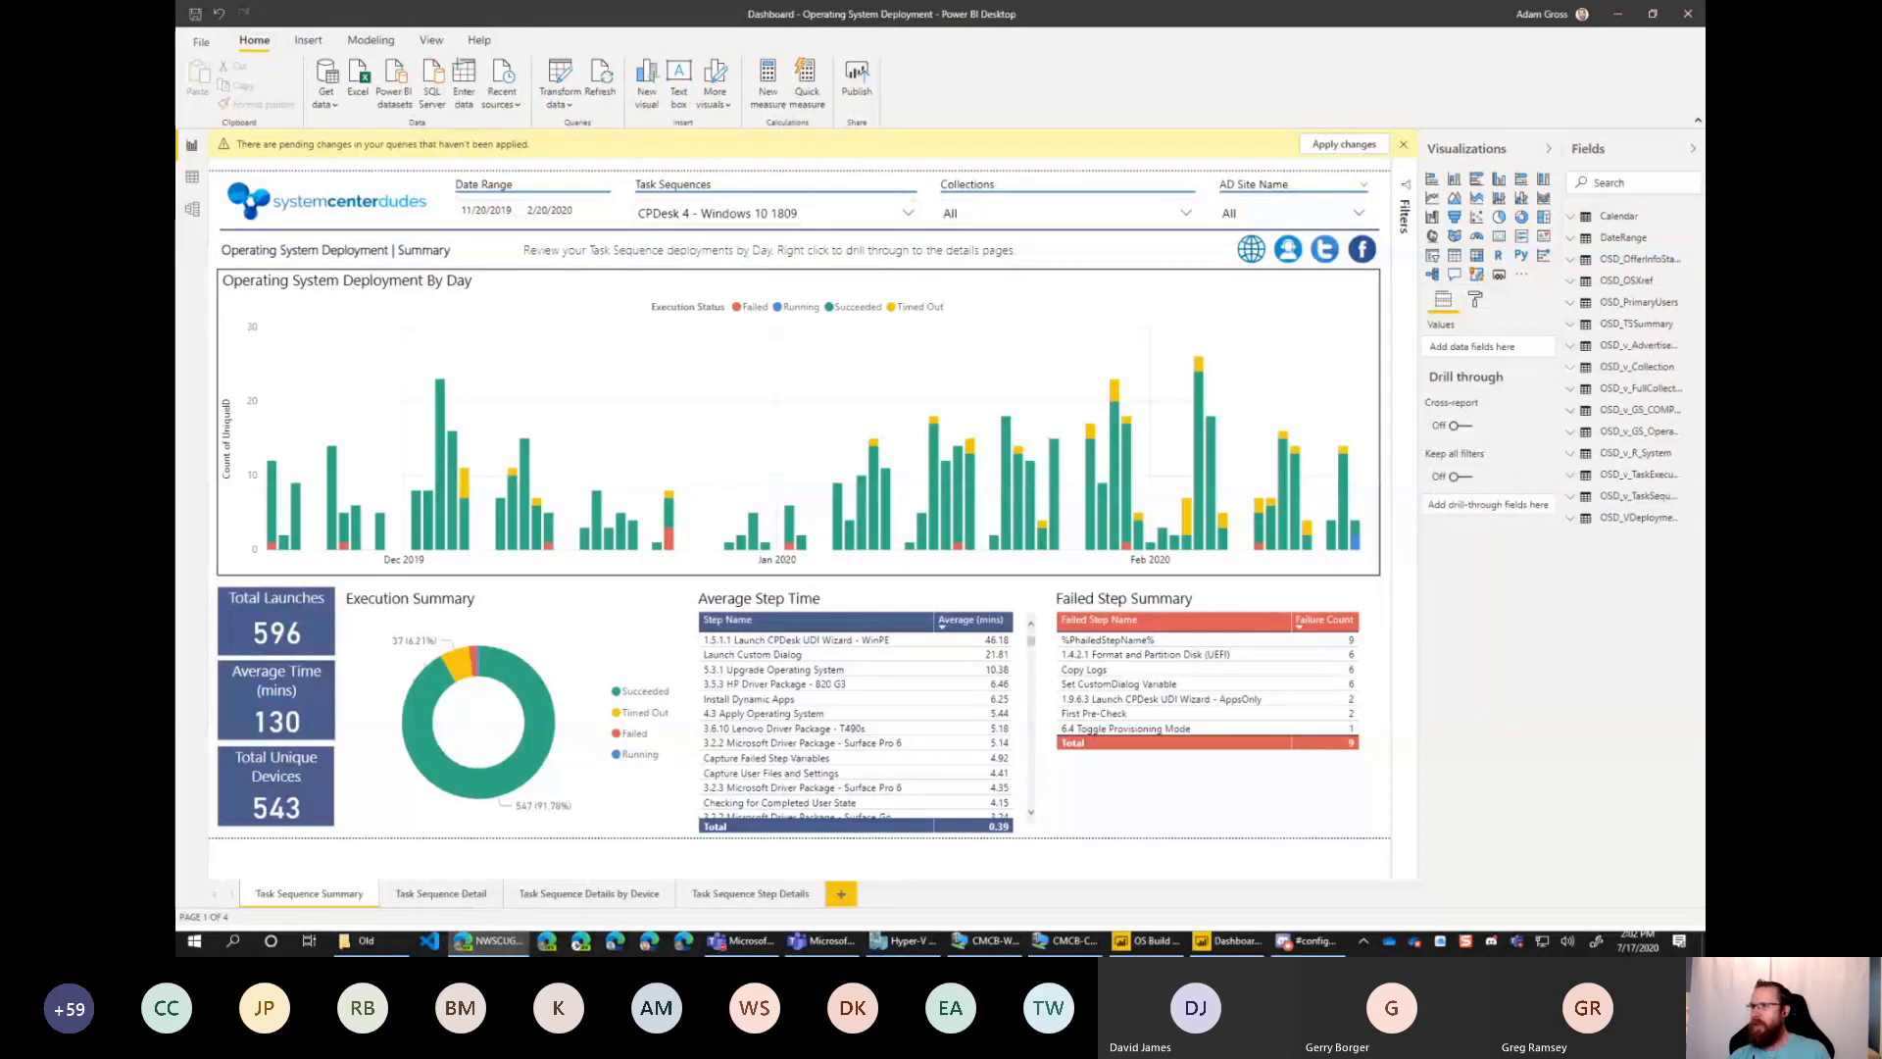
pyautogui.click(1492, 645)
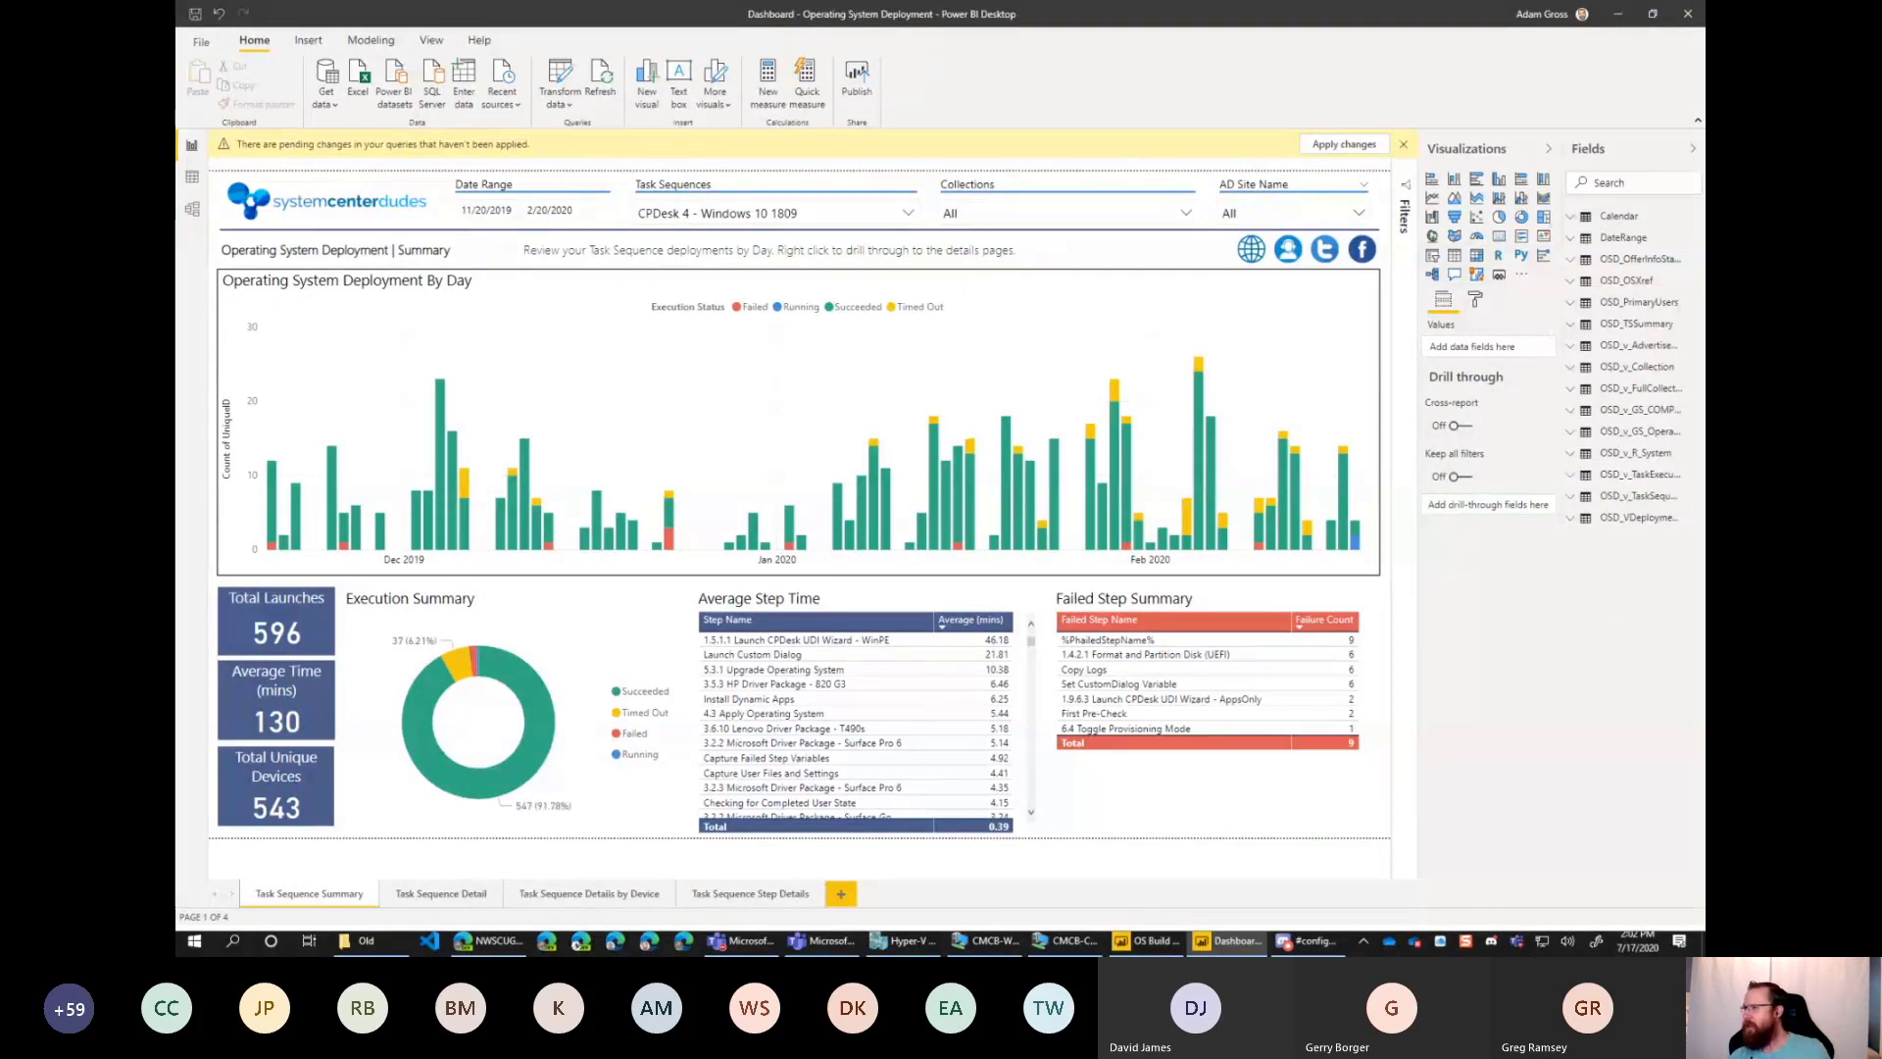
pyautogui.hotkey('alt', 'Tab')
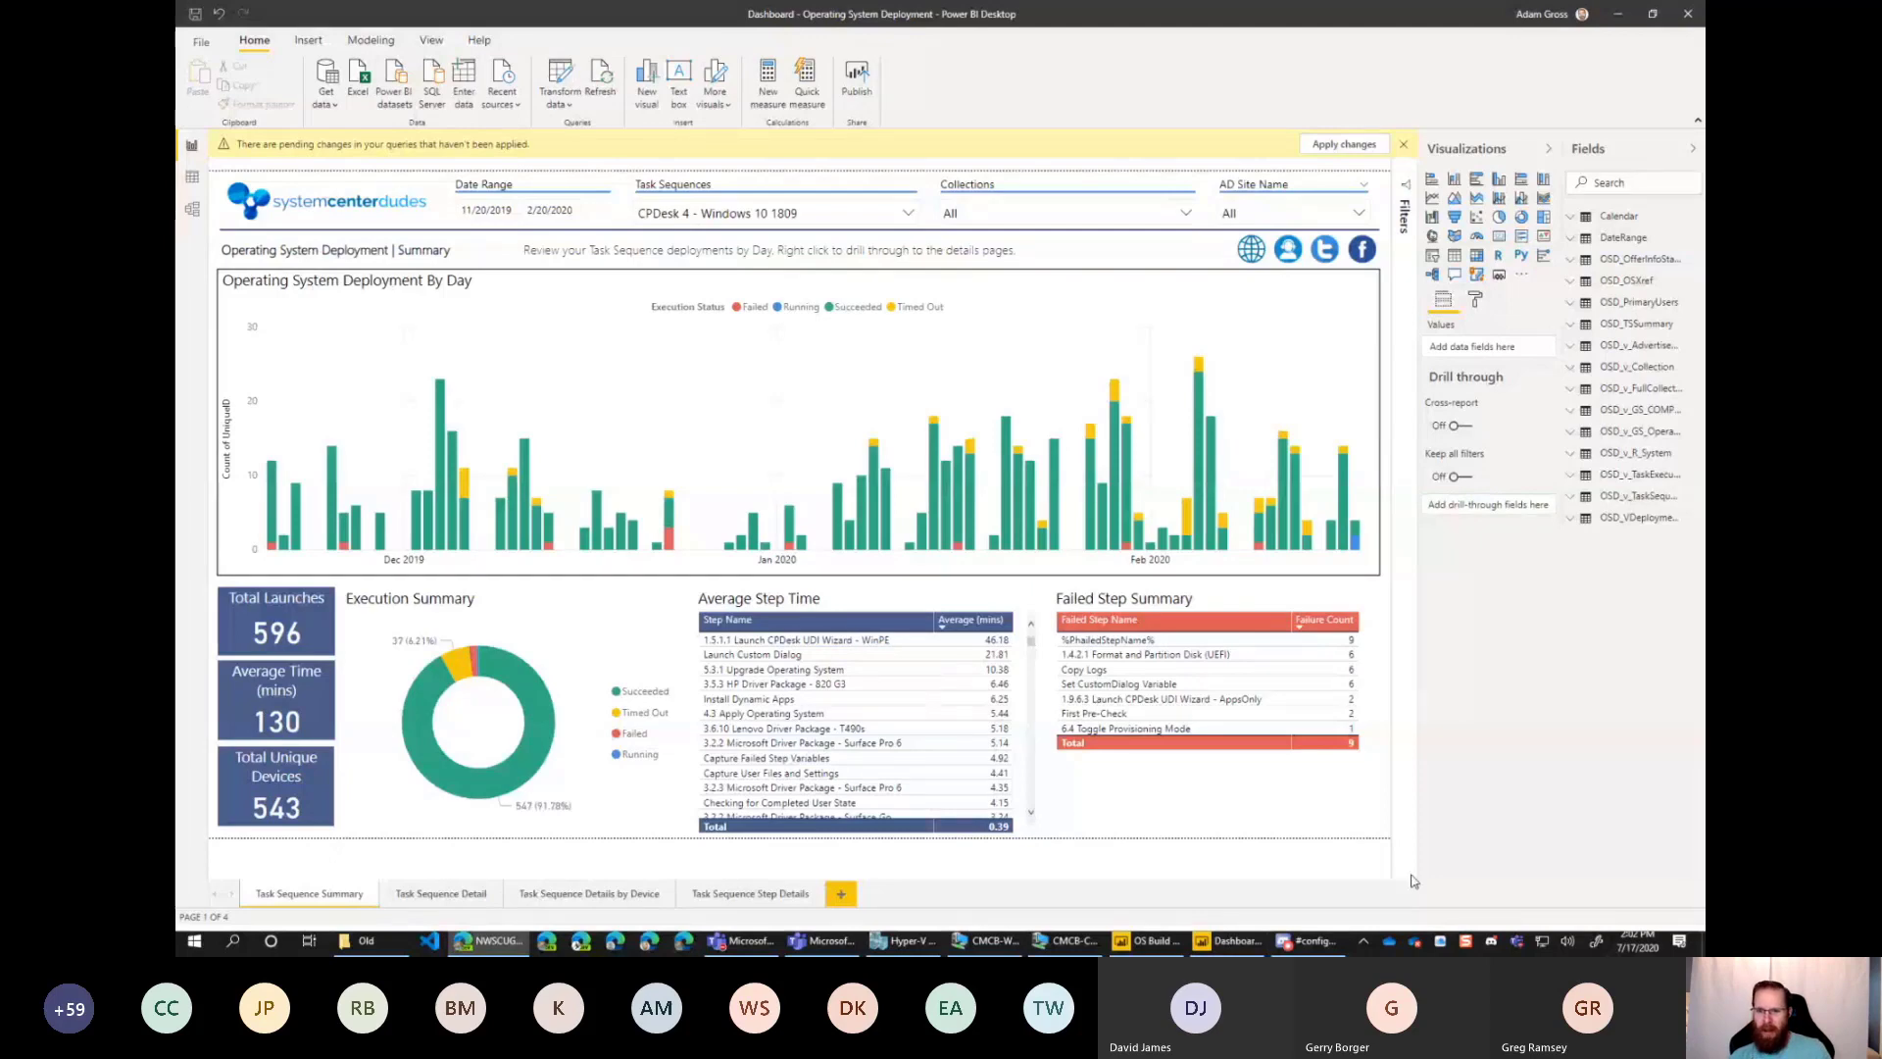
pyautogui.click(1488, 758)
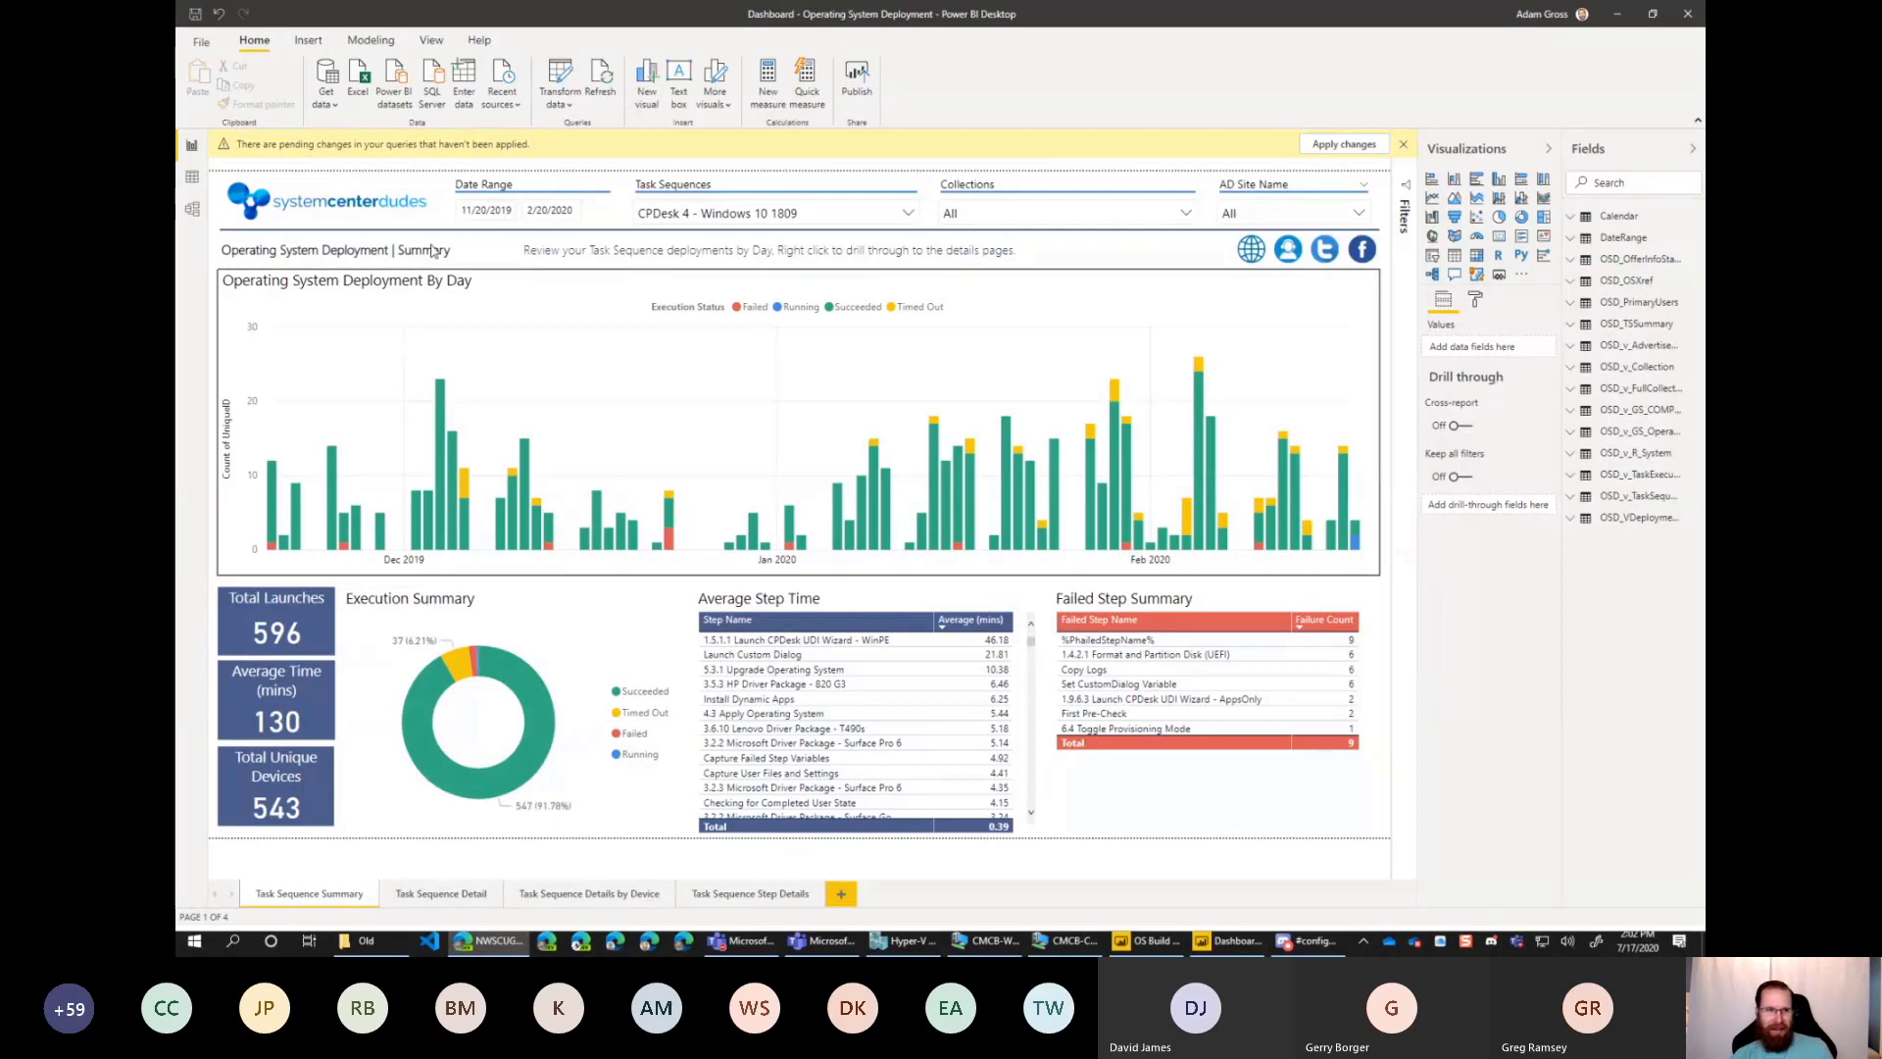
# Delete the systemcenterdudes logo from the summary page header and widen the area listing the data fields.
pyautogui.click(343, 203)
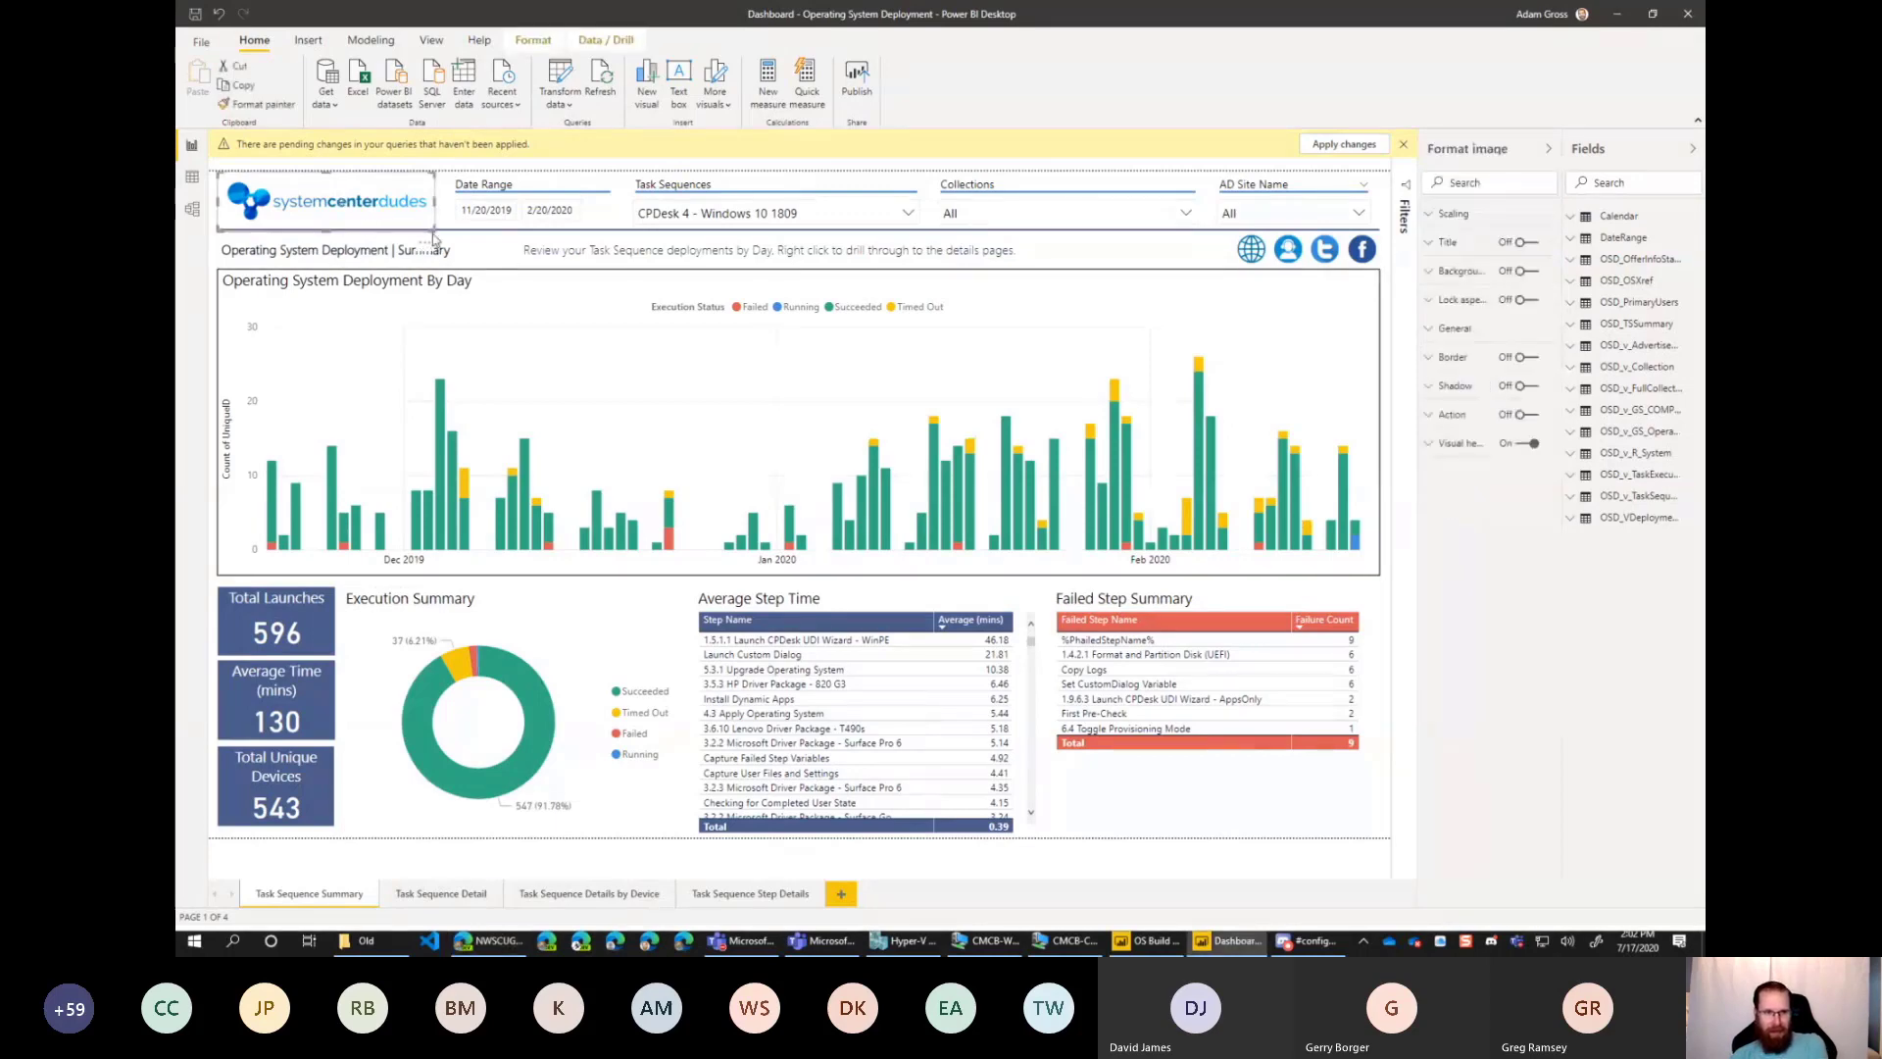
pyautogui.press('Delete')
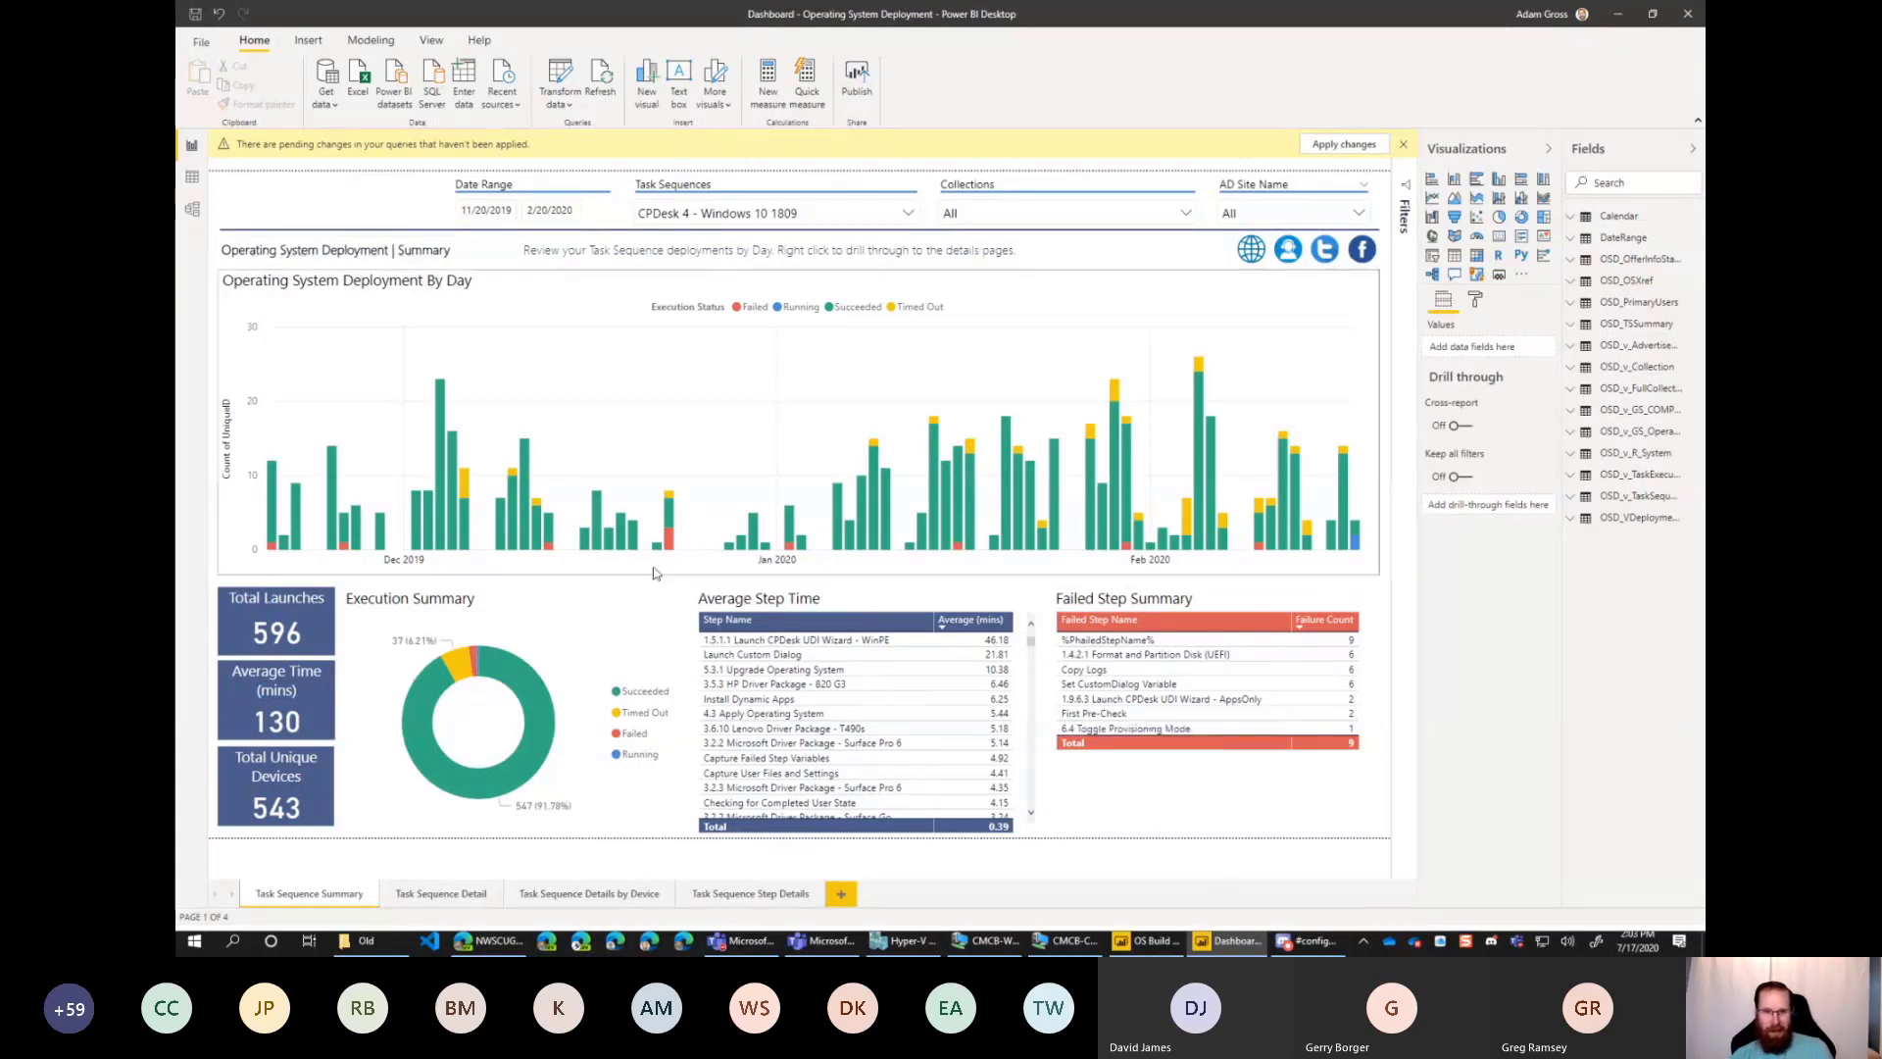
pyautogui.moveTo(1564, 453); pyautogui.dragTo(1492, 453)
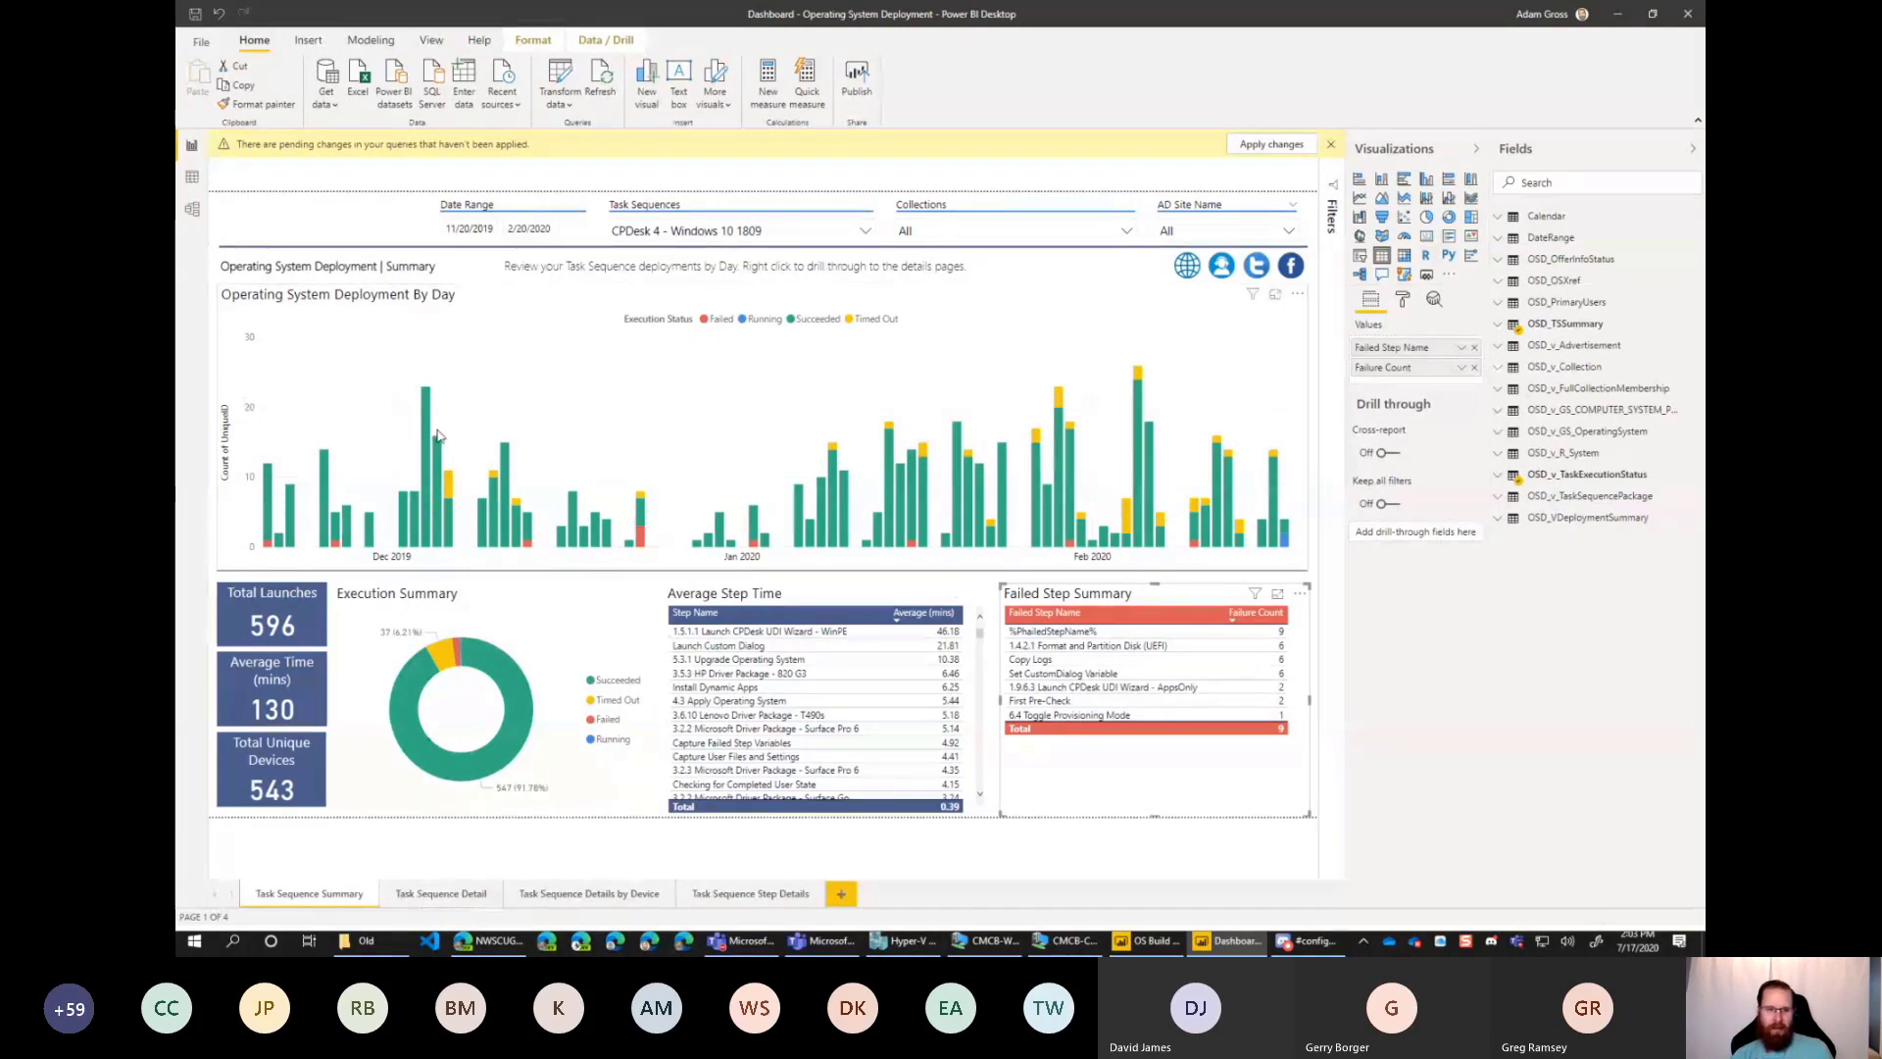
# Cross-filter the summary page by the Succeeded slice of Execution Summary, clear it, and filter by Timed Out instead.
pyautogui.click(499, 677)
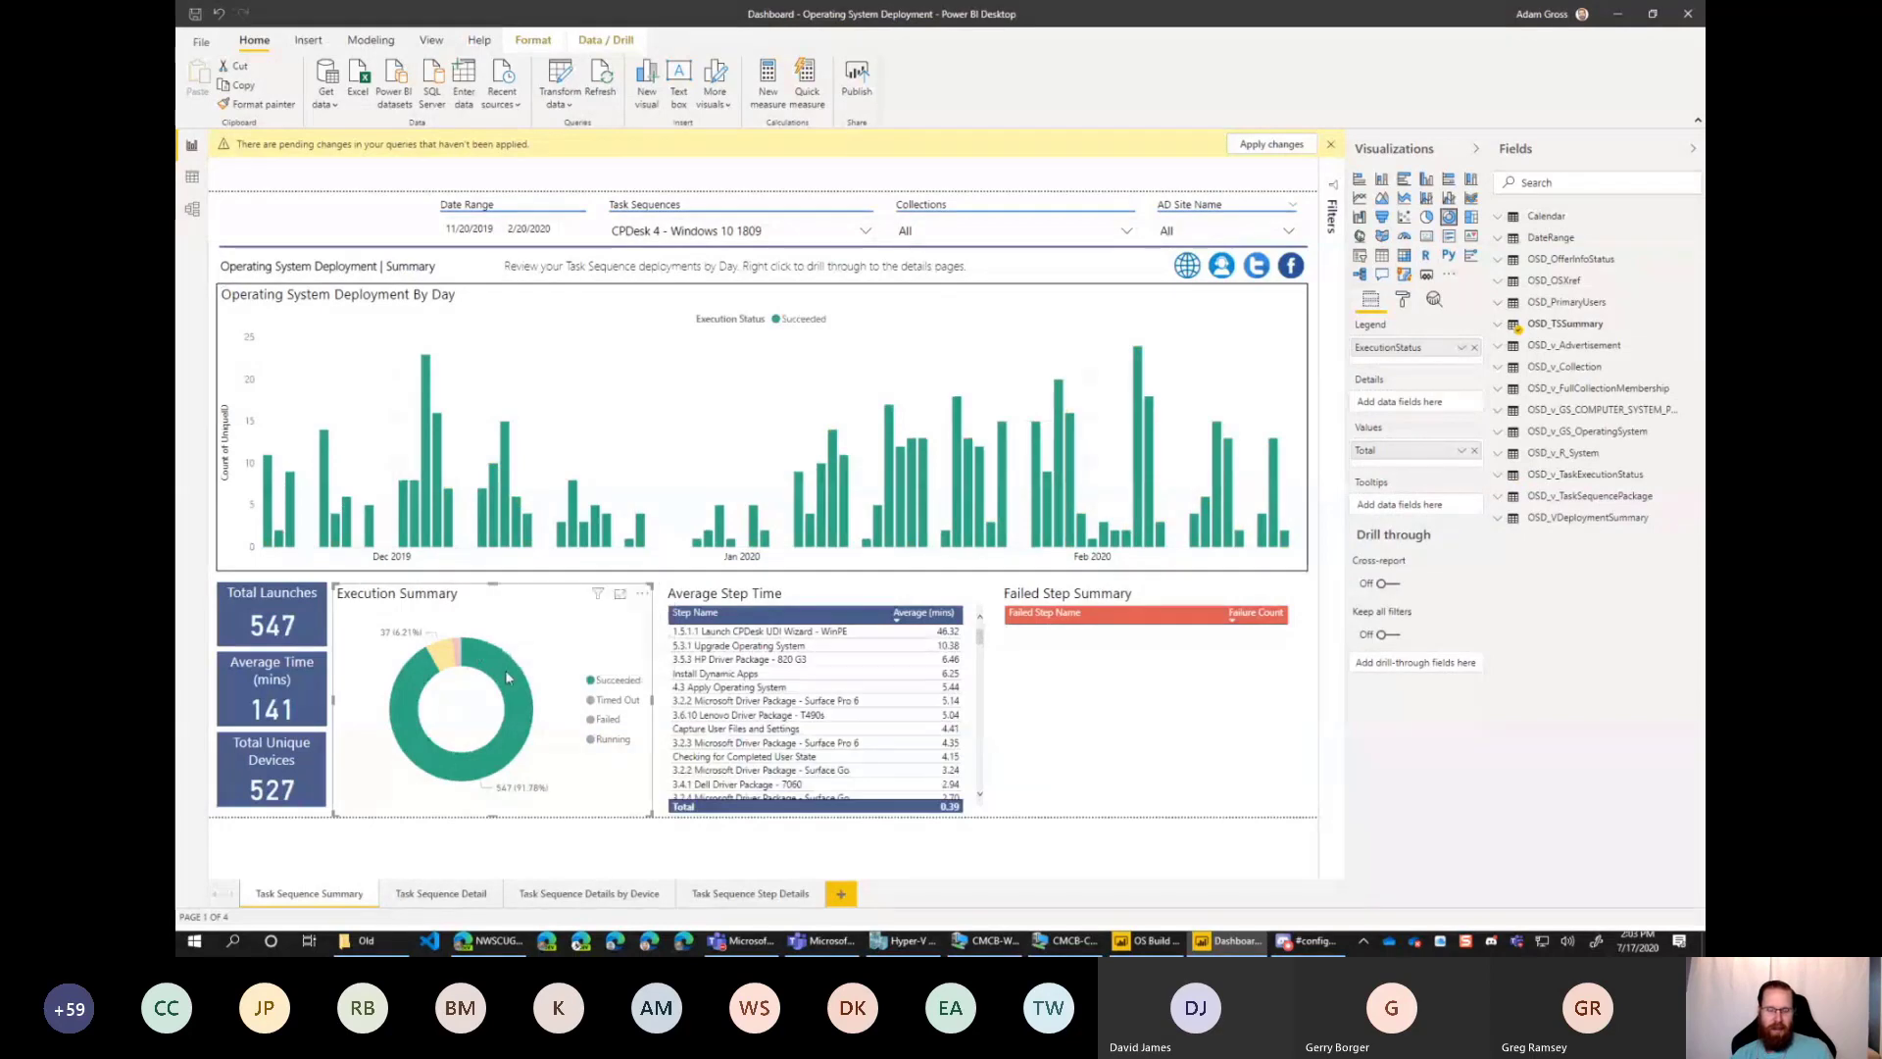
pyautogui.click(503, 669)
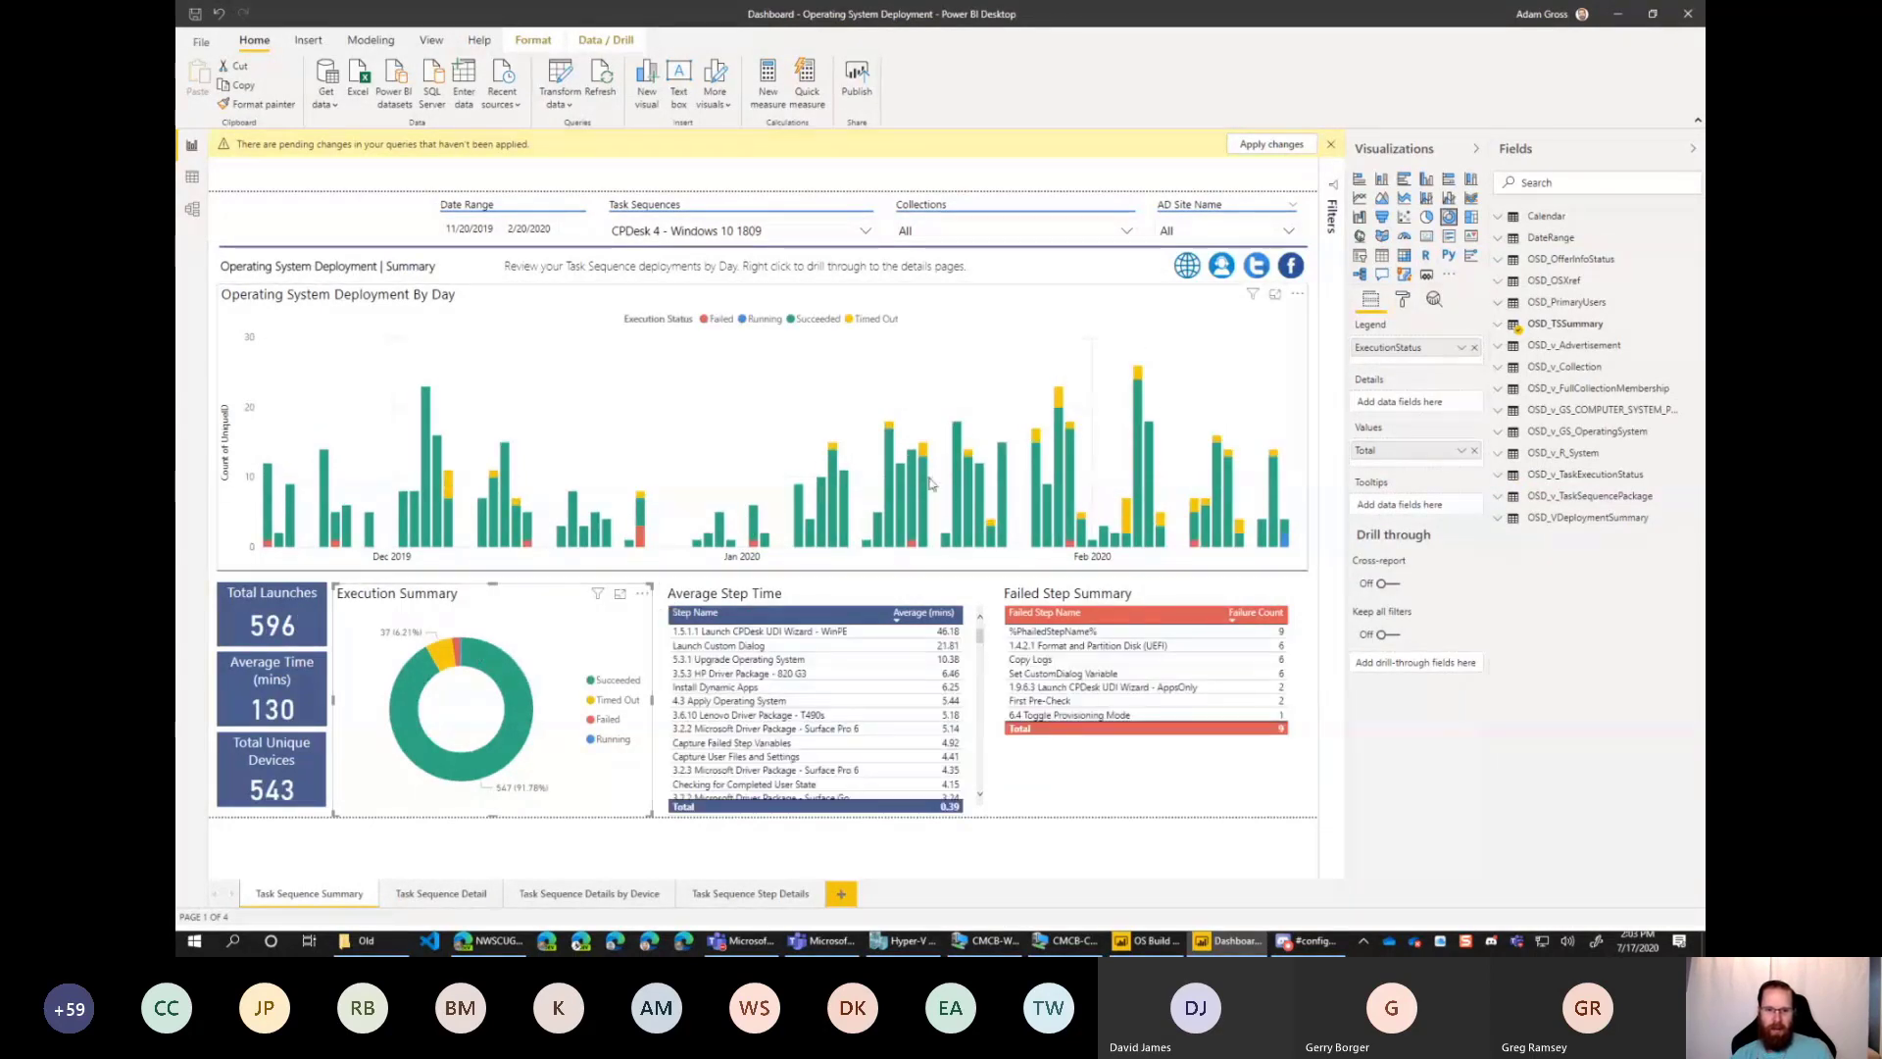
pyautogui.click(451, 655)
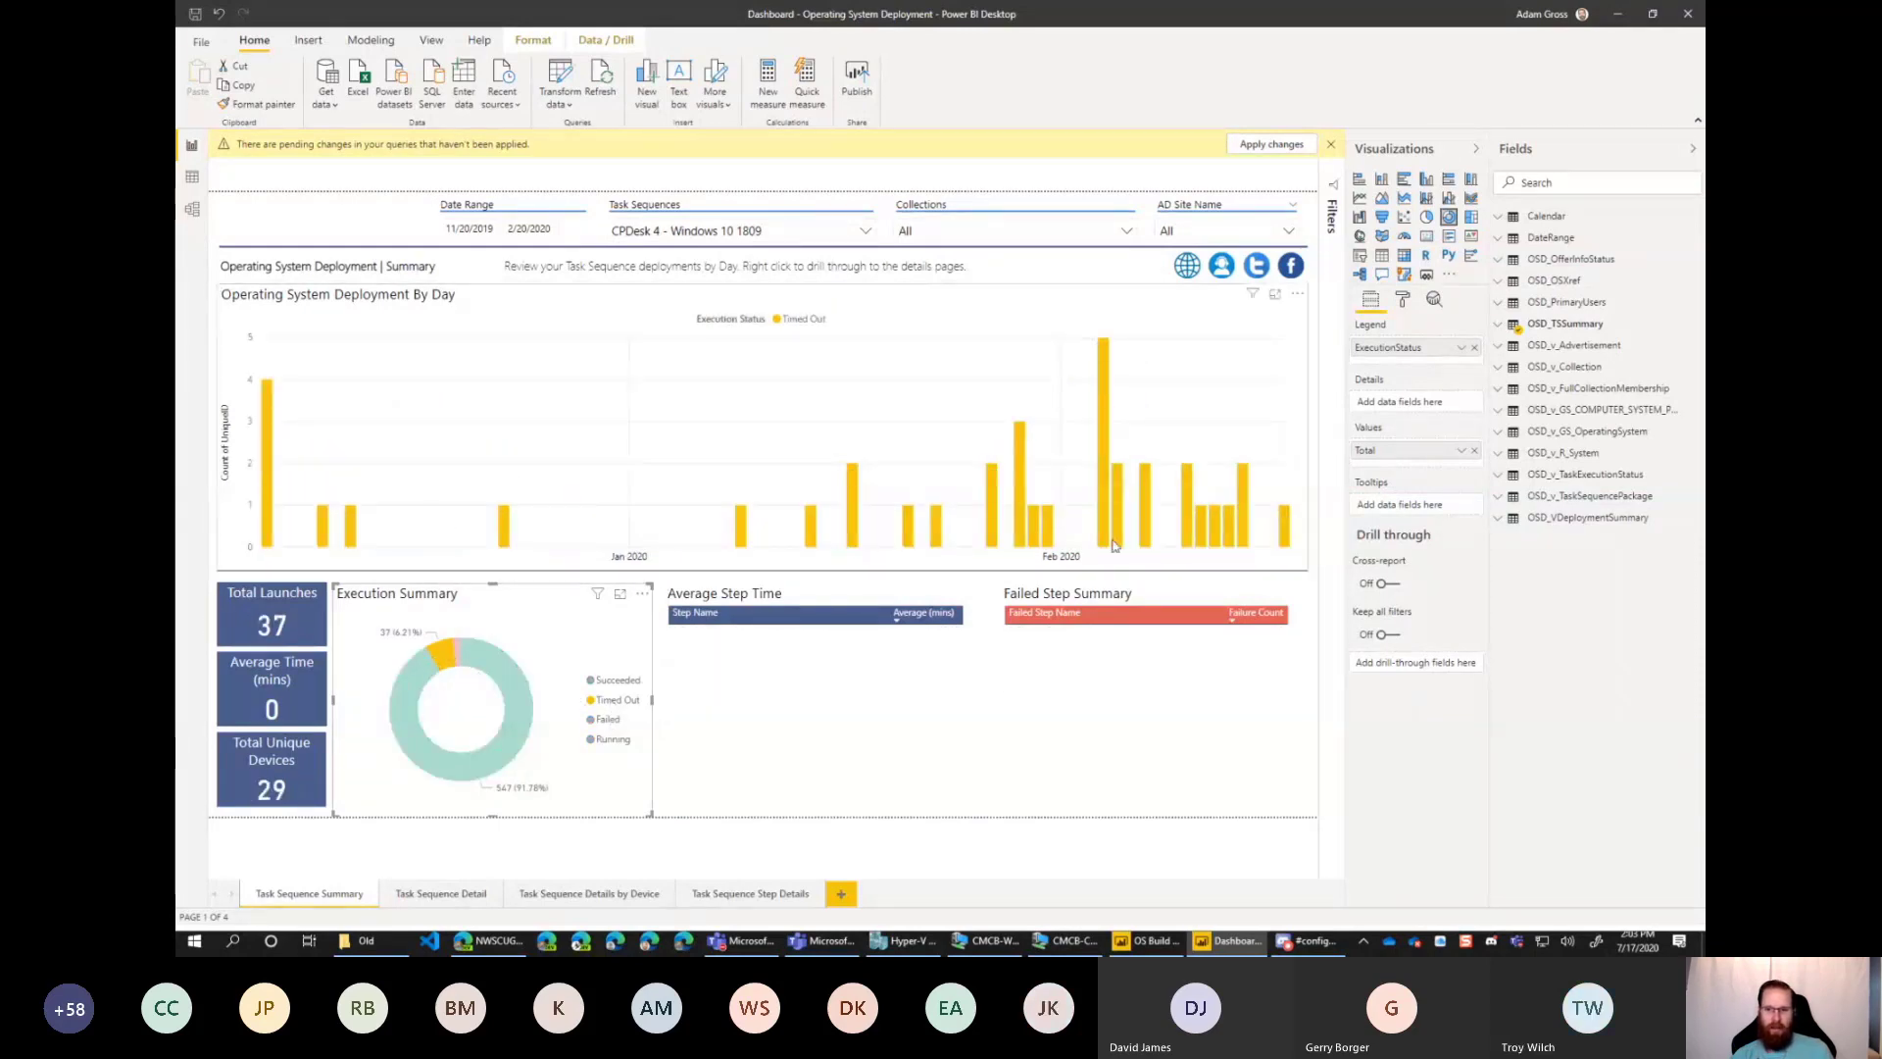
# Drill through from the 2/17/2020 Timed Out bar to Task Sequence Detail, and from its device row to Task Sequence Details by Device.
pyautogui.rightClick(1286, 526)
pyautogui.moveTo(1344, 600)
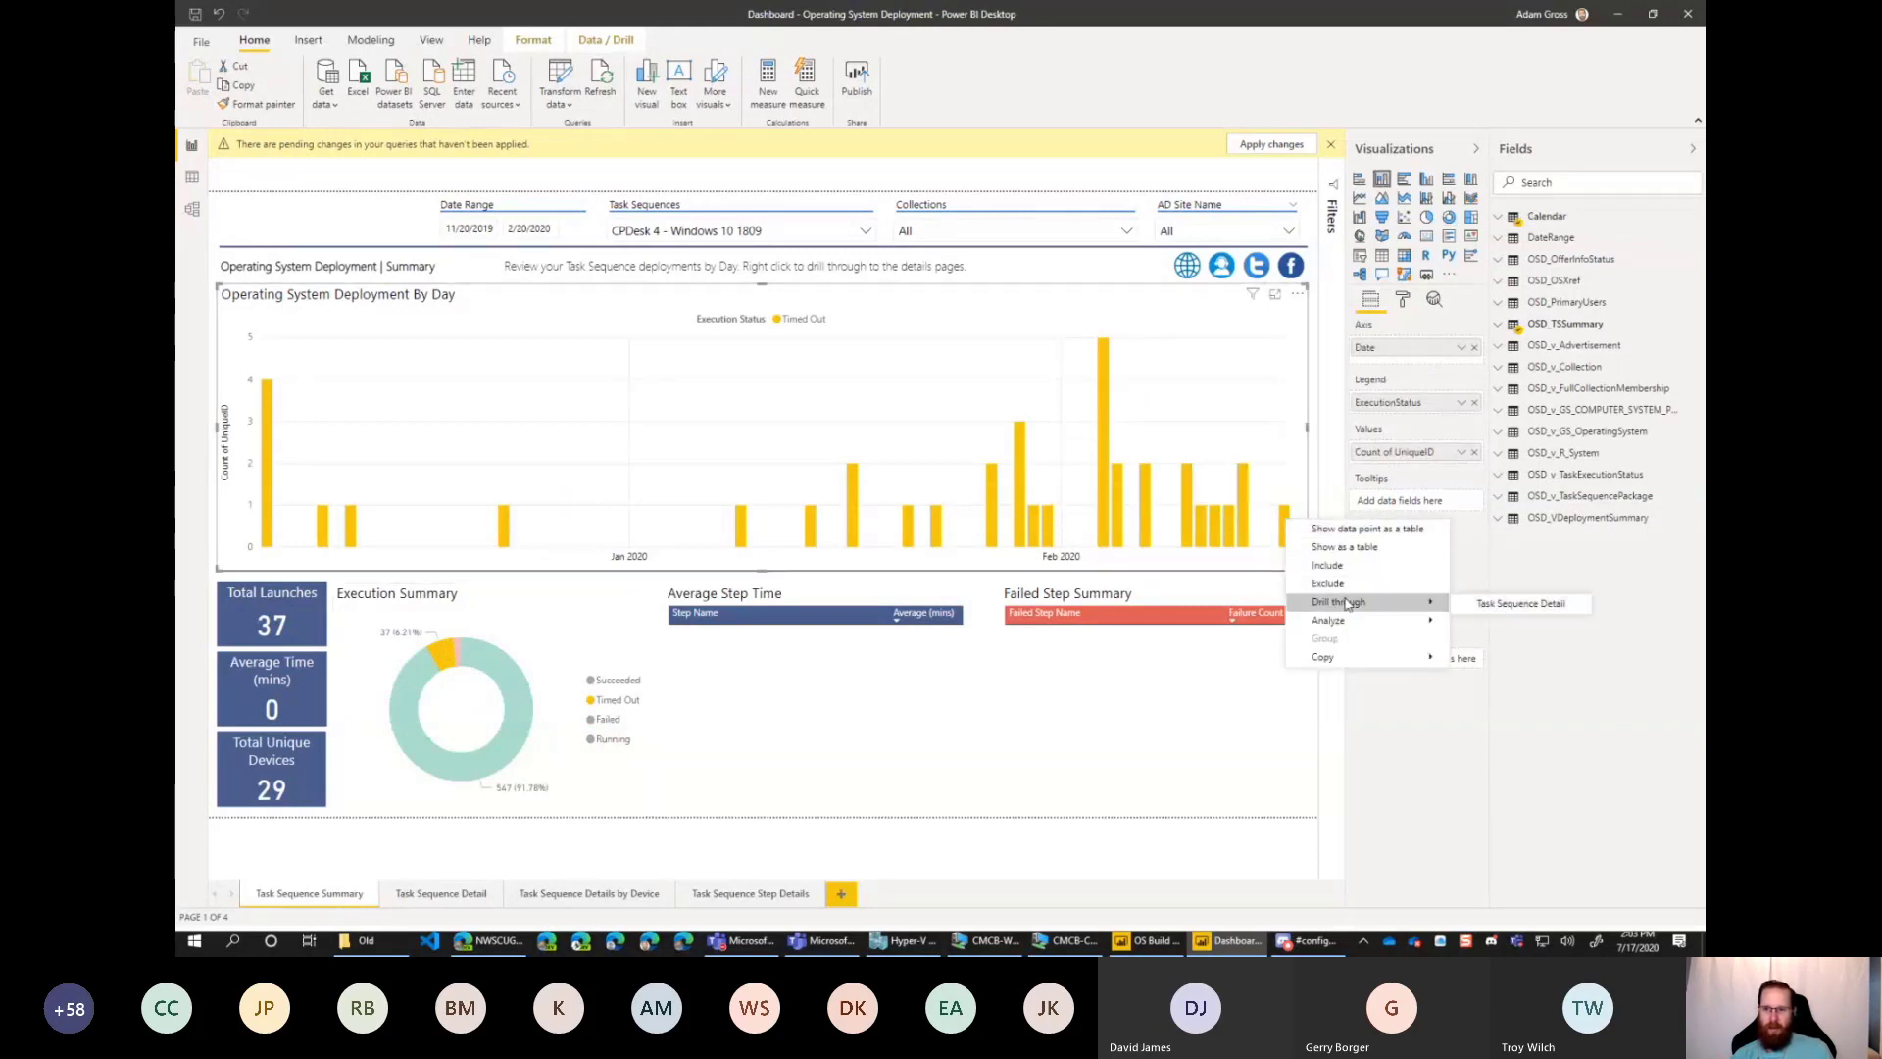
pyautogui.click(1516, 603)
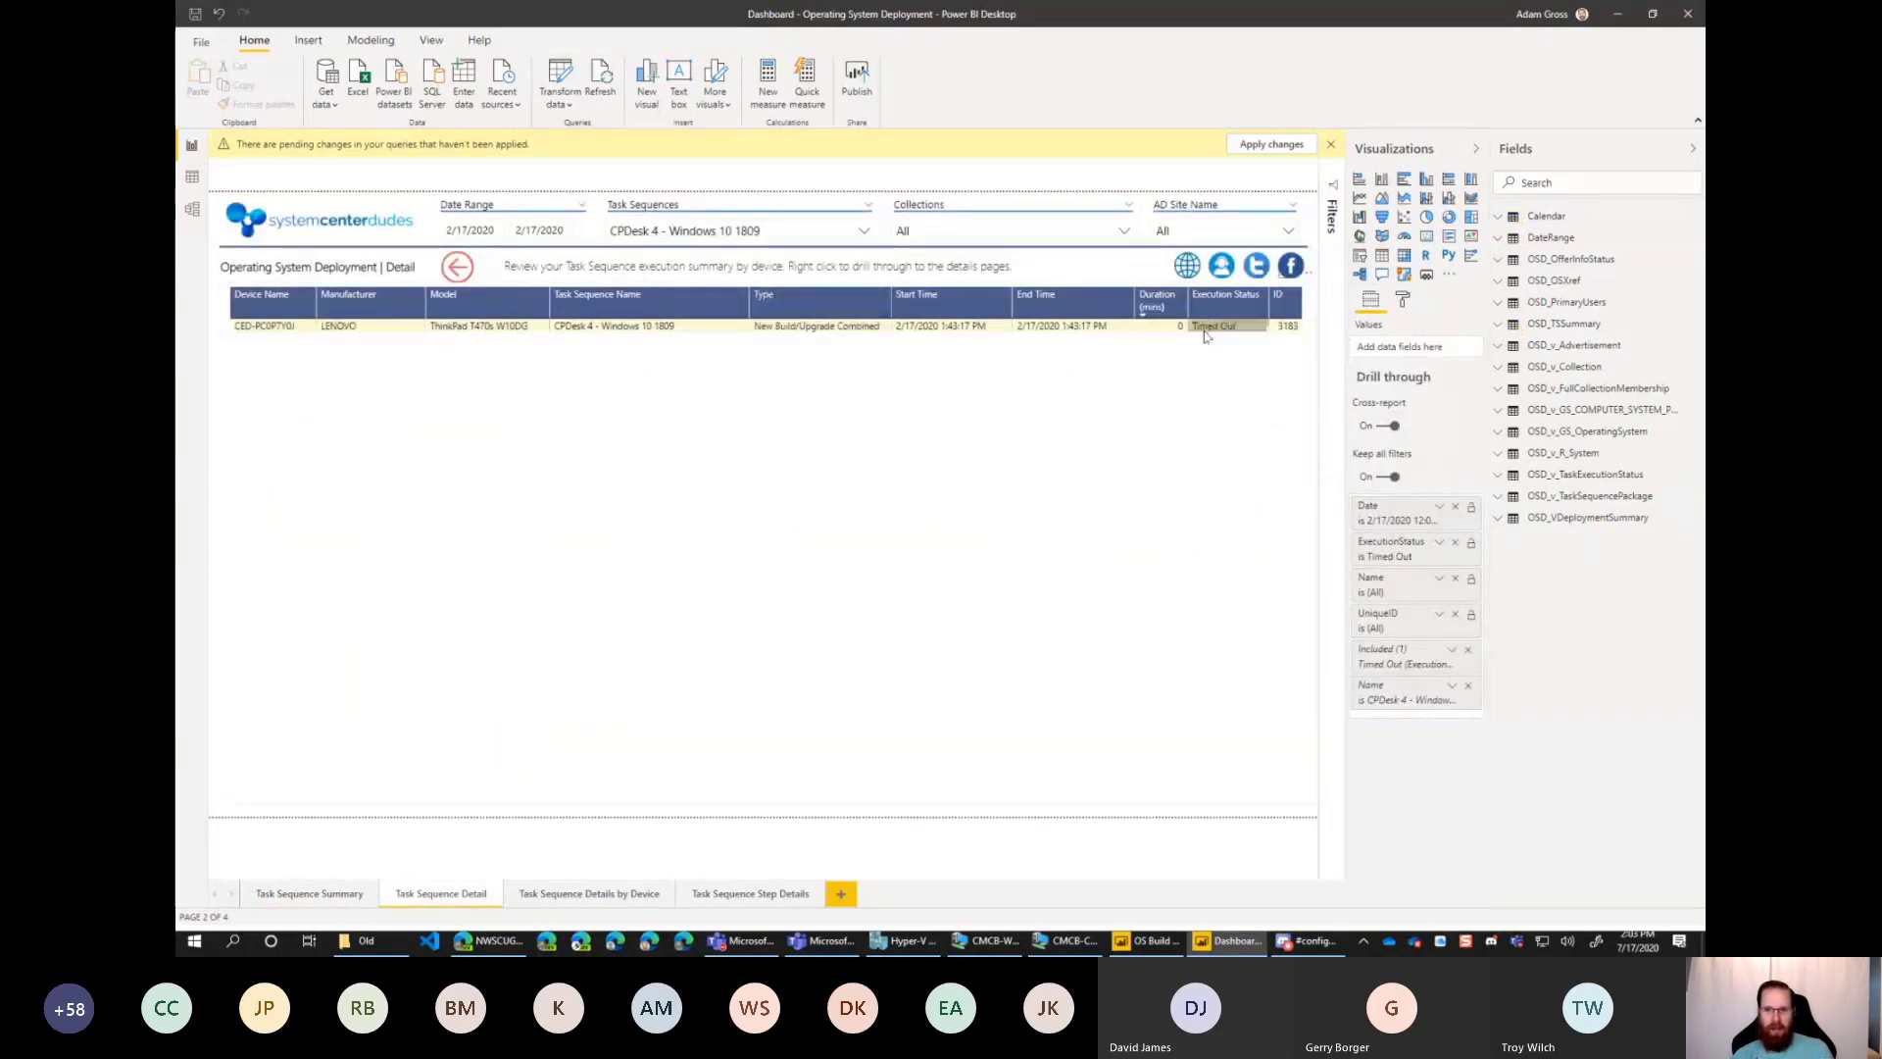
pyautogui.rightClick(655, 332)
pyautogui.moveTo(714, 391)
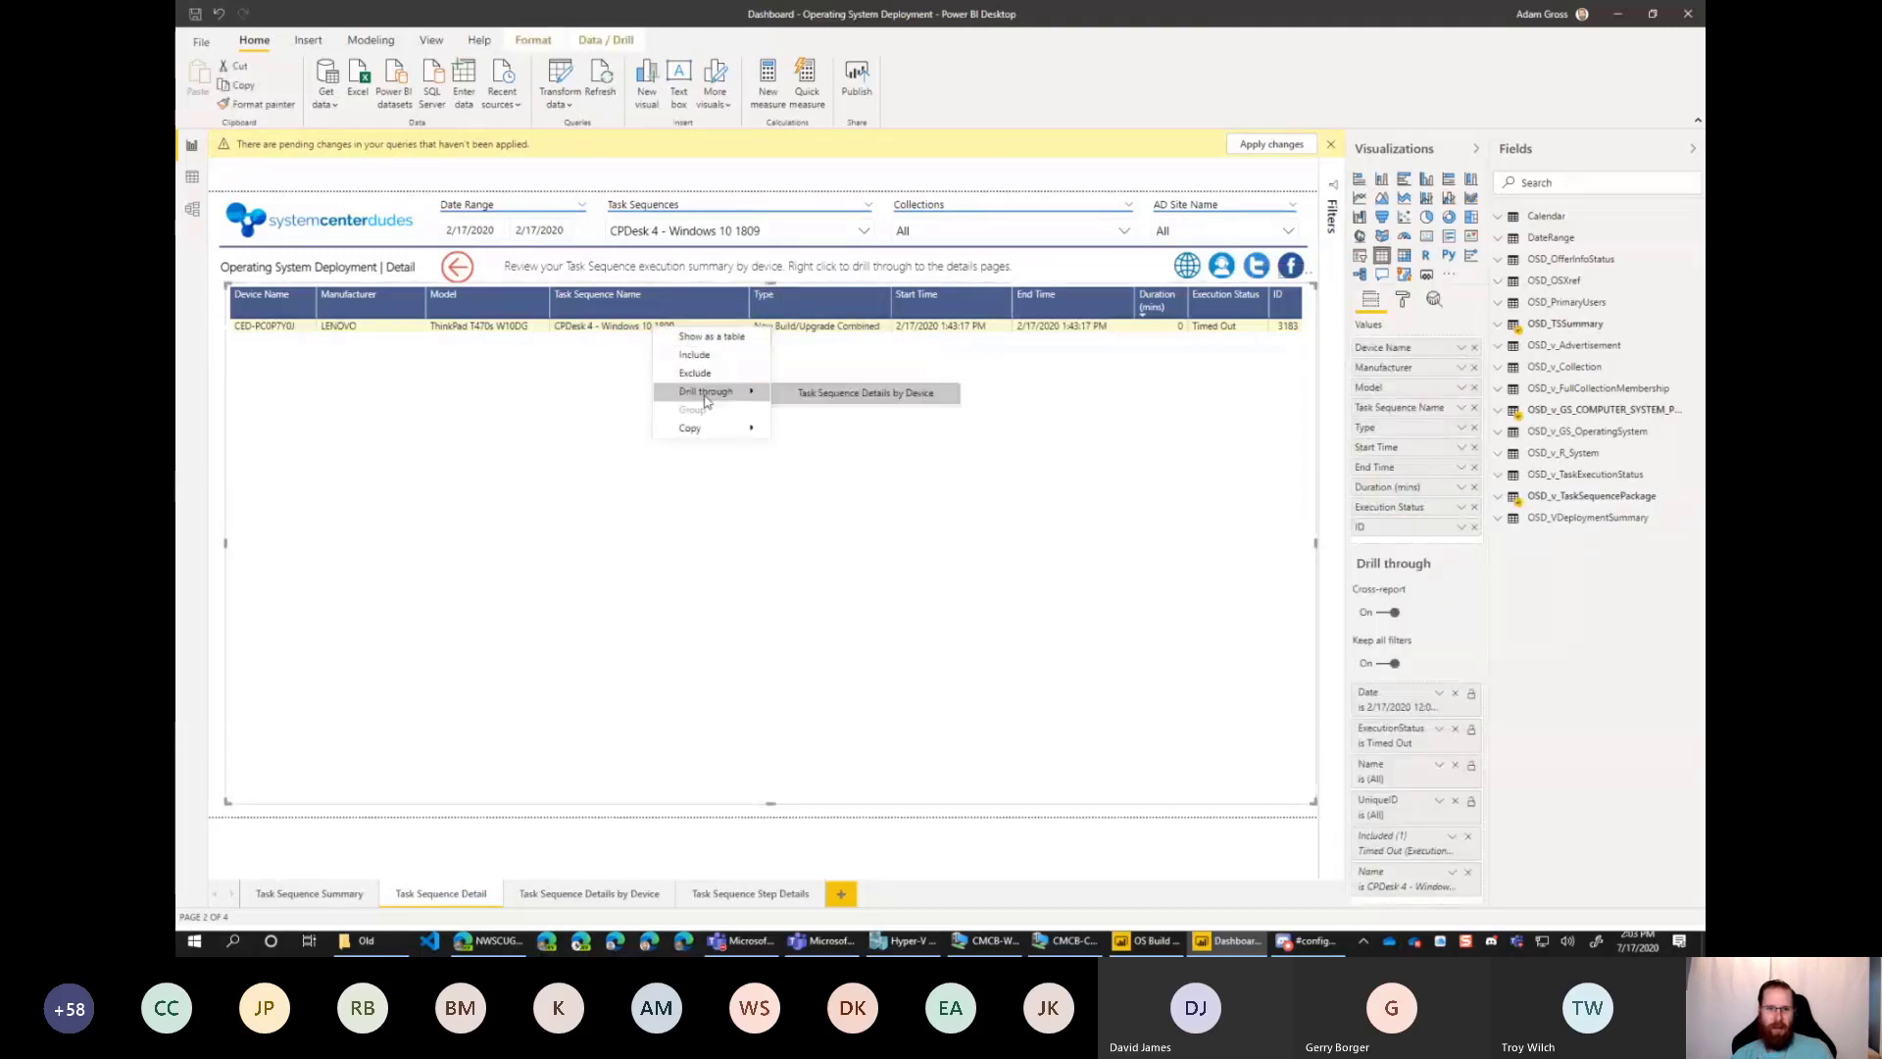
pyautogui.click(879, 394)
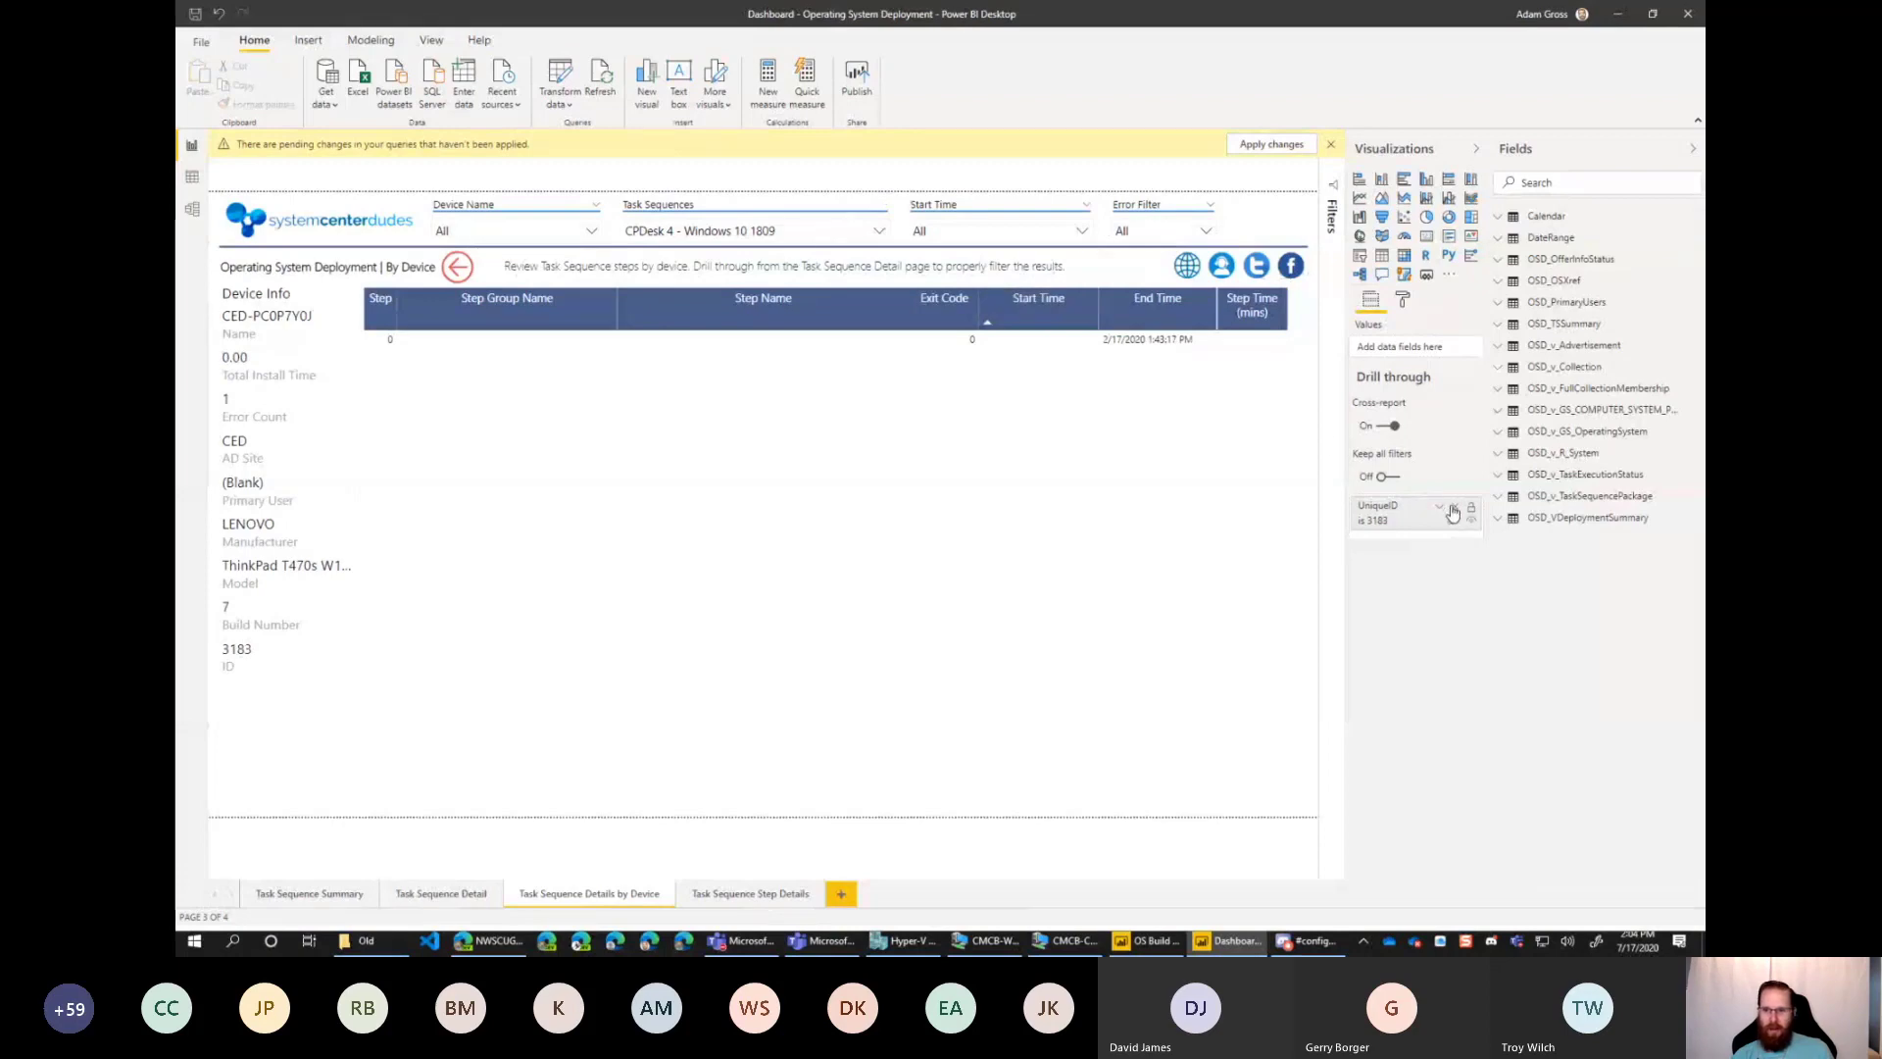
# Clear the UniqueID filter on the by-device page and the Name, Included, ExecutionStatus and Date filters on Task Sequence Detail.
pyautogui.click(1453, 522)
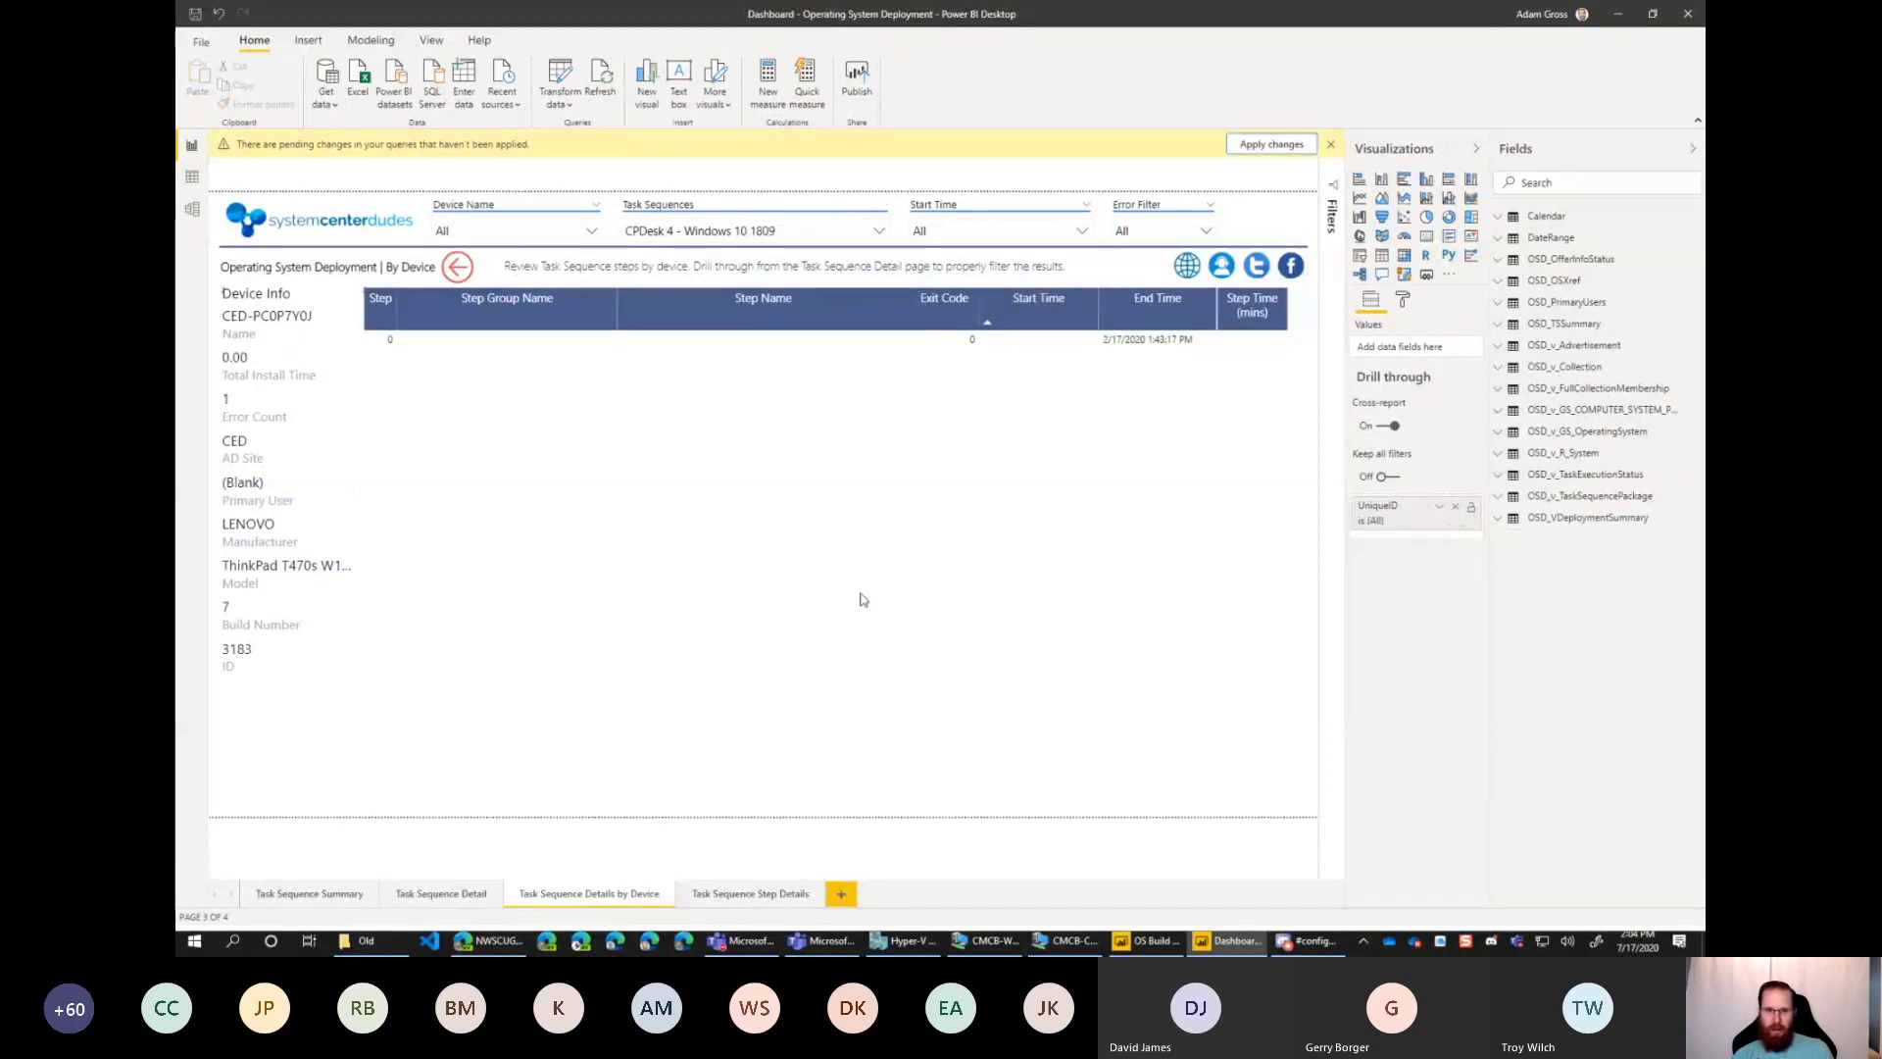
pyautogui.click(442, 893)
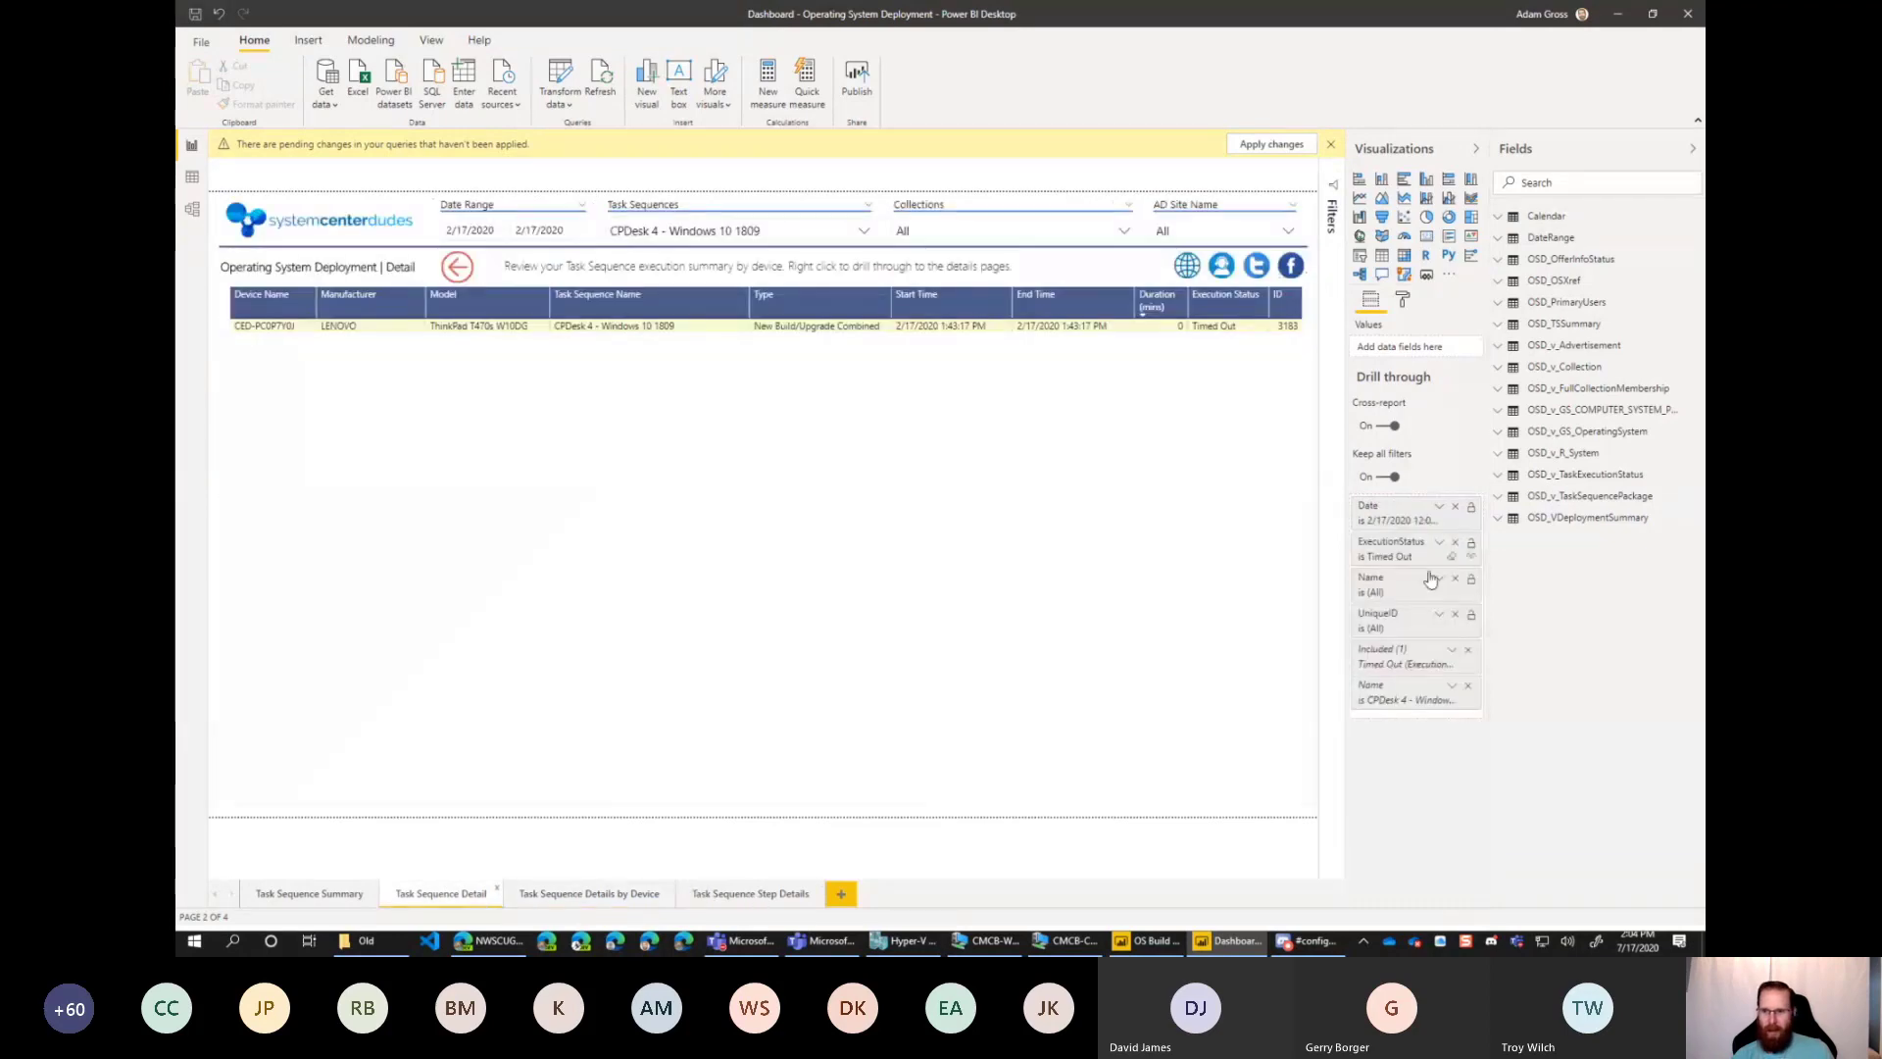
pyautogui.click(1467, 694)
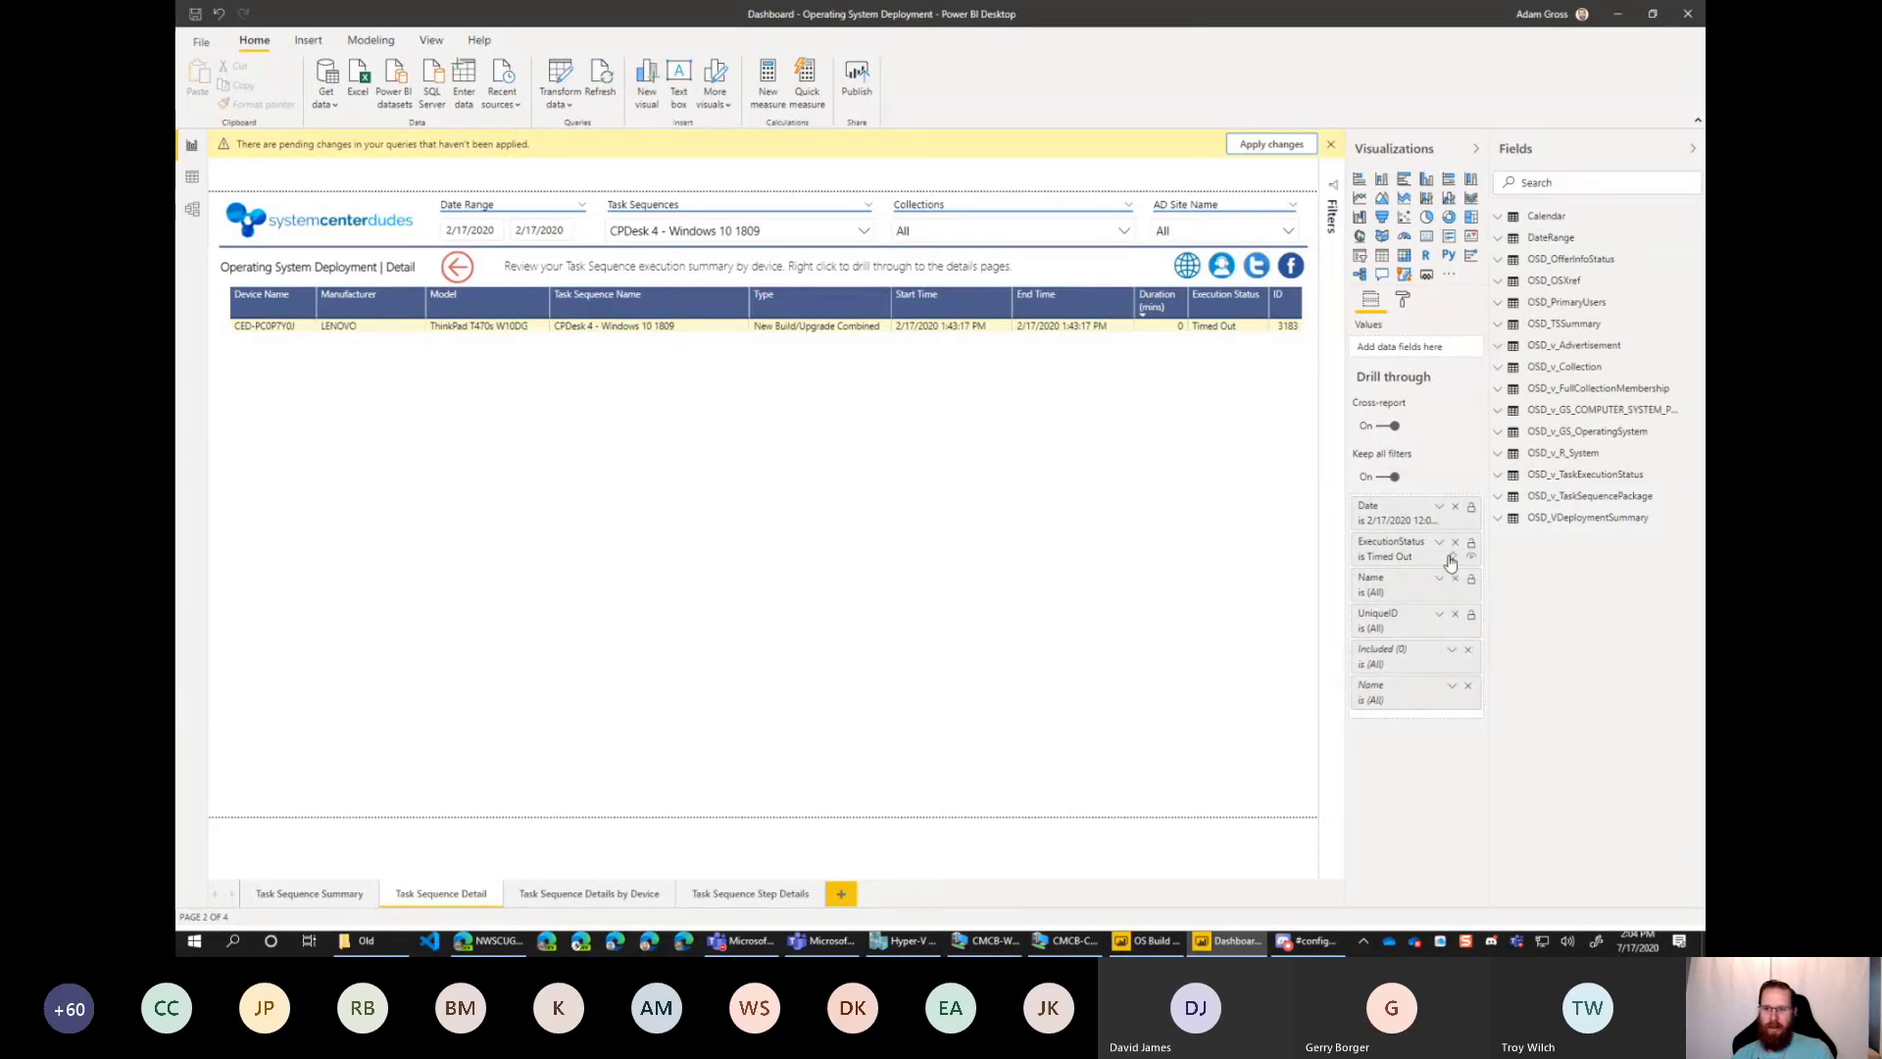
pyautogui.click(1454, 560)
pyautogui.click(1453, 524)
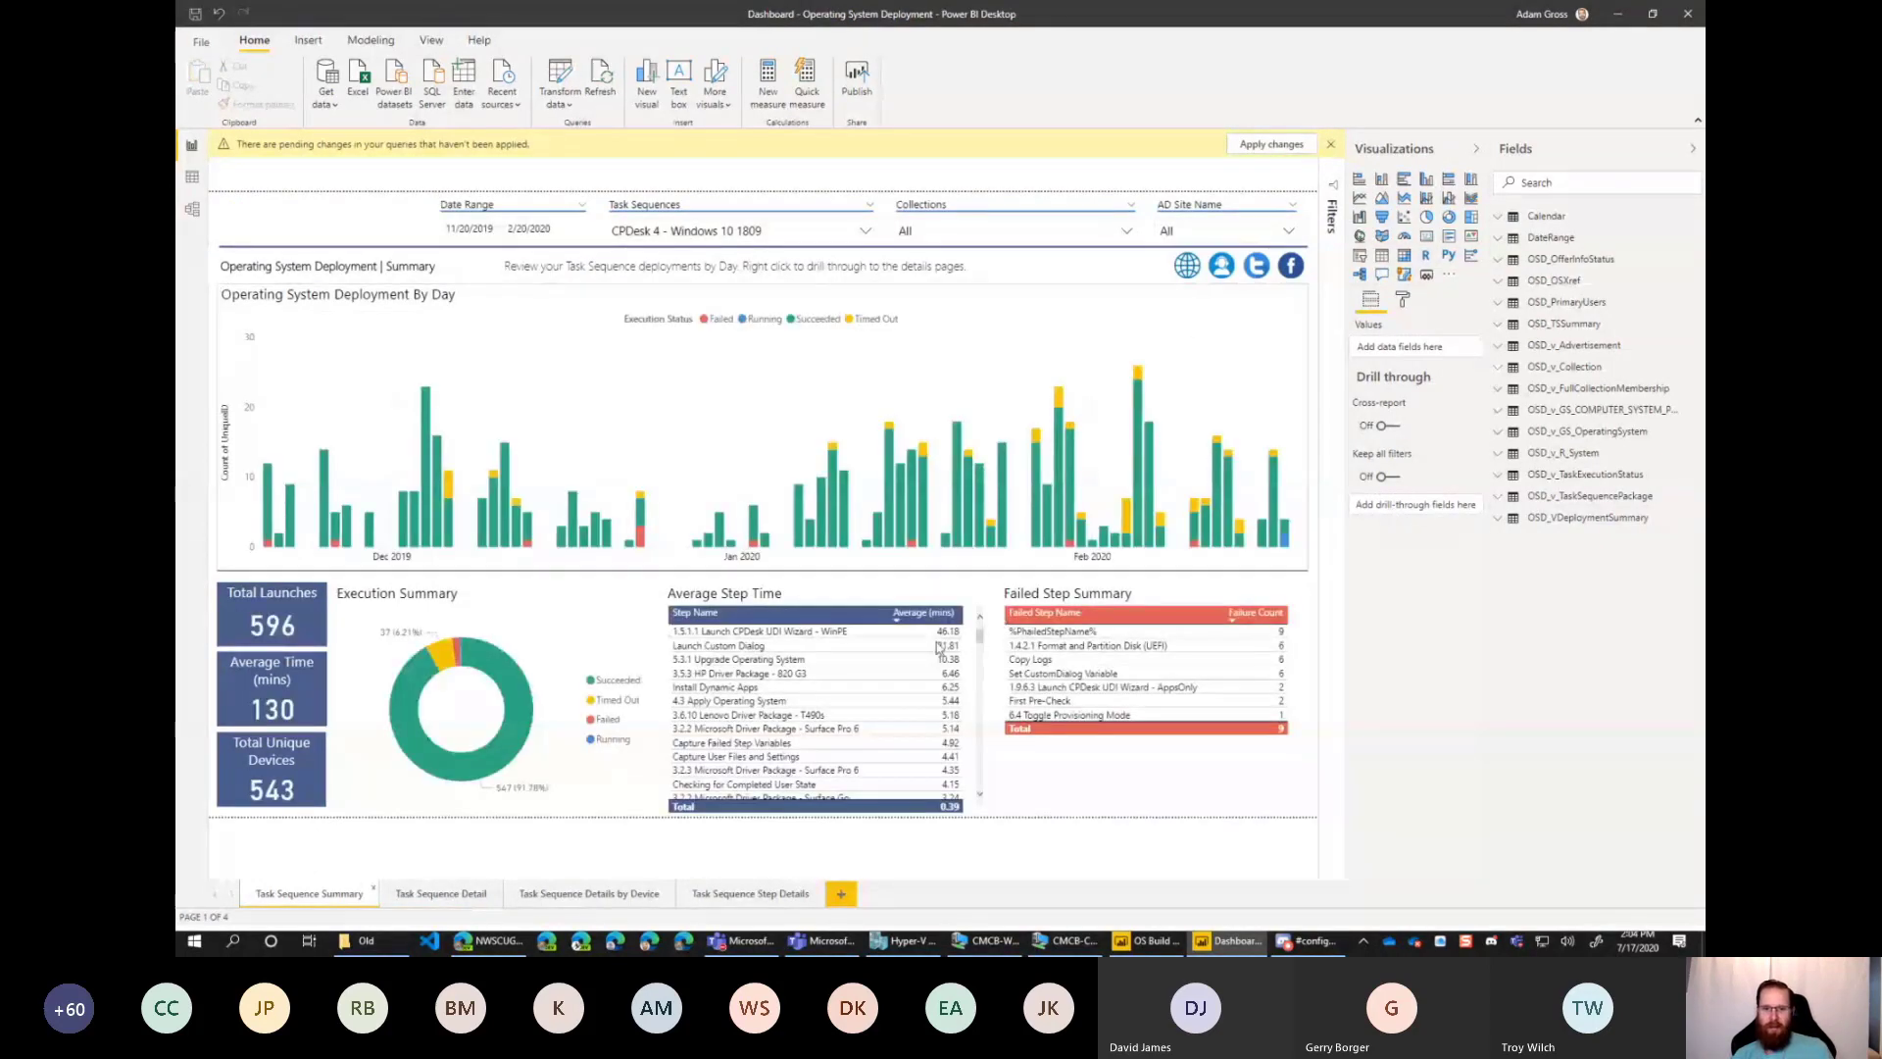
# Drill through from the failed step 1.4.2.1 Format and Partition Disk (UEFI) to Task Sequence Step Details.
pyautogui.rightClick(1050, 649)
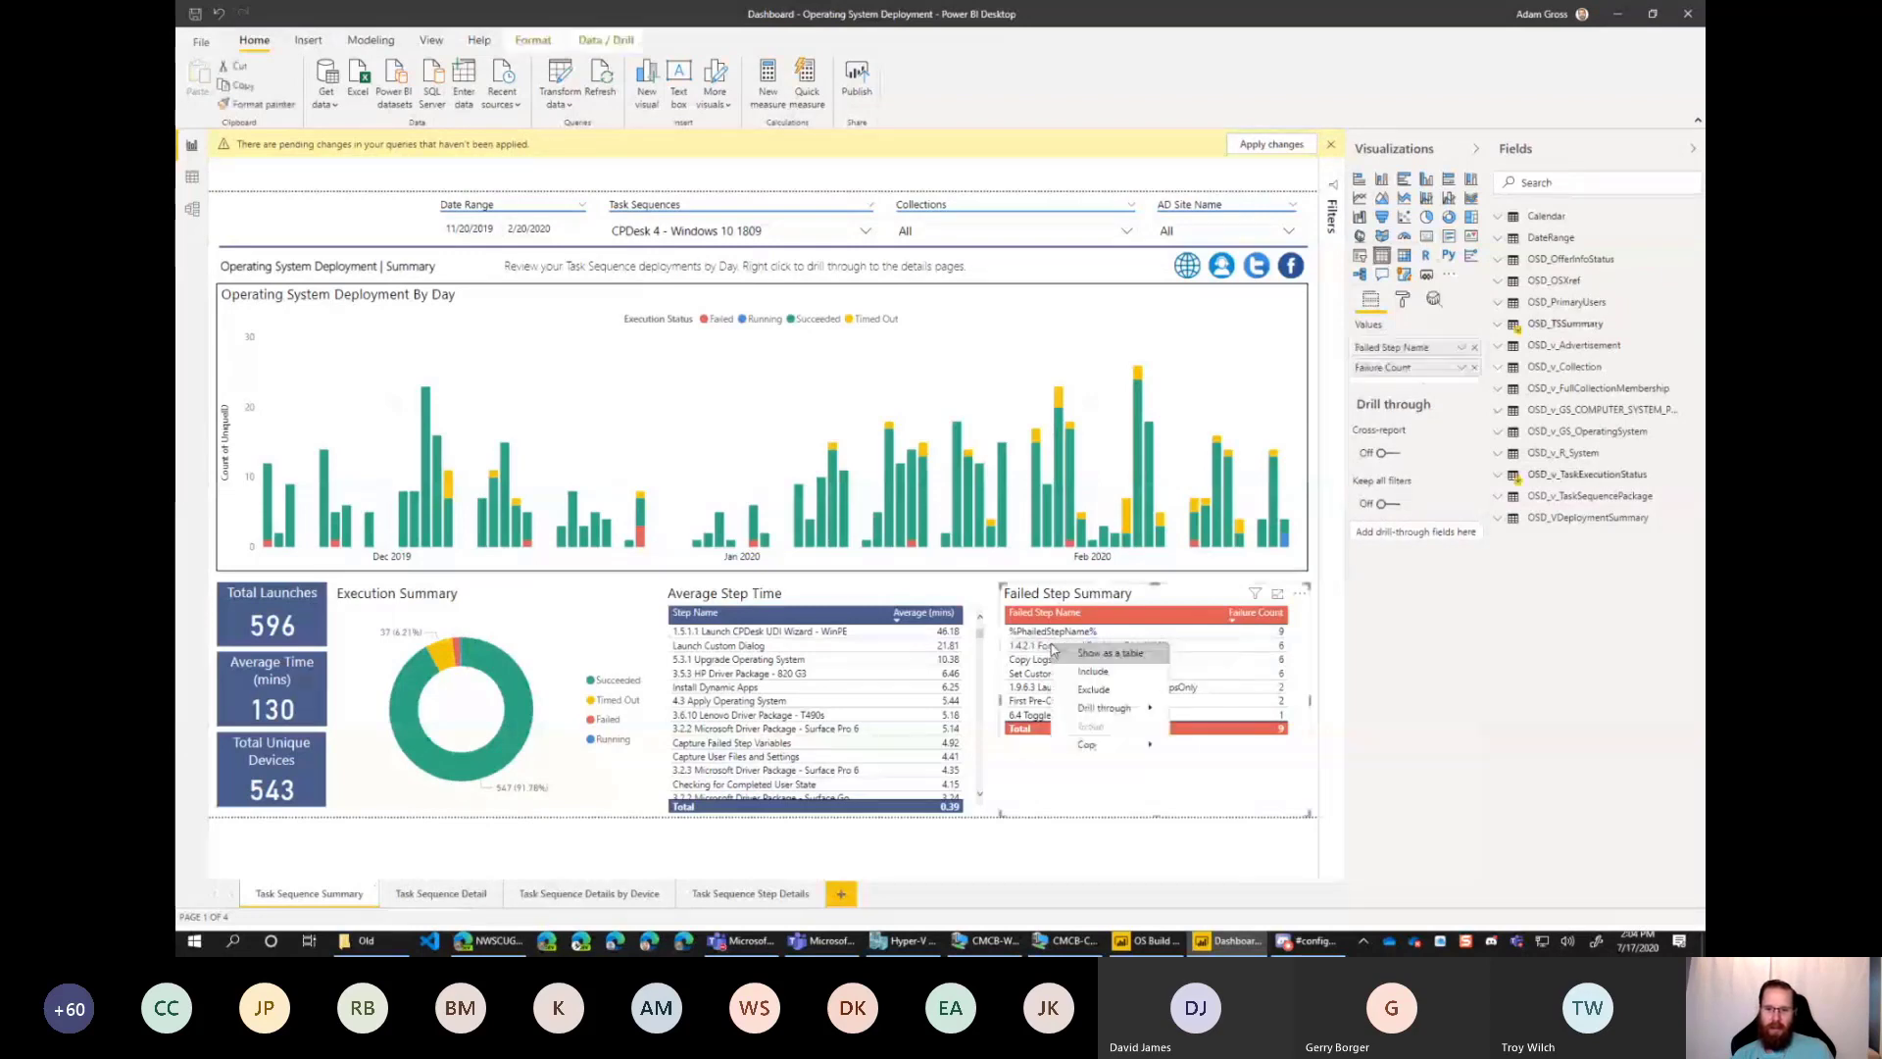
pyautogui.moveTo(1106, 708)
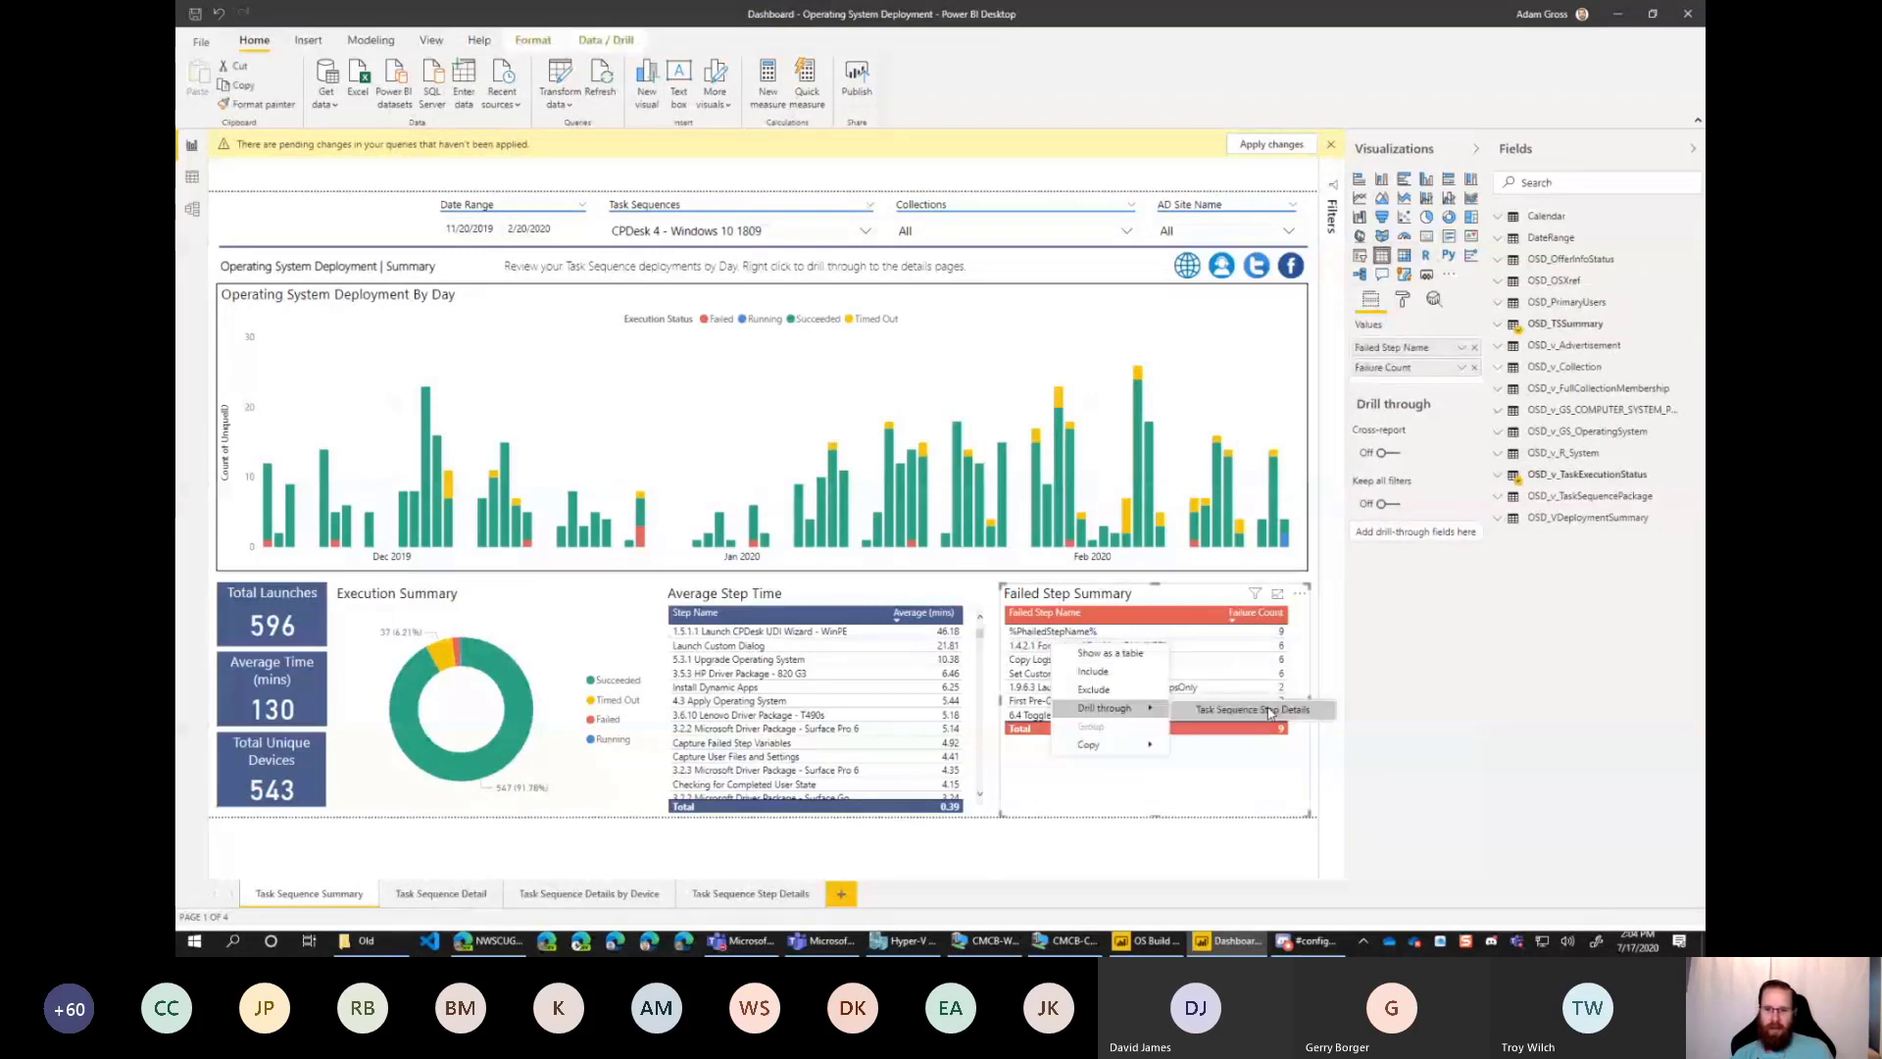
pyautogui.click(1291, 715)
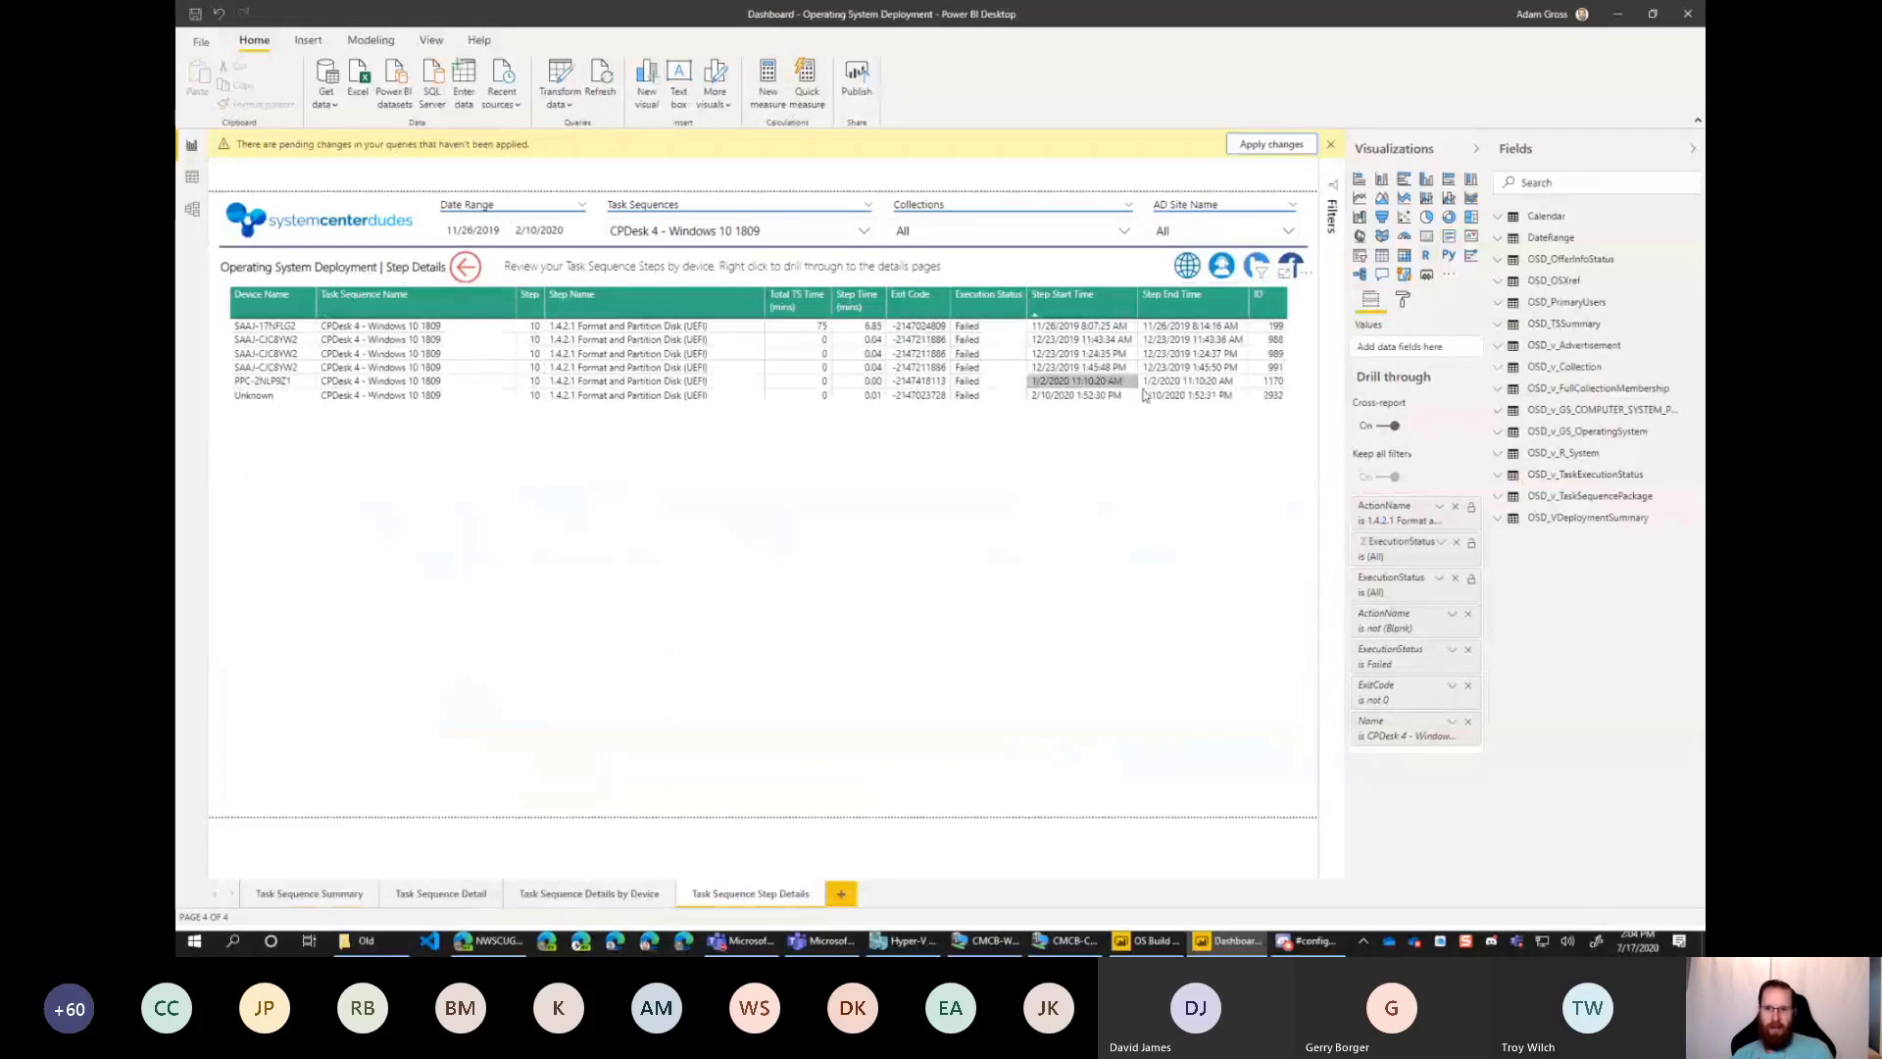
# Clear the Name filter on the Task Sequence Step Details page and return to Task Sequence Summary.
pyautogui.click(1466, 738)
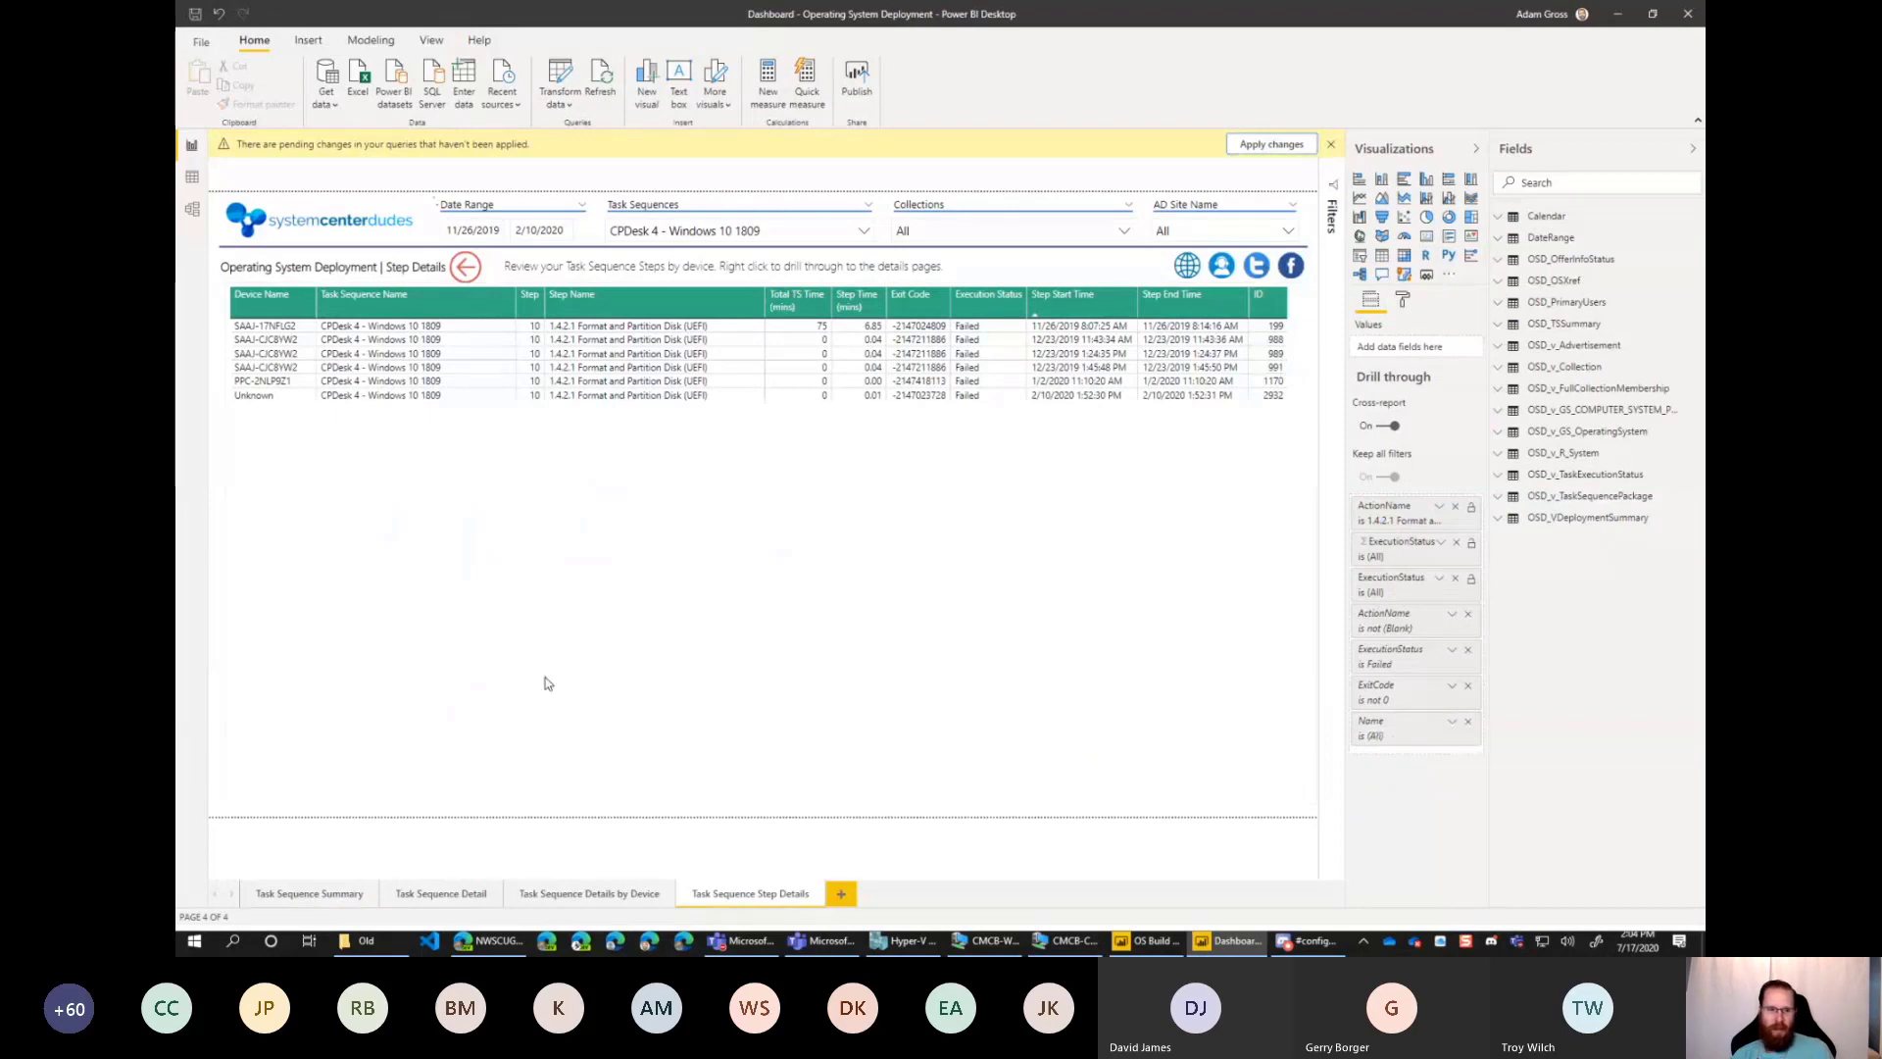
pyautogui.click(335, 895)
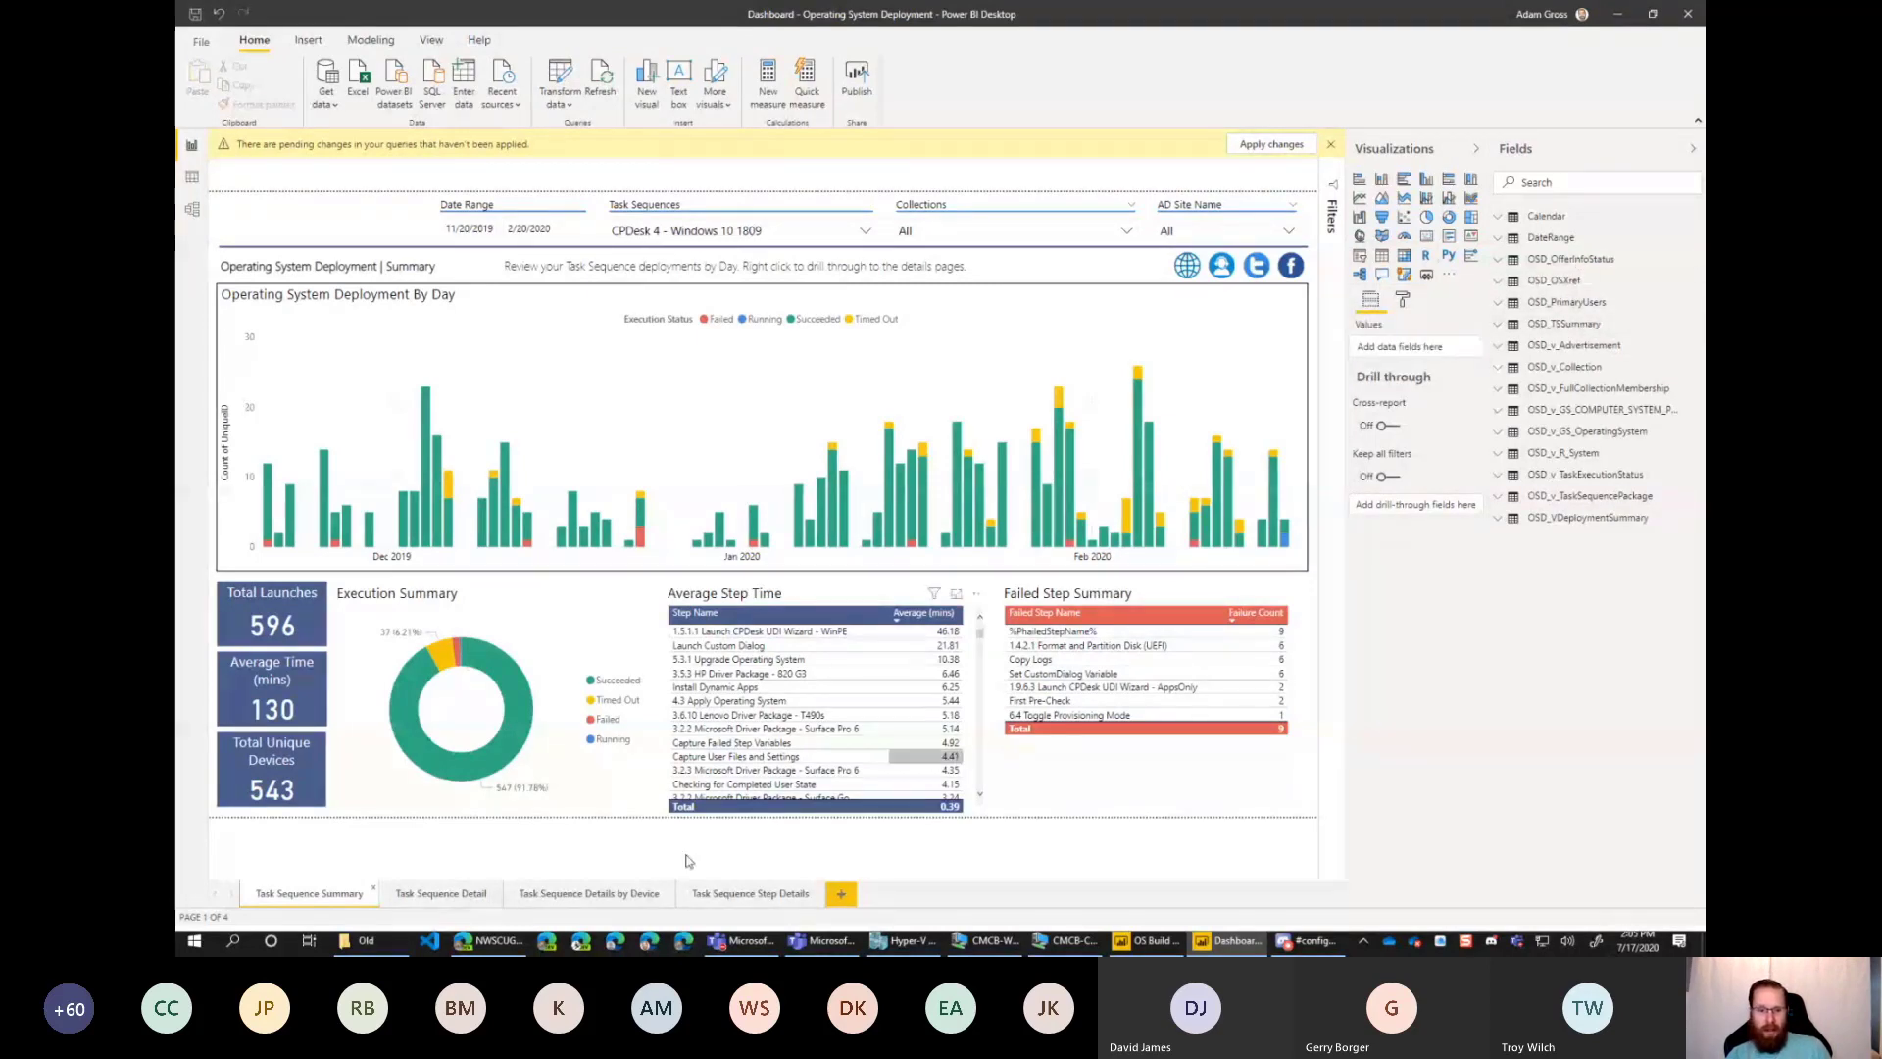
# Open a new Edge window with the Work 3 profile and search the web for "SSRS OSD Report".
pyautogui.rightClick(487, 941)
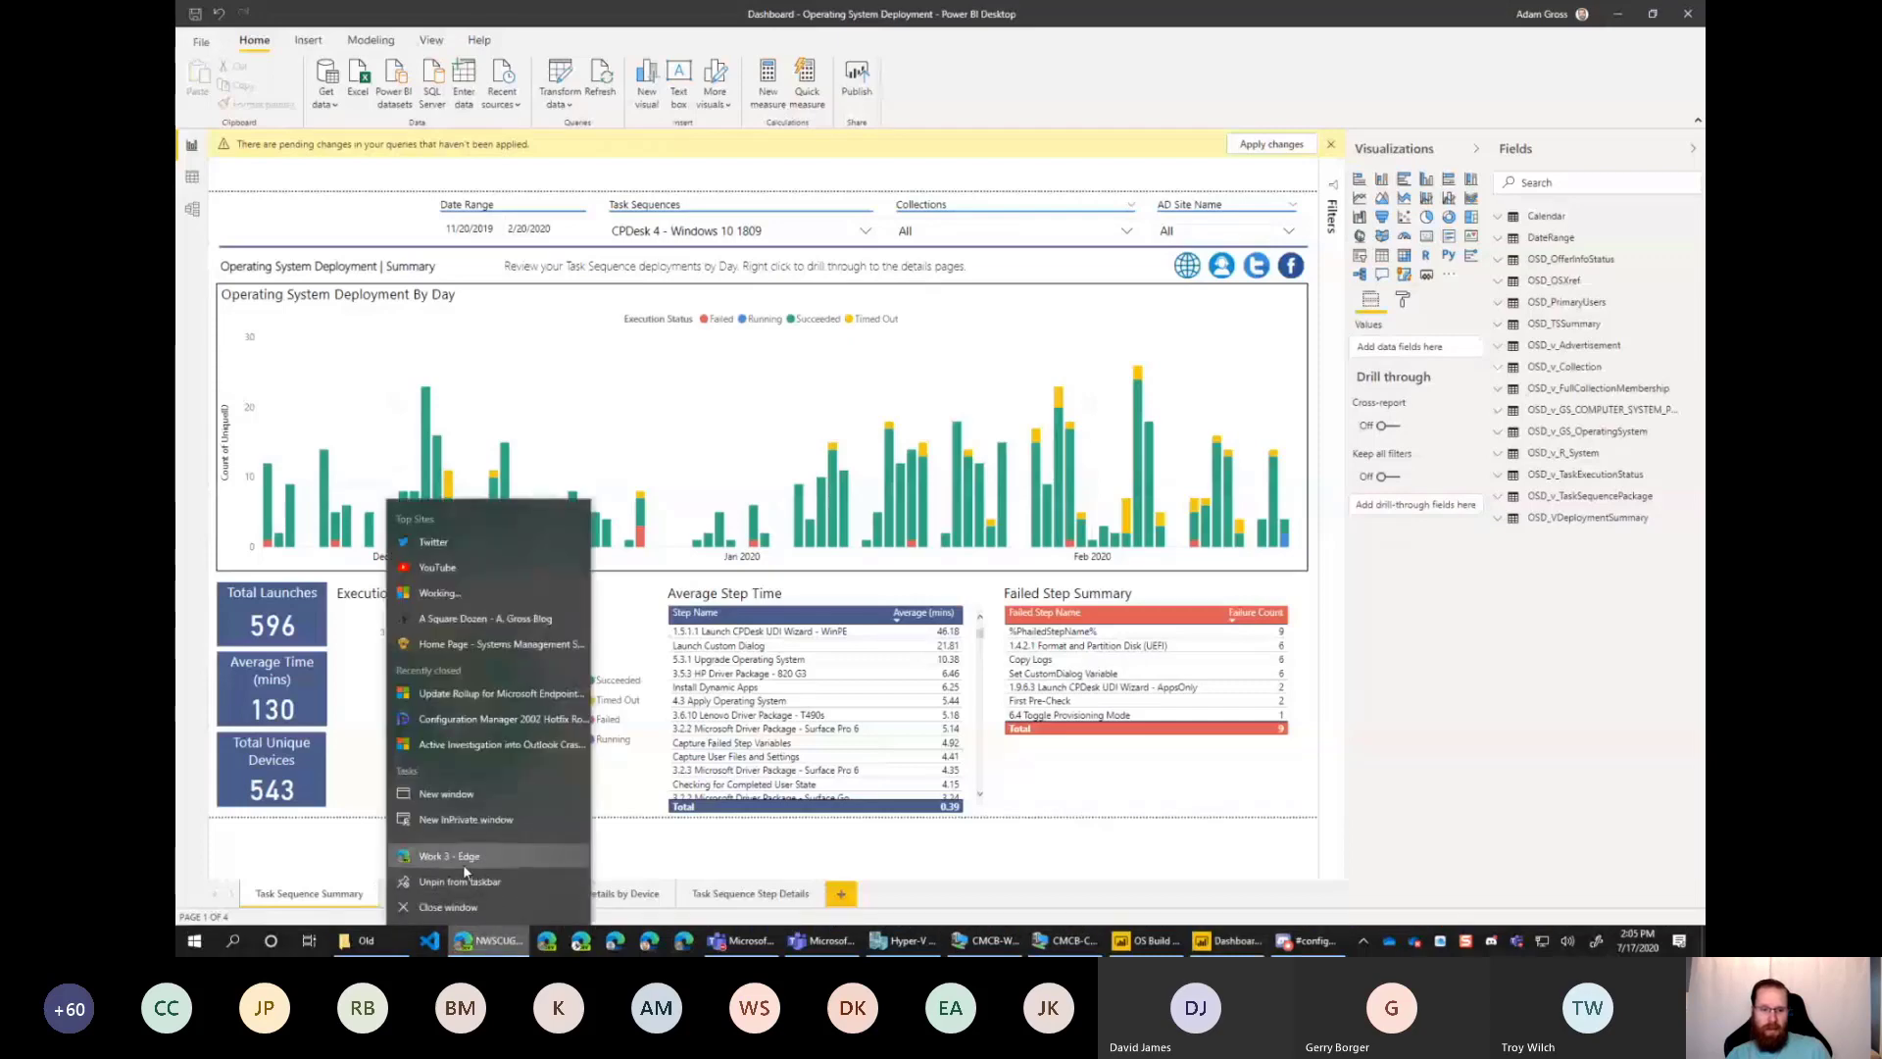
pyautogui.click(462, 859)
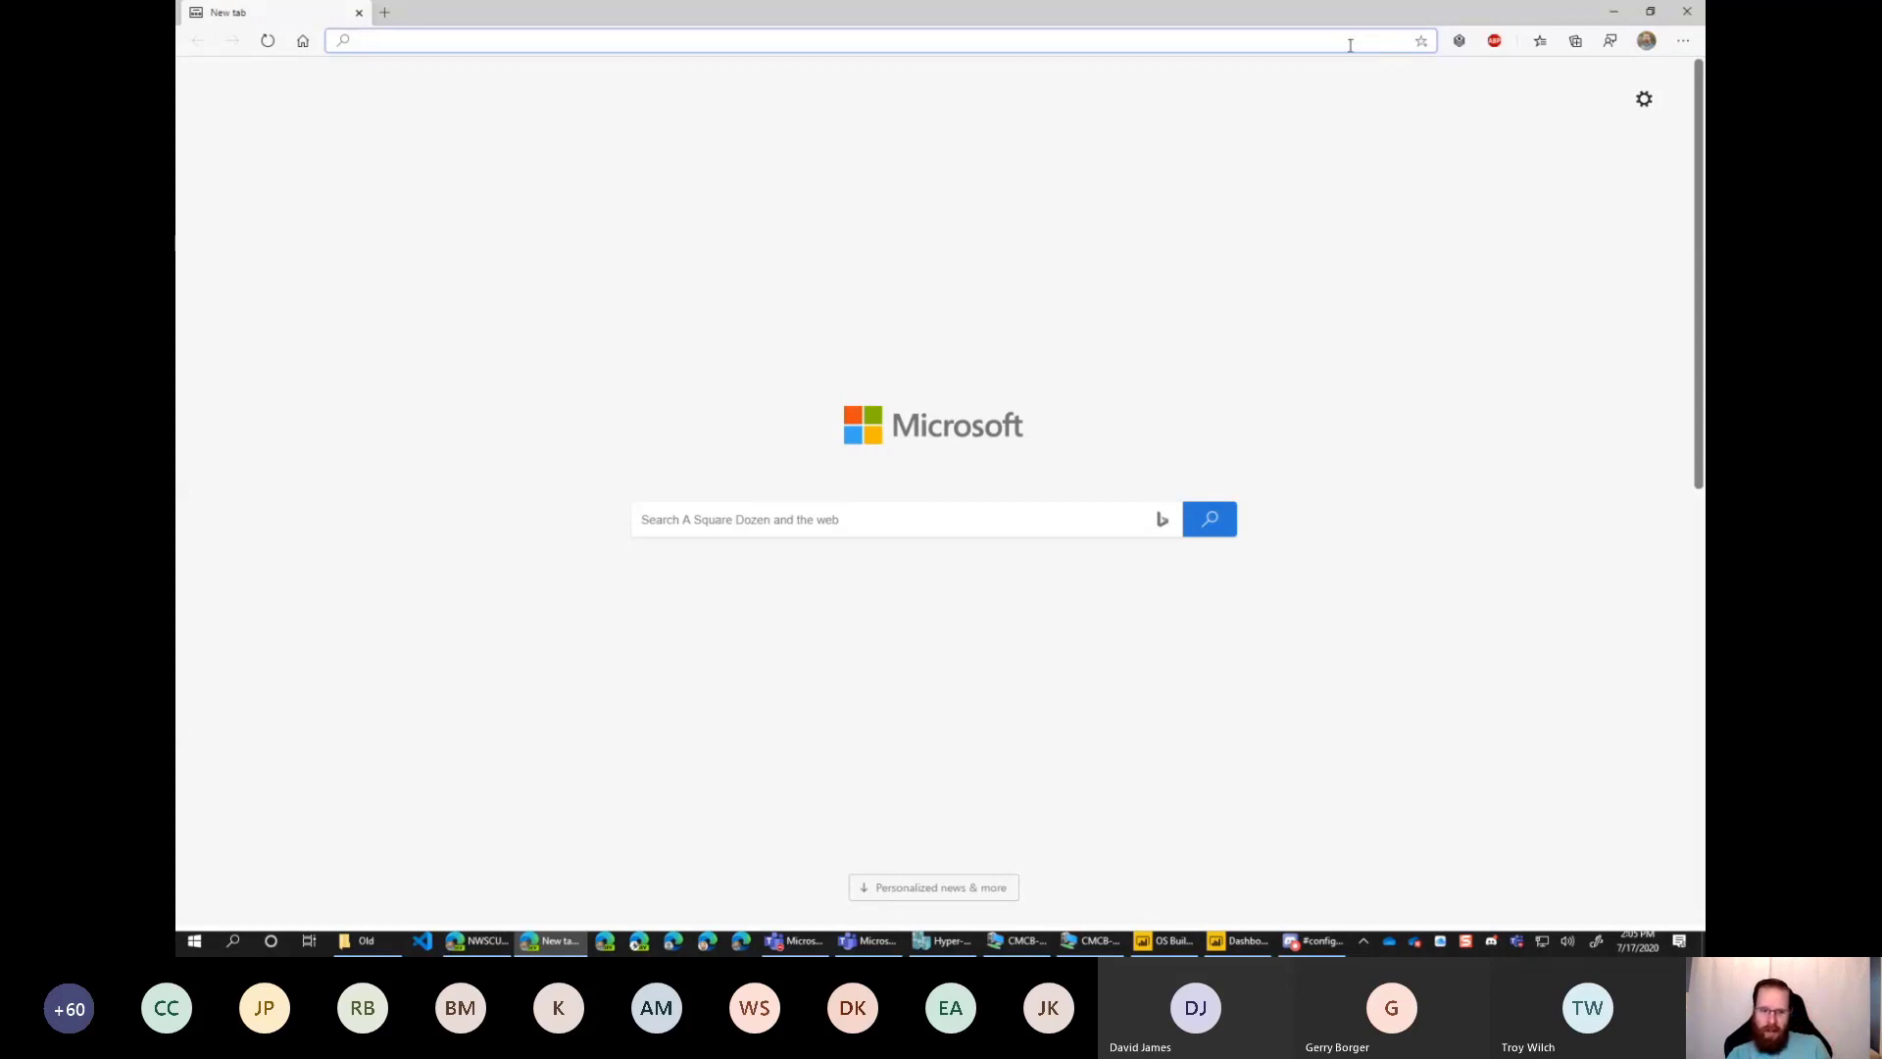
pyautogui.write('SSRS ')
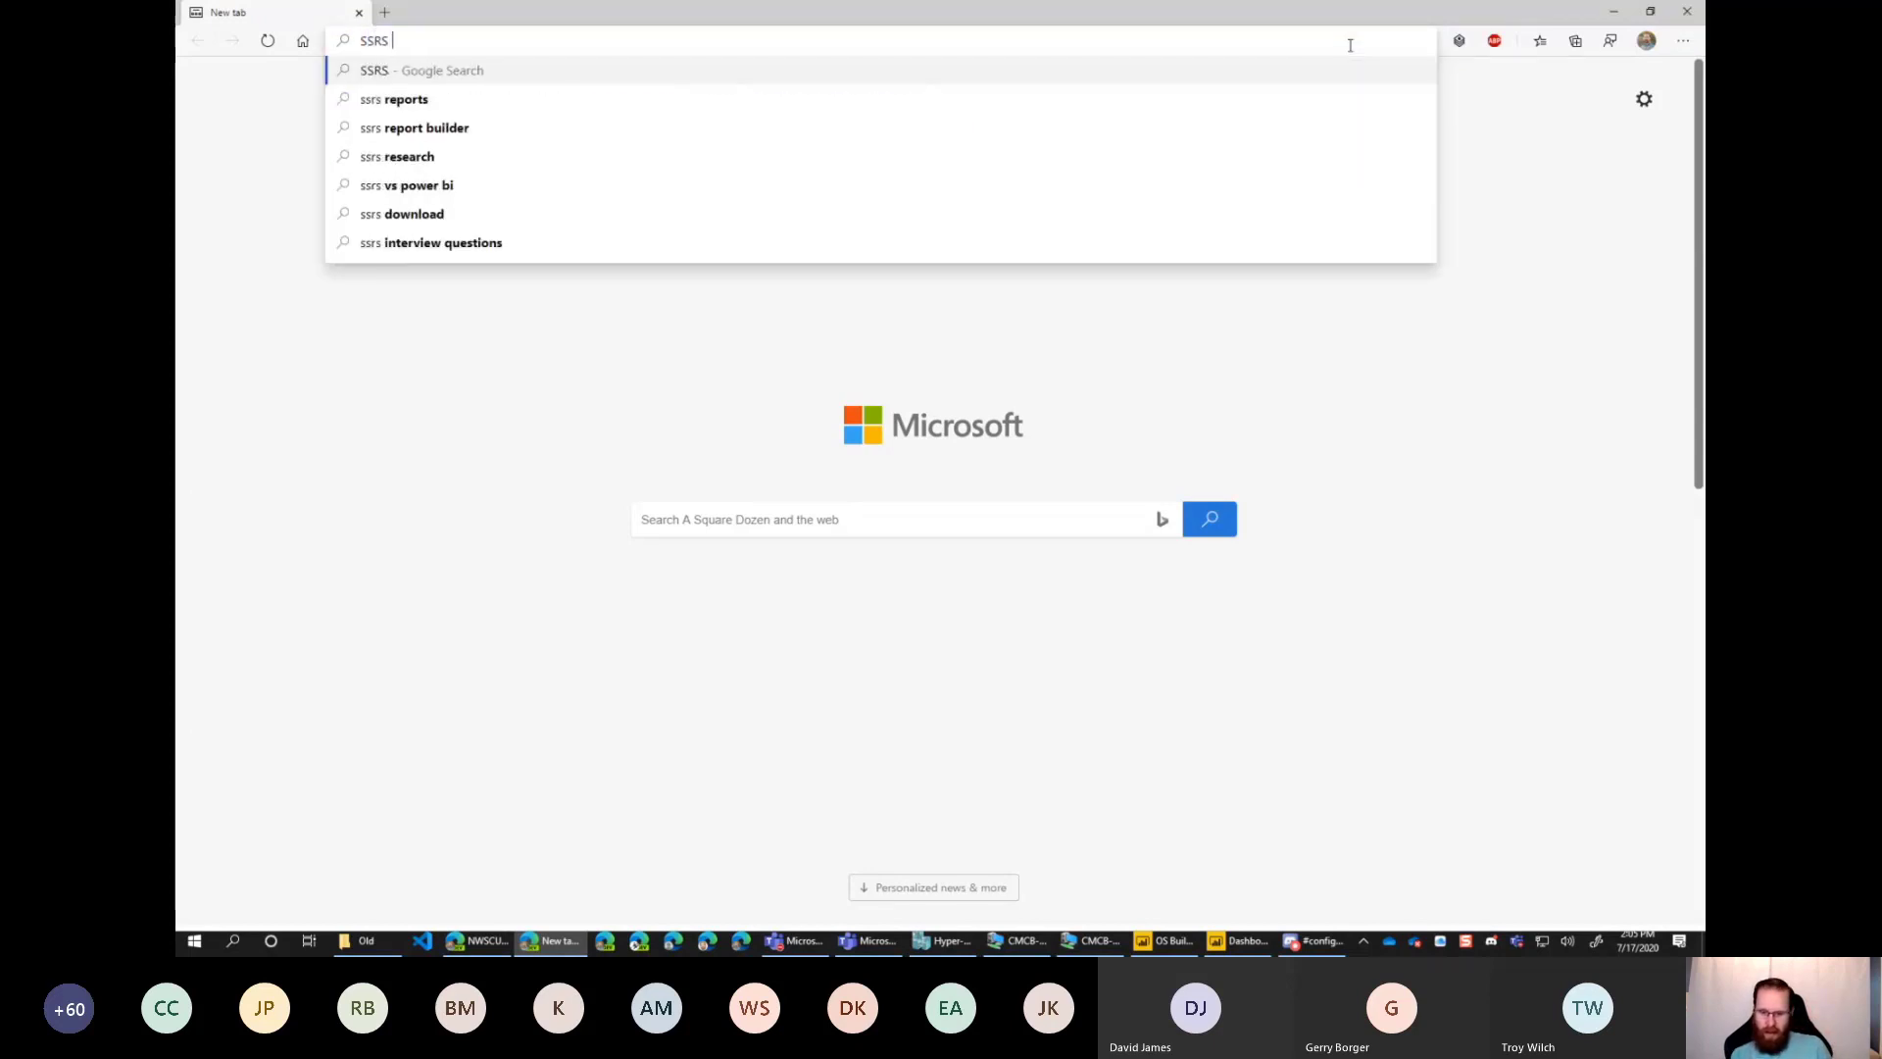
pyautogui.write('OSD Report')
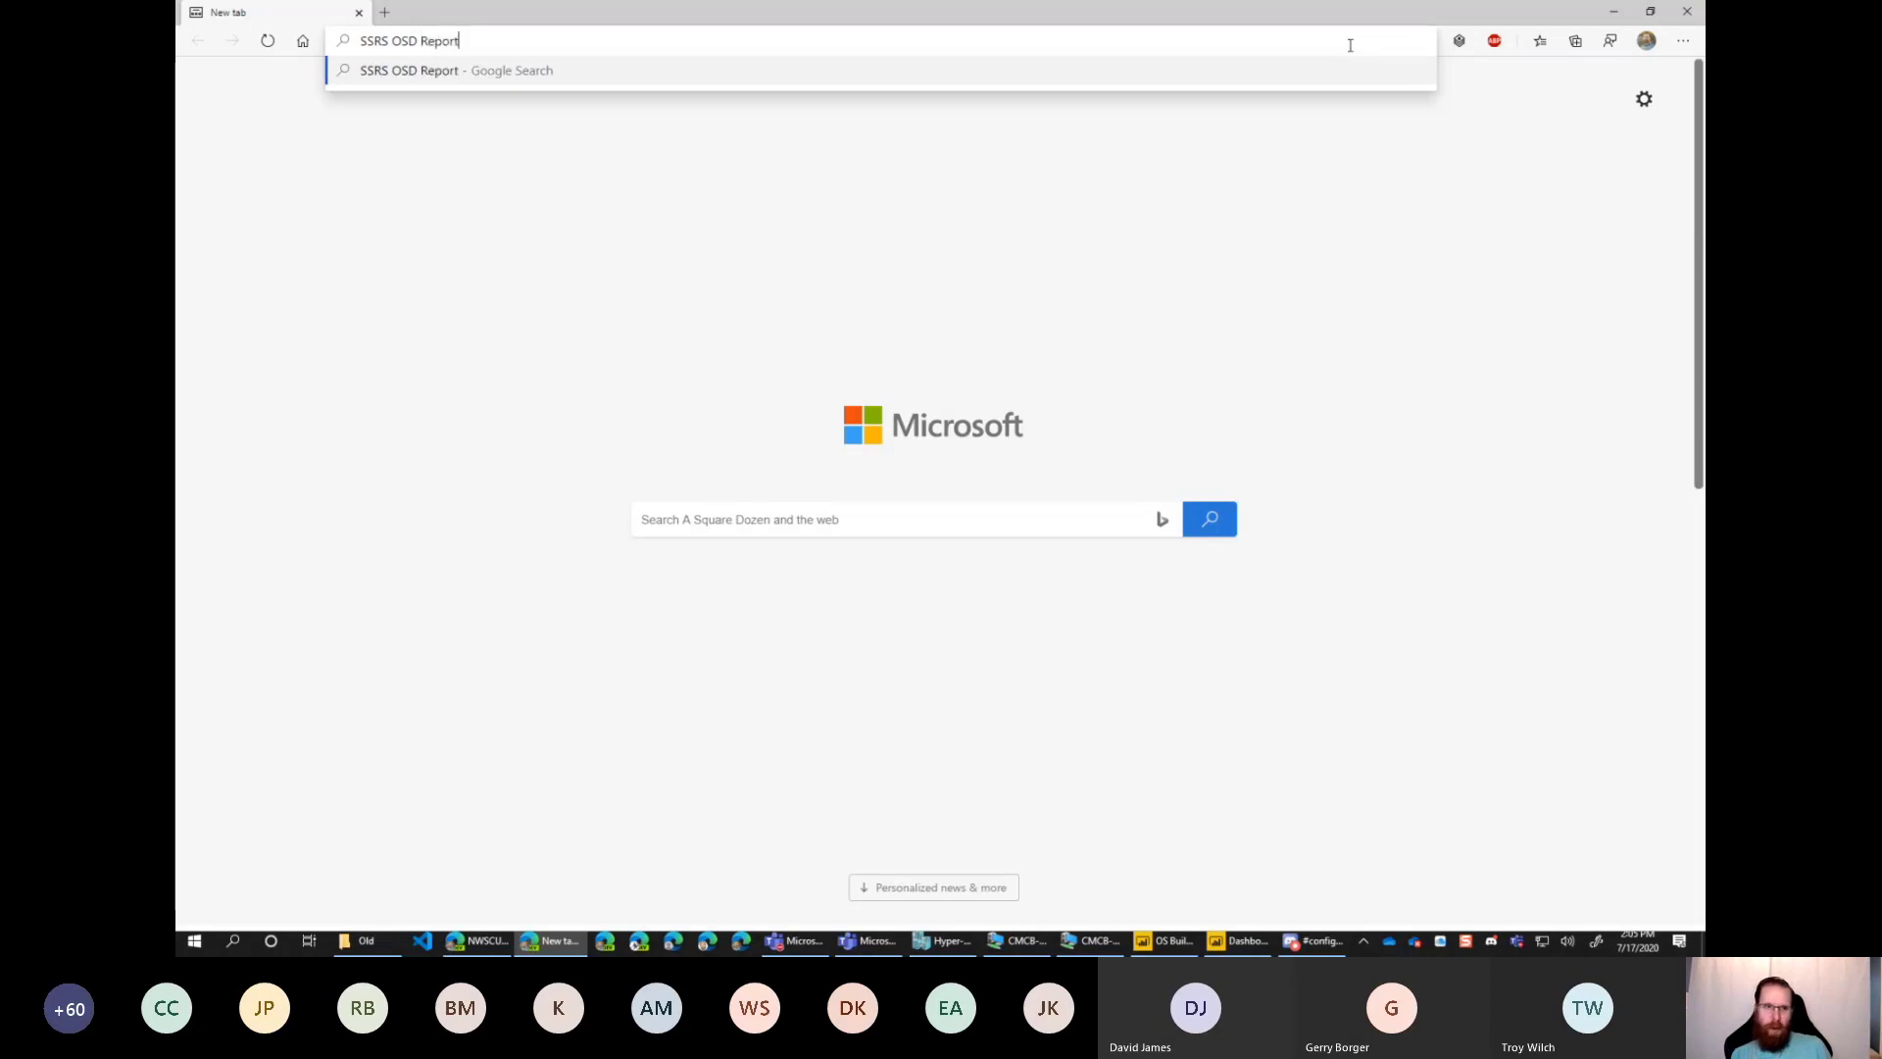
pyautogui.press('Return')
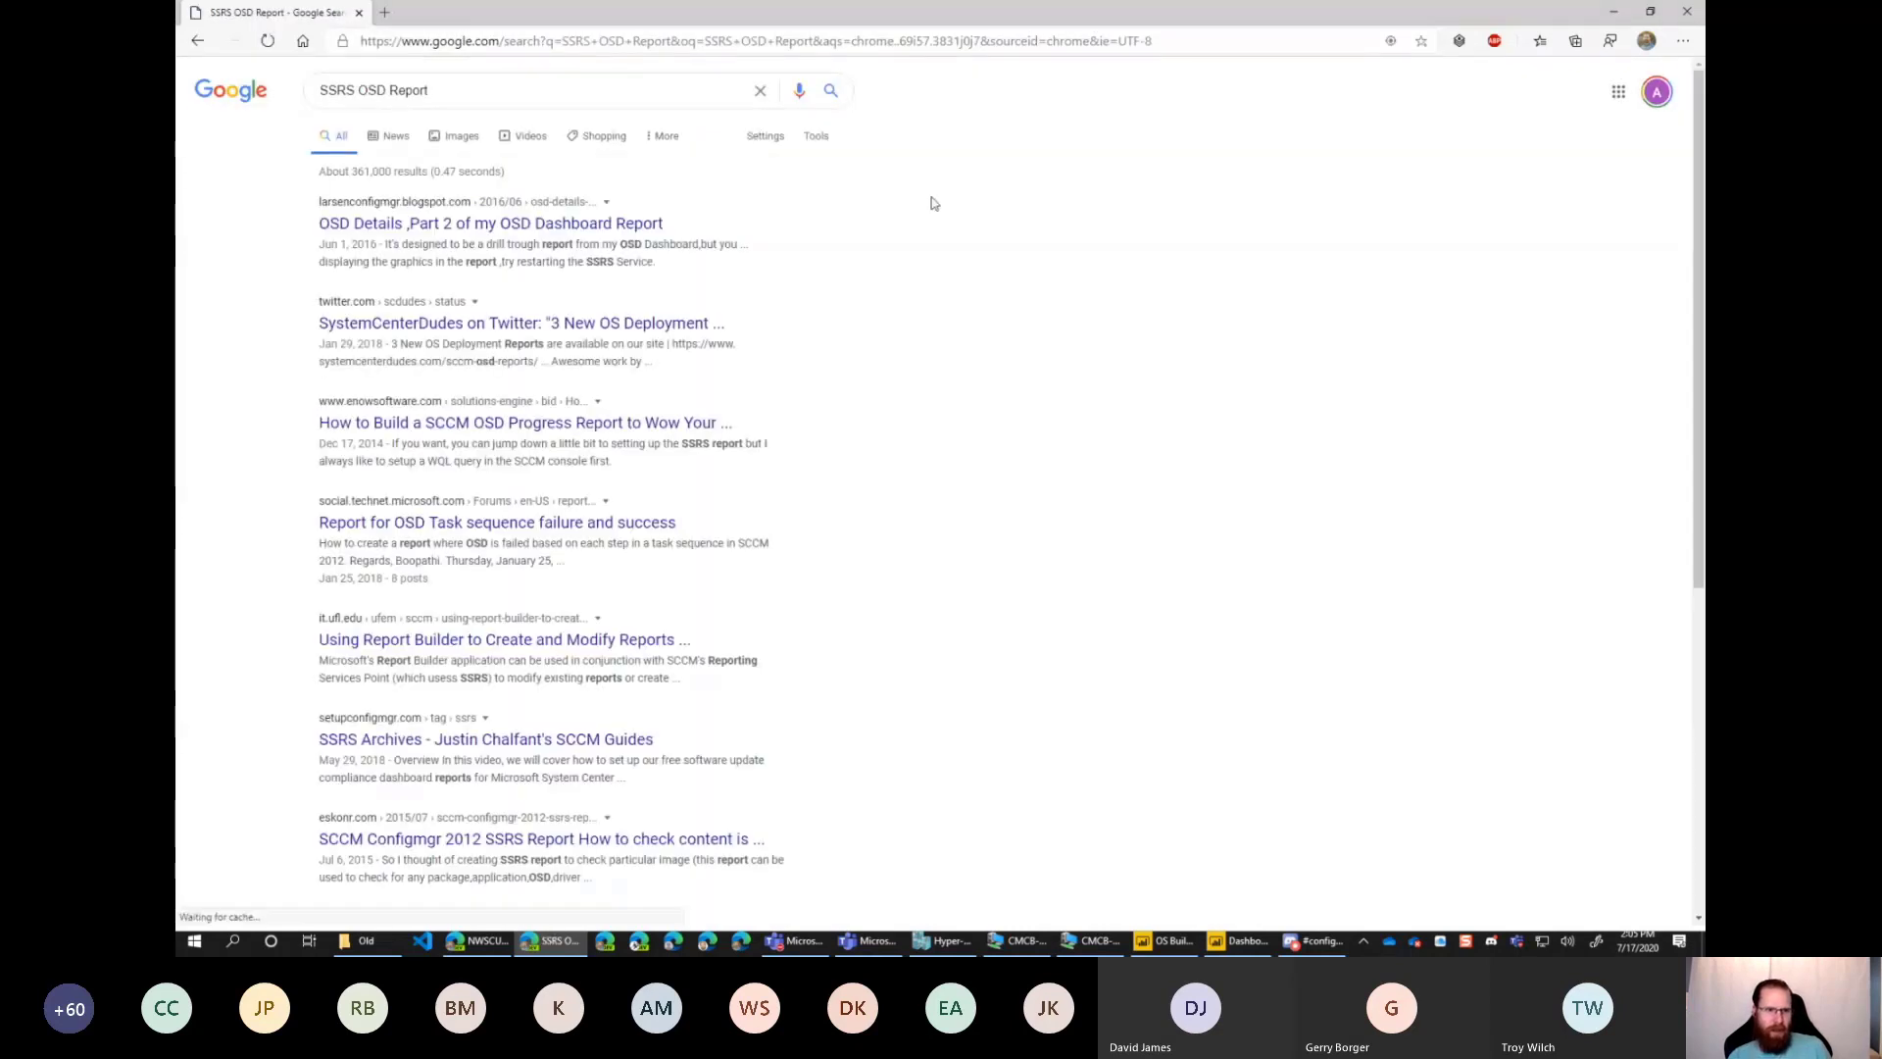
# Open the blog post "OSD Details, Part 2 of my OSD Dashboard Report" and look through its report images and descriptions.
pyautogui.click(397, 235)
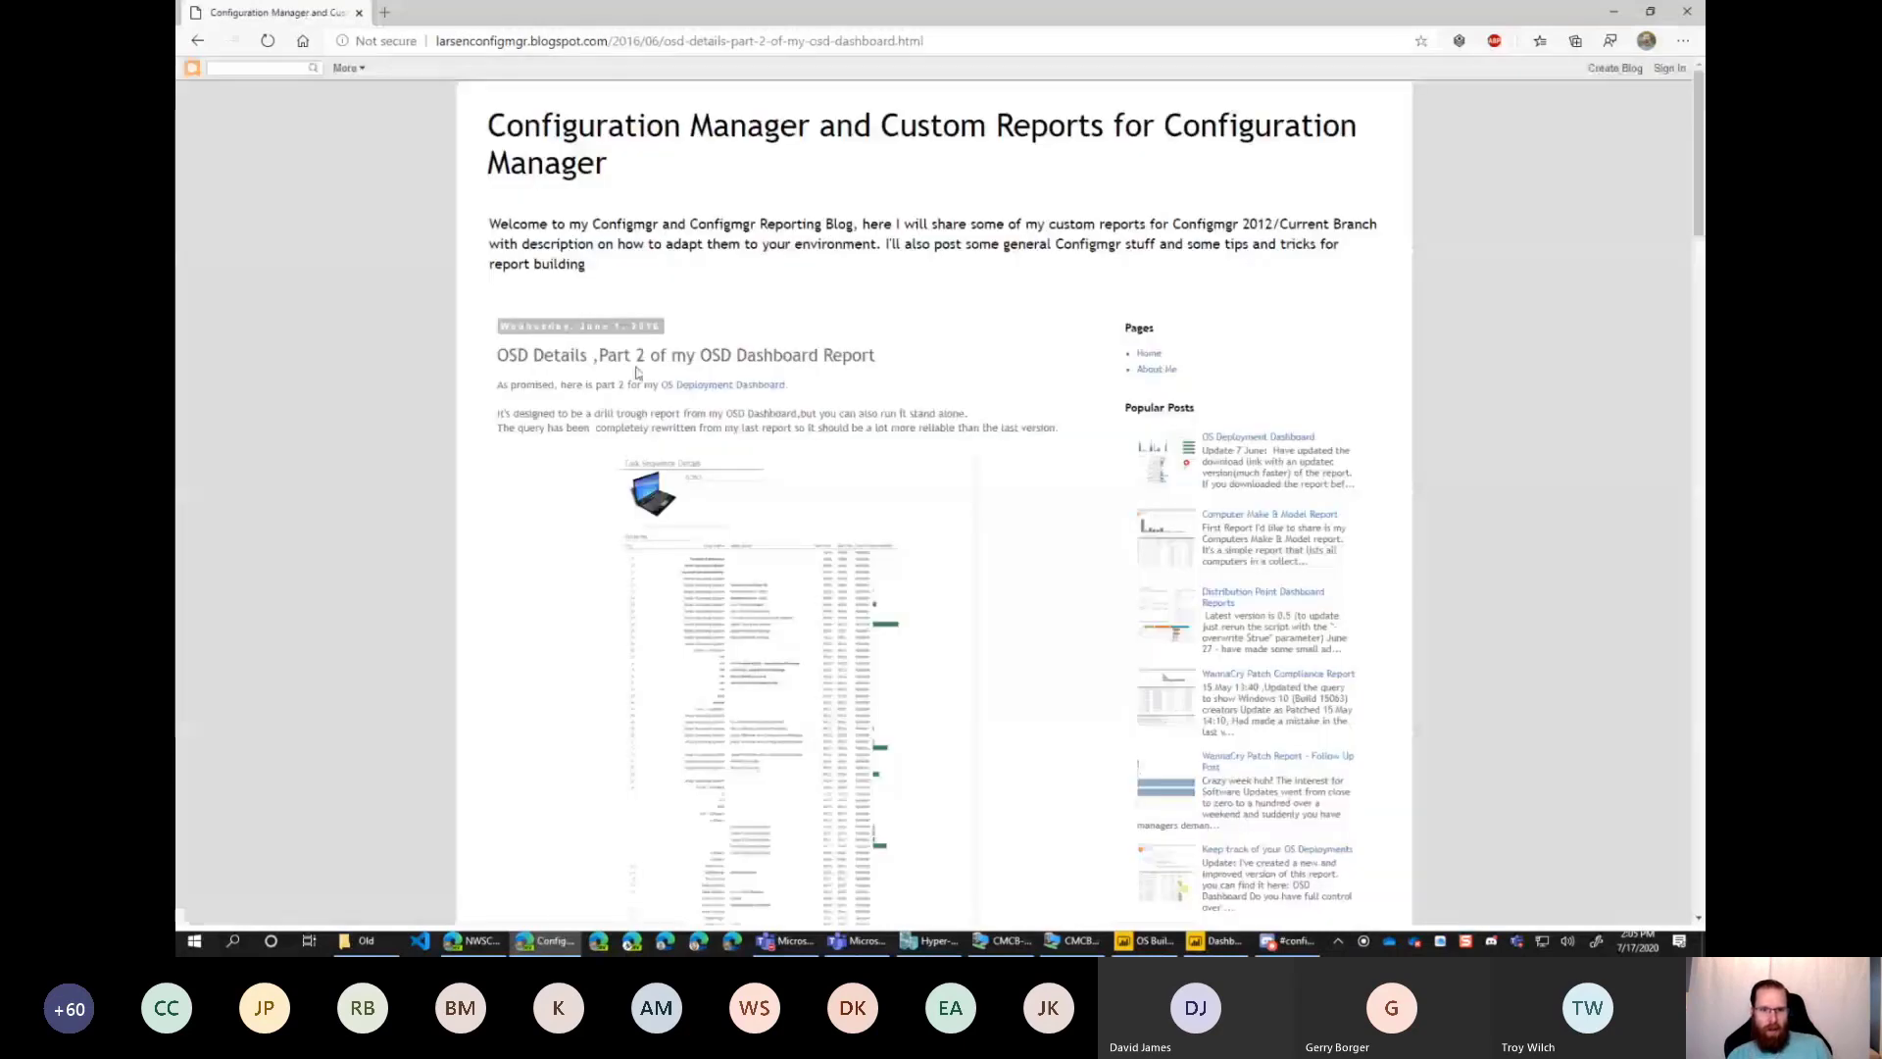
pyautogui.scroll(-6, 928, 512)
pyautogui.scroll(-7, 883, 480)
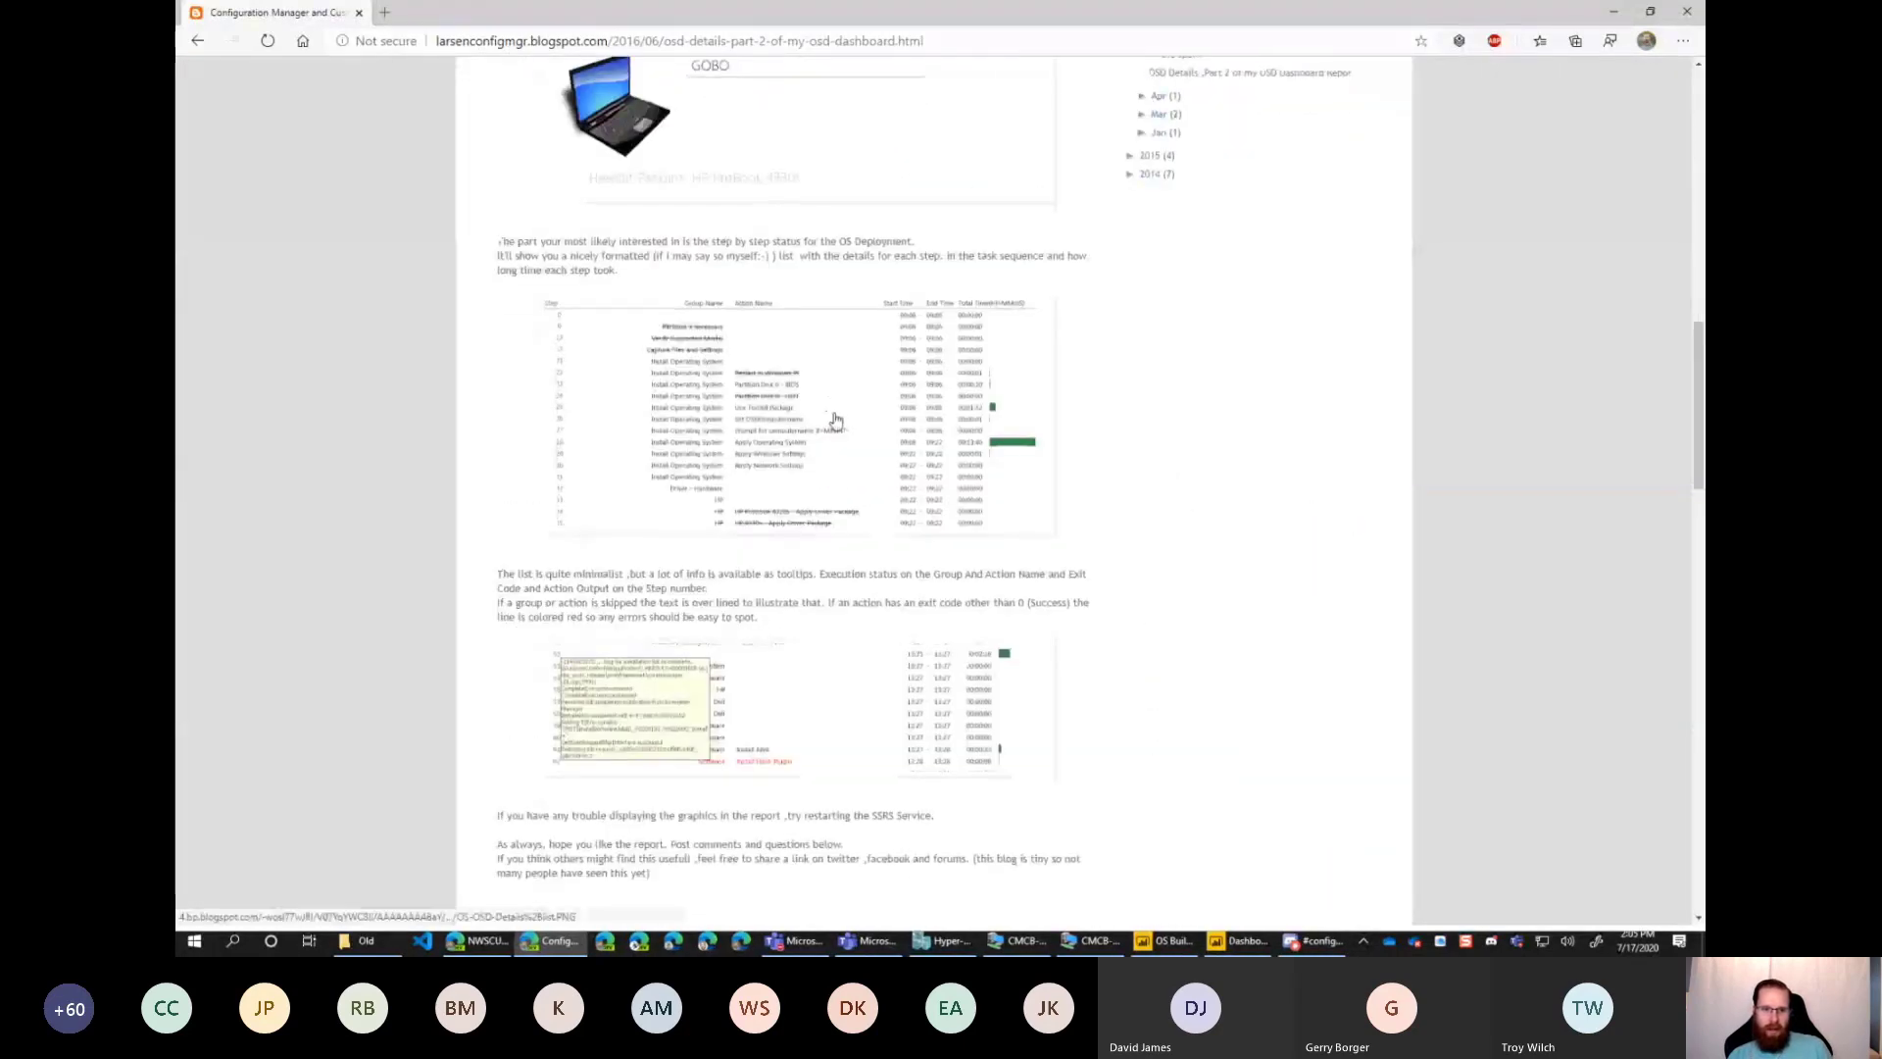
pyautogui.scroll(-7, 784, 431)
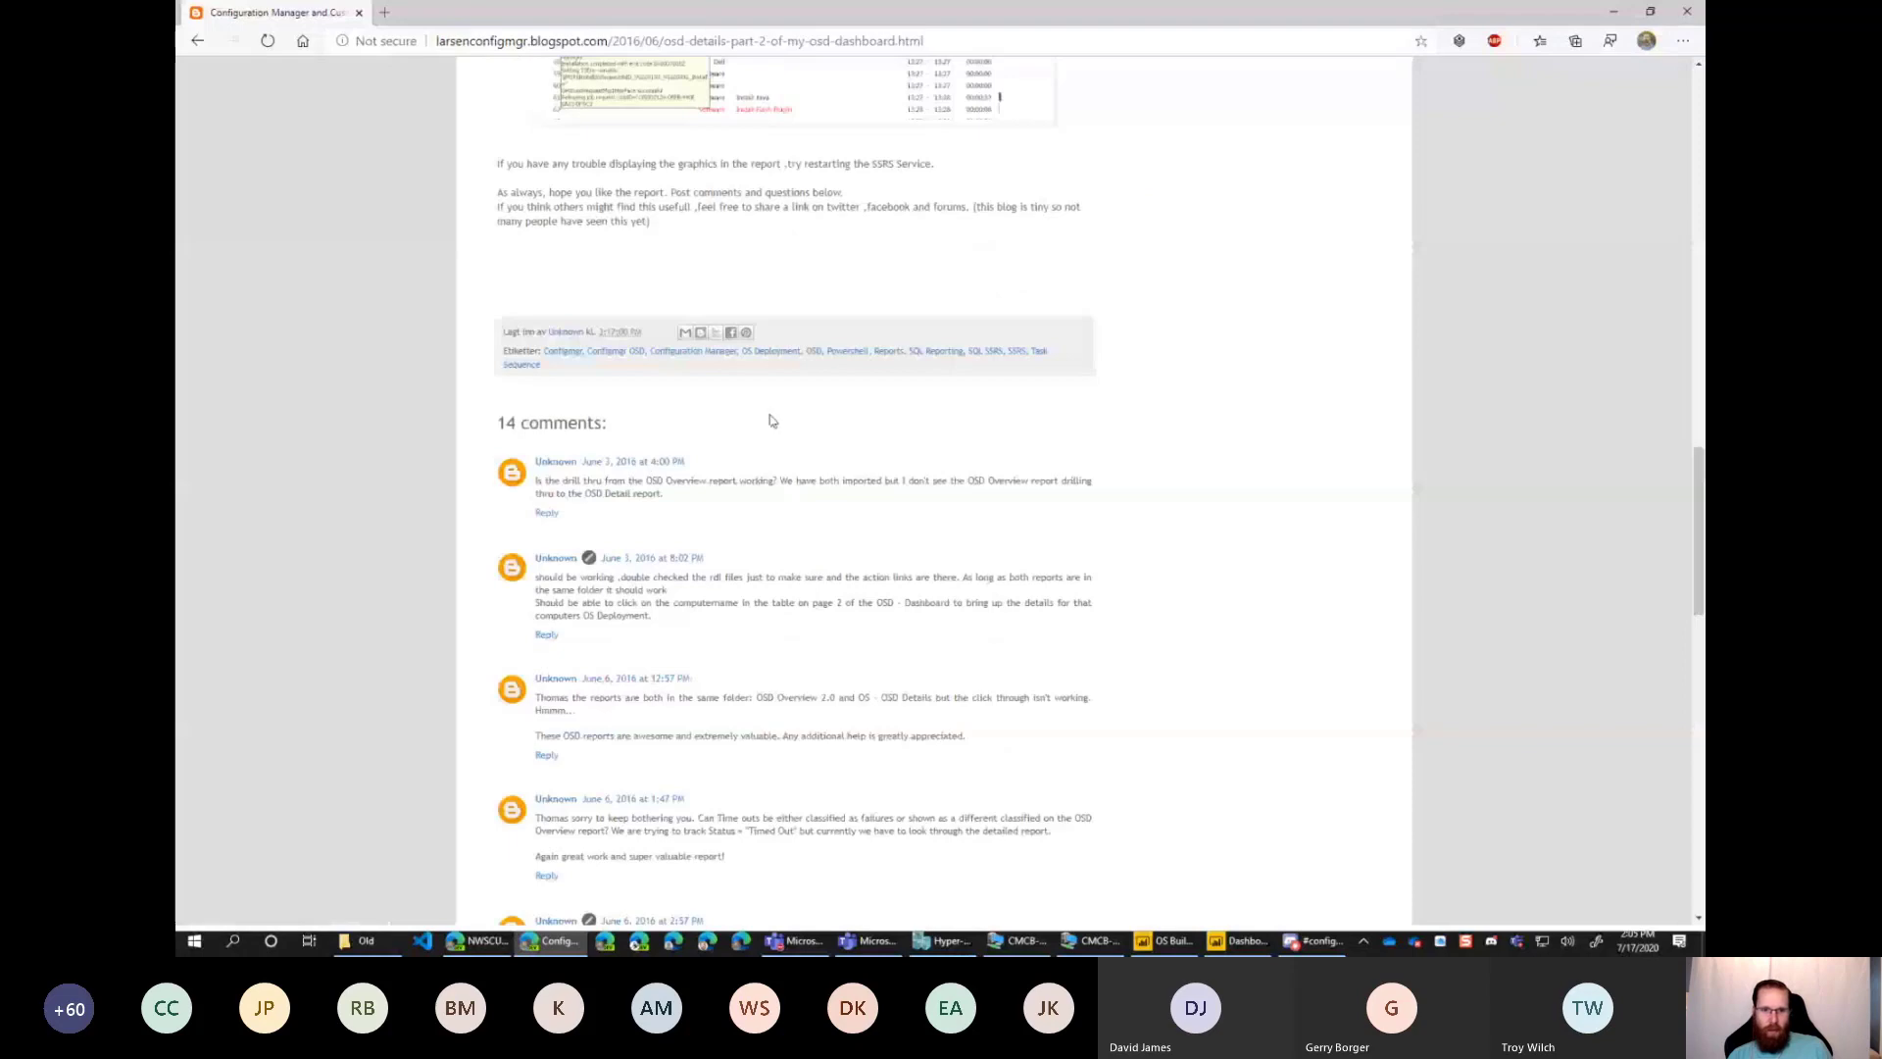
pyautogui.scroll(7, 774, 412)
pyautogui.scroll(2, 1000, 431)
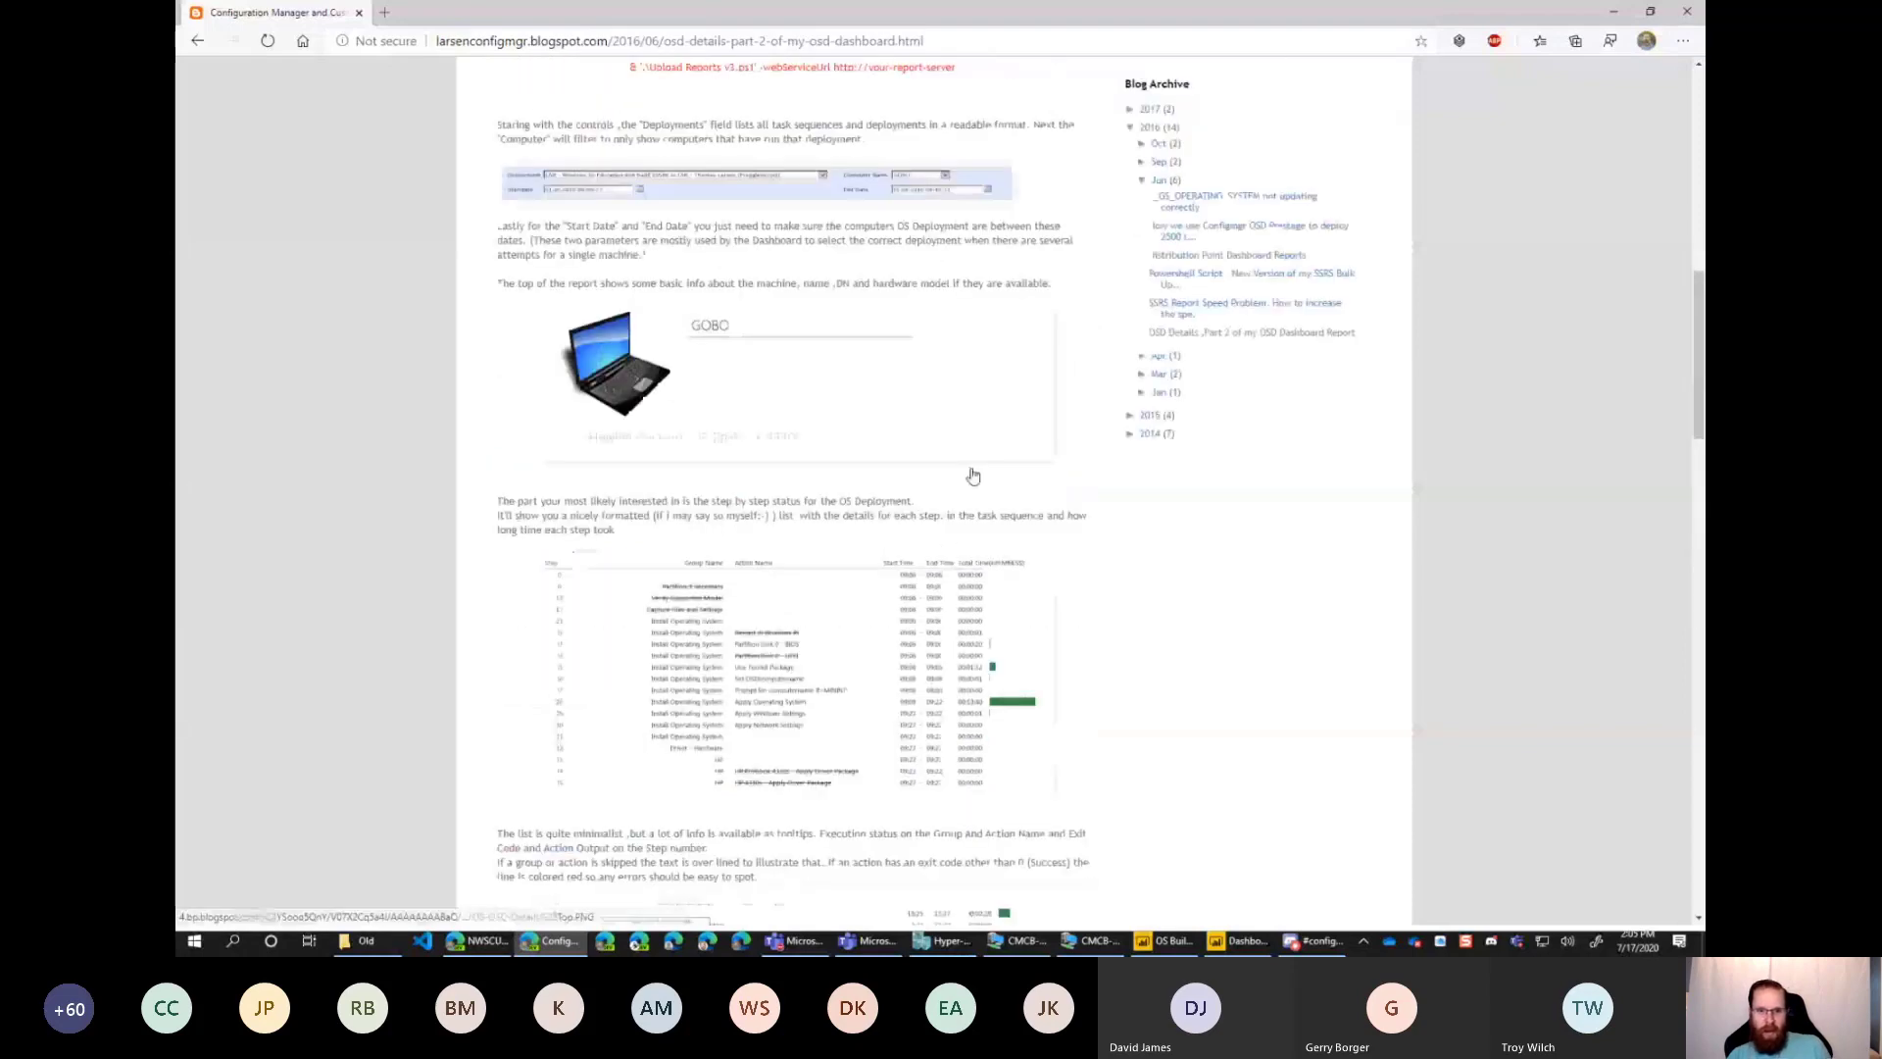
pyautogui.scroll(10, 973, 475)
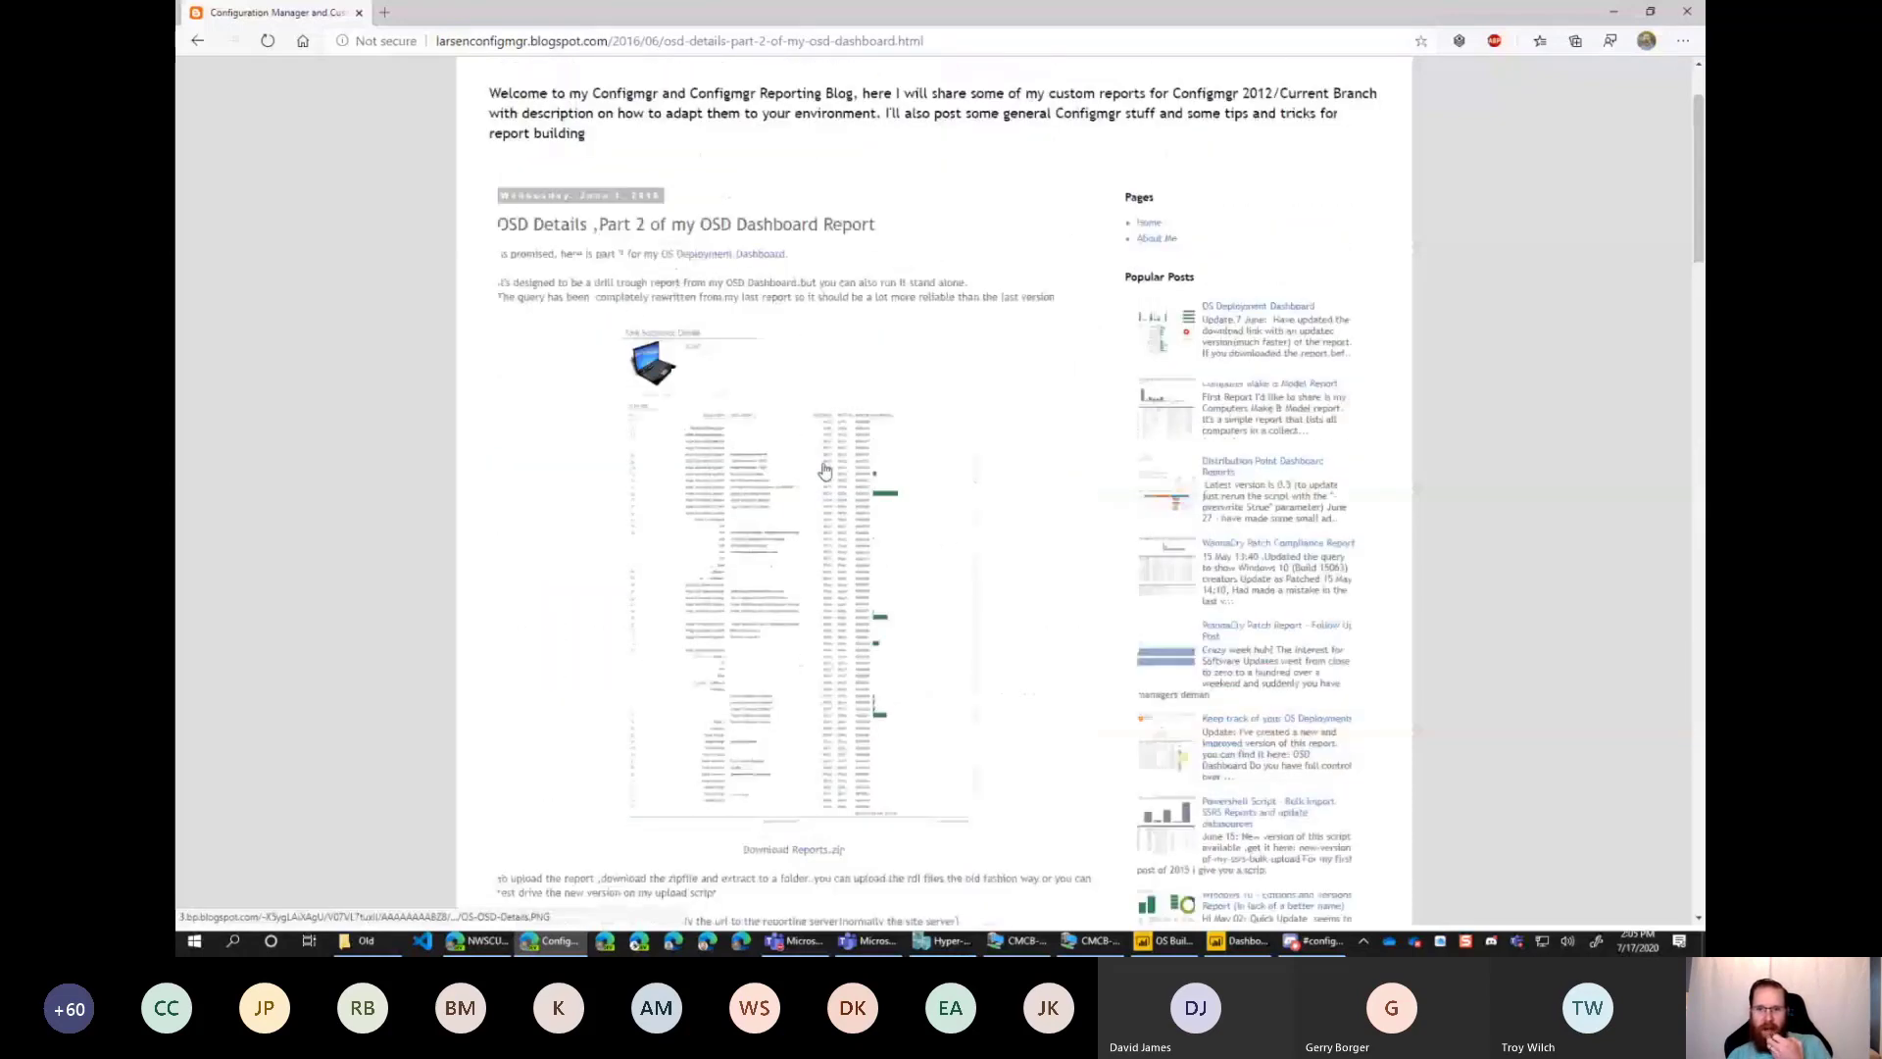
# Open the blog's popular post "OS Deployment Dashboard" and examine its Task Sequence Dashboard preview.
pyautogui.click(1206, 308)
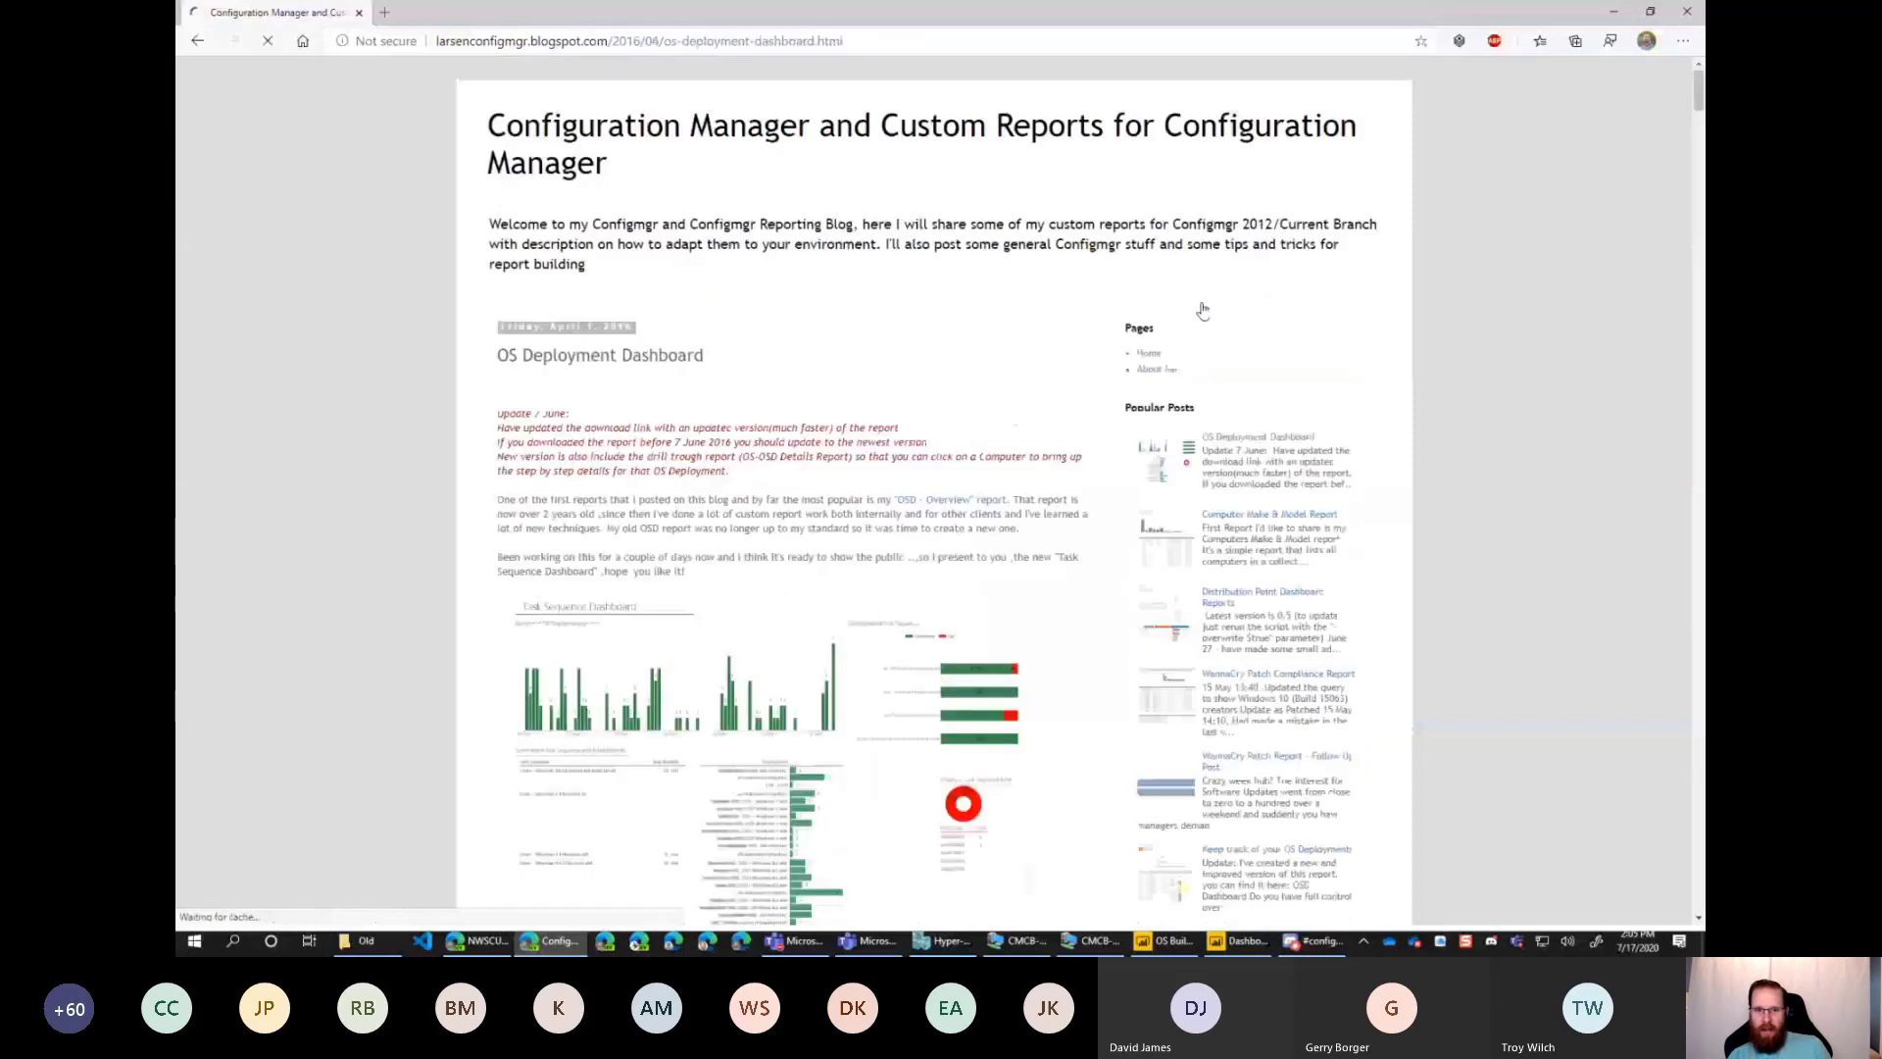
pyautogui.scroll(-1, 769, 556)
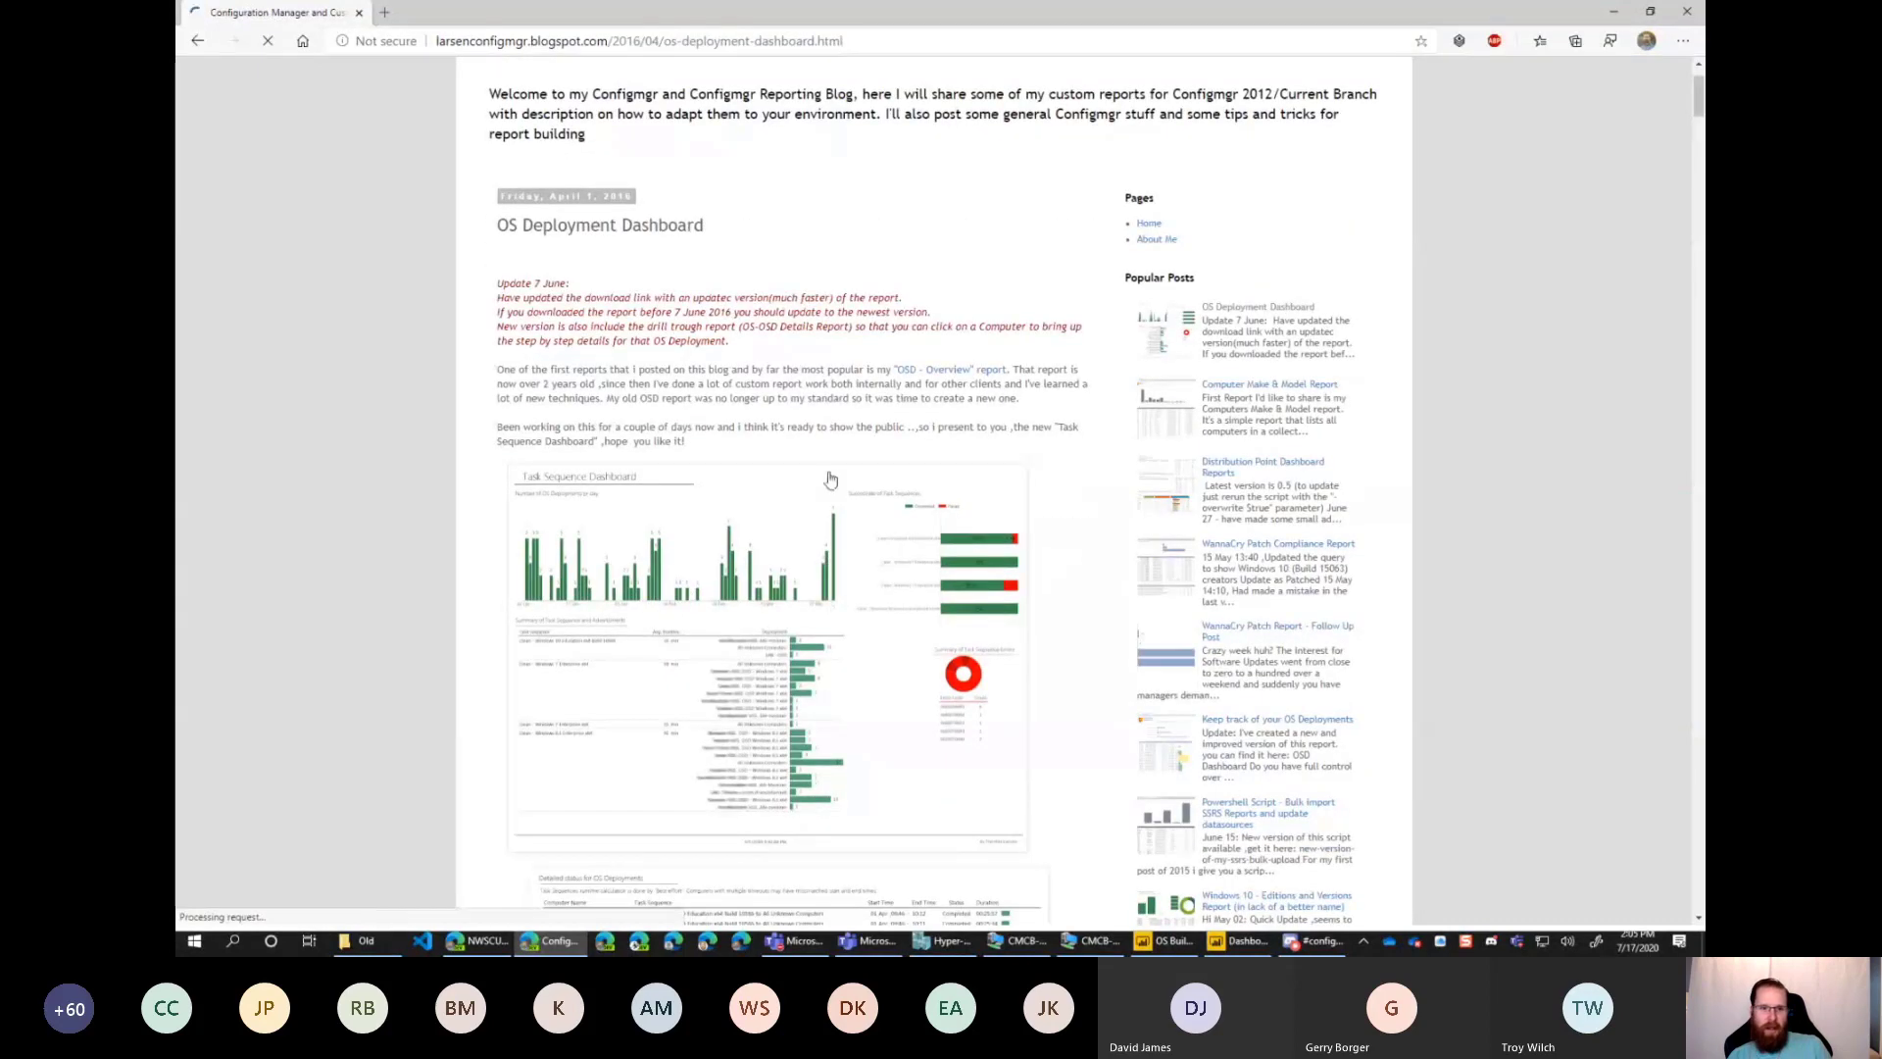
# Look through the OS Deployment Dashboard post's report previews and feature descriptions, and return to the start of the post.
pyautogui.scroll(-1, 833, 471)
pyautogui.scroll(-3, 846, 366)
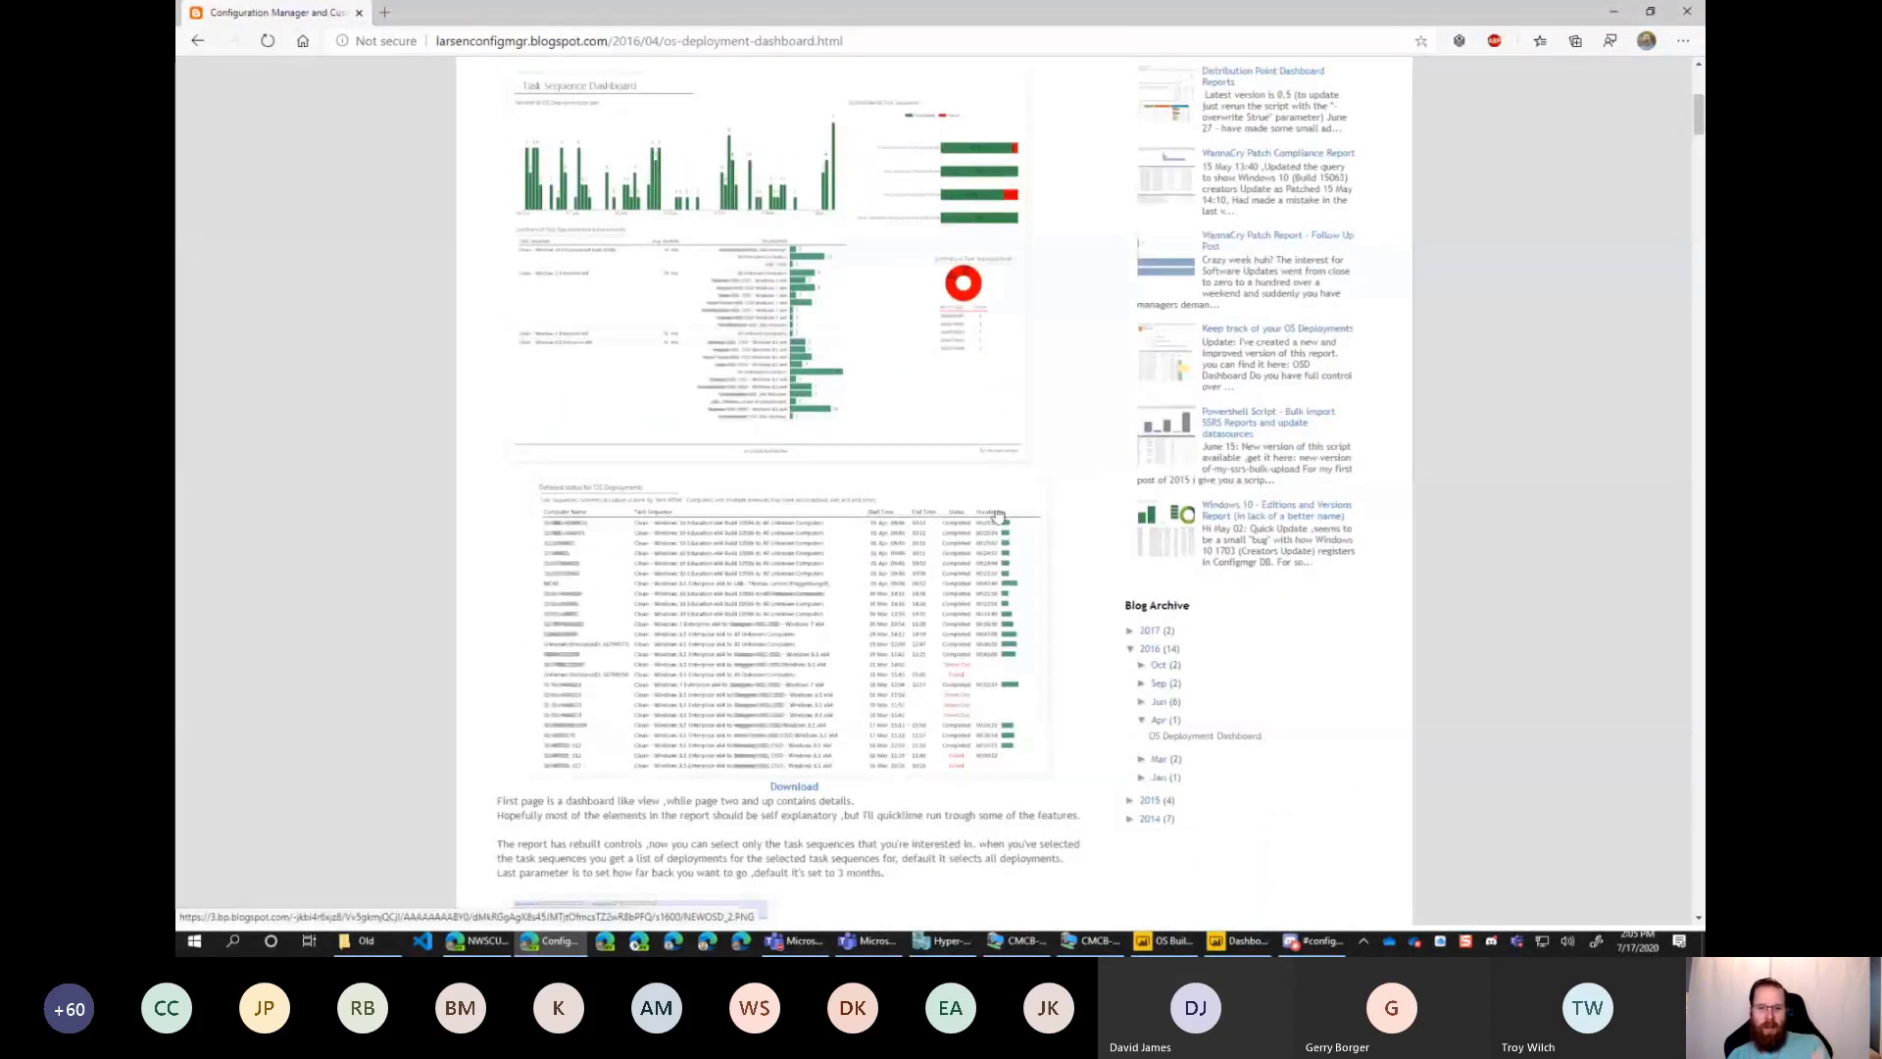
pyautogui.scroll(-3, 1047, 579)
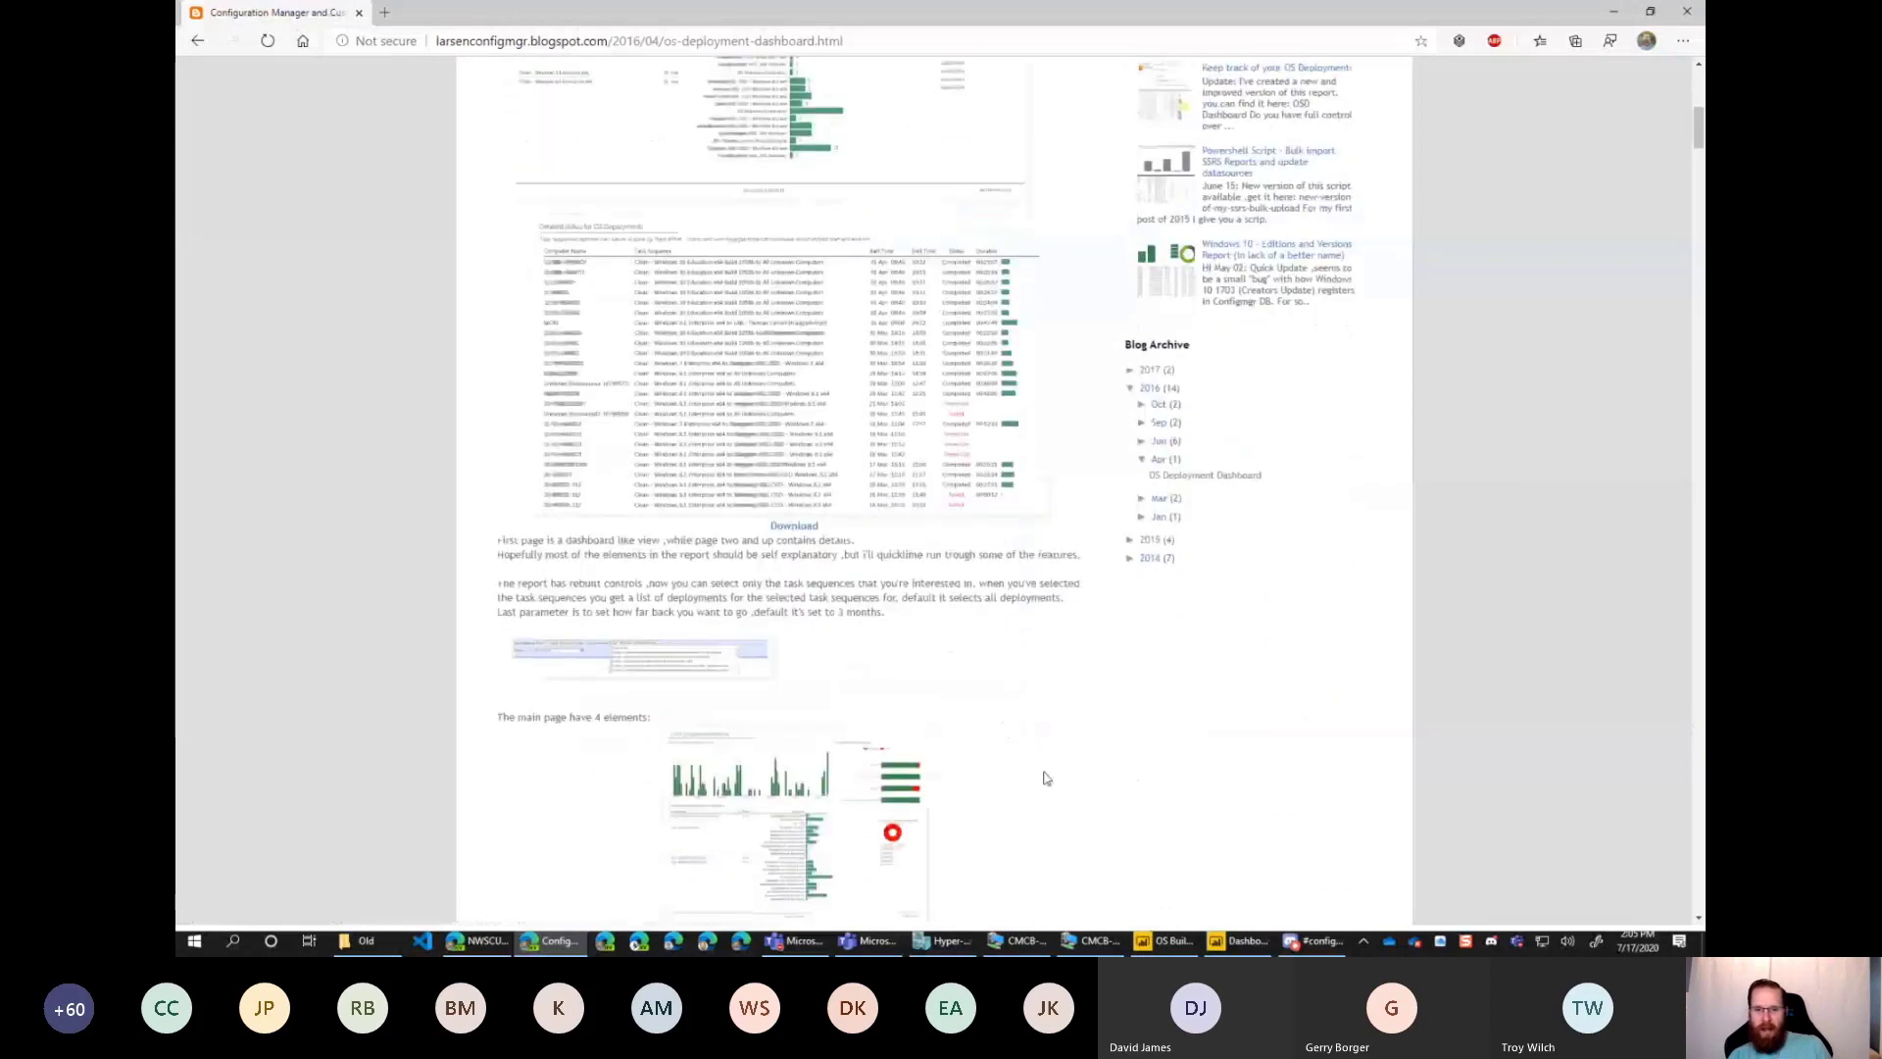
pyautogui.scroll(-8, 1047, 779)
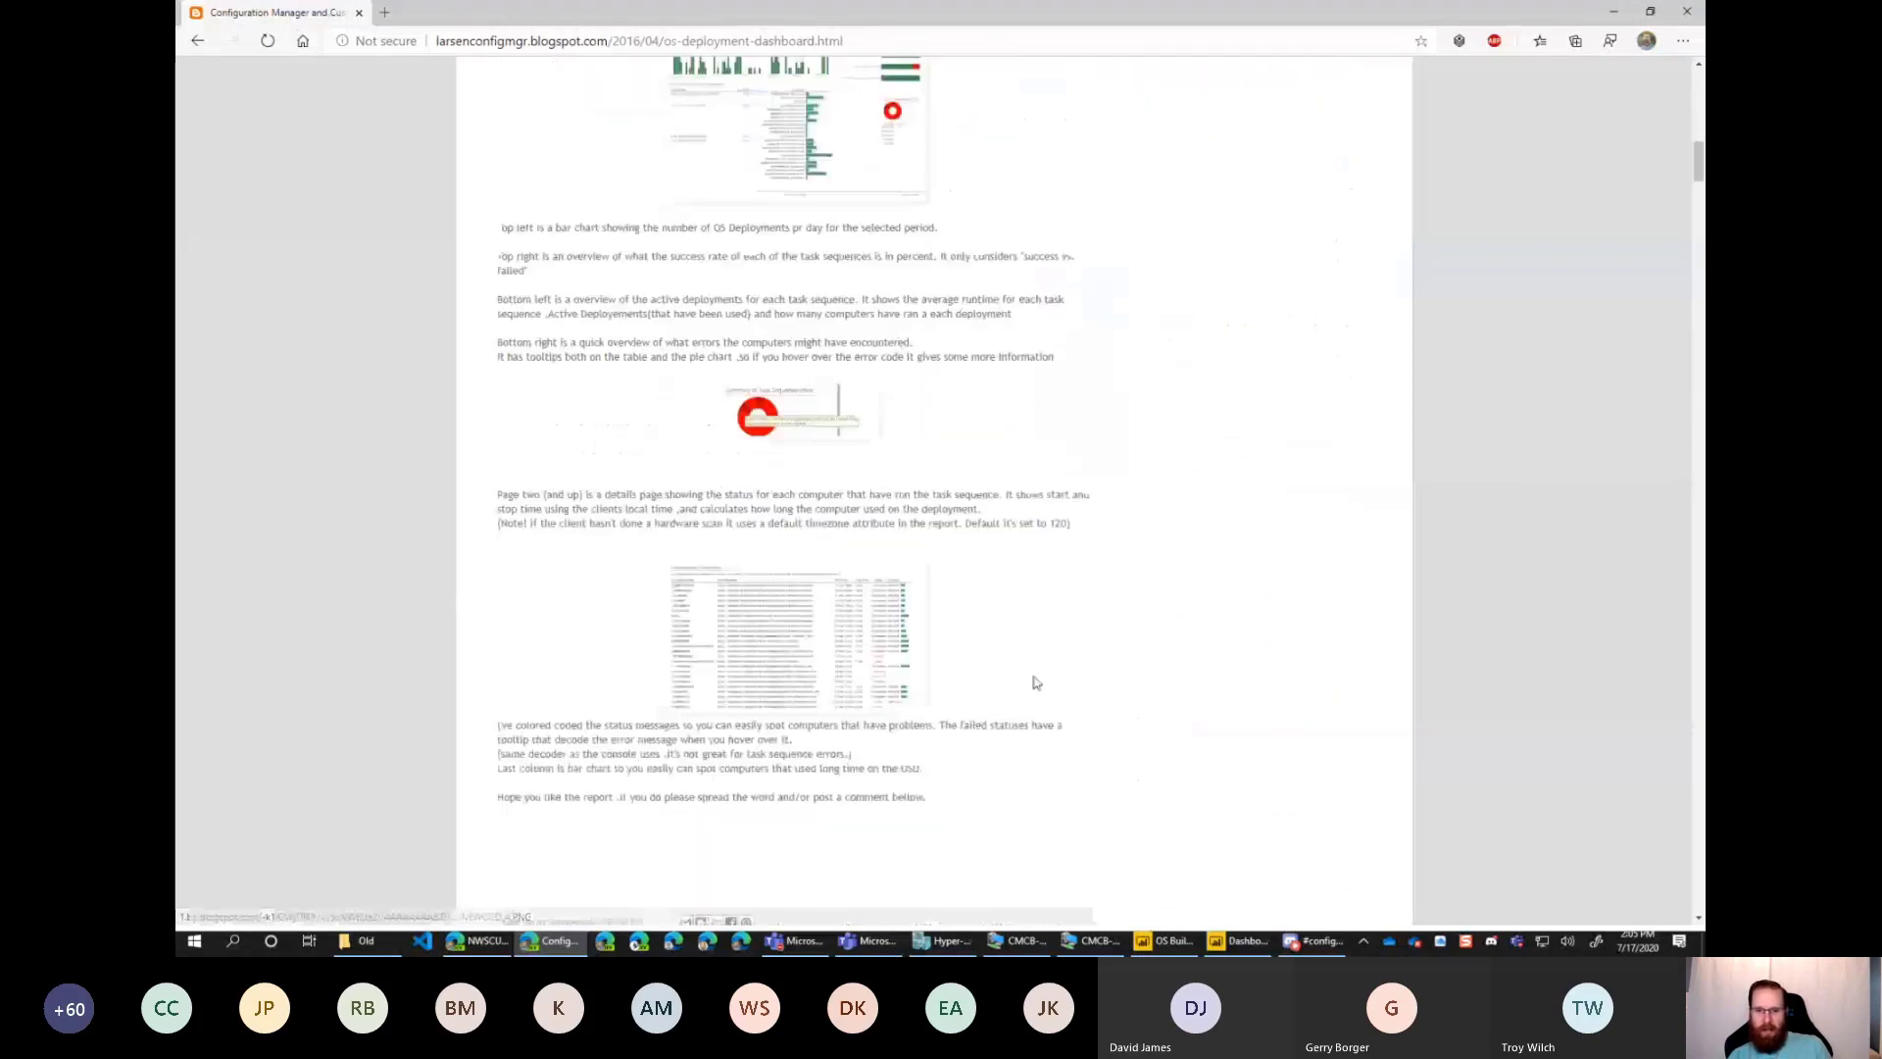
pyautogui.scroll(-3, 1030, 666)
pyautogui.scroll(18, 1026, 651)
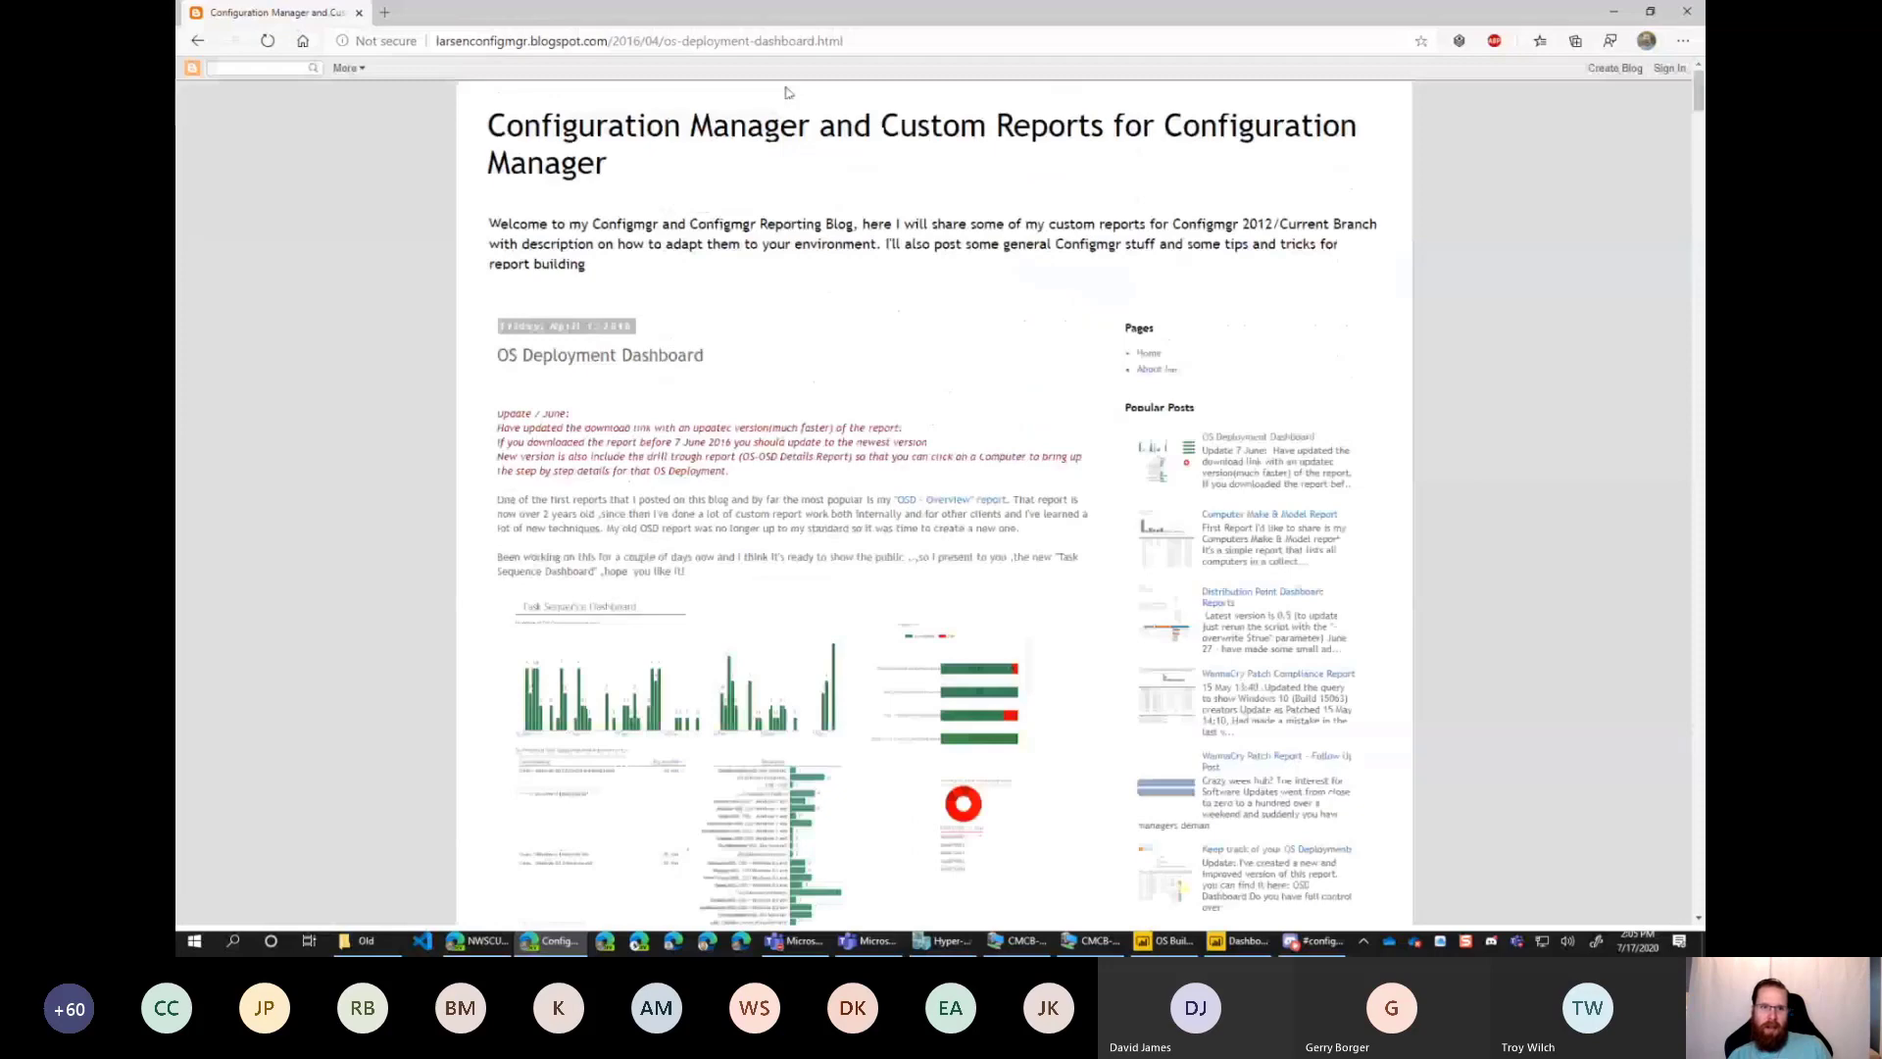
# Select the blog post's web address and minimize the browser to return to the Operating System Deployment dashboard in Power BI Desktop.
pyautogui.moveTo(855, 42); pyautogui.dragTo(306, 45)
pyautogui.hotkey('alt', 'Tab')
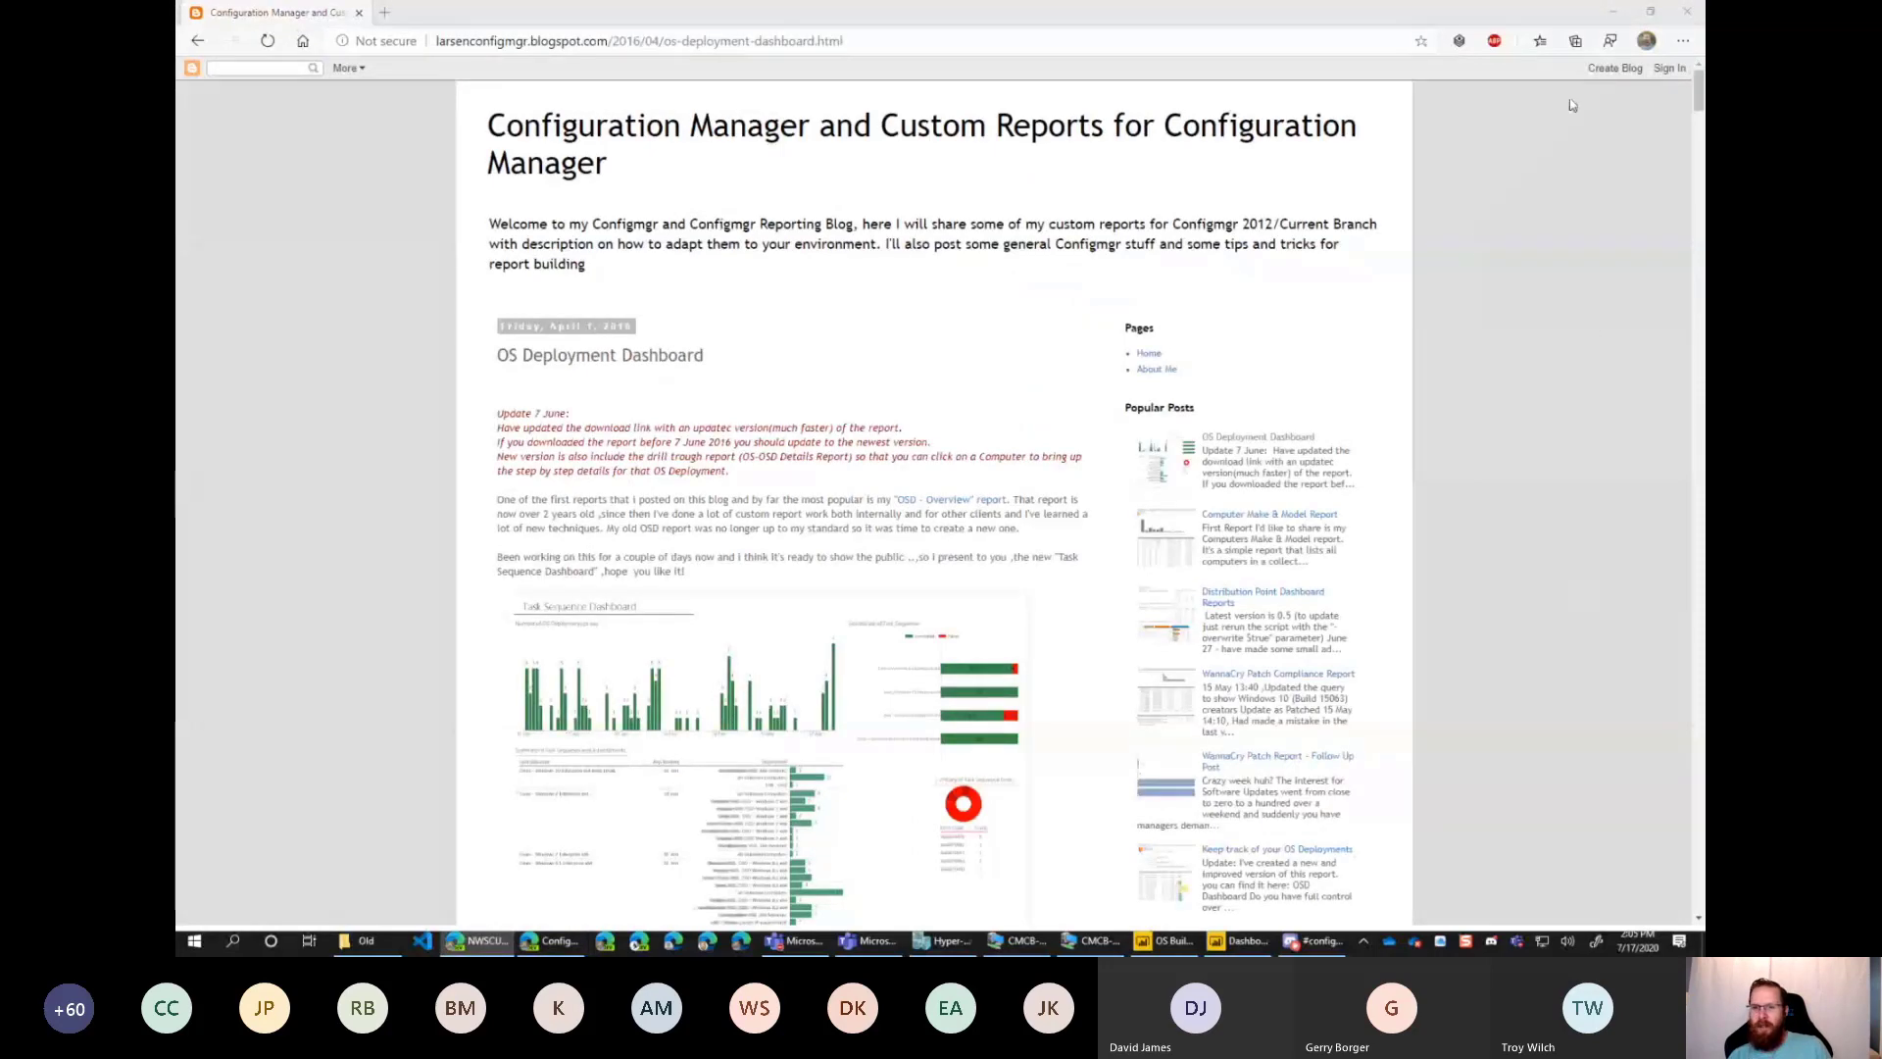
pyautogui.click(1615, 19)
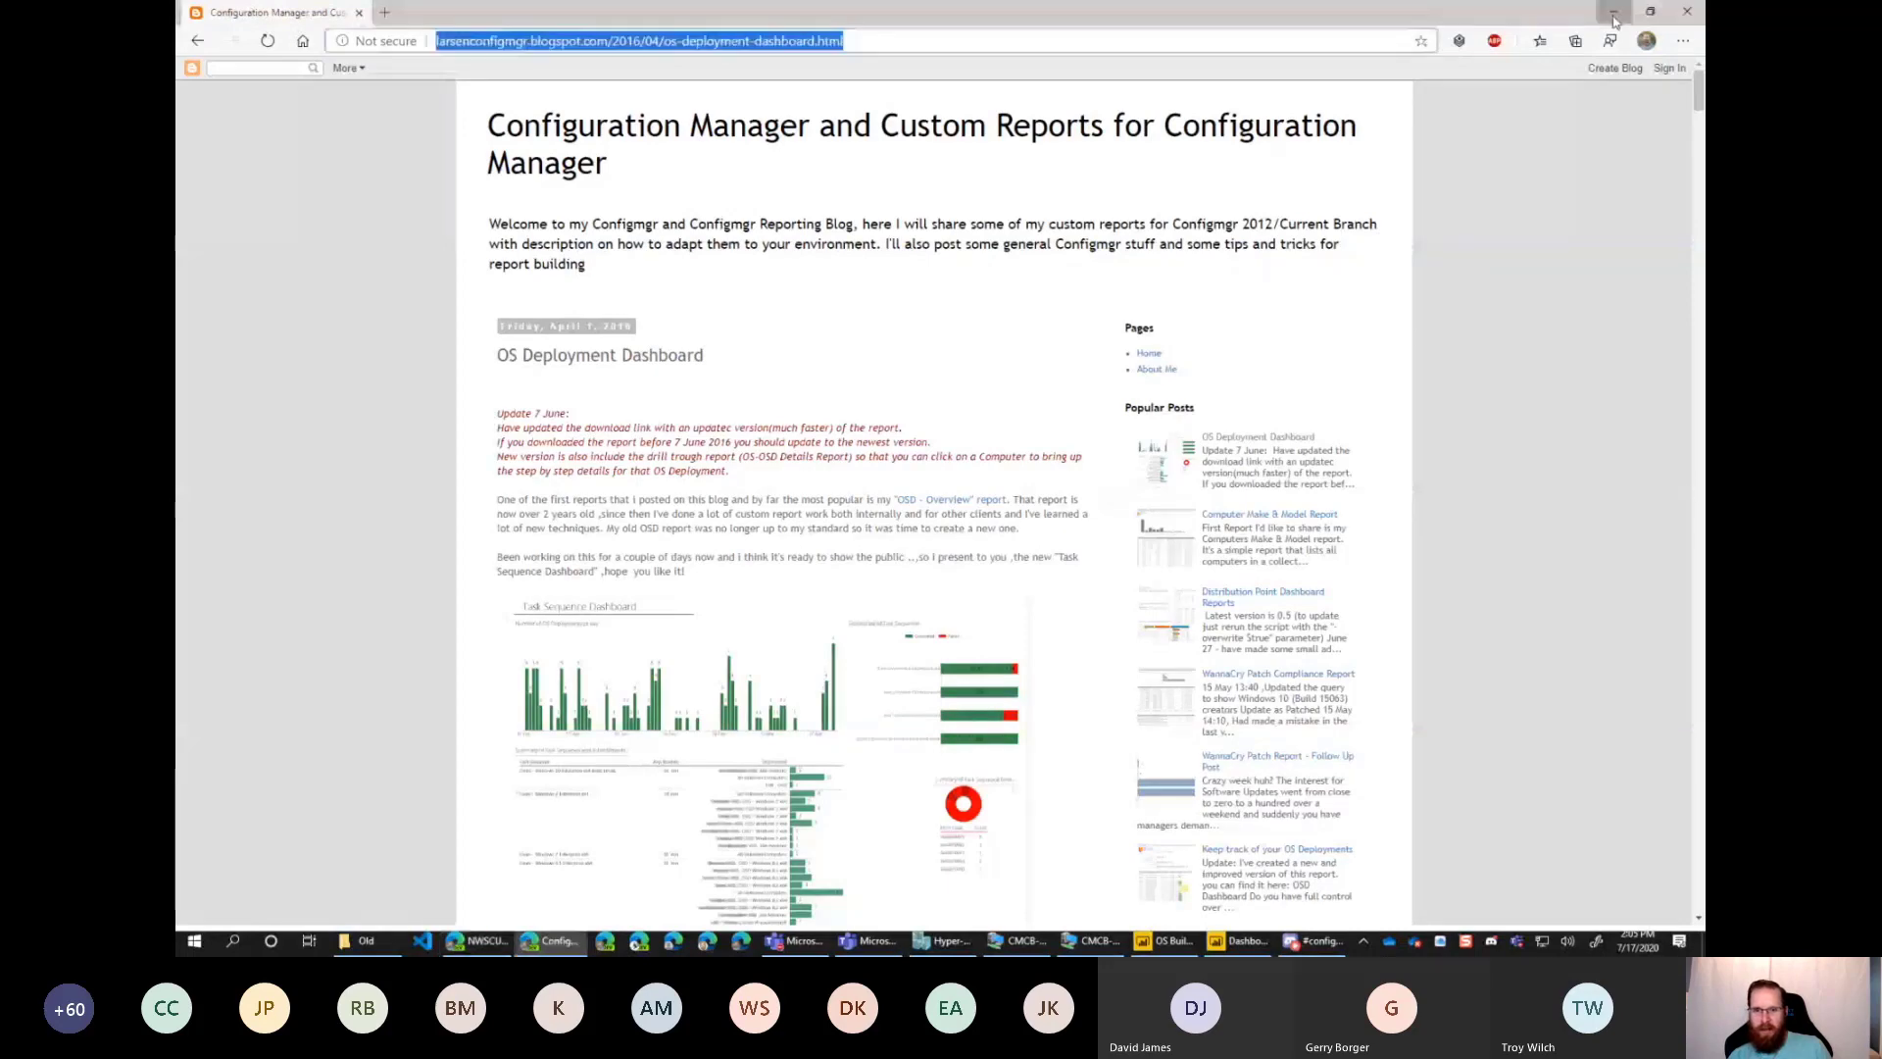
pyautogui.click(1614, 20)
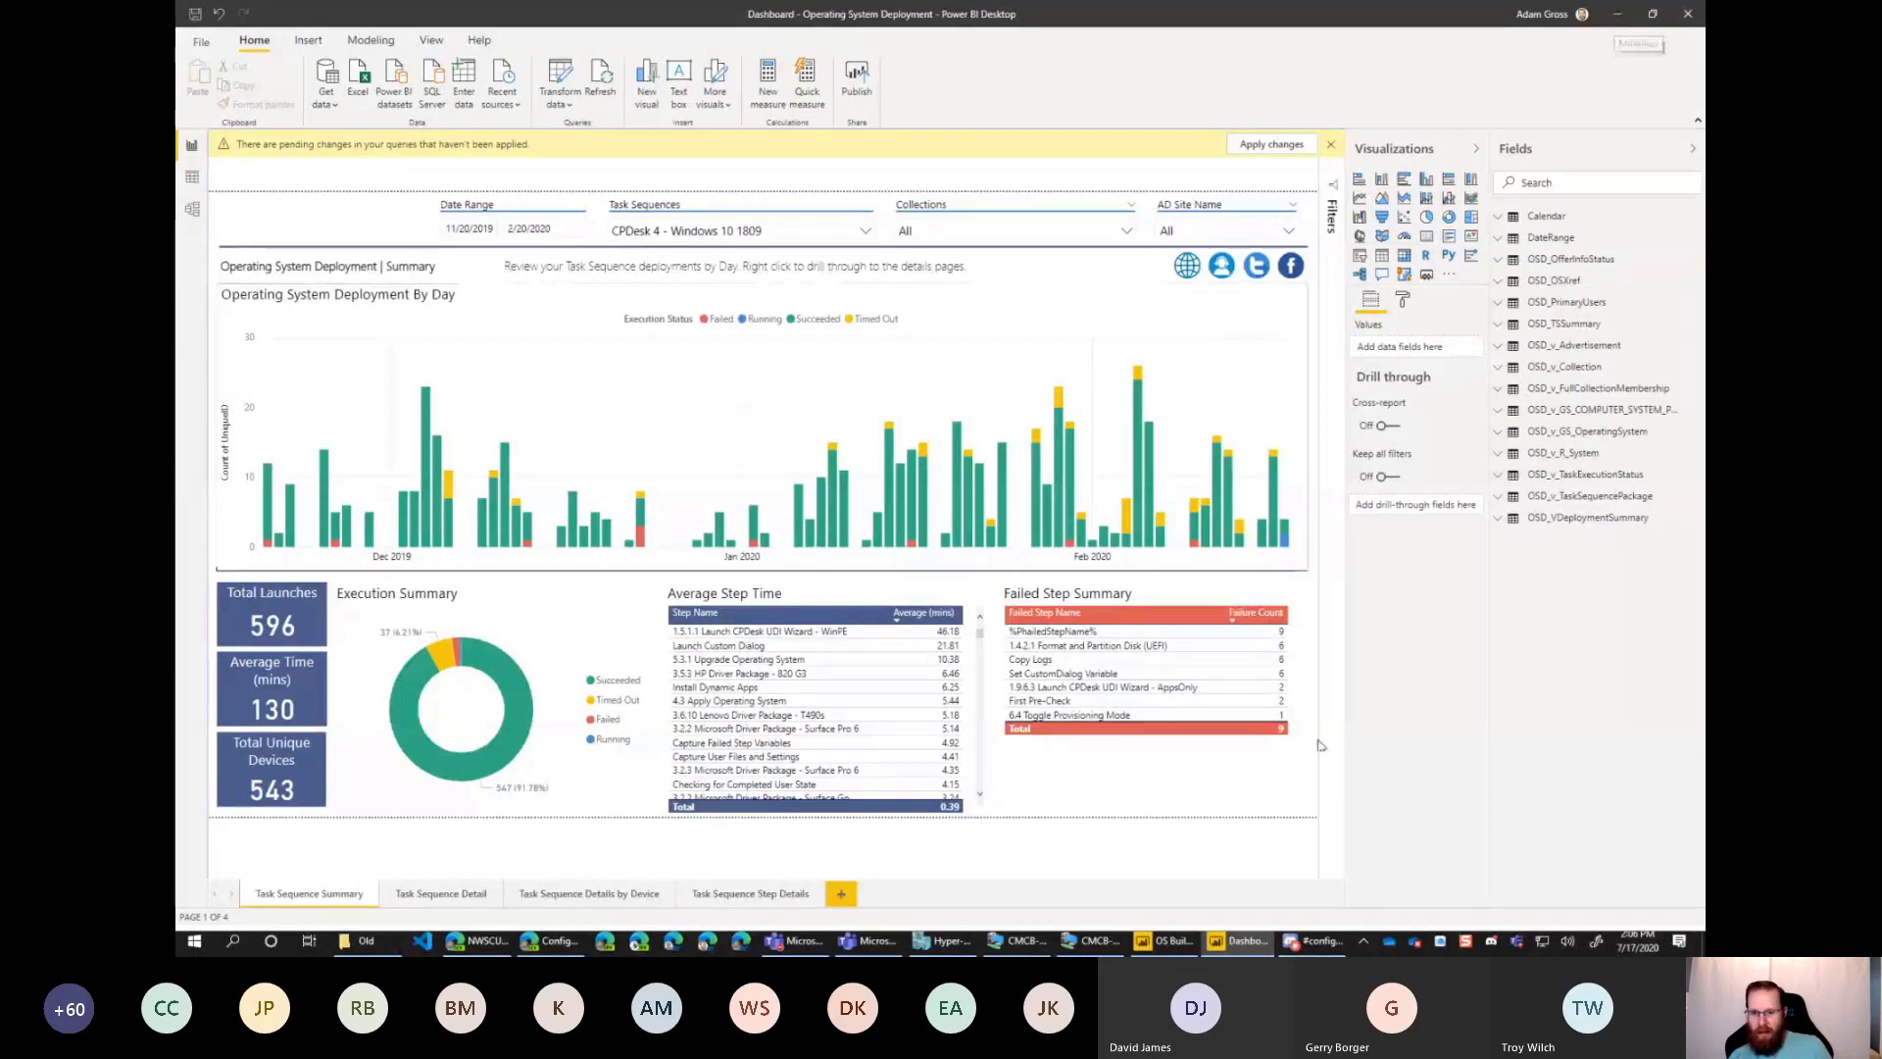
# Switch to the OS Build History report, show Page 1, and collapse the Visualizations and Fields panes.
pyautogui.click(1166, 941)
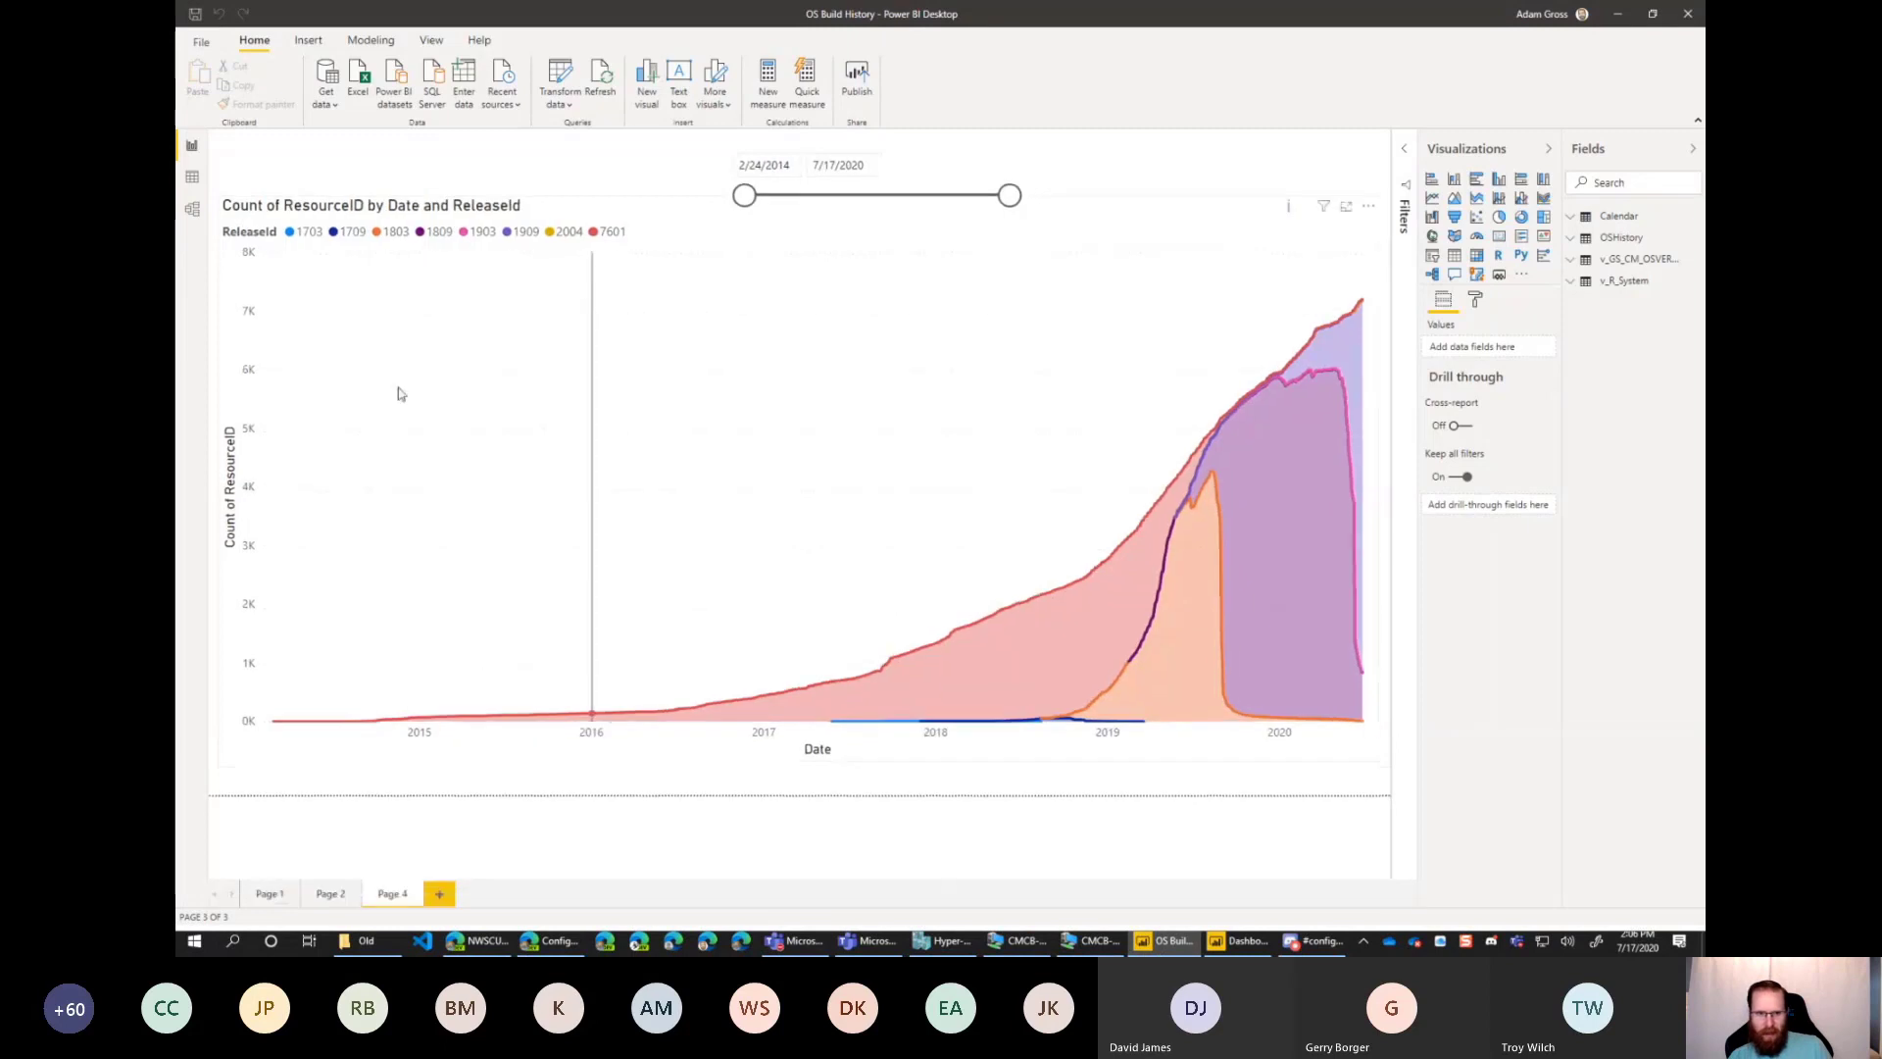
pyautogui.click(269, 894)
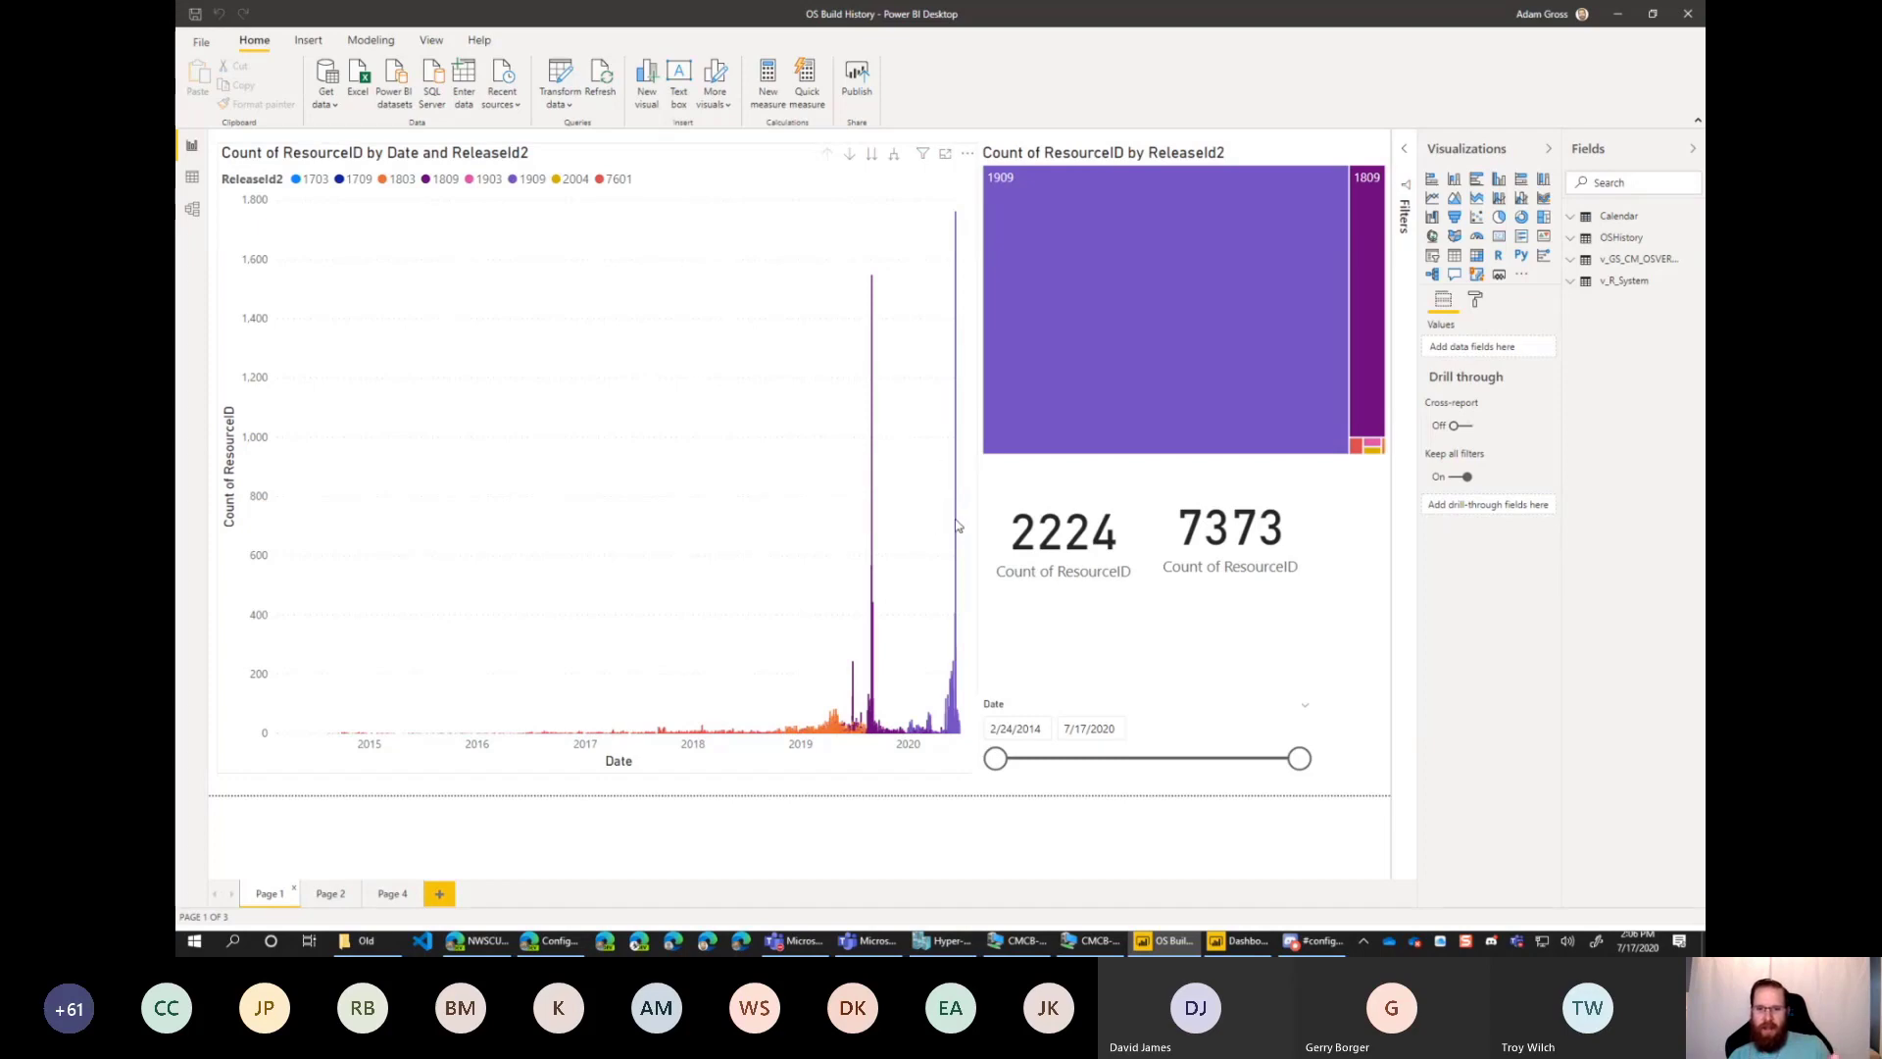
pyautogui.moveTo(960, 543)
pyautogui.click(1549, 149)
pyautogui.click(1687, 153)
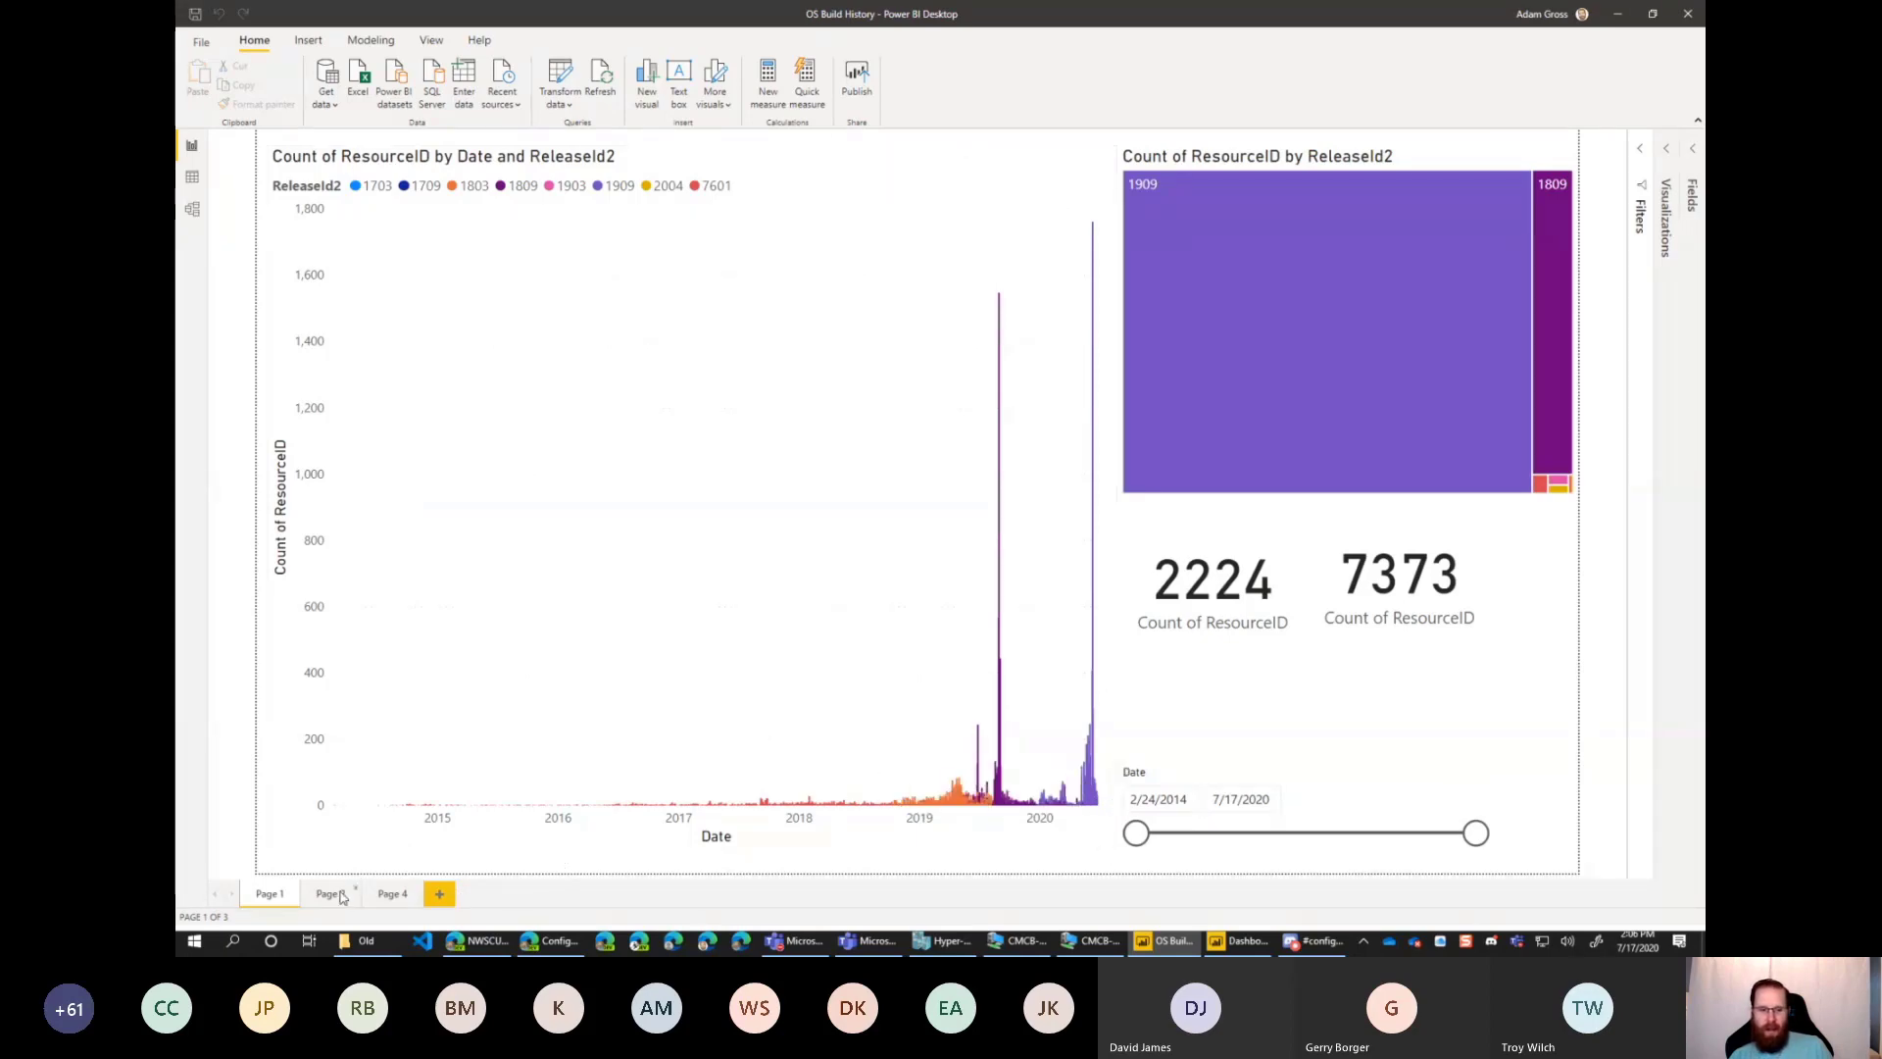
# Examine the ResourceID count by date and release chart on Page 4, and minimize the OS Build History report.
pyautogui.click(391, 895)
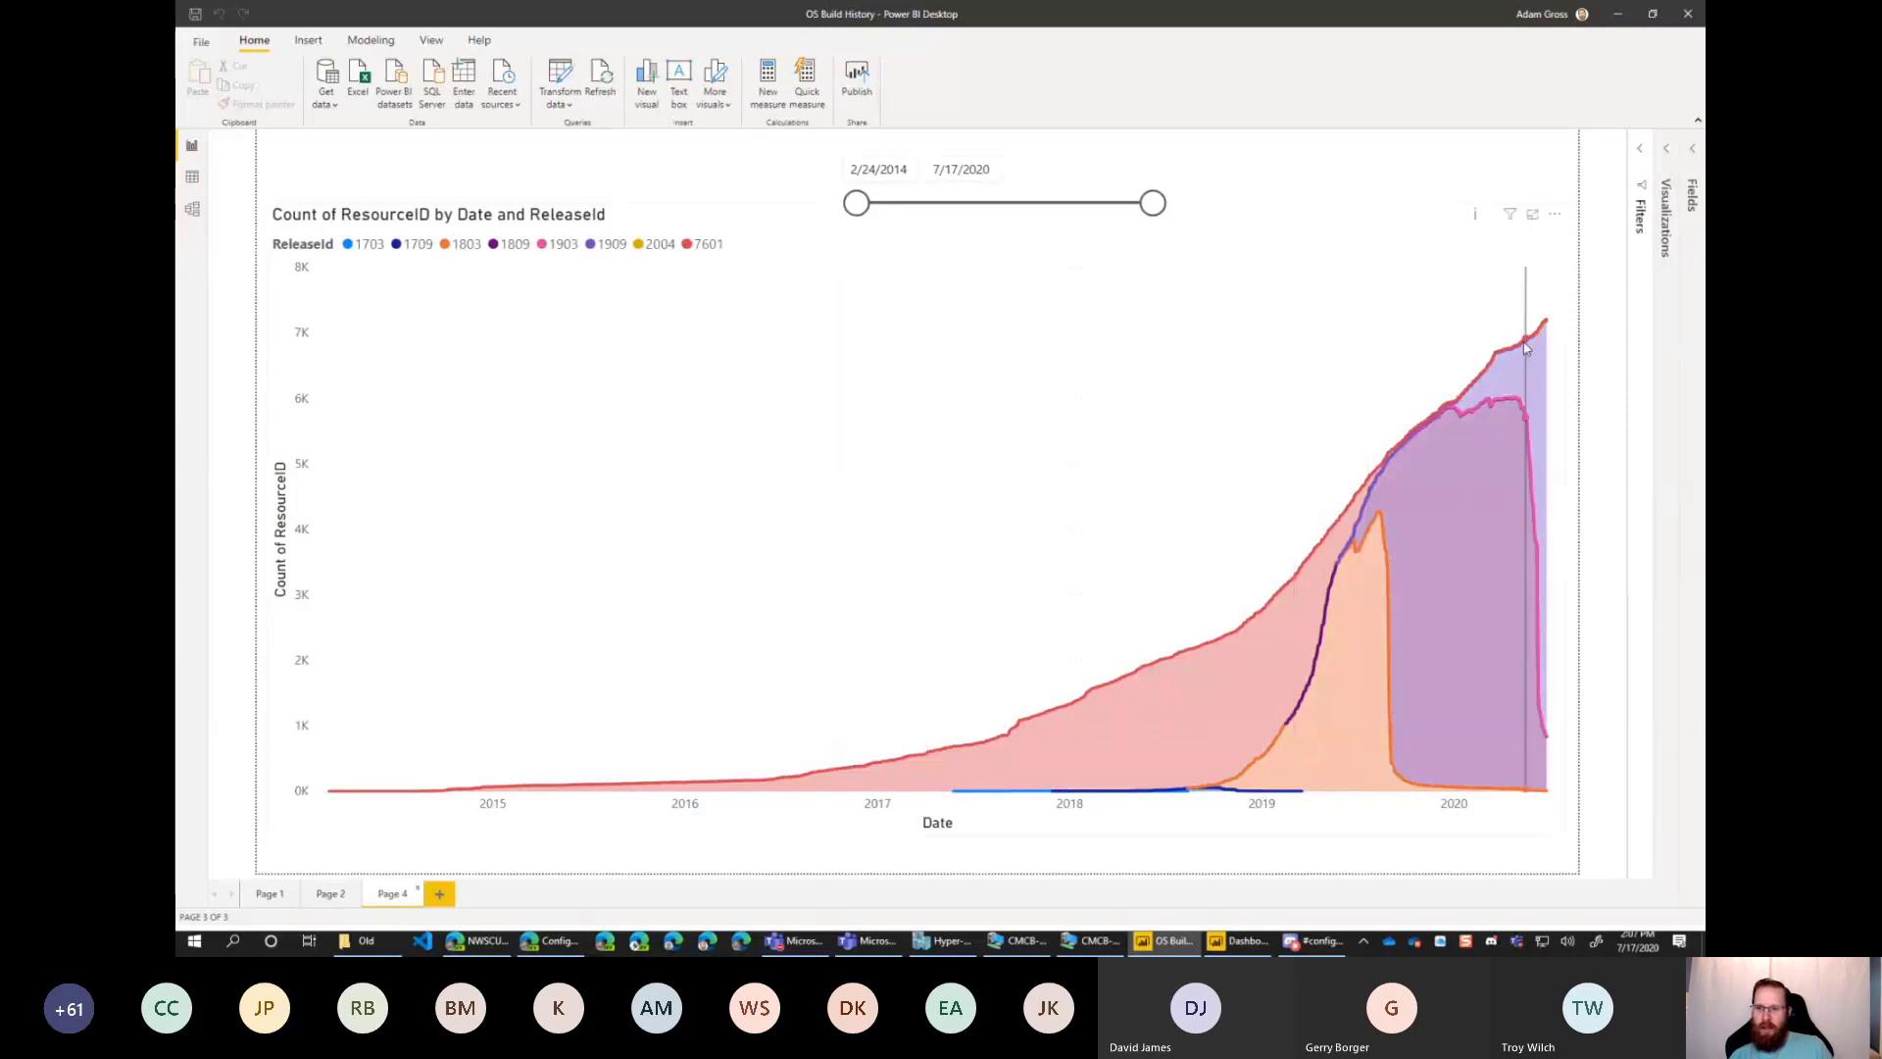
pyautogui.moveTo(1526, 348)
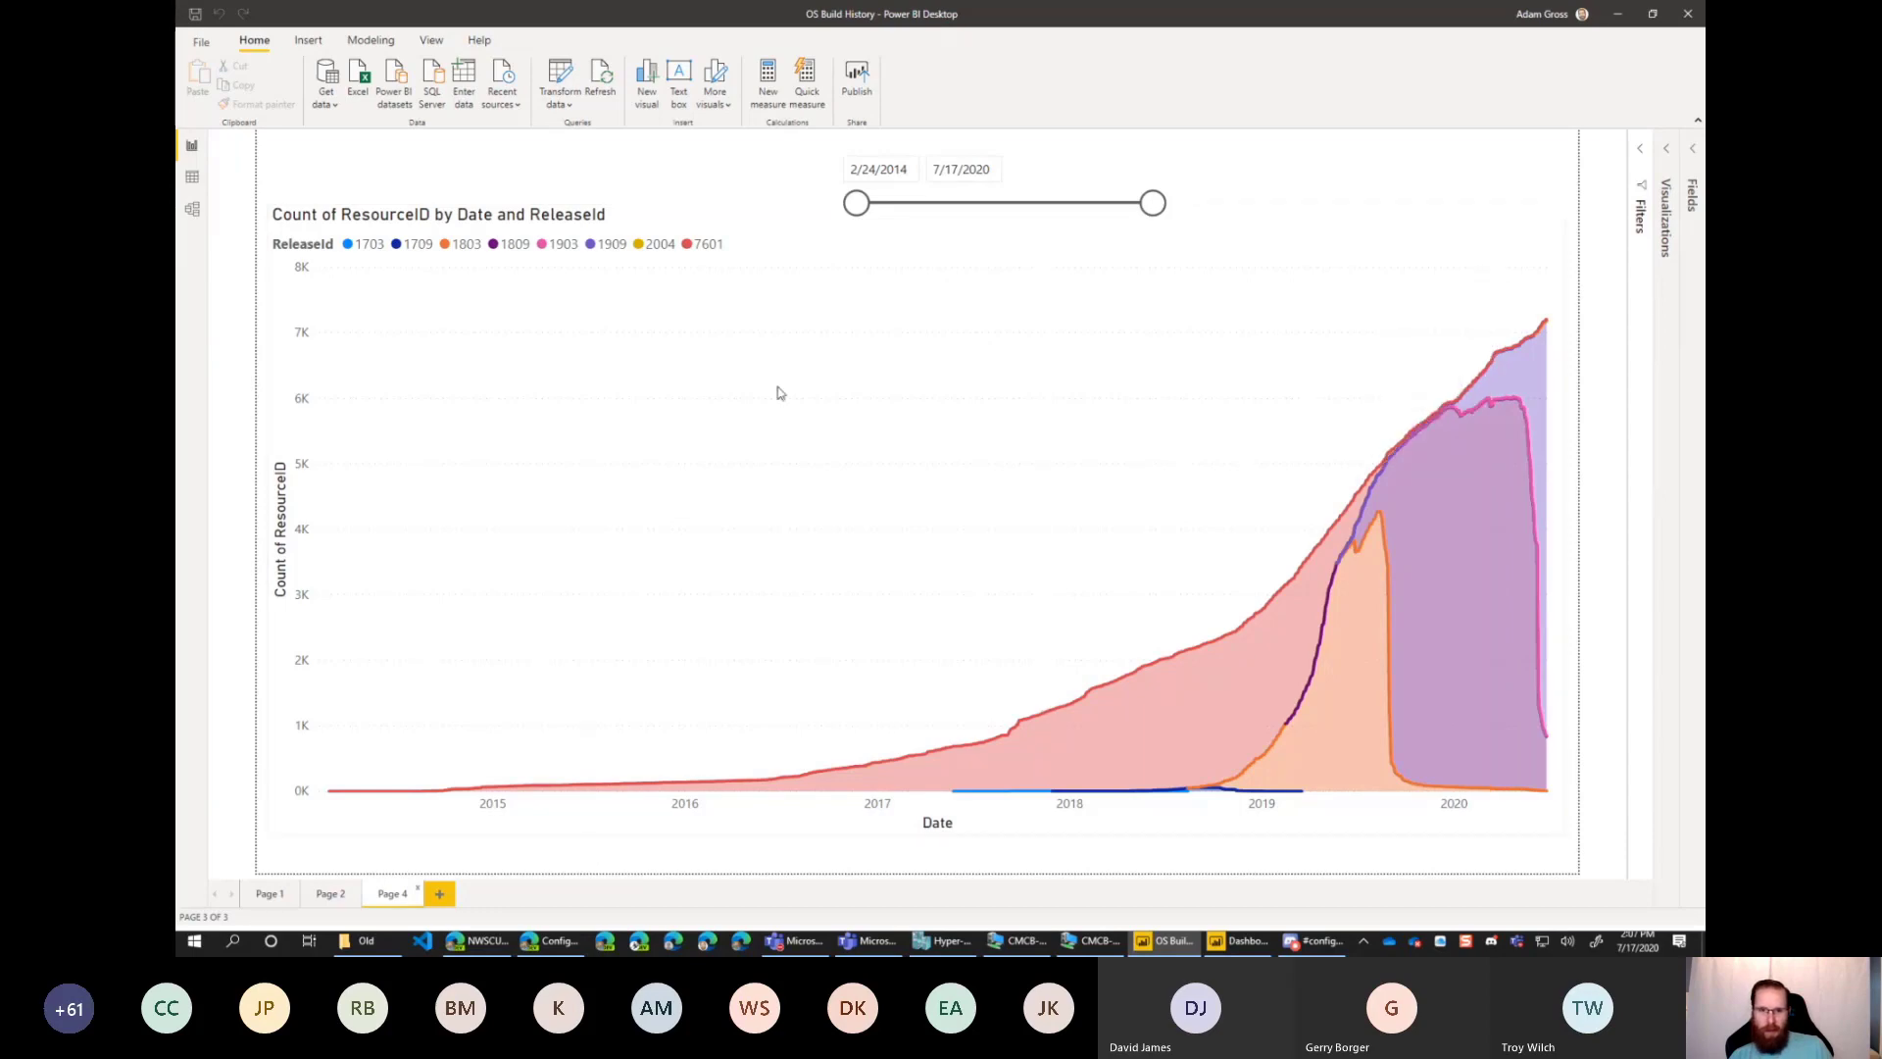
pyautogui.click(1621, 14)
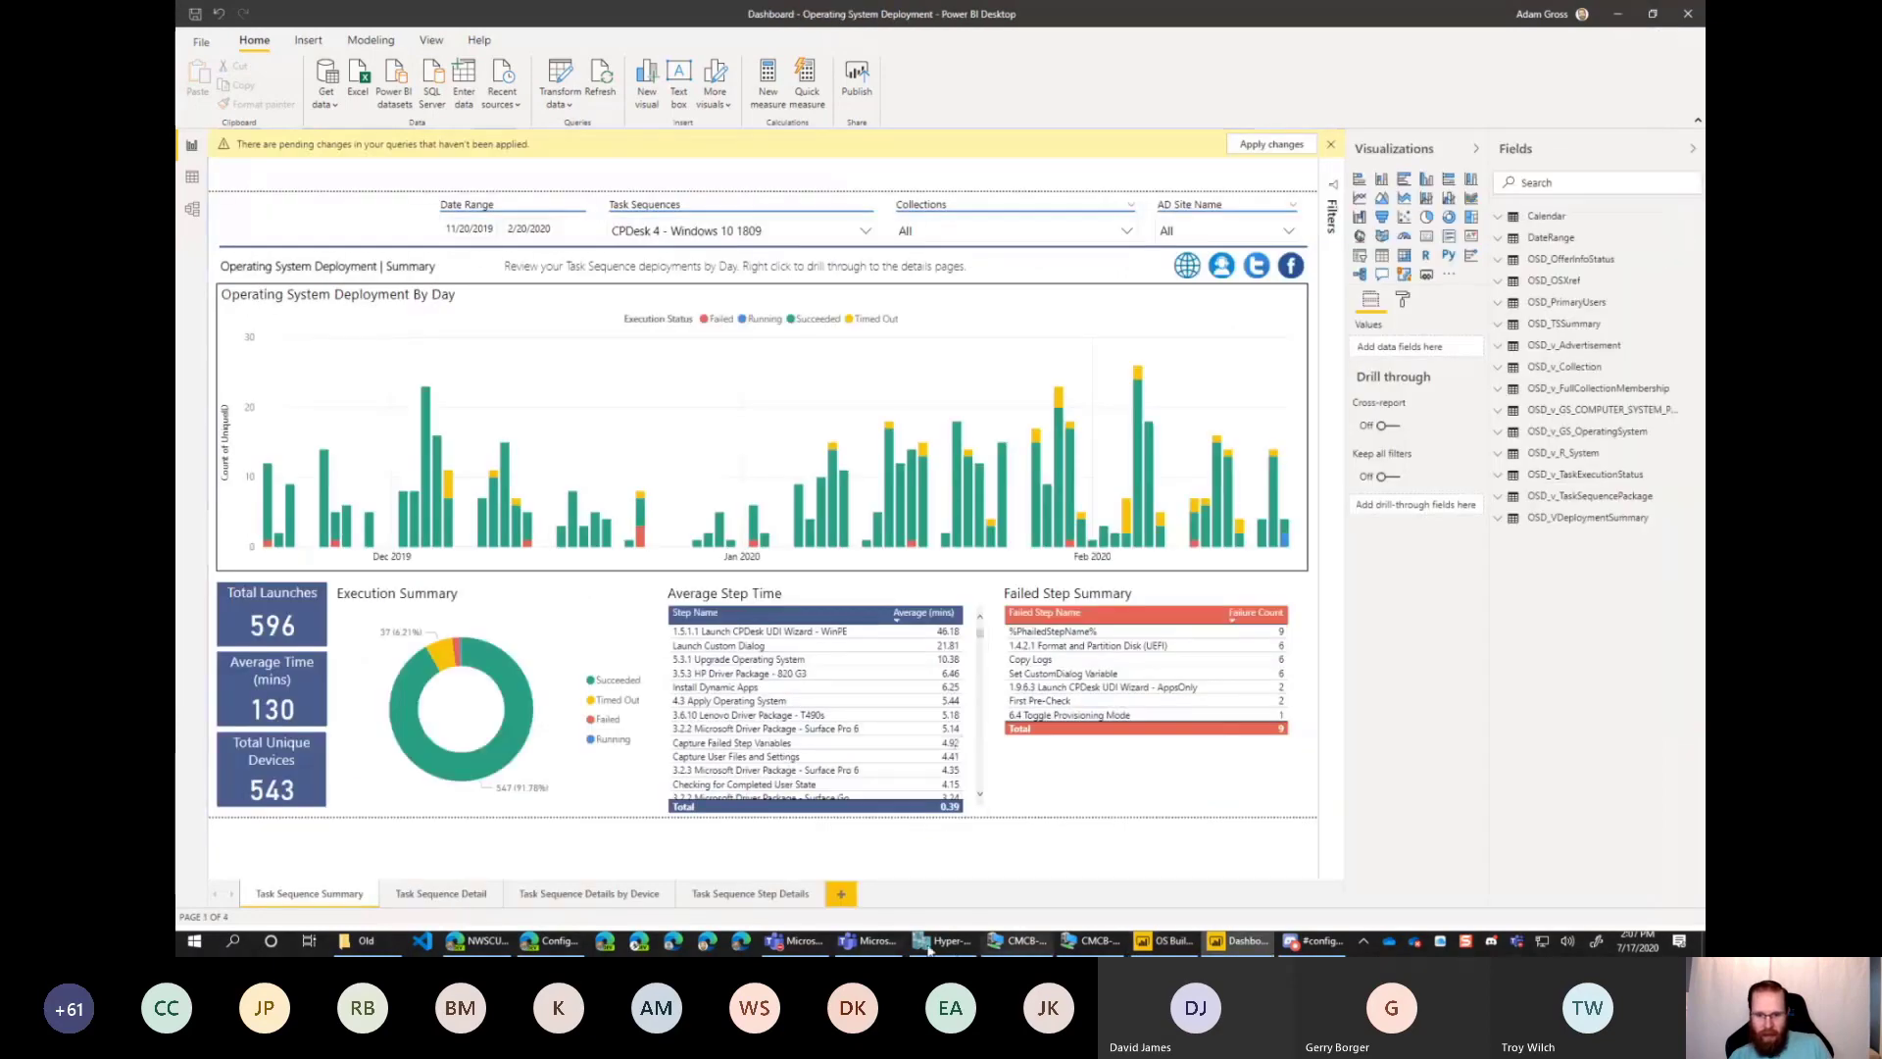
# Switch to the CMCB-CM01 virtual machine session and minimize its File Explorer, browser and Power BI Desktop windows.
pyautogui.click(1019, 941)
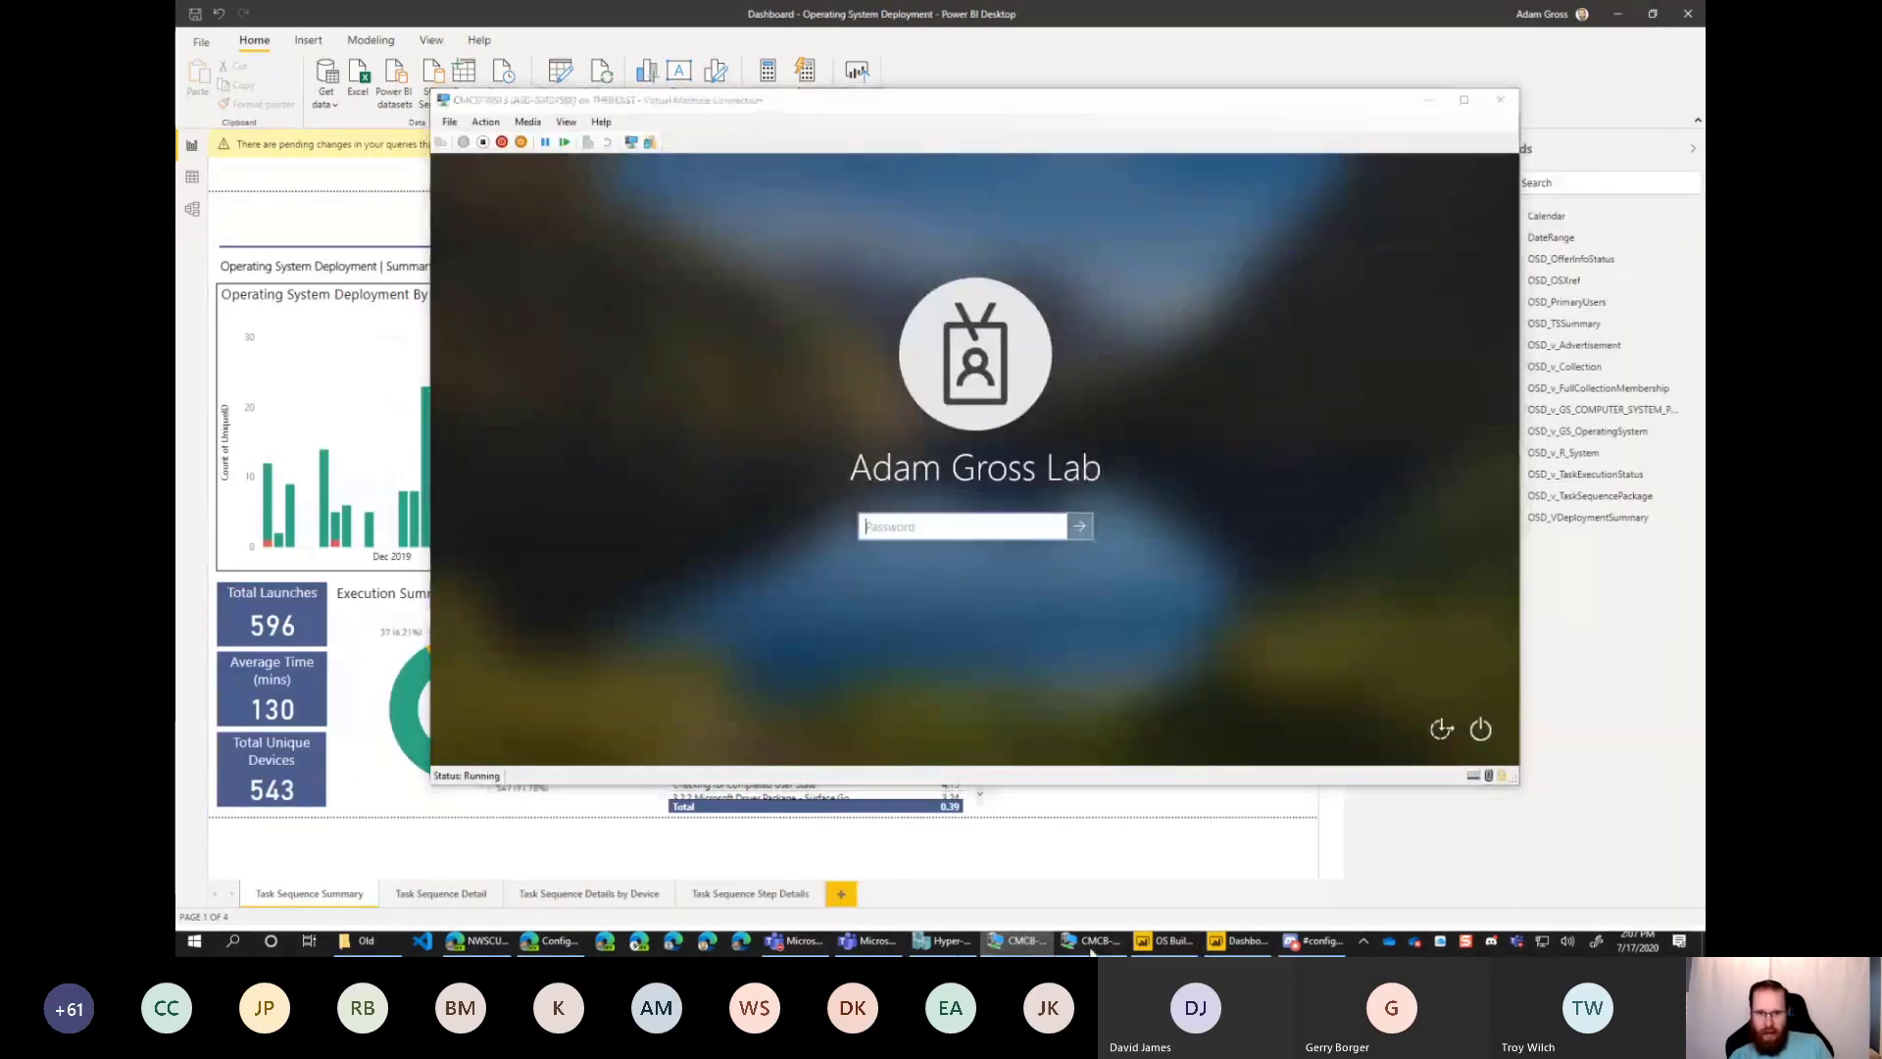
pyautogui.click(1093, 941)
pyautogui.click(1333, 74)
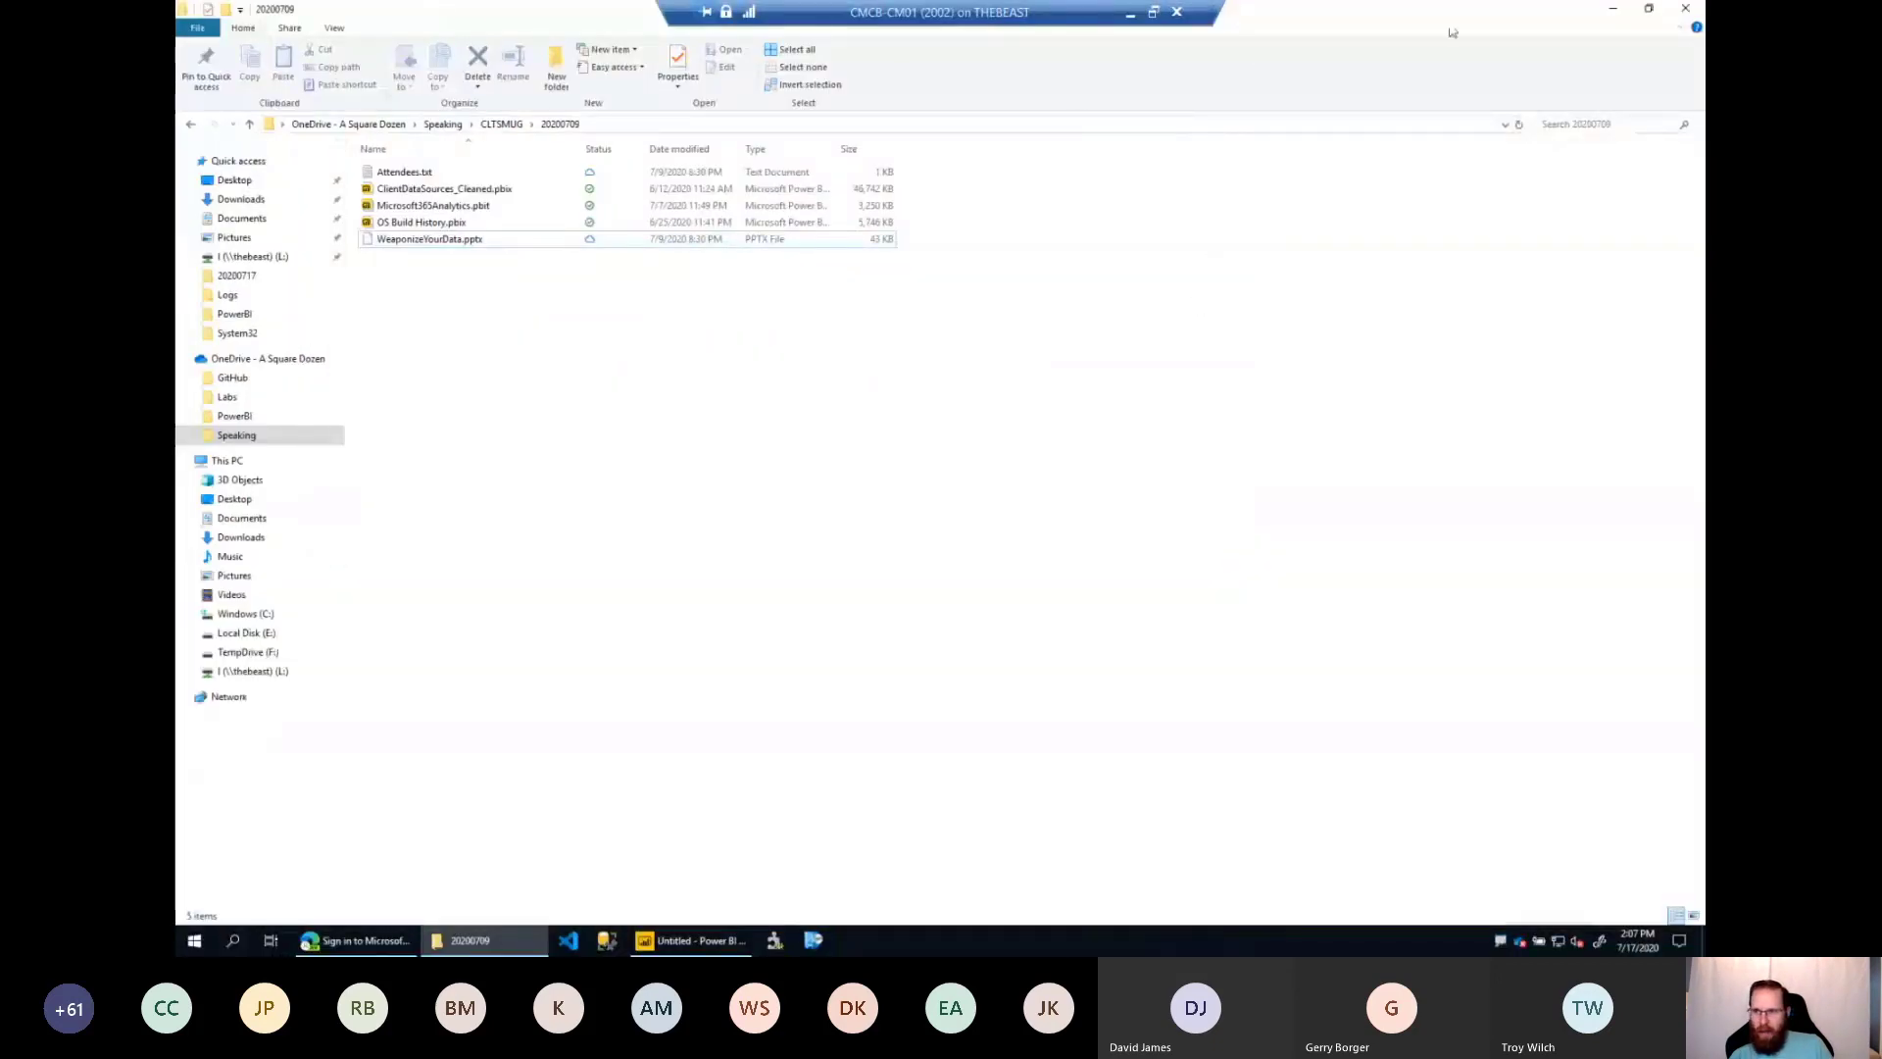
pyautogui.click(1613, 11)
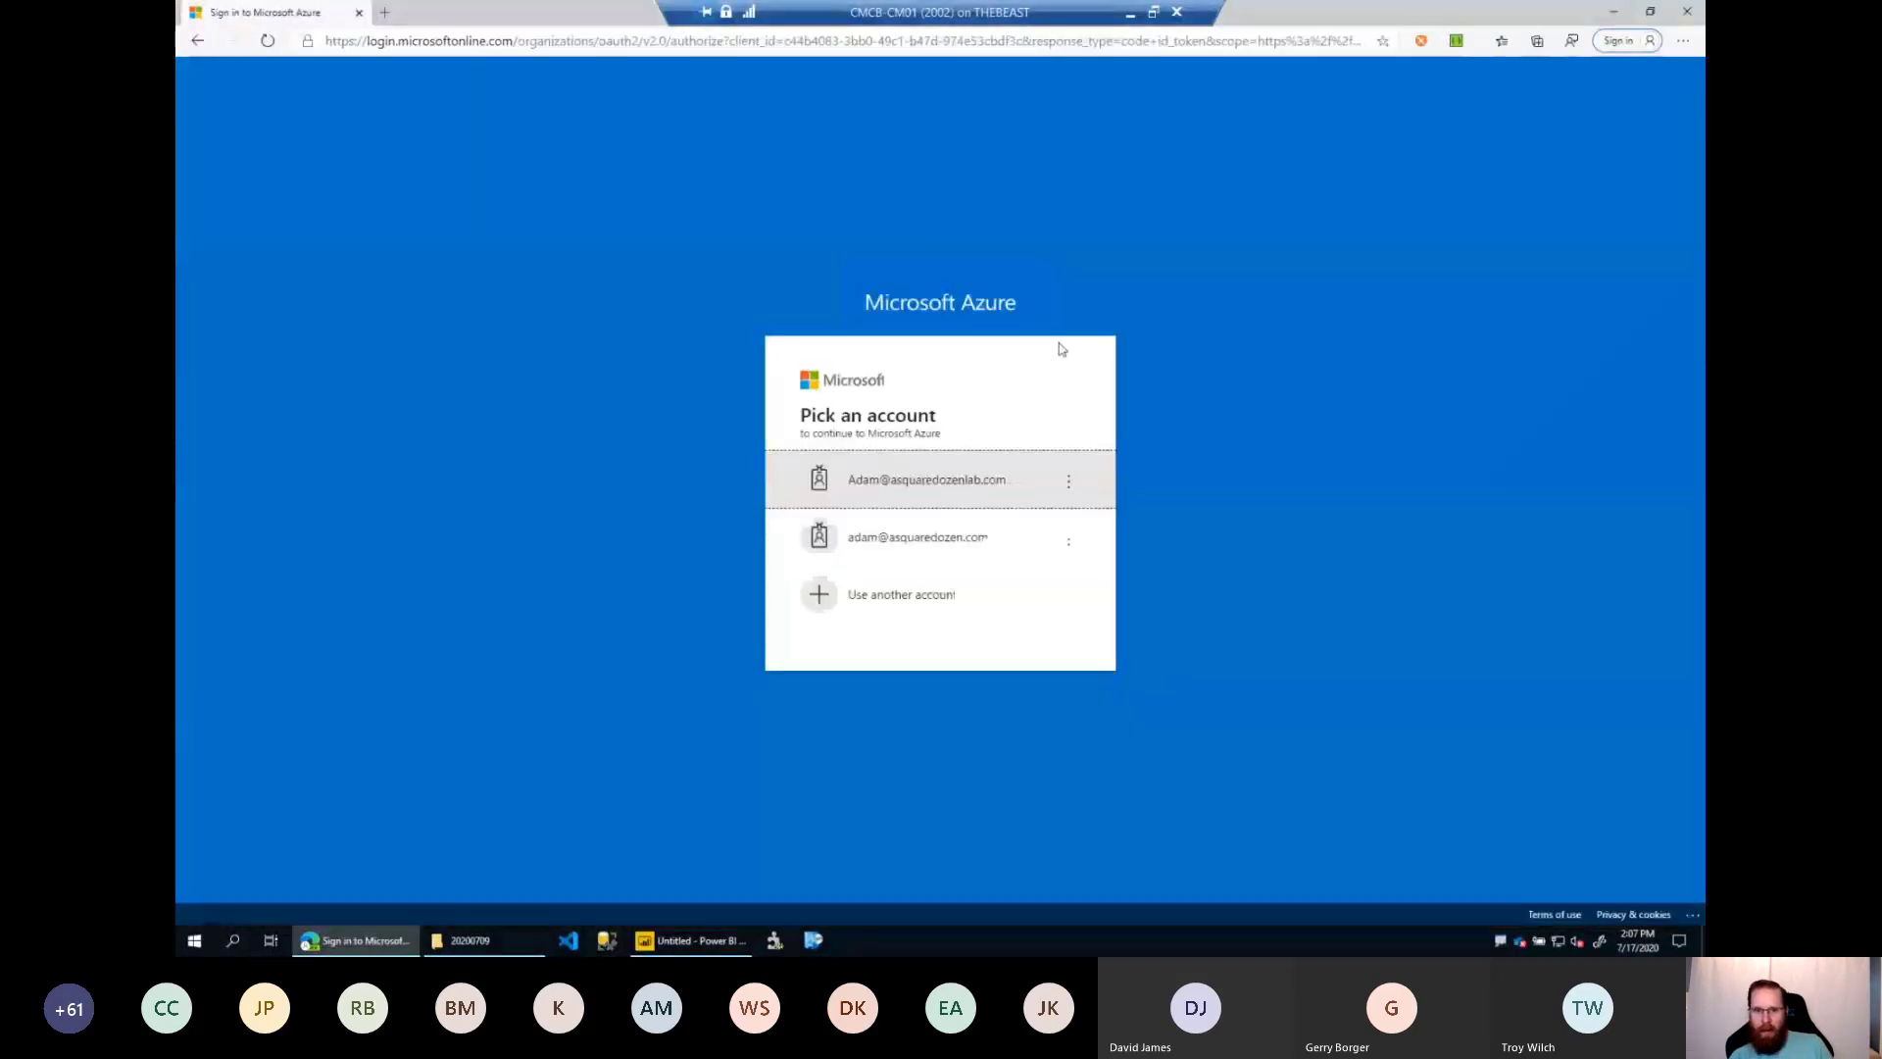
pyautogui.click(1612, 13)
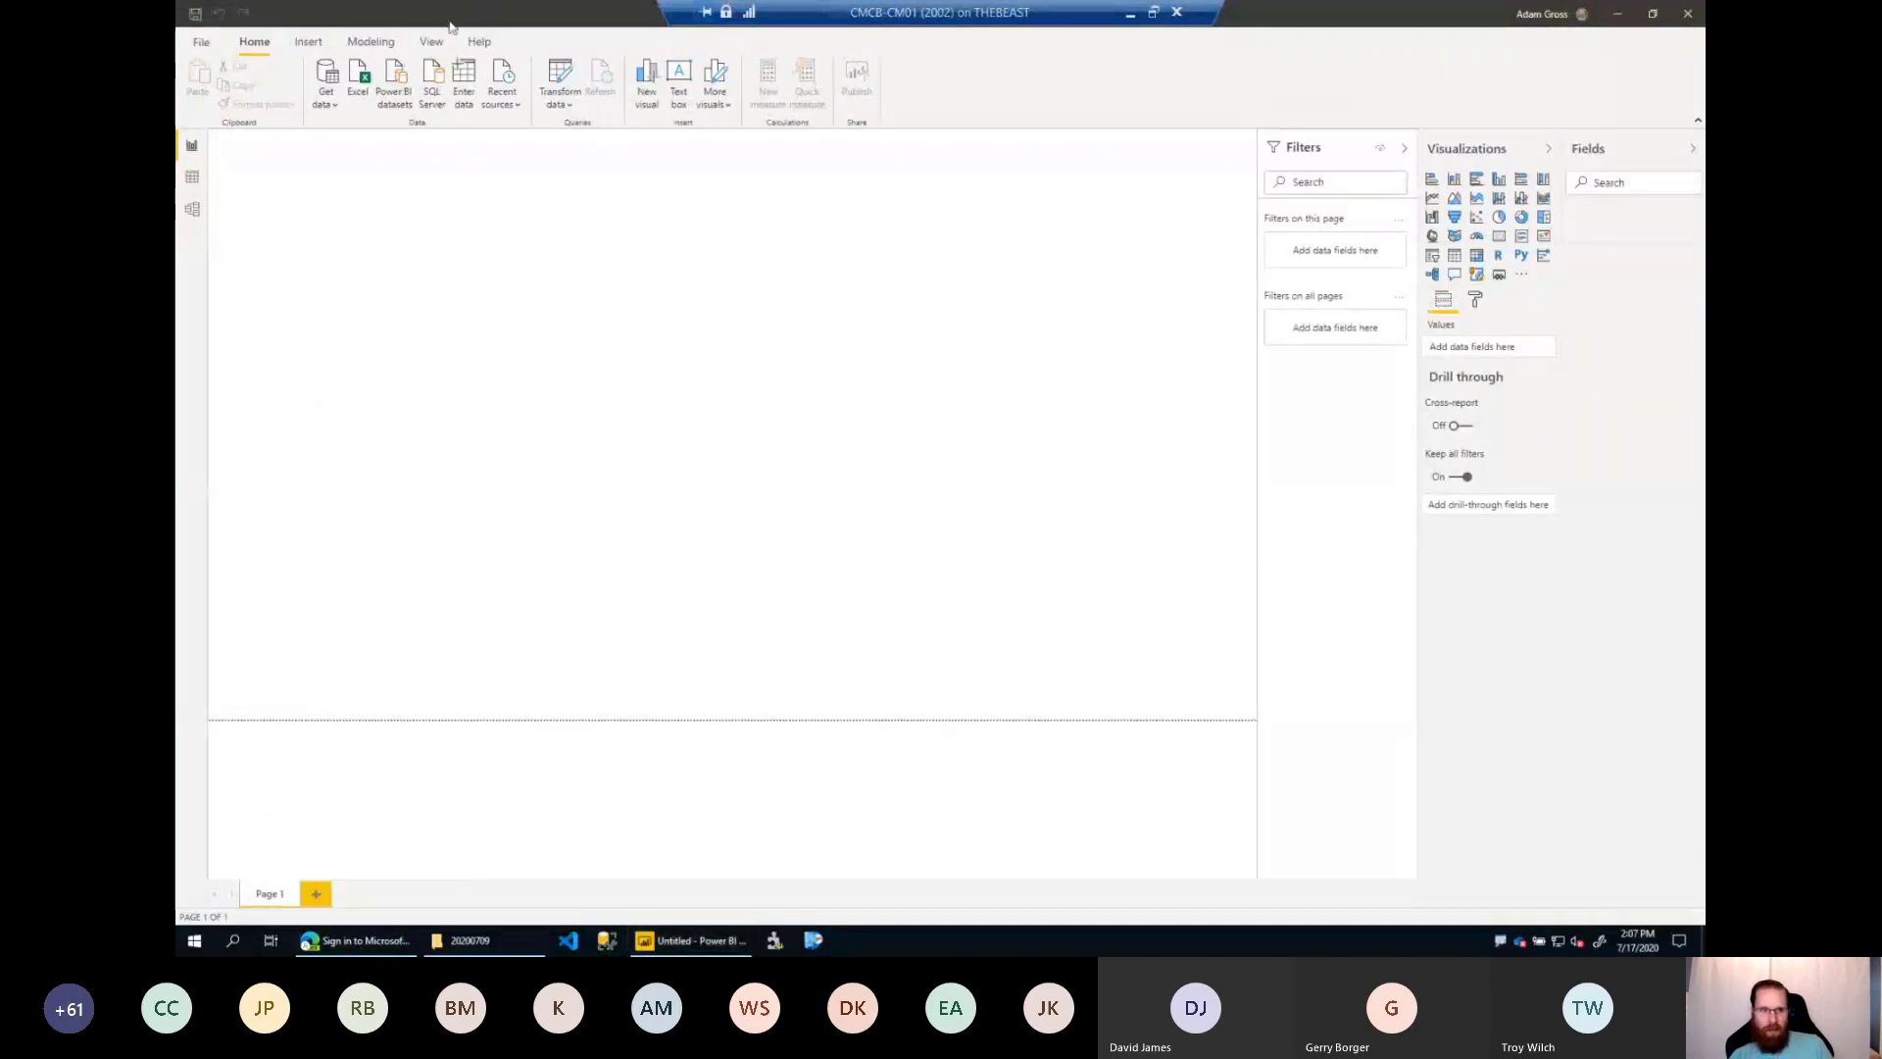
pyautogui.click(1621, 15)
# Point out the Power BI Desktop (May 2020) shortcut beside the standard Power BI Desktop shortcut on the server's desktop.
pyautogui.click(262, 382)
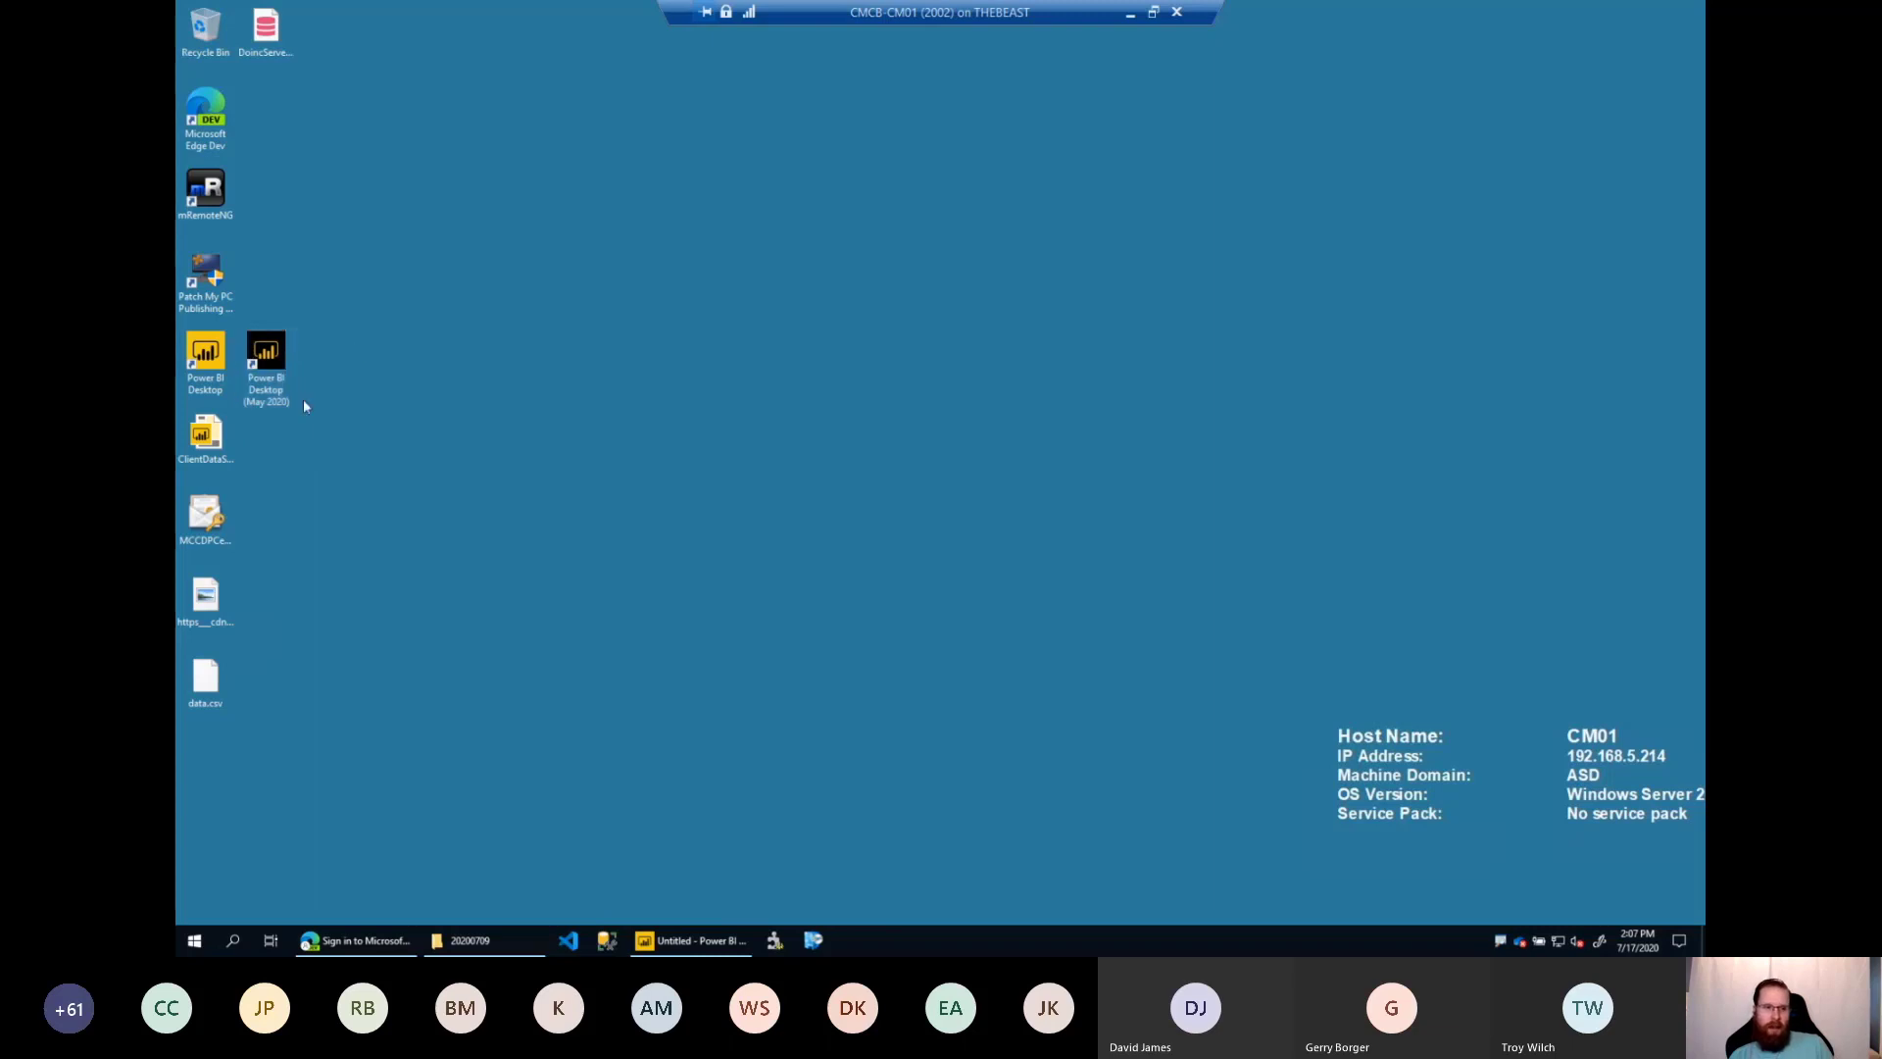
pyautogui.click(345, 438)
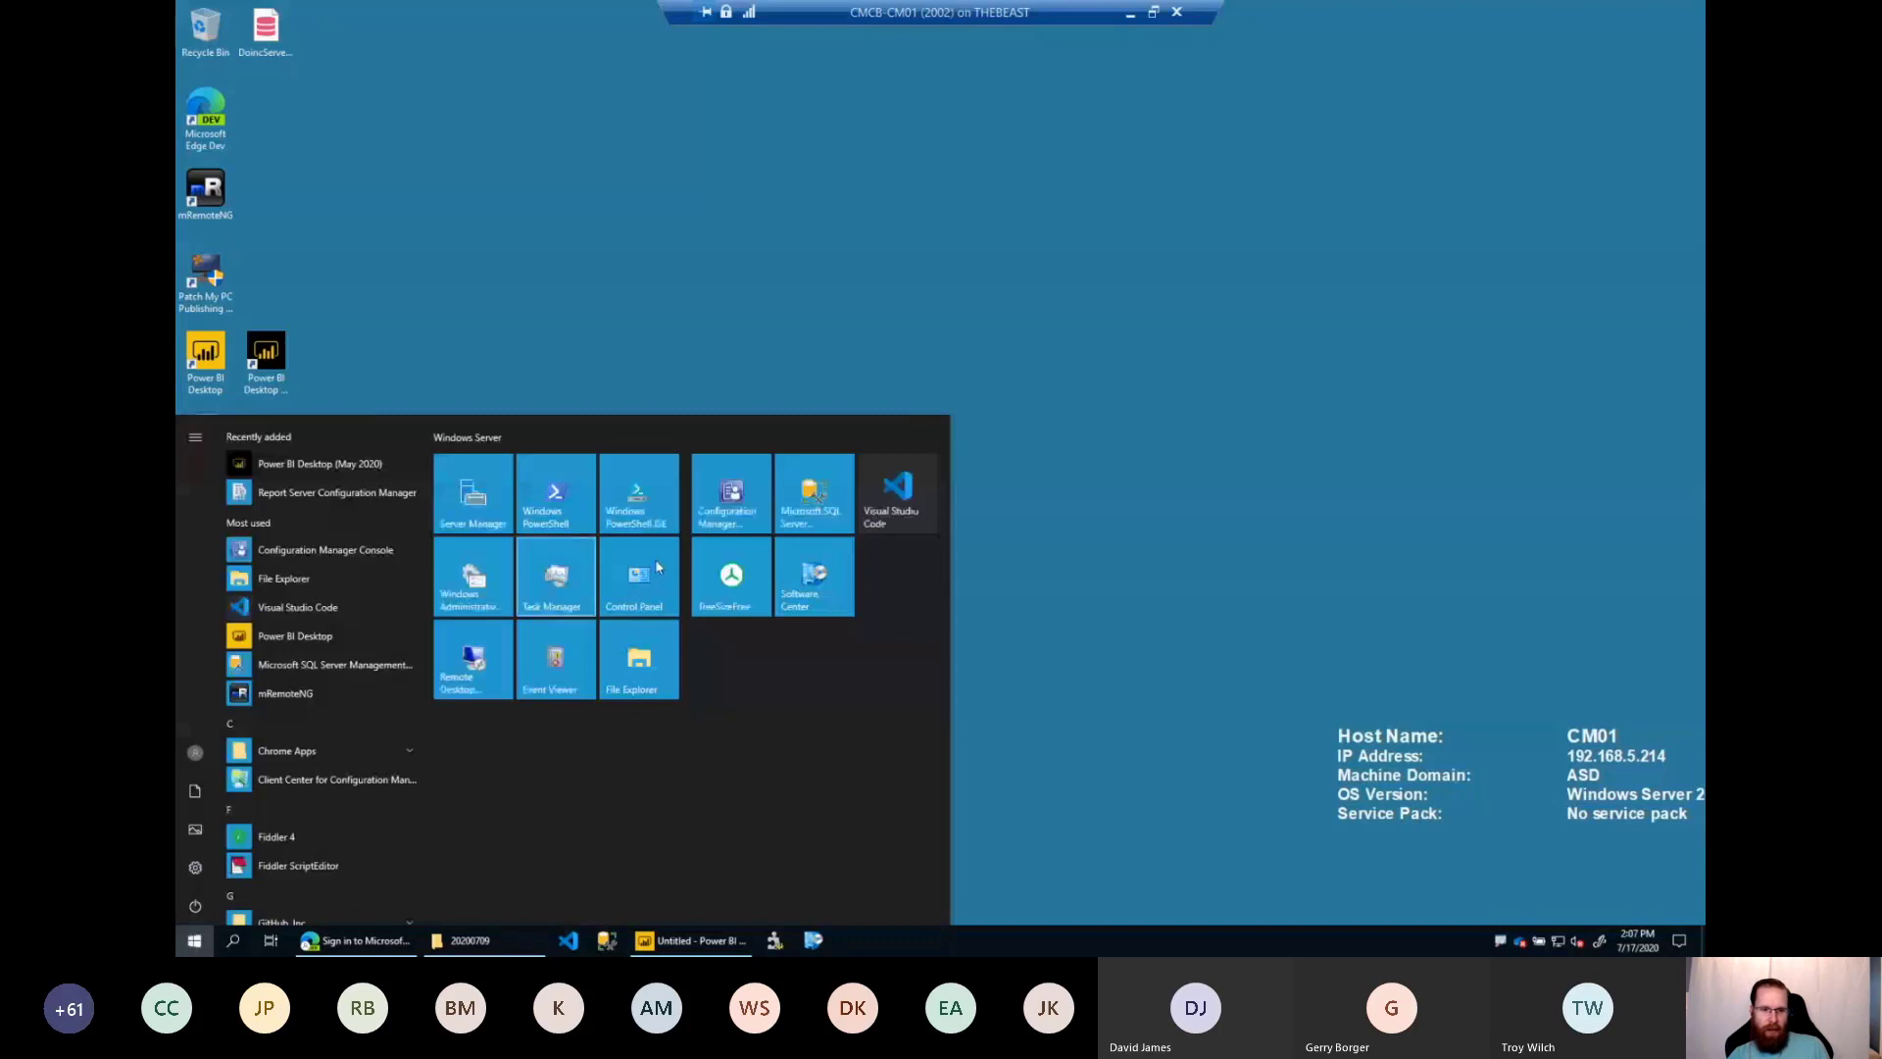
pyautogui.click(892, 353)
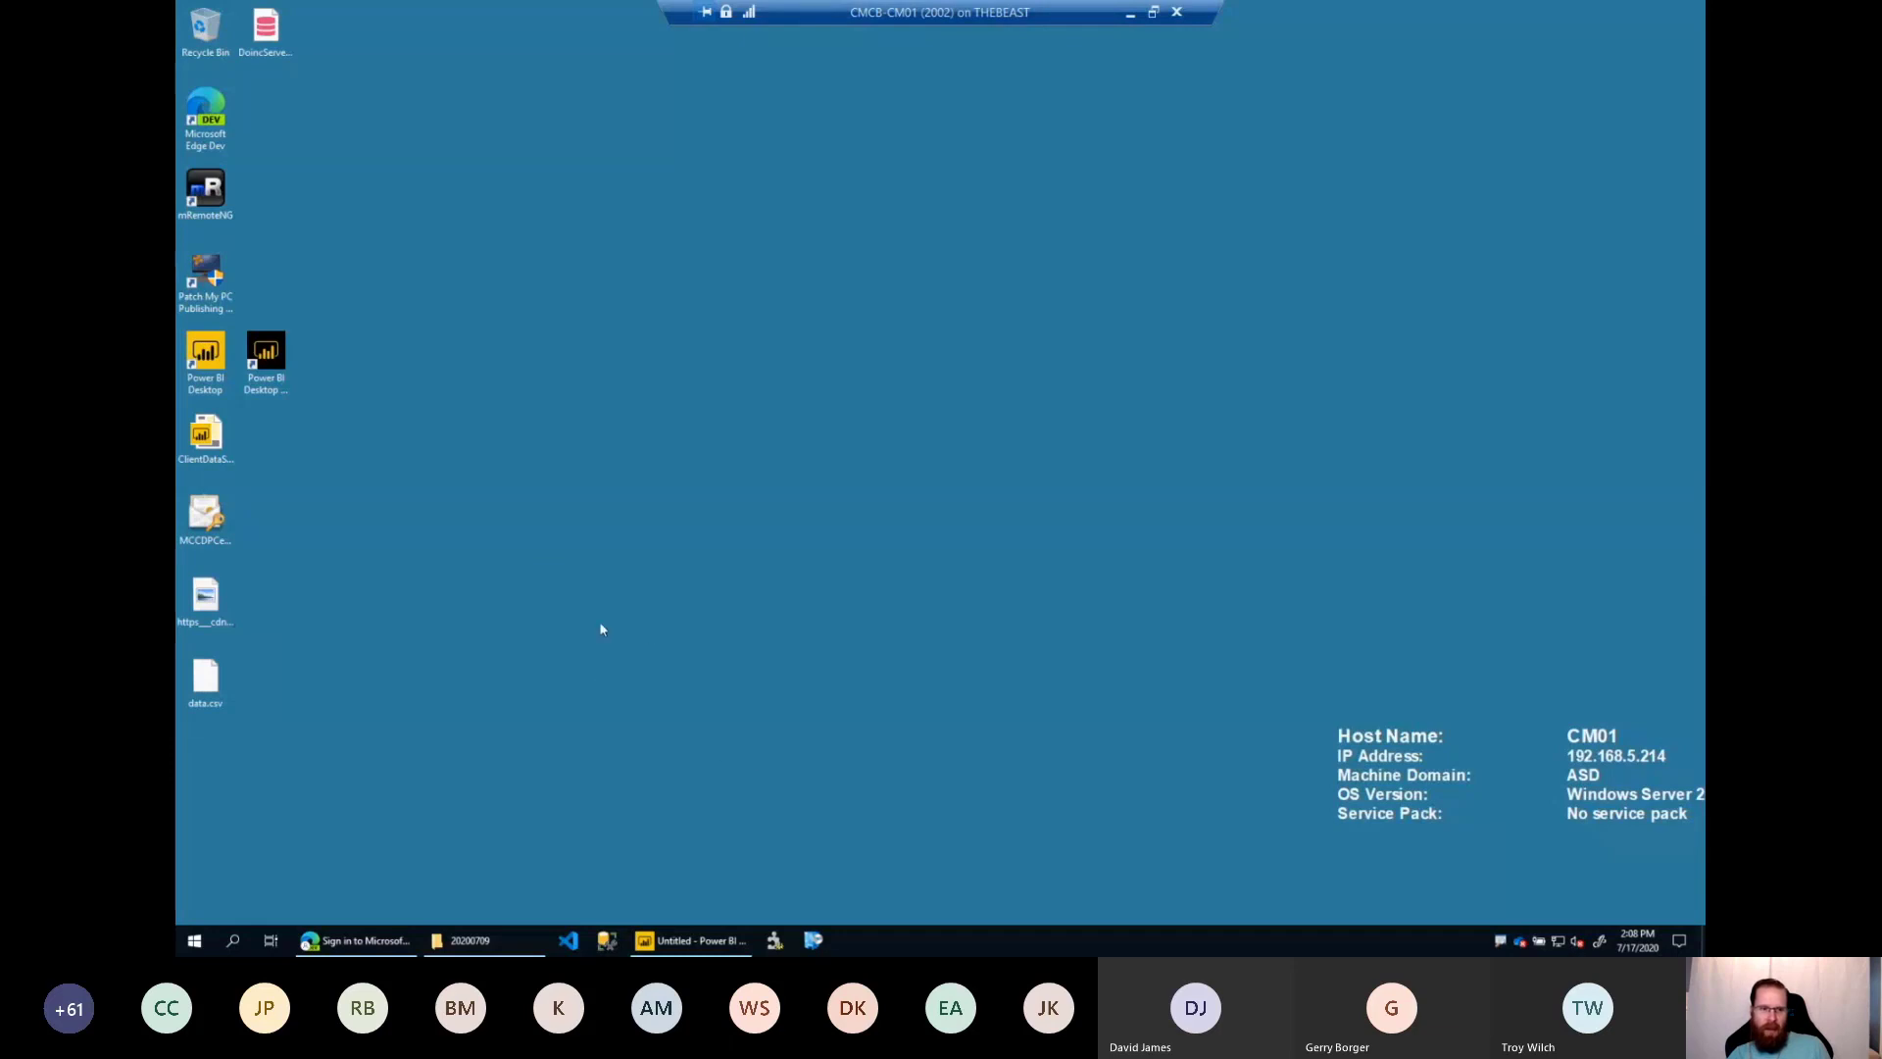
pyautogui.click(267, 363)
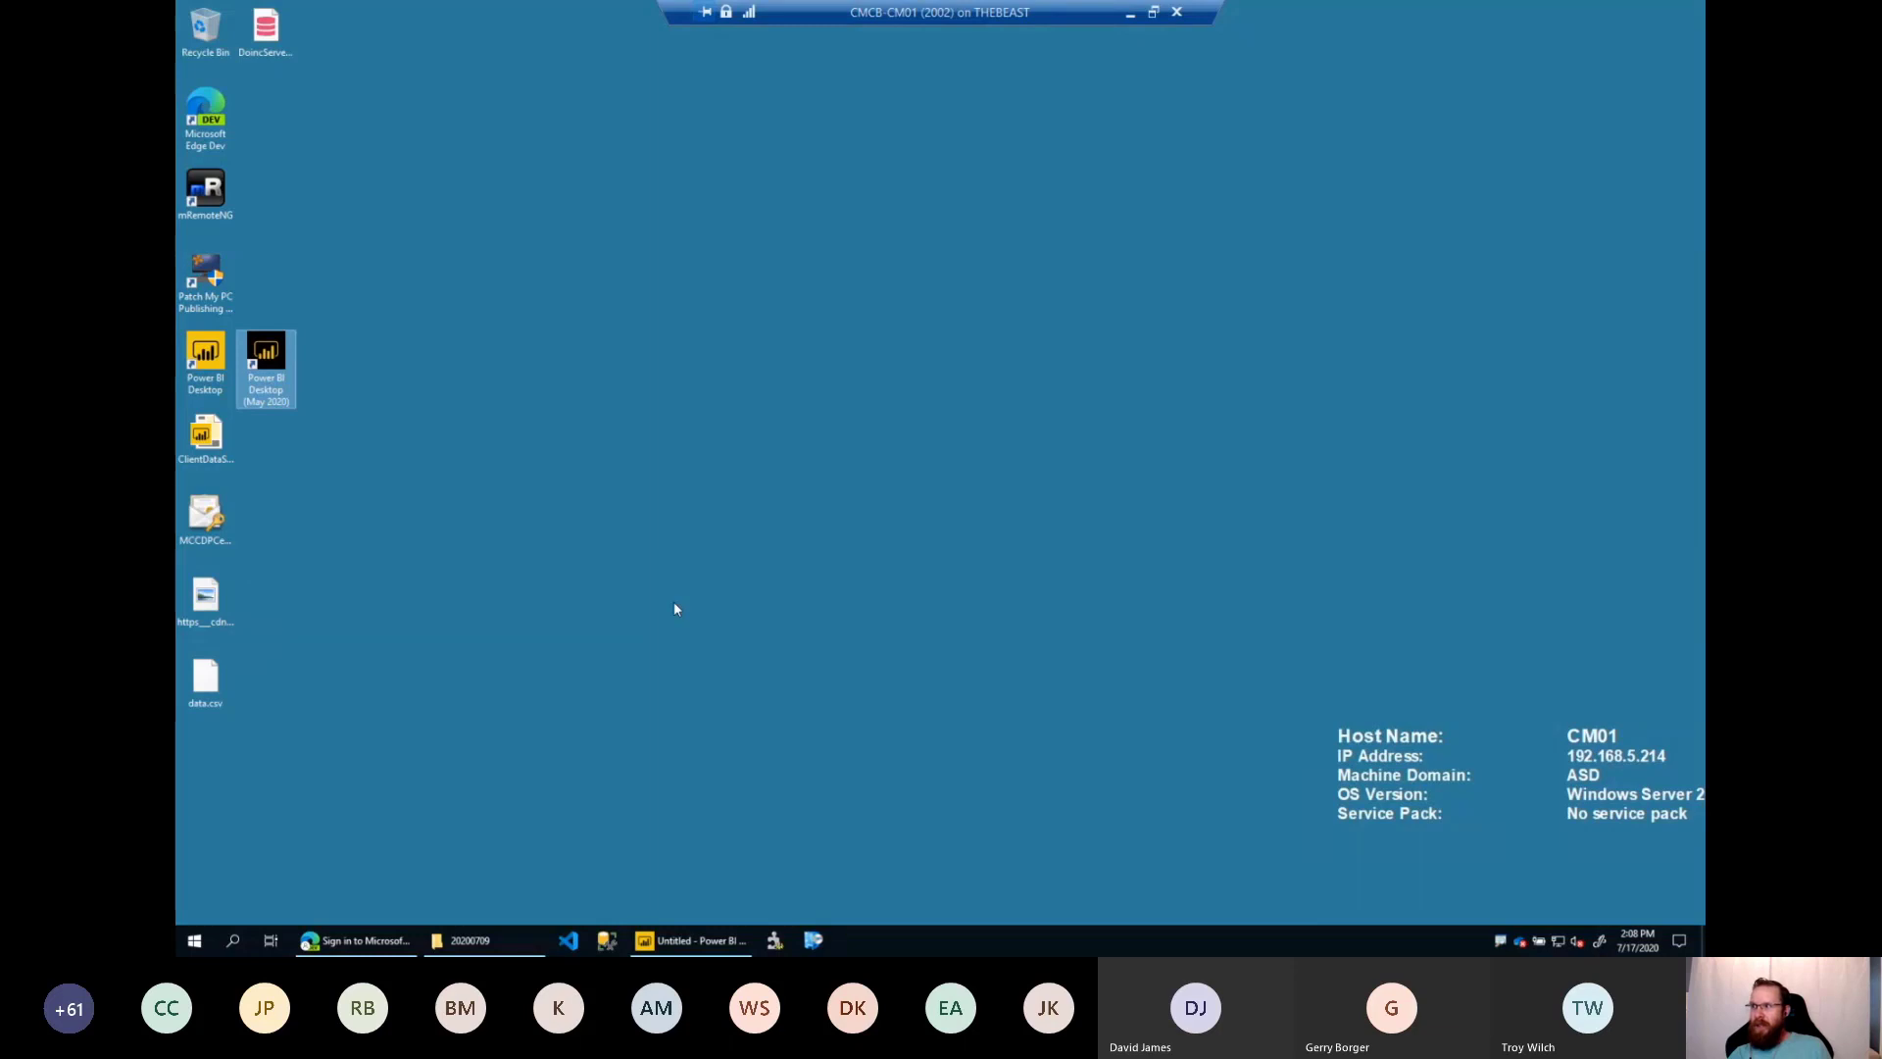
pyautogui.click(566, 483)
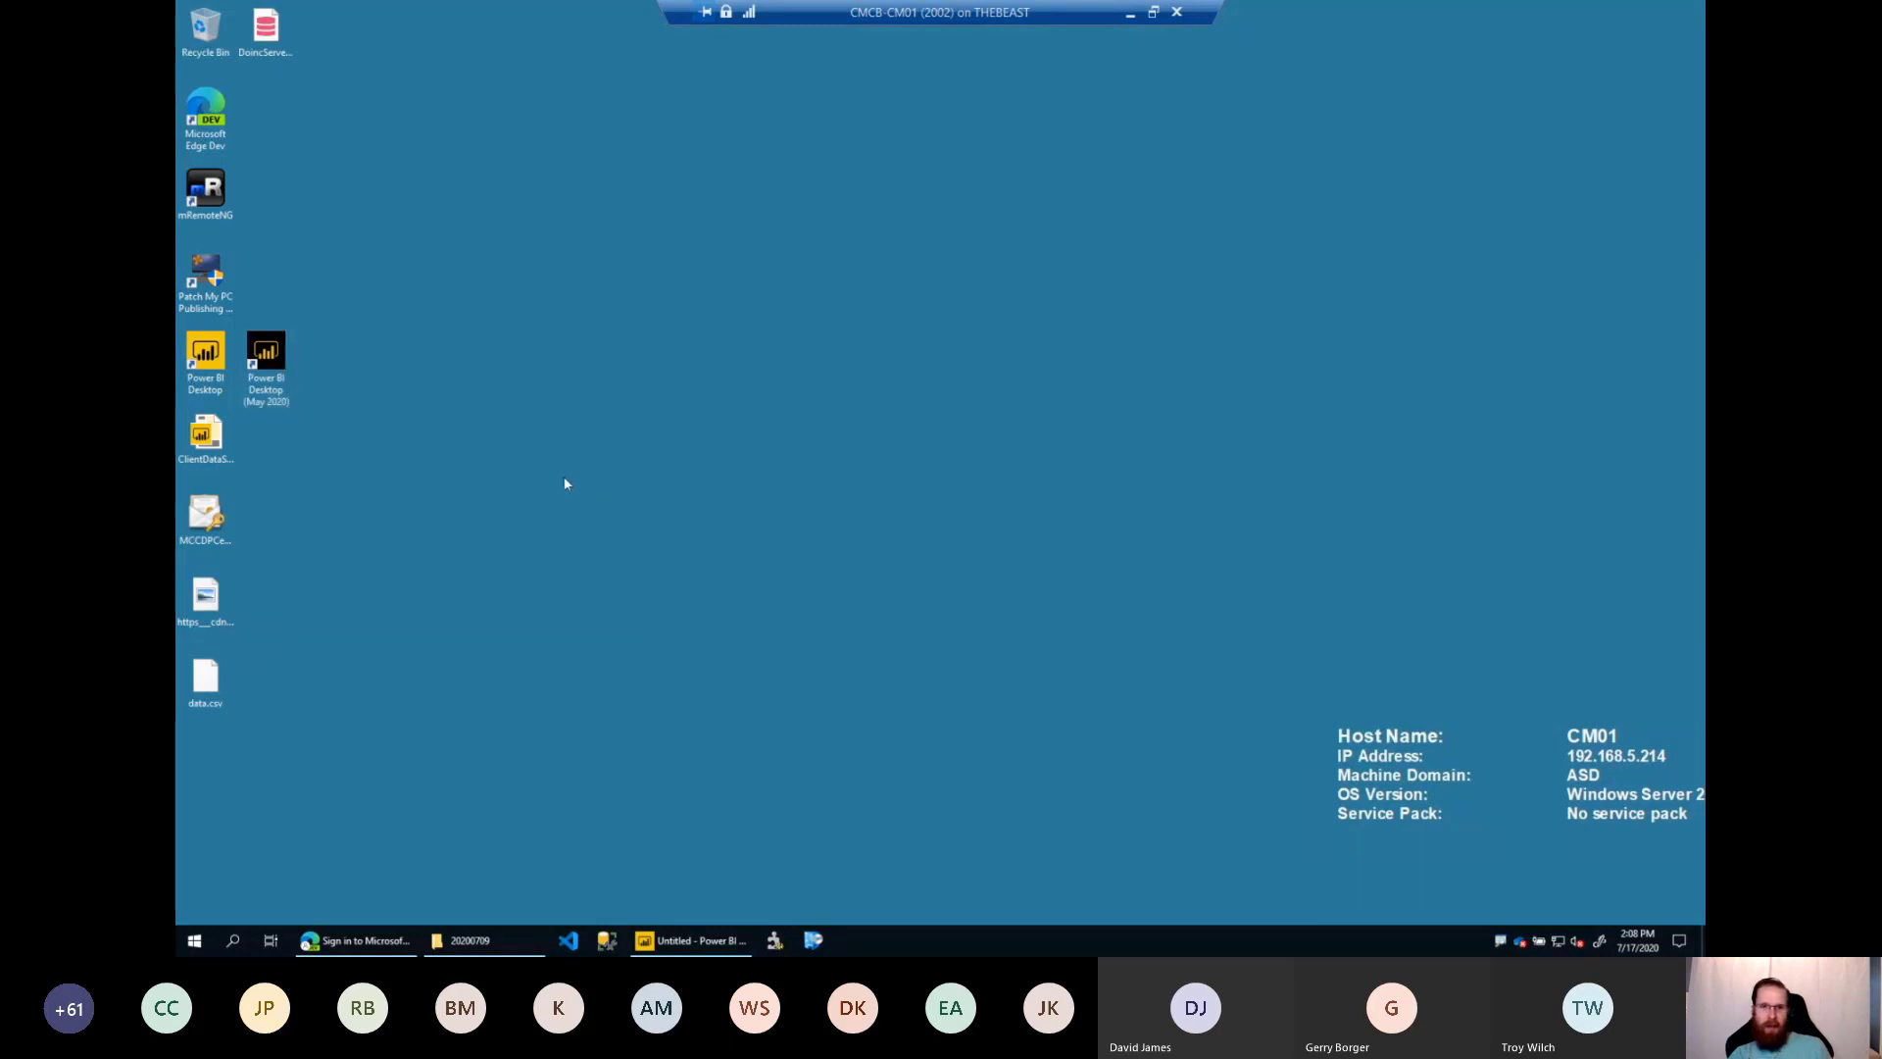
pyautogui.click(266, 363)
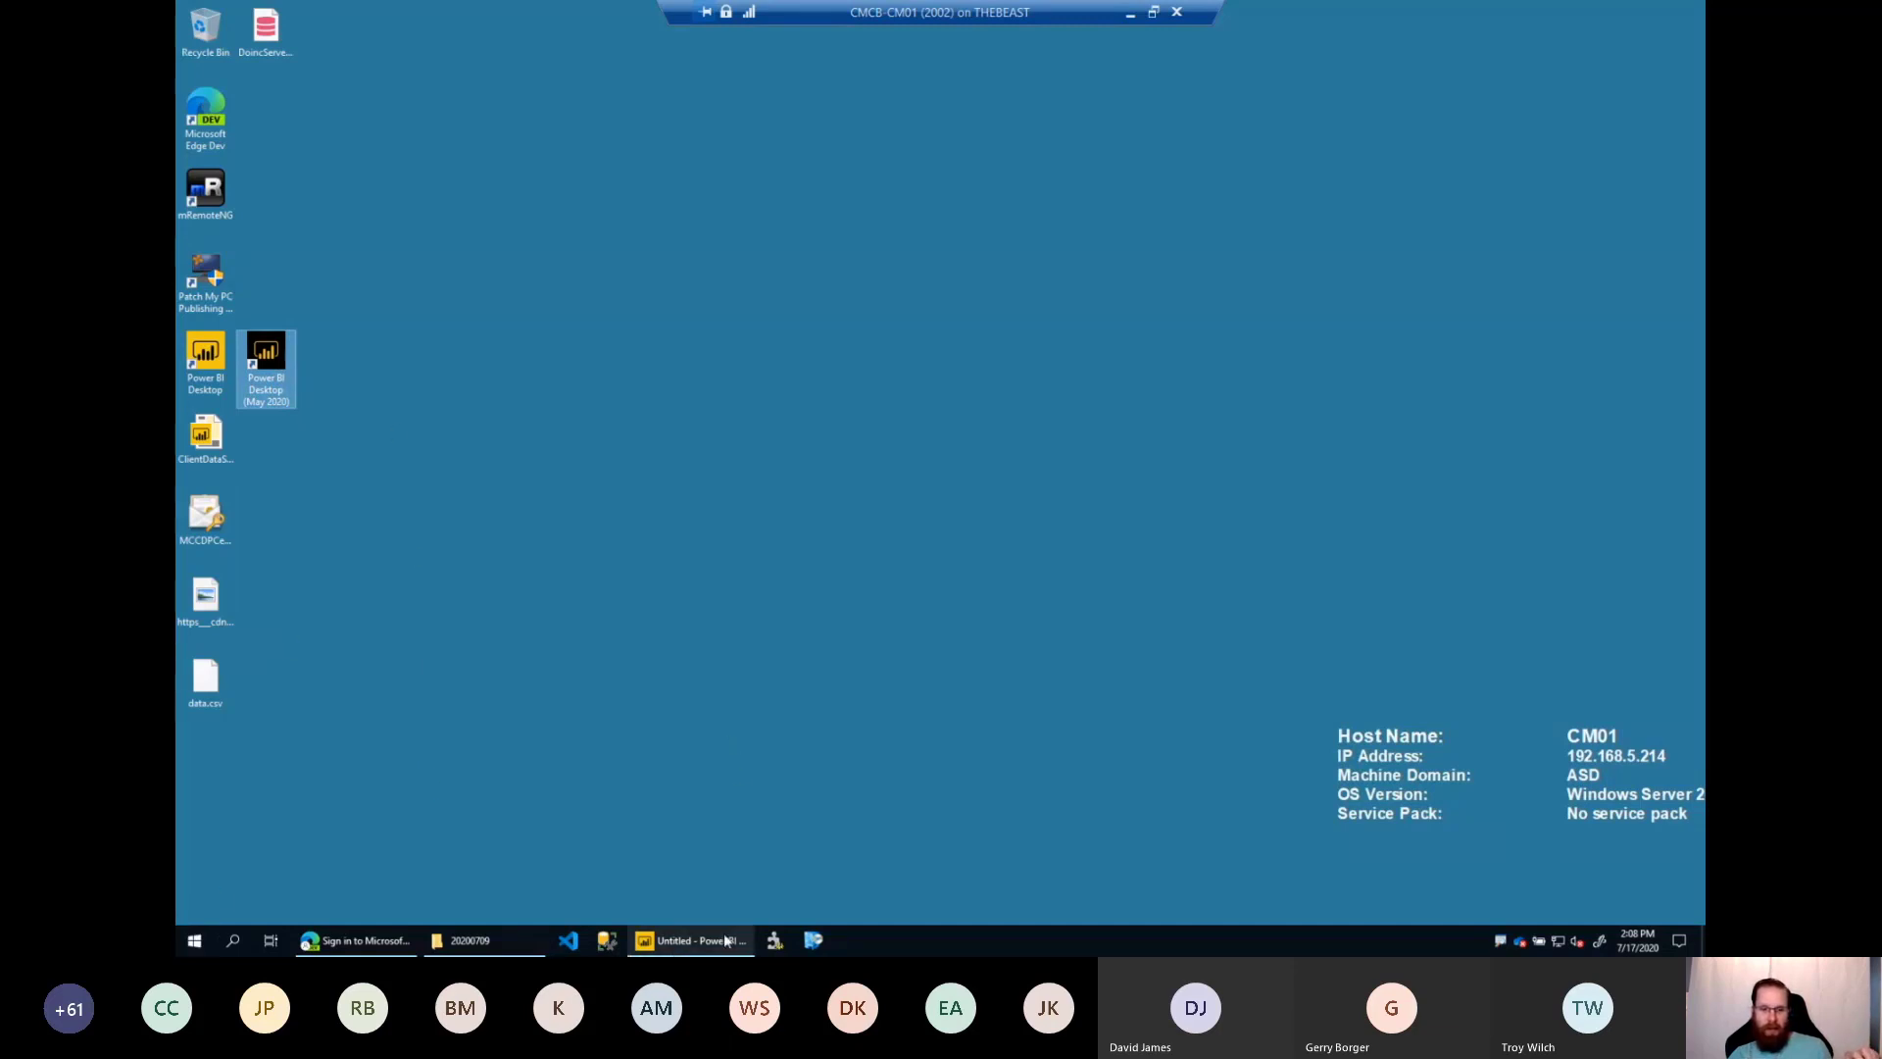
pyautogui.click(573, 605)
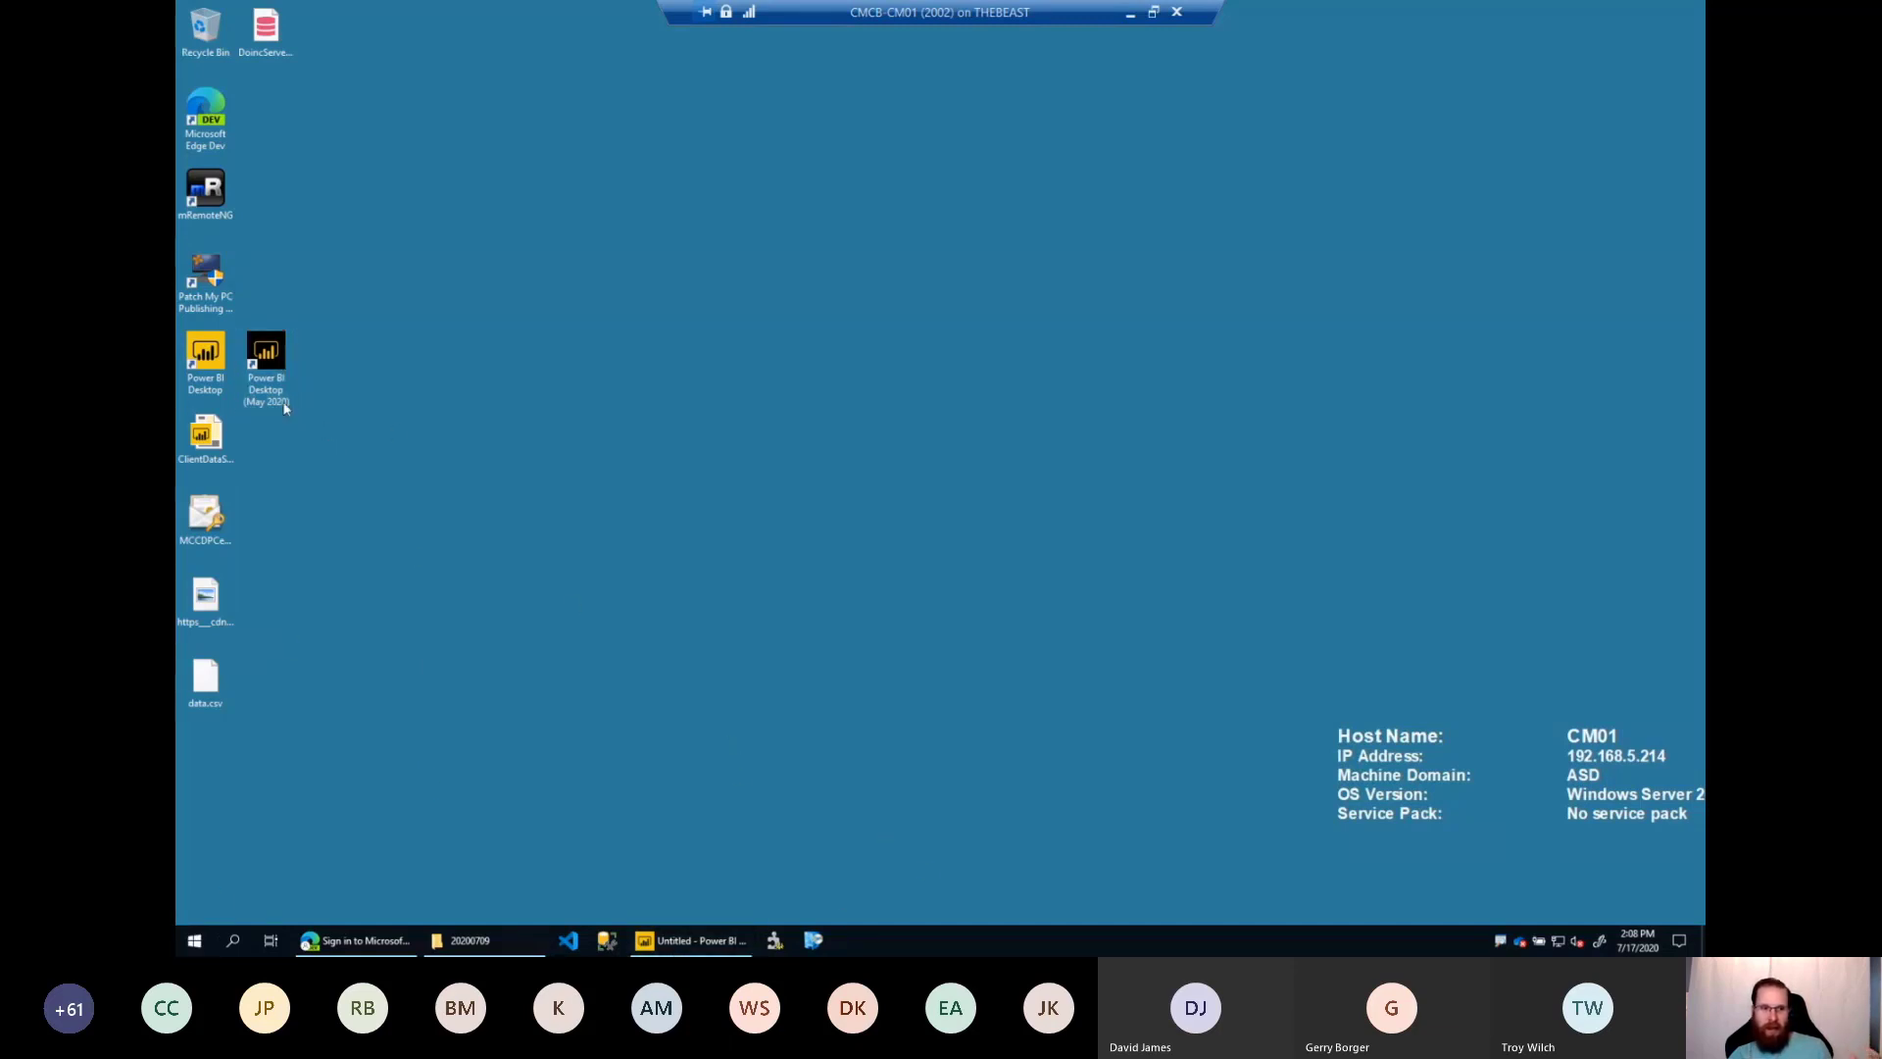
# Start the Configuration Manager console and bring up the blank Power BI Desktop report while the console connects.
pyautogui.click(220, 371)
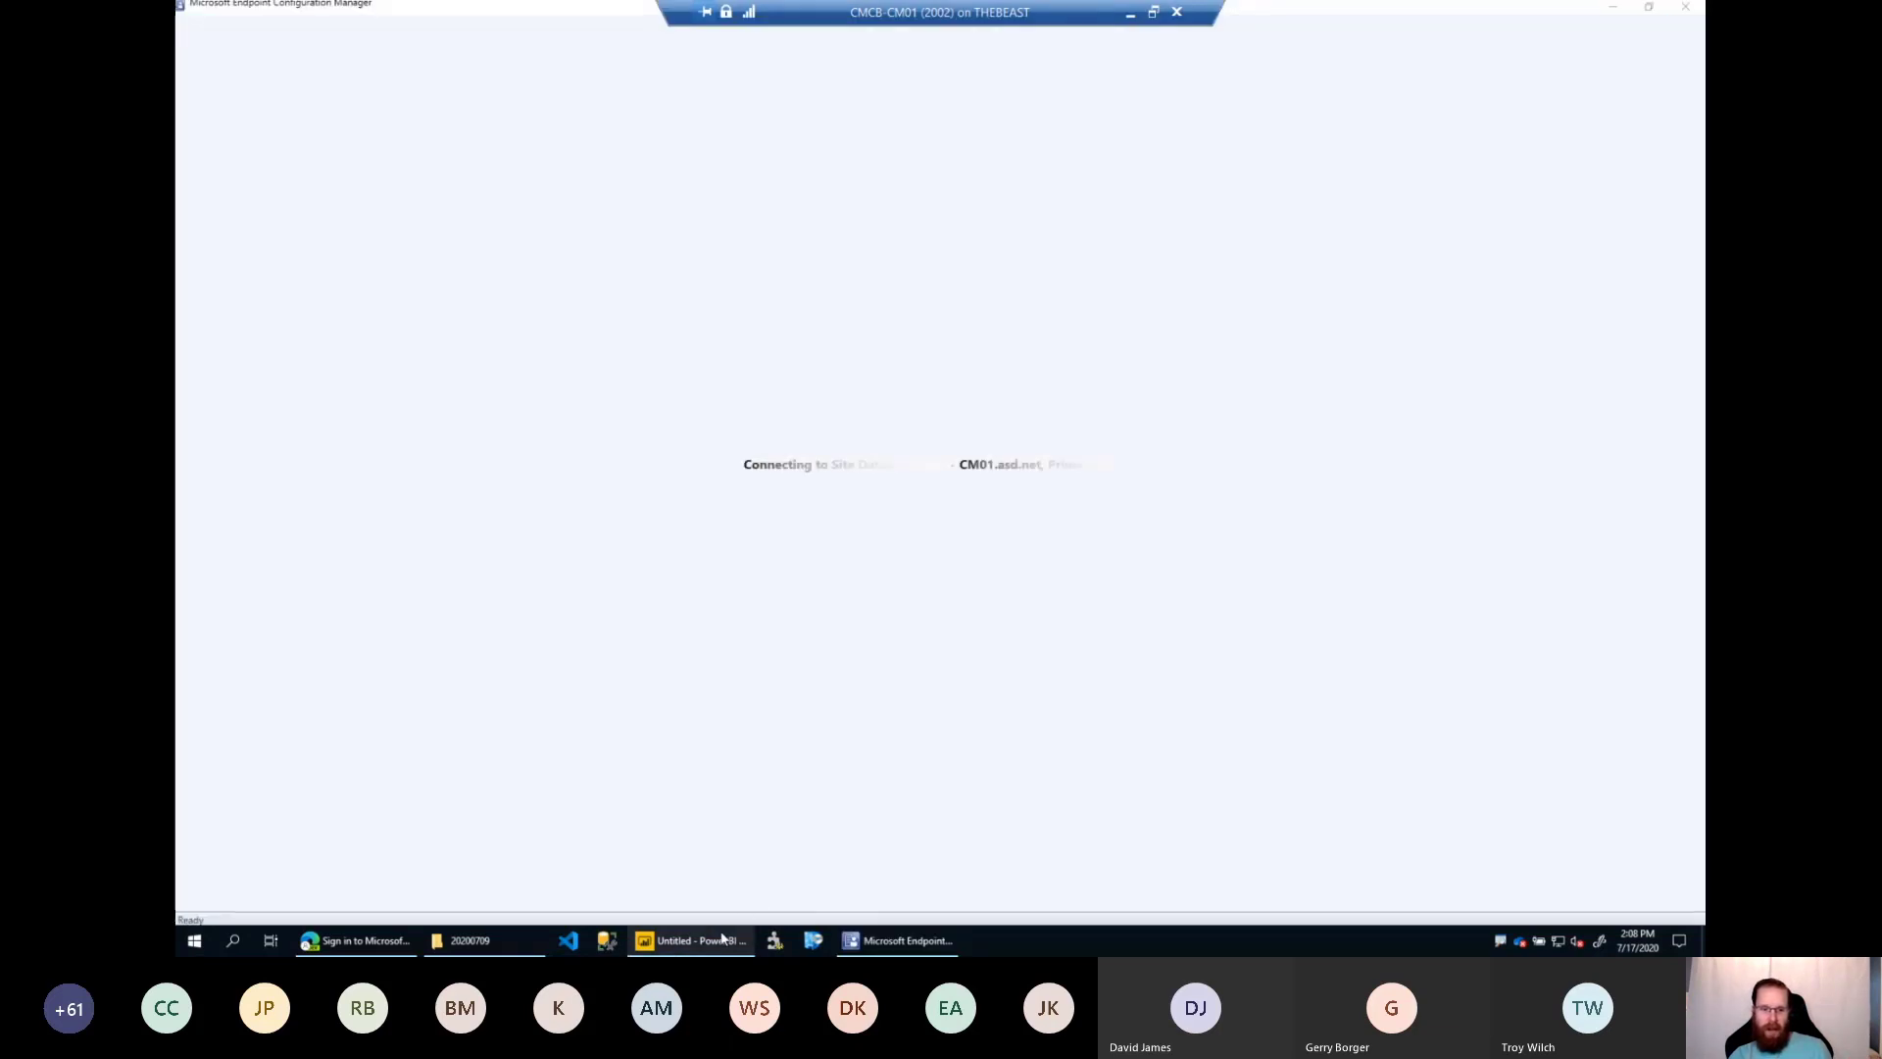
pyautogui.moveTo(714, 937)
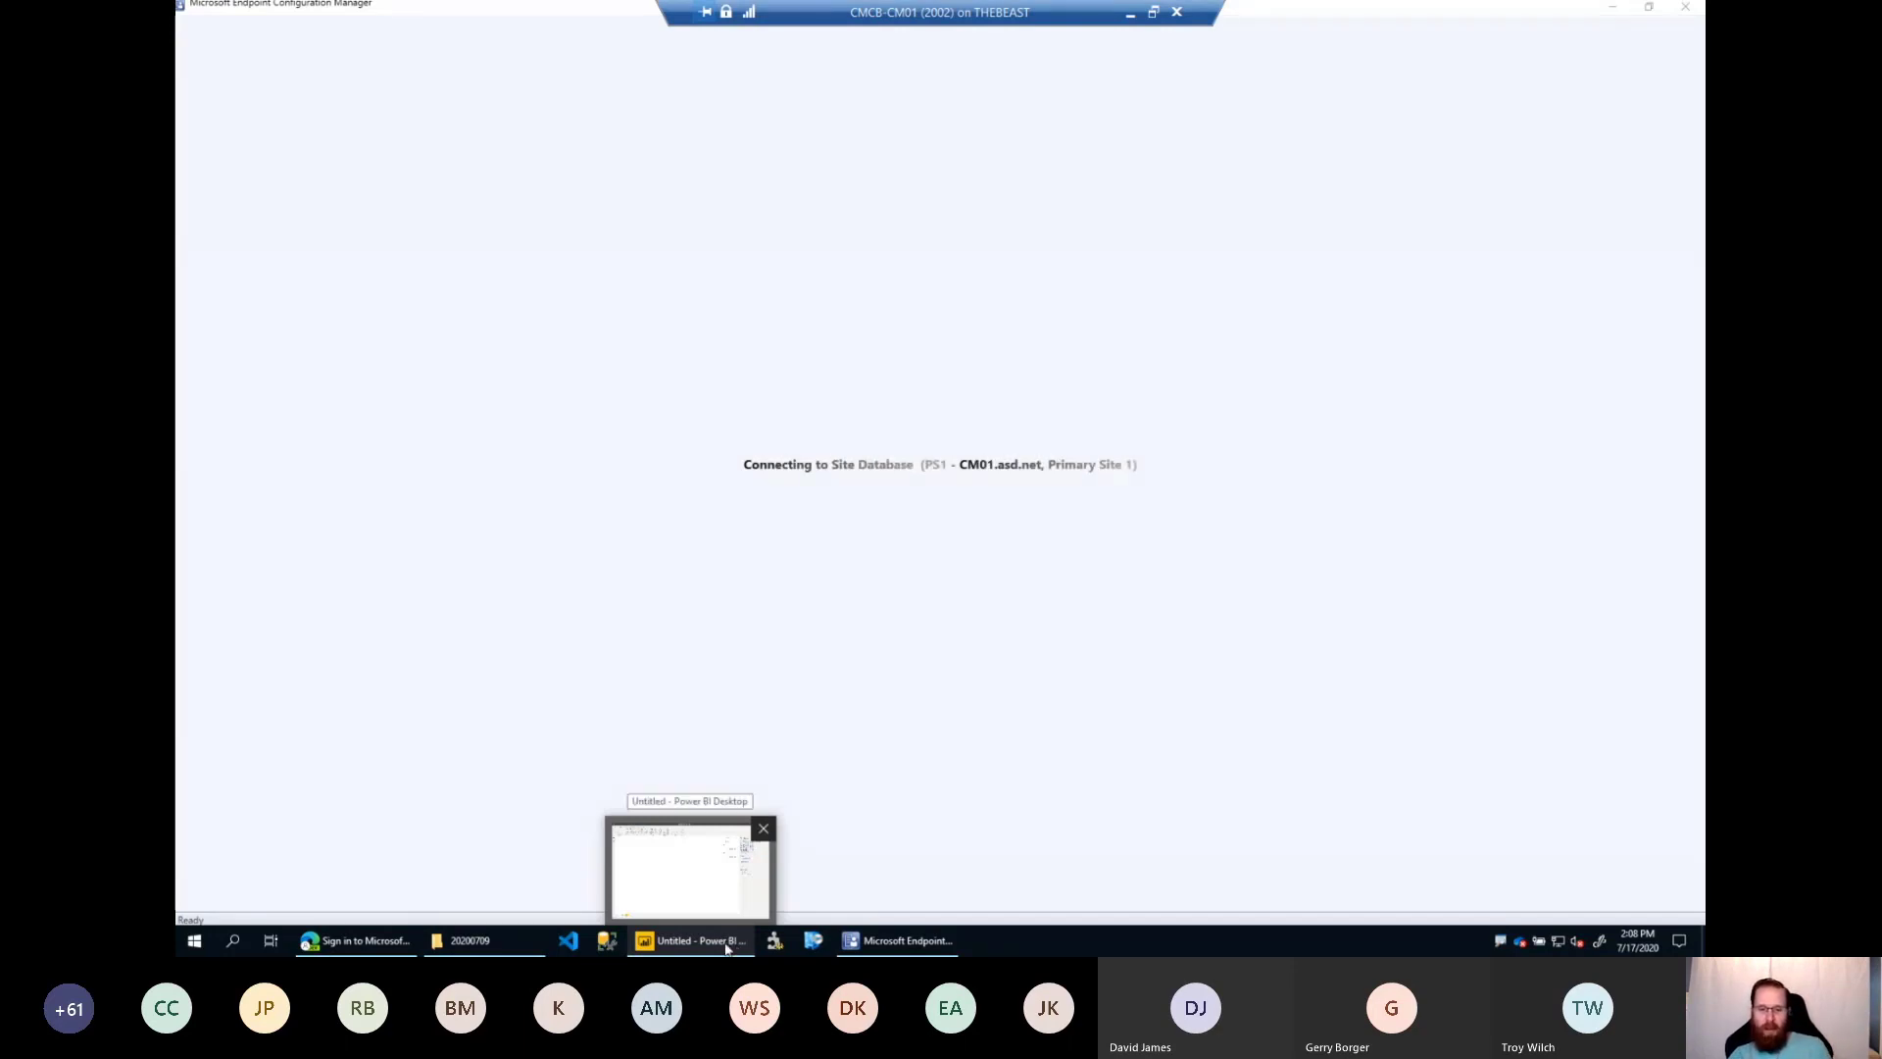
pyautogui.click(727, 944)
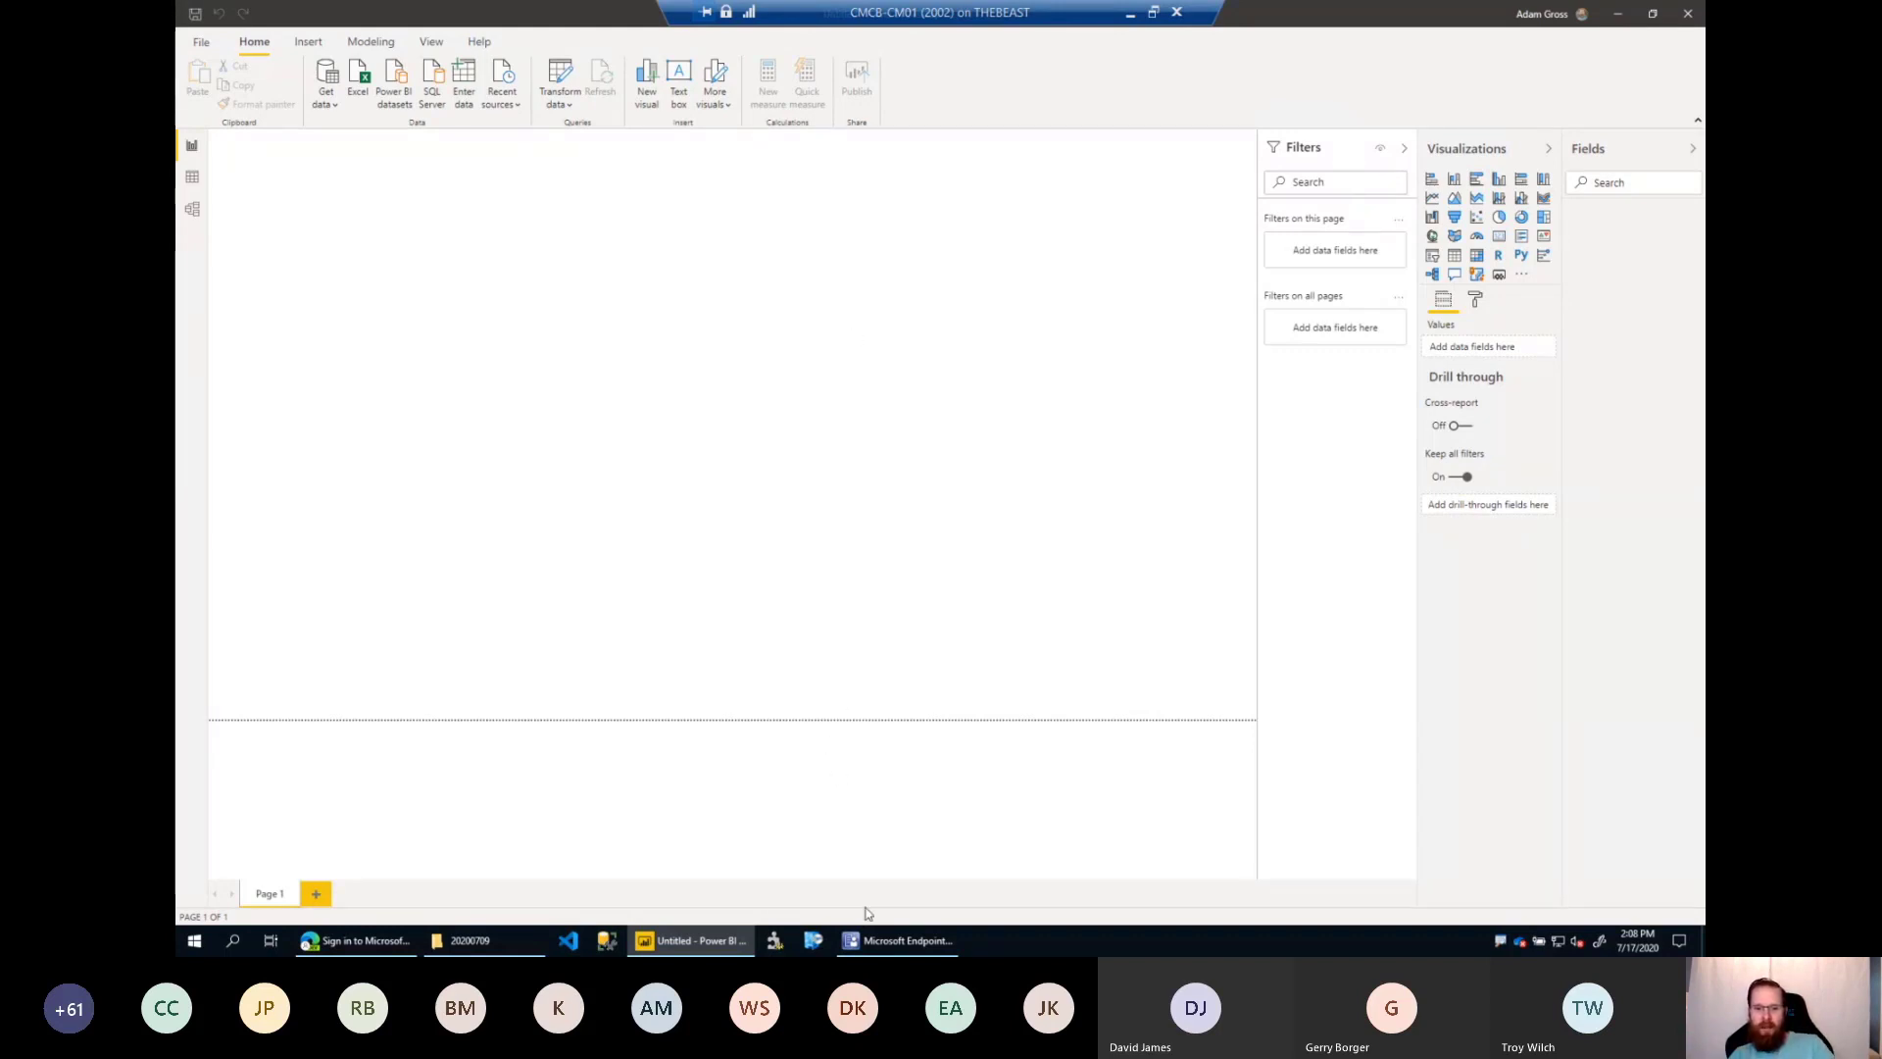
pyautogui.moveTo(872, 952)
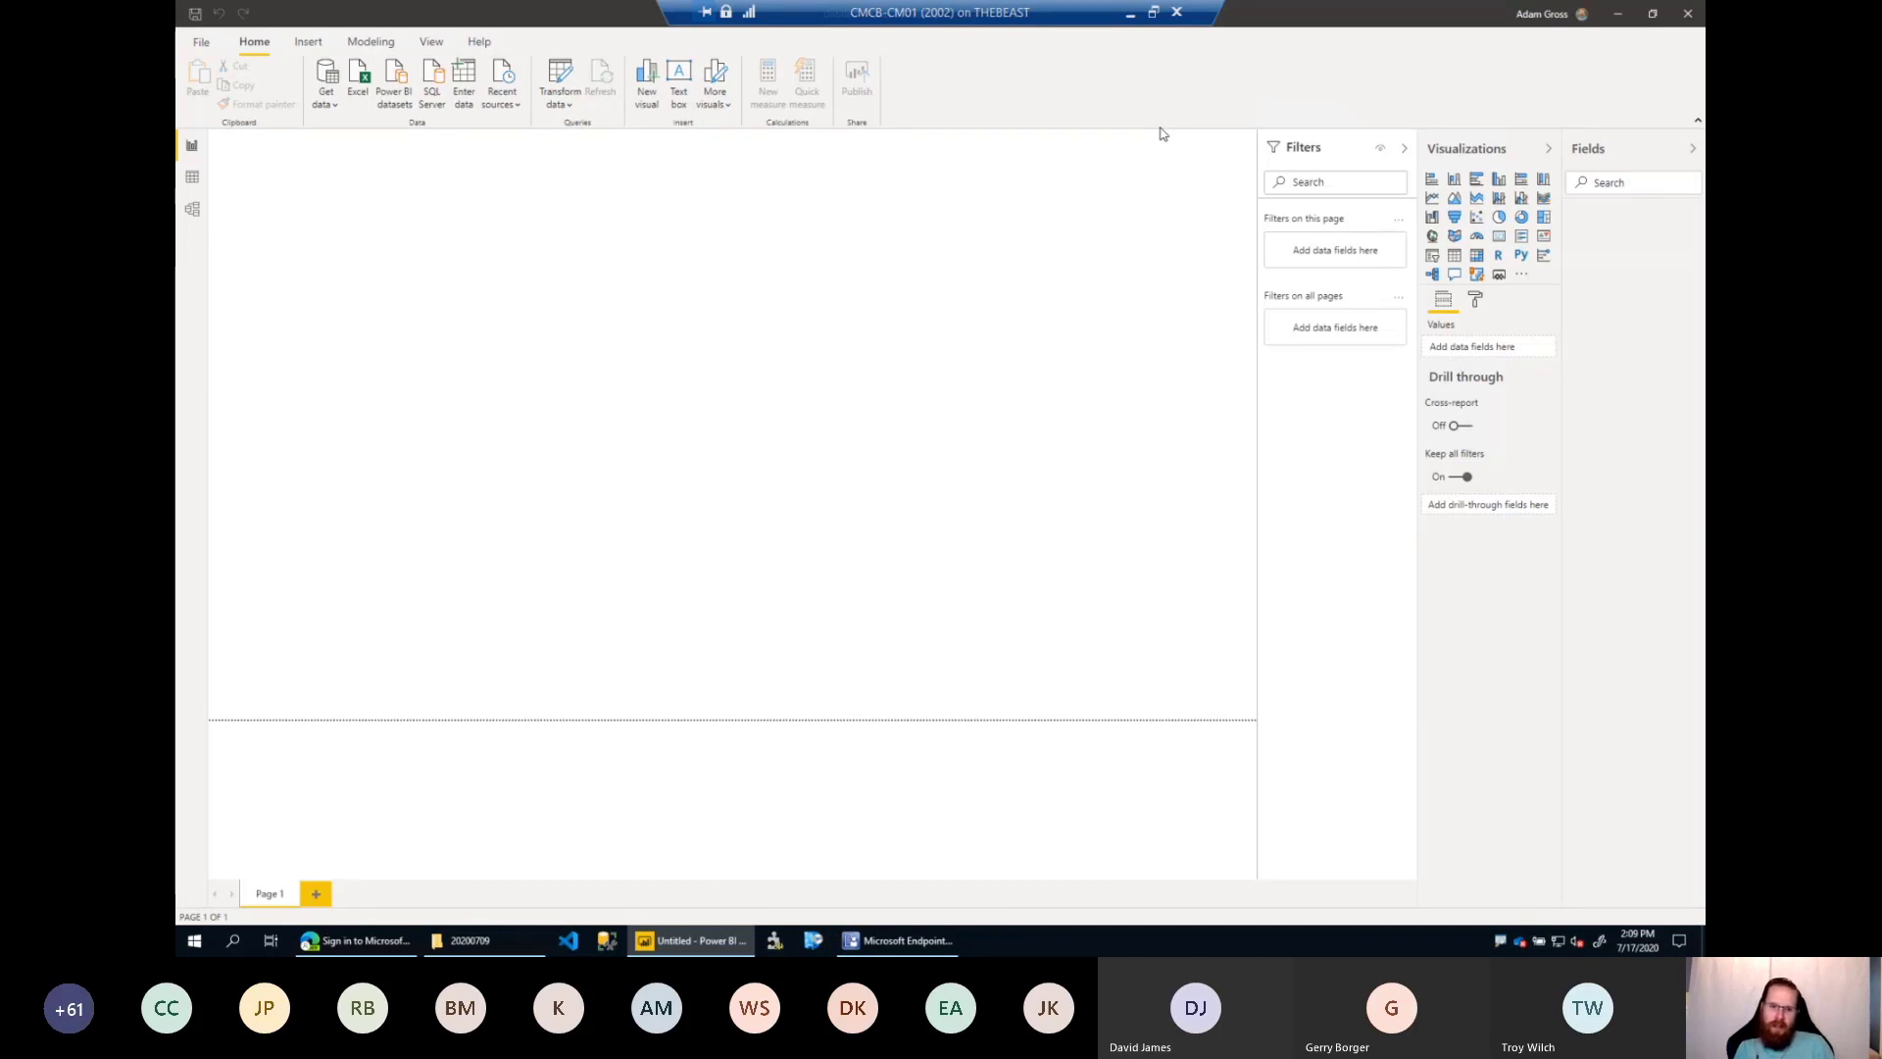
# Switch to the Configuration Manager console and open Power BI Reports under Reporting in the Monitoring workspace.
pyautogui.click(904, 936)
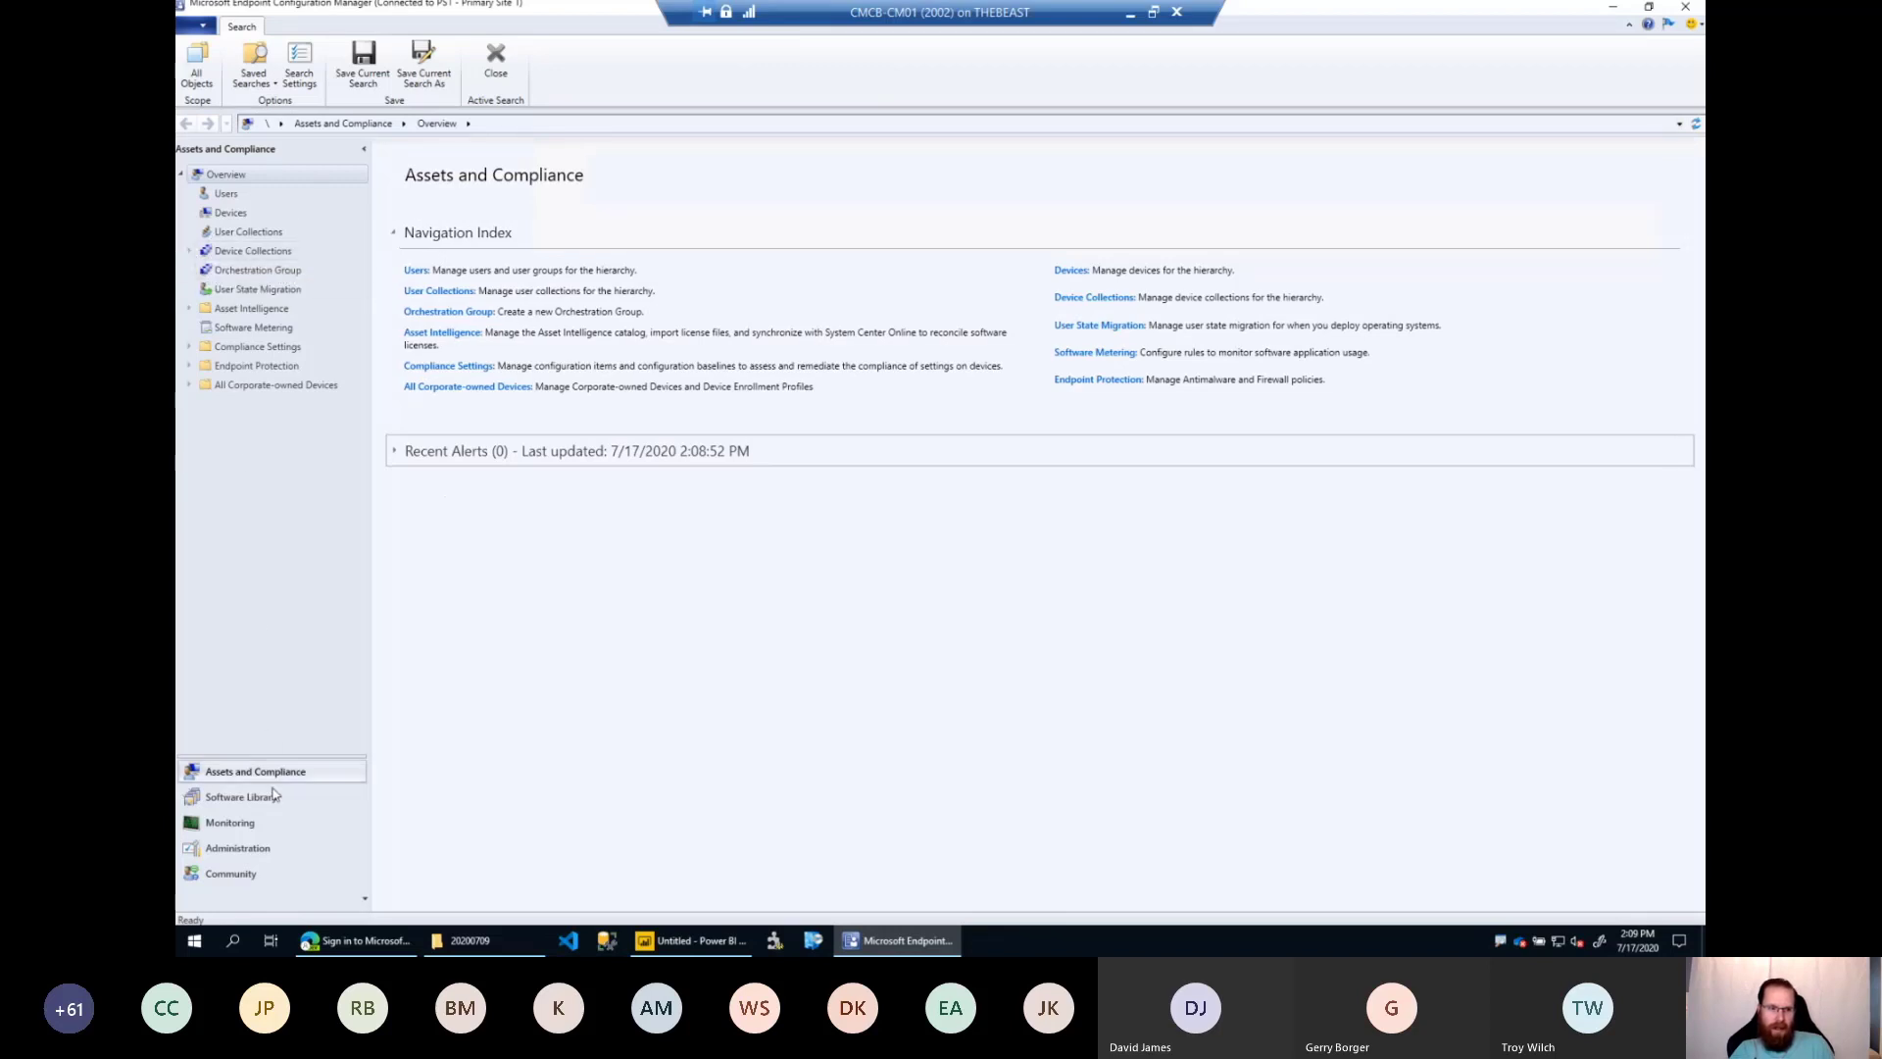
pyautogui.click(241, 796)
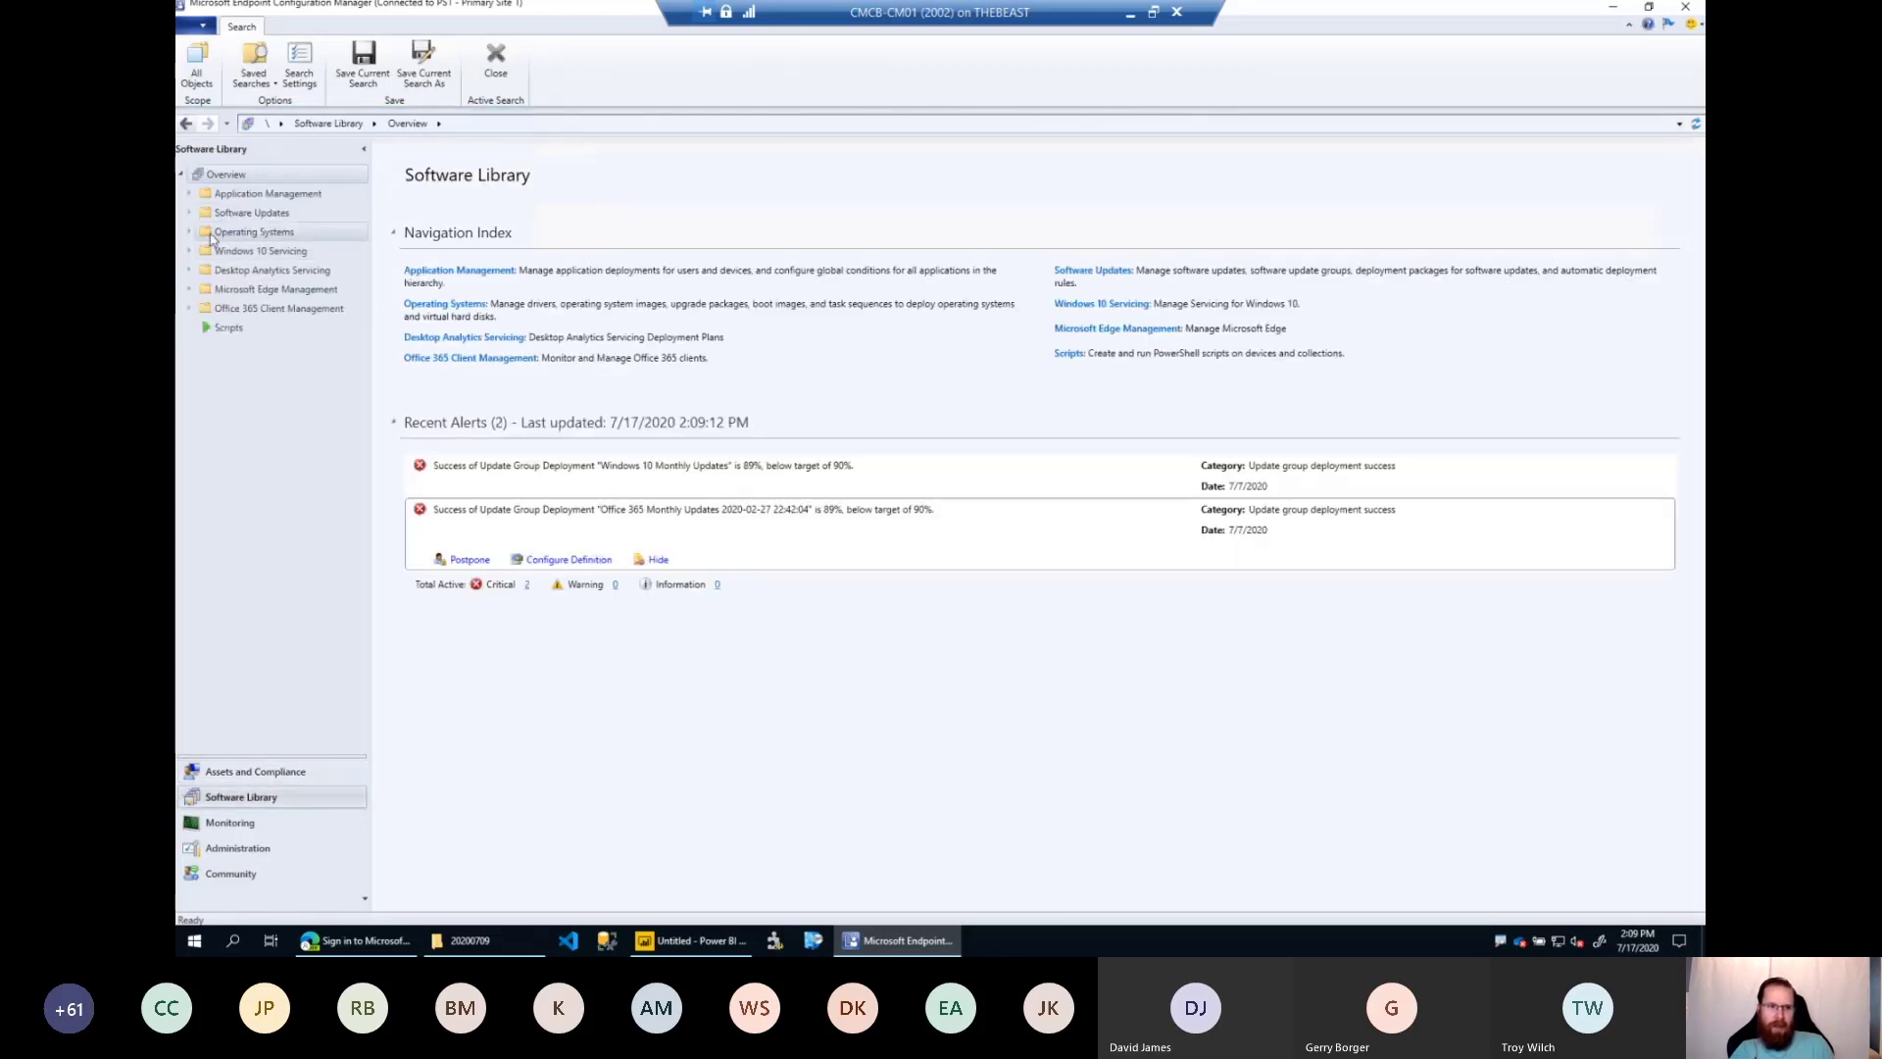
pyautogui.click(270, 831)
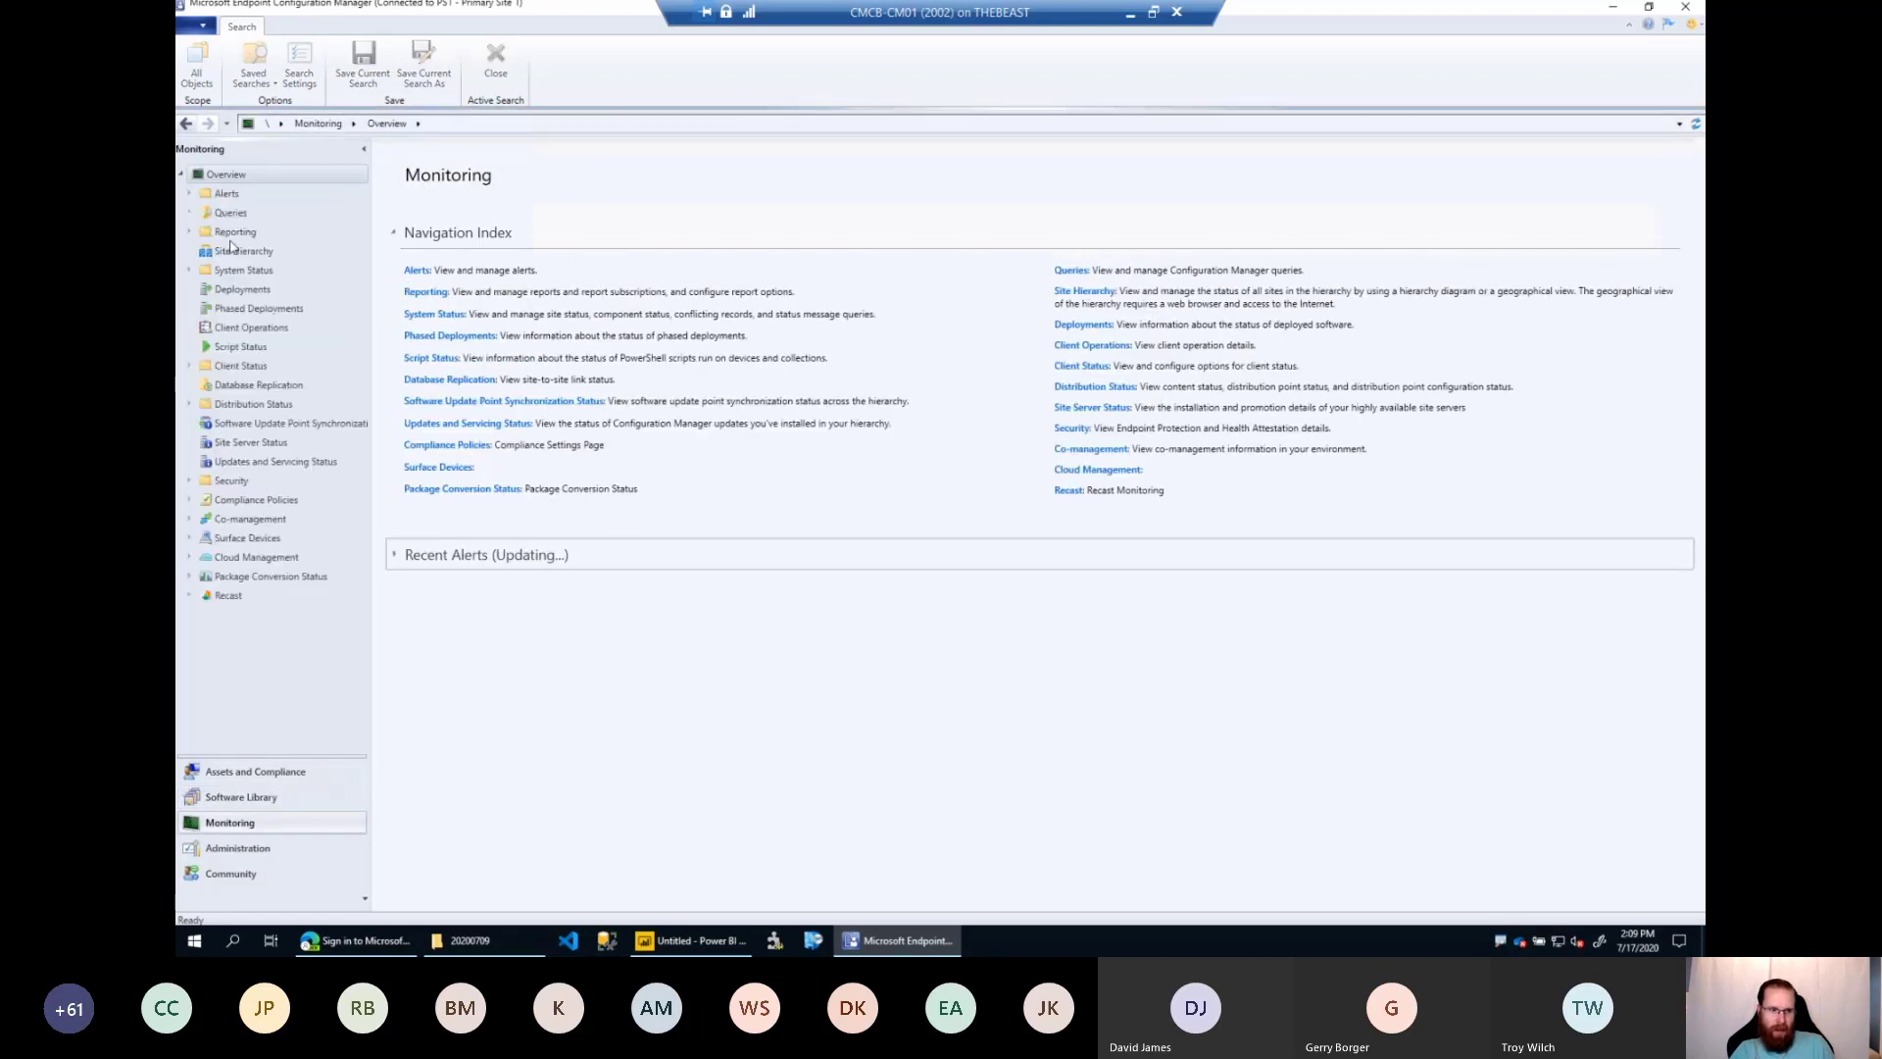
pyautogui.doubleClick(235, 231)
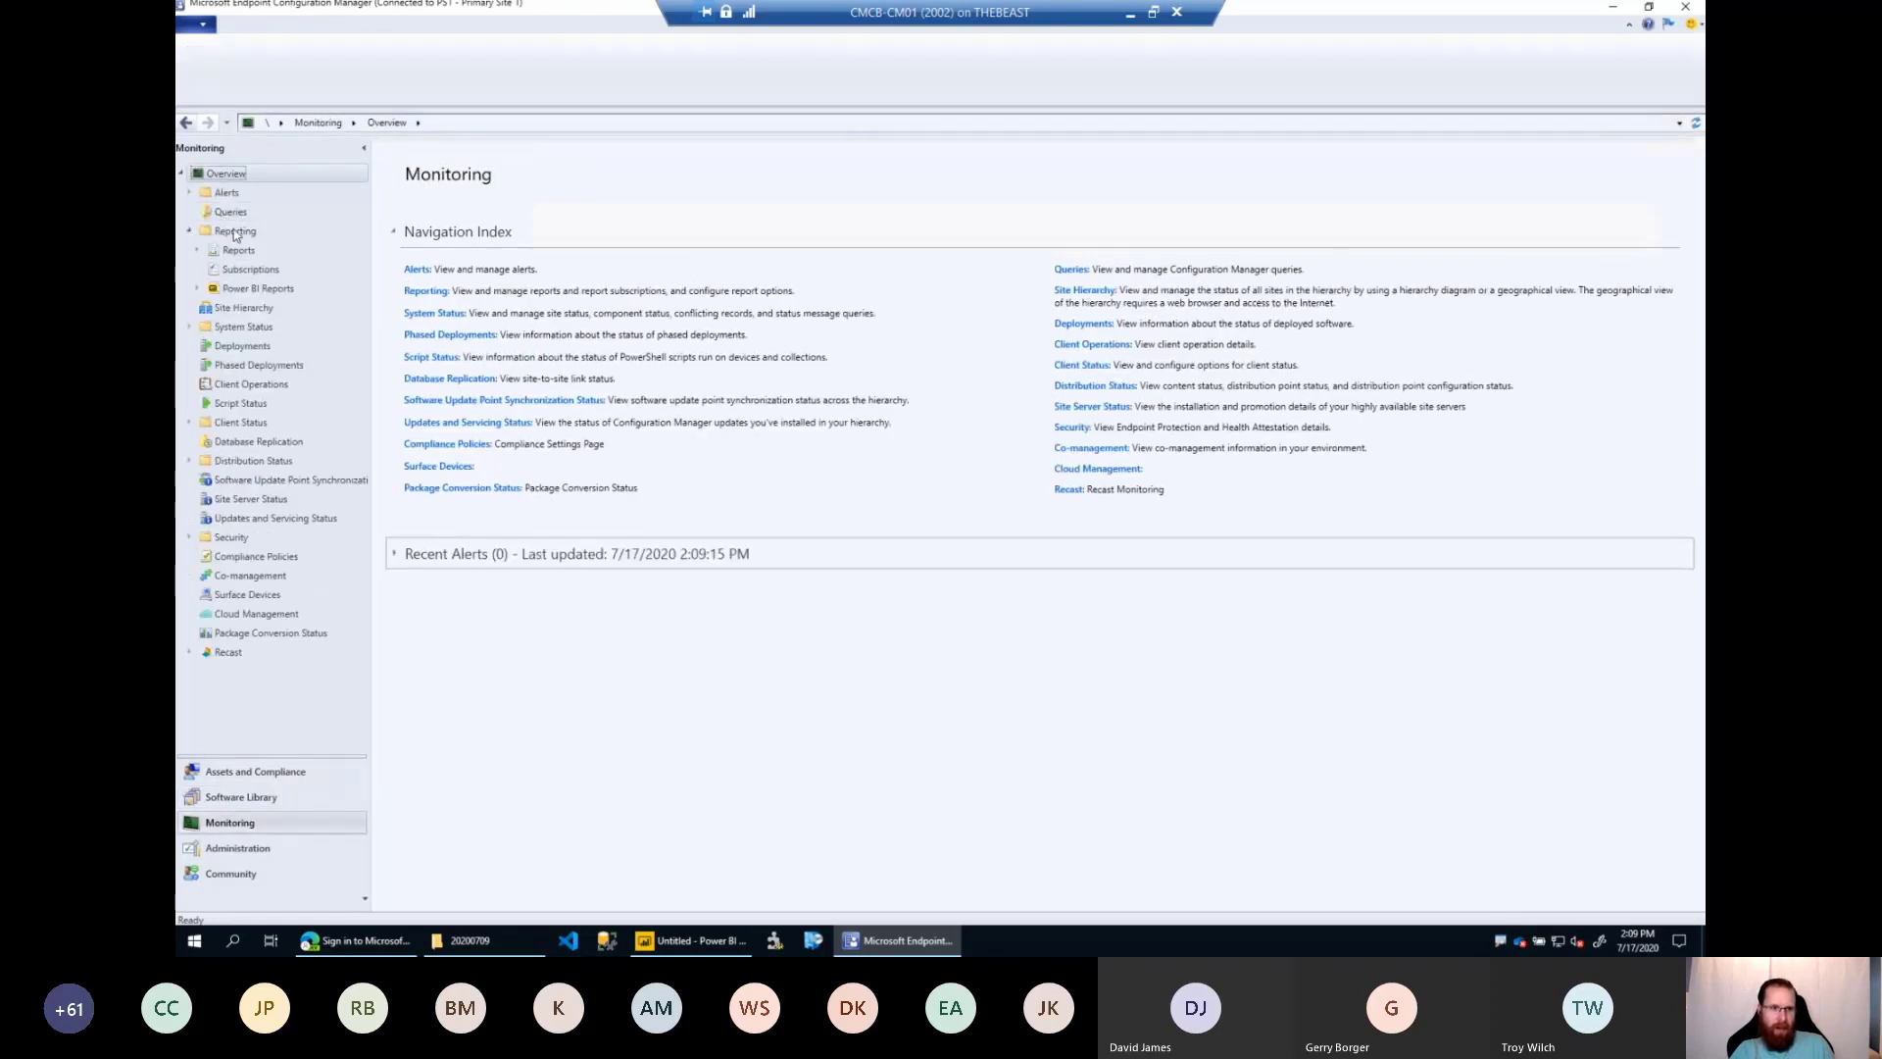
pyautogui.click(257, 288)
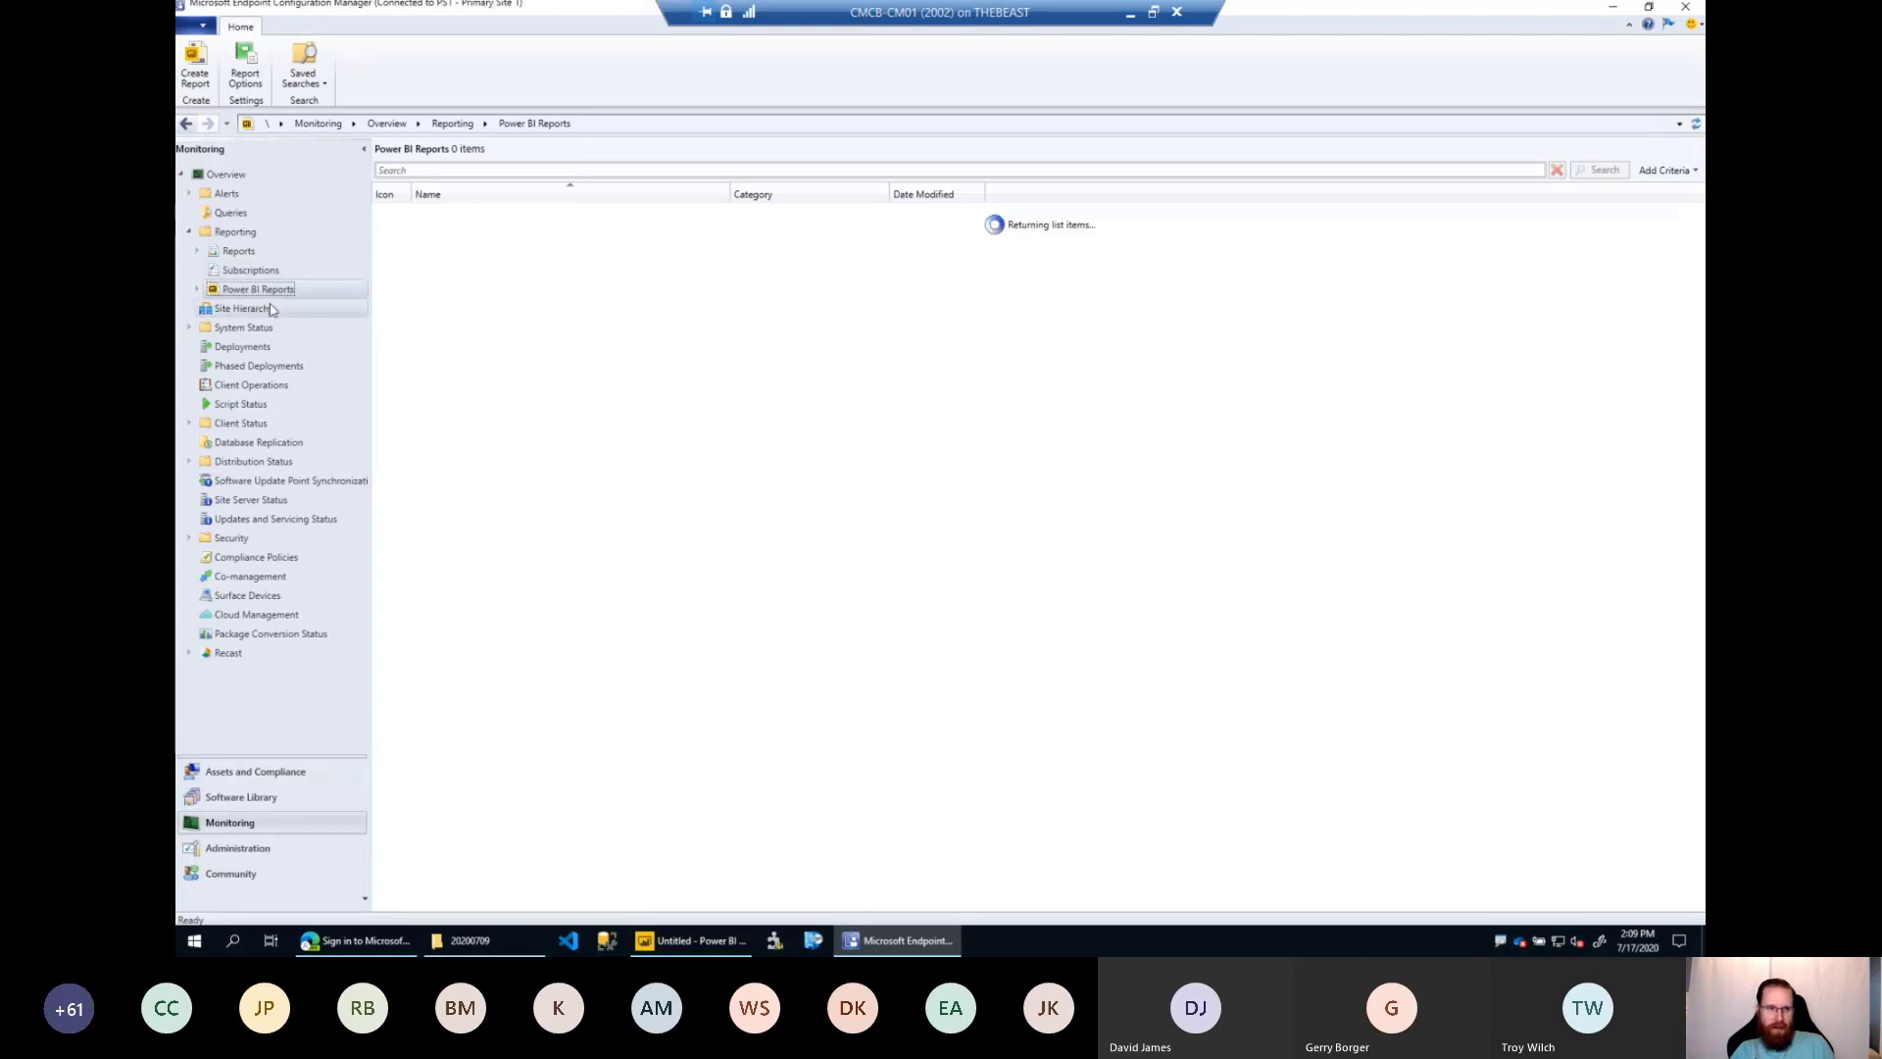
# Show the blank Power BI Desktop report and return to the console's Power BI Reports node.
pyautogui.click(703, 943)
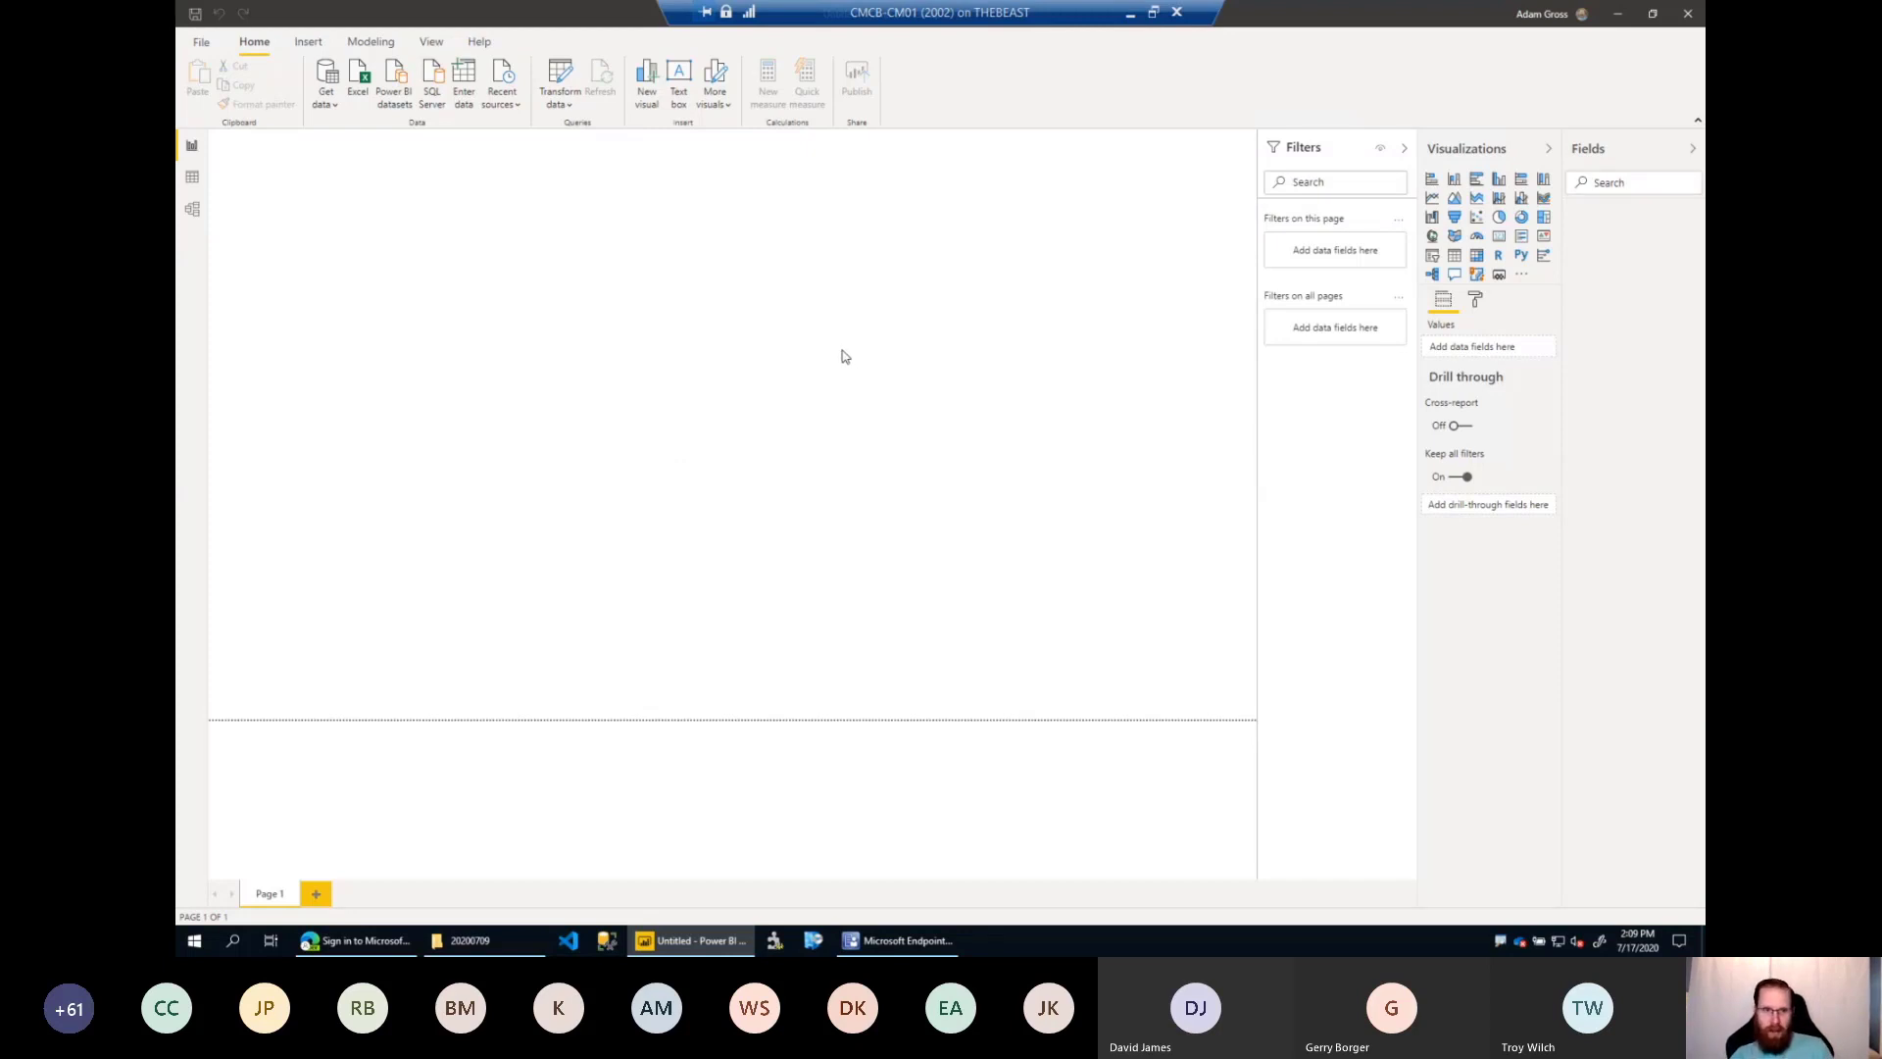
pyautogui.click(895, 940)
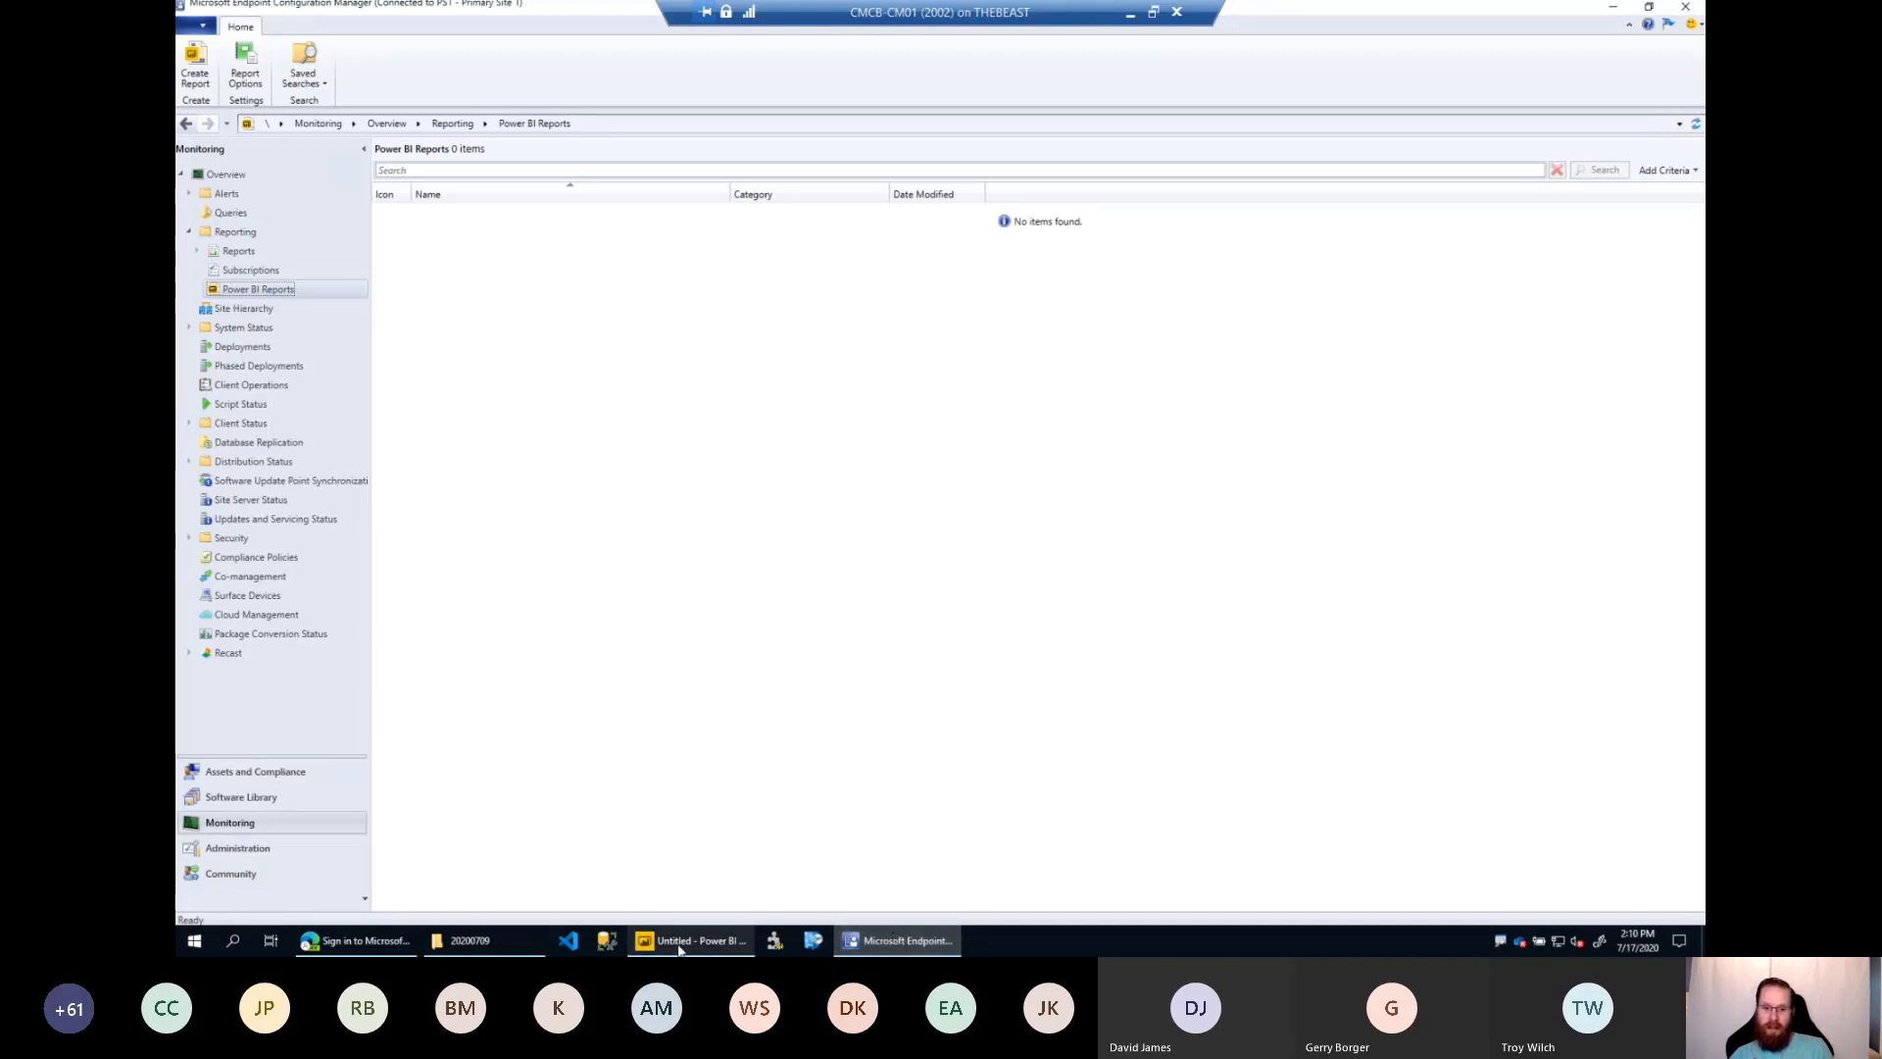
# Switch to the blank Power BI Desktop report and collapse the Filters, Visualizations and Fields panes to enlarge the canvas.
pyautogui.moveTo(679, 947)
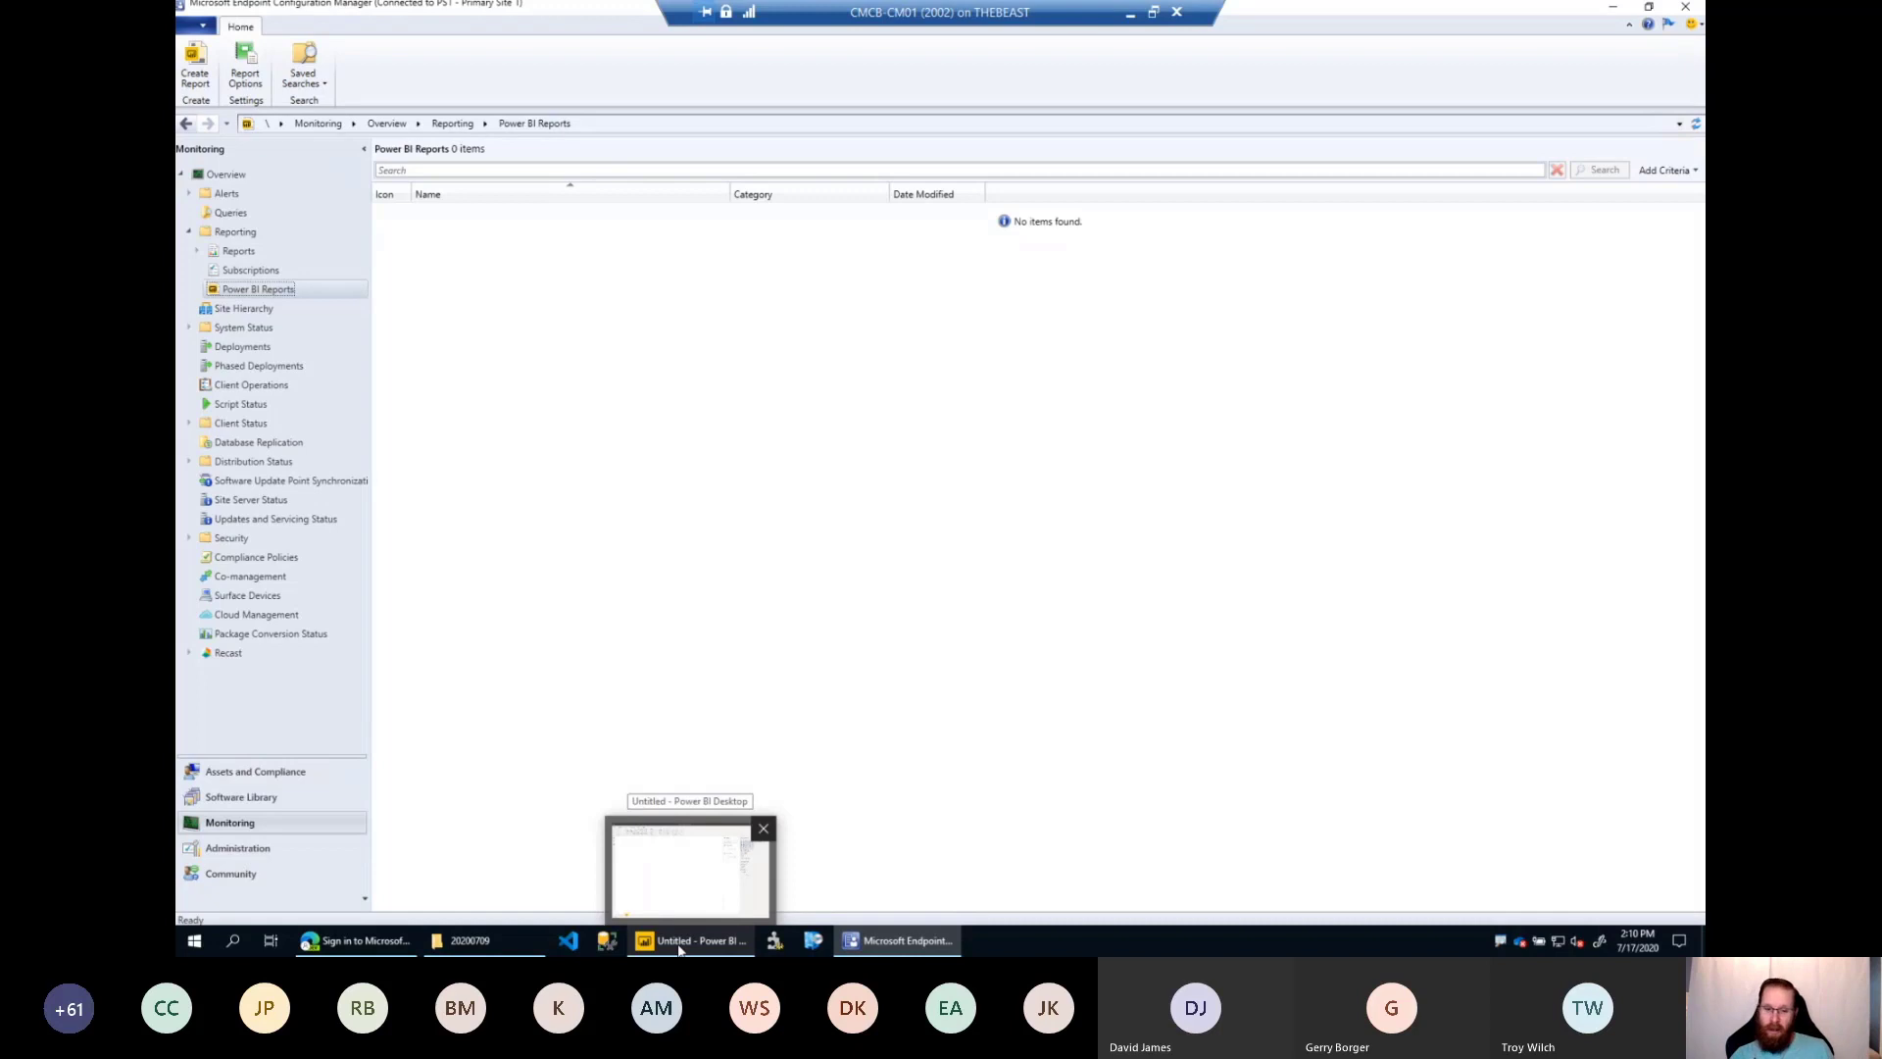
pyautogui.click(680, 943)
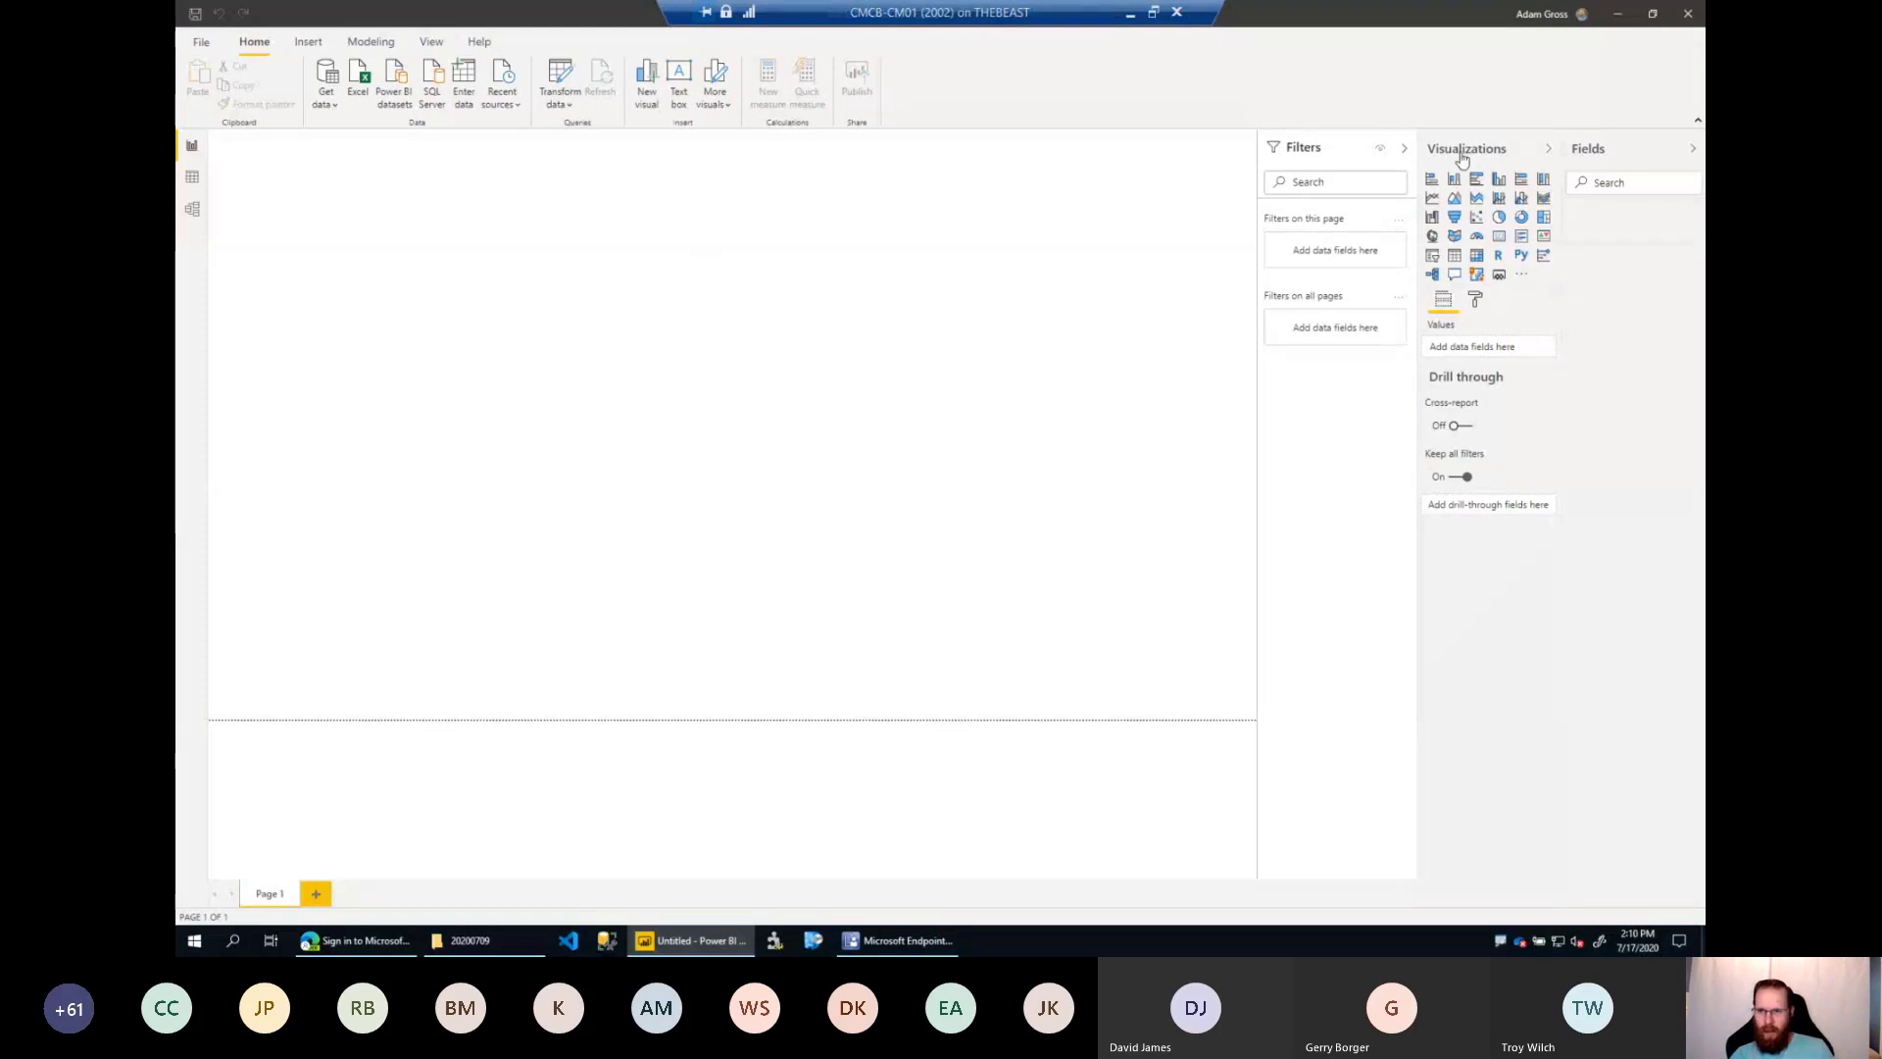
pyautogui.click(1406, 152)
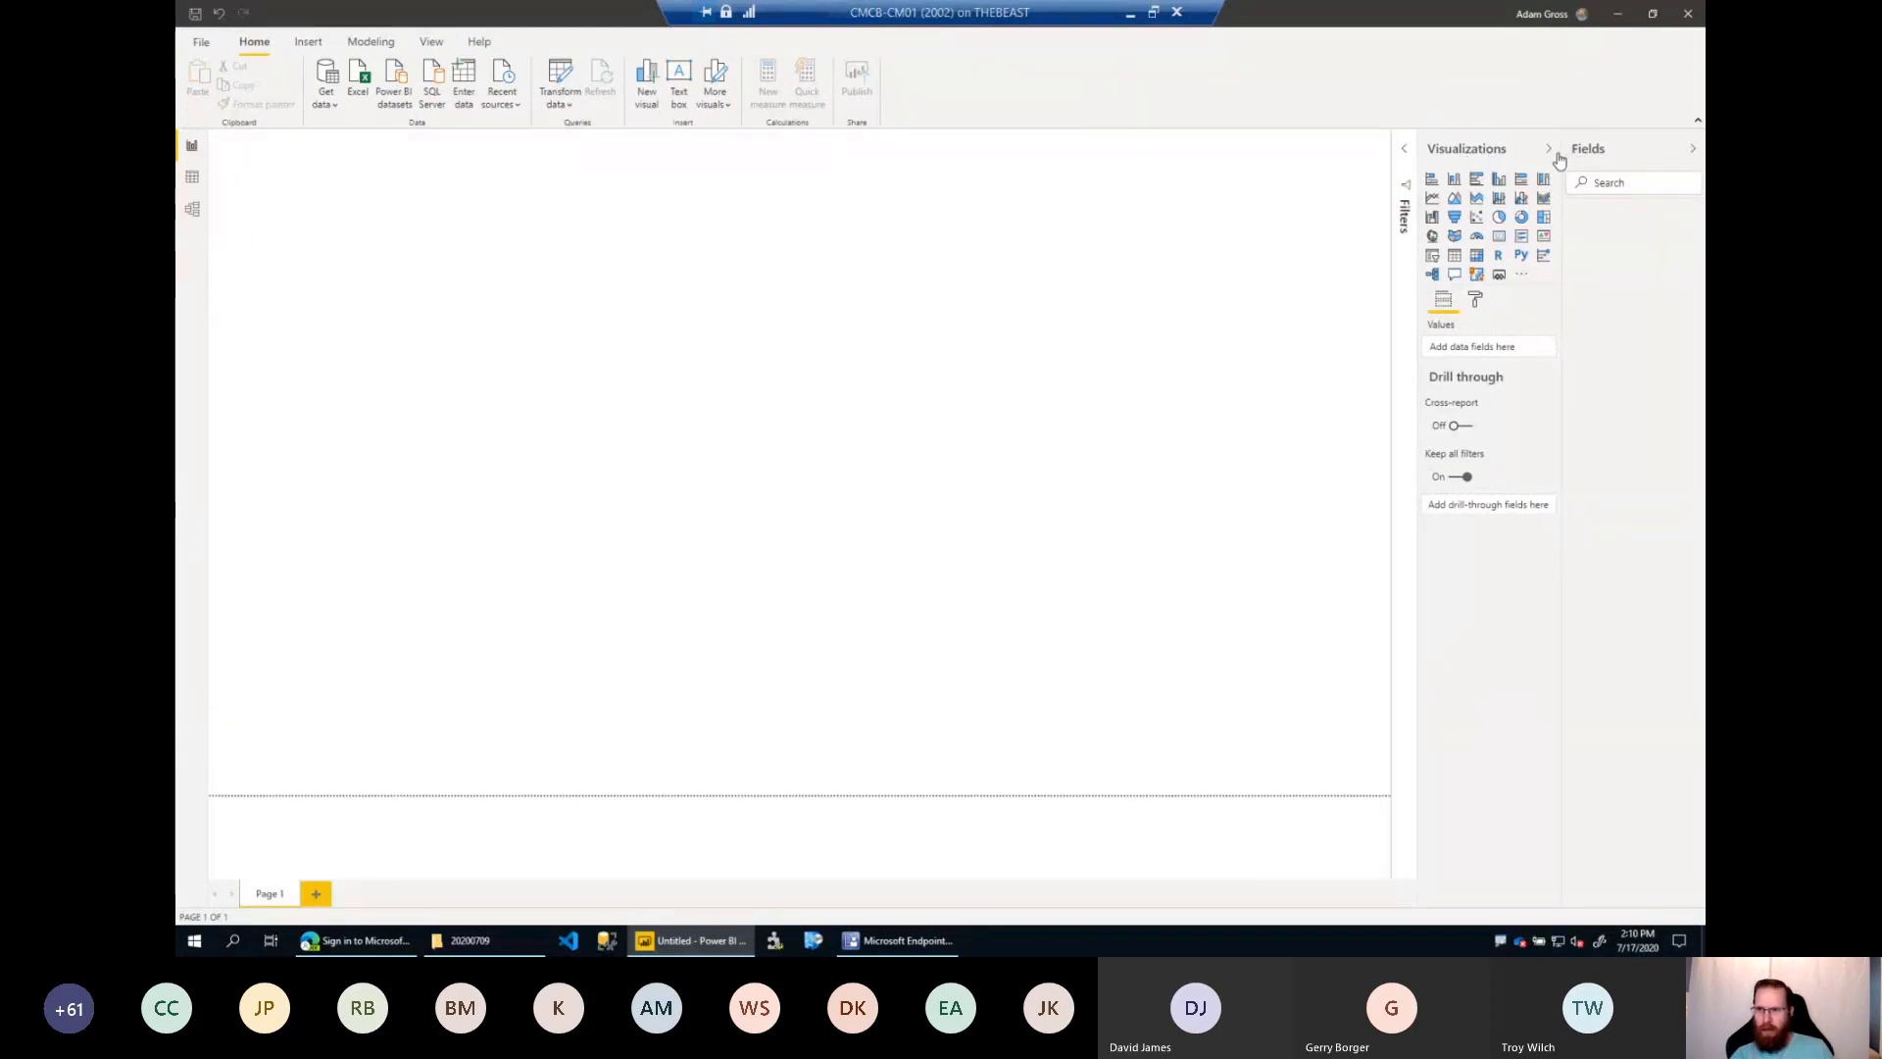
pyautogui.click(1551, 152)
pyautogui.click(1693, 149)
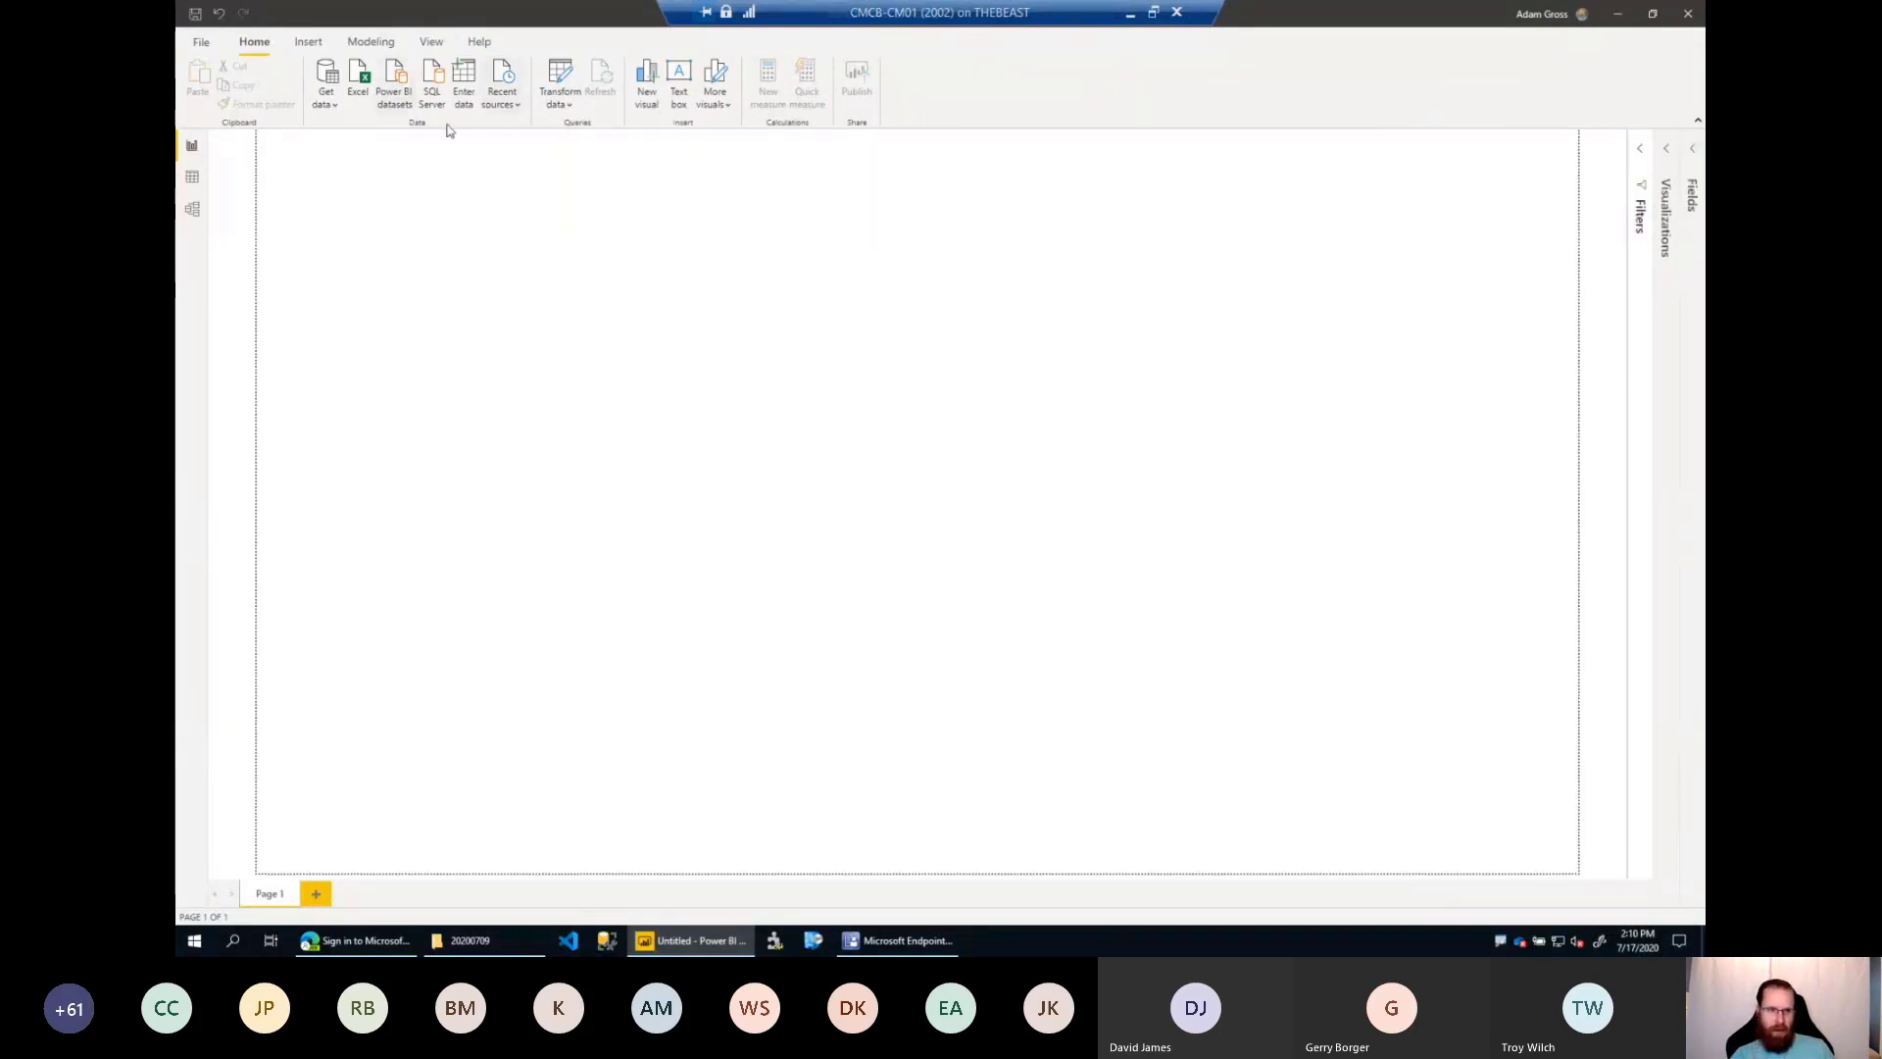
# Show the common data sources available to the report and open the Power Query Editor for transforming data.
pyautogui.click(327, 108)
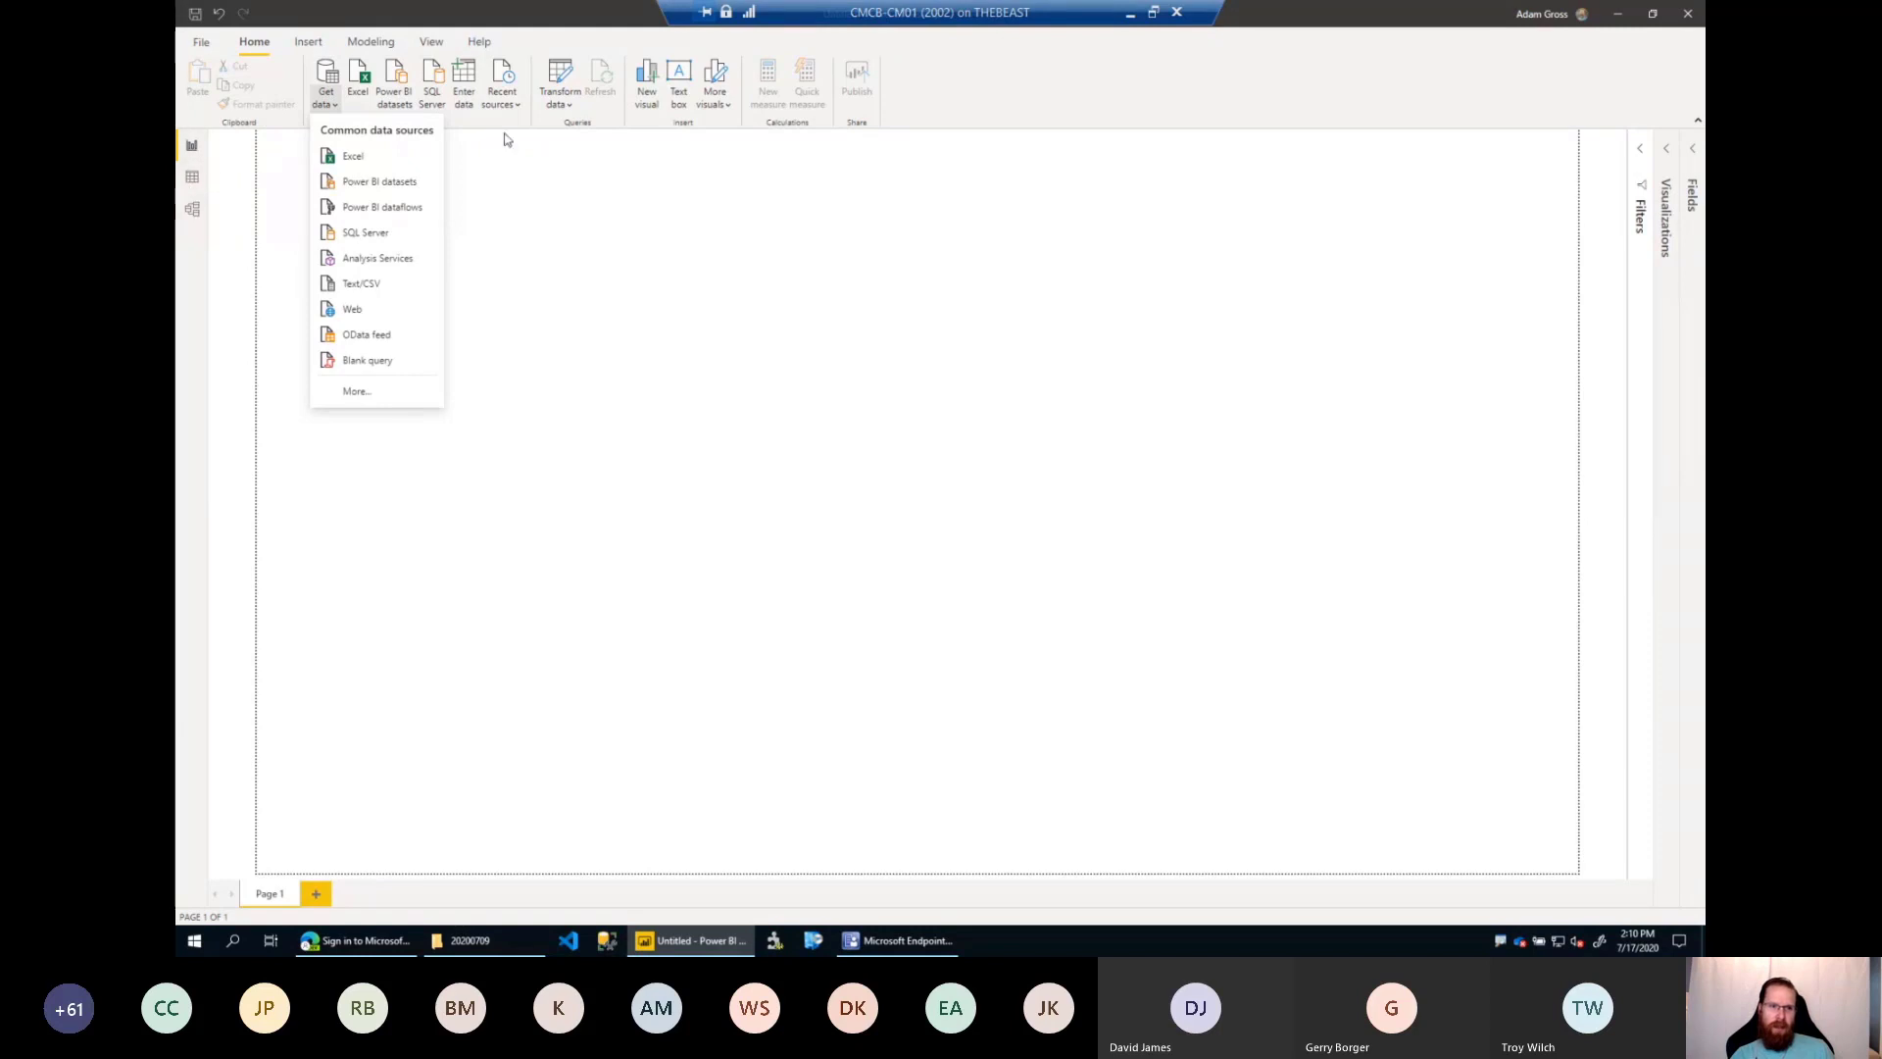
pyautogui.click(813, 392)
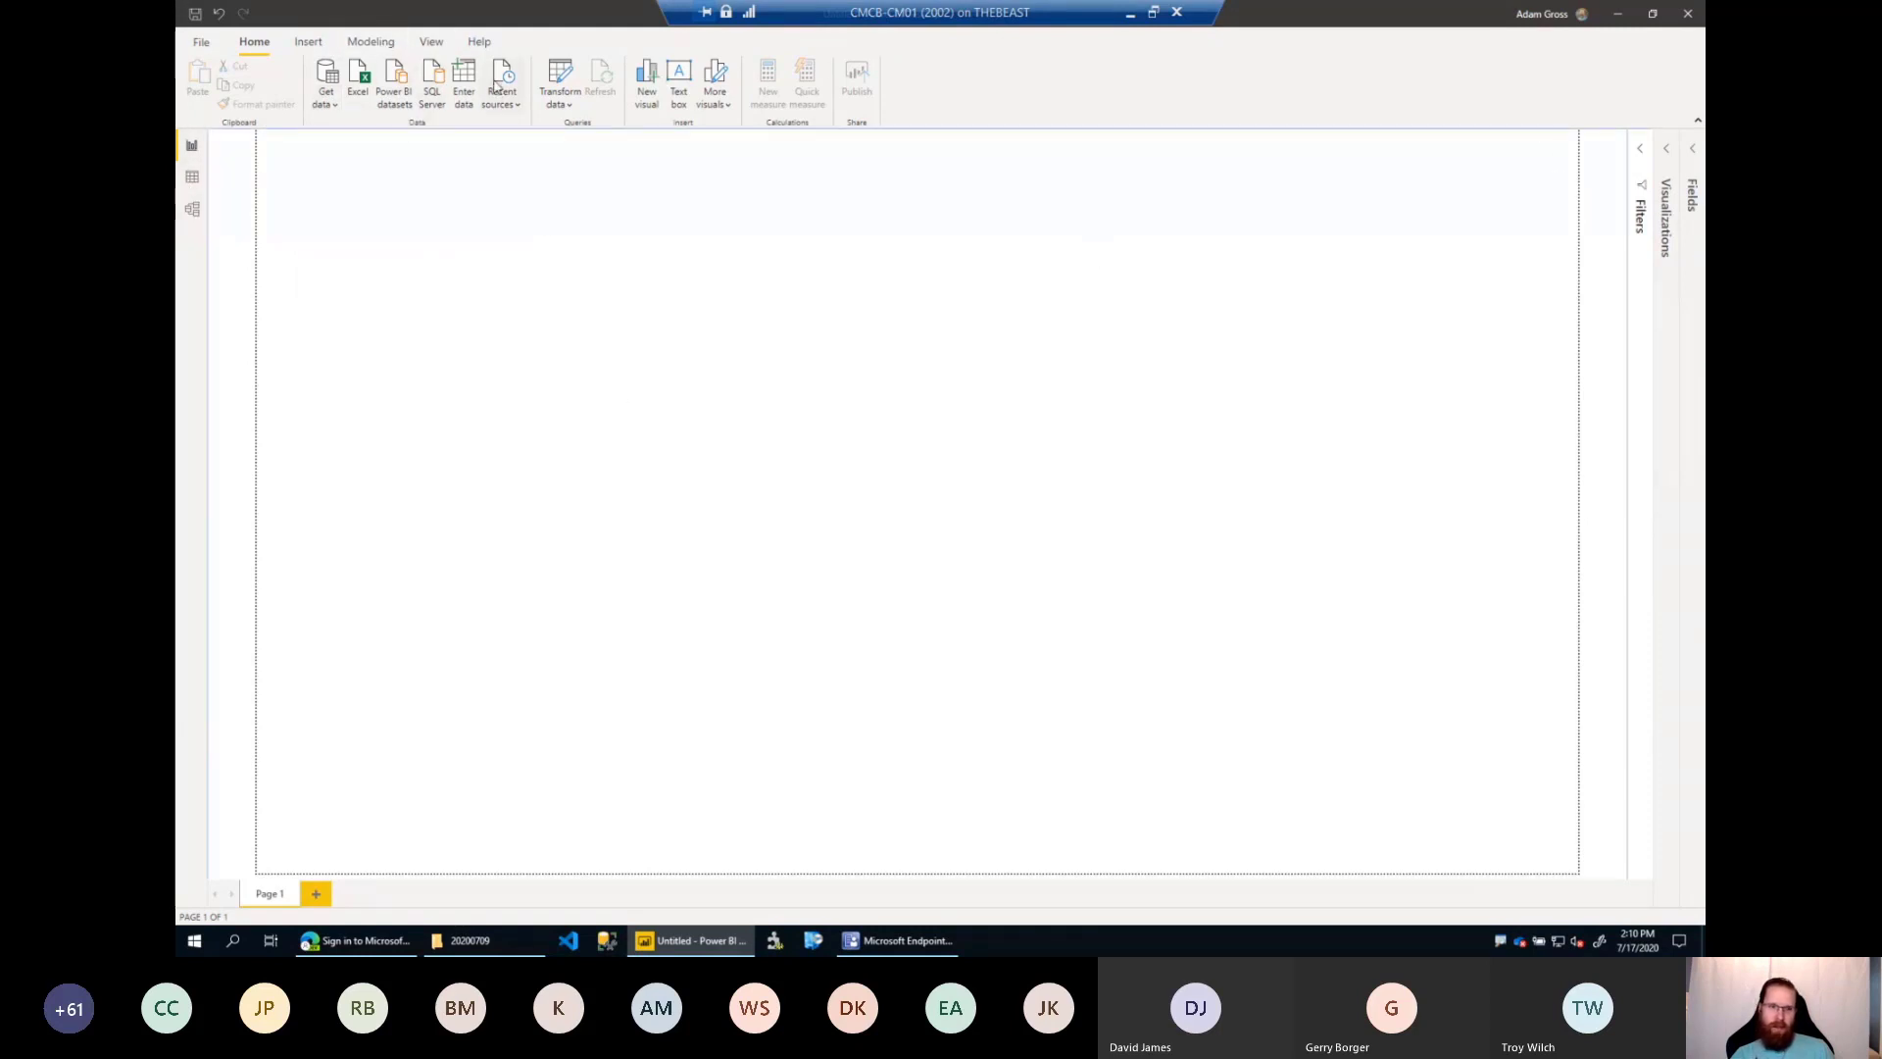
pyautogui.click(330, 98)
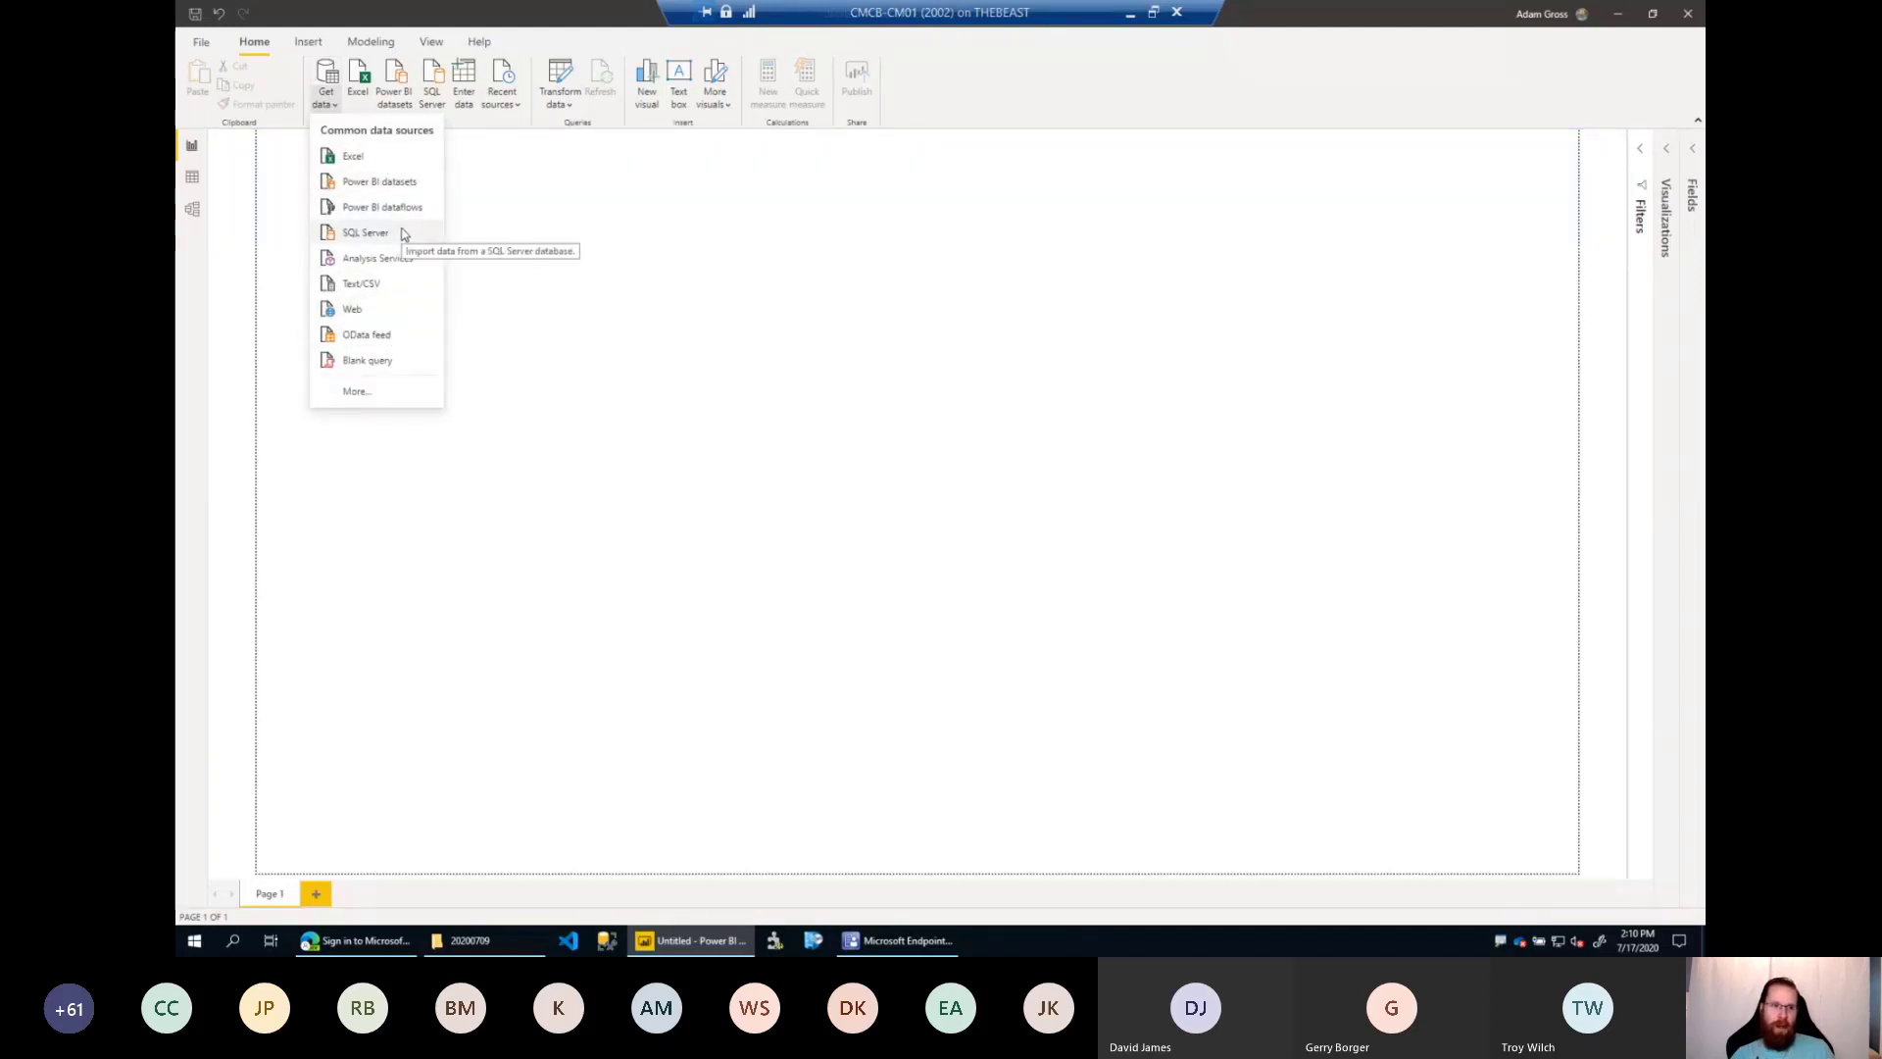
pyautogui.click(565, 104)
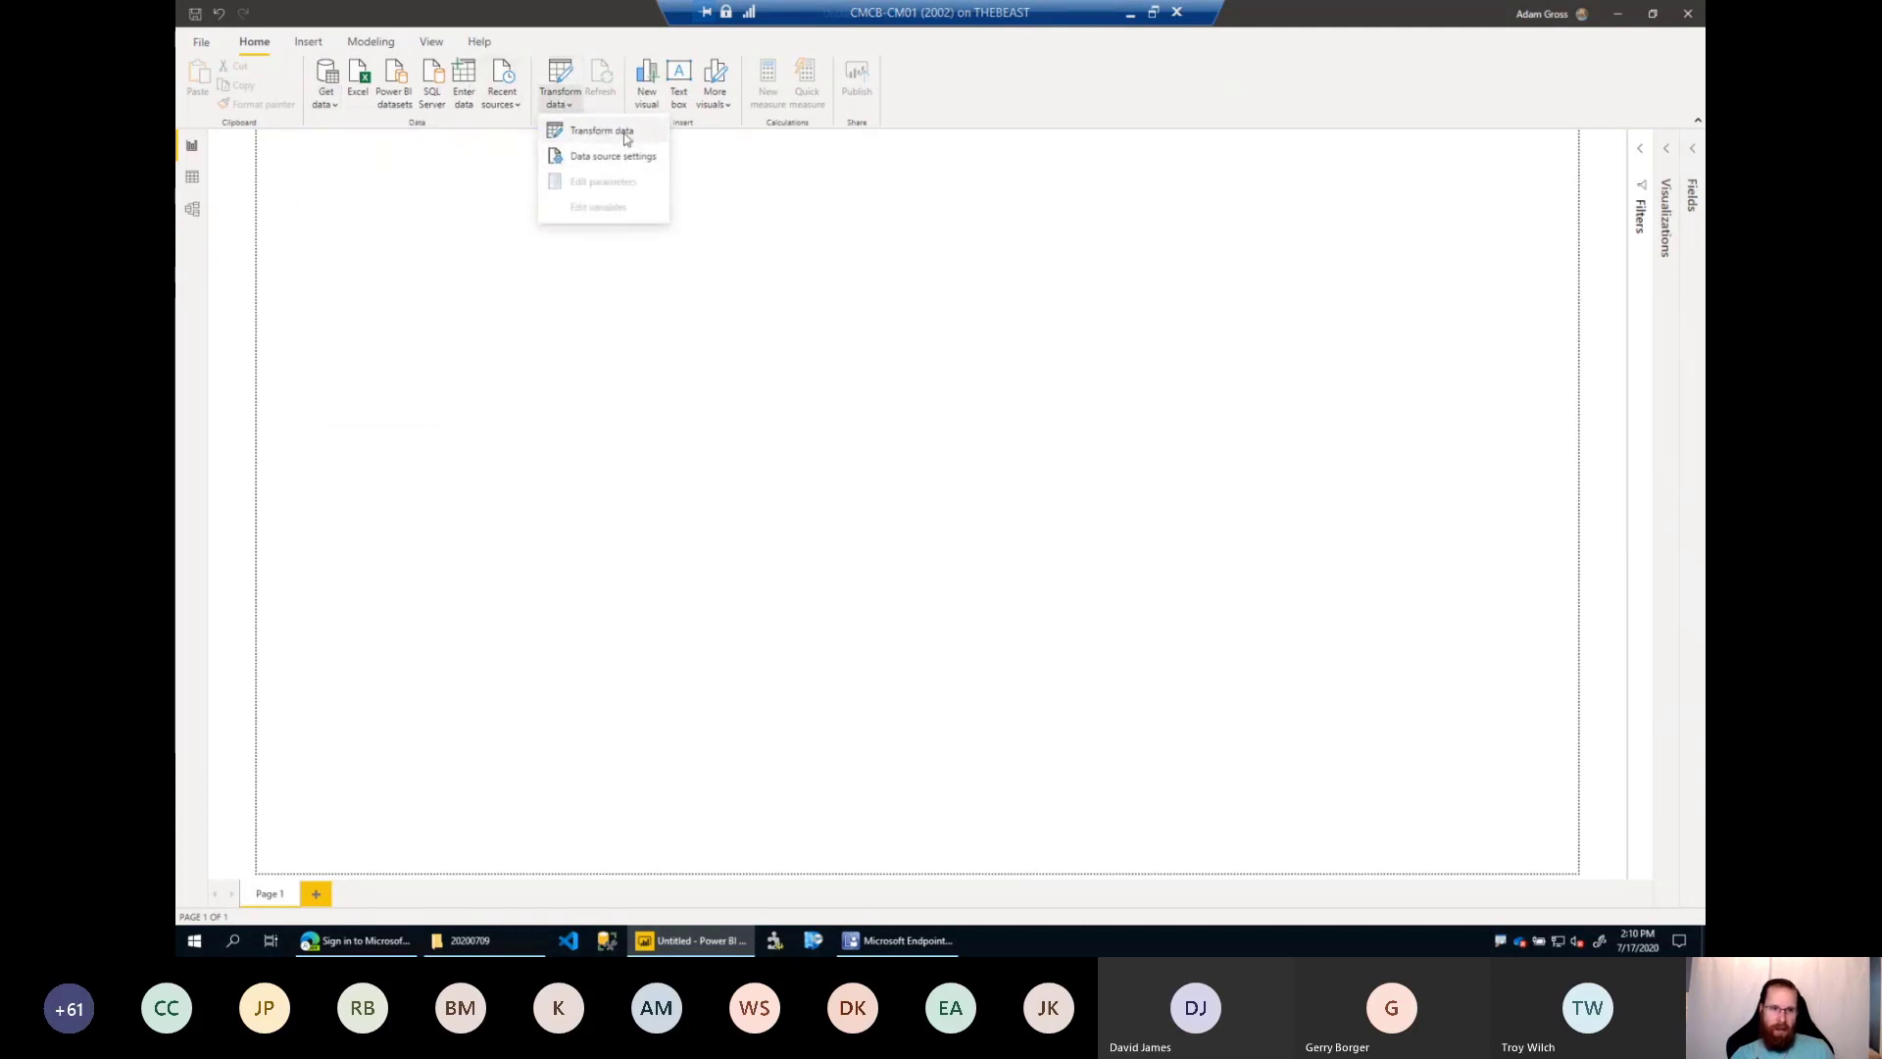
pyautogui.click(623, 132)
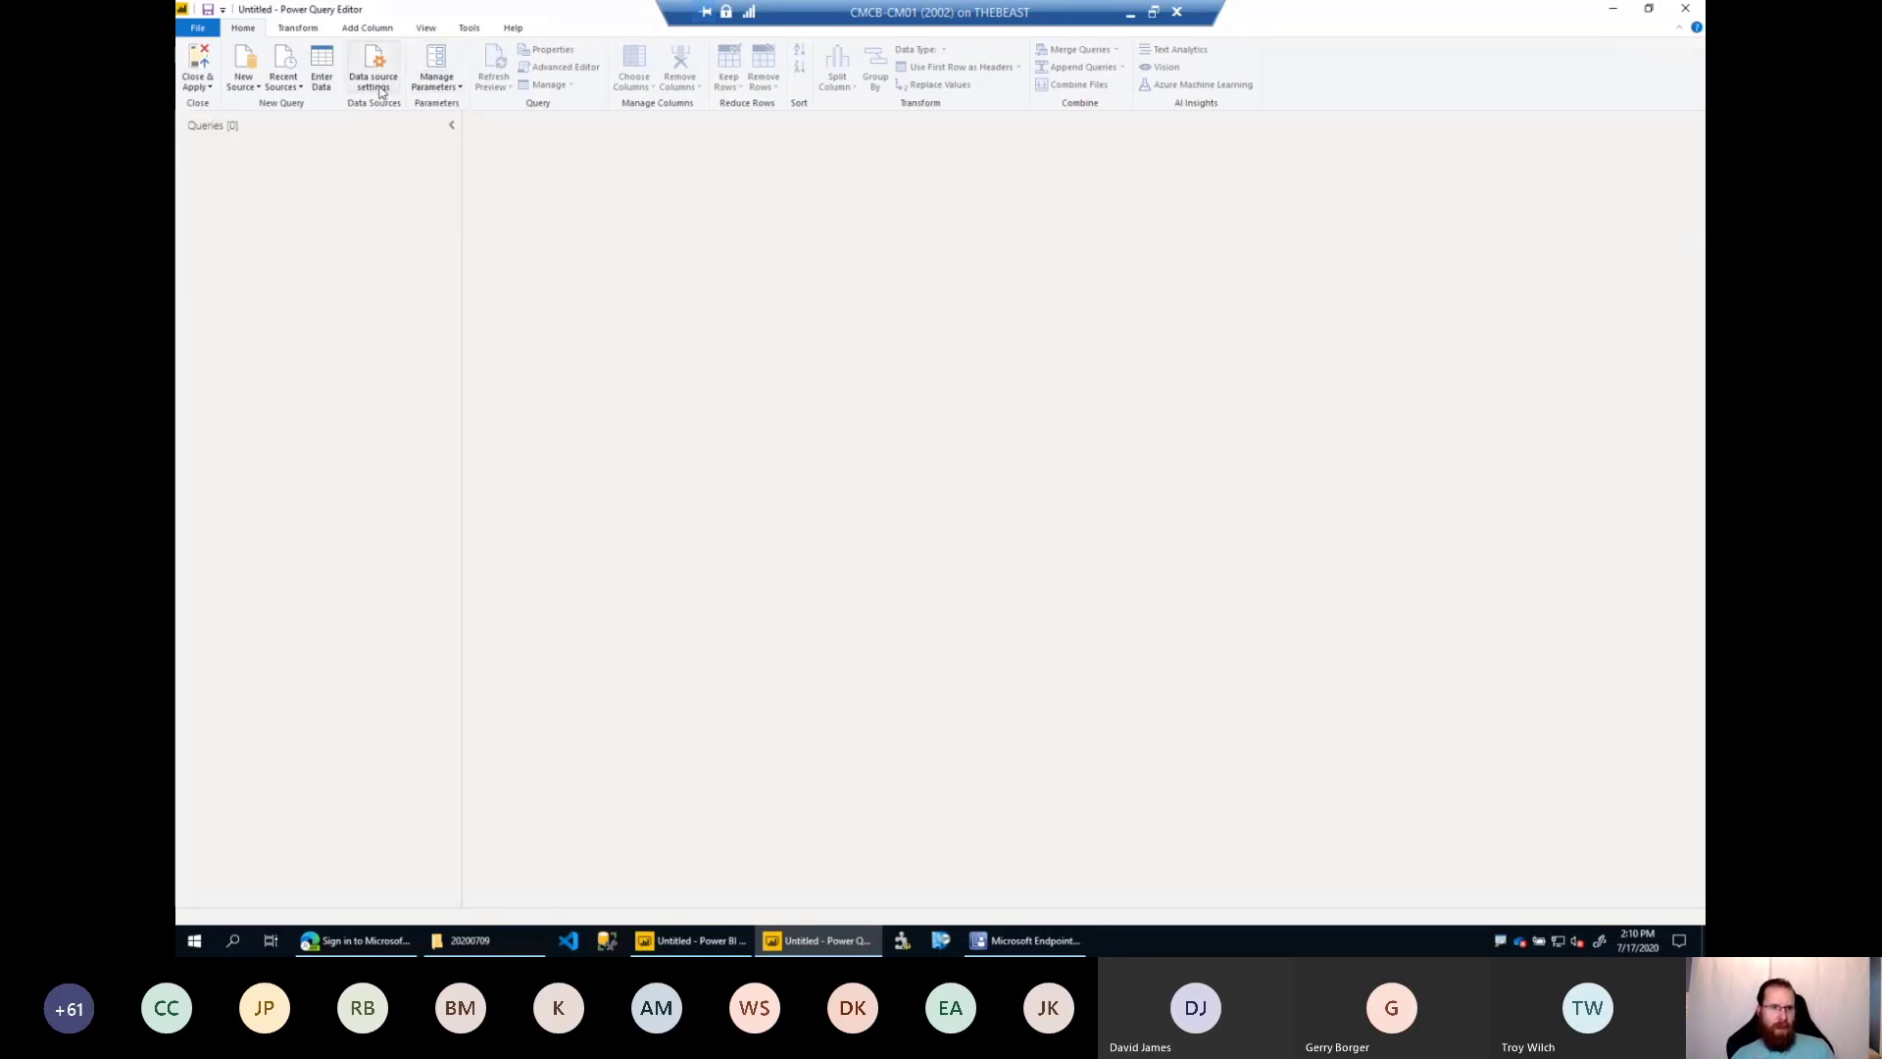
# Start a new SQL Server source and define a parameter named Server with the current value CM01.asd.net.
pyautogui.click(254, 86)
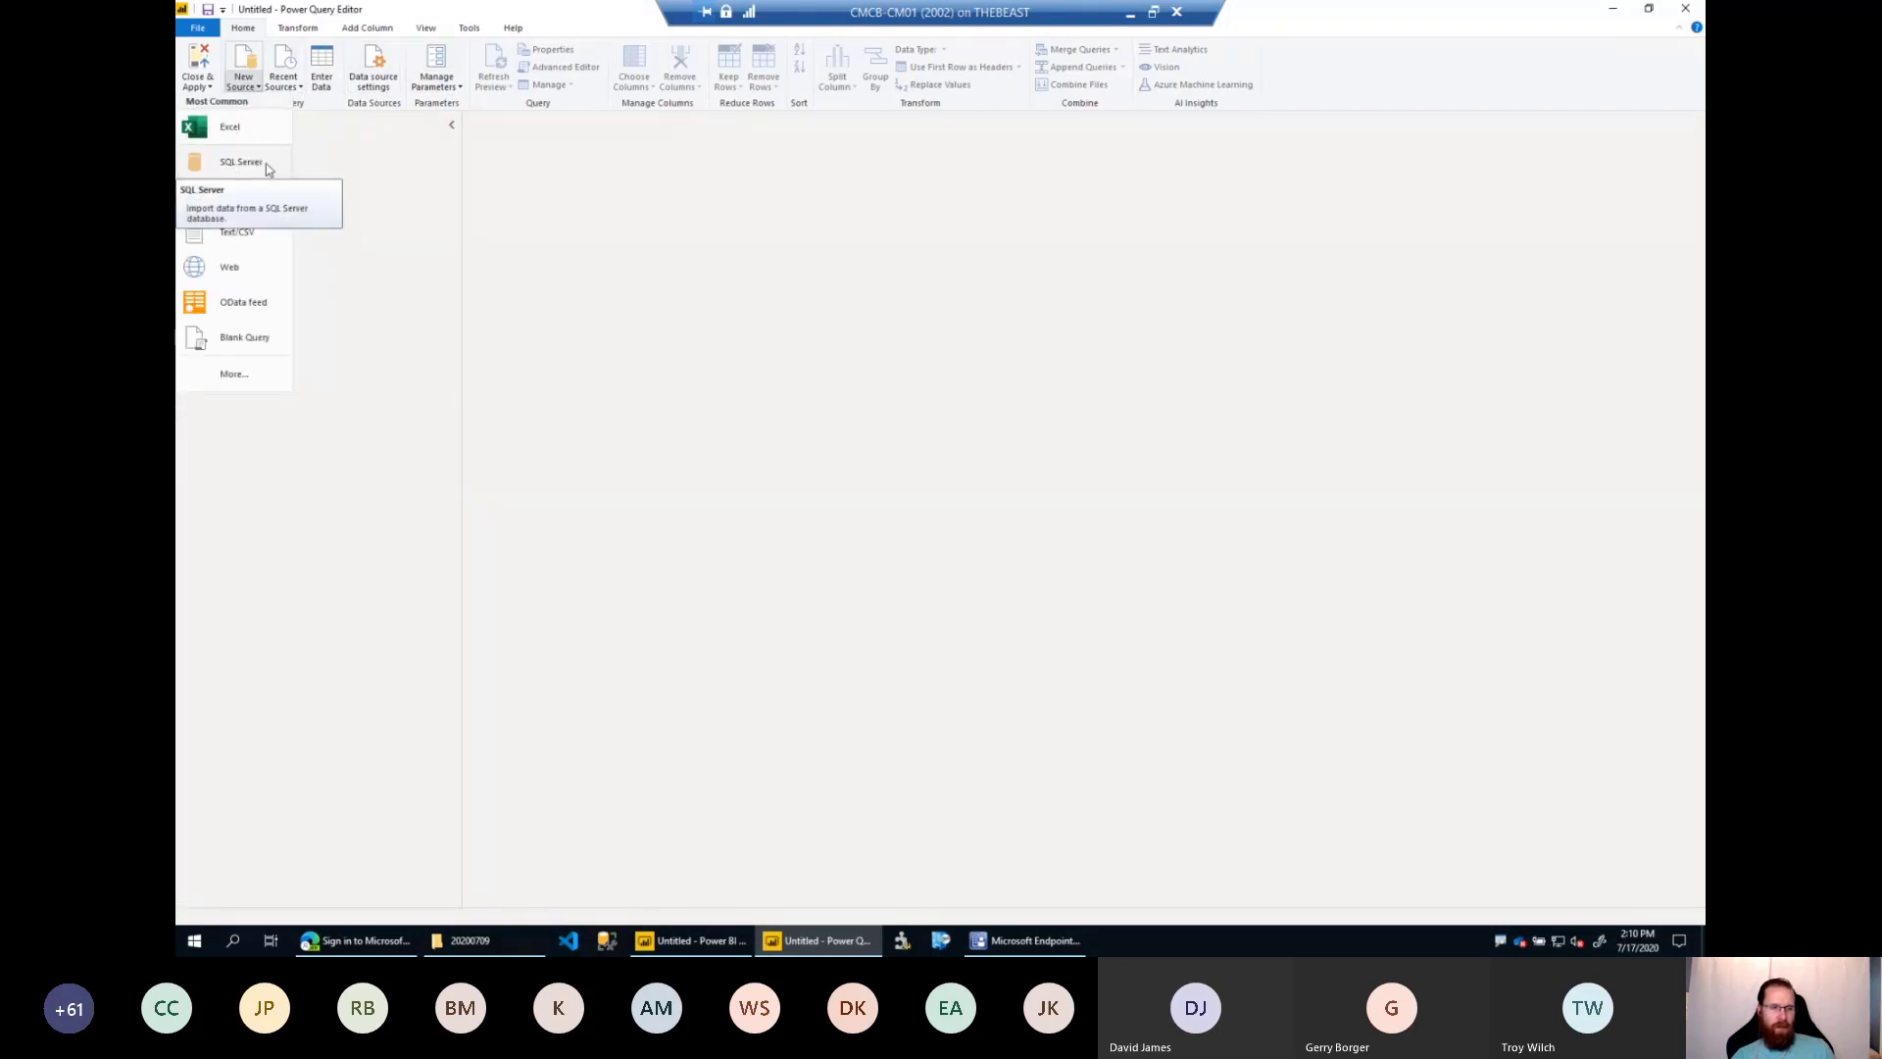
pyautogui.click(257, 164)
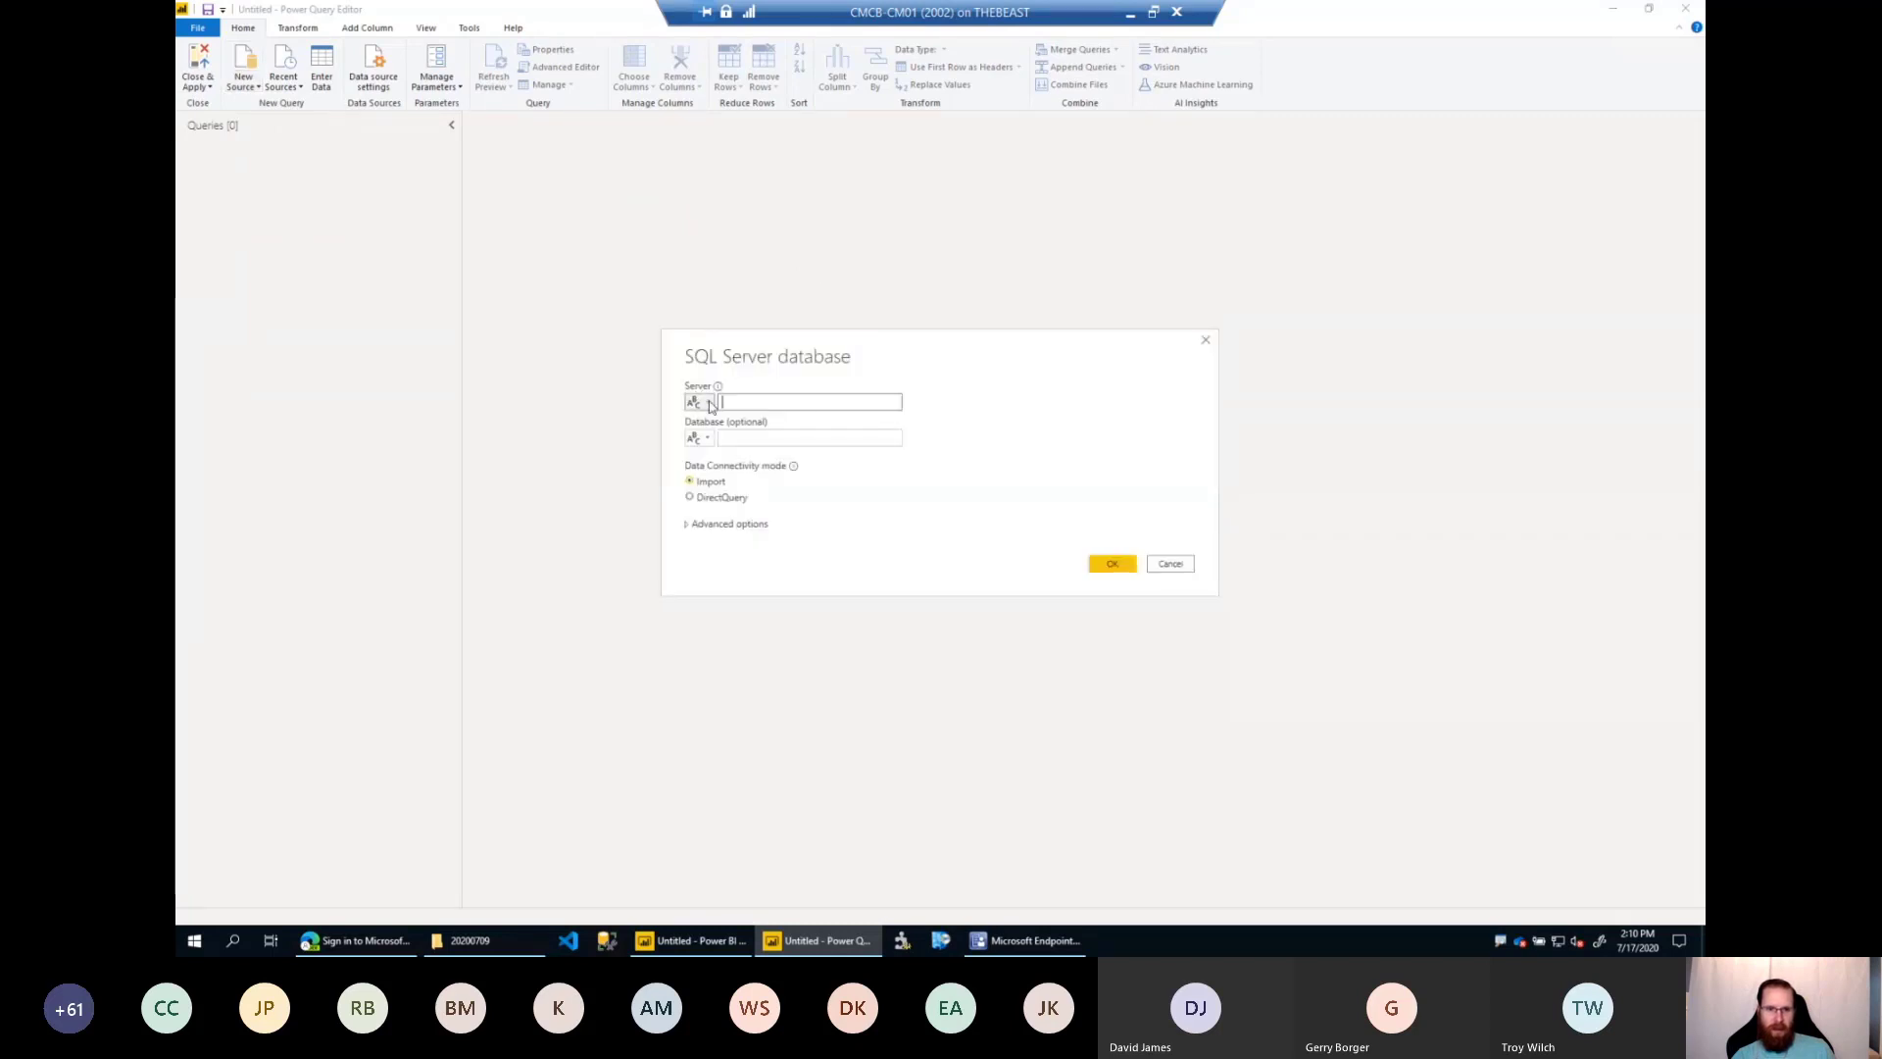
pyautogui.click(707, 403)
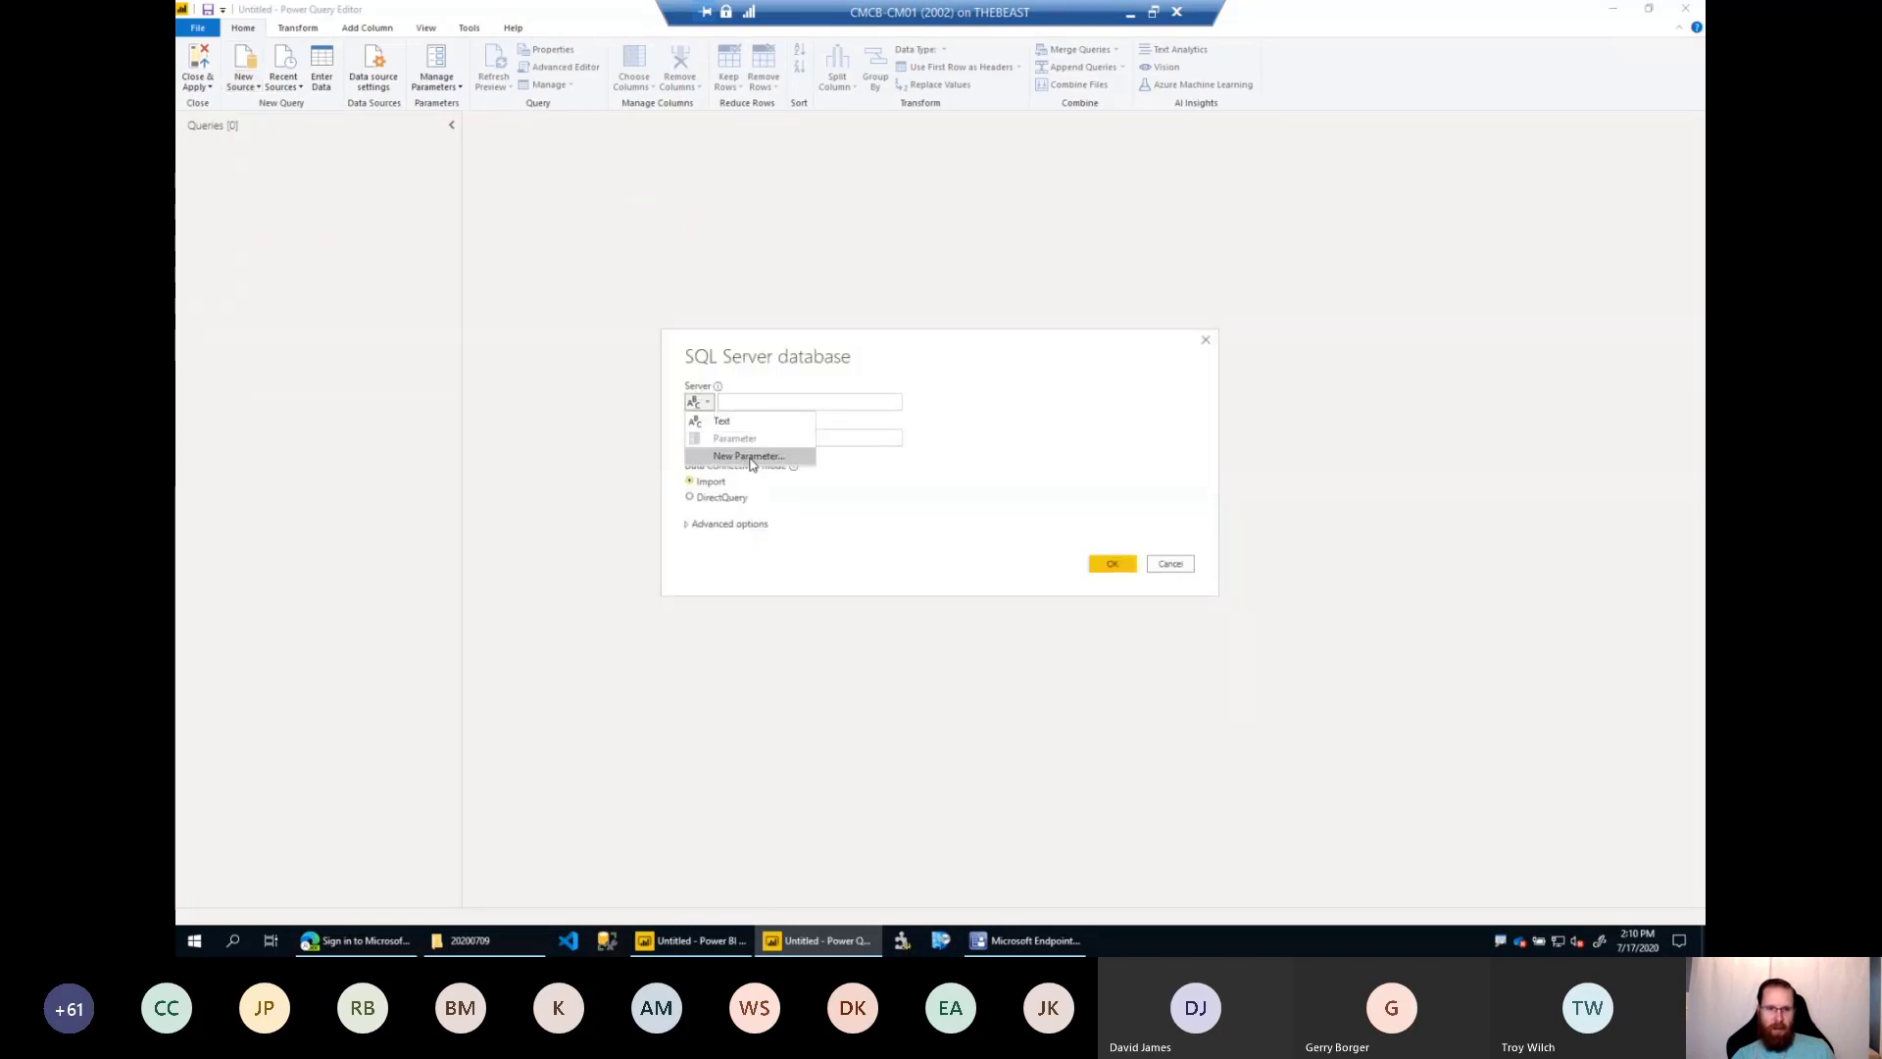
pyautogui.click(749, 457)
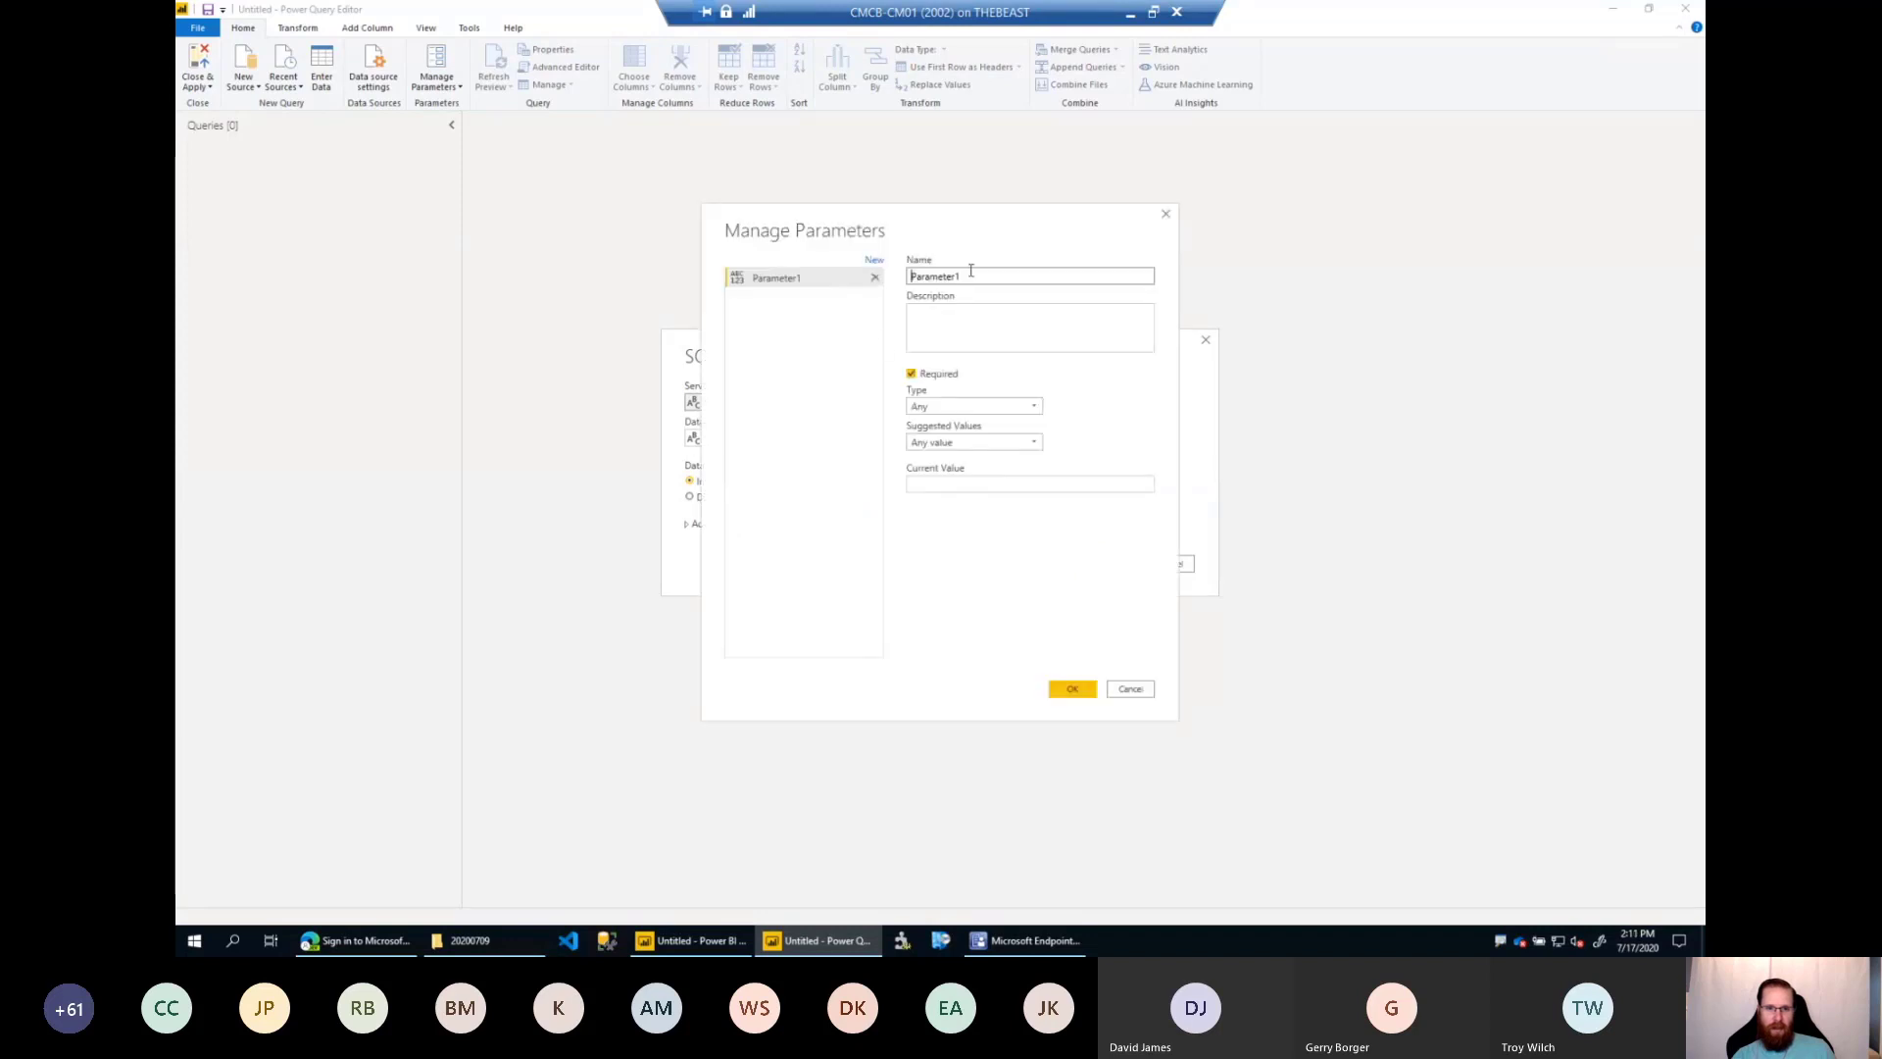
pyautogui.write('Server')
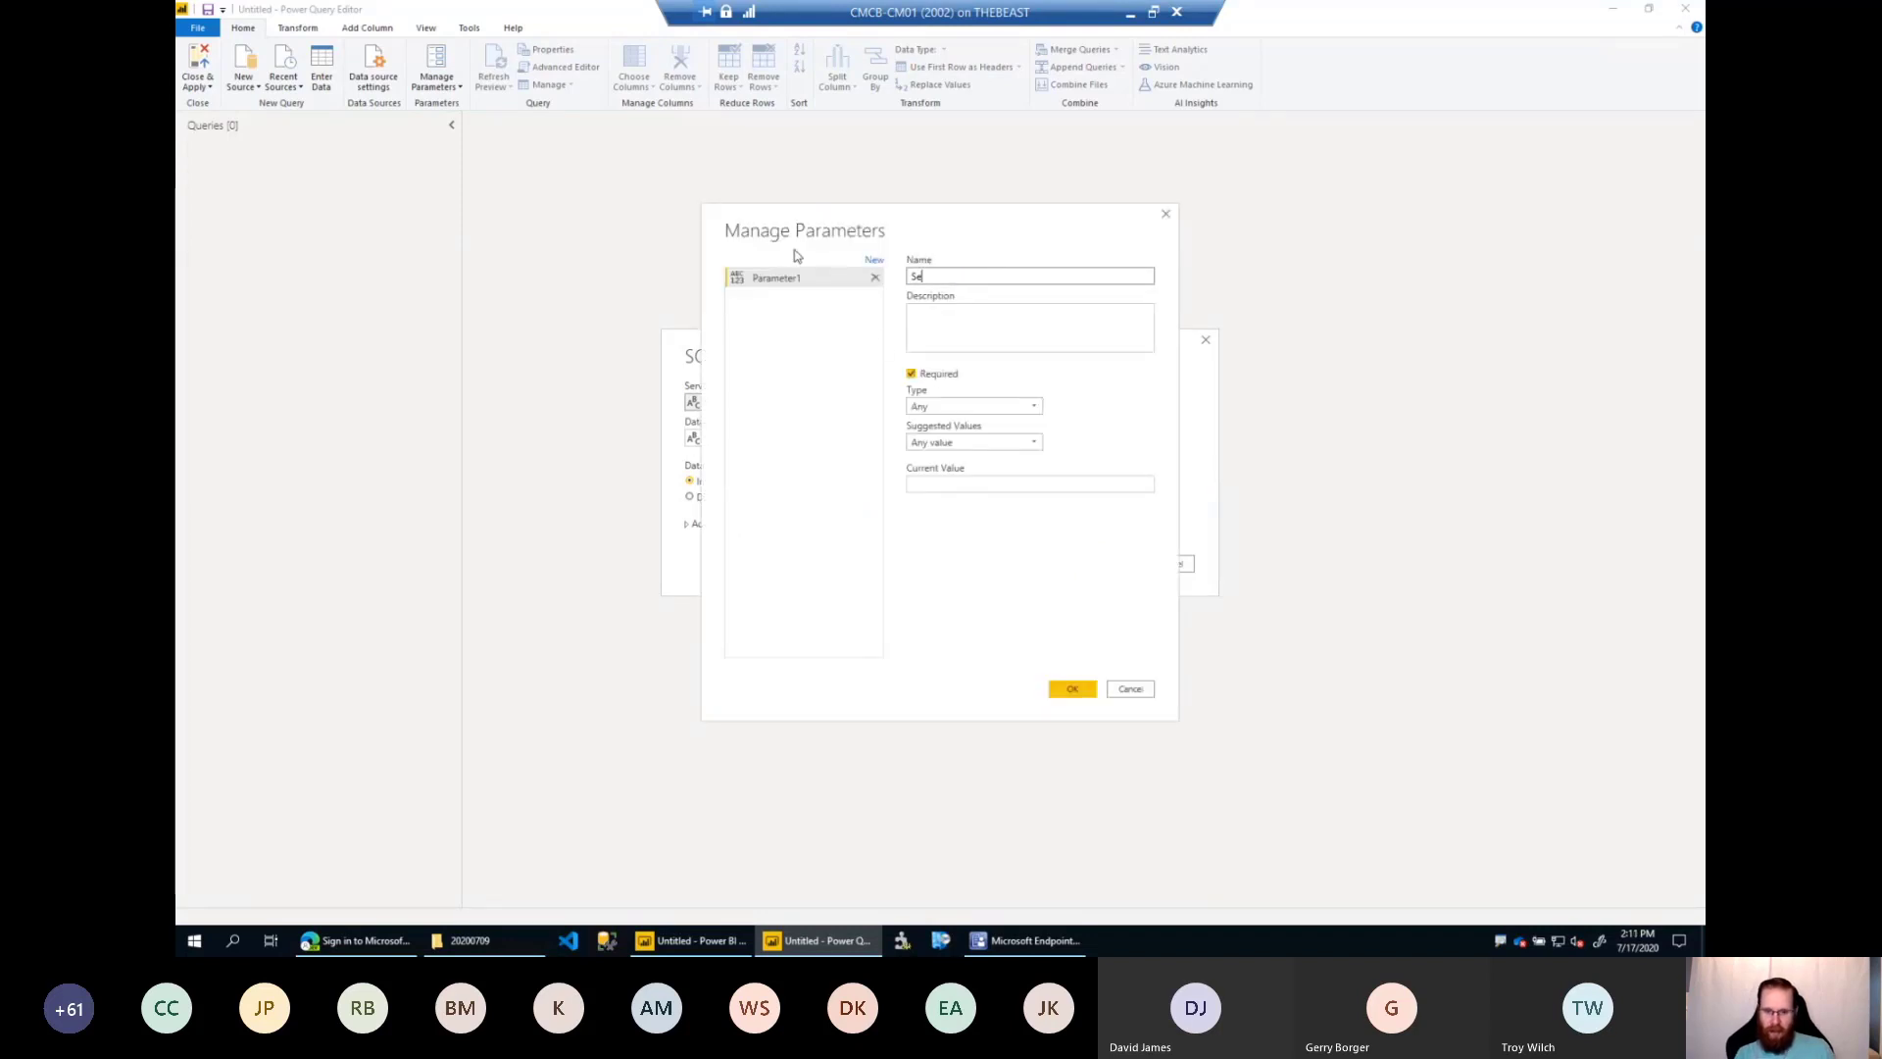
pyautogui.click(907, 483)
pyautogui.write('CM01.')
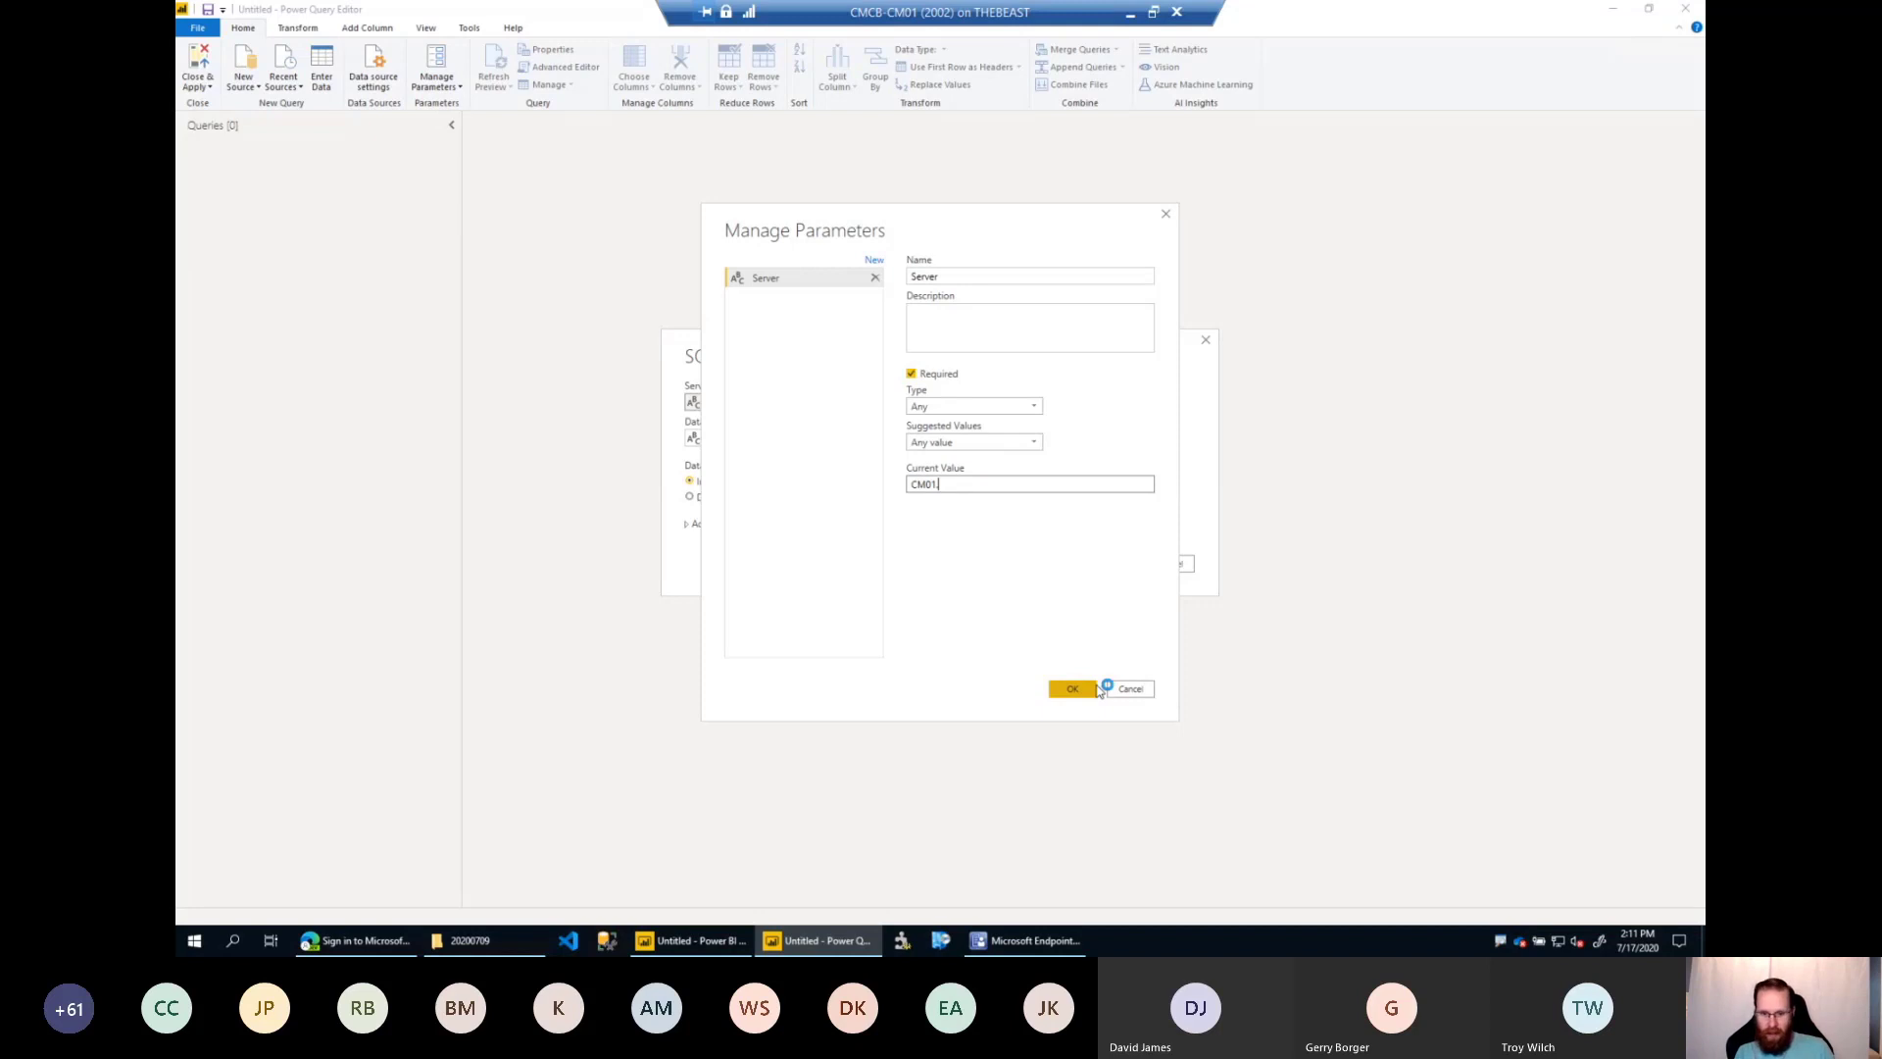
pyautogui.write('ast.net')
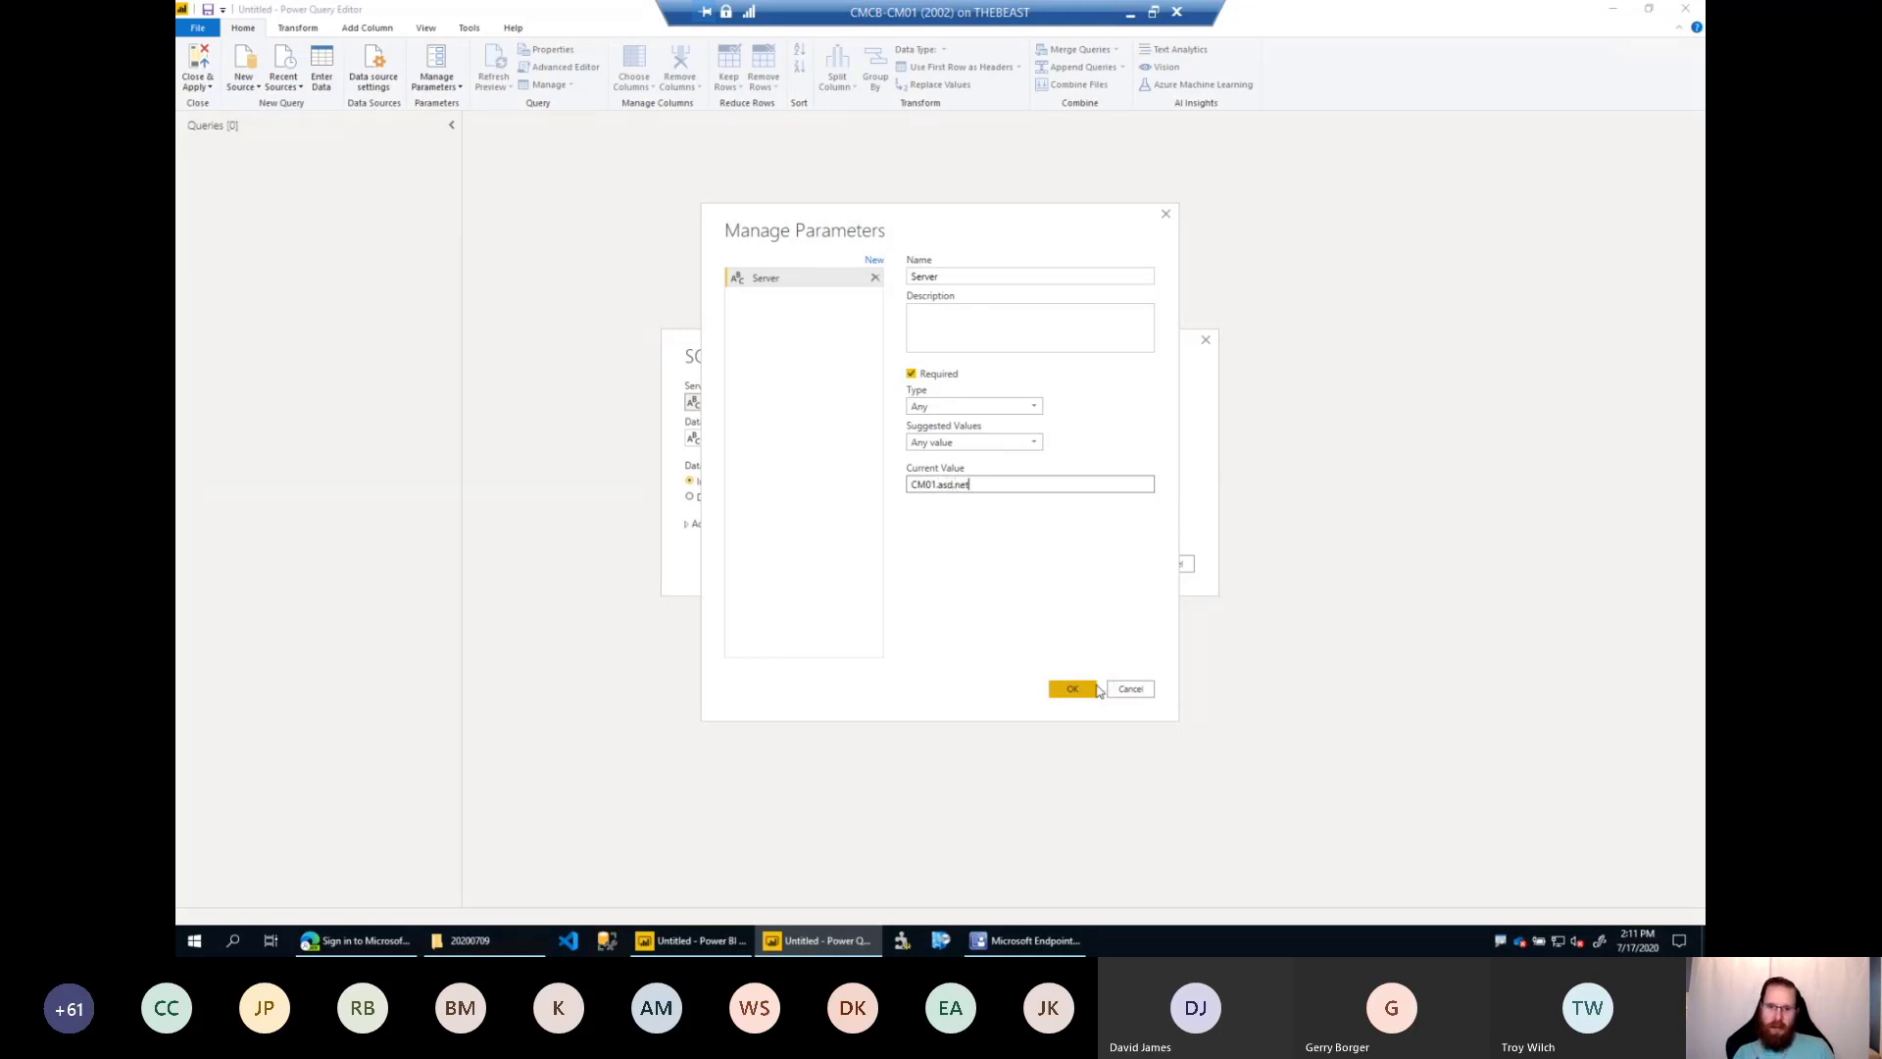
# Add a second parameter named DB with the current value CM_PS1 and save both parameters.
pyautogui.click(874, 261)
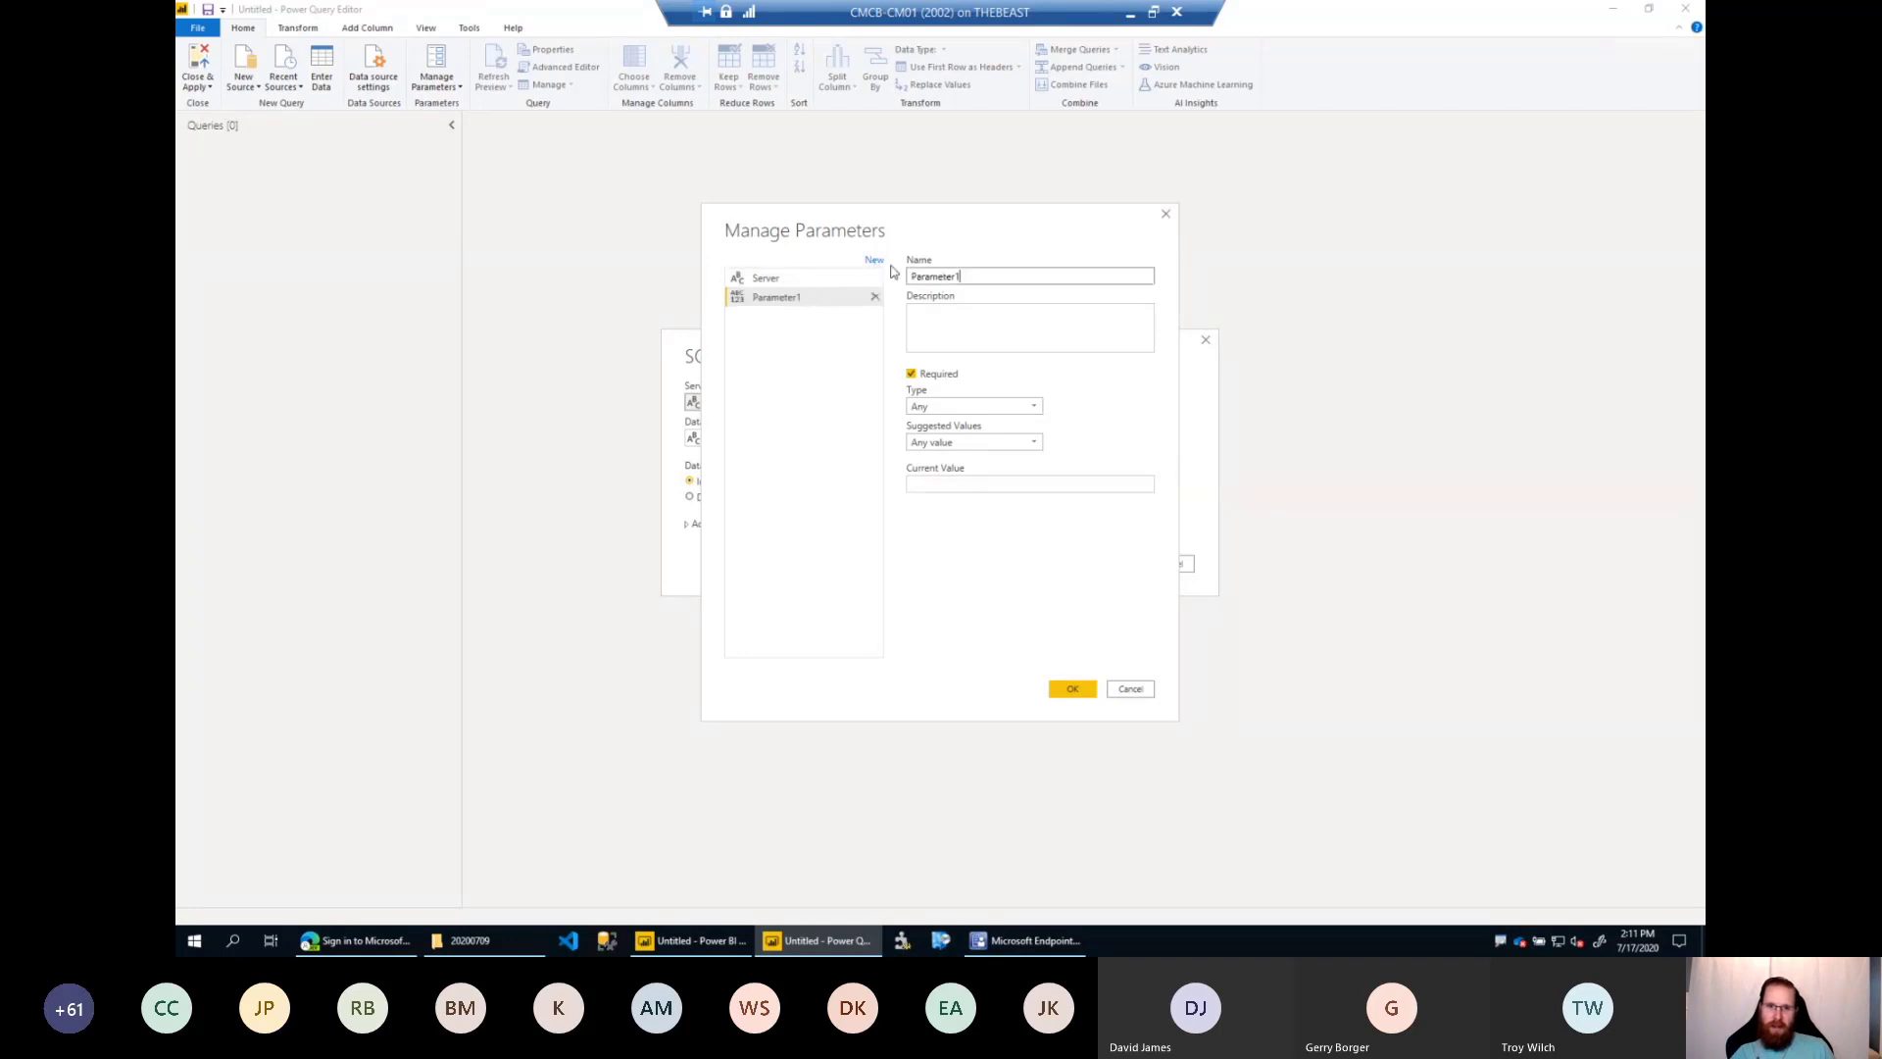
pyautogui.doubleClick(949, 276)
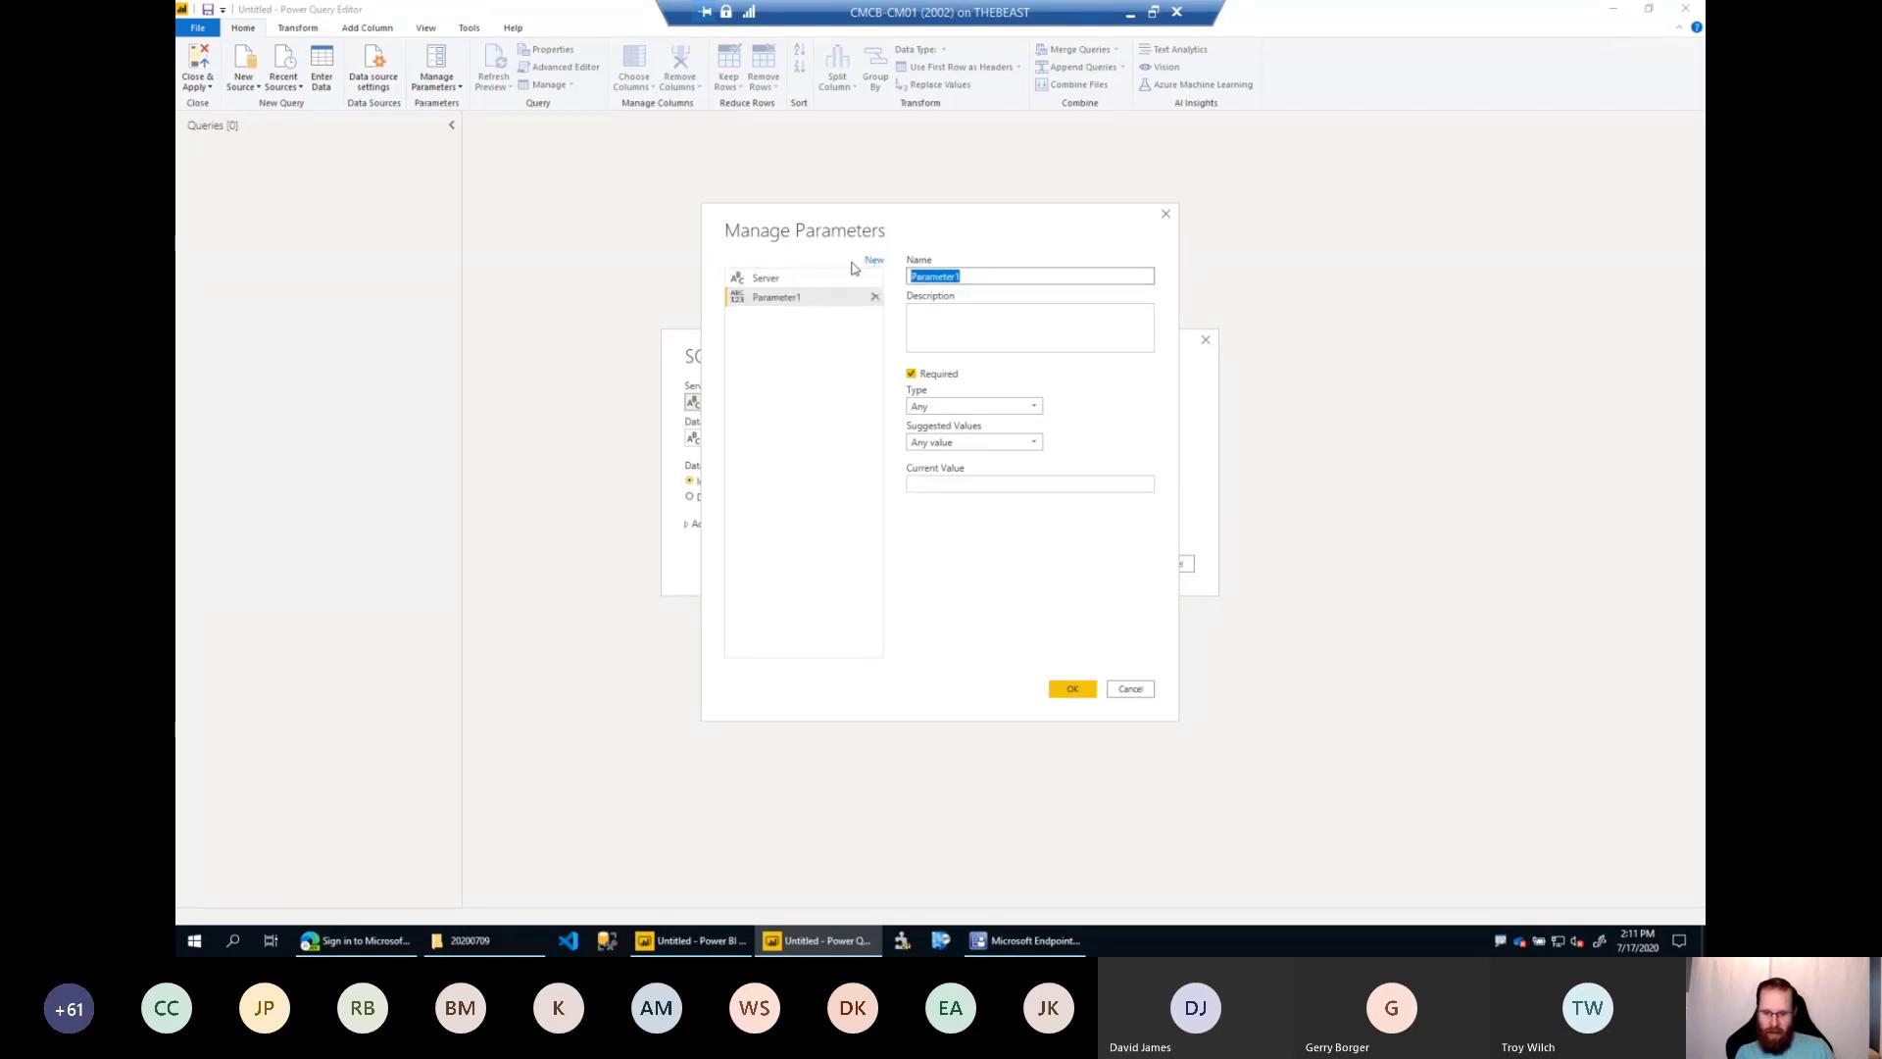
pyautogui.write('DB')
pyautogui.click(970, 483)
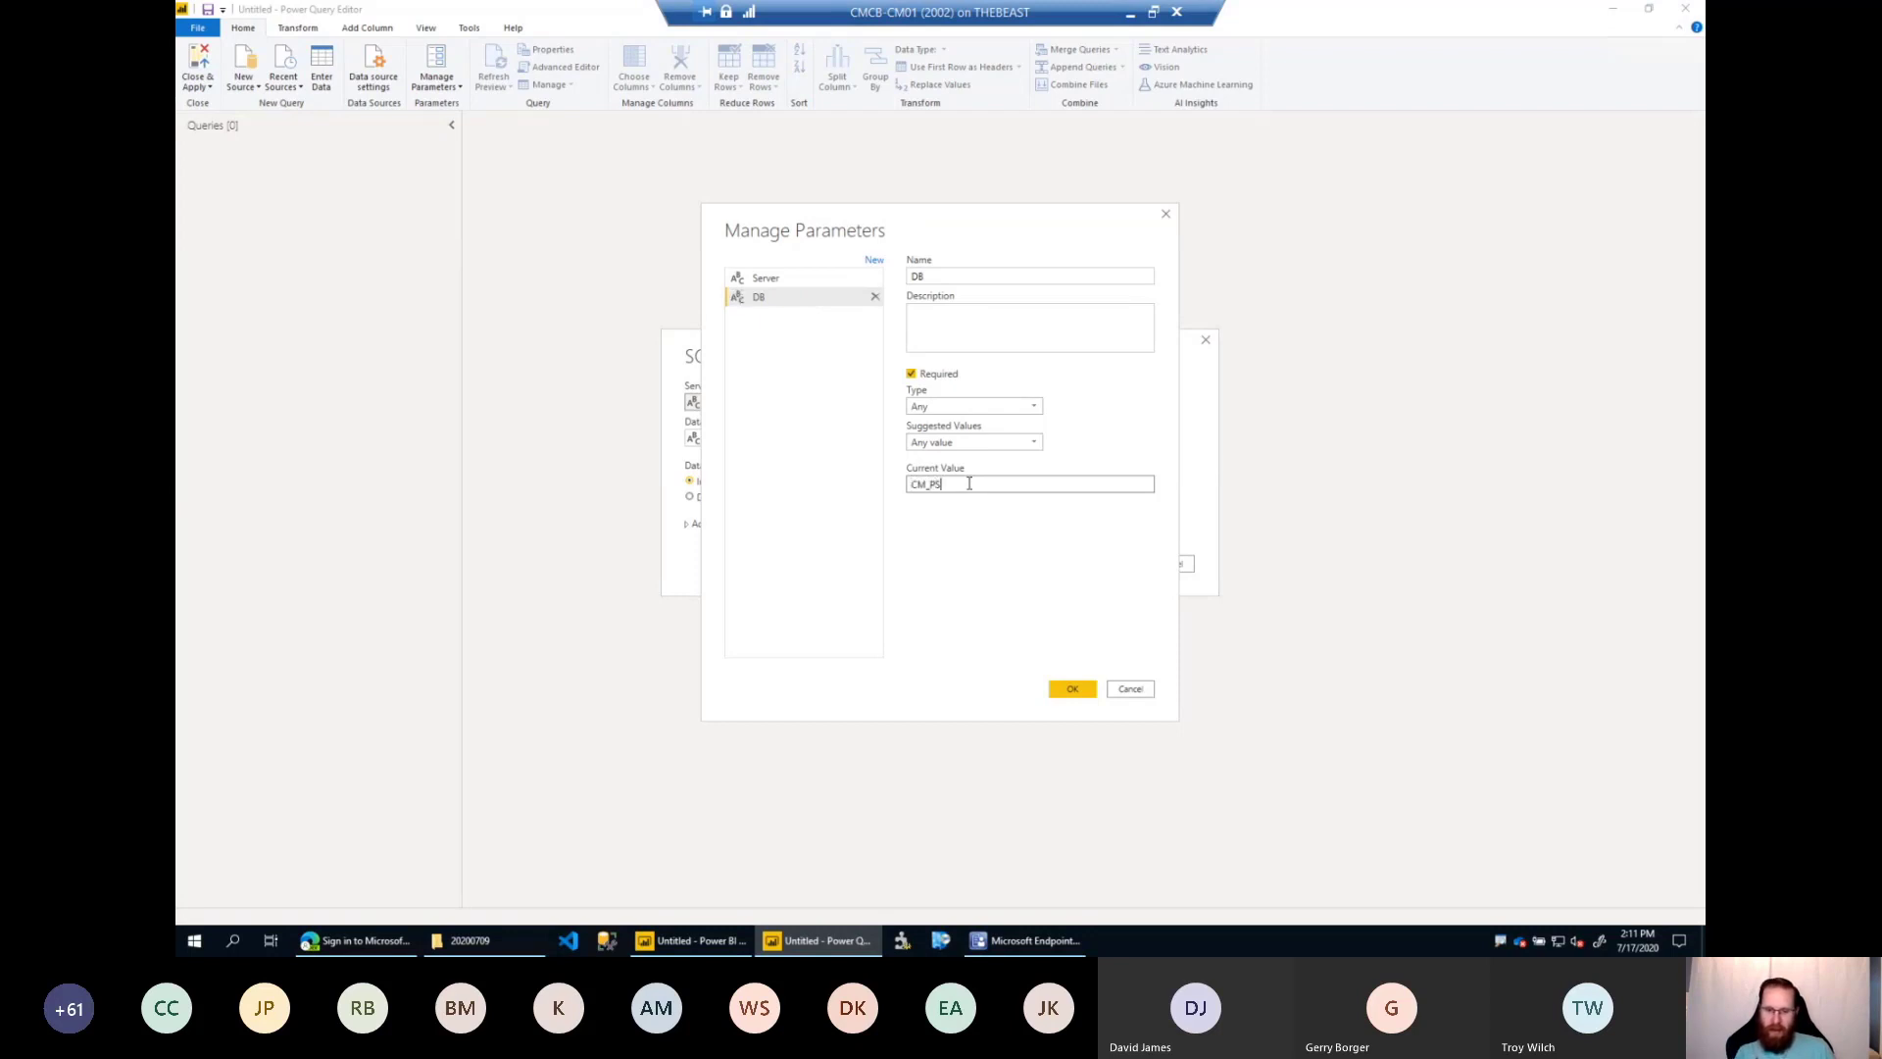
pyautogui.click(1048, 331)
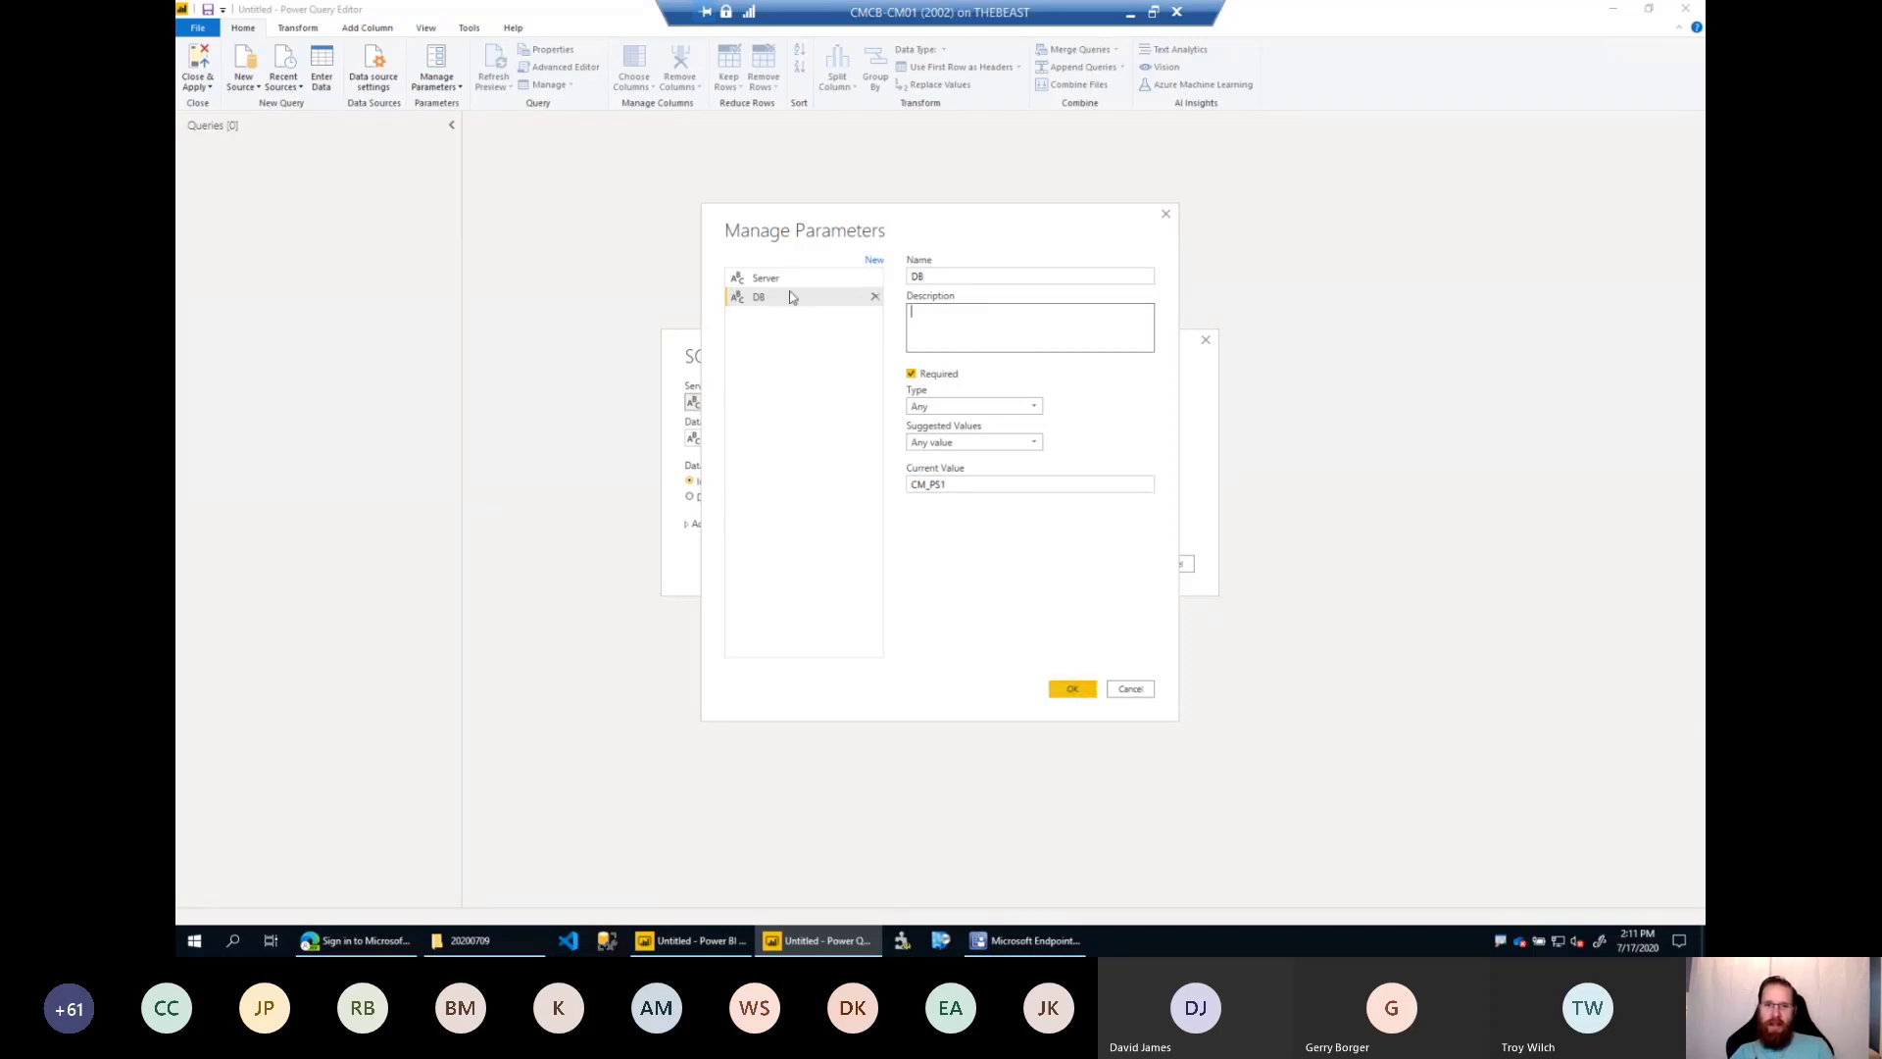
pyautogui.click(774, 297)
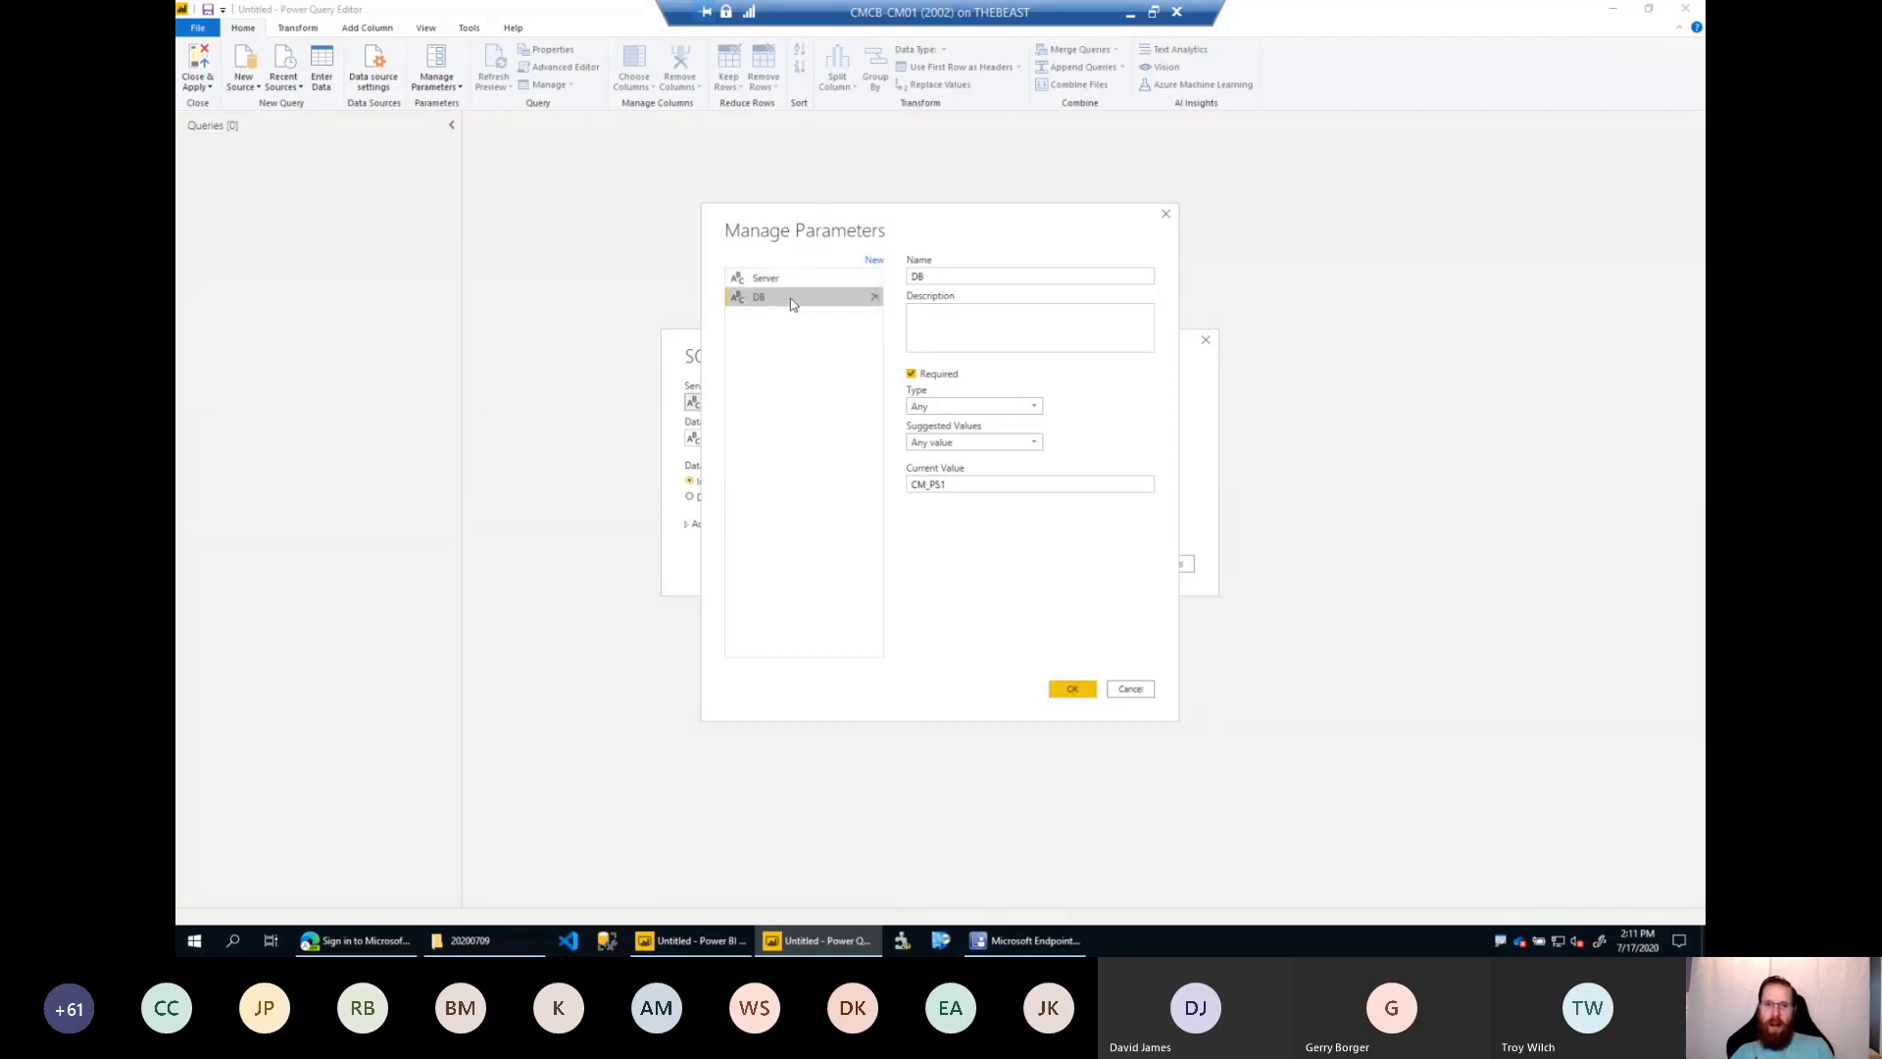
pyautogui.click(1075, 688)
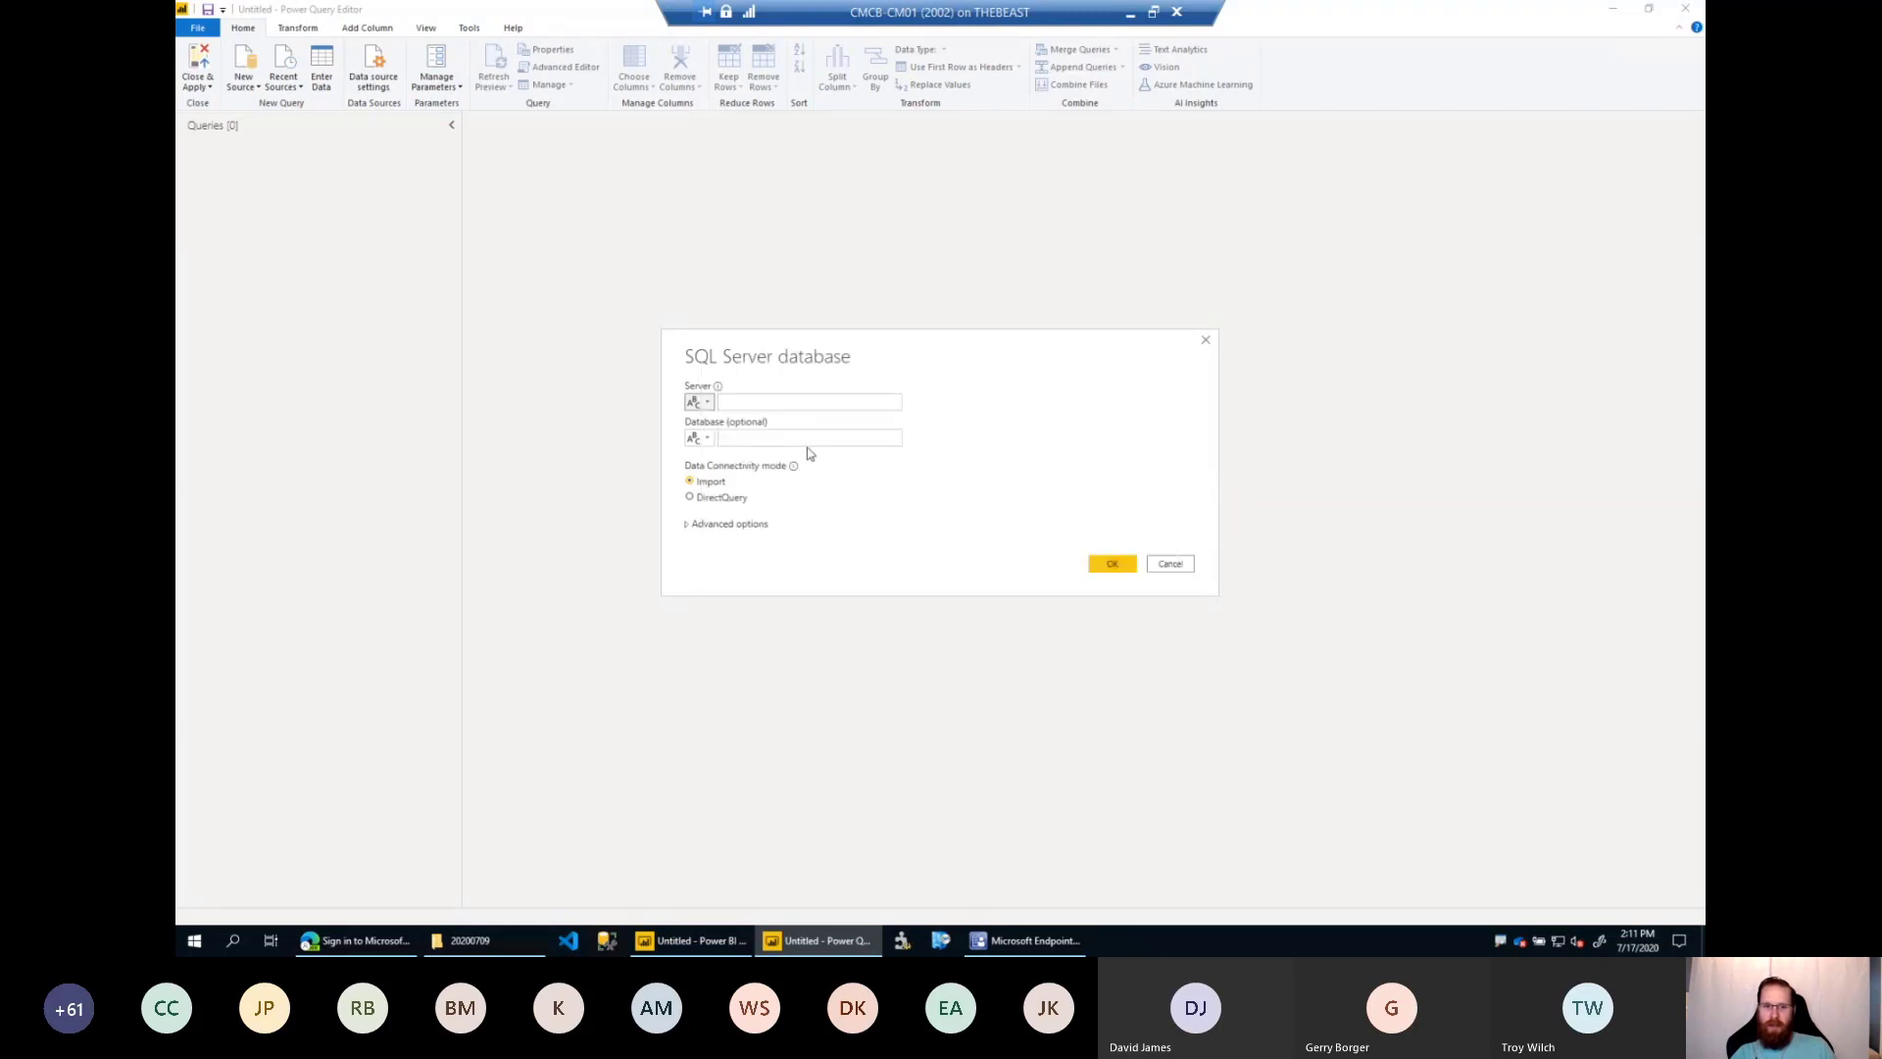
# Assign the Server parameter as the SQL connection's server and the DB parameter as its database.
pyautogui.click(711, 403)
pyautogui.click(741, 402)
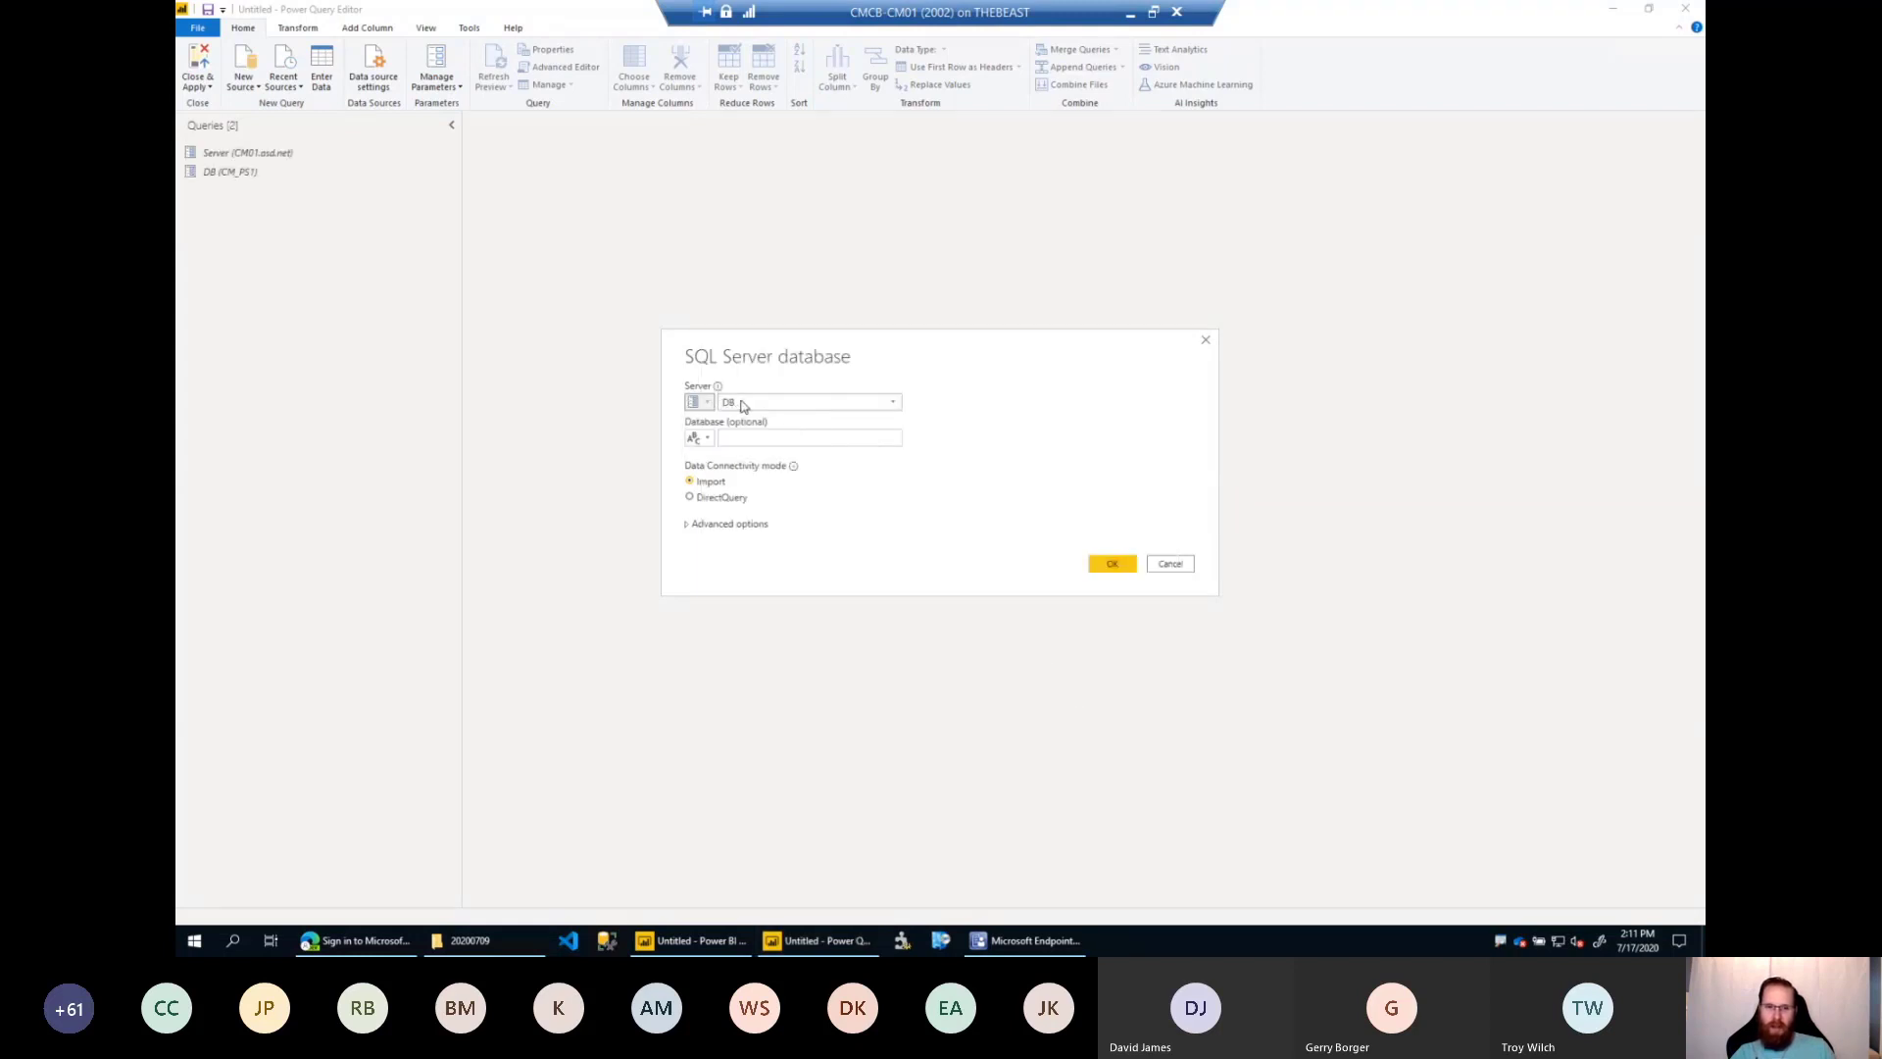
pyautogui.click(749, 429)
pyautogui.click(698, 438)
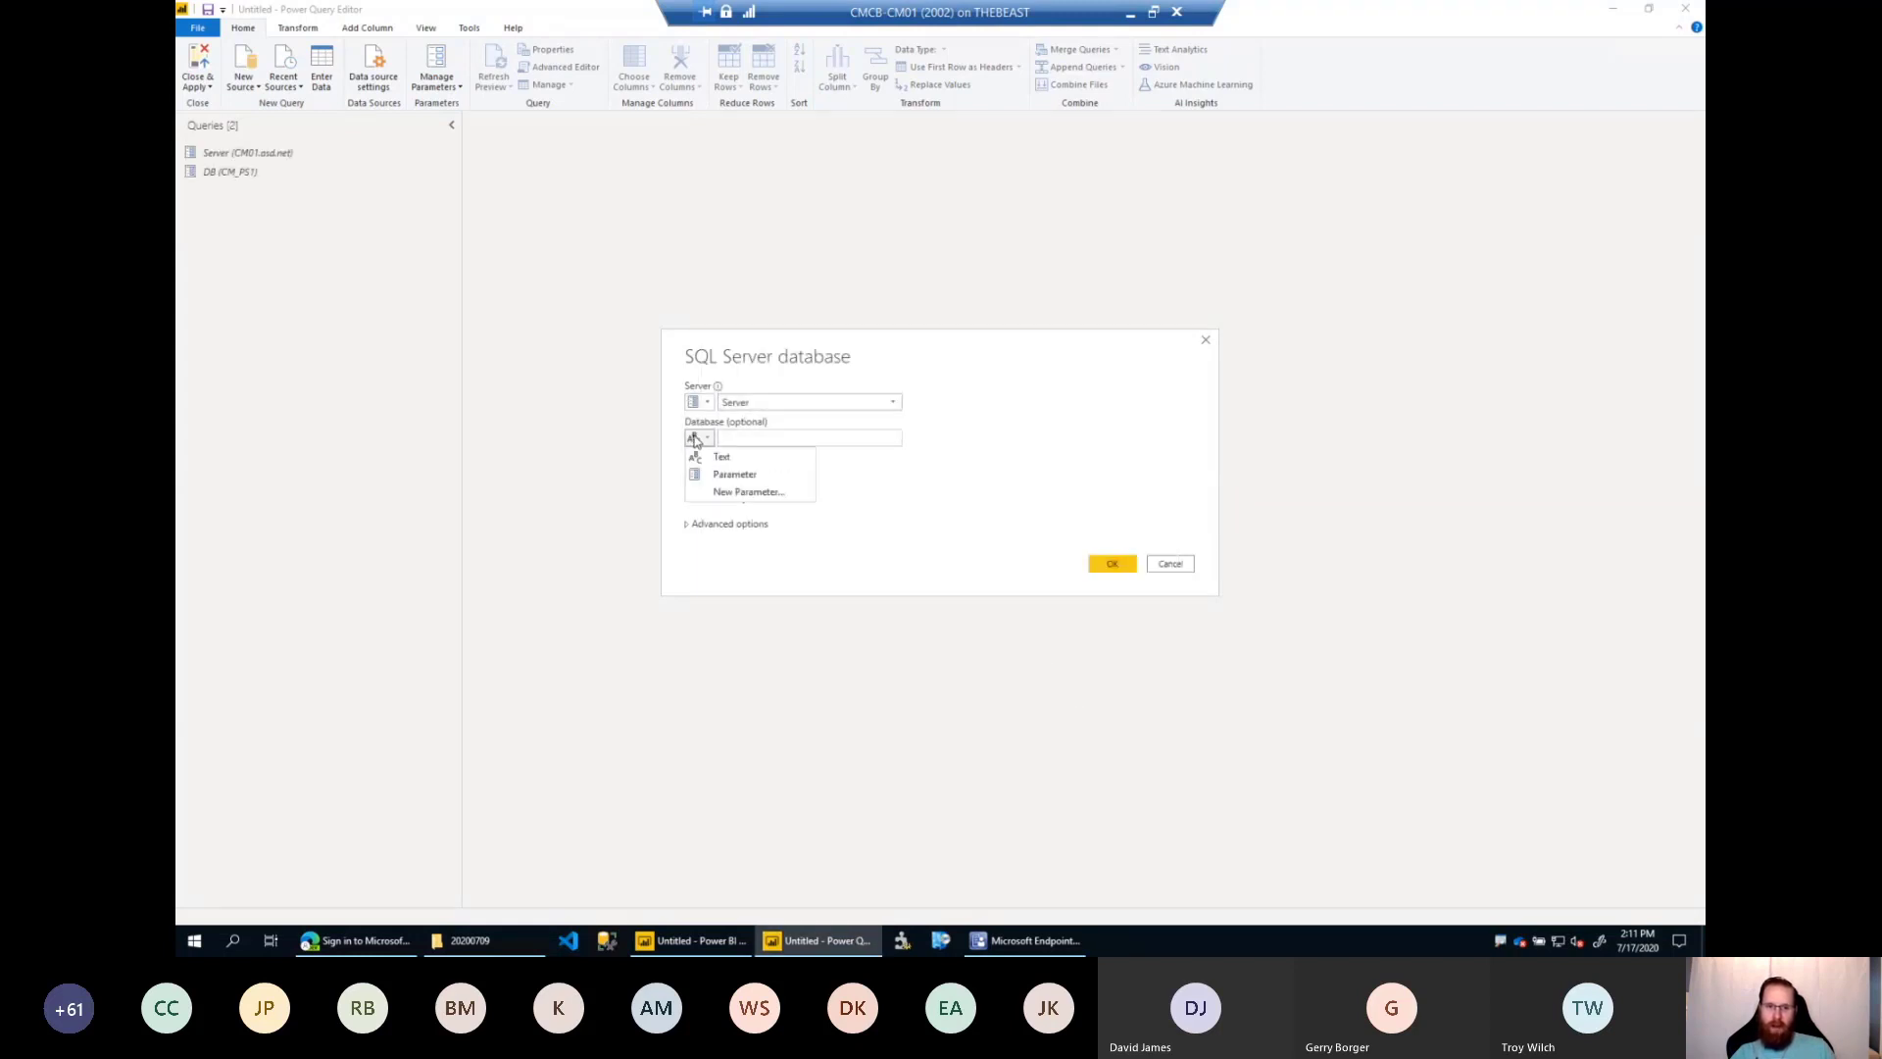
pyautogui.click(736, 475)
pyautogui.click(753, 443)
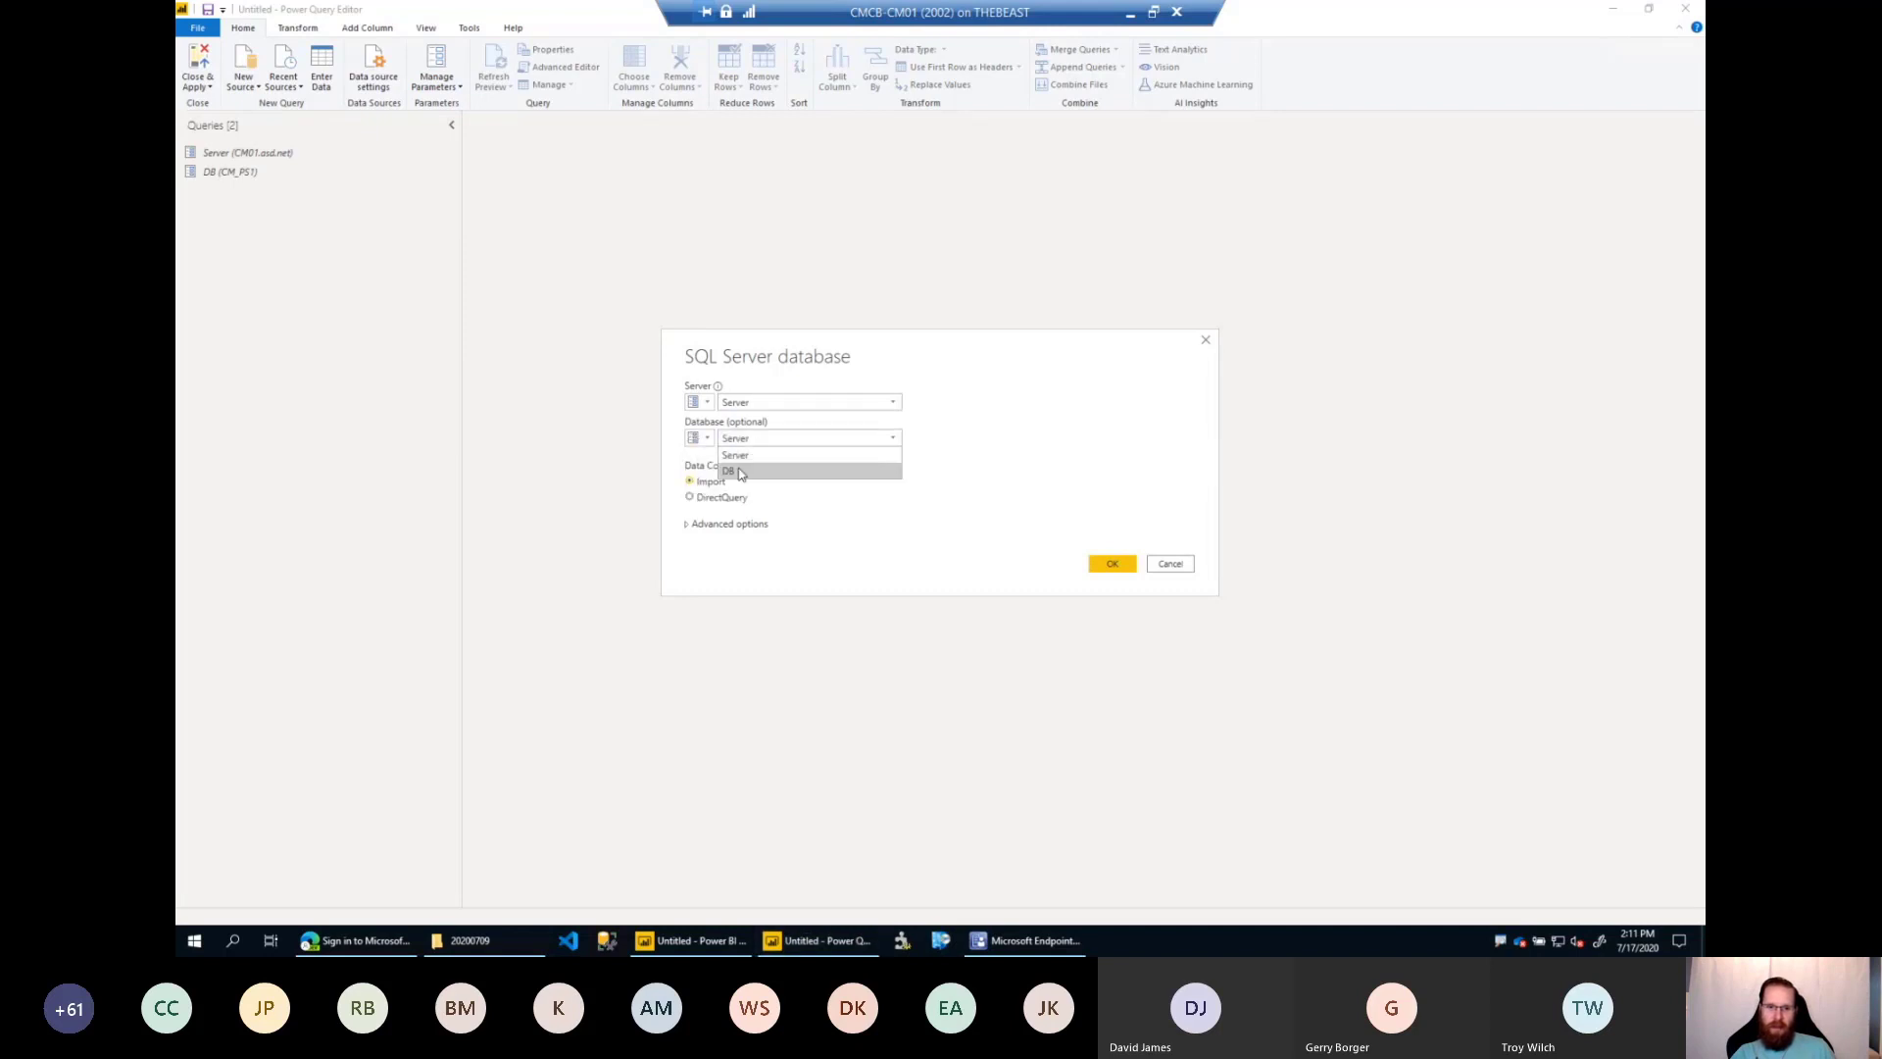
pyautogui.click(741, 476)
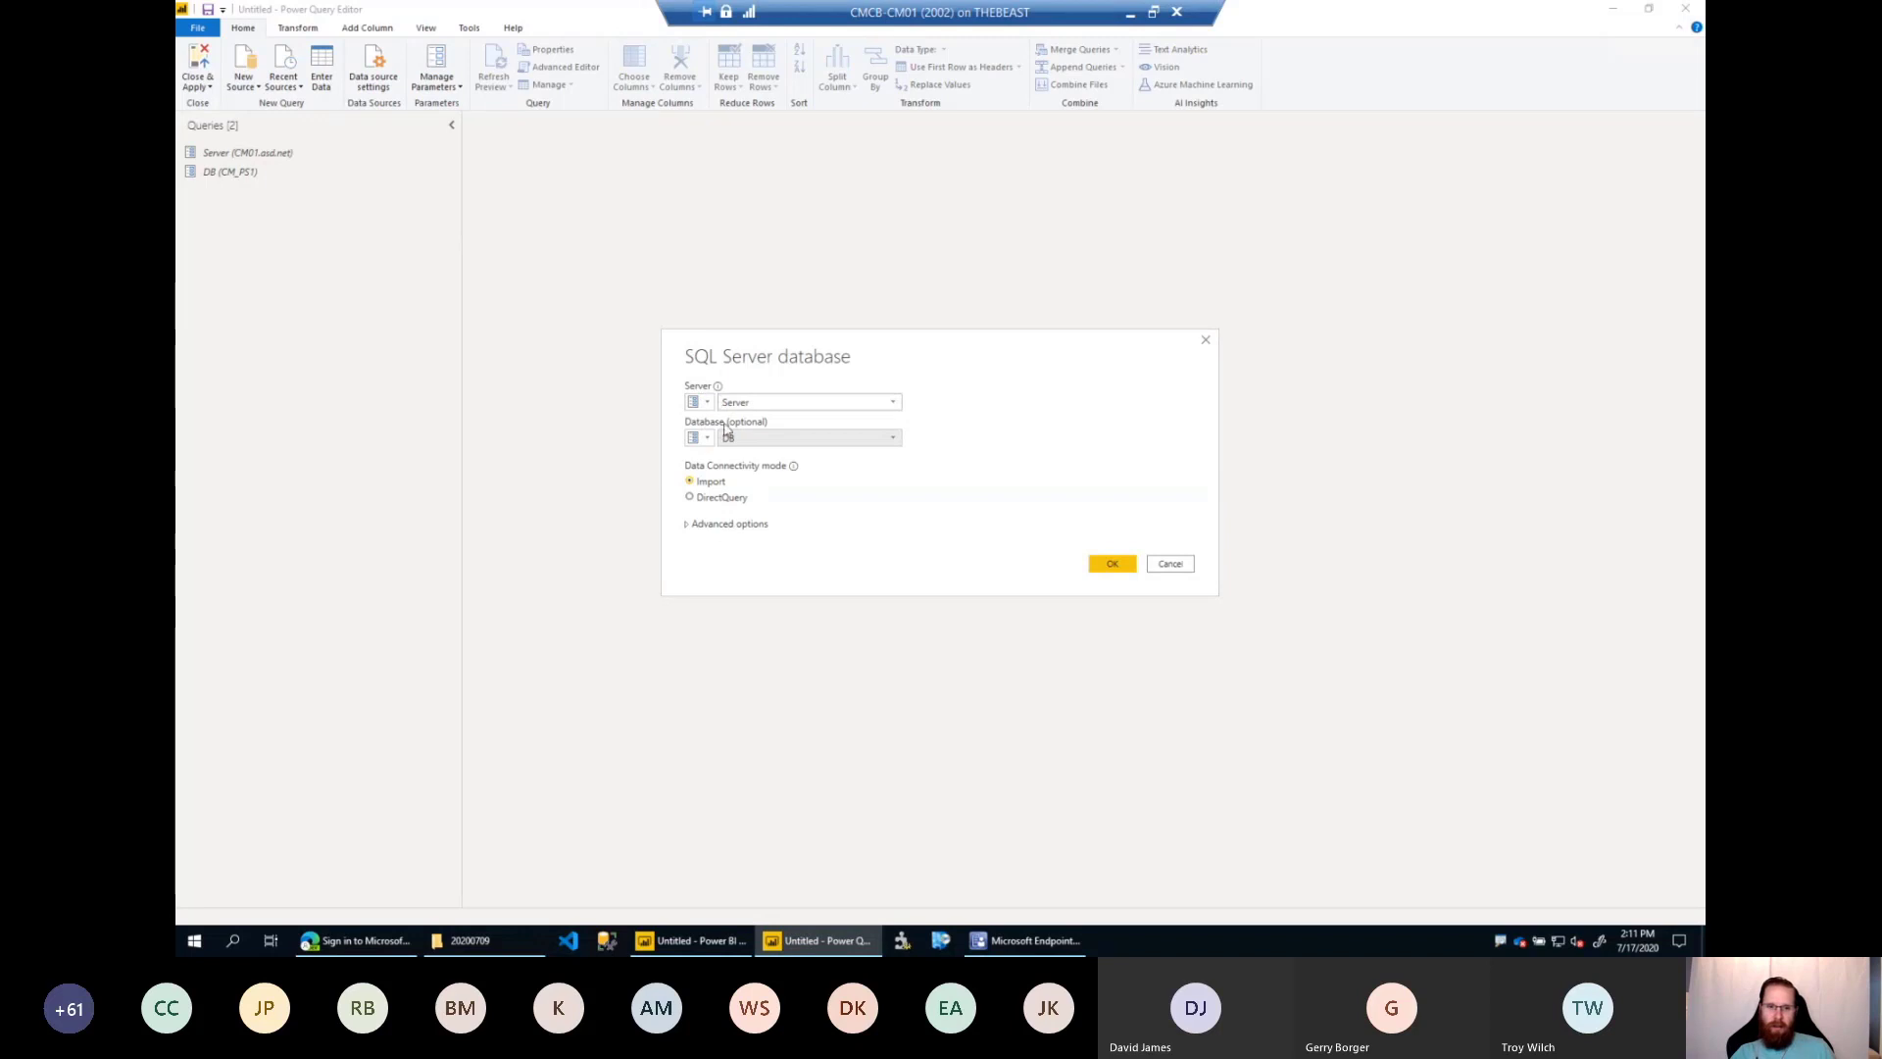
# Enter the SQL statement SELECT * FROM V_R_SYSTEM for the connection and load its result as a new query.
pyautogui.click(733, 527)
pyautogui.click(792, 611)
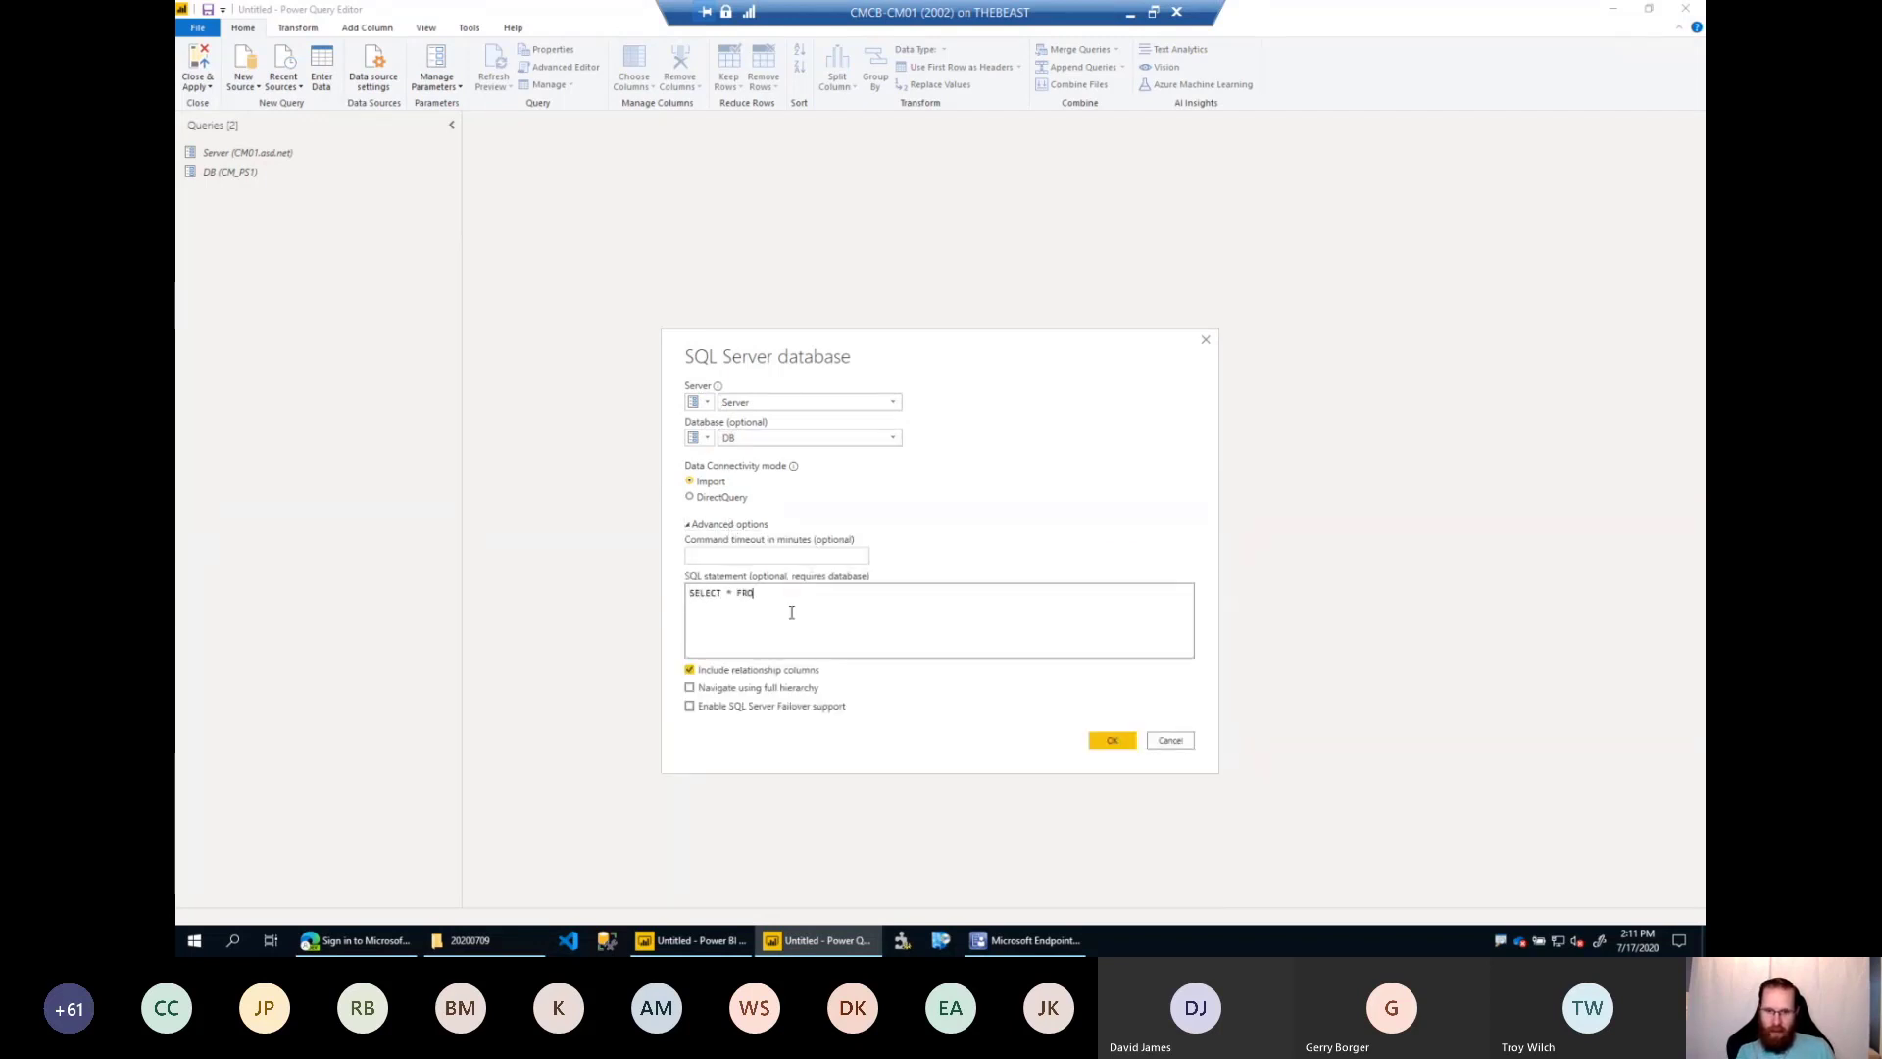
pyautogui.write('_')
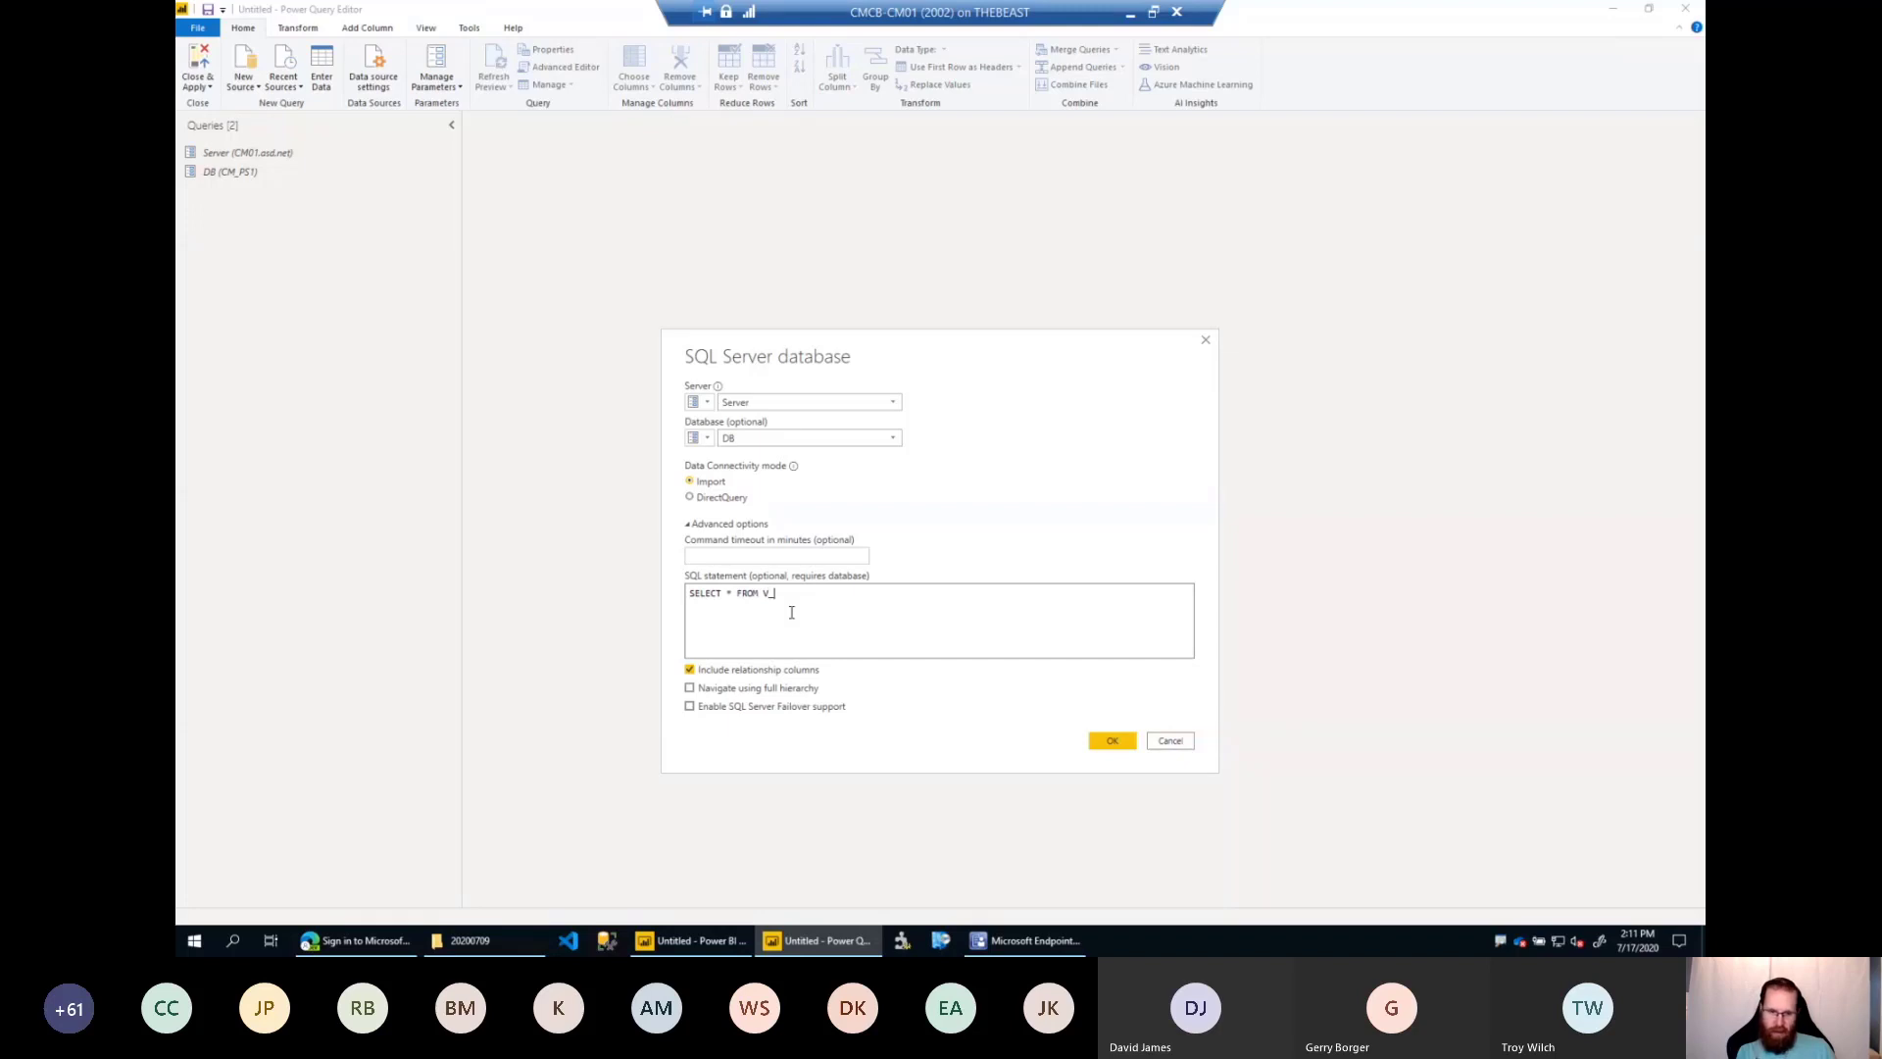
pyautogui.write('R_SYSTEM')
pyautogui.hotkey('ctrl', 'a')
pyautogui.click(1021, 631)
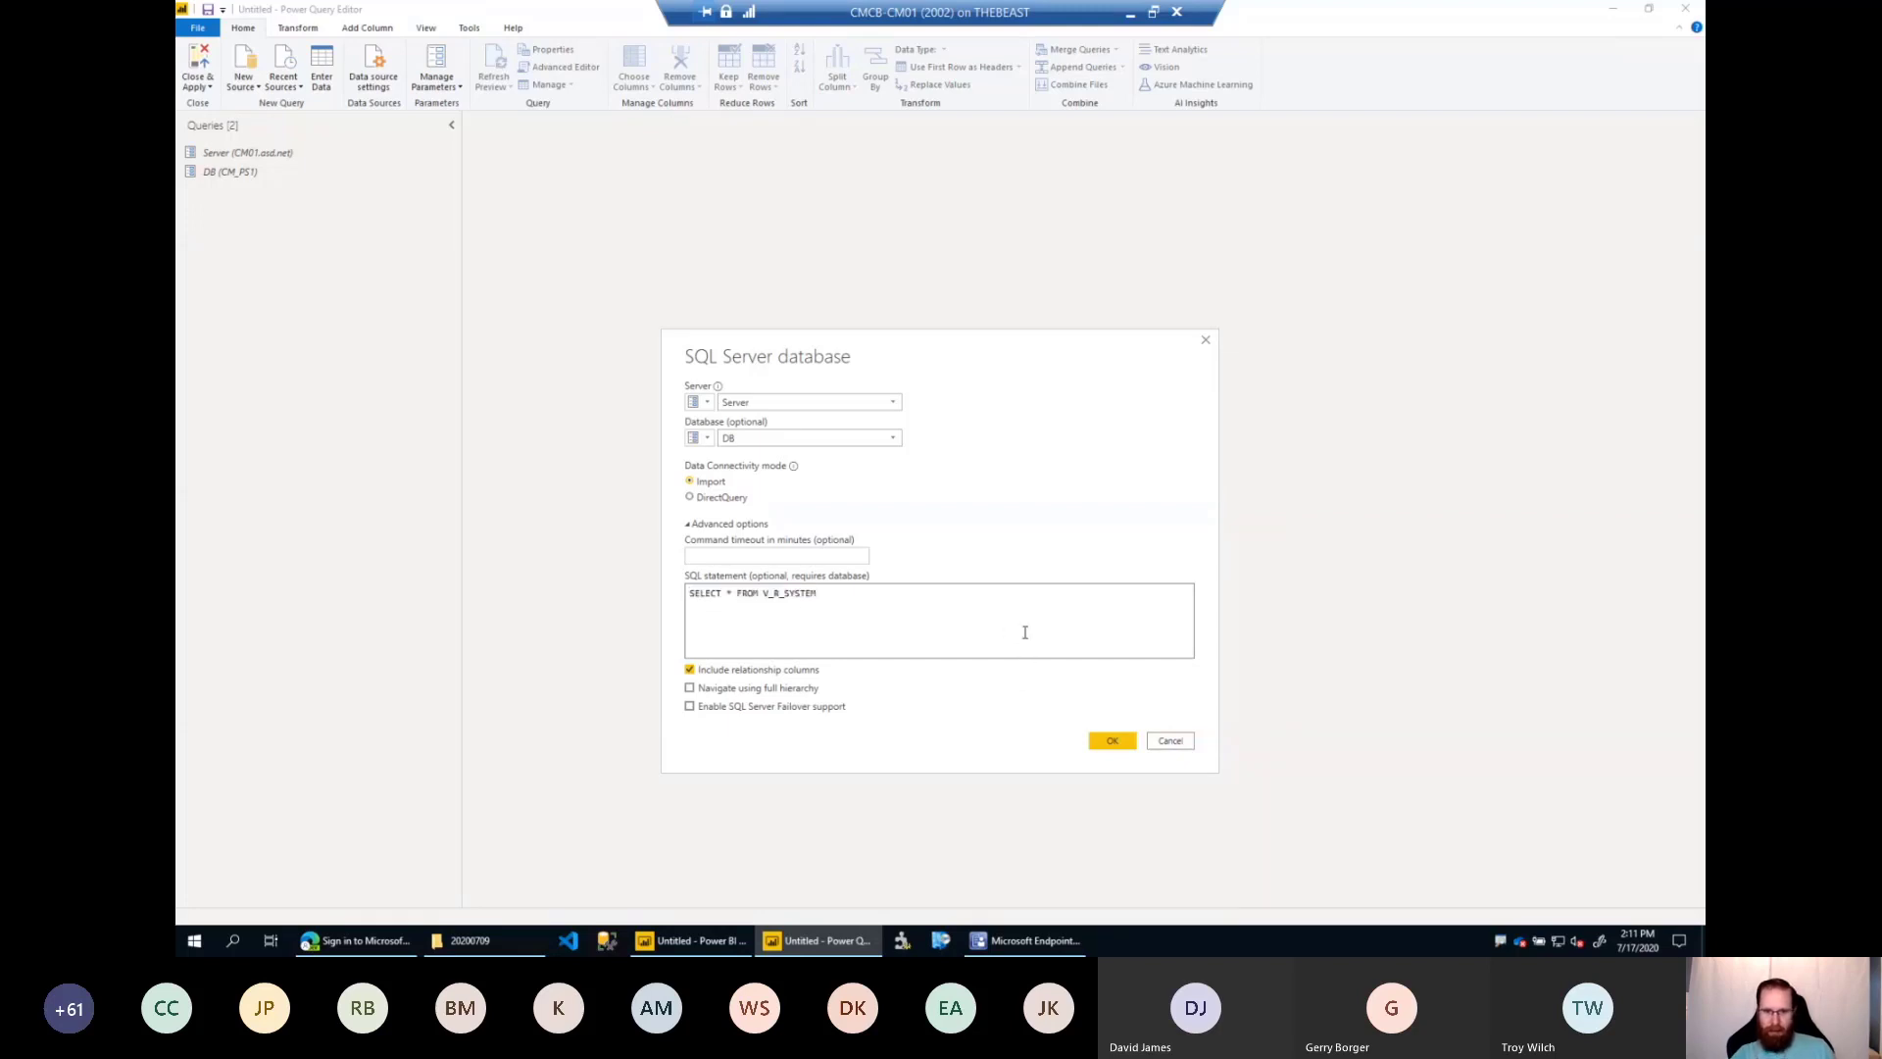
pyautogui.click(1127, 741)
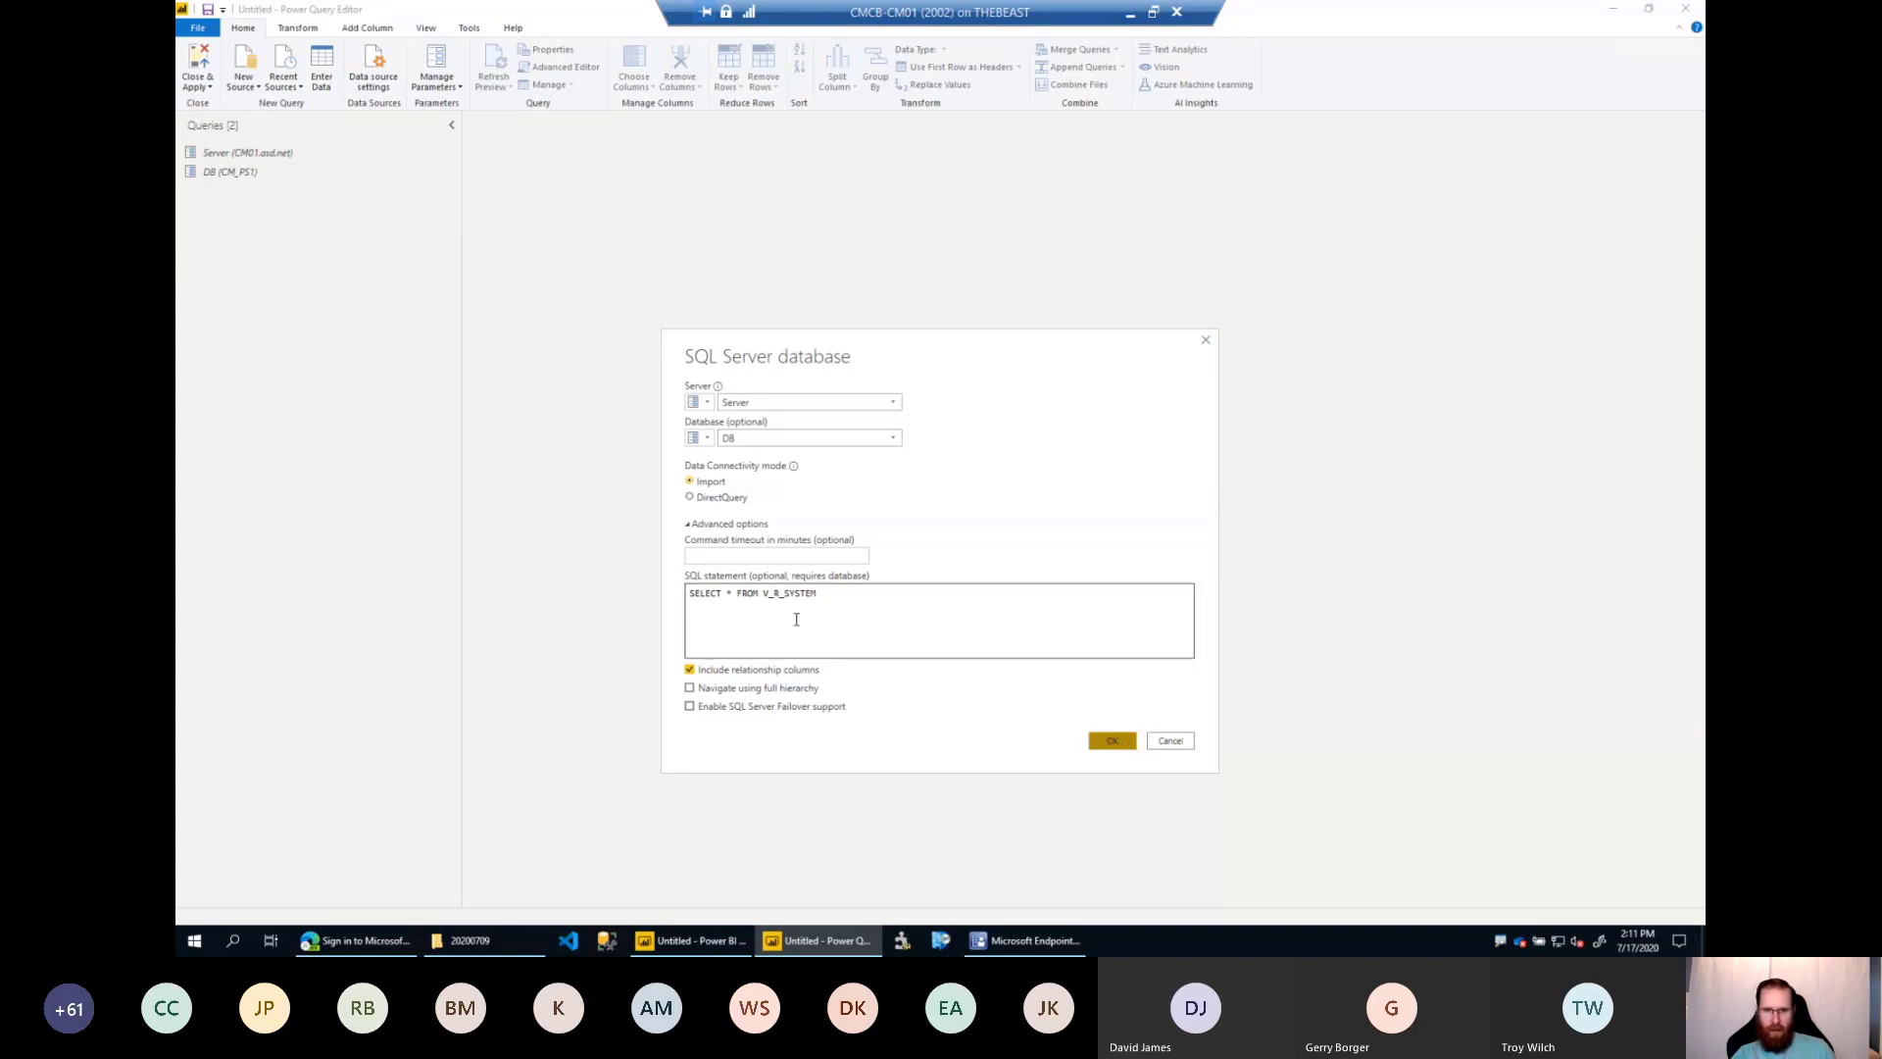
pyautogui.click(1111, 741)
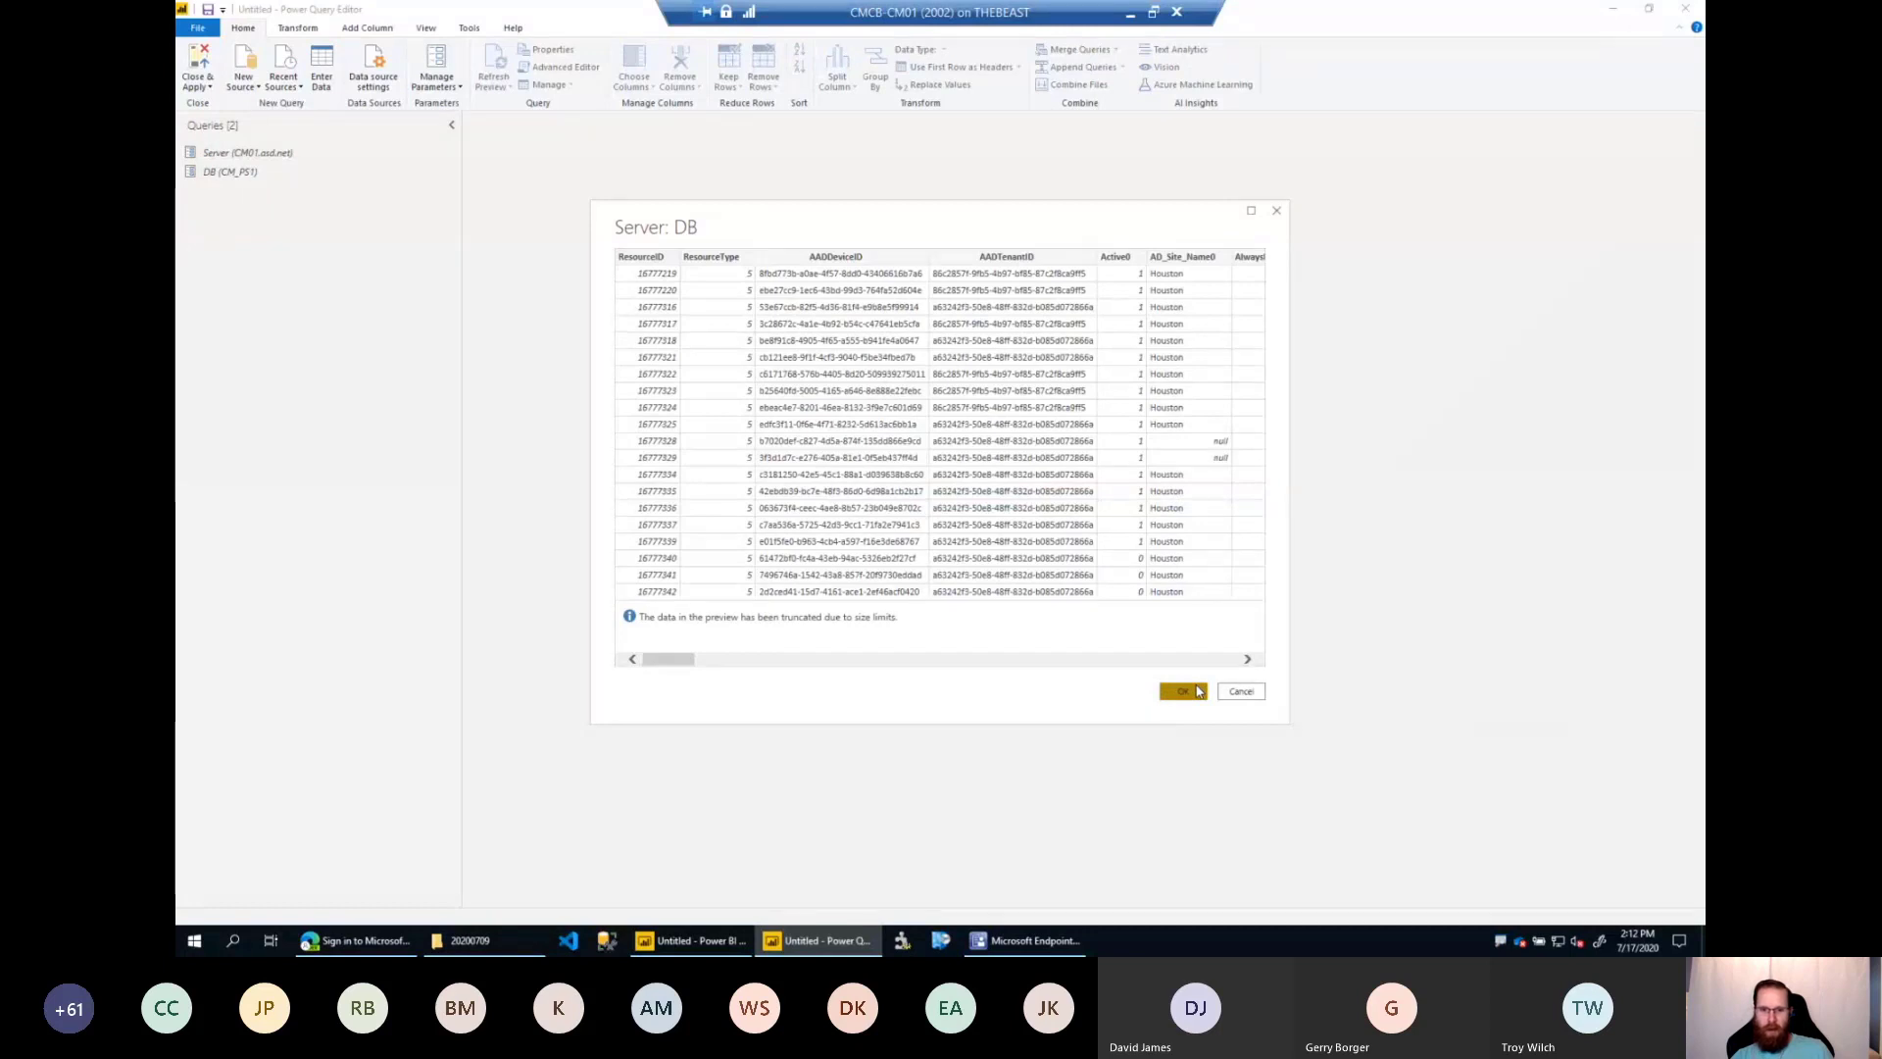
pyautogui.click(1183, 691)
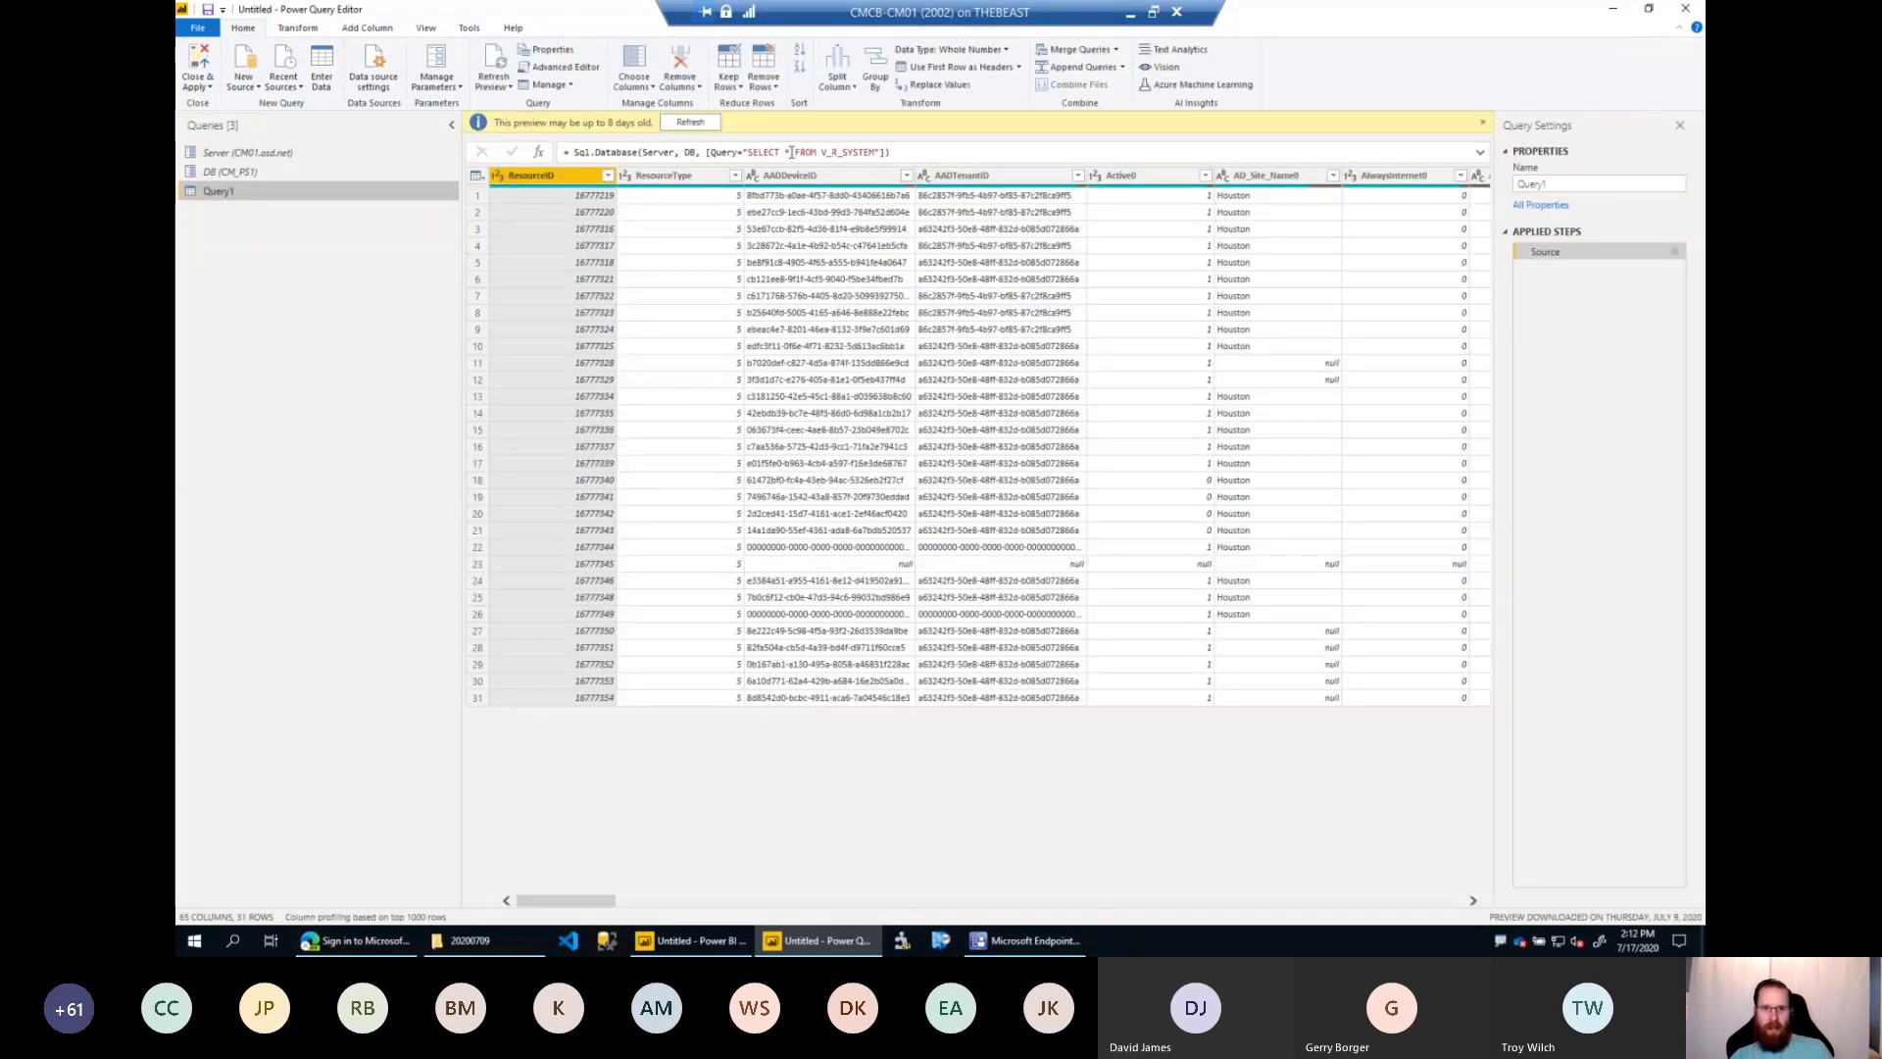
# Point out the SQL statement inside the new query's Sql.Database source formula.
pyautogui.moveTo(749, 153); pyautogui.dragTo(876, 148)
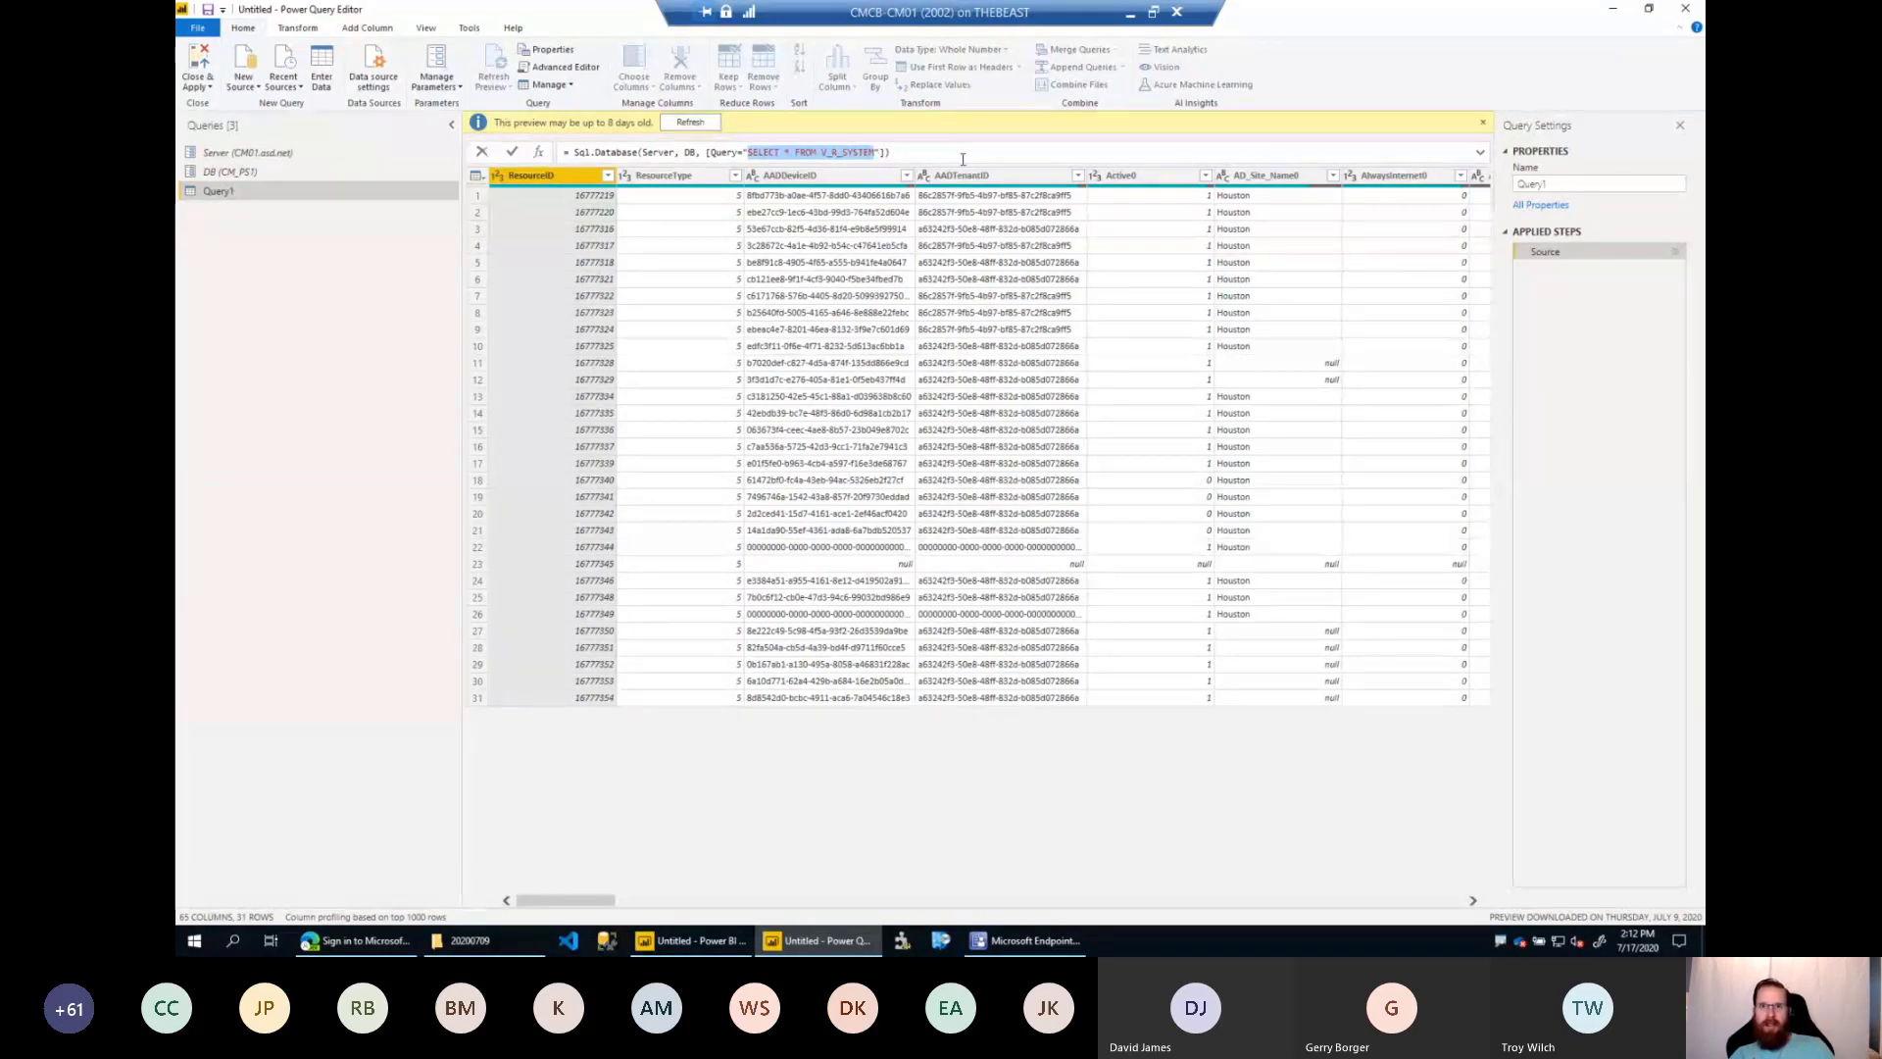
pyautogui.click(967, 150)
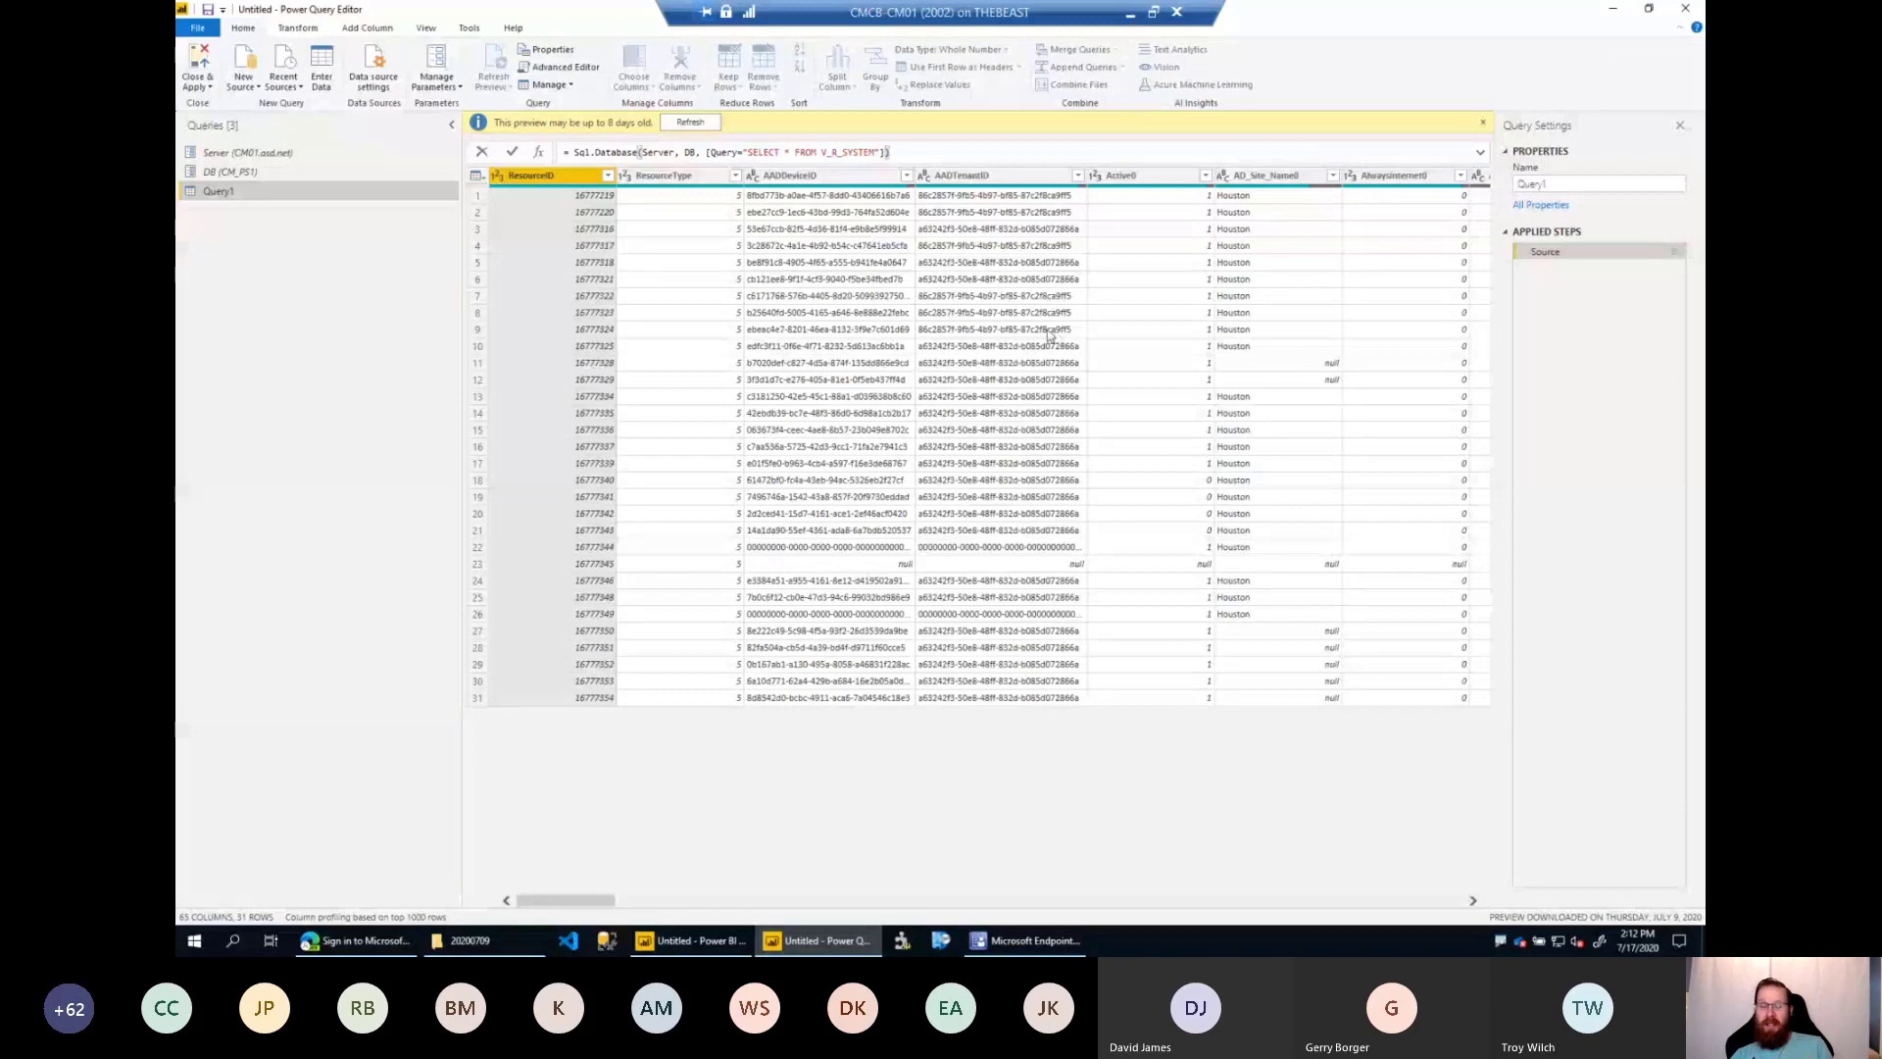
pyautogui.click(391, 220)
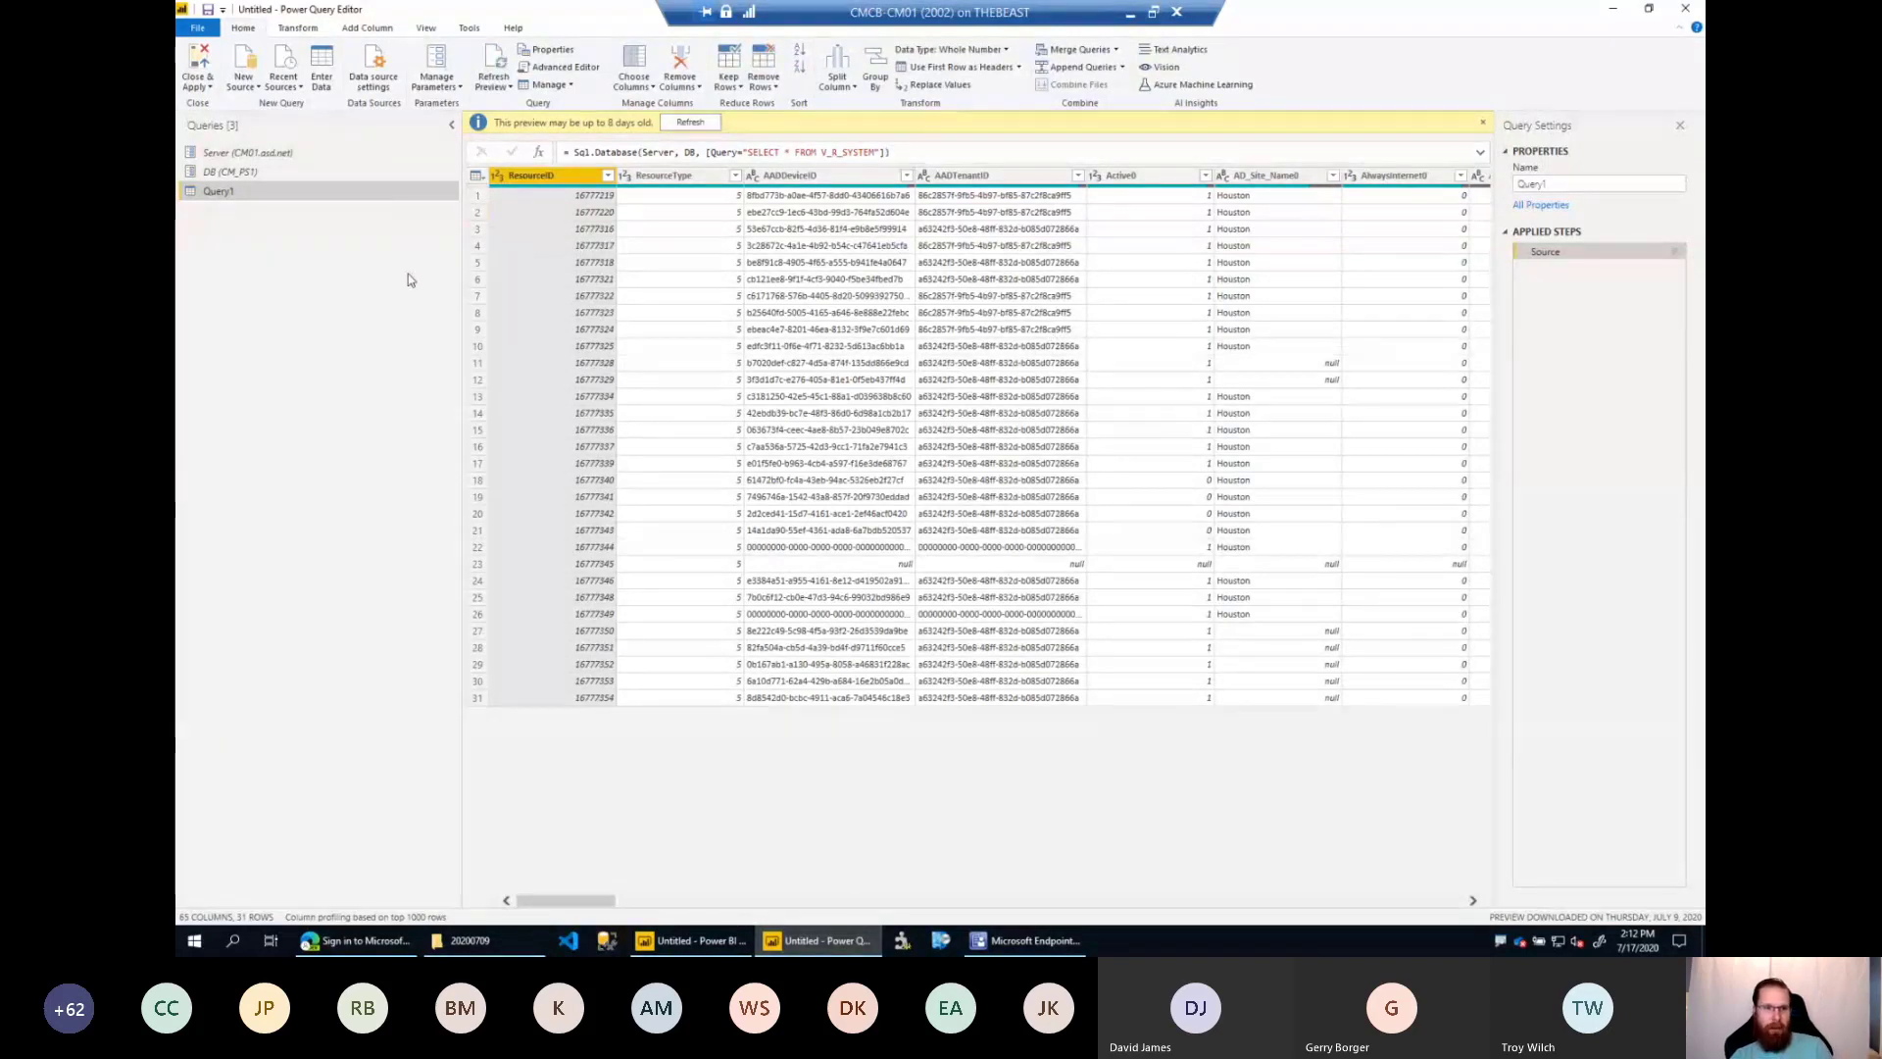
# Add another SQL Server source in Import mode using the Server parameter as server and the DB parameter as database.
pyautogui.click(243, 83)
pyautogui.click(240, 169)
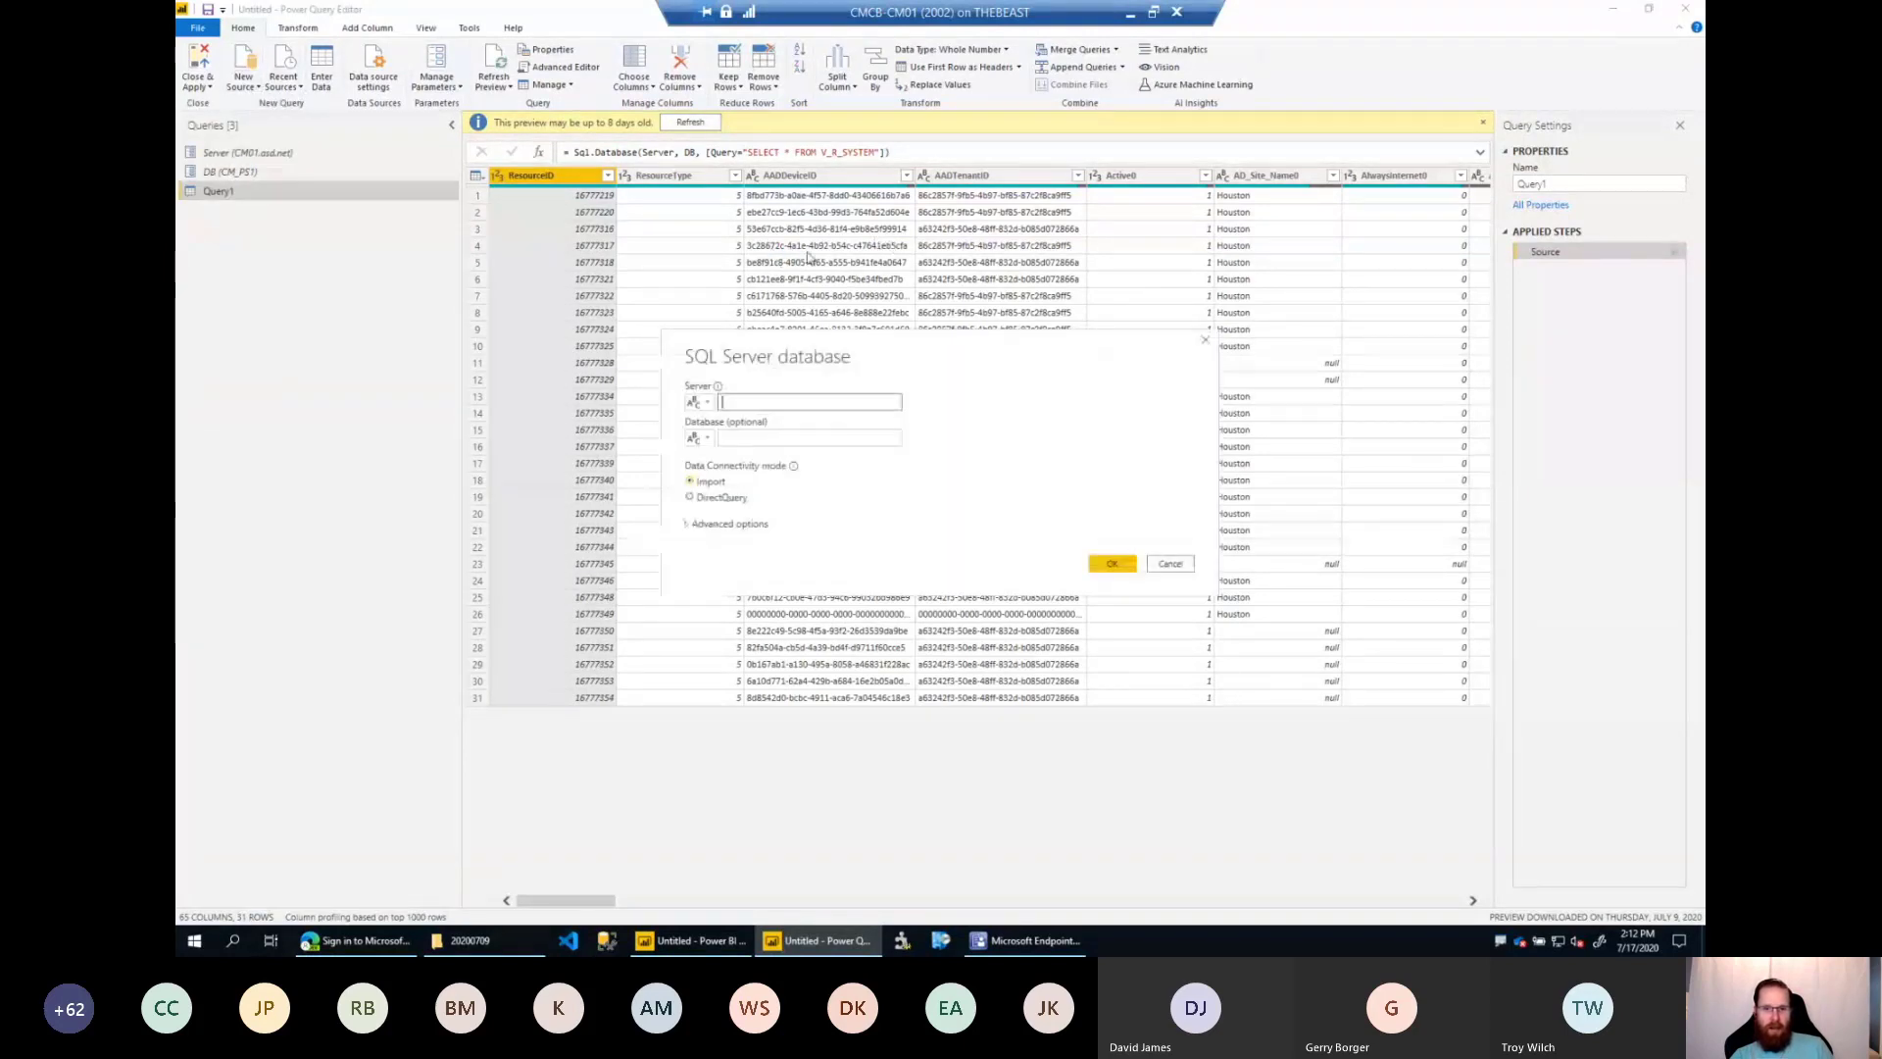
pyautogui.click(698, 402)
pyautogui.click(713, 440)
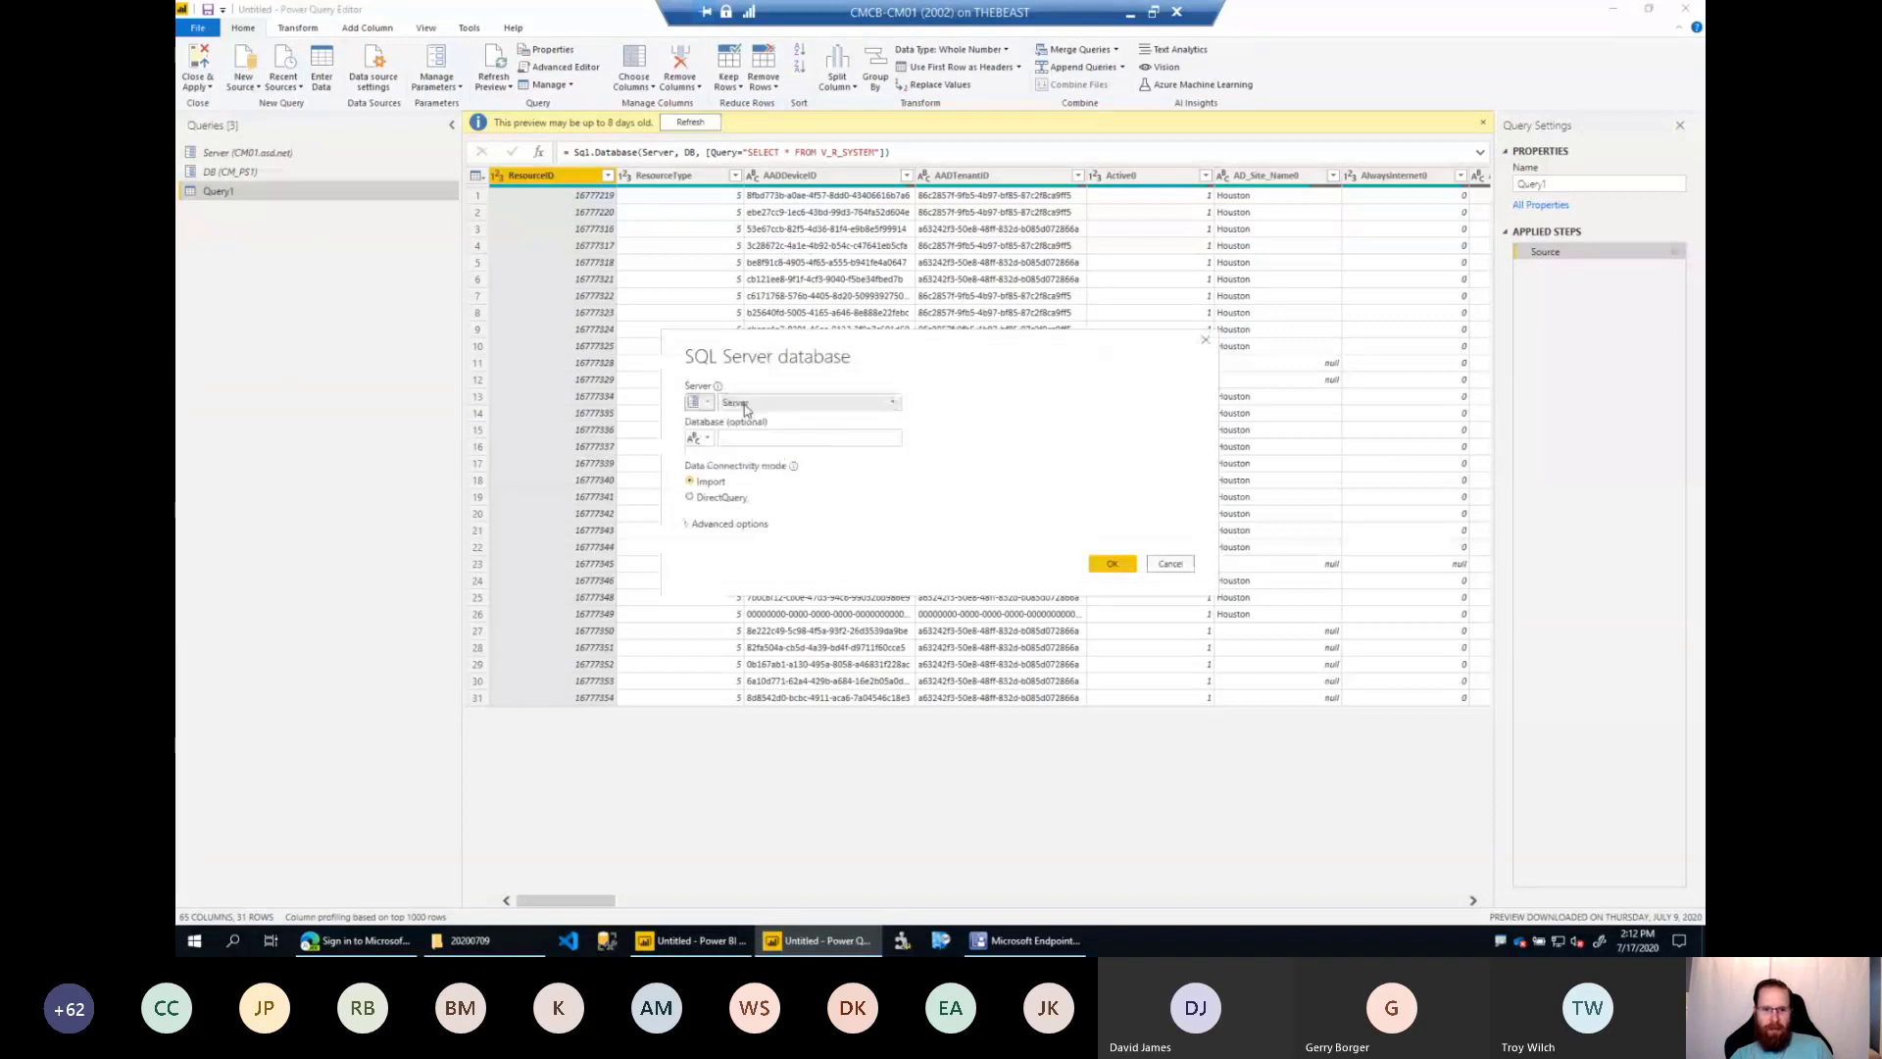
pyautogui.click(699, 438)
pyautogui.click(731, 474)
pyautogui.click(754, 438)
pyautogui.click(730, 473)
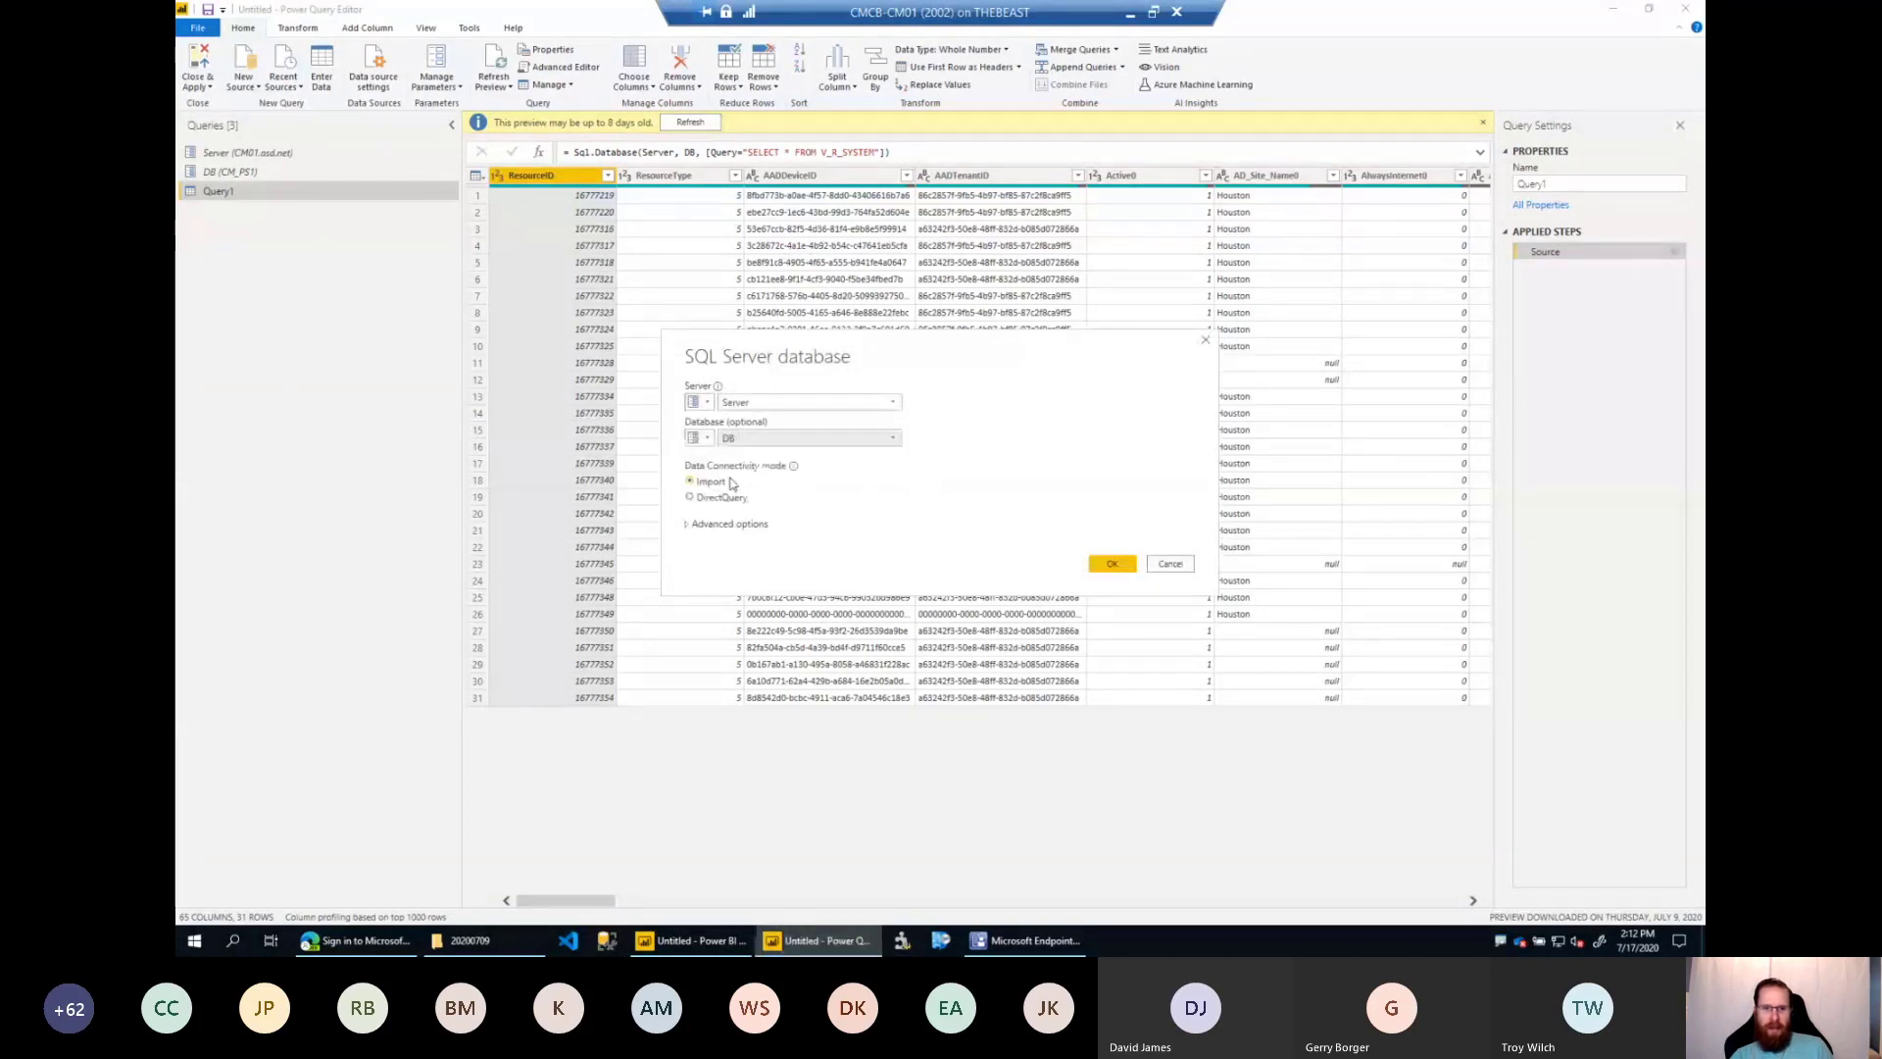
pyautogui.click(1111, 564)
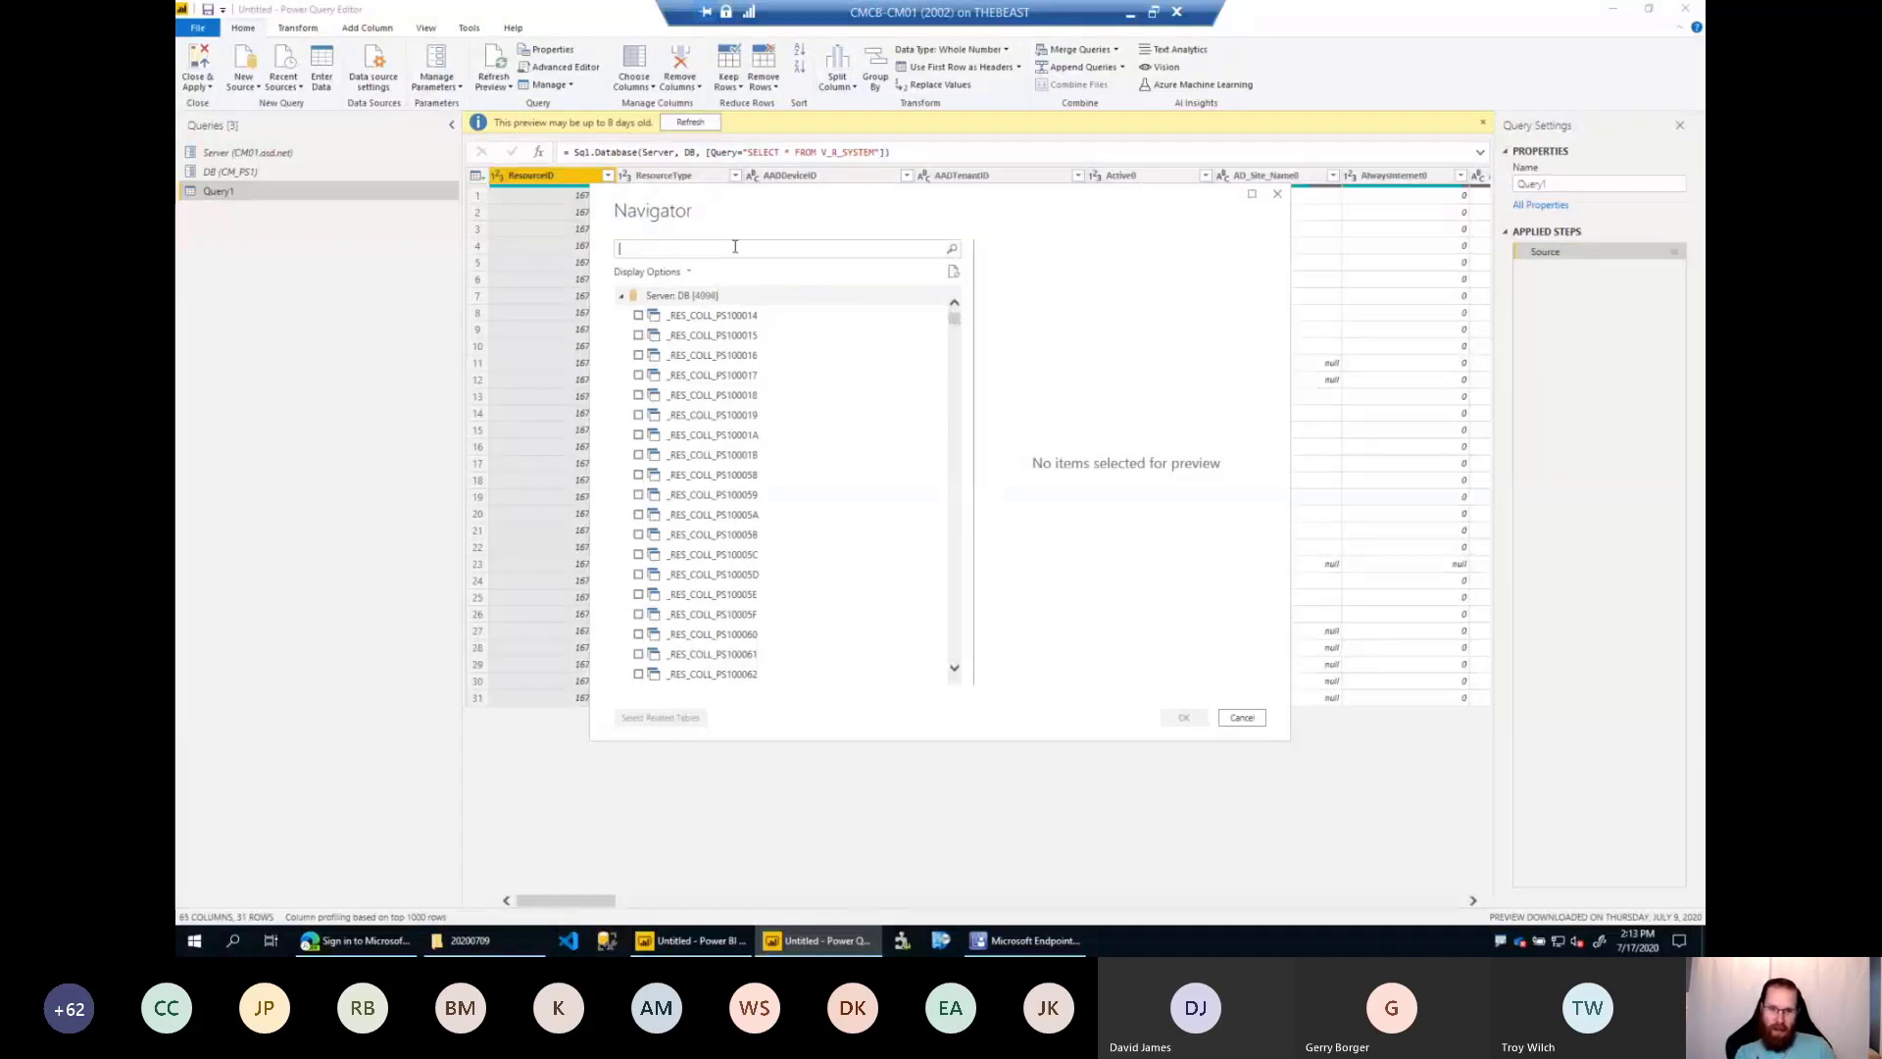
# Search the database objects for v_R_User and load that view as a new query.
pyautogui.click(736, 247)
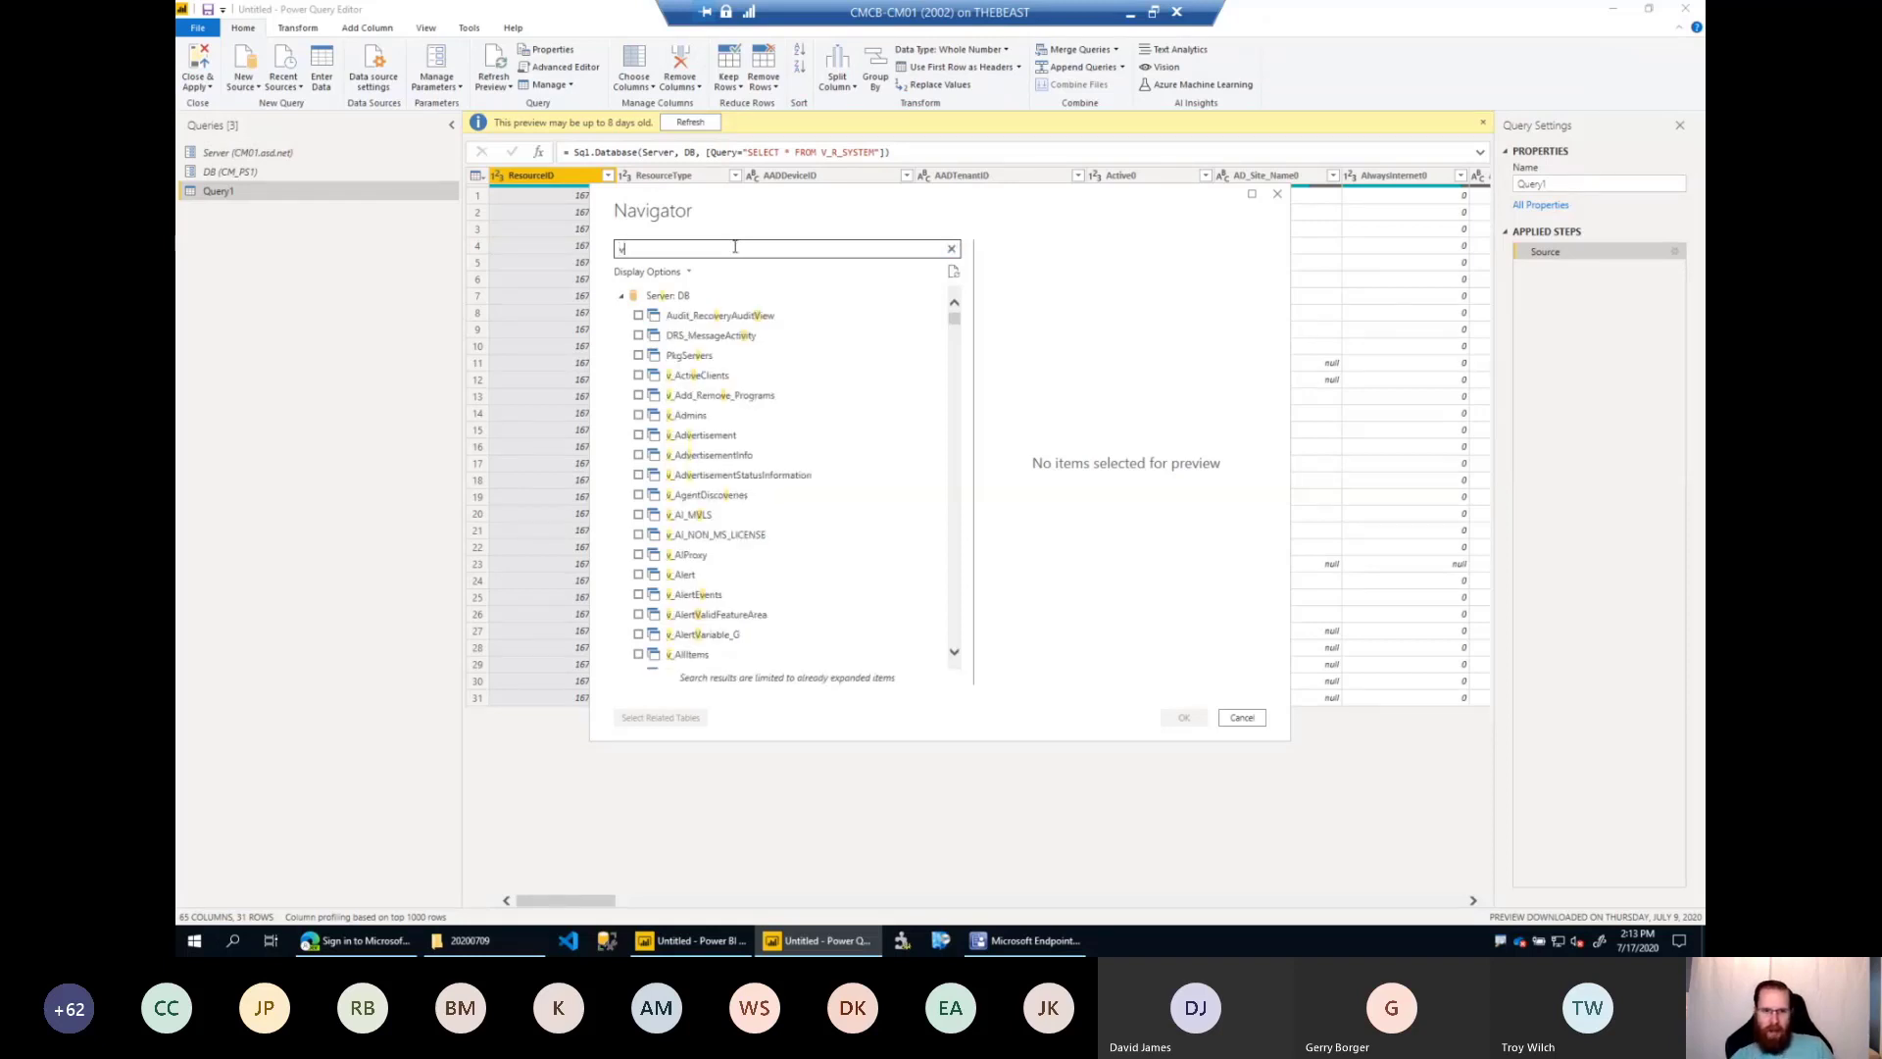
pyautogui.write('v_R_User')
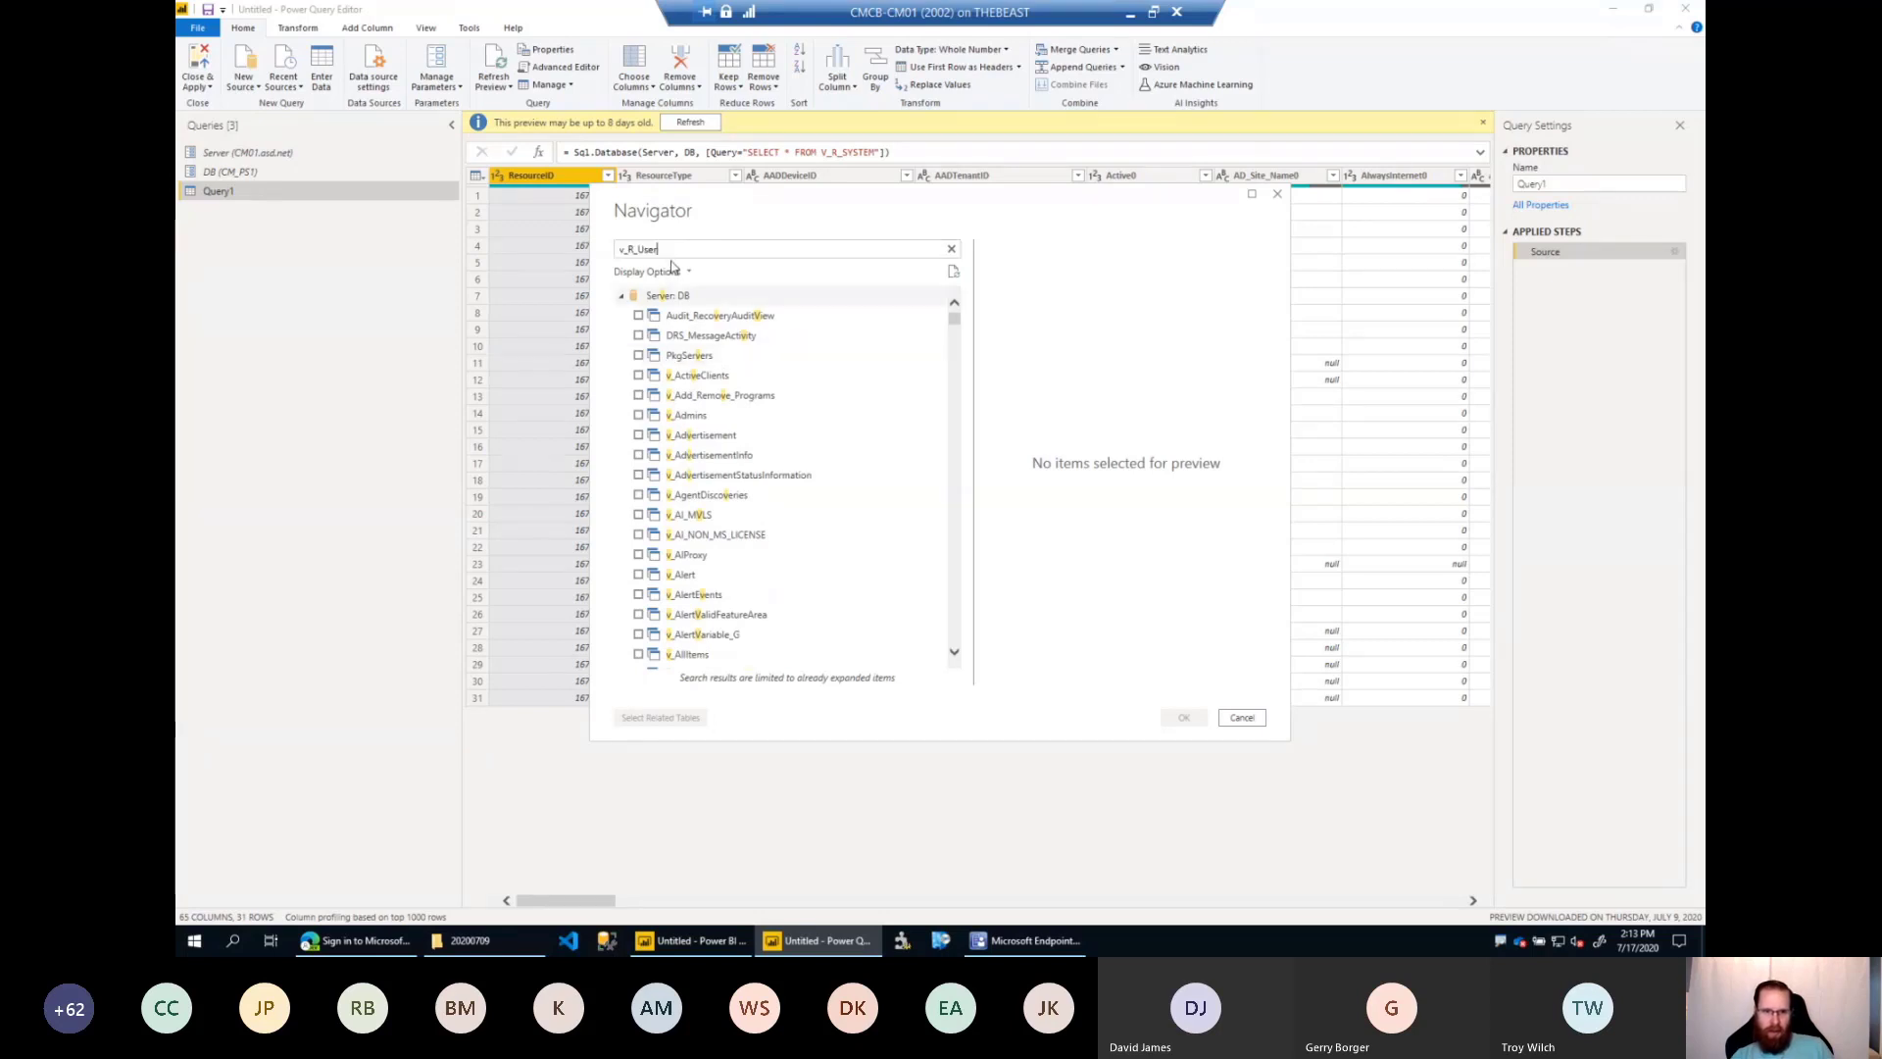
pyautogui.click(638, 315)
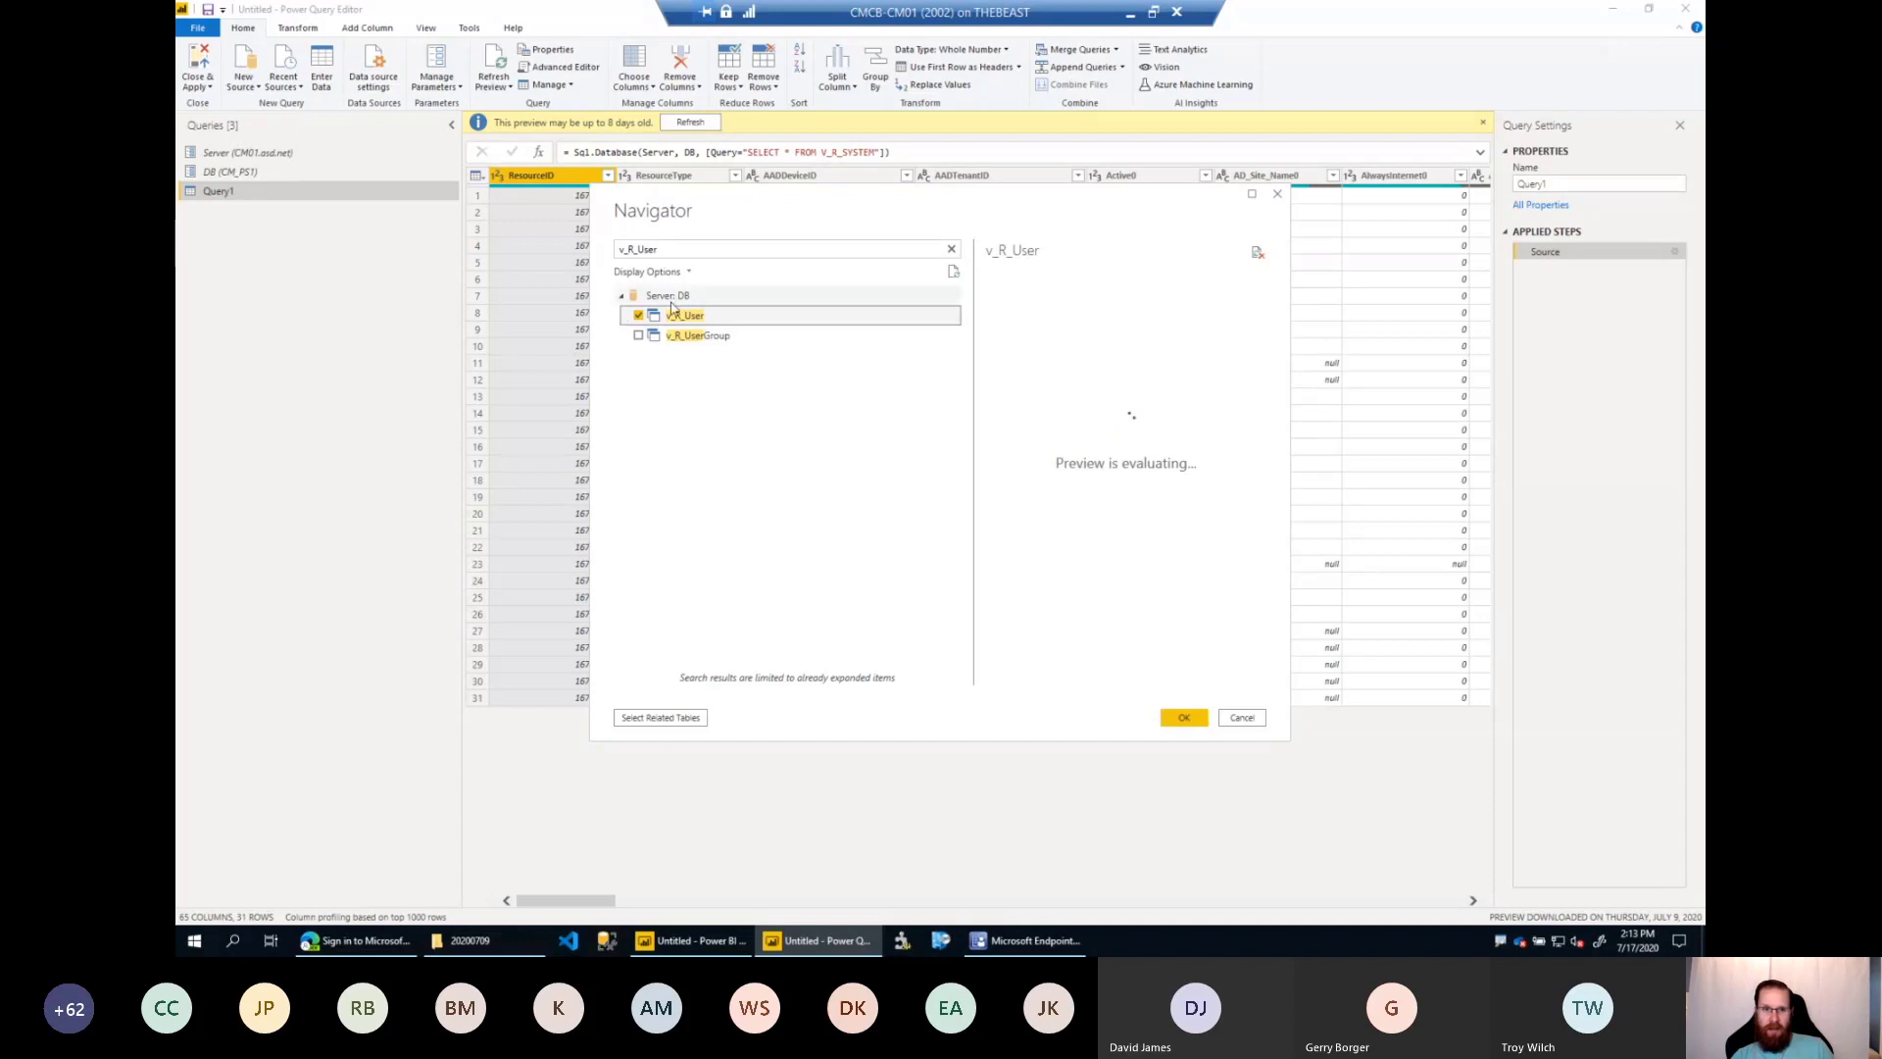
pyautogui.click(1194, 722)
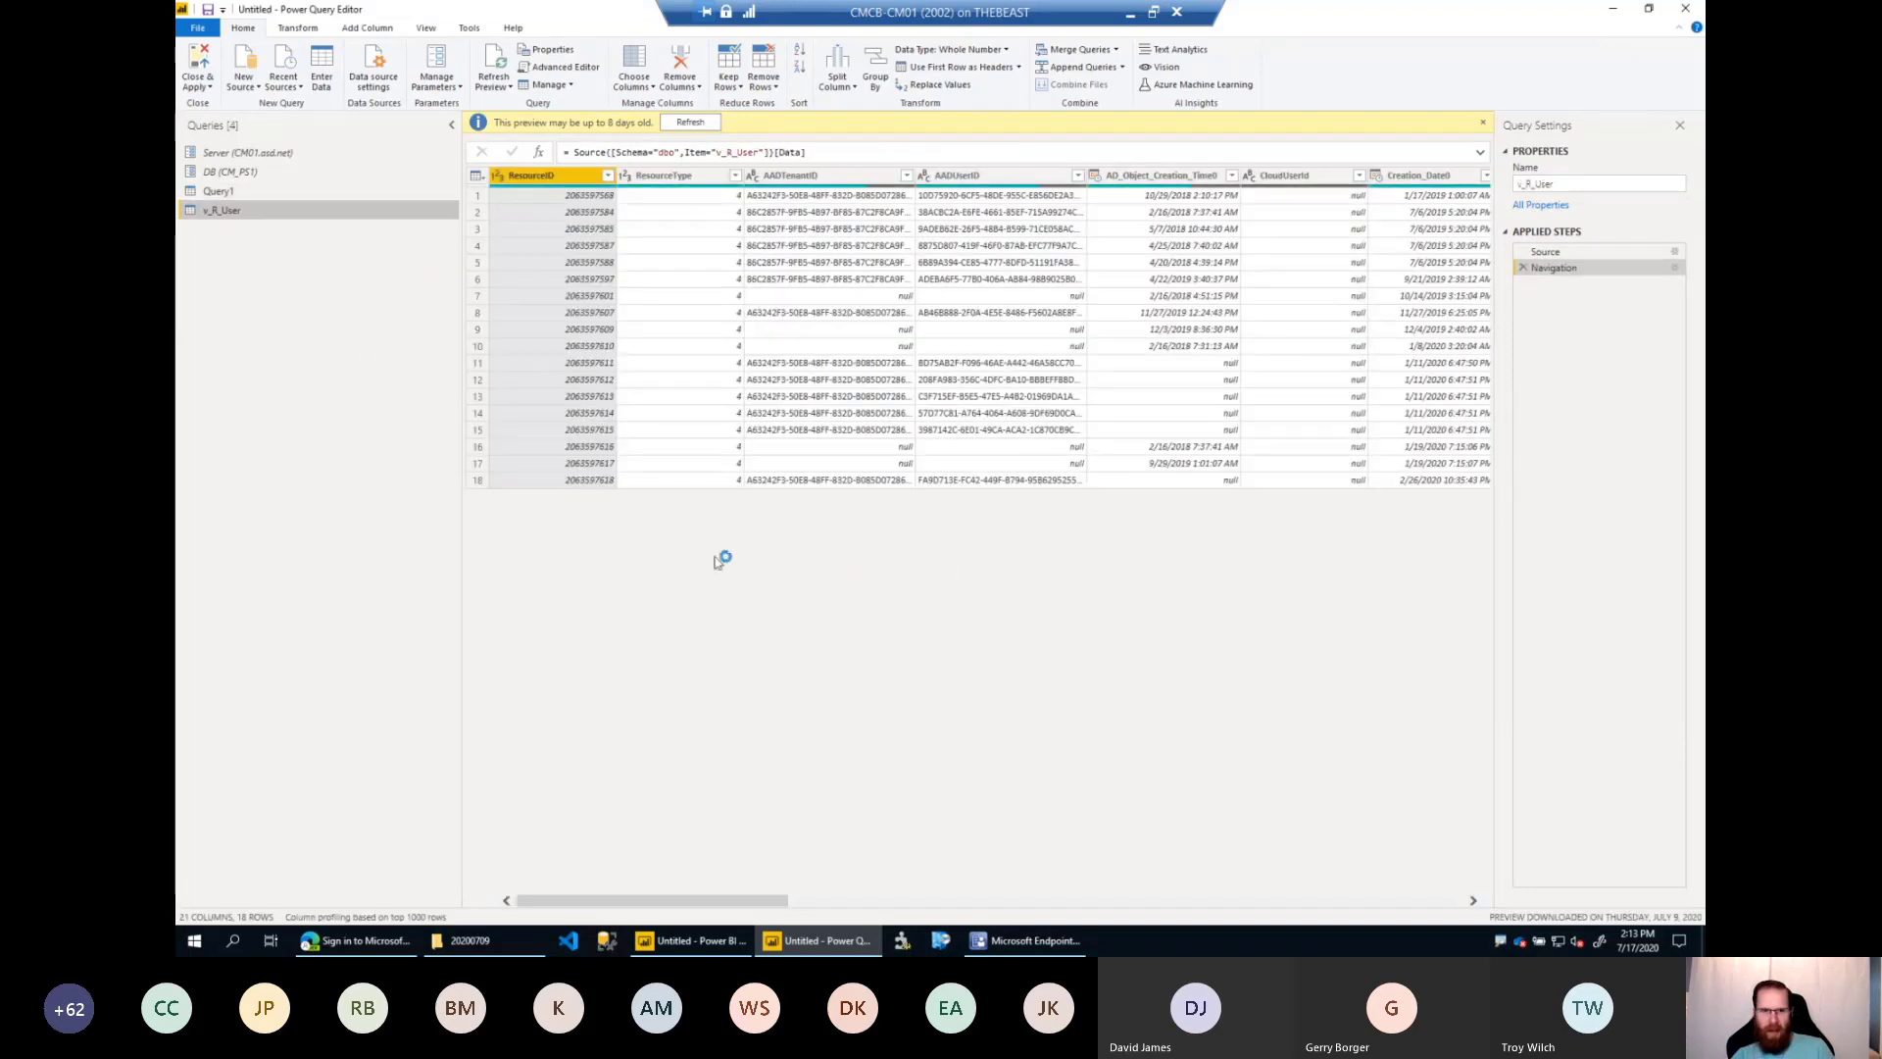
pyautogui.click(245, 80)
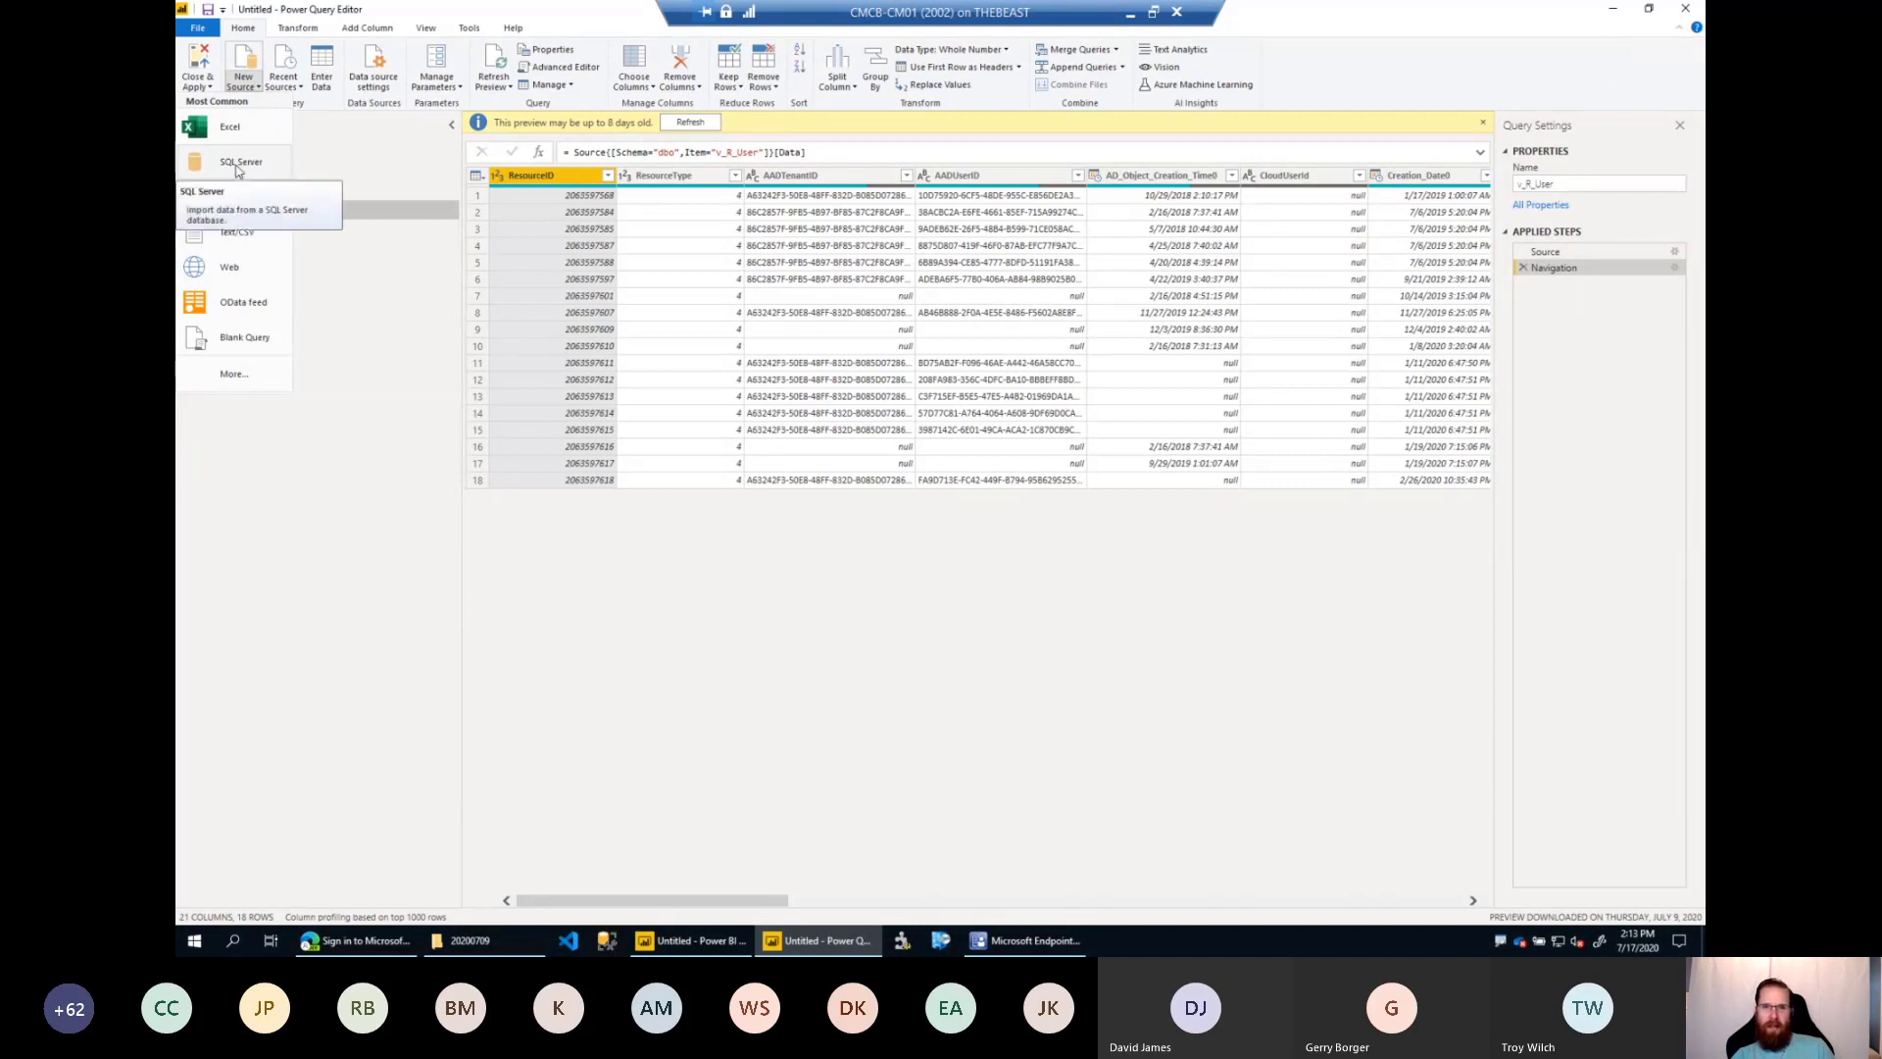
pyautogui.click(655, 630)
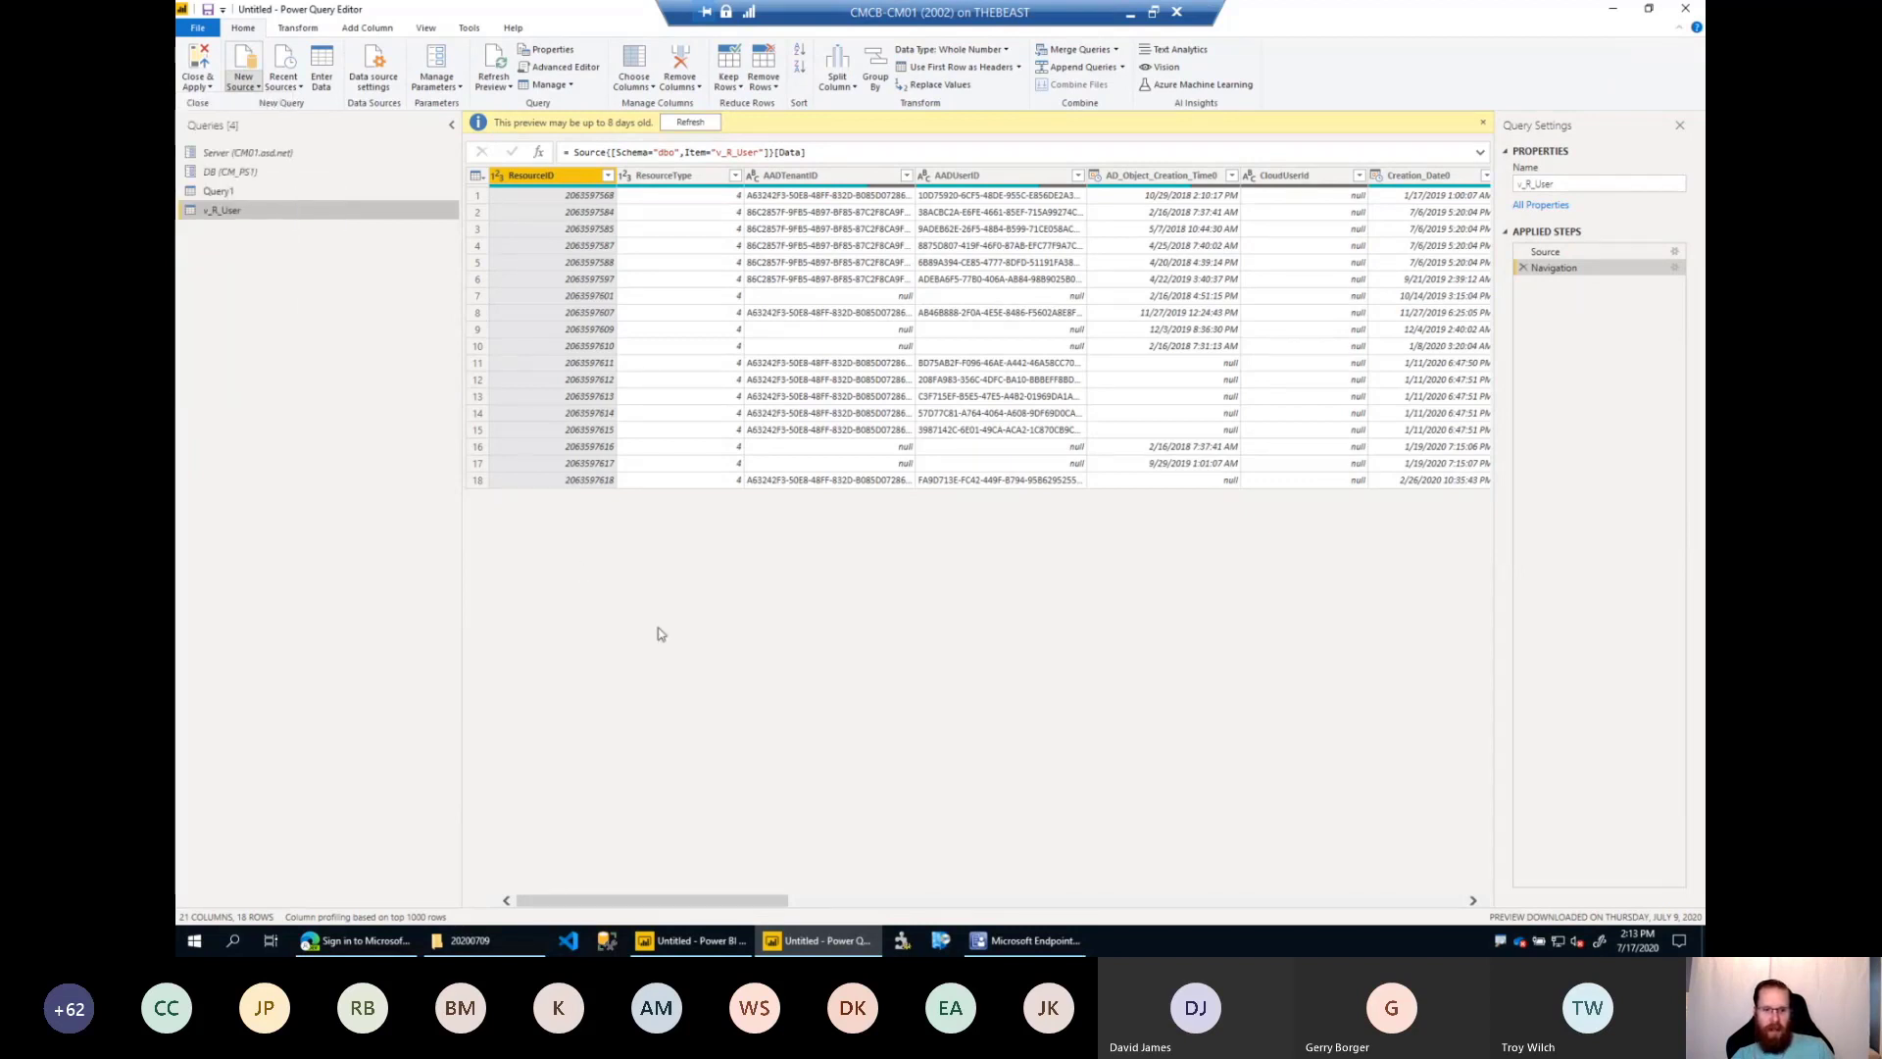
# Switch to the Edge browser, open endpoint.microsoft.com in a new tab and sign in with the existing lab account.
pyautogui.click(355, 940)
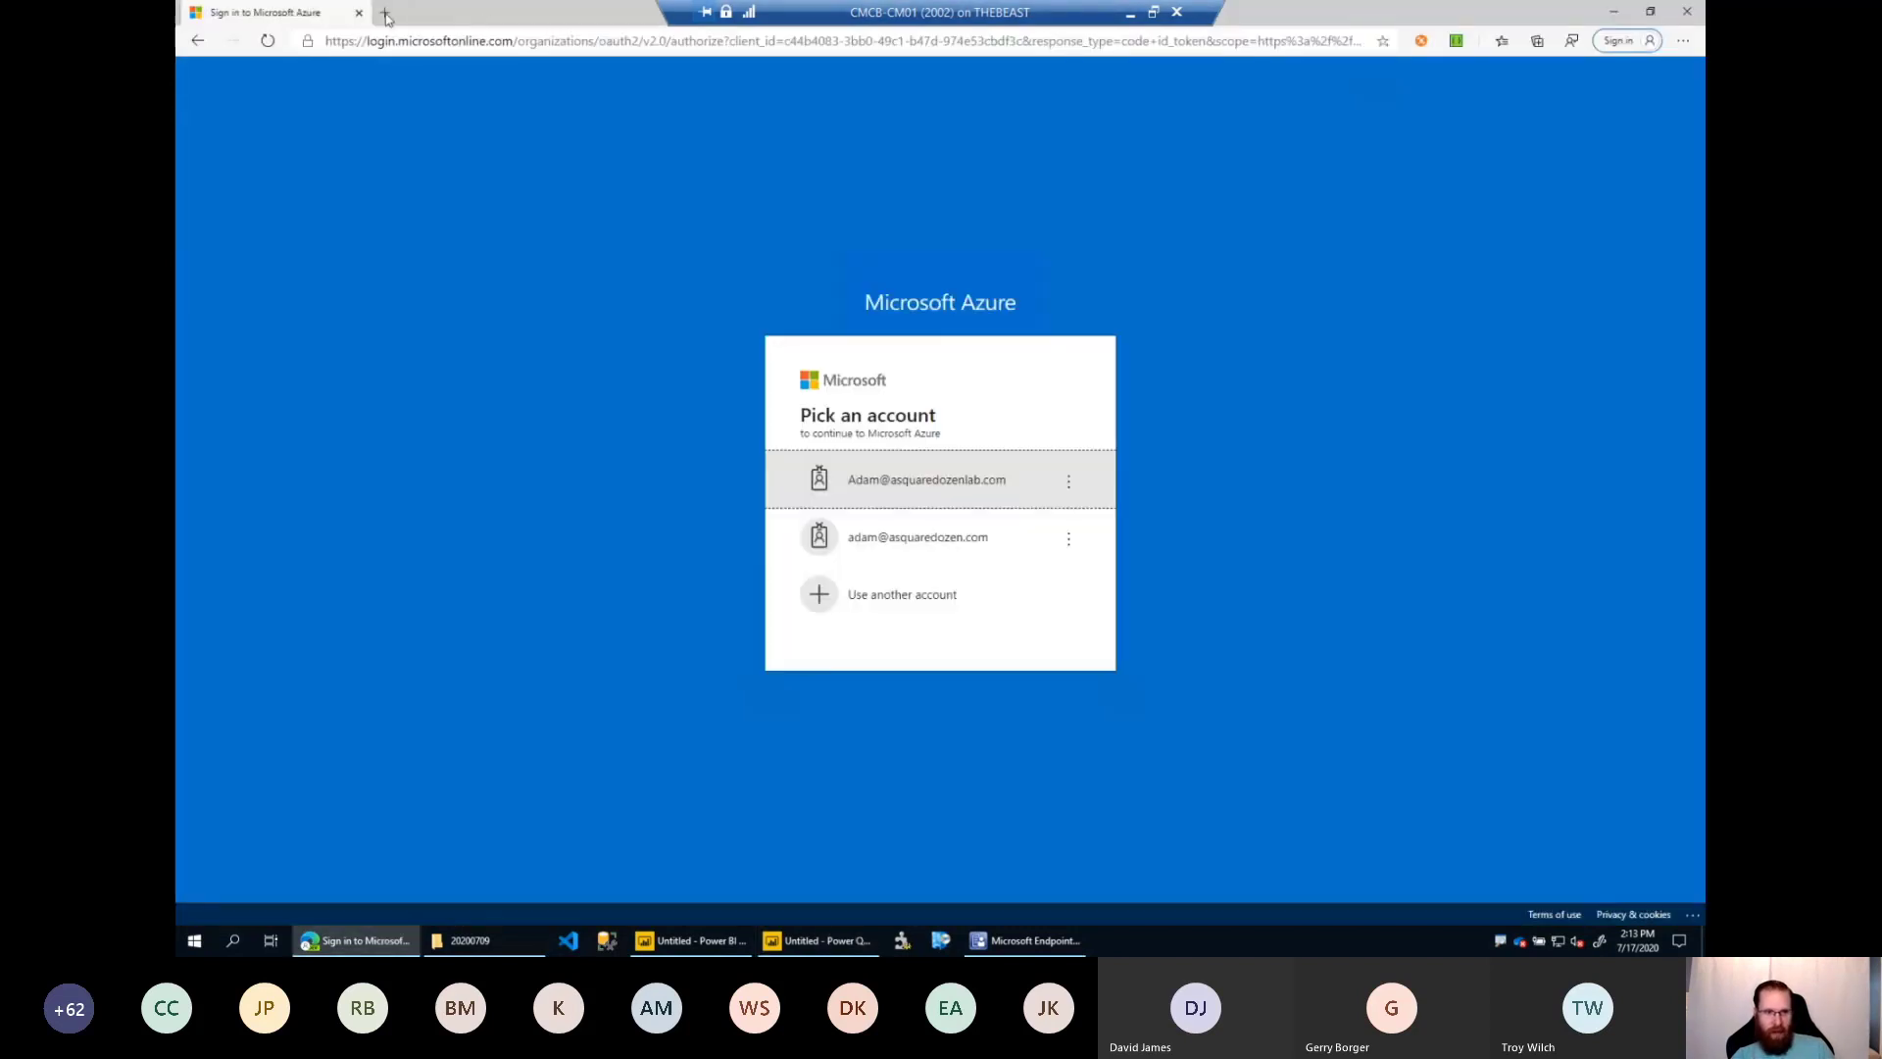
pyautogui.click(384, 13)
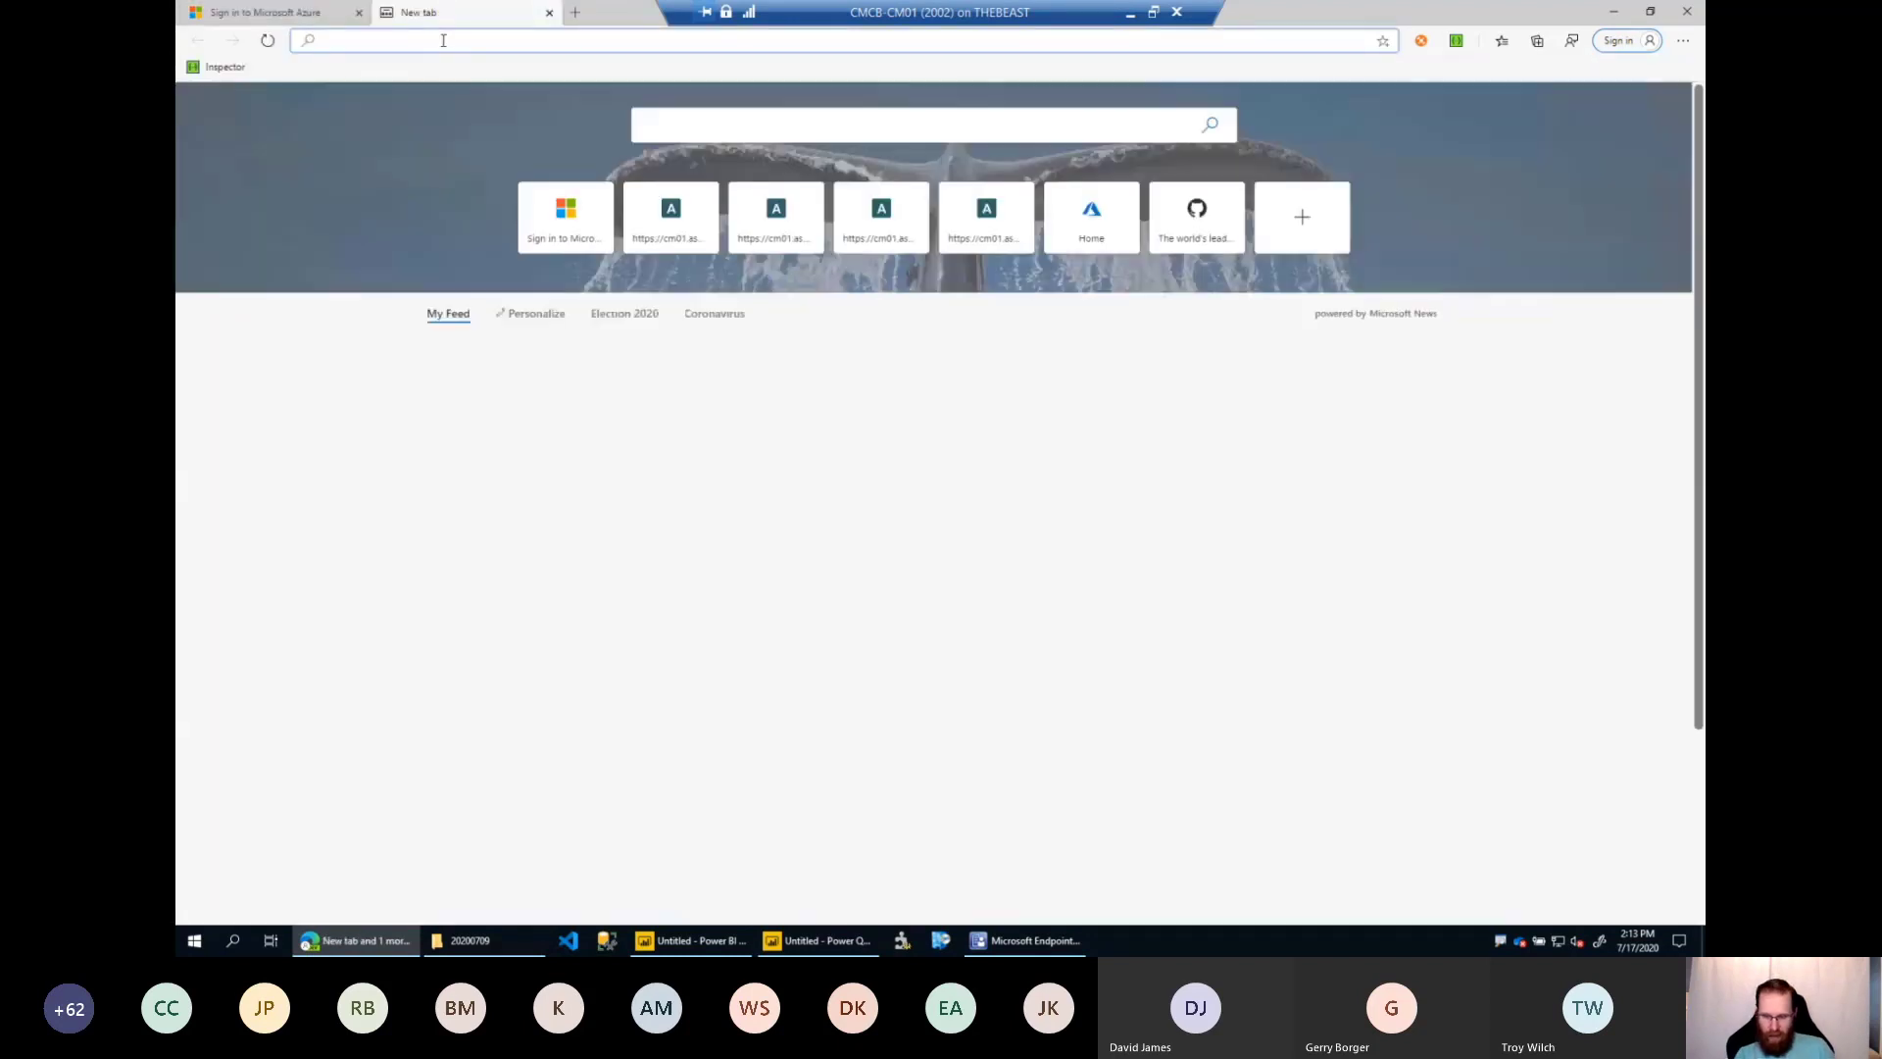
pyautogui.write('edpoint')
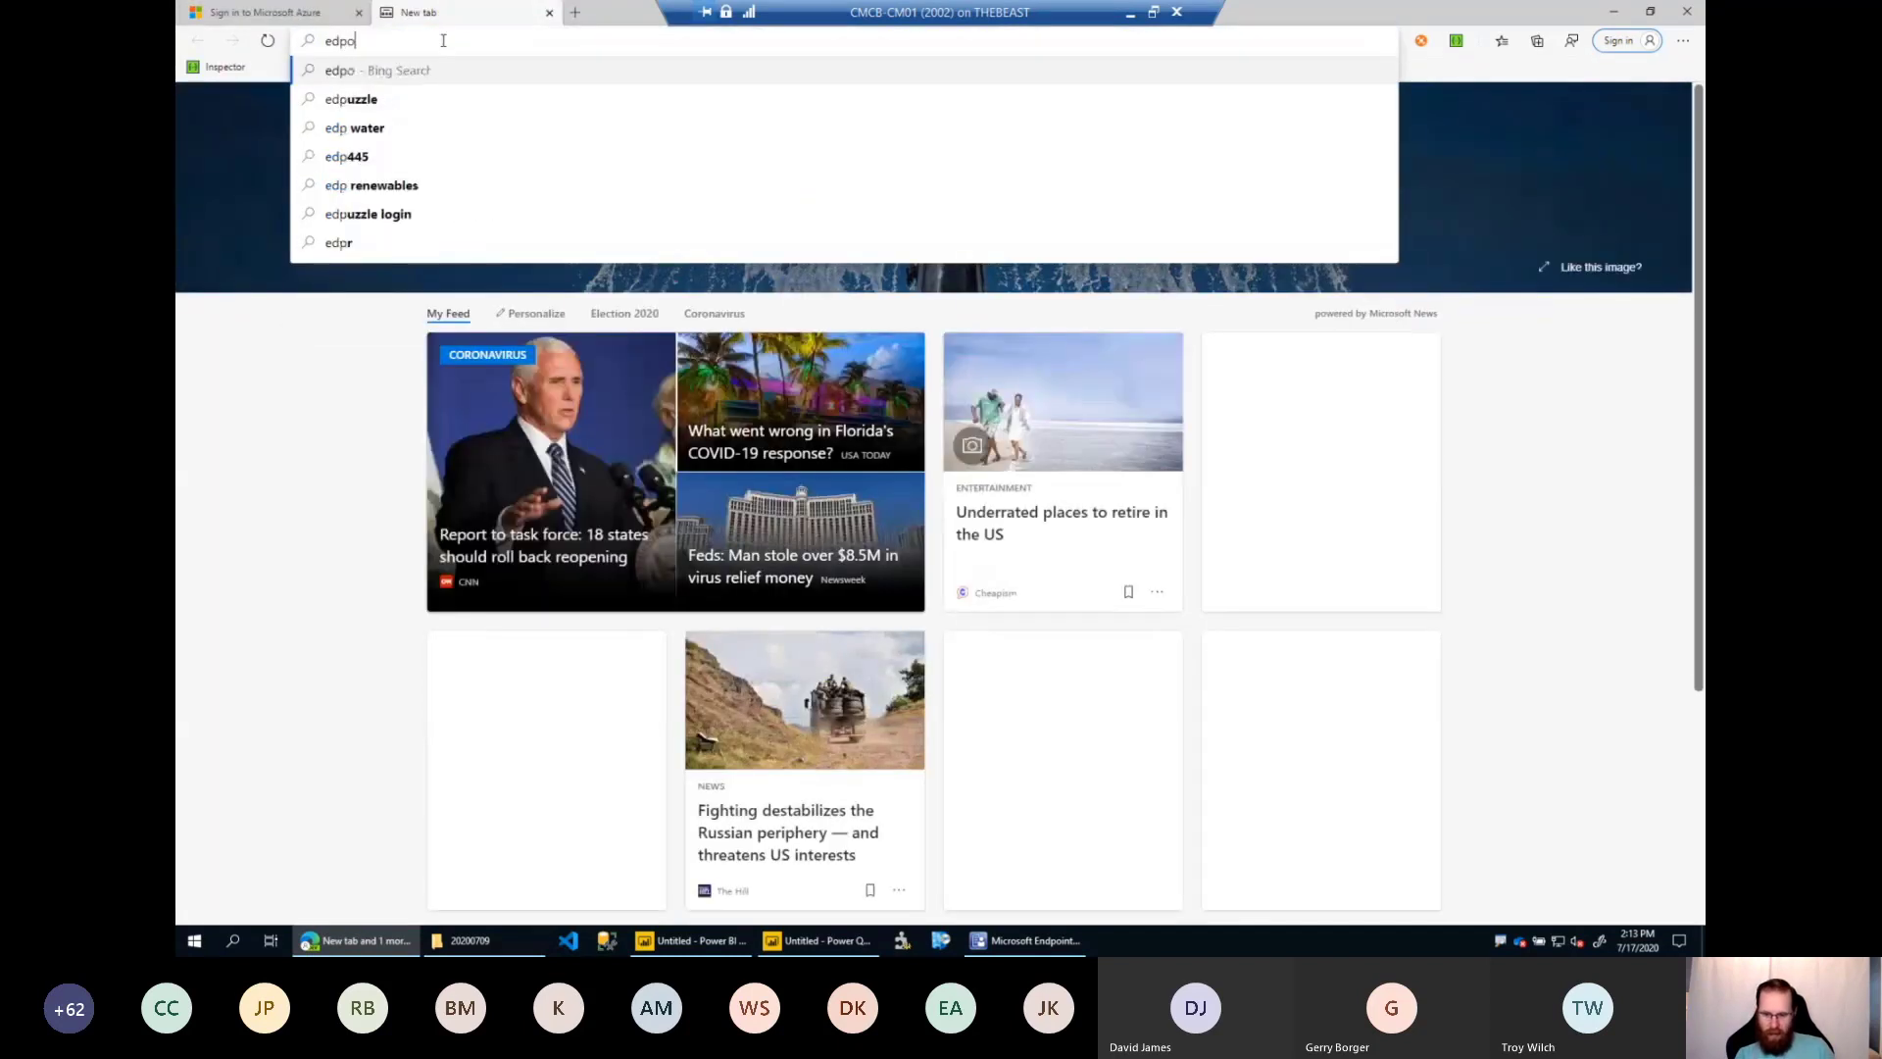
pyautogui.press('BackSpace')
pyautogui.press('BackSpace')
pyautogui.press('BackSpace')
pyautogui.press('BackSpace')
pyautogui.press('BackSpace')
pyautogui.press('BackSpace')
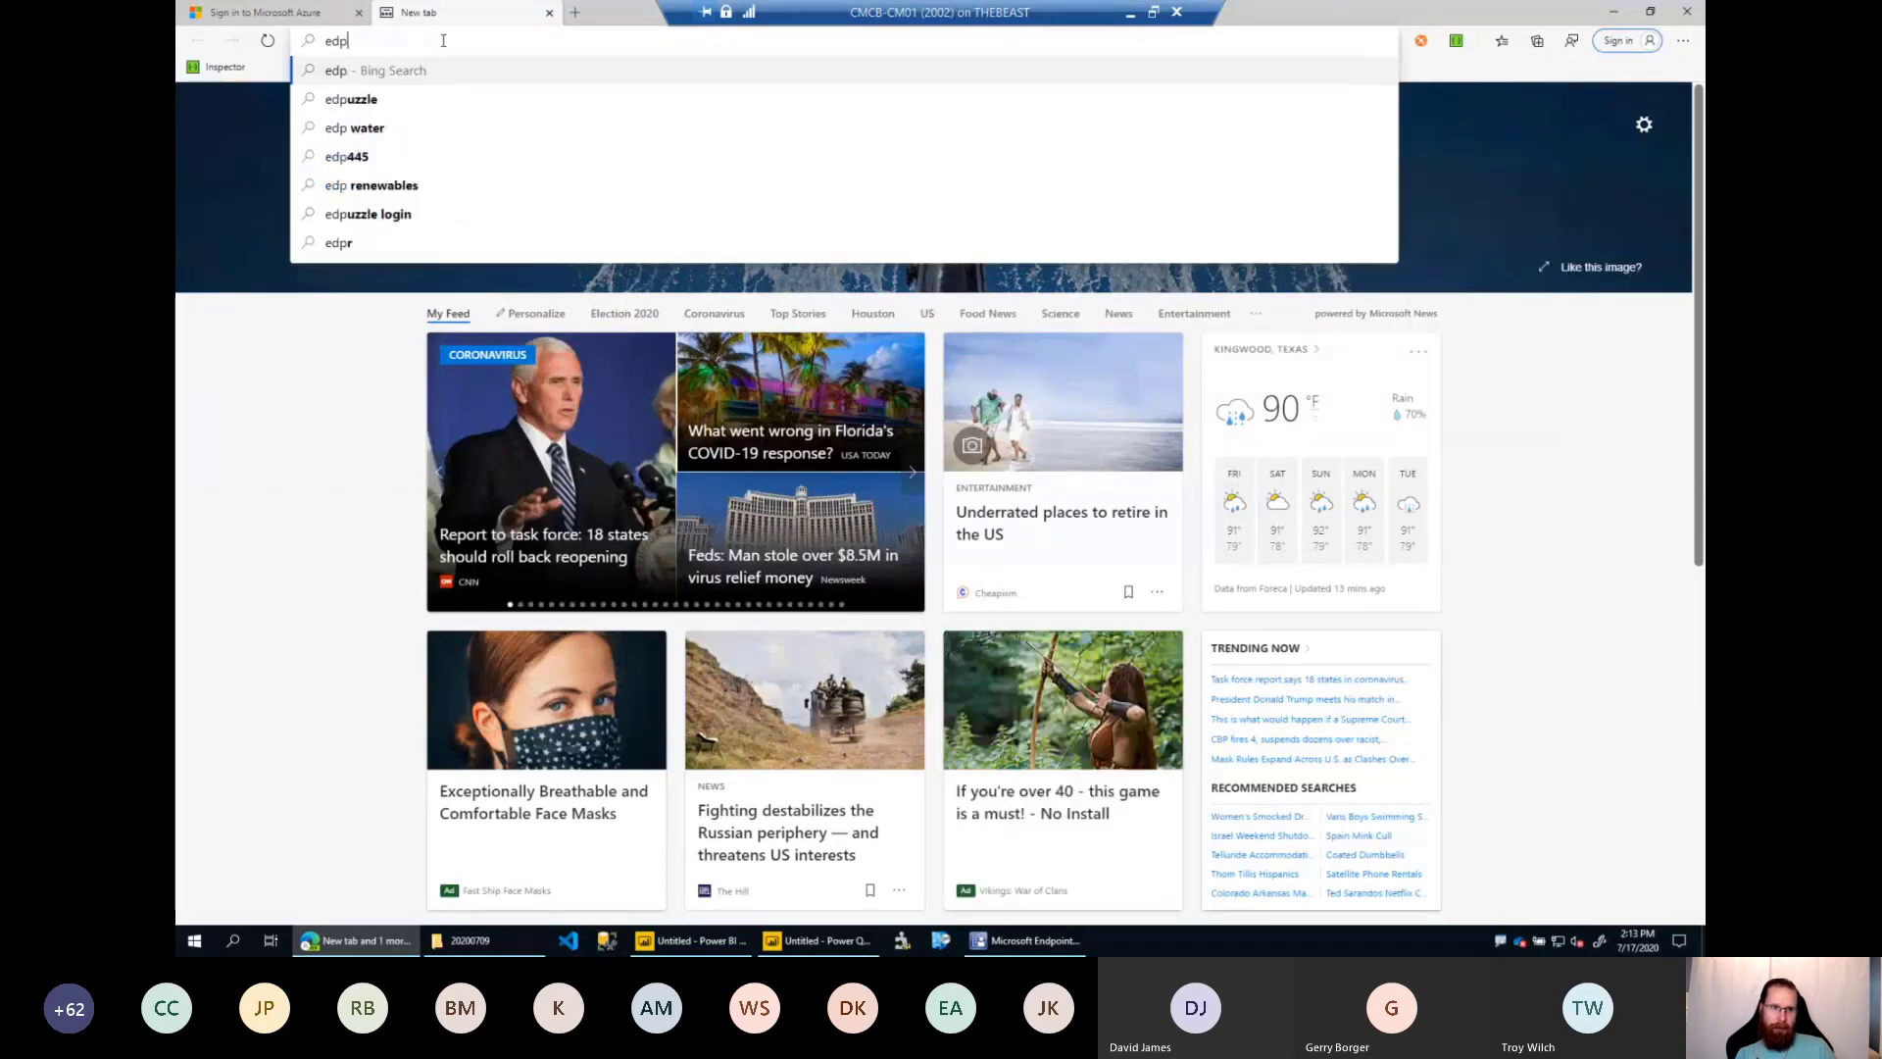
pyautogui.write('ndpoint.microsoft.com')
pyautogui.press('Return')
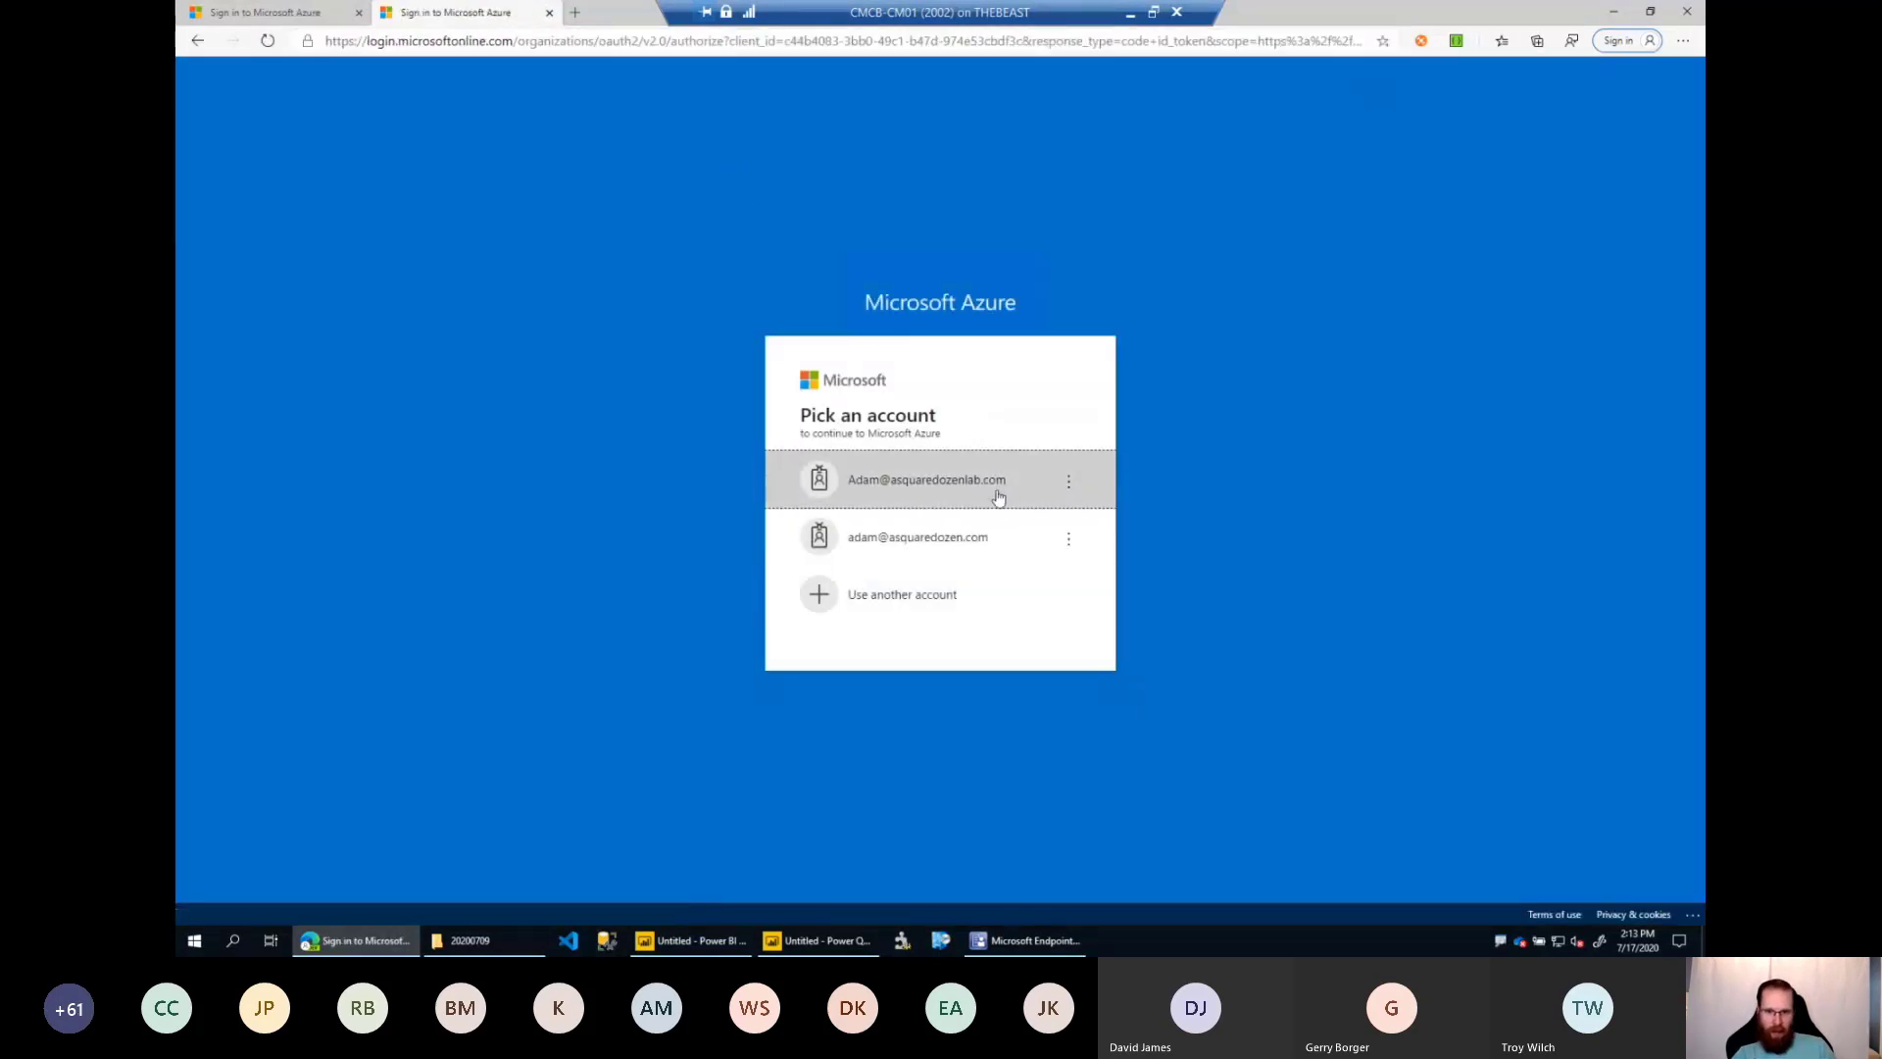
pyautogui.click(992, 490)
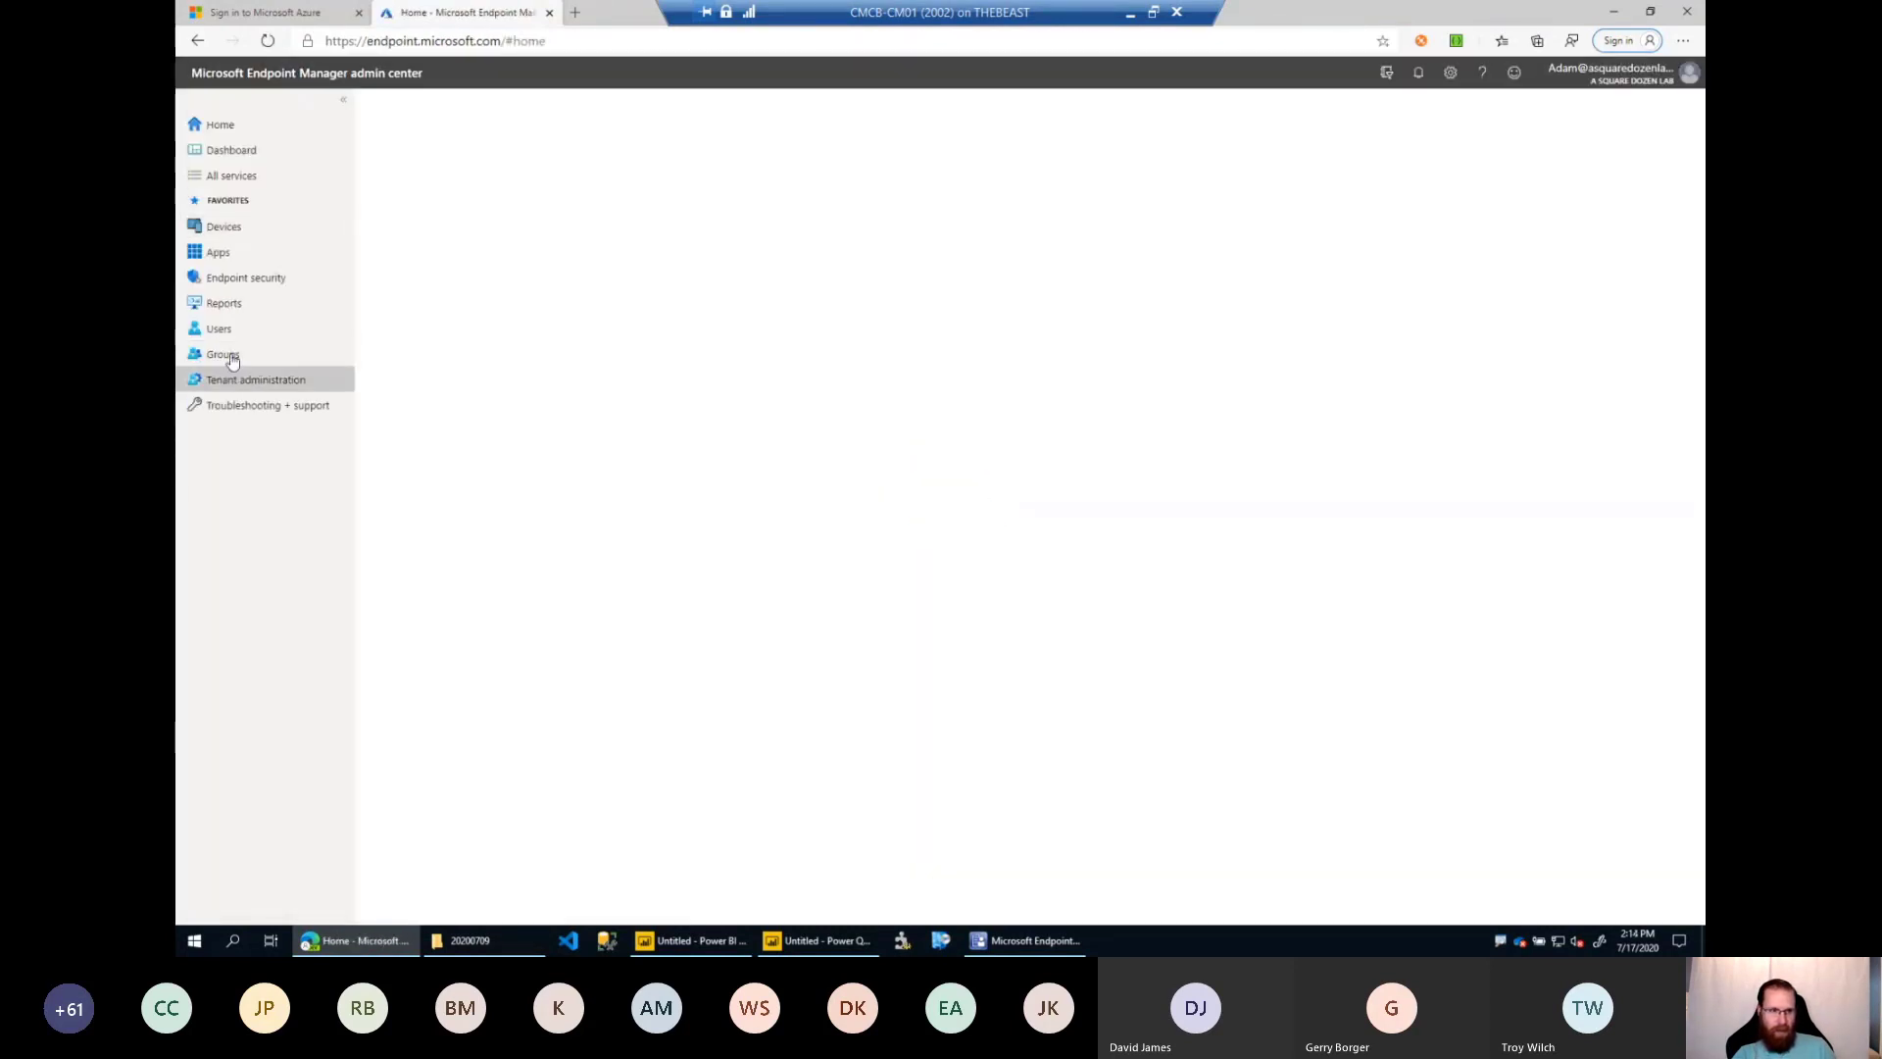
# Examine the Endpoint analytics (Preview) overview under Reports and return to the Reports page.
pyautogui.click(223, 306)
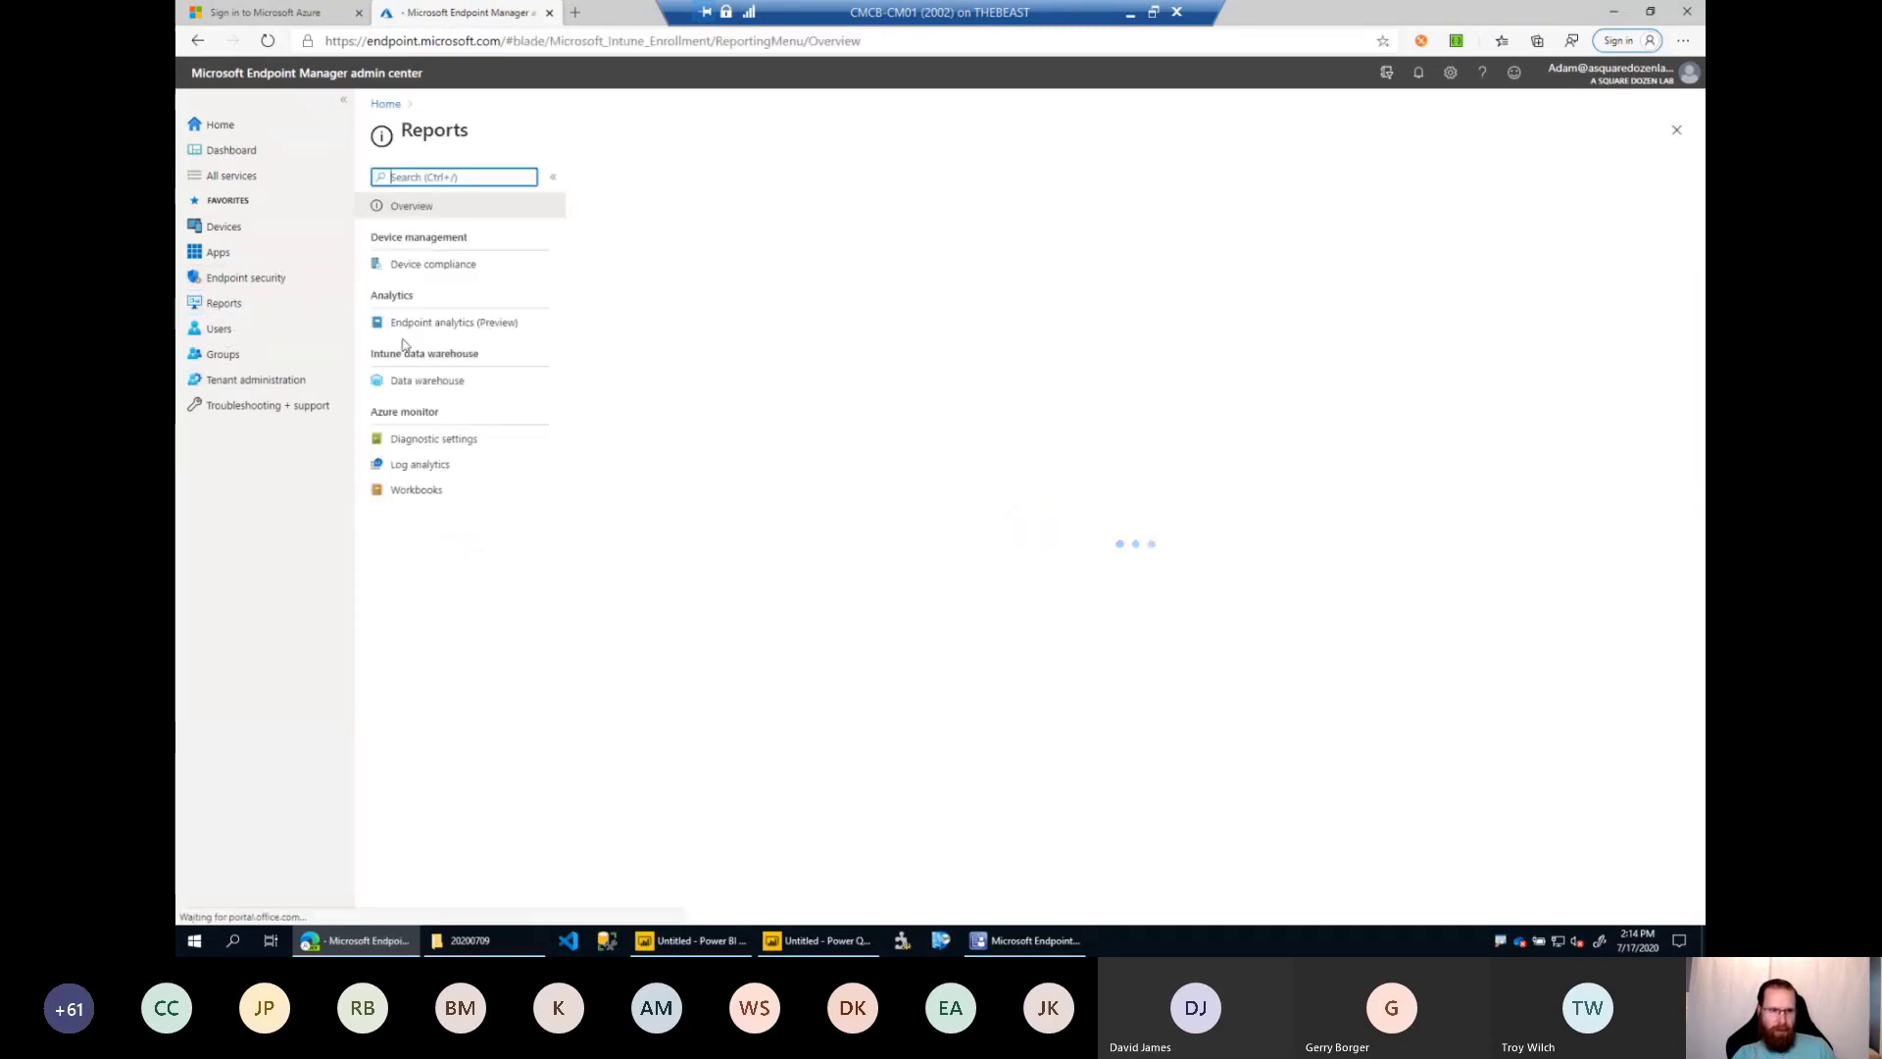
pyautogui.click(447, 325)
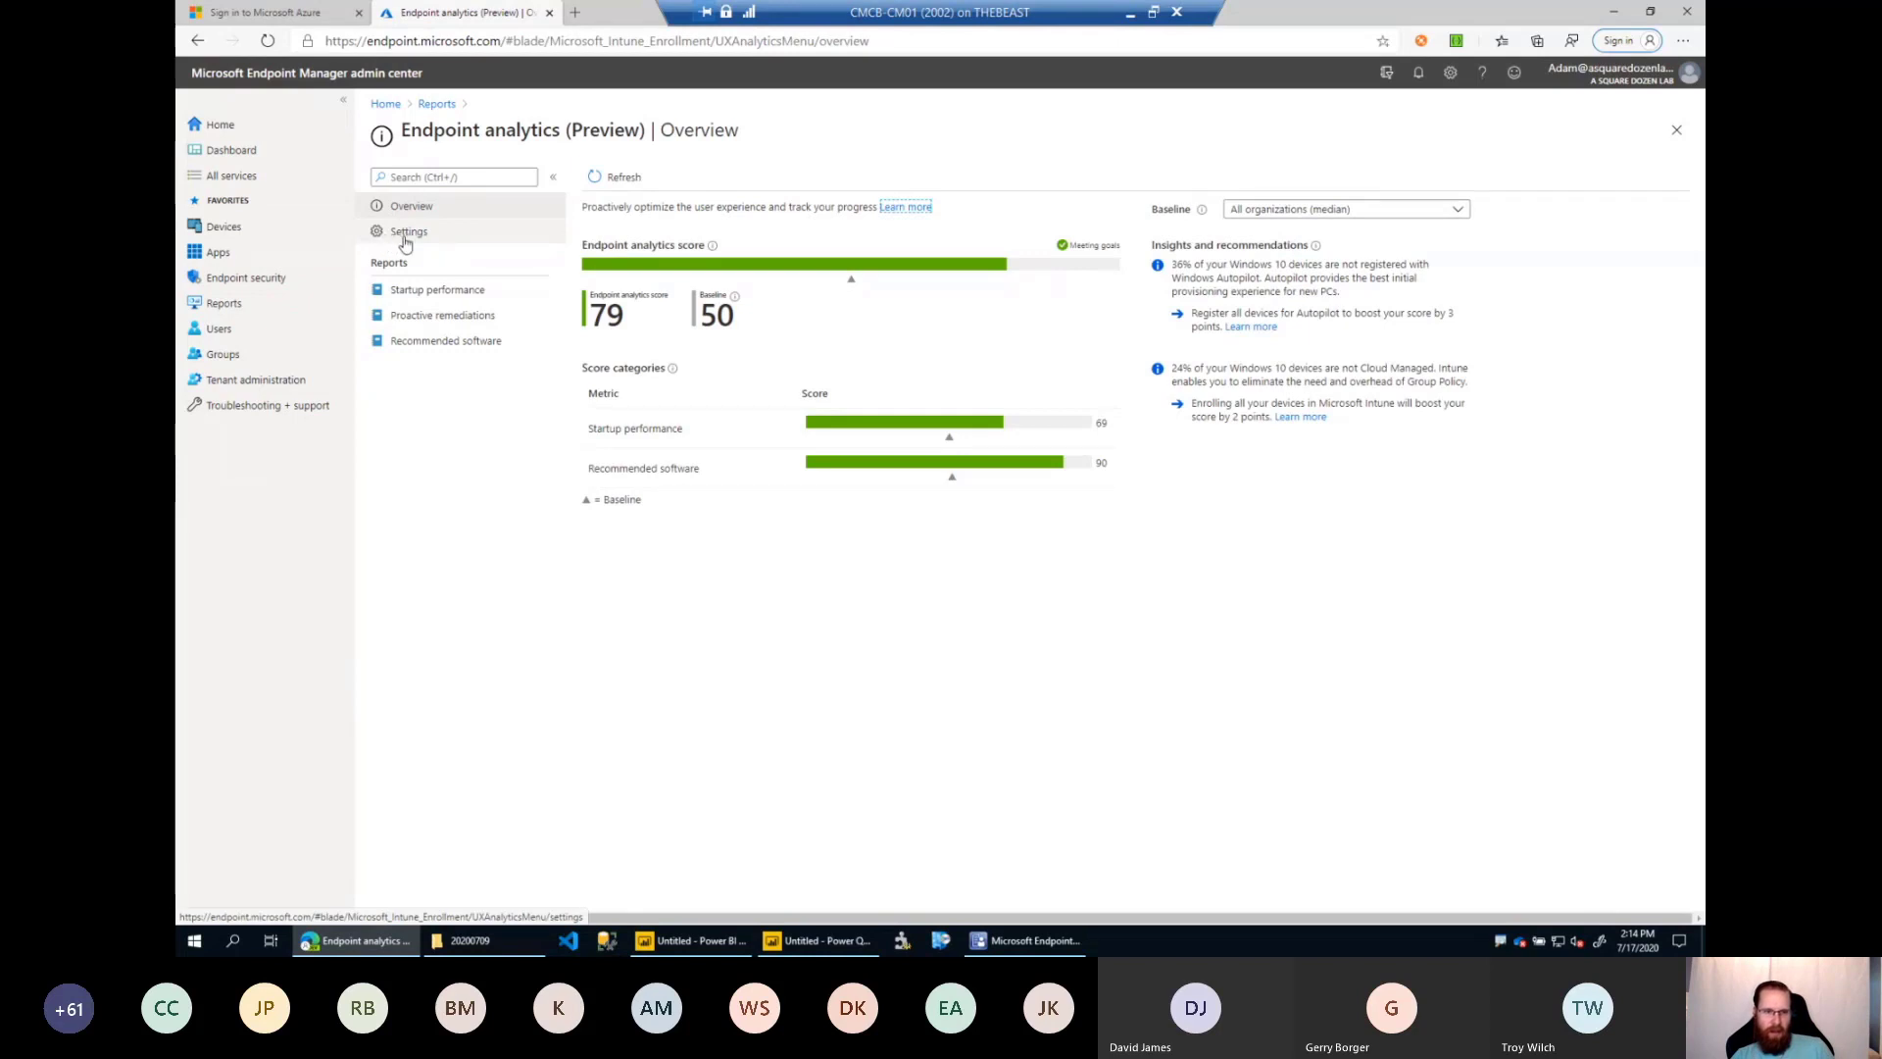
pyautogui.click(240, 309)
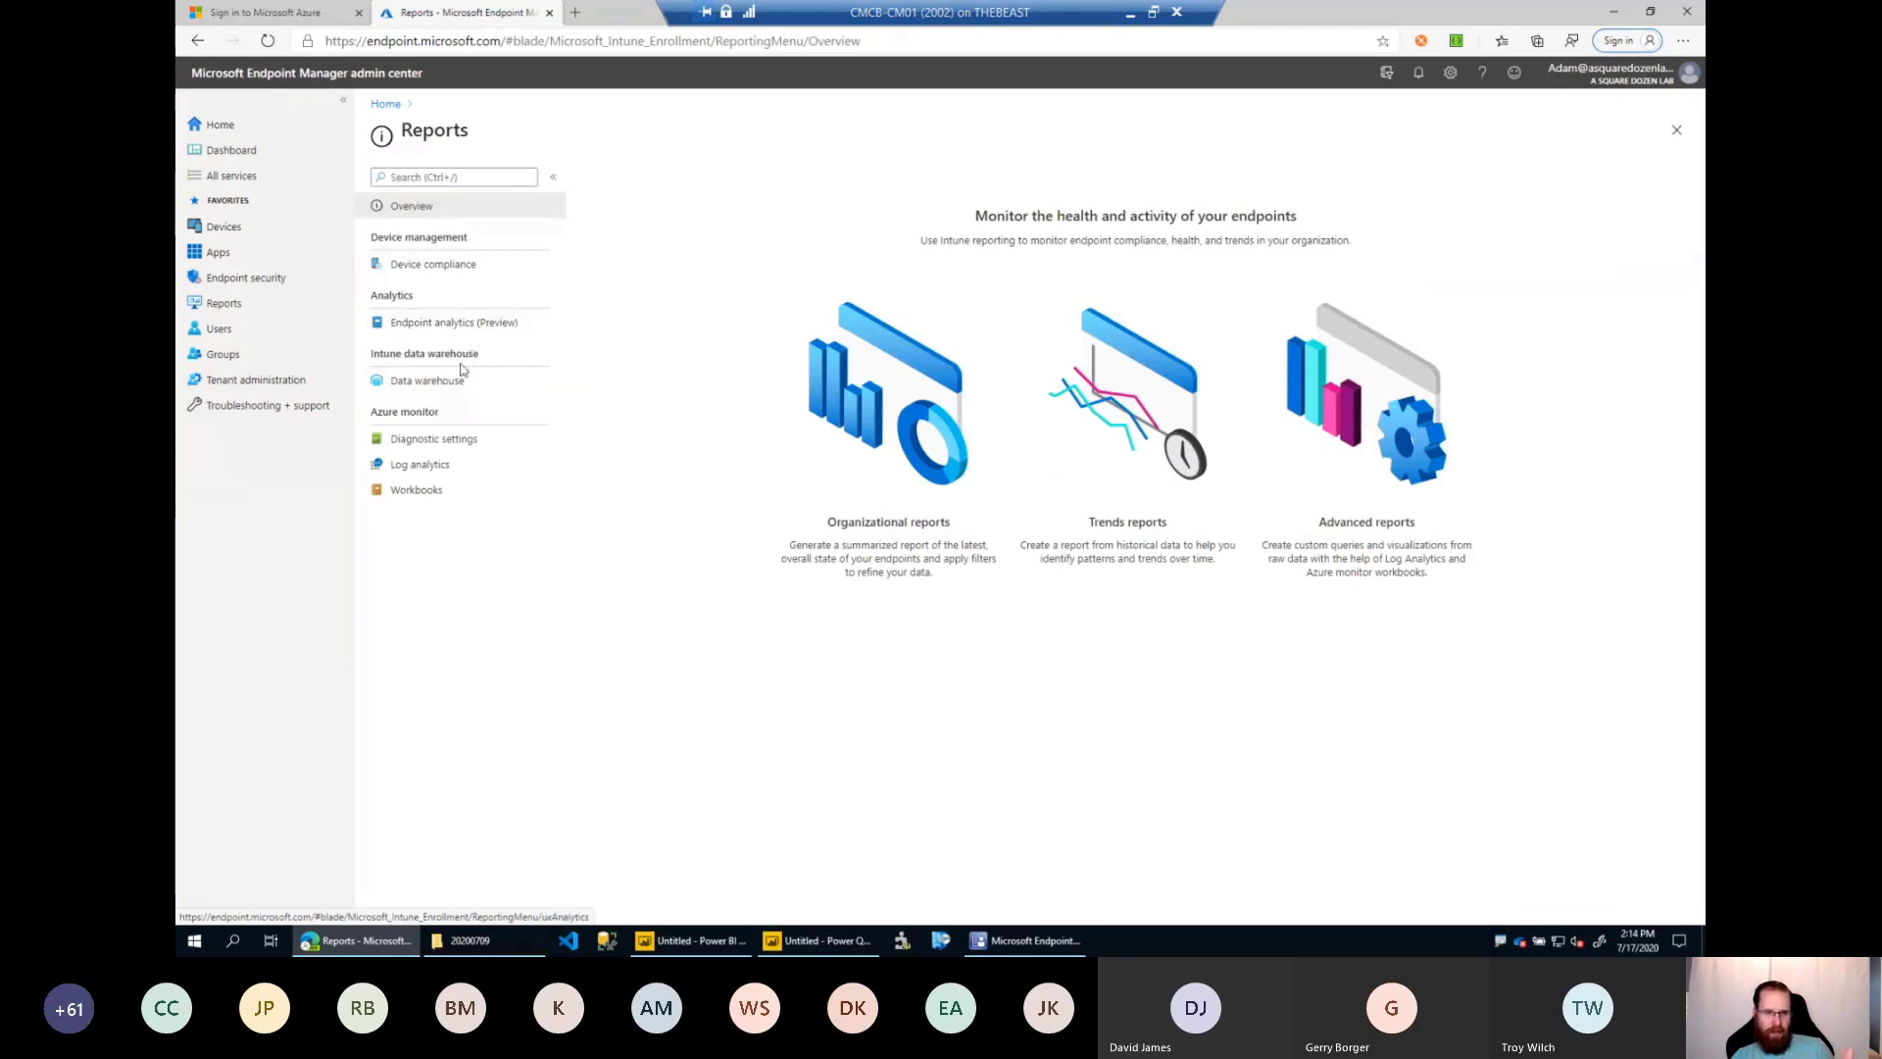
# Open Log analytics without an example query and set the query scope to the ASDDestkopAnalytics workspace.
pyautogui.click(451, 468)
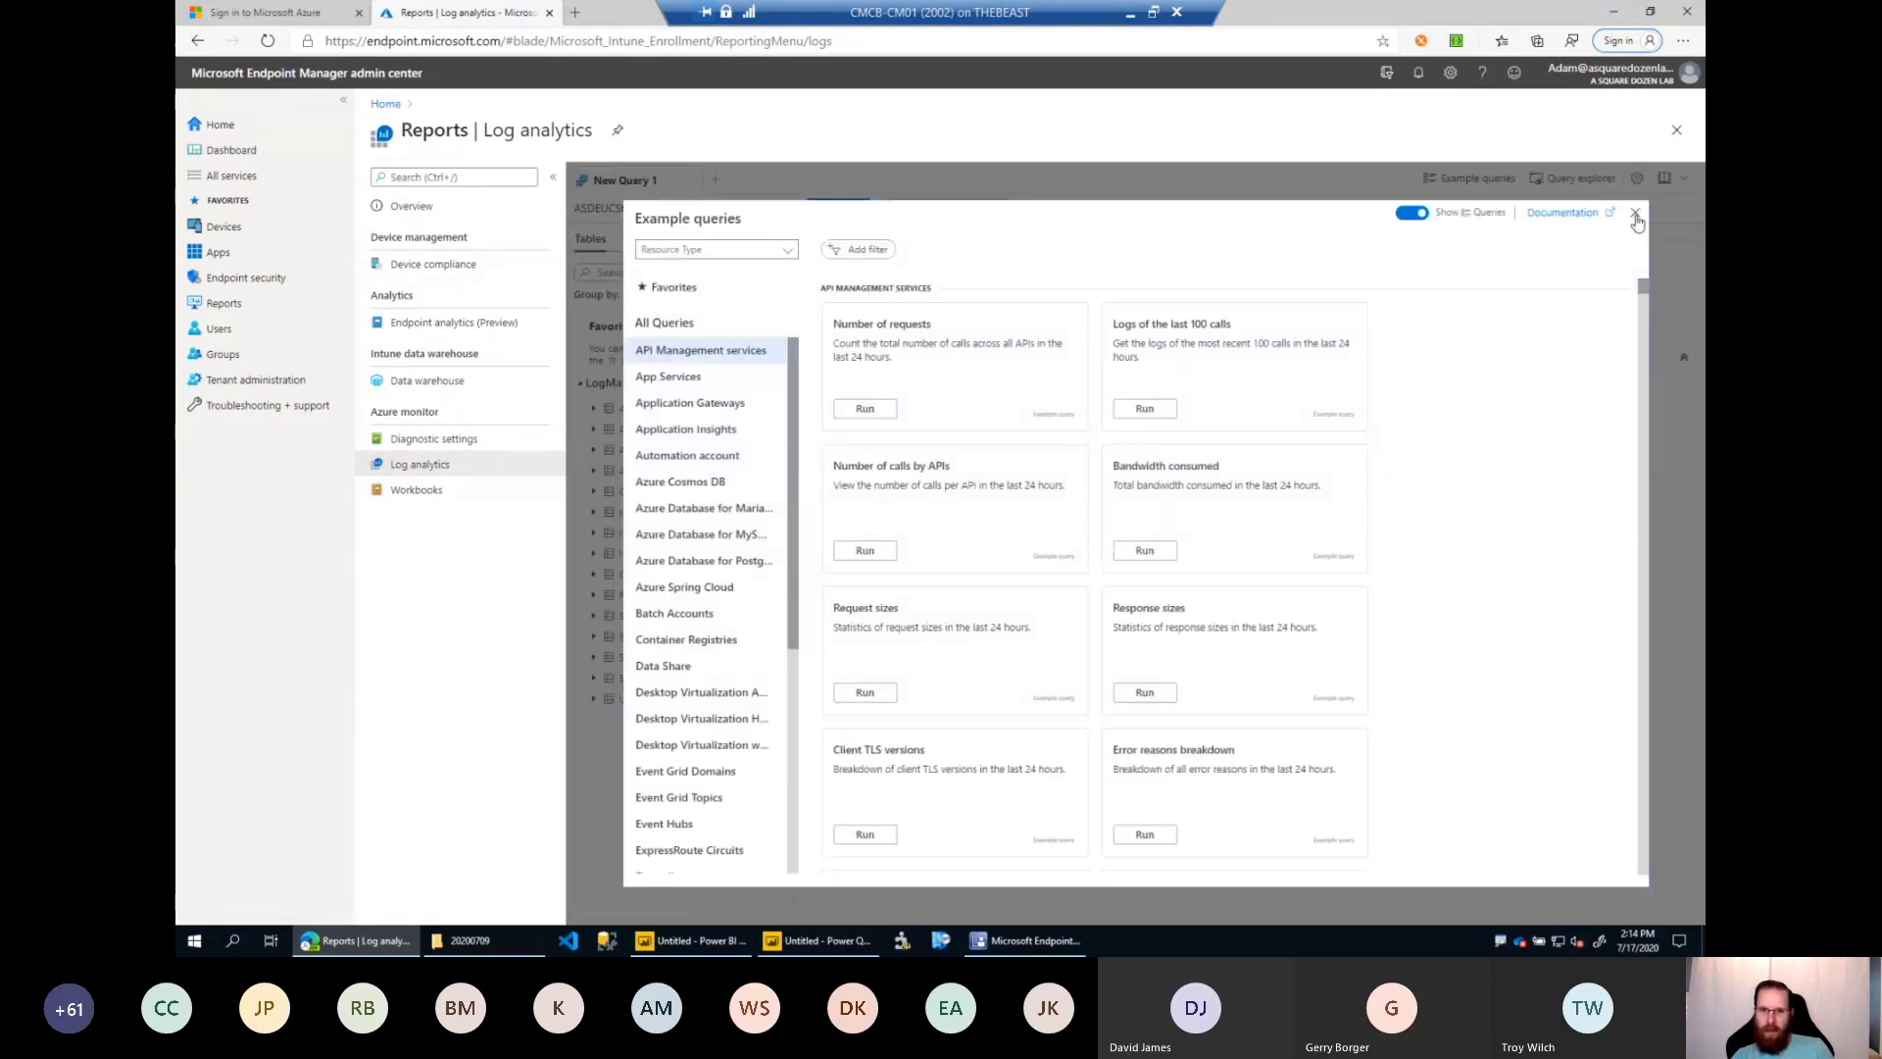
pyautogui.click(1636, 214)
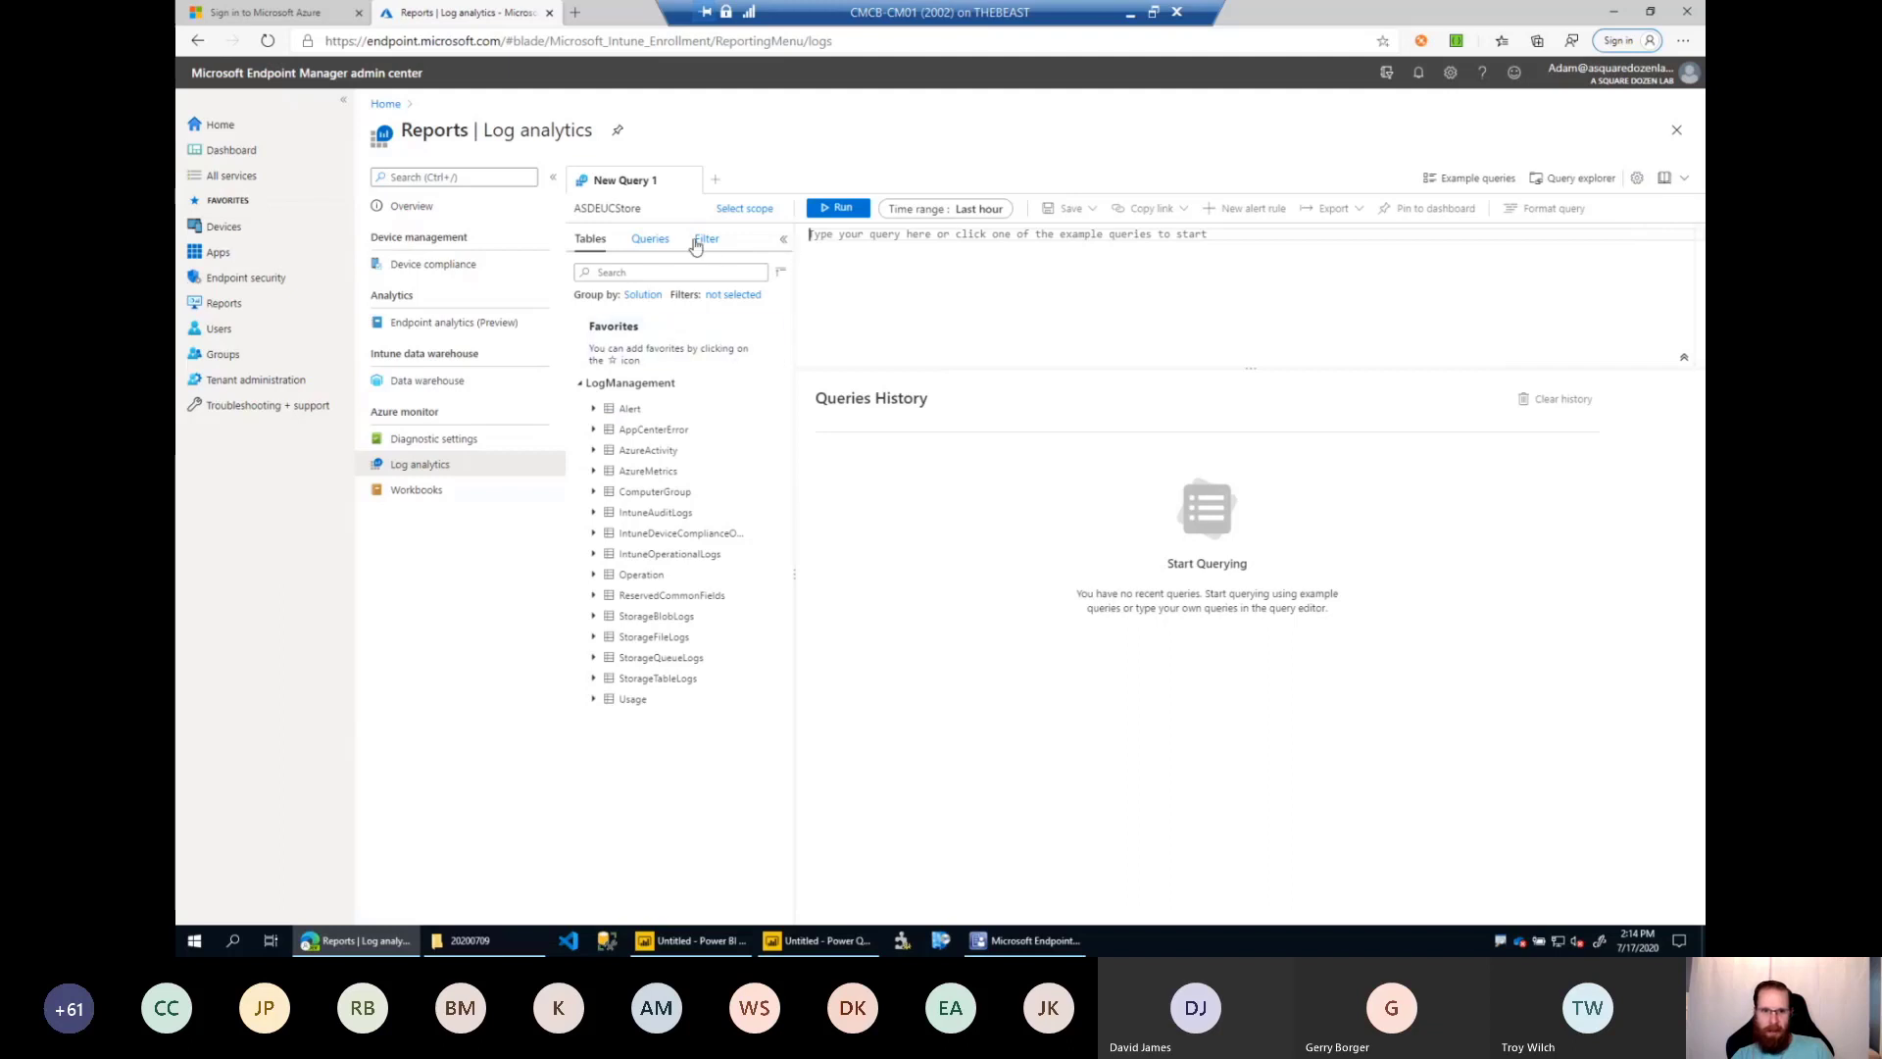
pyautogui.click(736, 212)
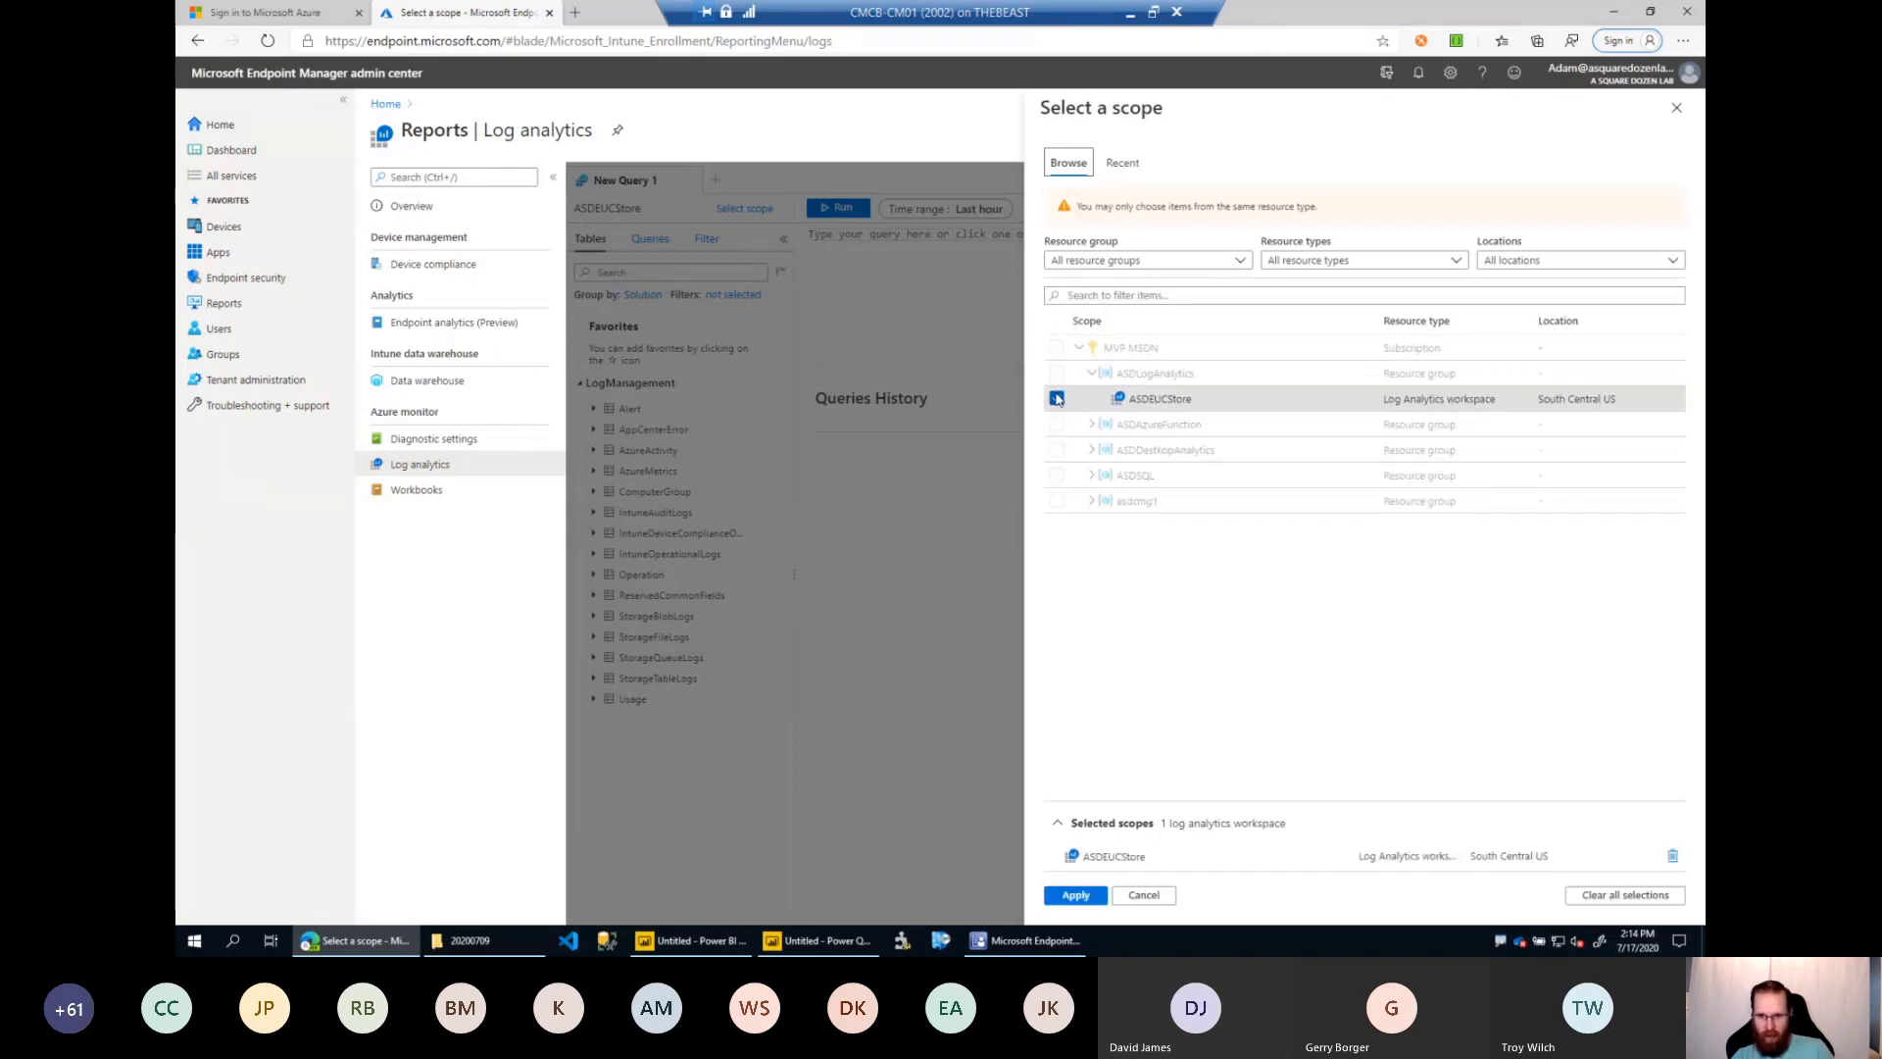
pyautogui.click(1057, 398)
pyautogui.click(1089, 430)
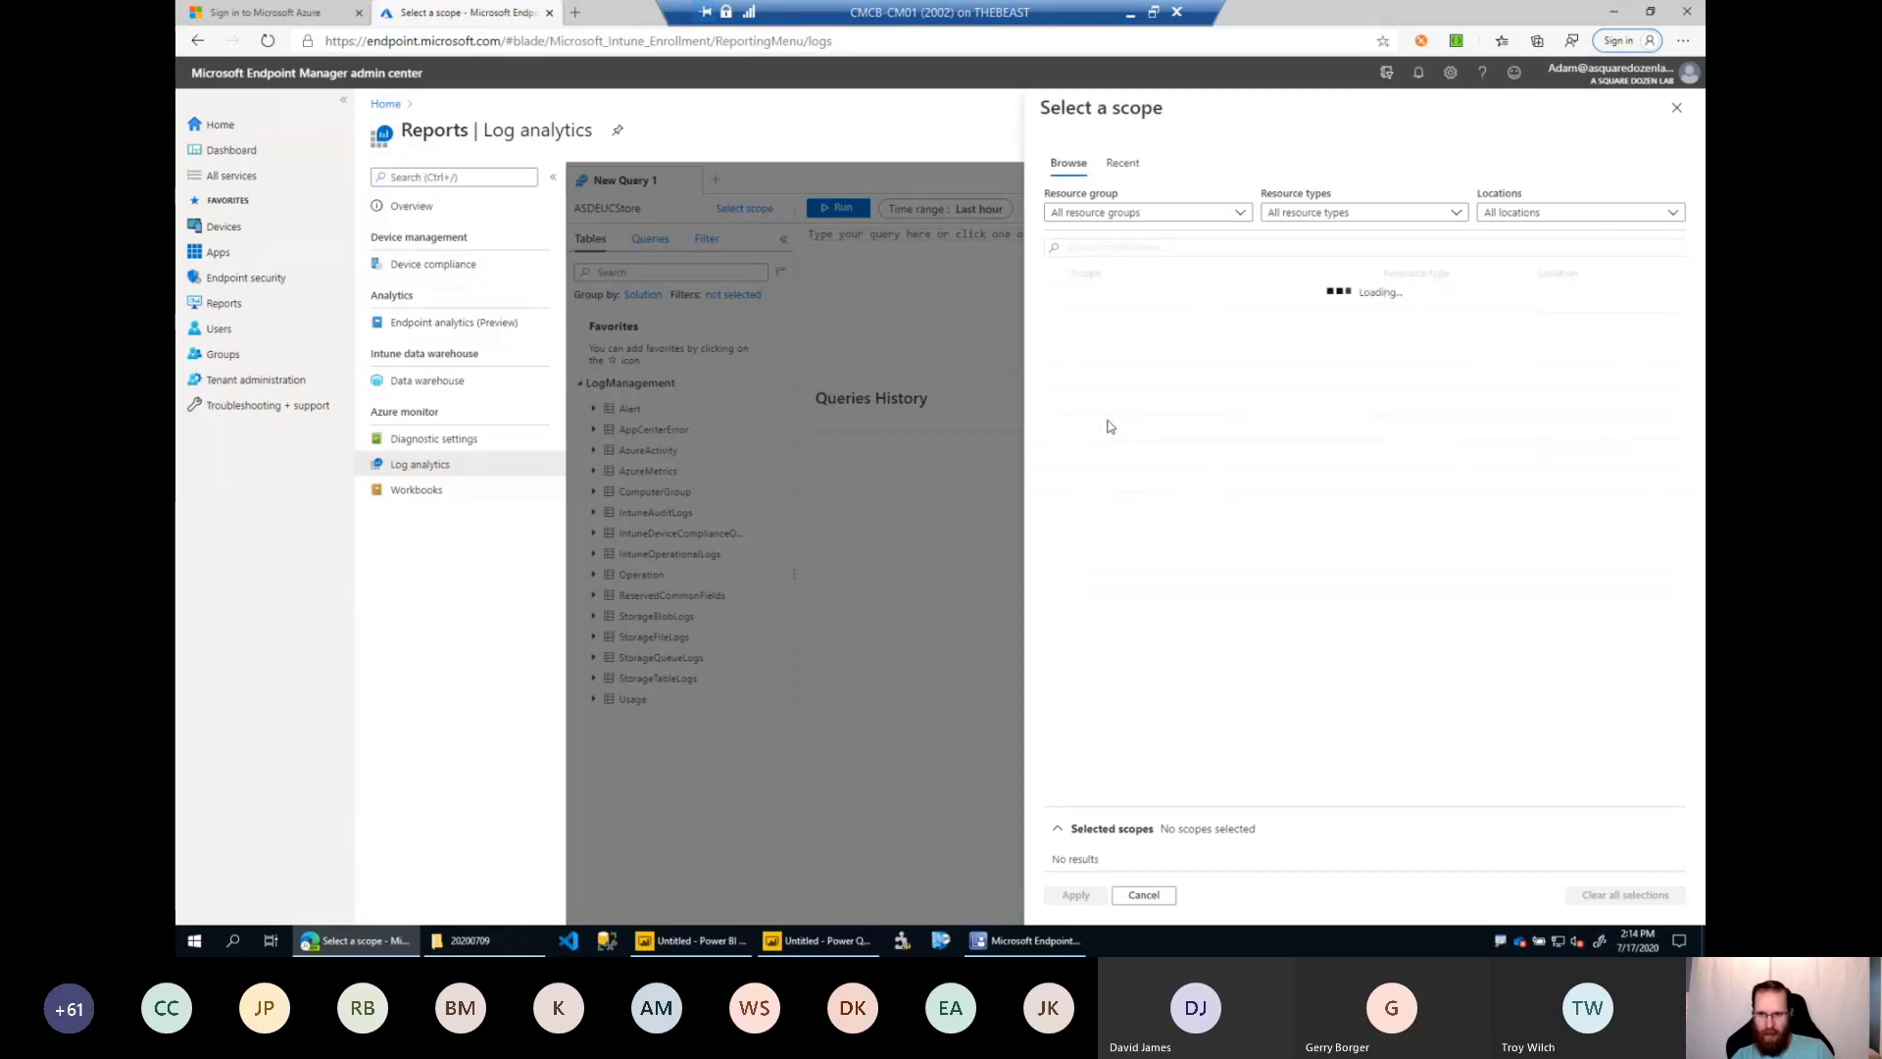
pyautogui.click(1057, 429)
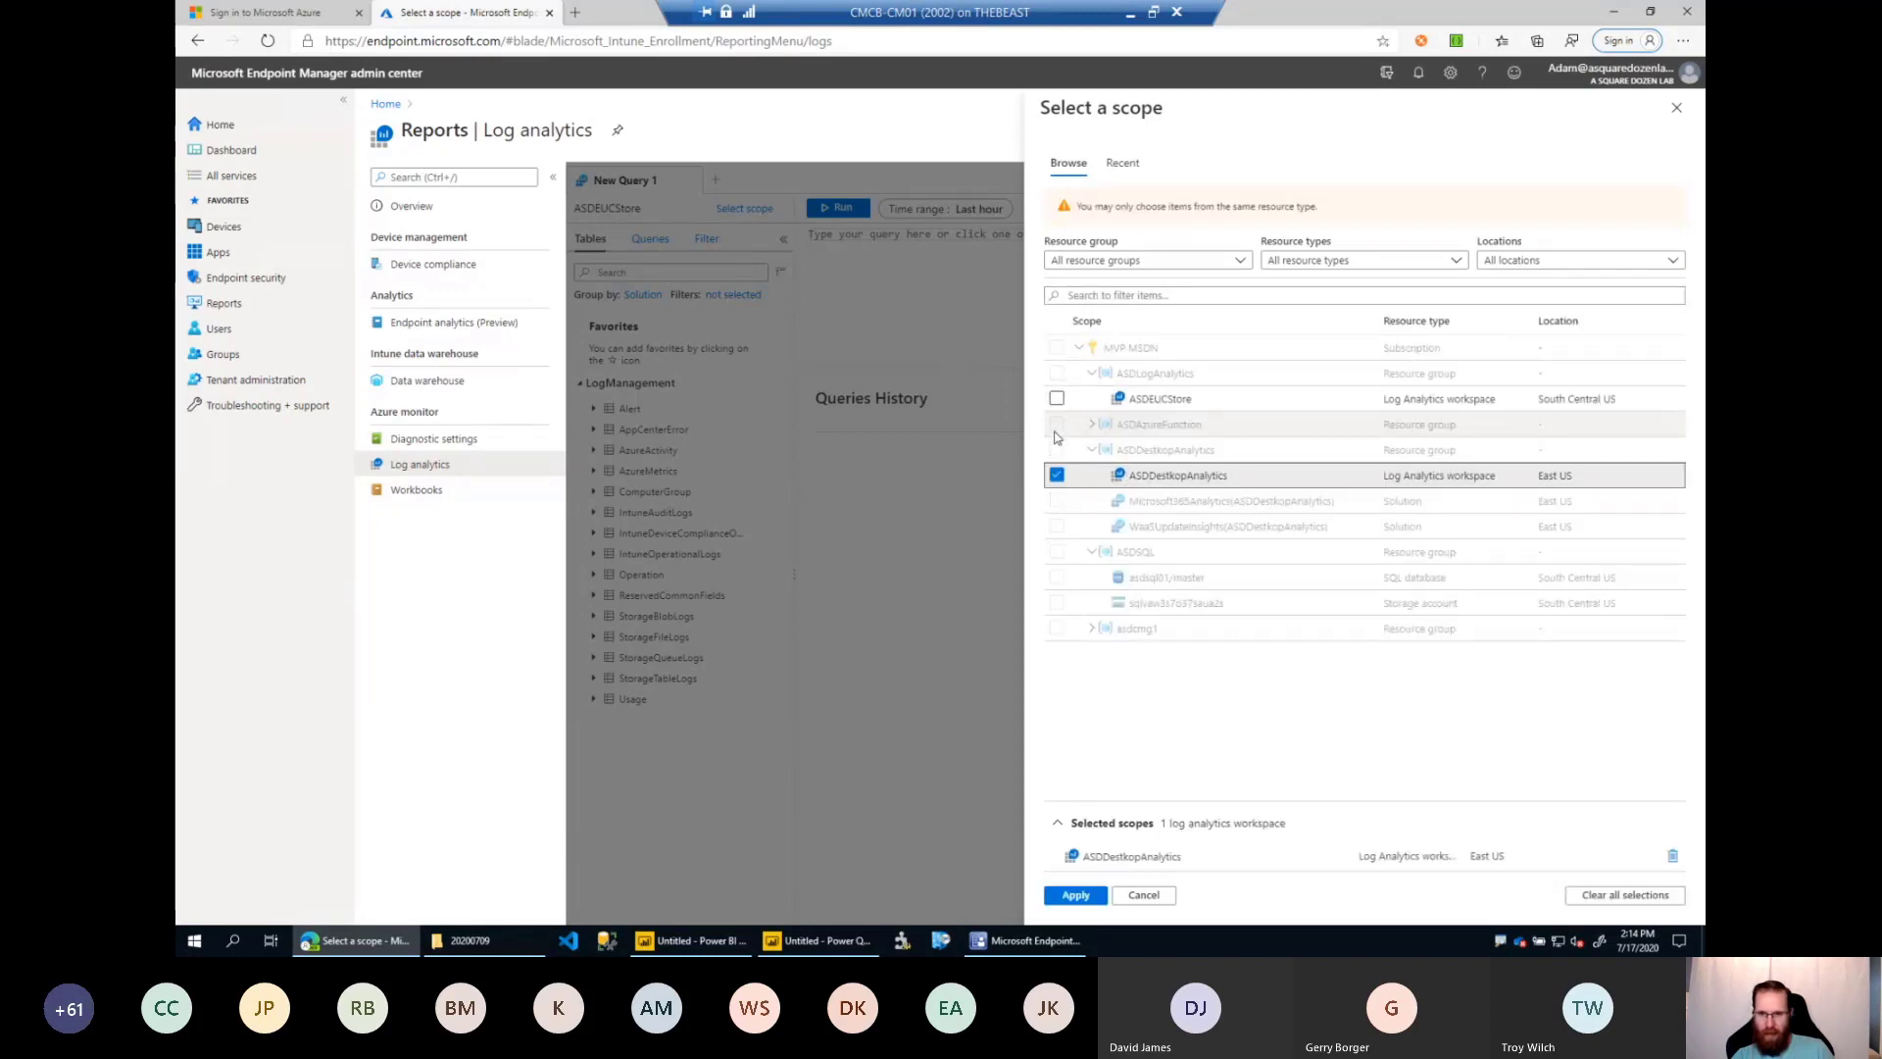
pyautogui.click(1076, 895)
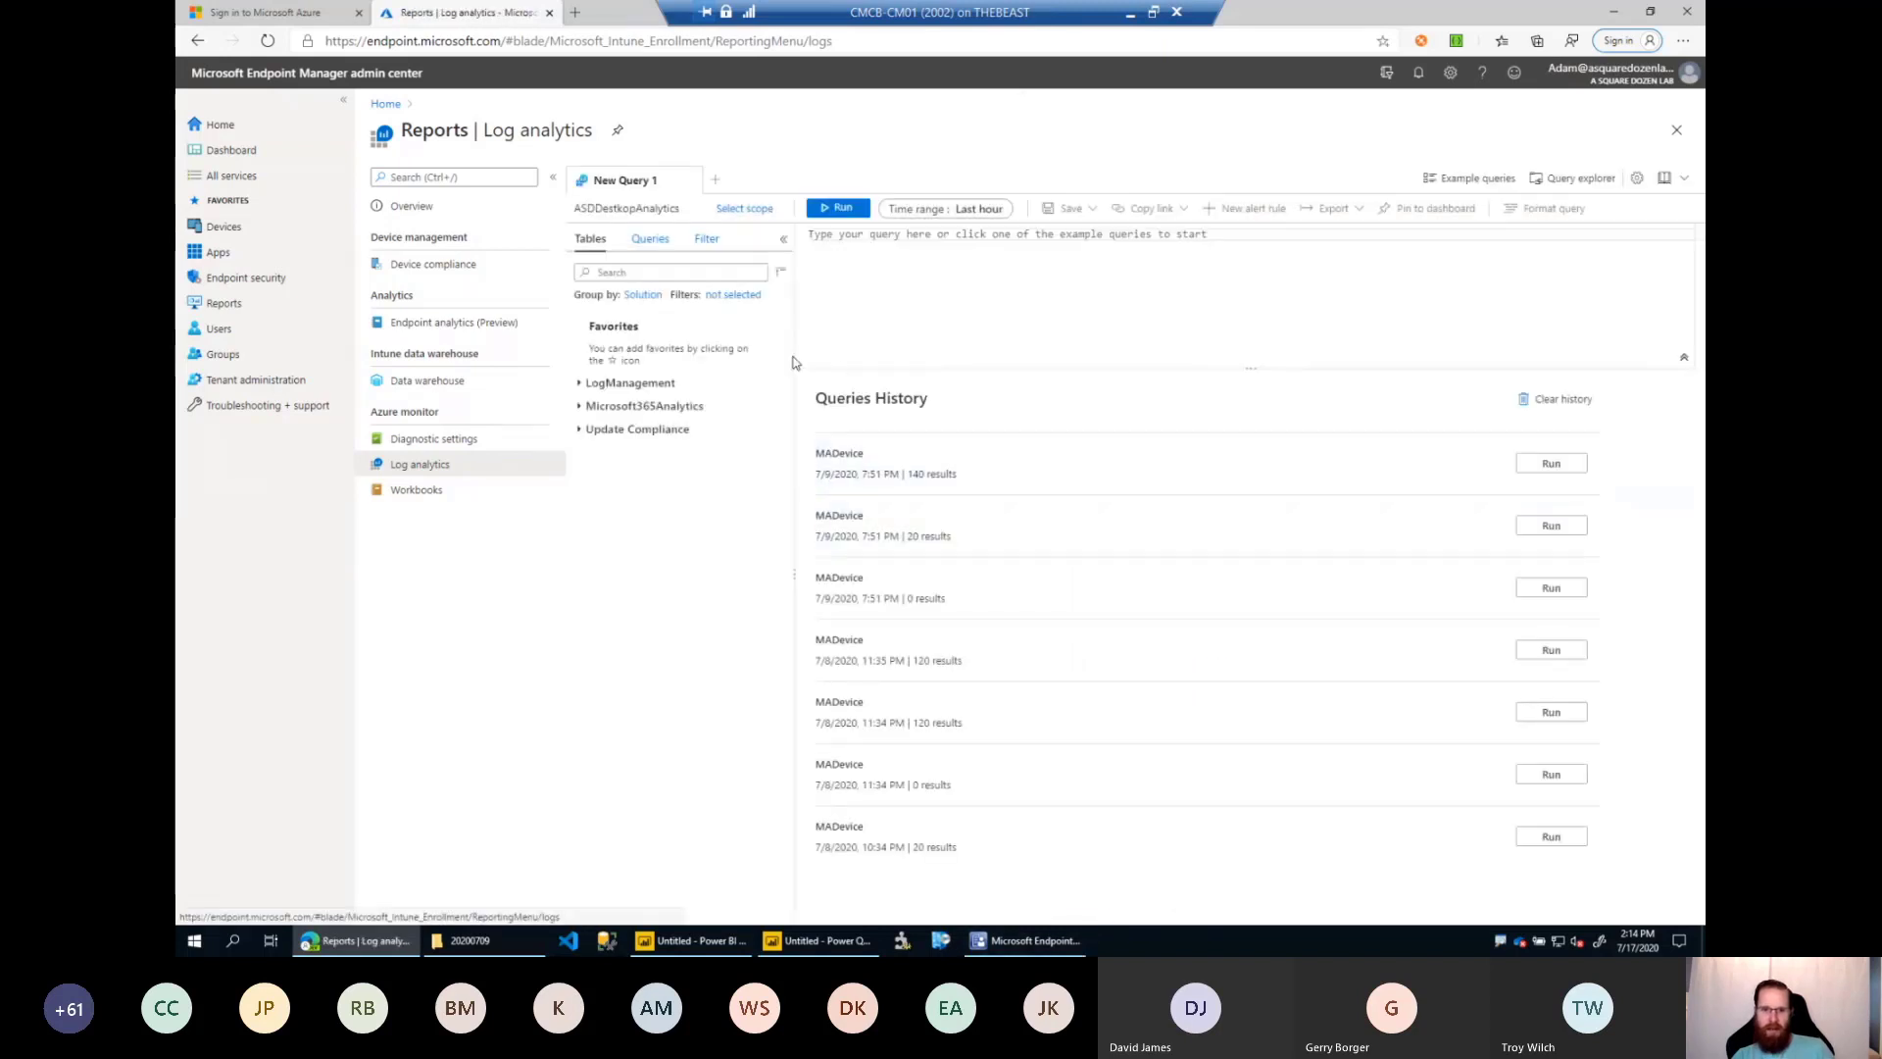
# Expand the Microsoft365Analytics tables and rerun the most recent MADevice query from the history.
pyautogui.click(589, 412)
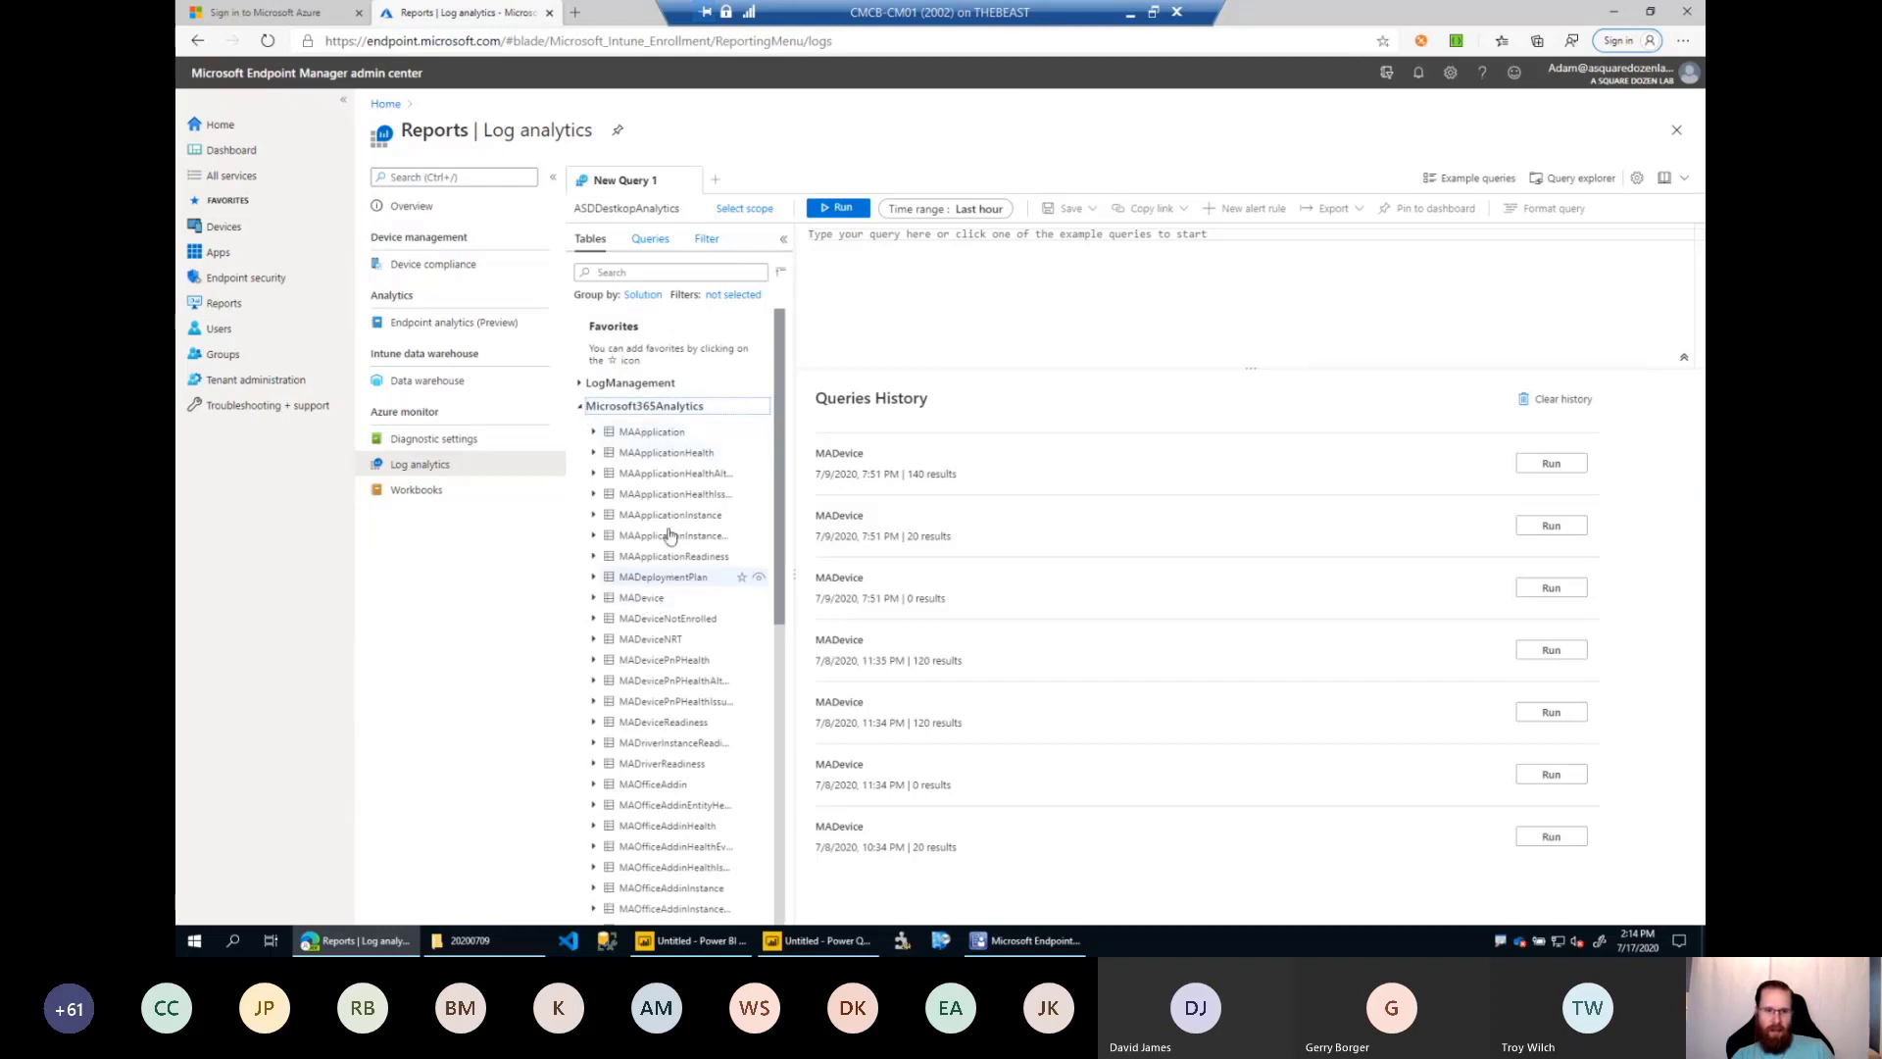
pyautogui.click(651, 601)
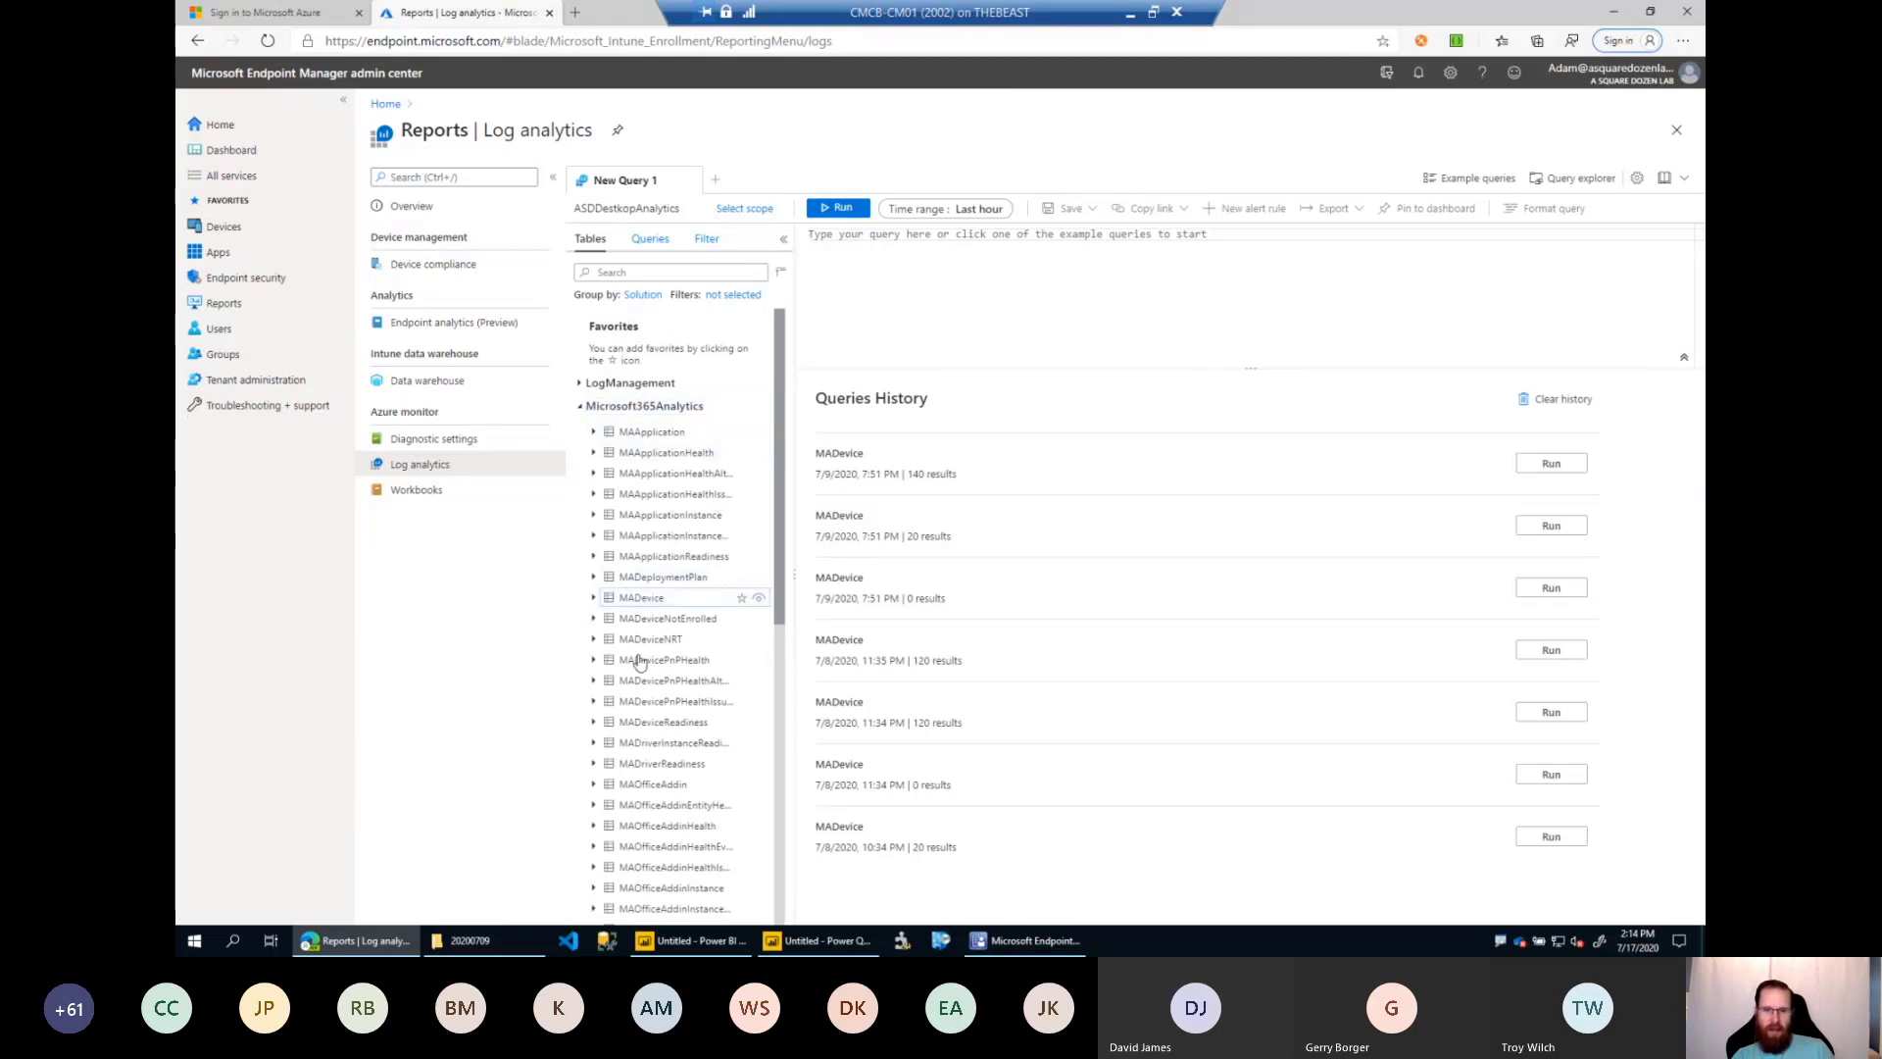
pyautogui.click(1551, 462)
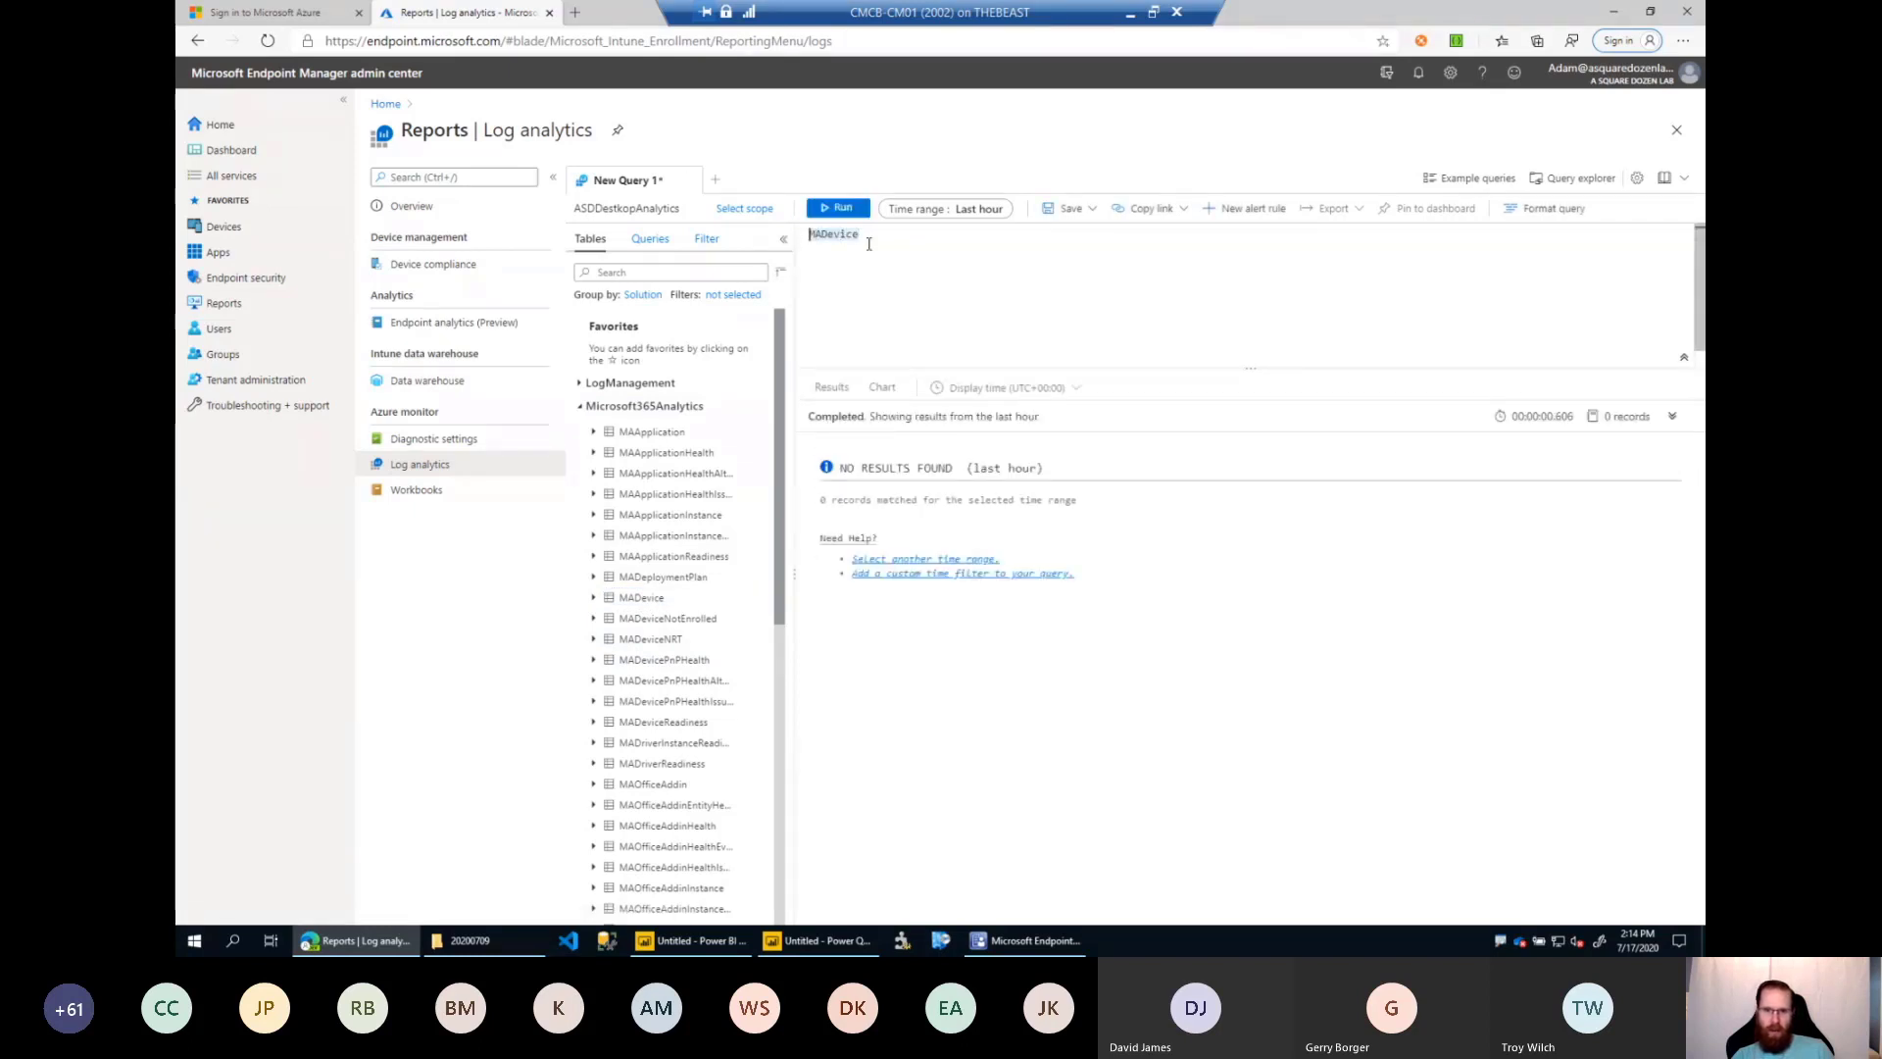
# Set the MADevice query's time range to the last 24 hours and run it.
pyautogui.click(985, 209)
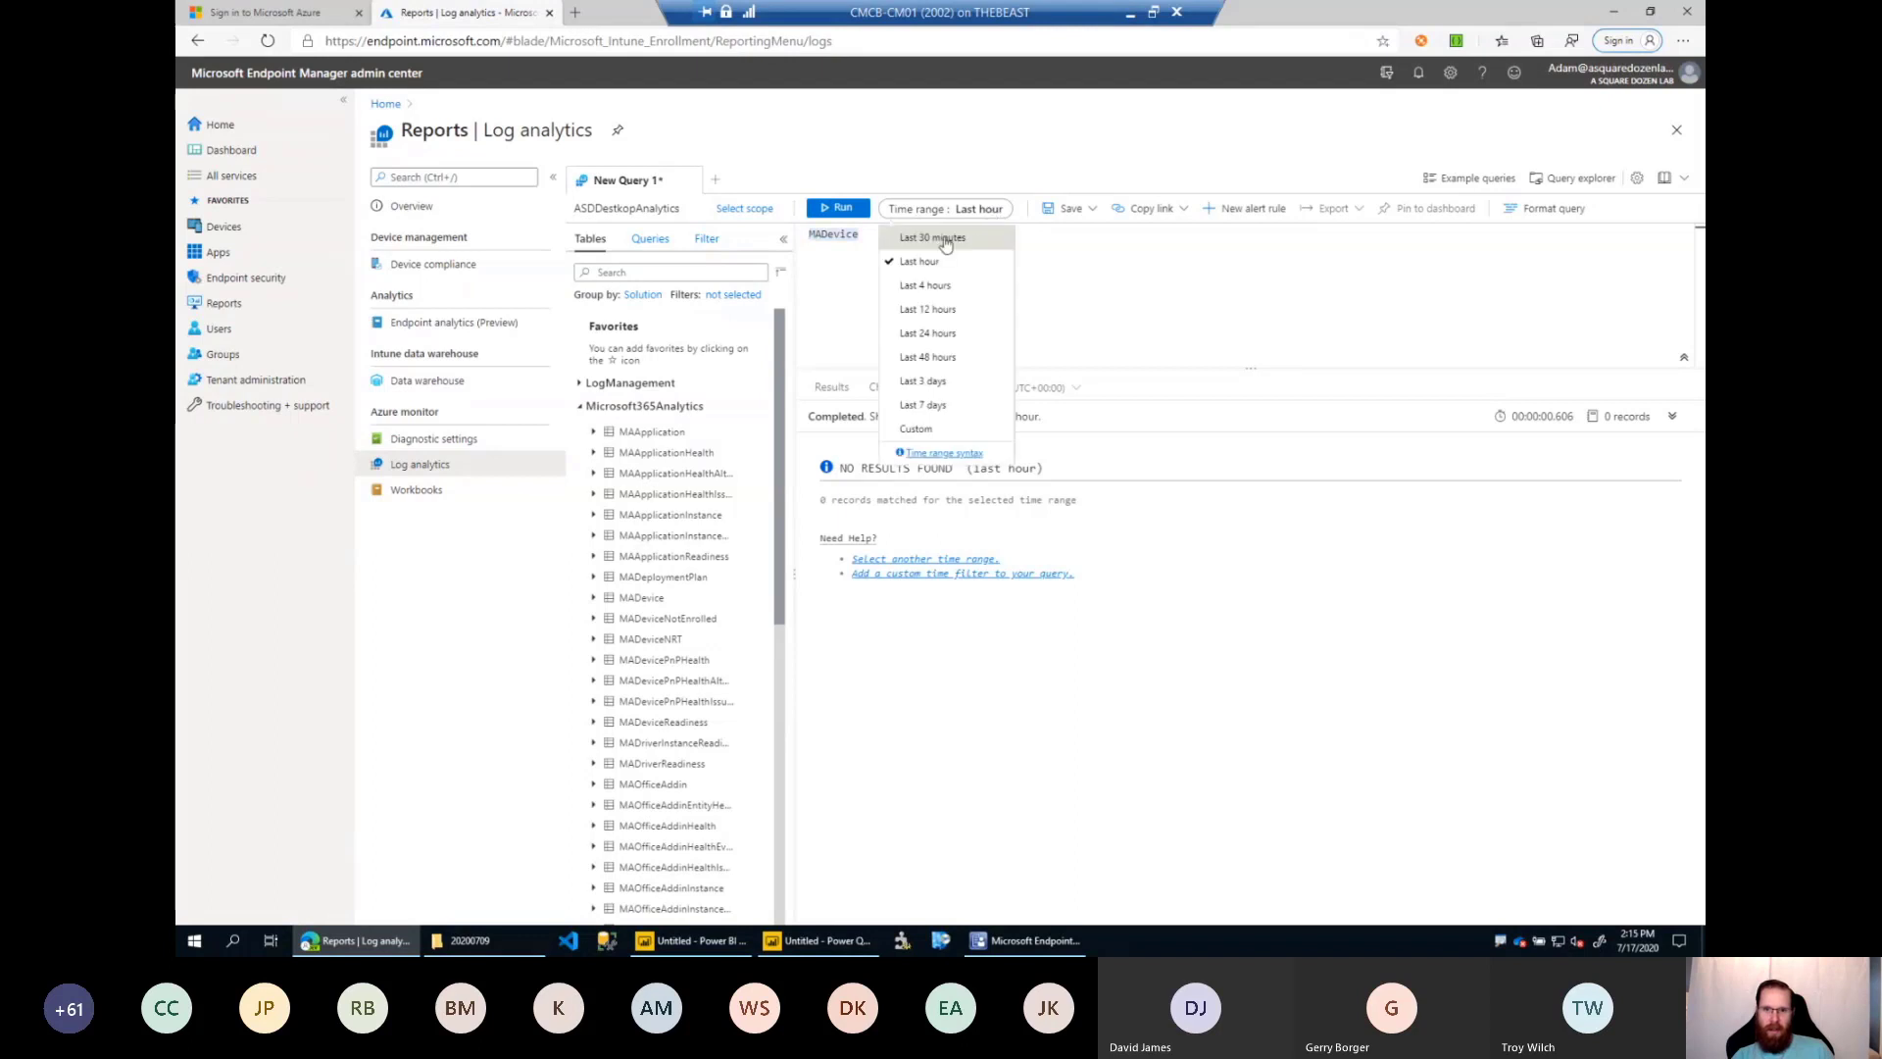
pyautogui.click(947, 335)
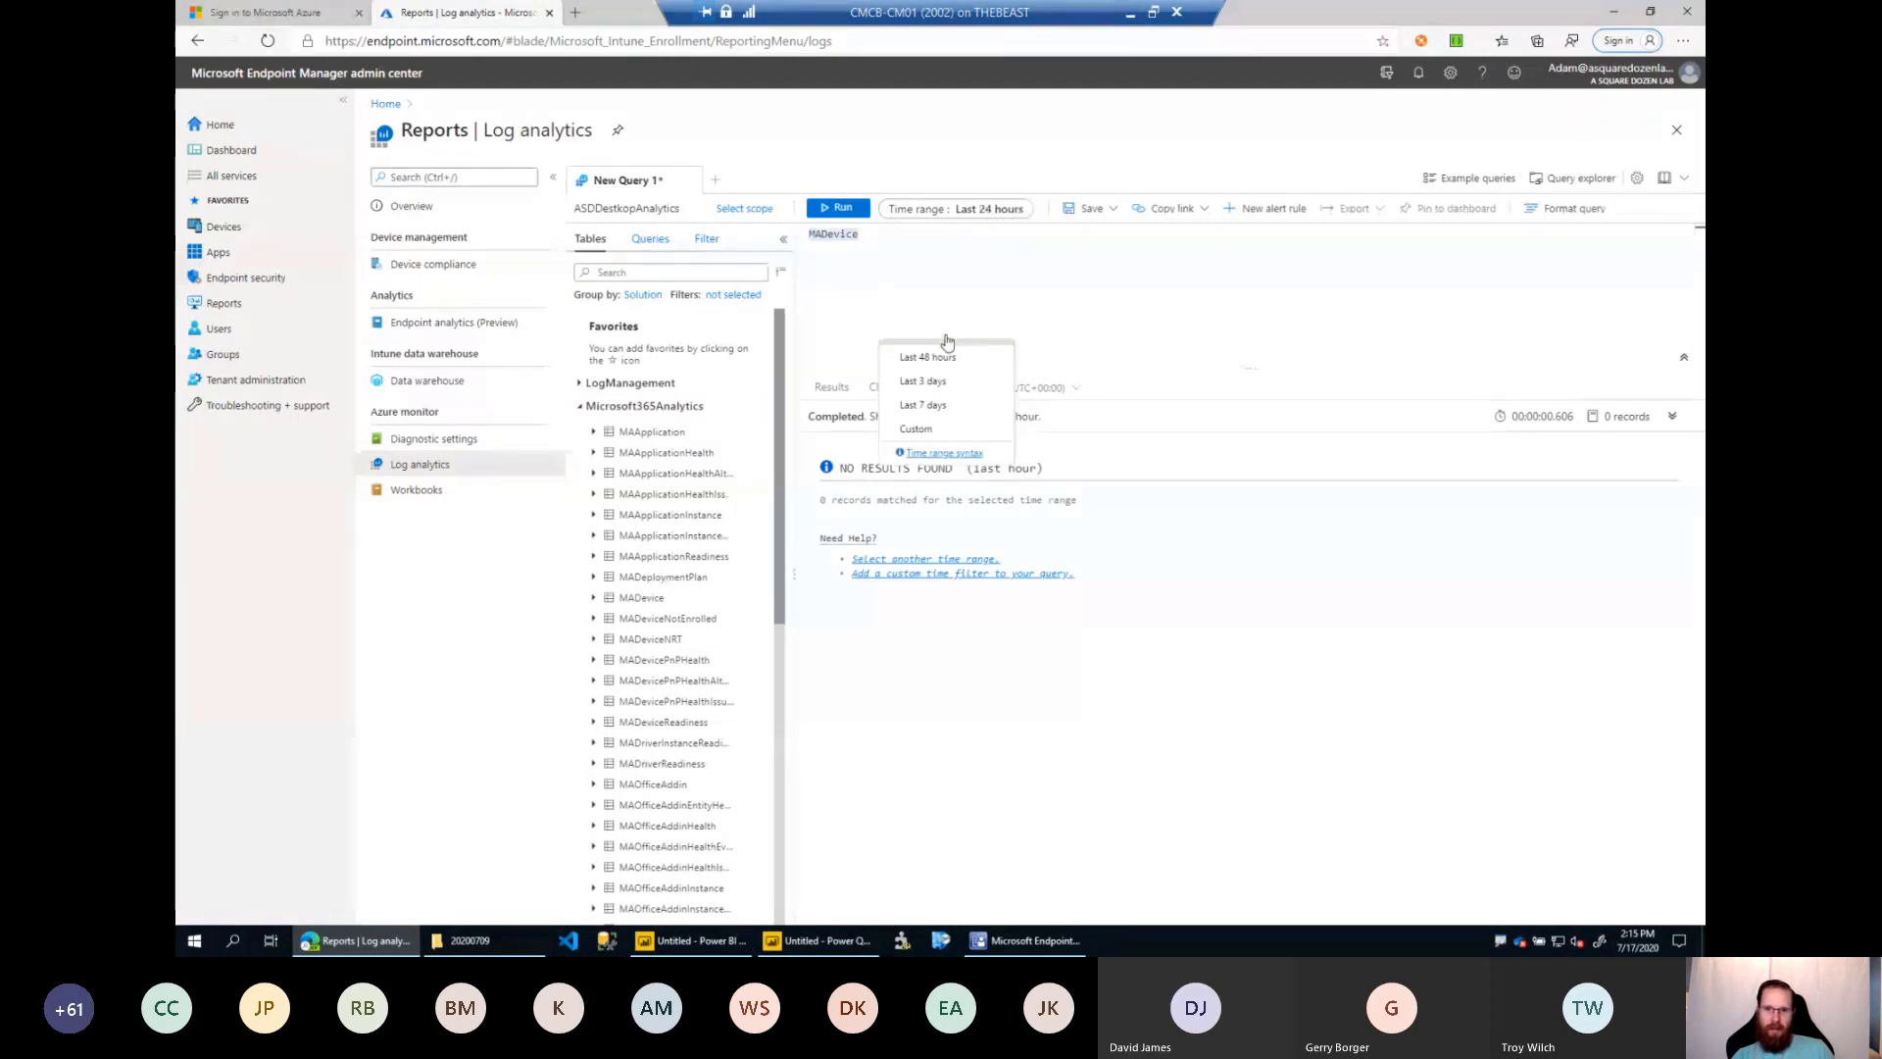
pyautogui.click(849, 212)
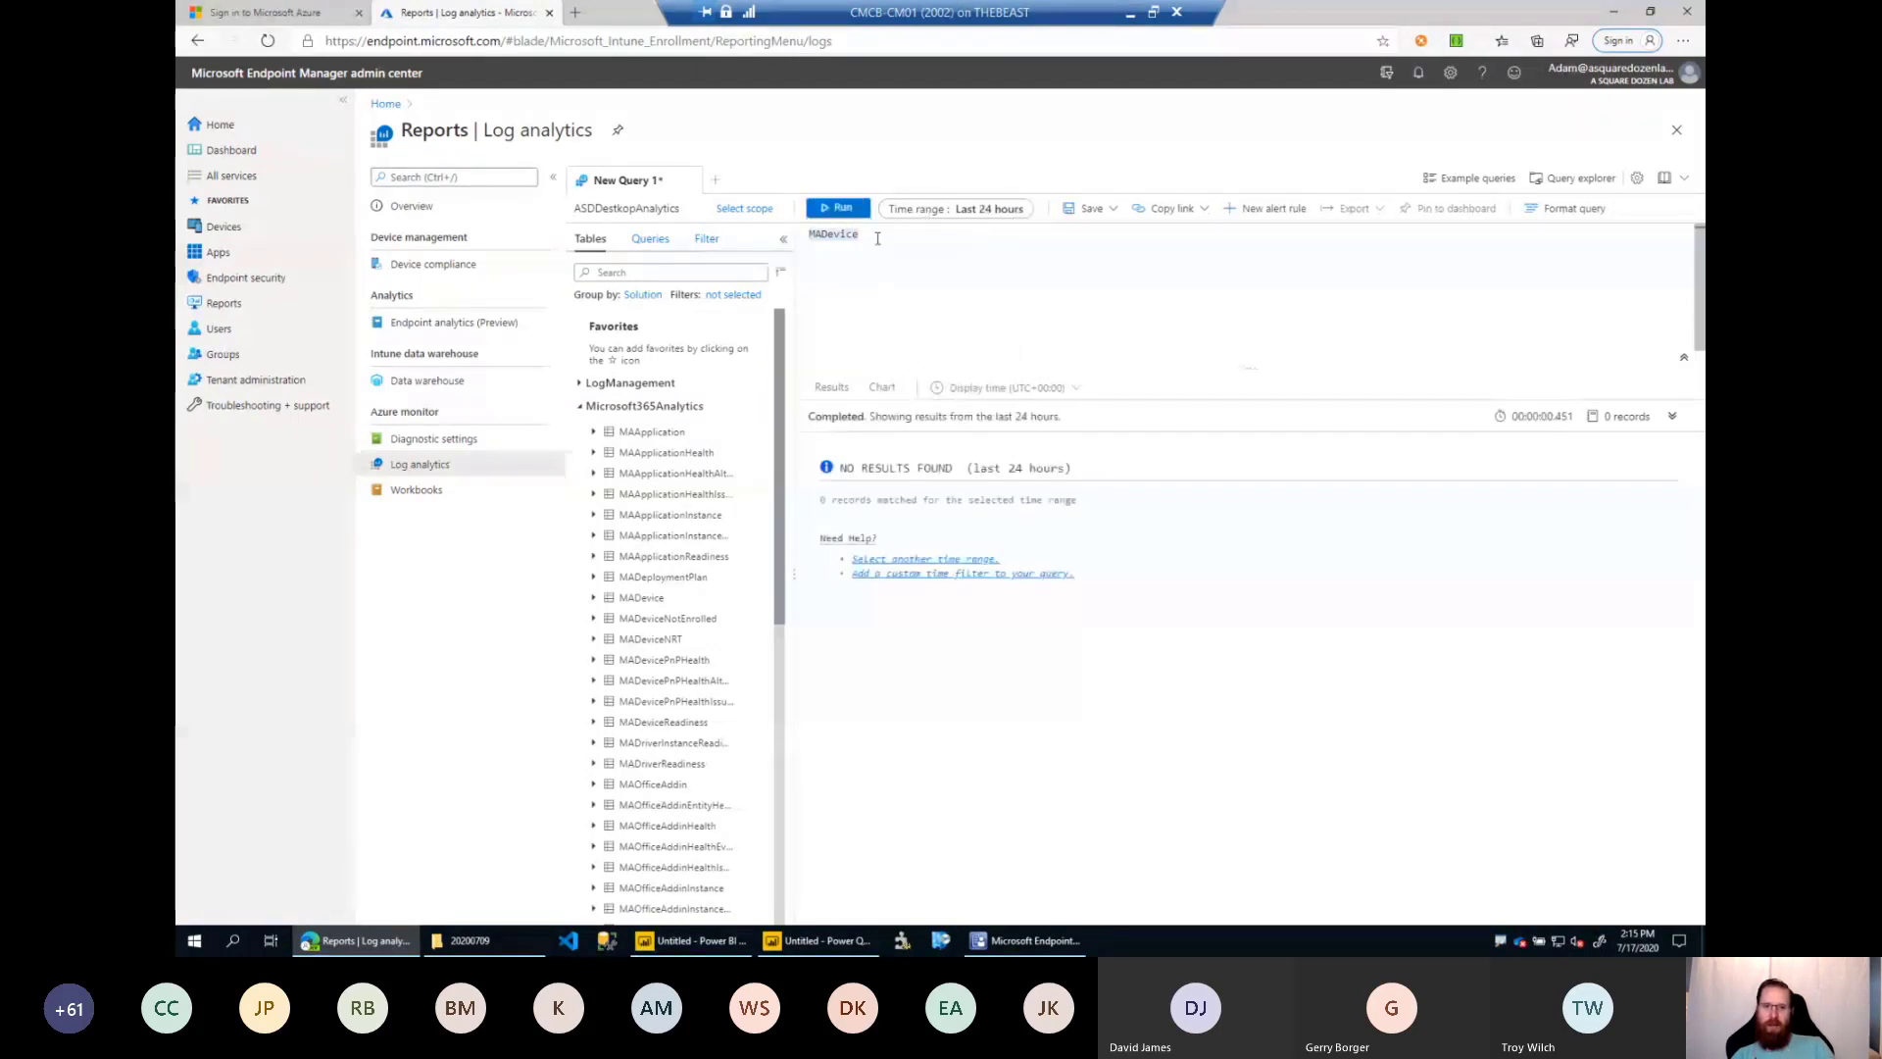
# Query MADevice over the last 7 days and export the query to Power BI as an M query.
pyautogui.click(921, 209)
pyautogui.click(921, 404)
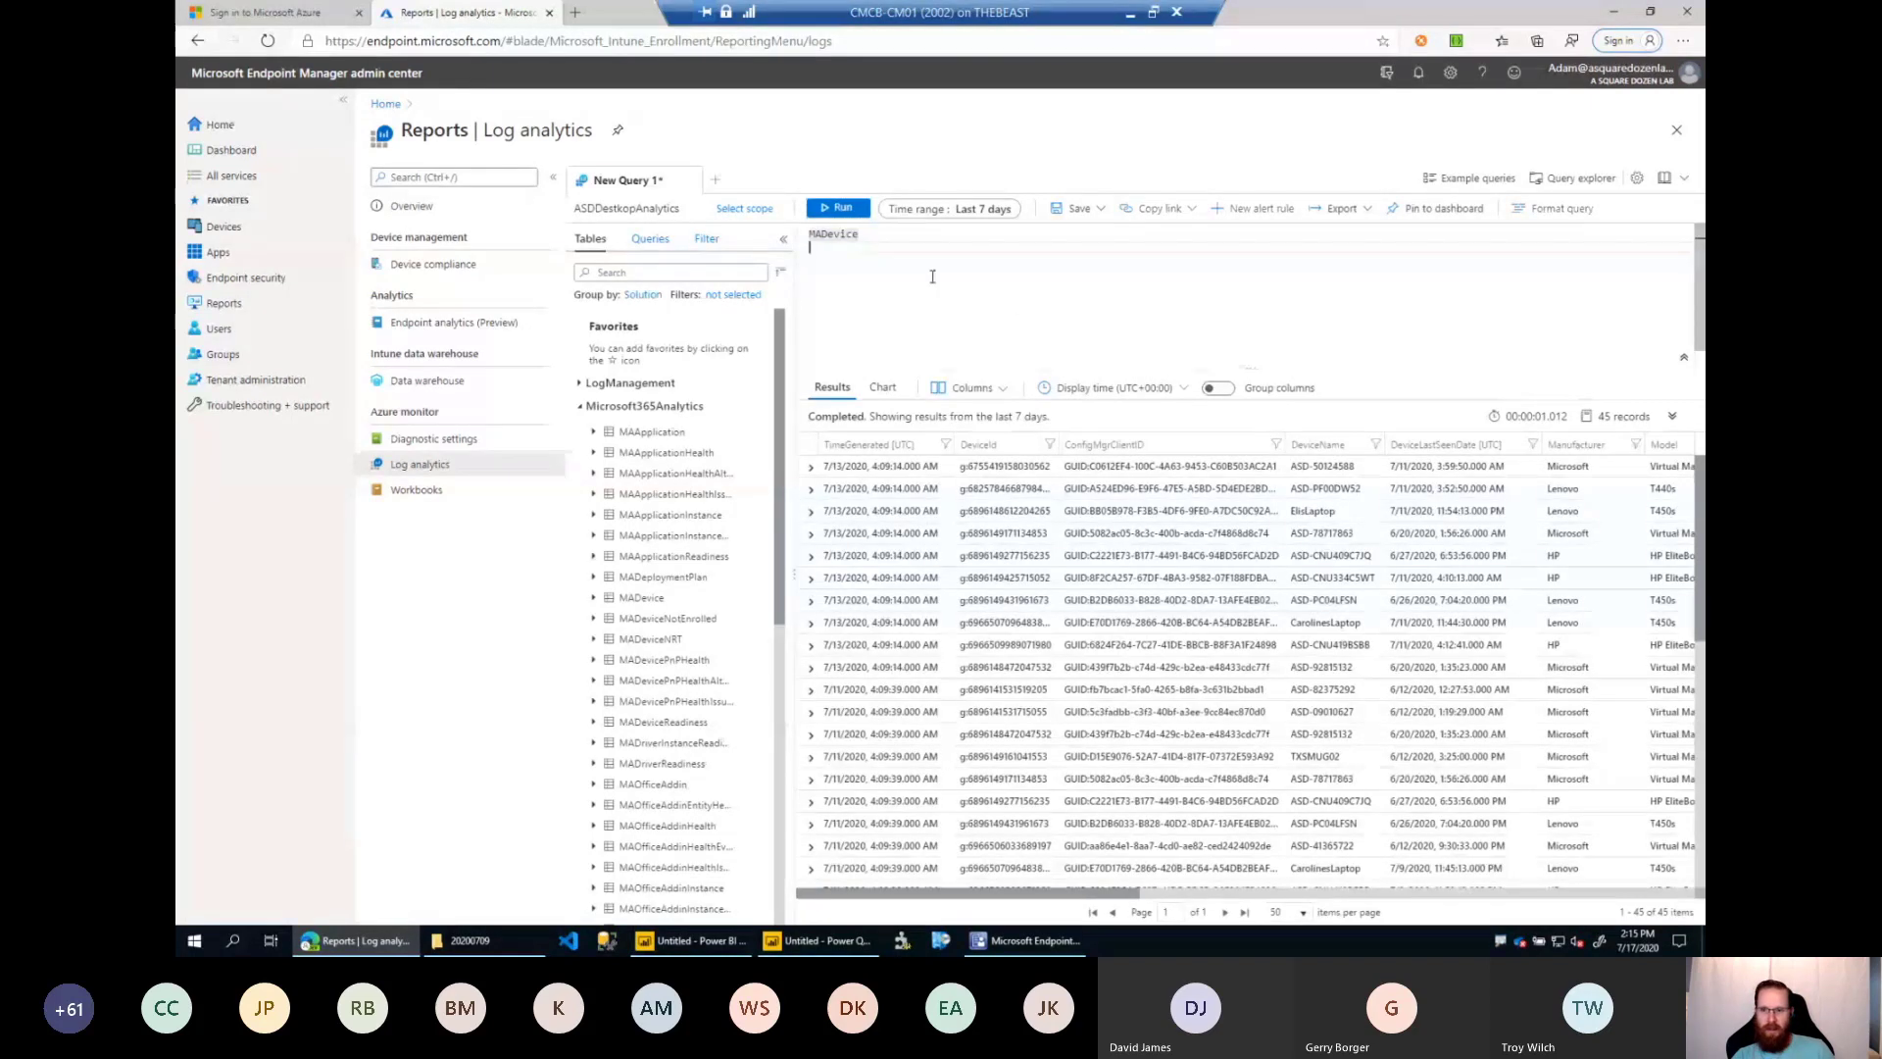
pyautogui.press('Return')
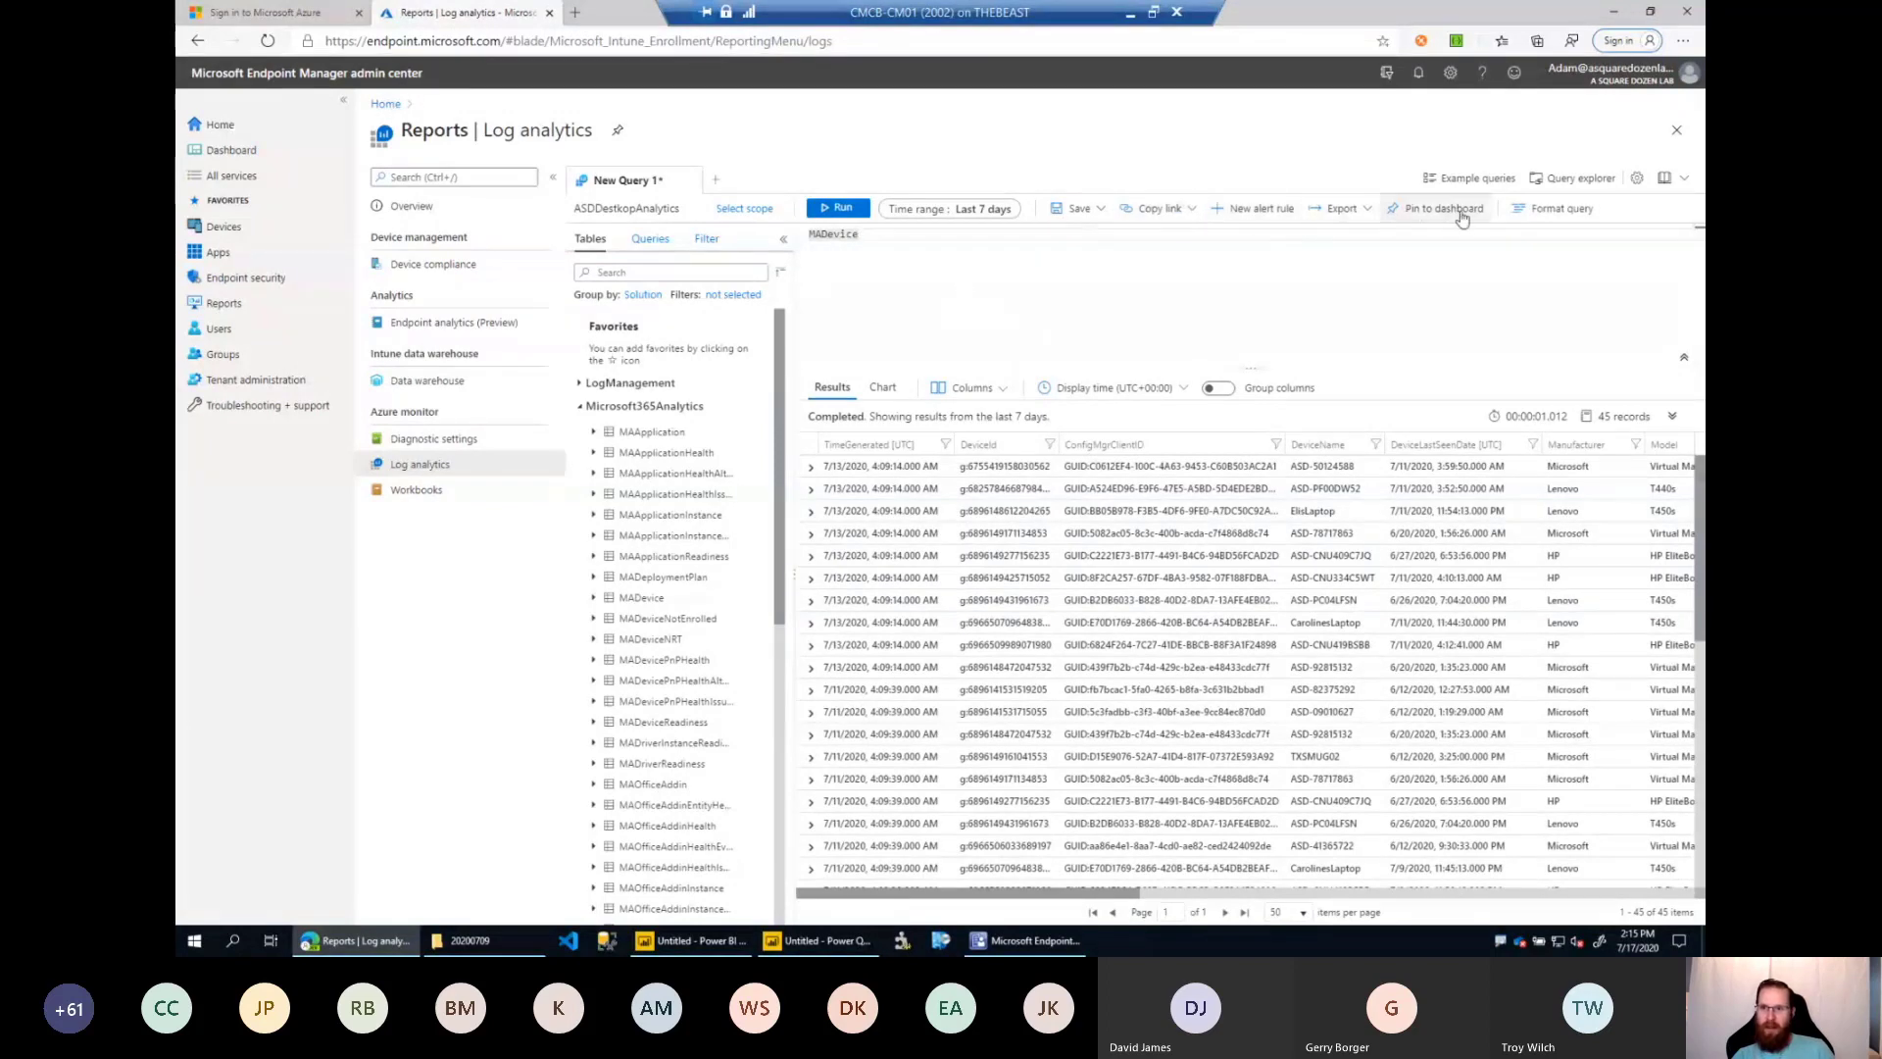
pyautogui.click(1325, 211)
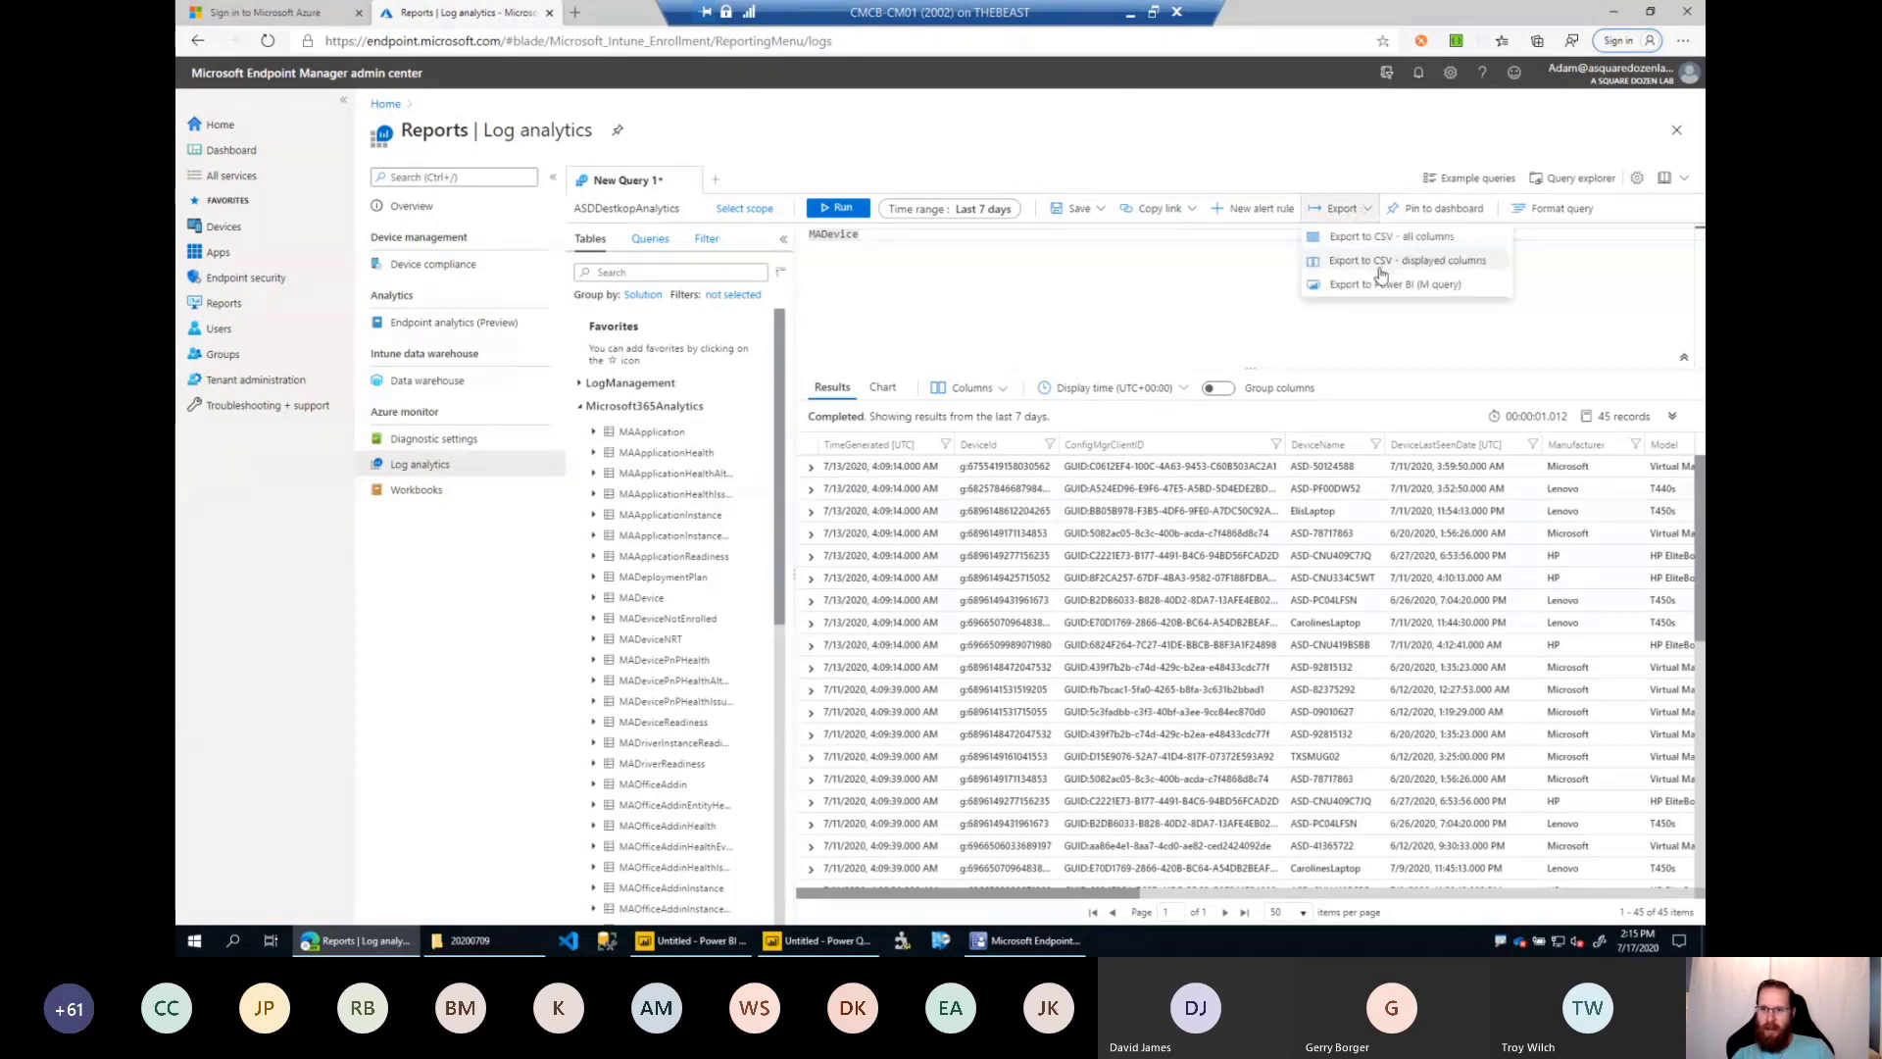
pyautogui.click(1338, 286)
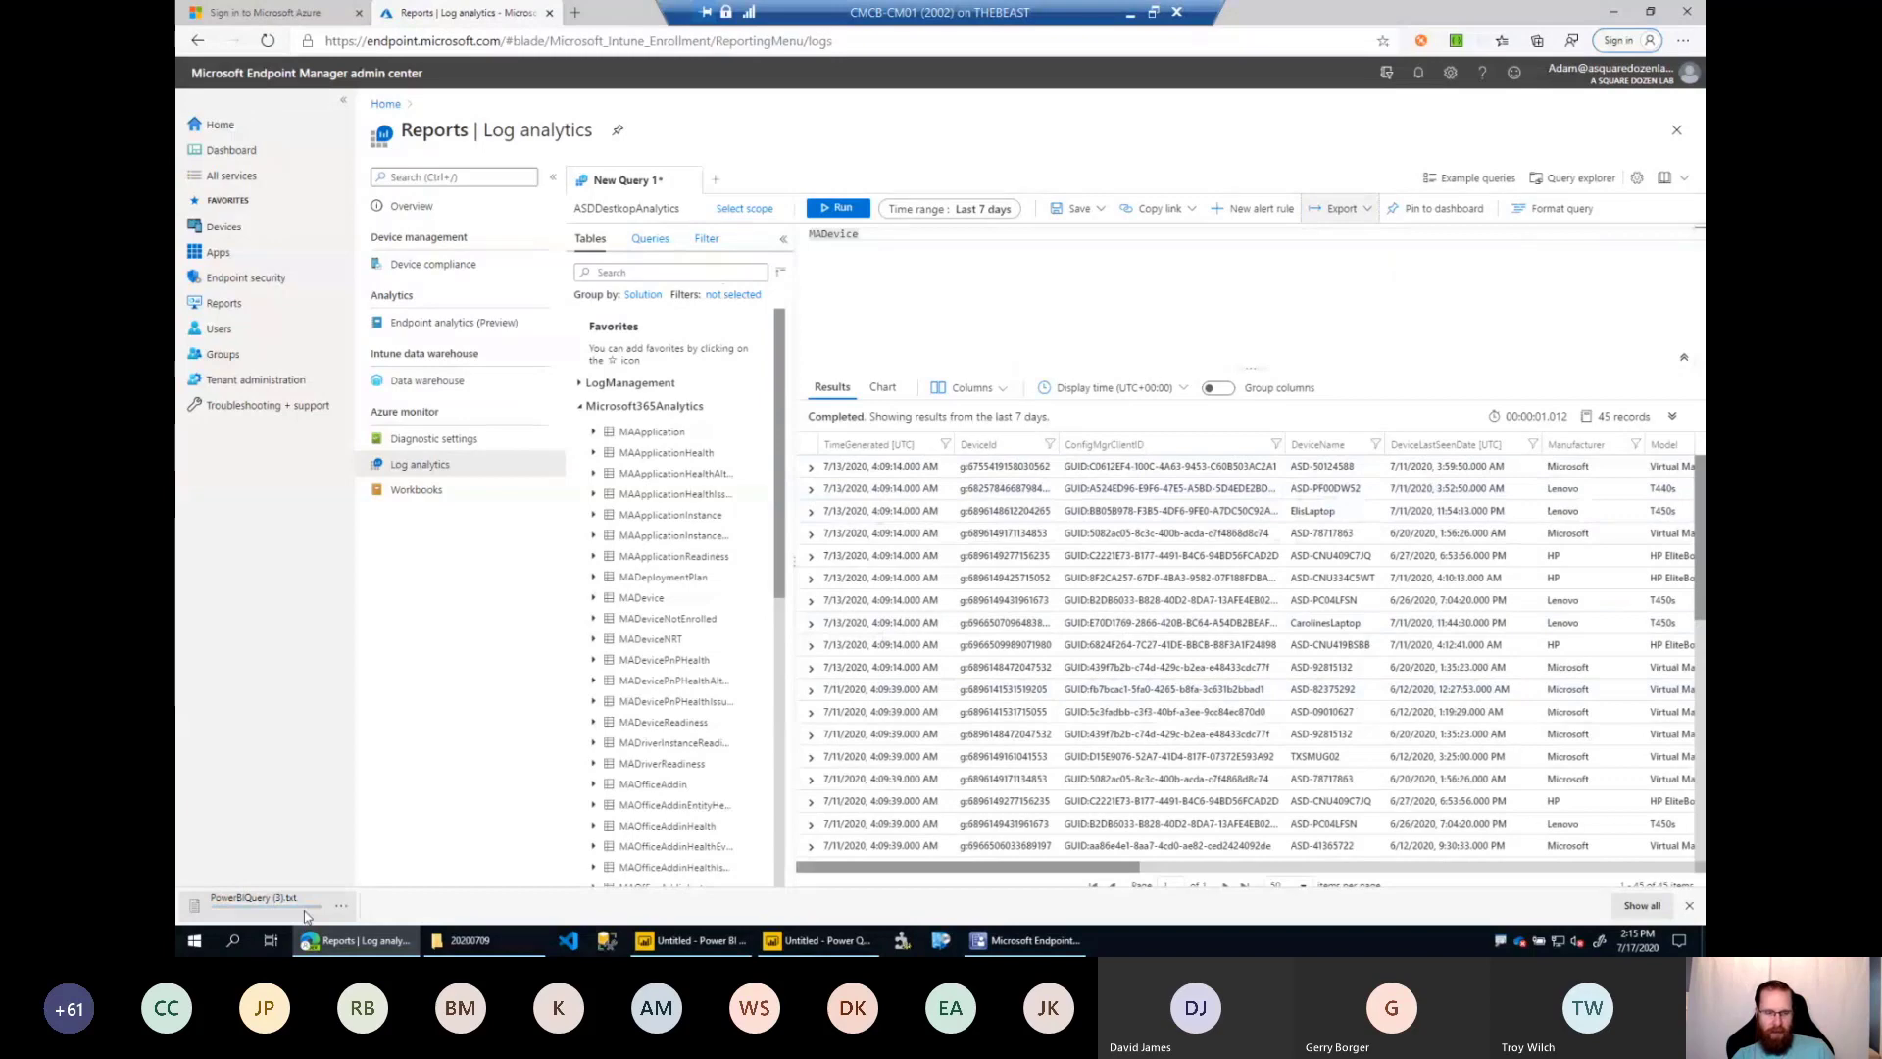
# Open the exported PowerBIQuery (3).txt and copy the M script from "let AnalyticsQuery =" to "in AnalyticsQuery".
pyautogui.click(306, 916)
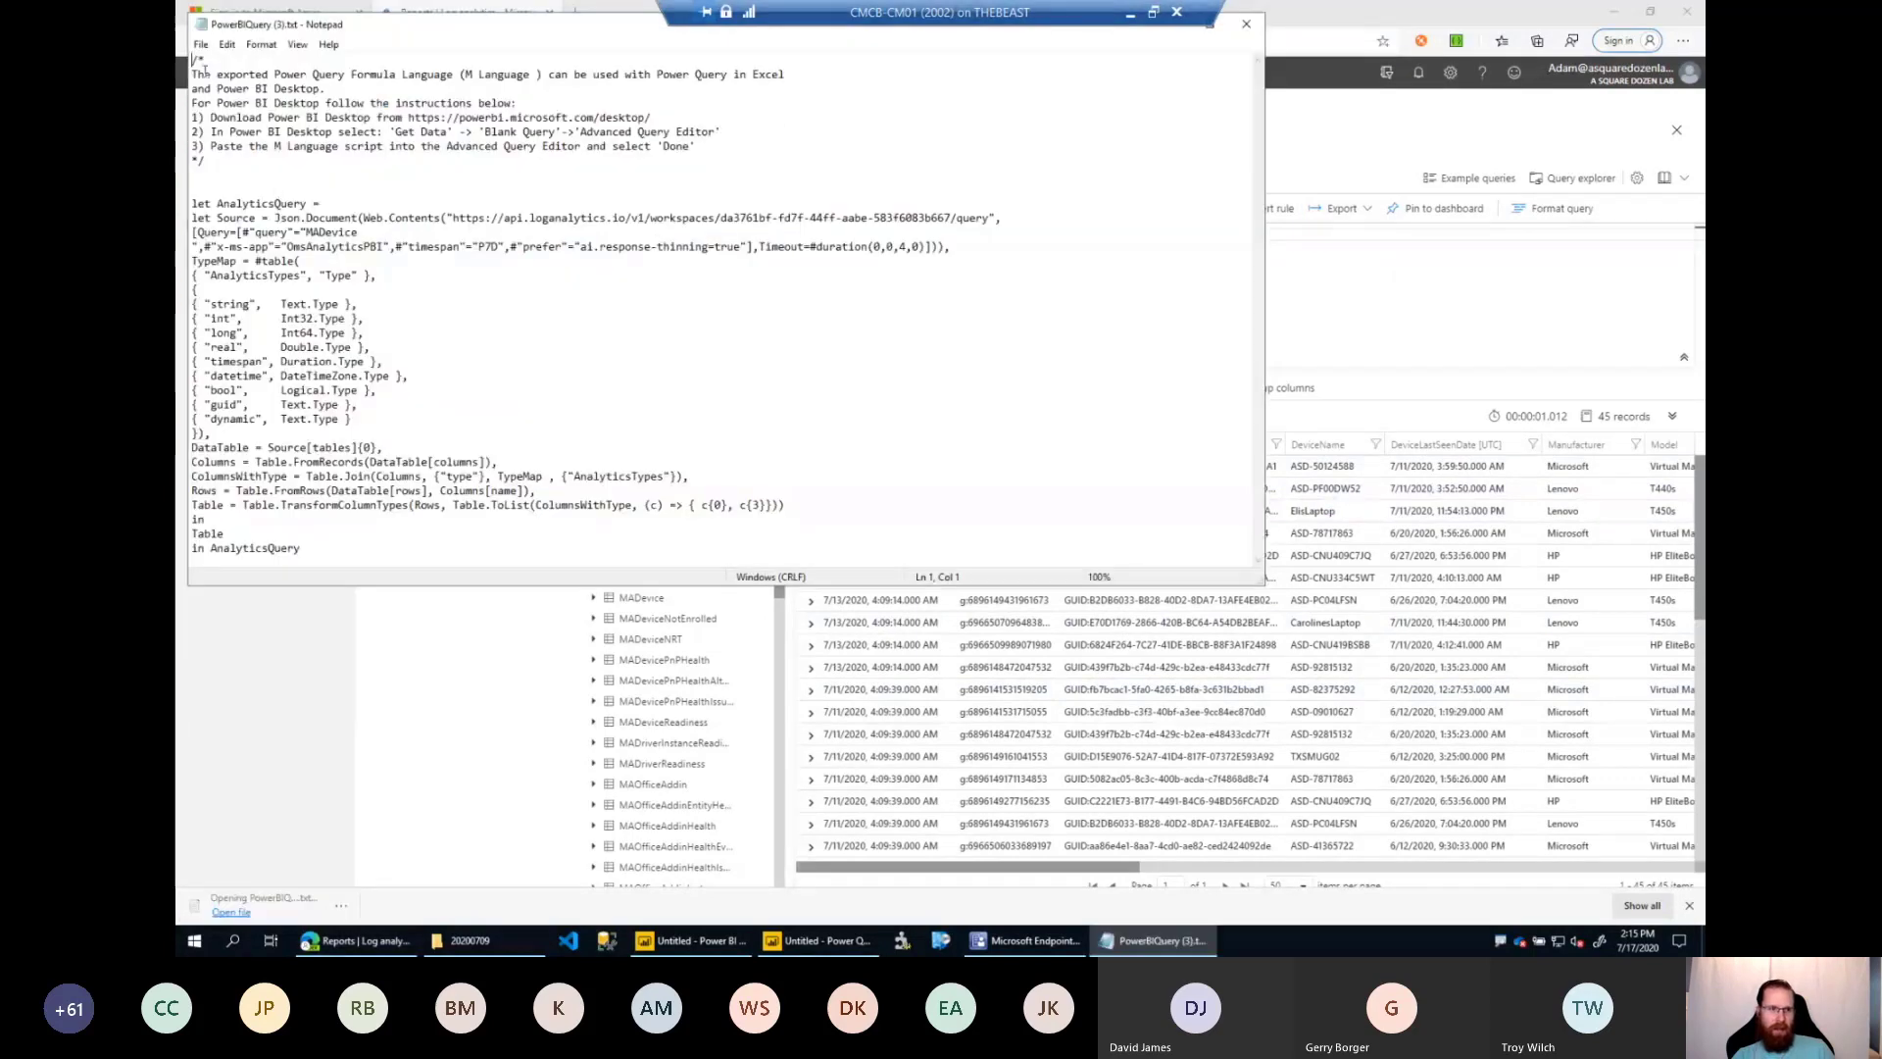
pyautogui.moveTo(192, 62); pyautogui.dragTo(370, 538)
pyautogui.click(251, 177)
pyautogui.rightClick(201, 335)
pyautogui.click(253, 390)
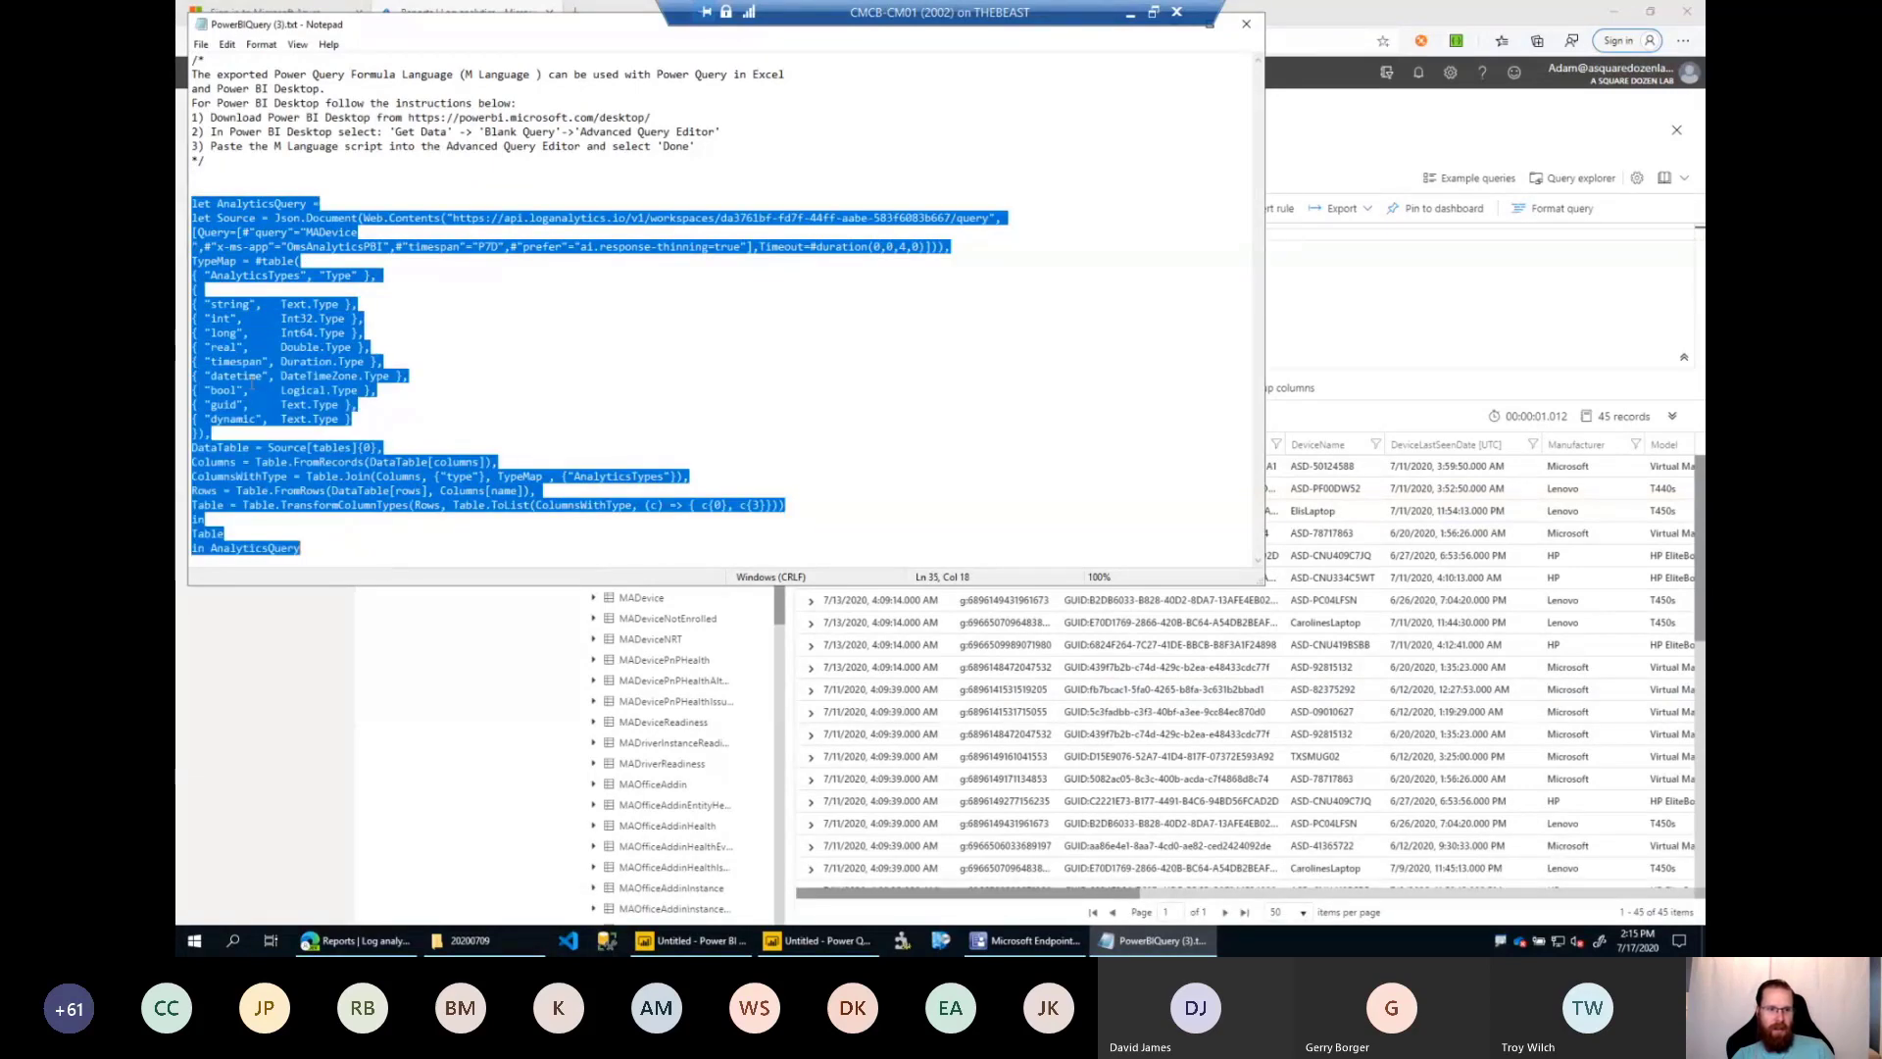
# Switch to Power Query Editor, create a blank query, and replace its Advanced Editor code with the copied M script.
pyautogui.click(819, 940)
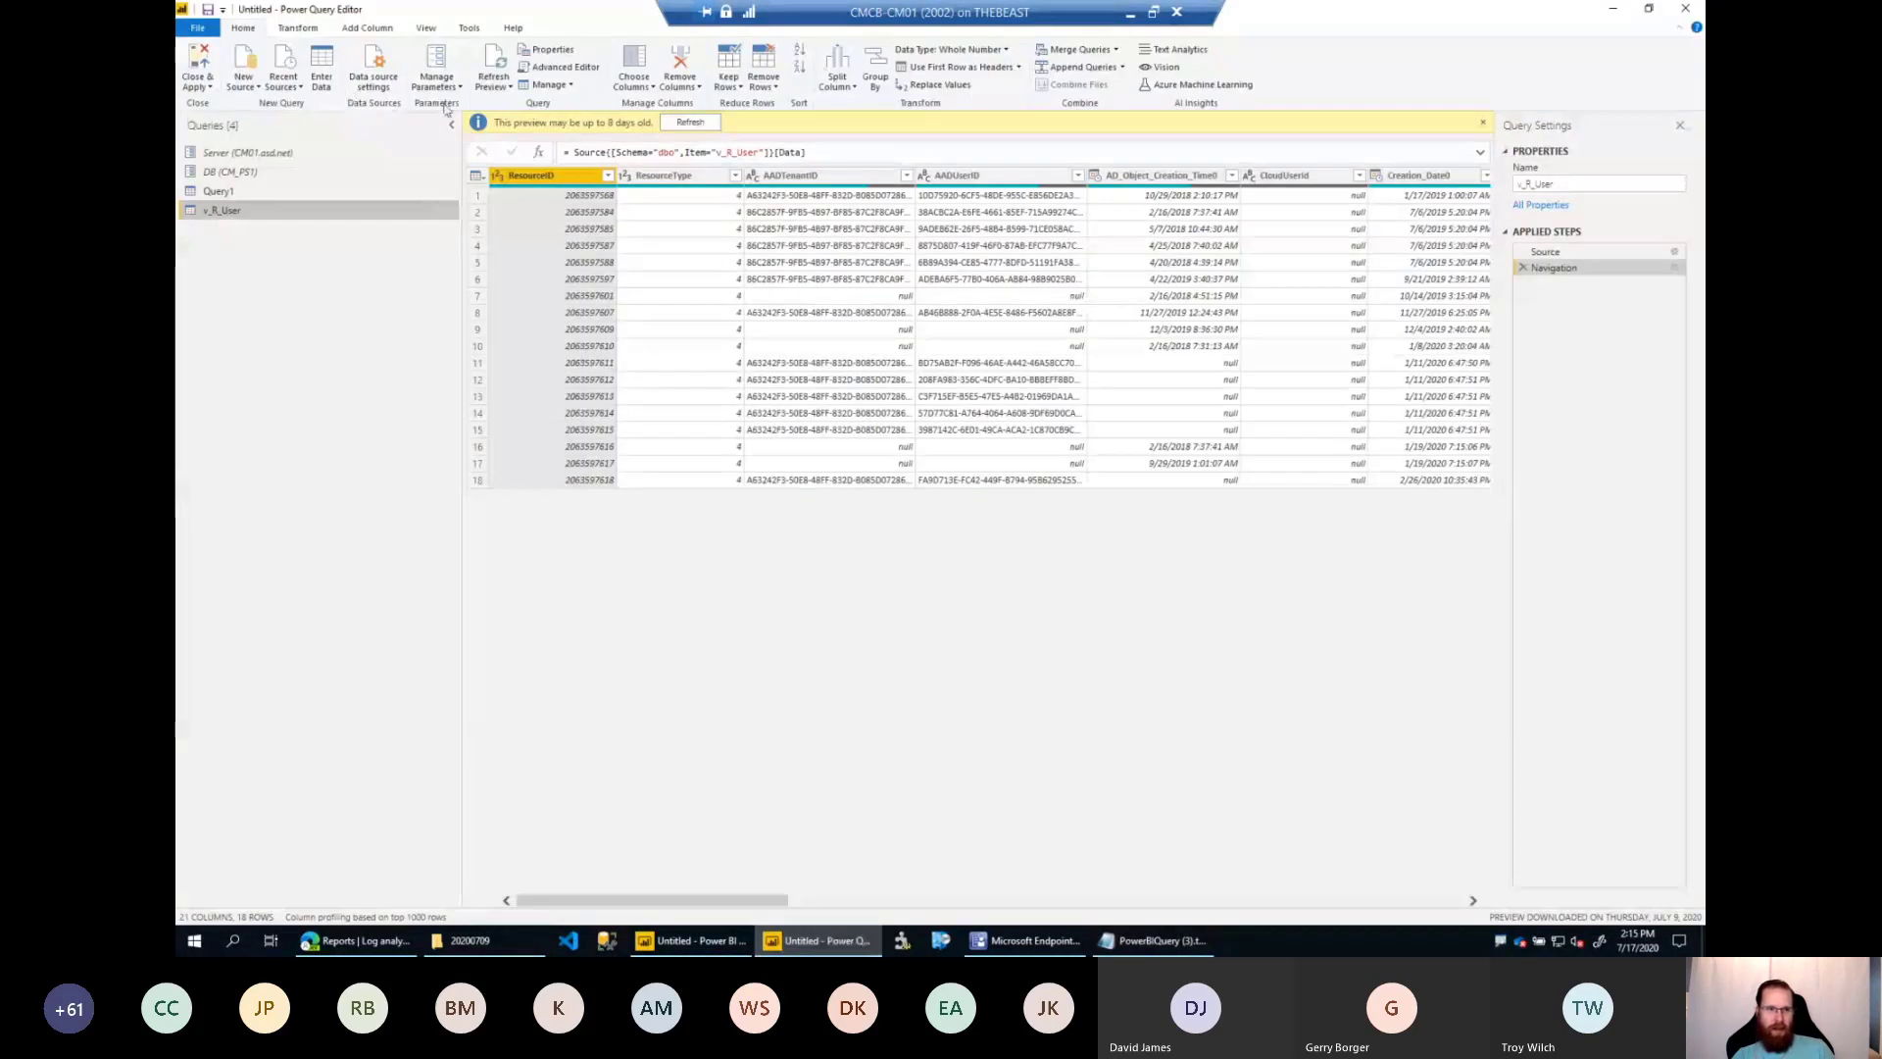
pyautogui.click(245, 82)
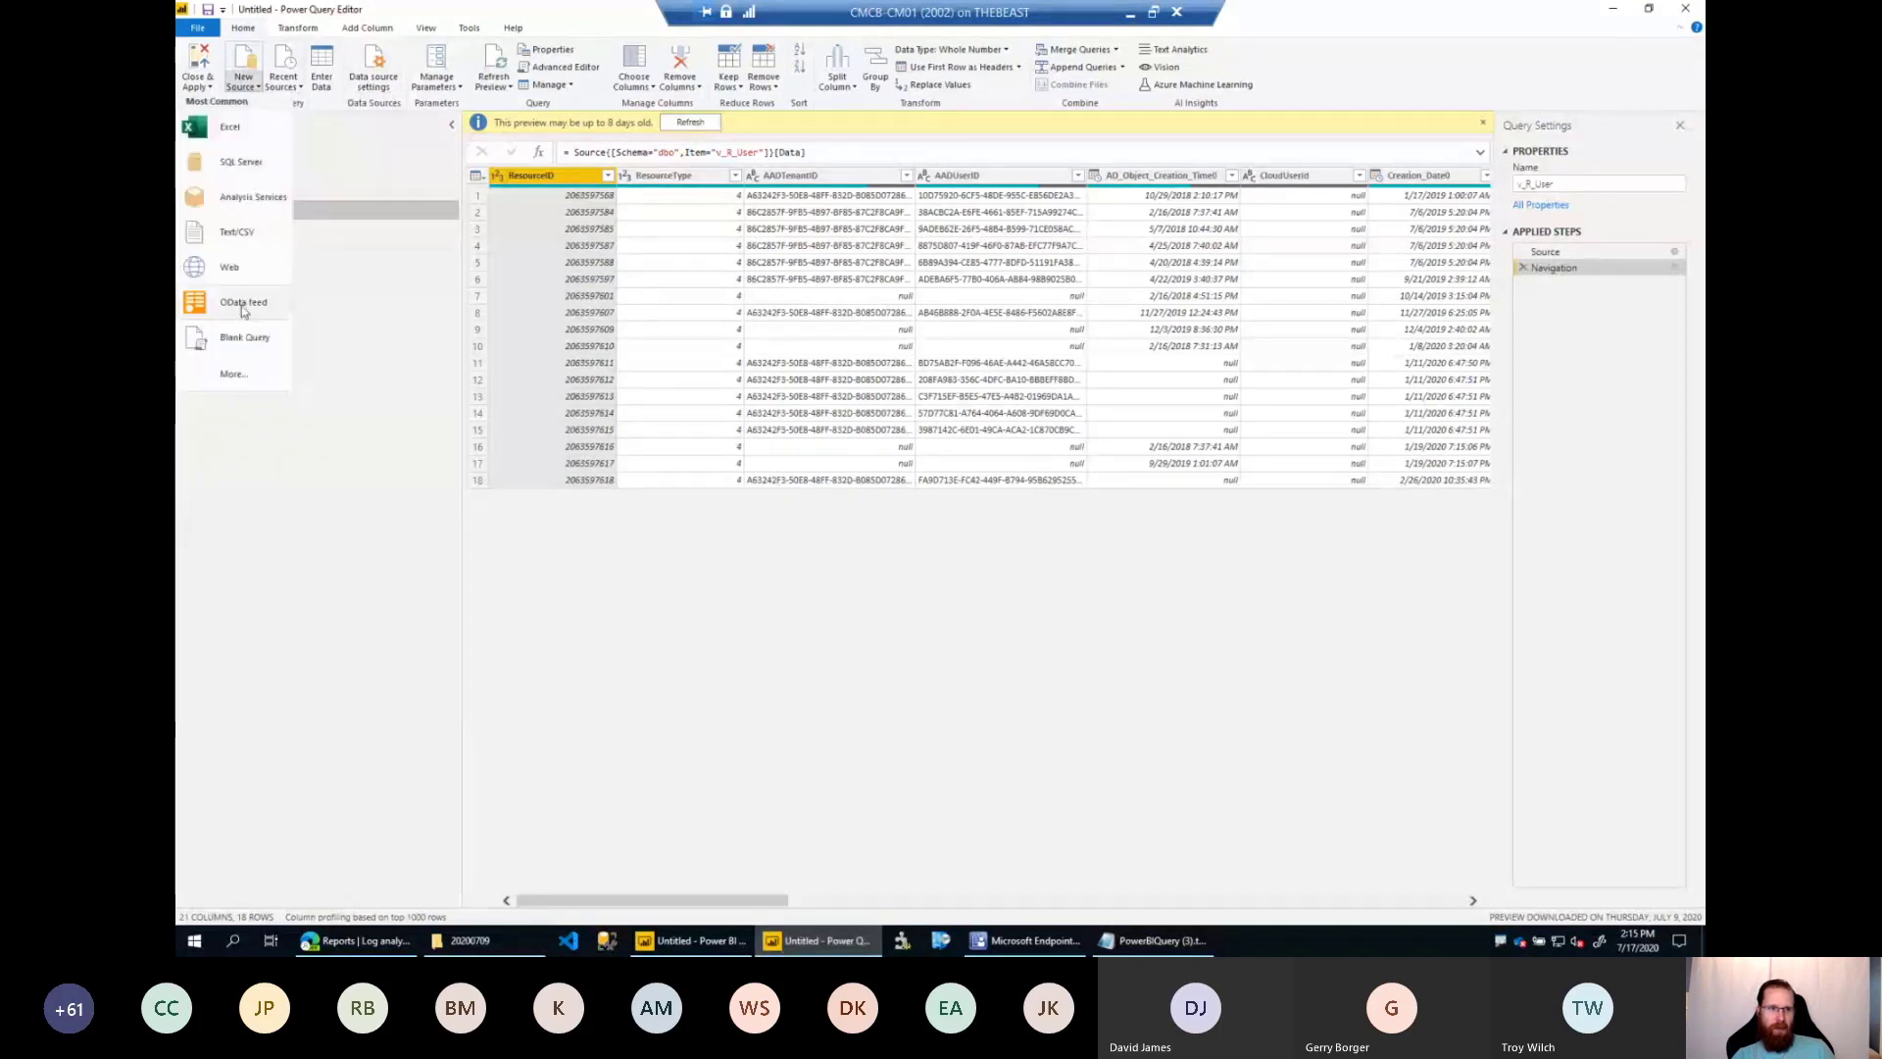
pyautogui.click(243, 341)
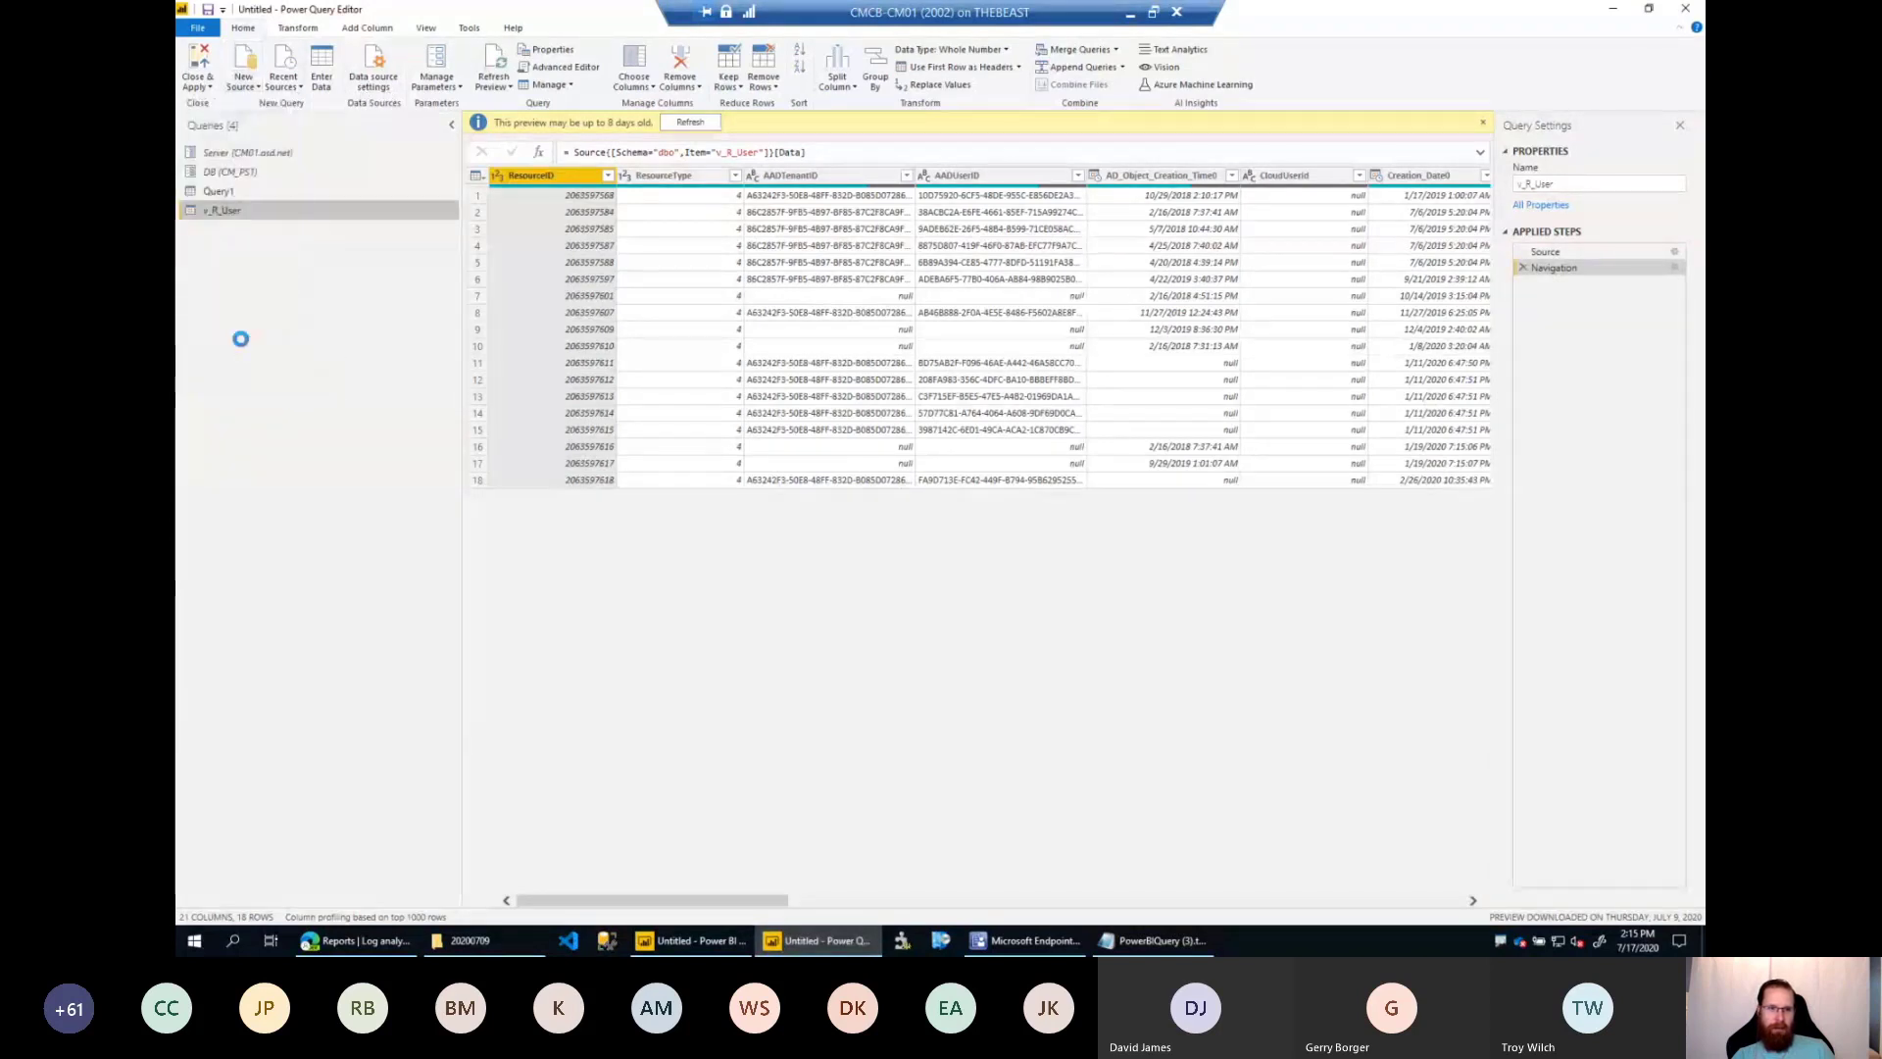
pyautogui.click(558, 67)
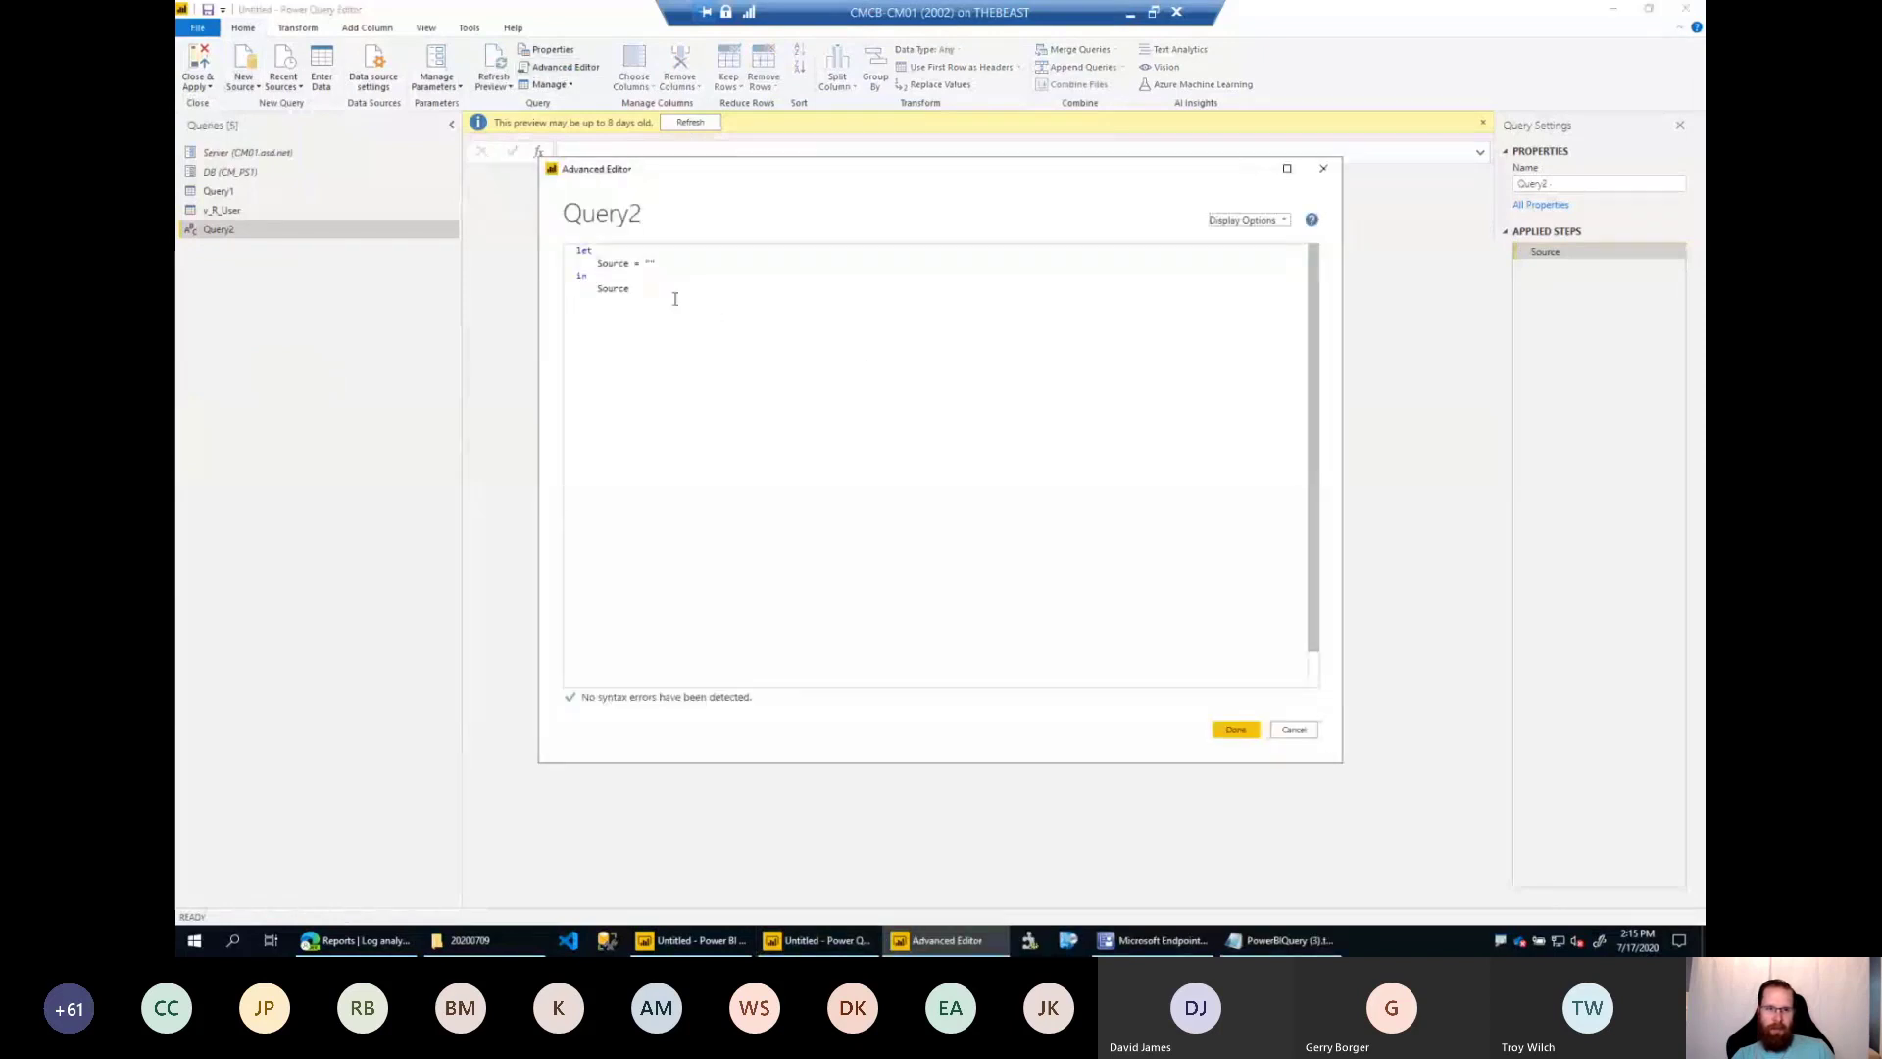
pyautogui.hotkey('ctrl', 'a')
pyautogui.hotkey('ctrl', 'v')
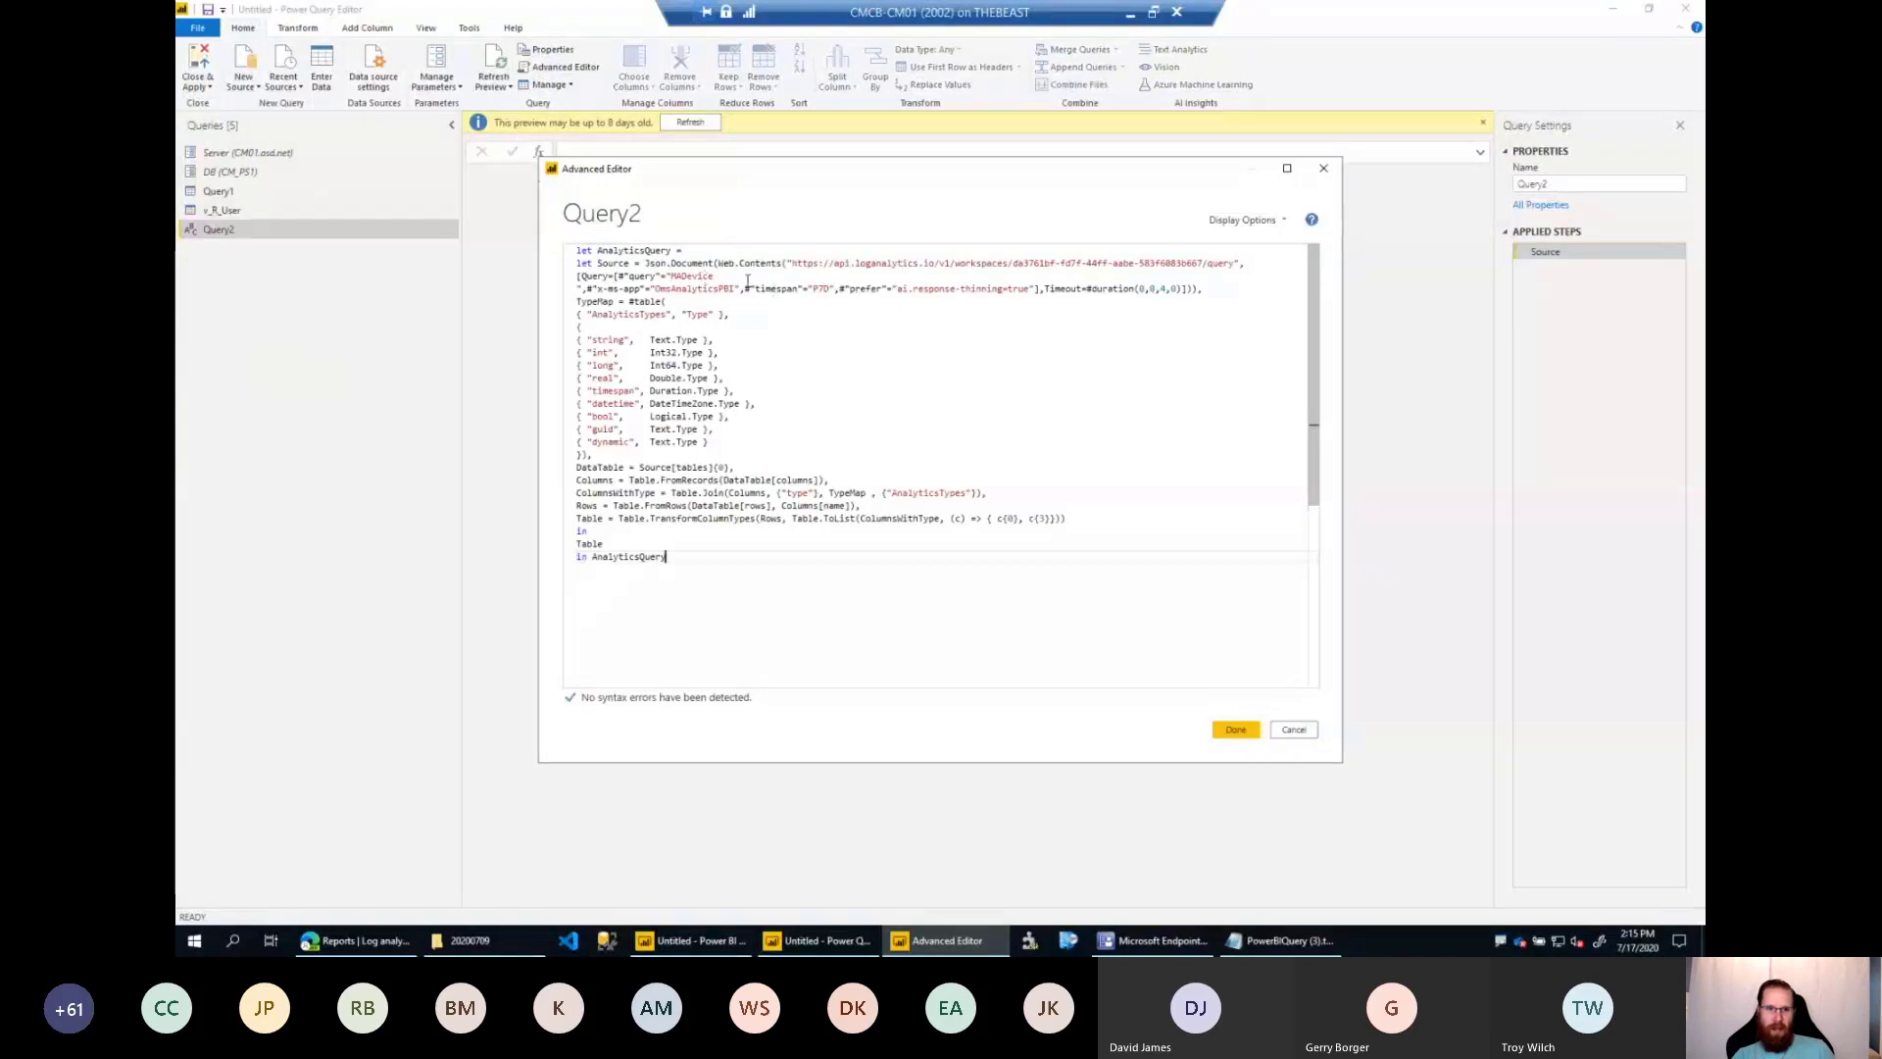
# Highlight the script's MADevice query and P7D timespan, and apply the script to load the Query2 table.
pyautogui.moveTo(747, 282); pyautogui.dragTo(557, 280)
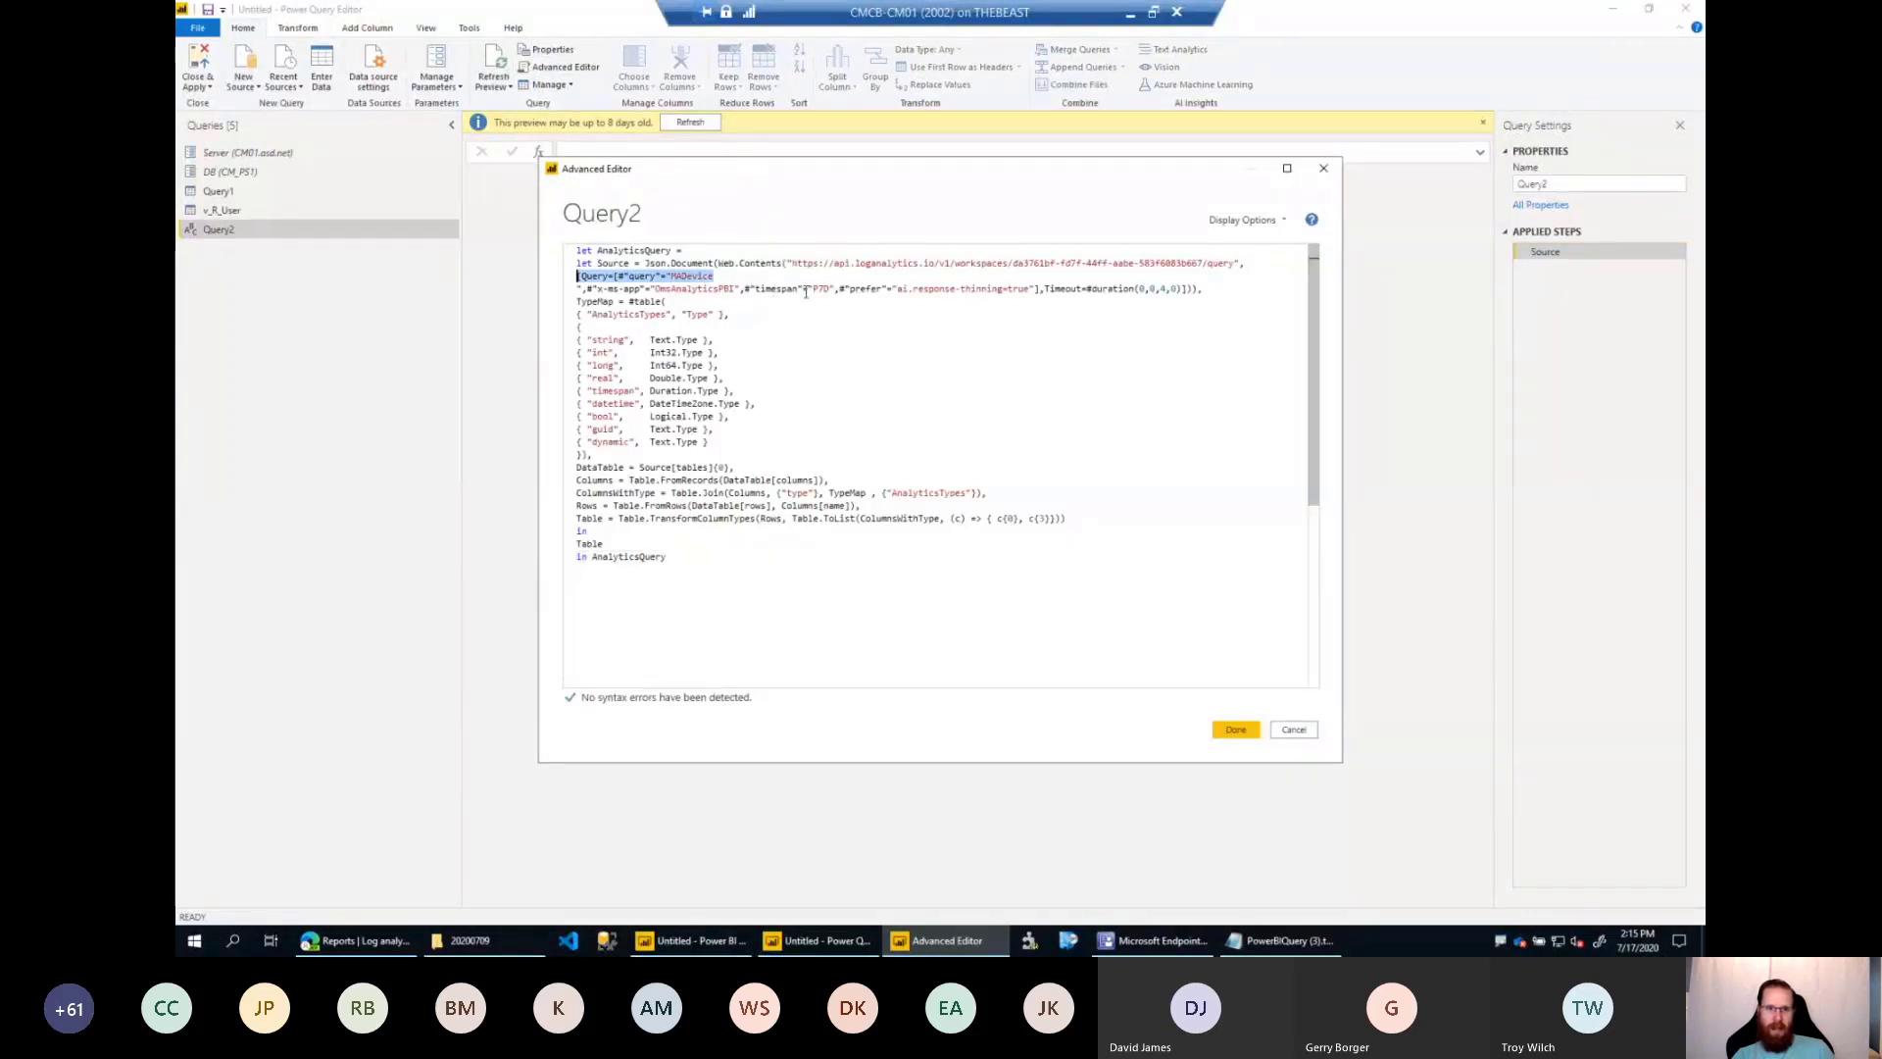
pyautogui.moveTo(815, 290); pyautogui.dragTo(832, 291)
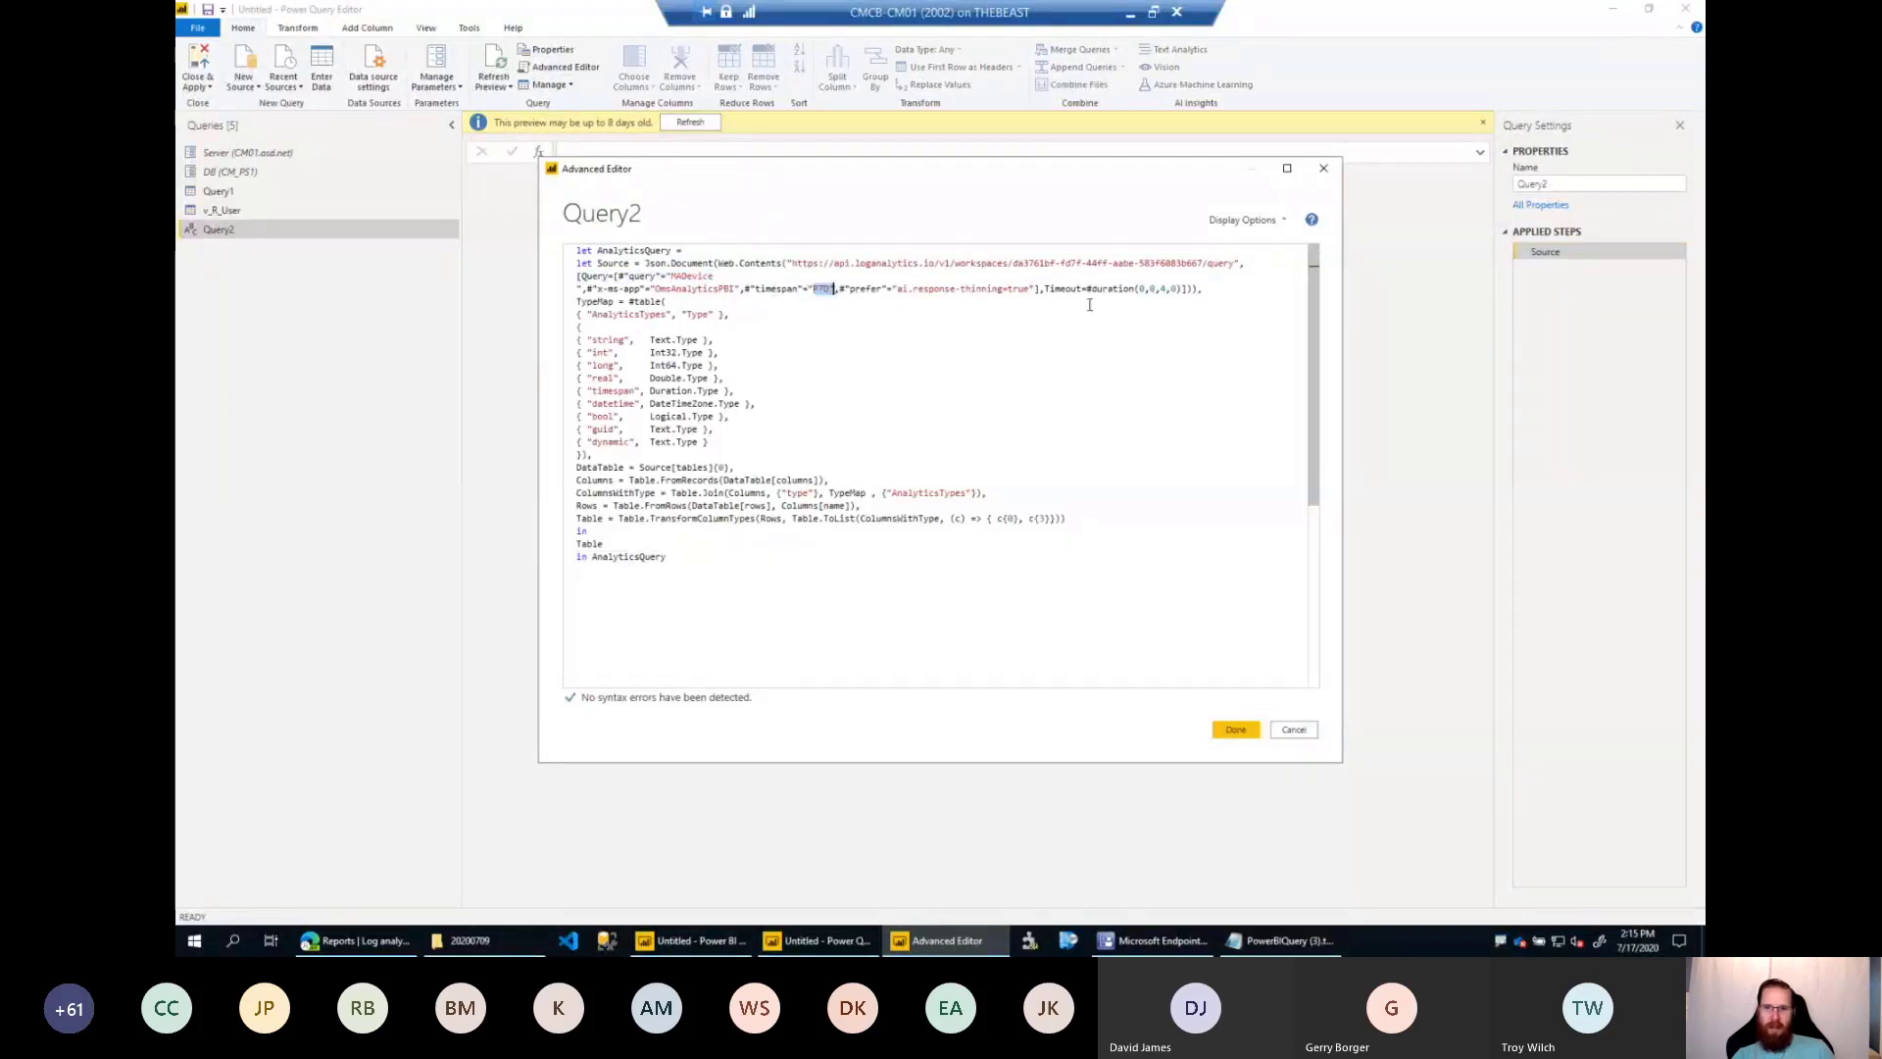
pyautogui.click(794, 349)
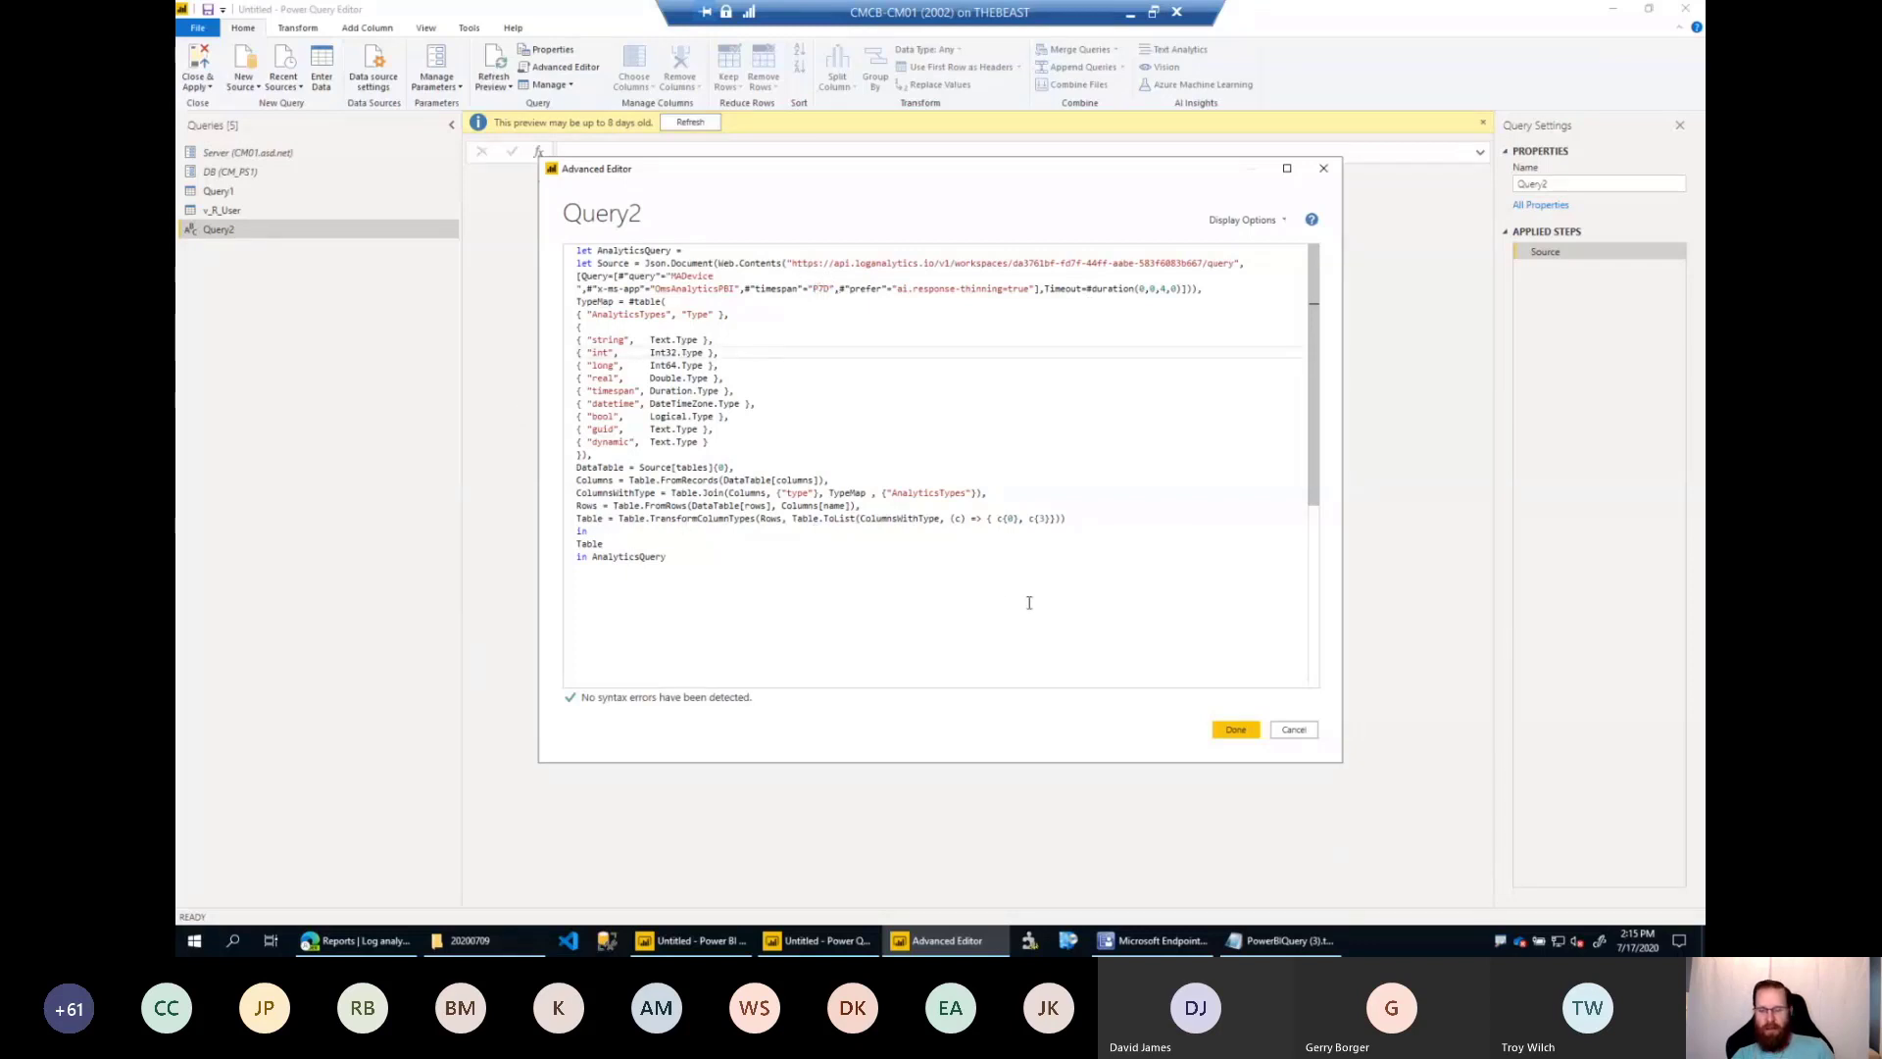
pyautogui.click(1235, 730)
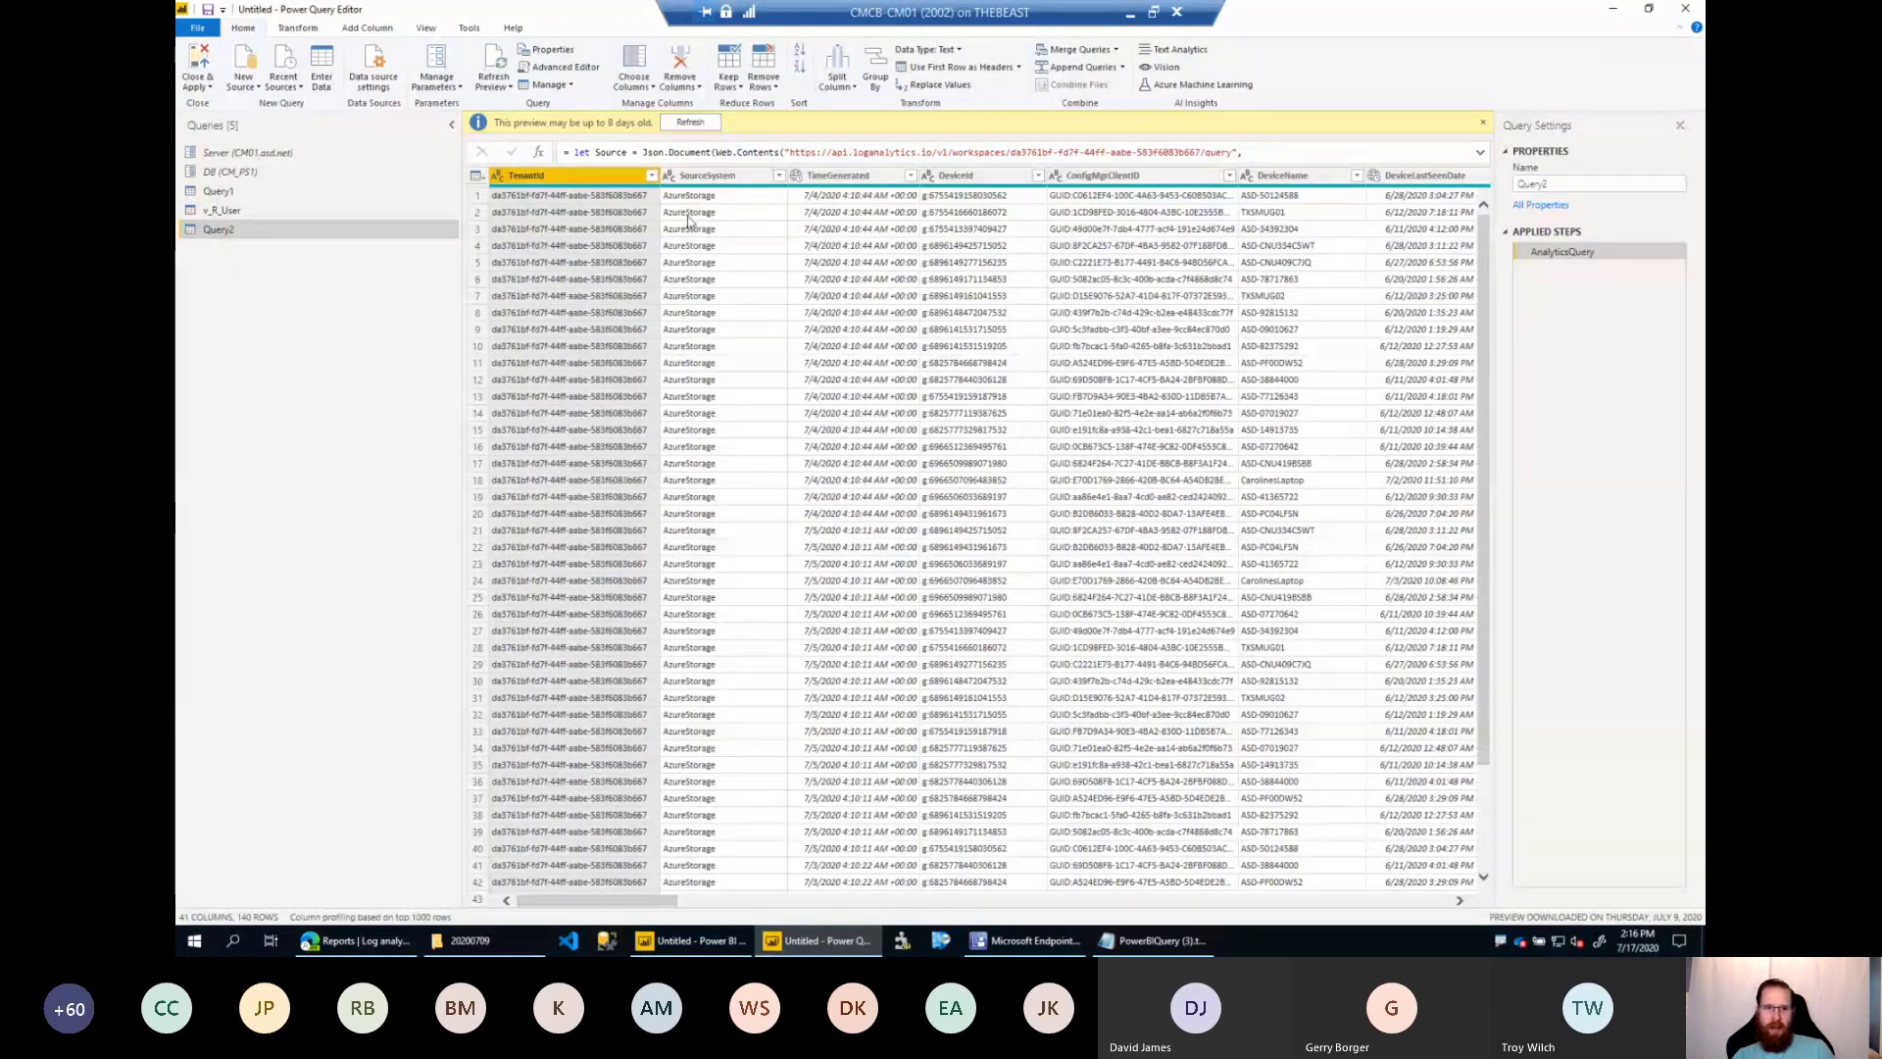
pyautogui.moveTo(367, 211); pyautogui.dragTo(302, 216)
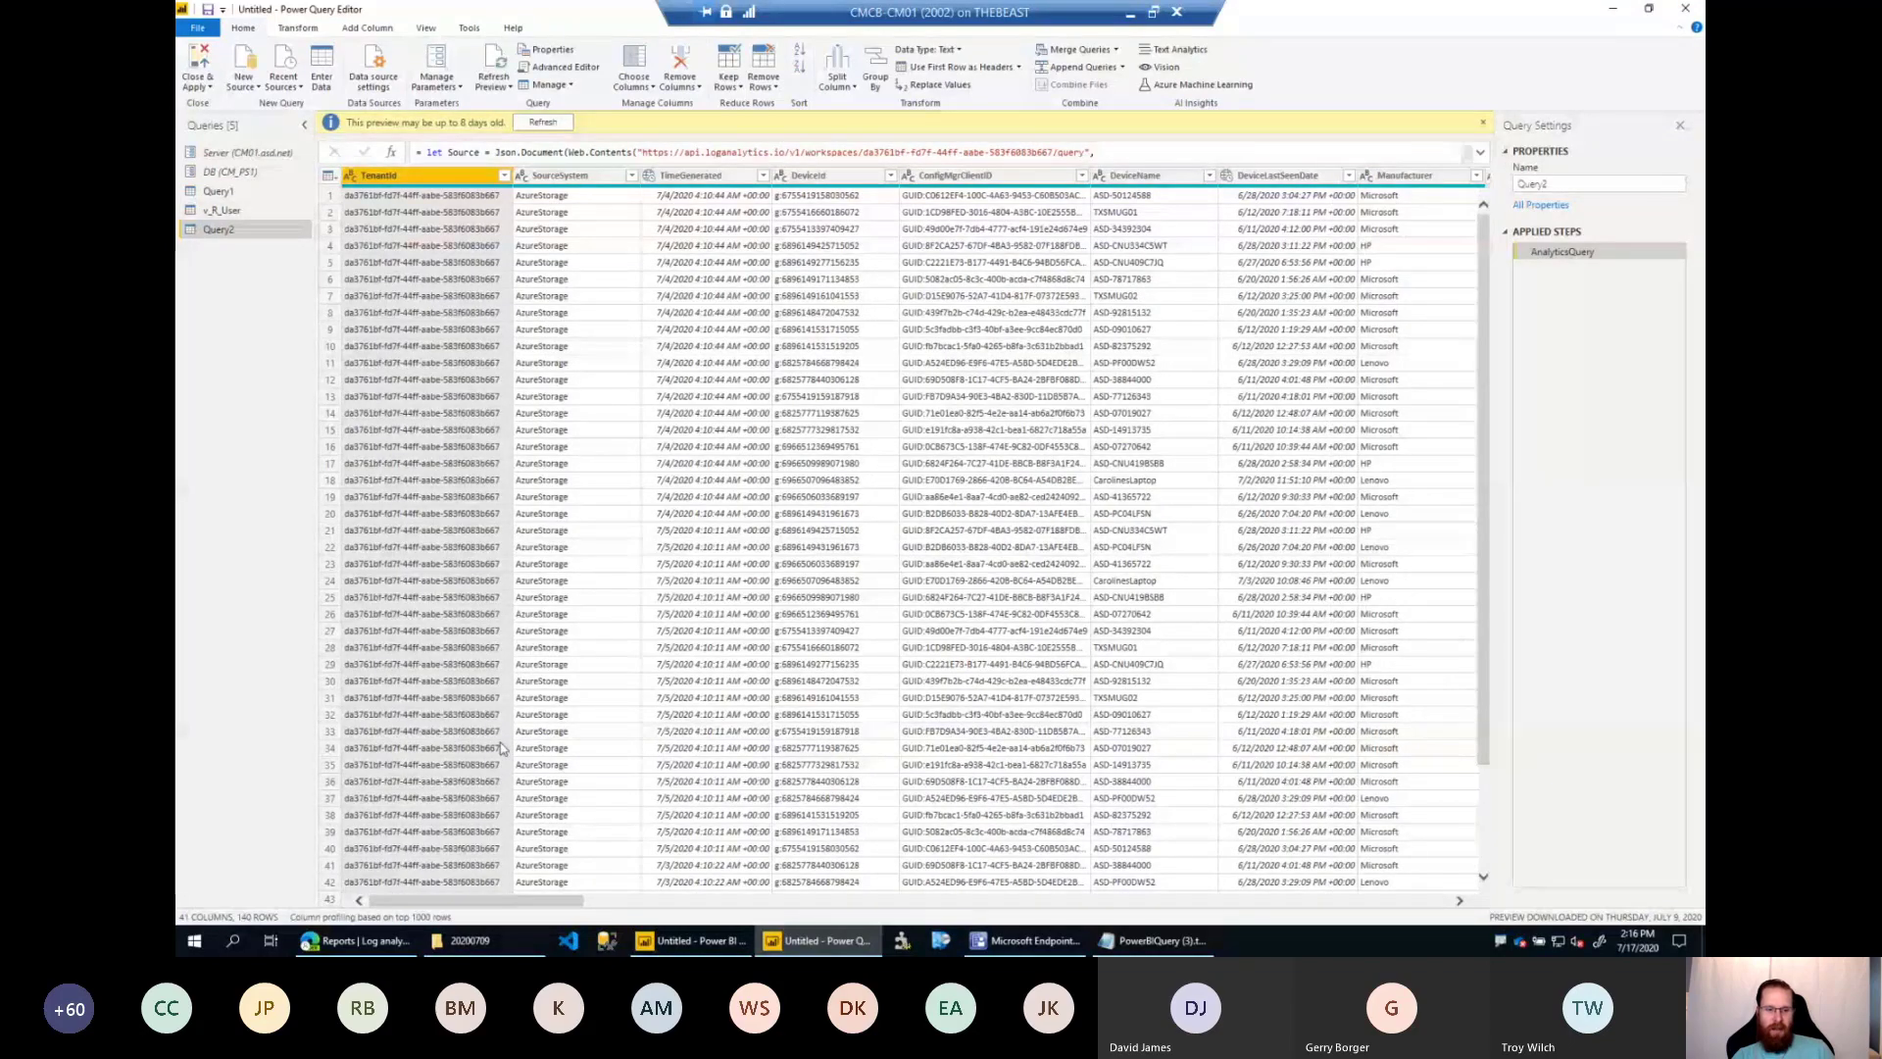
# Copy the OData feed URL from the Intune Data warehouse page and connect to it as an OData feed in Power Query Editor.
pyautogui.hotkey('alt', 'Tab')
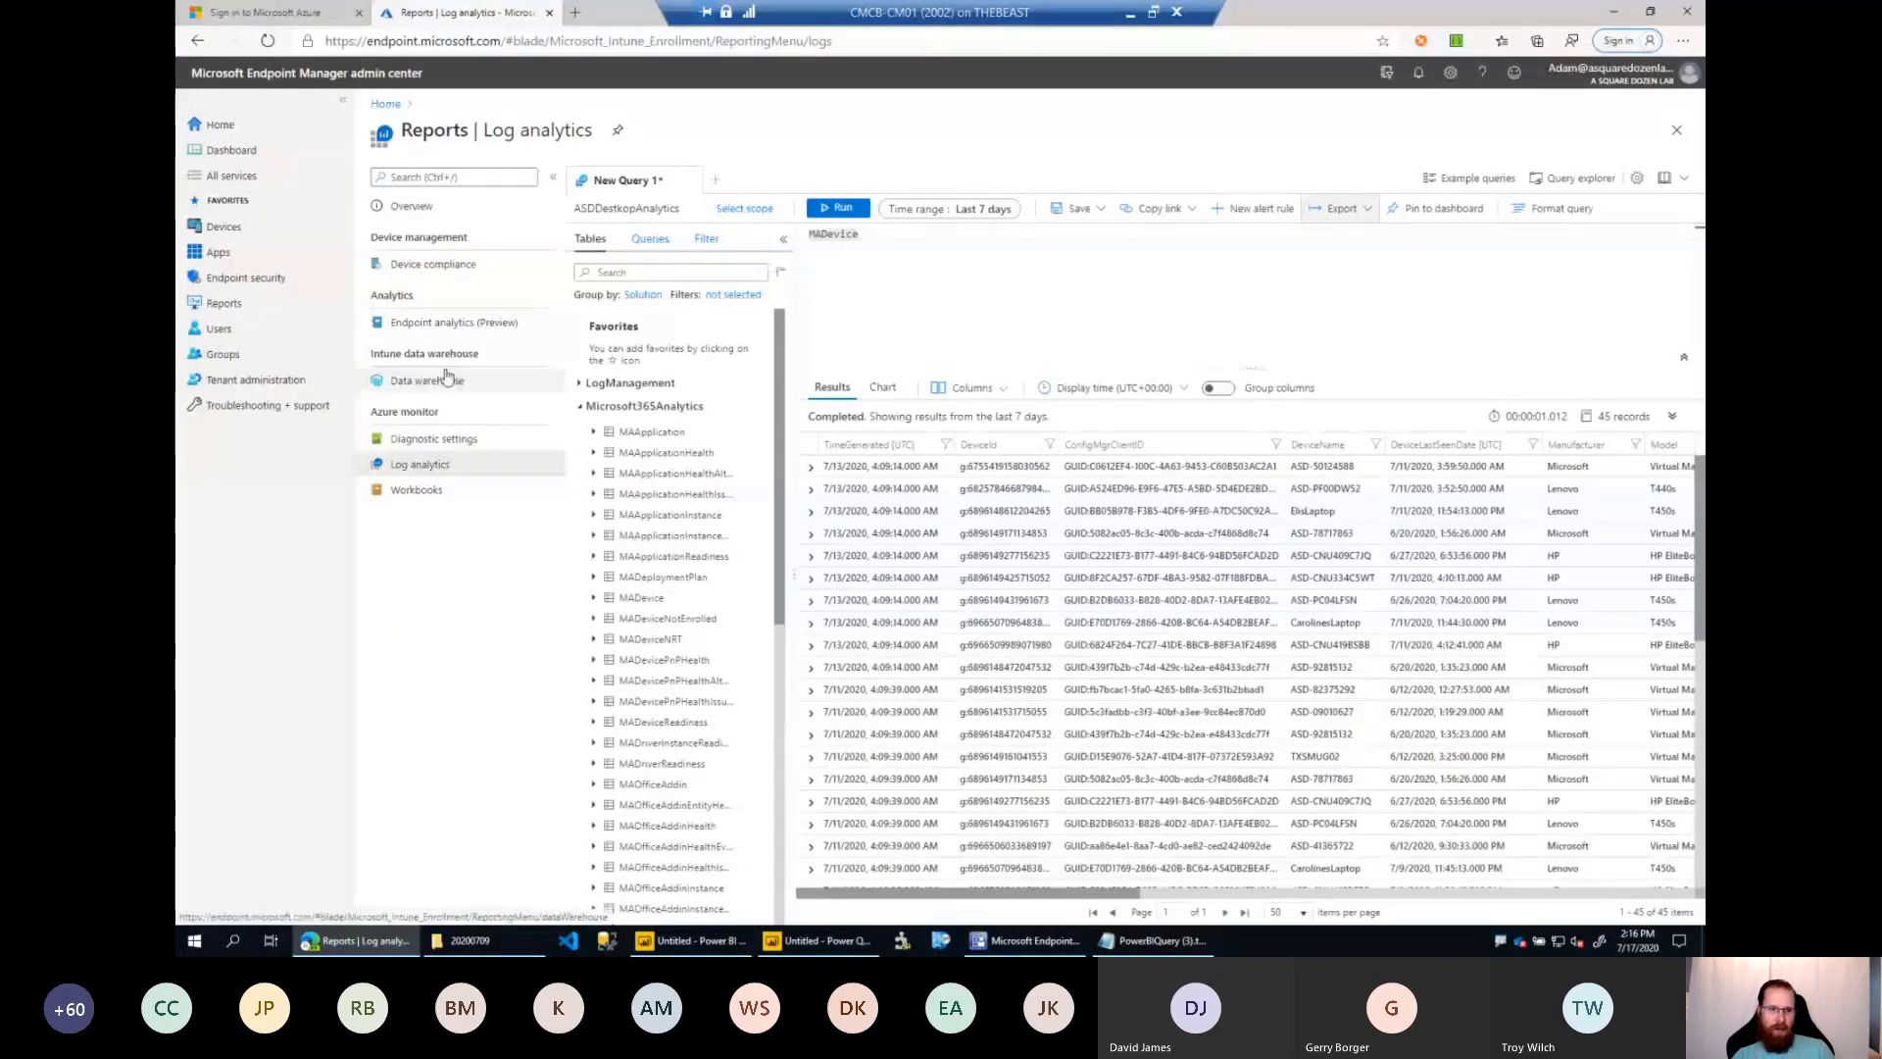
pyautogui.click(446, 379)
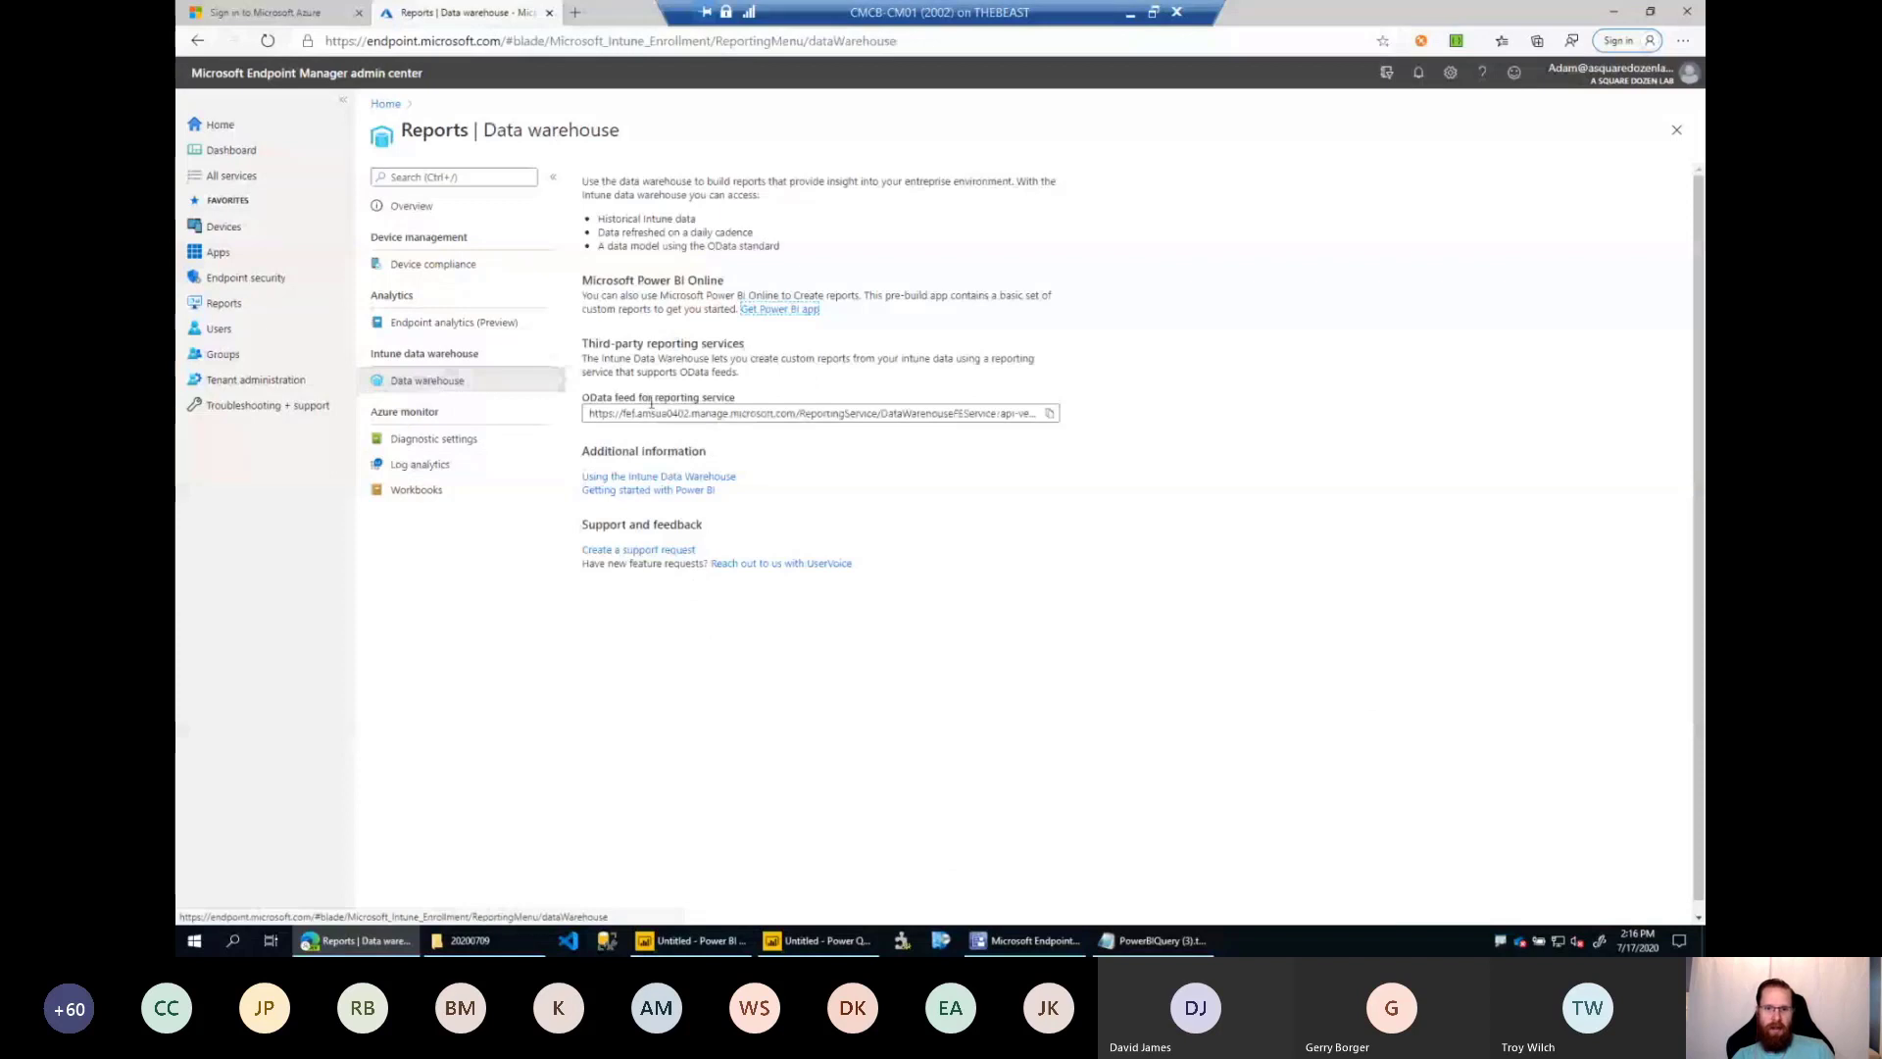
pyautogui.click(1053, 416)
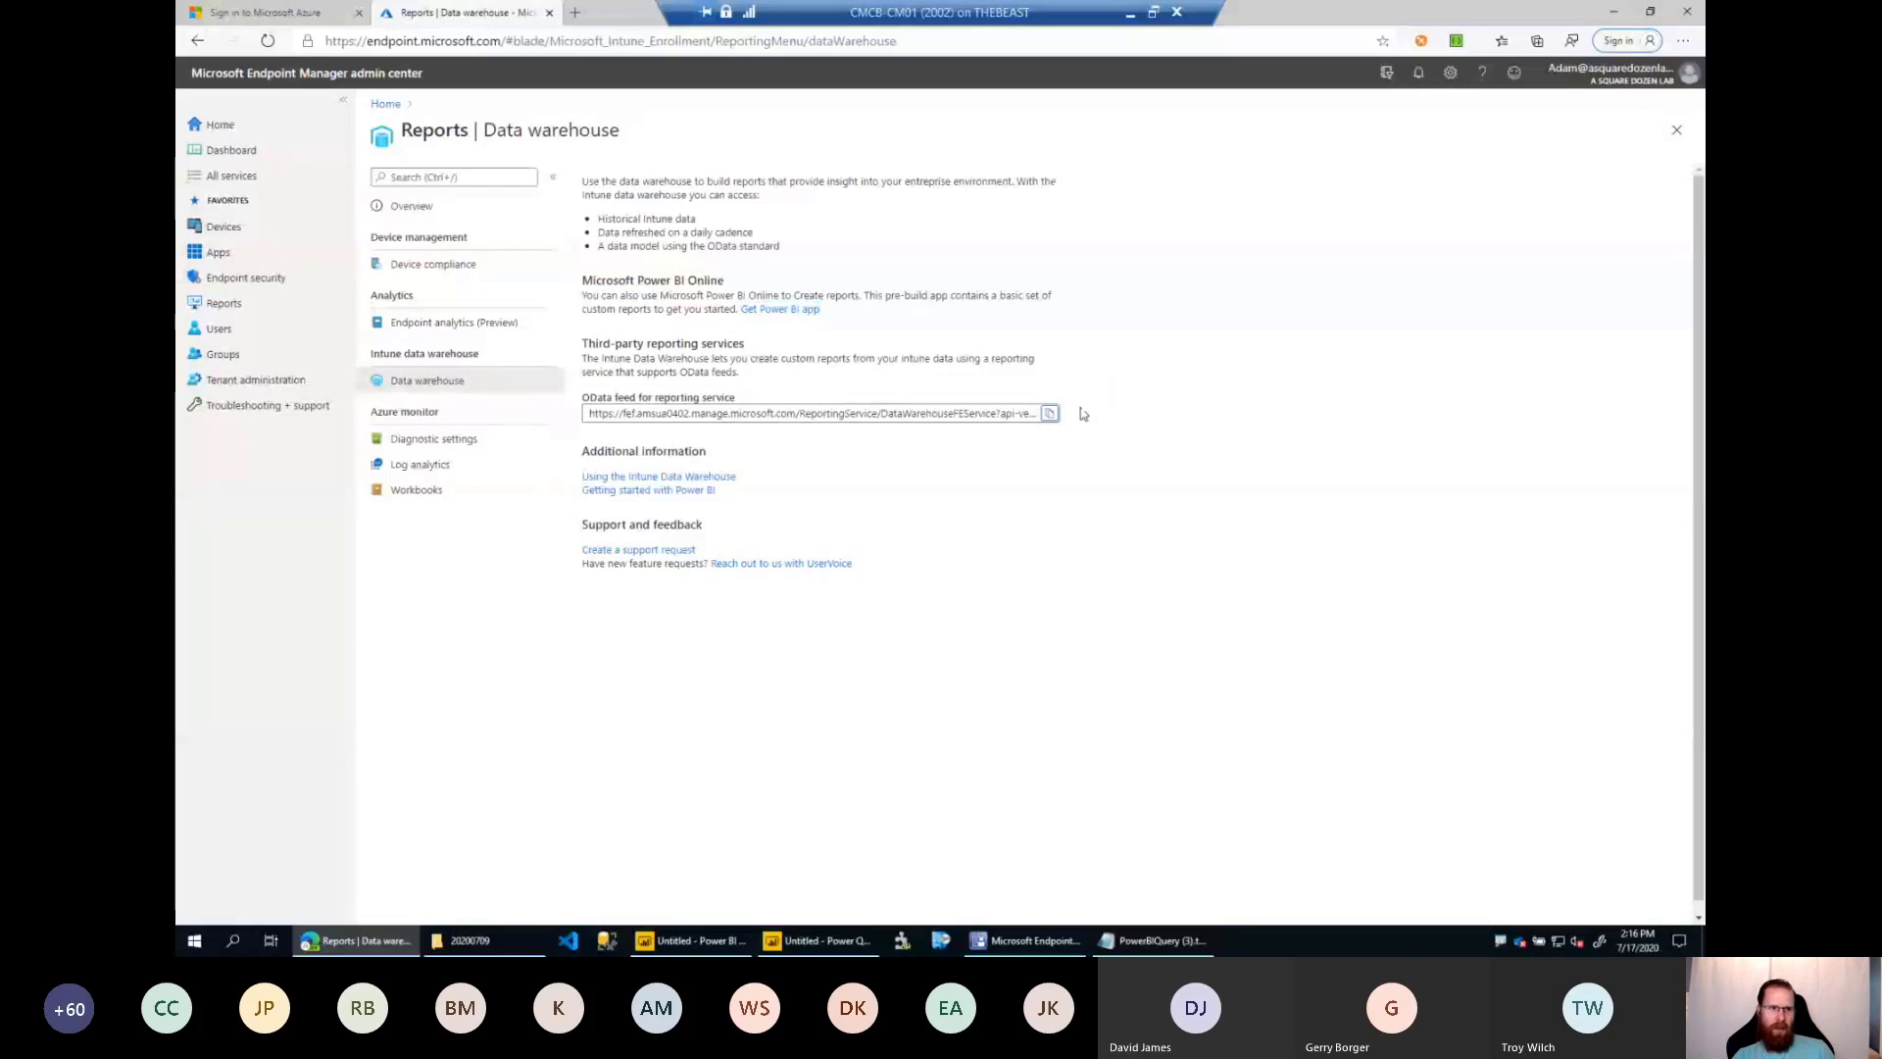
pyautogui.hotkey('alt', 'Tab')
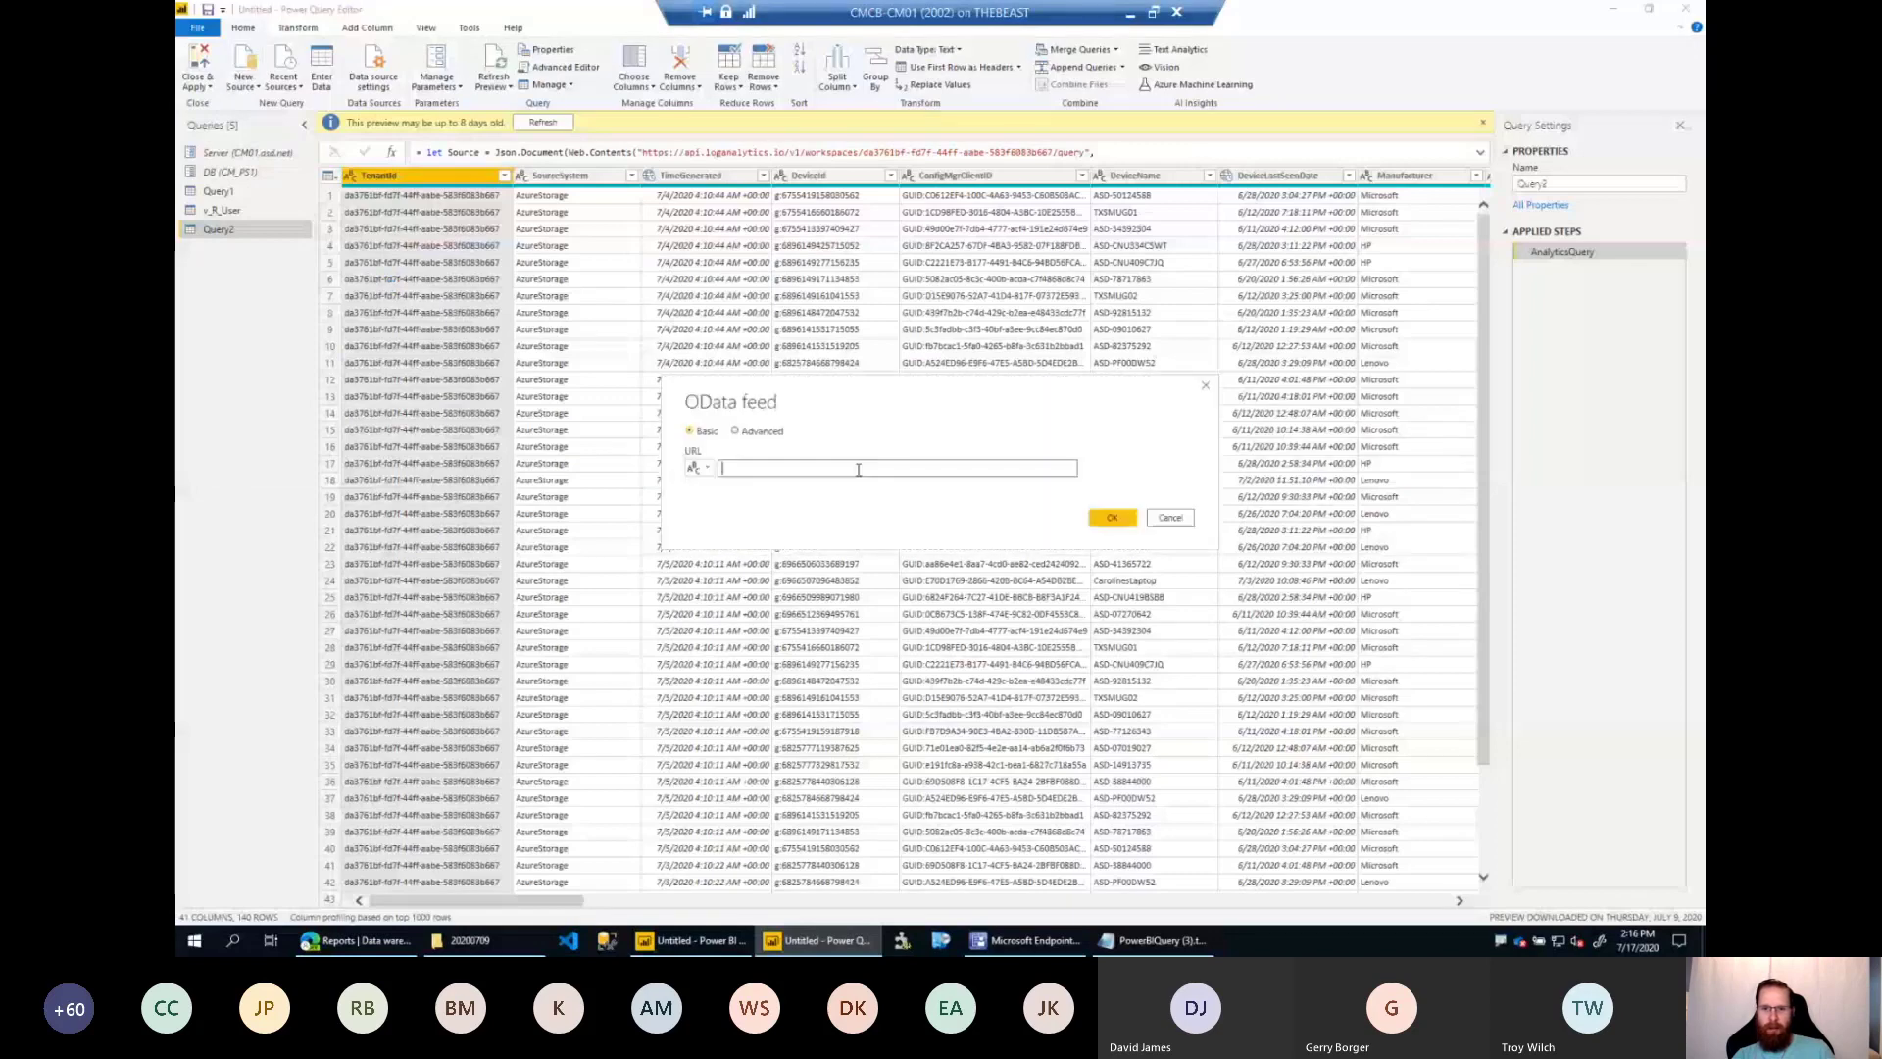
pyautogui.hotkey('ctrl', 'v')
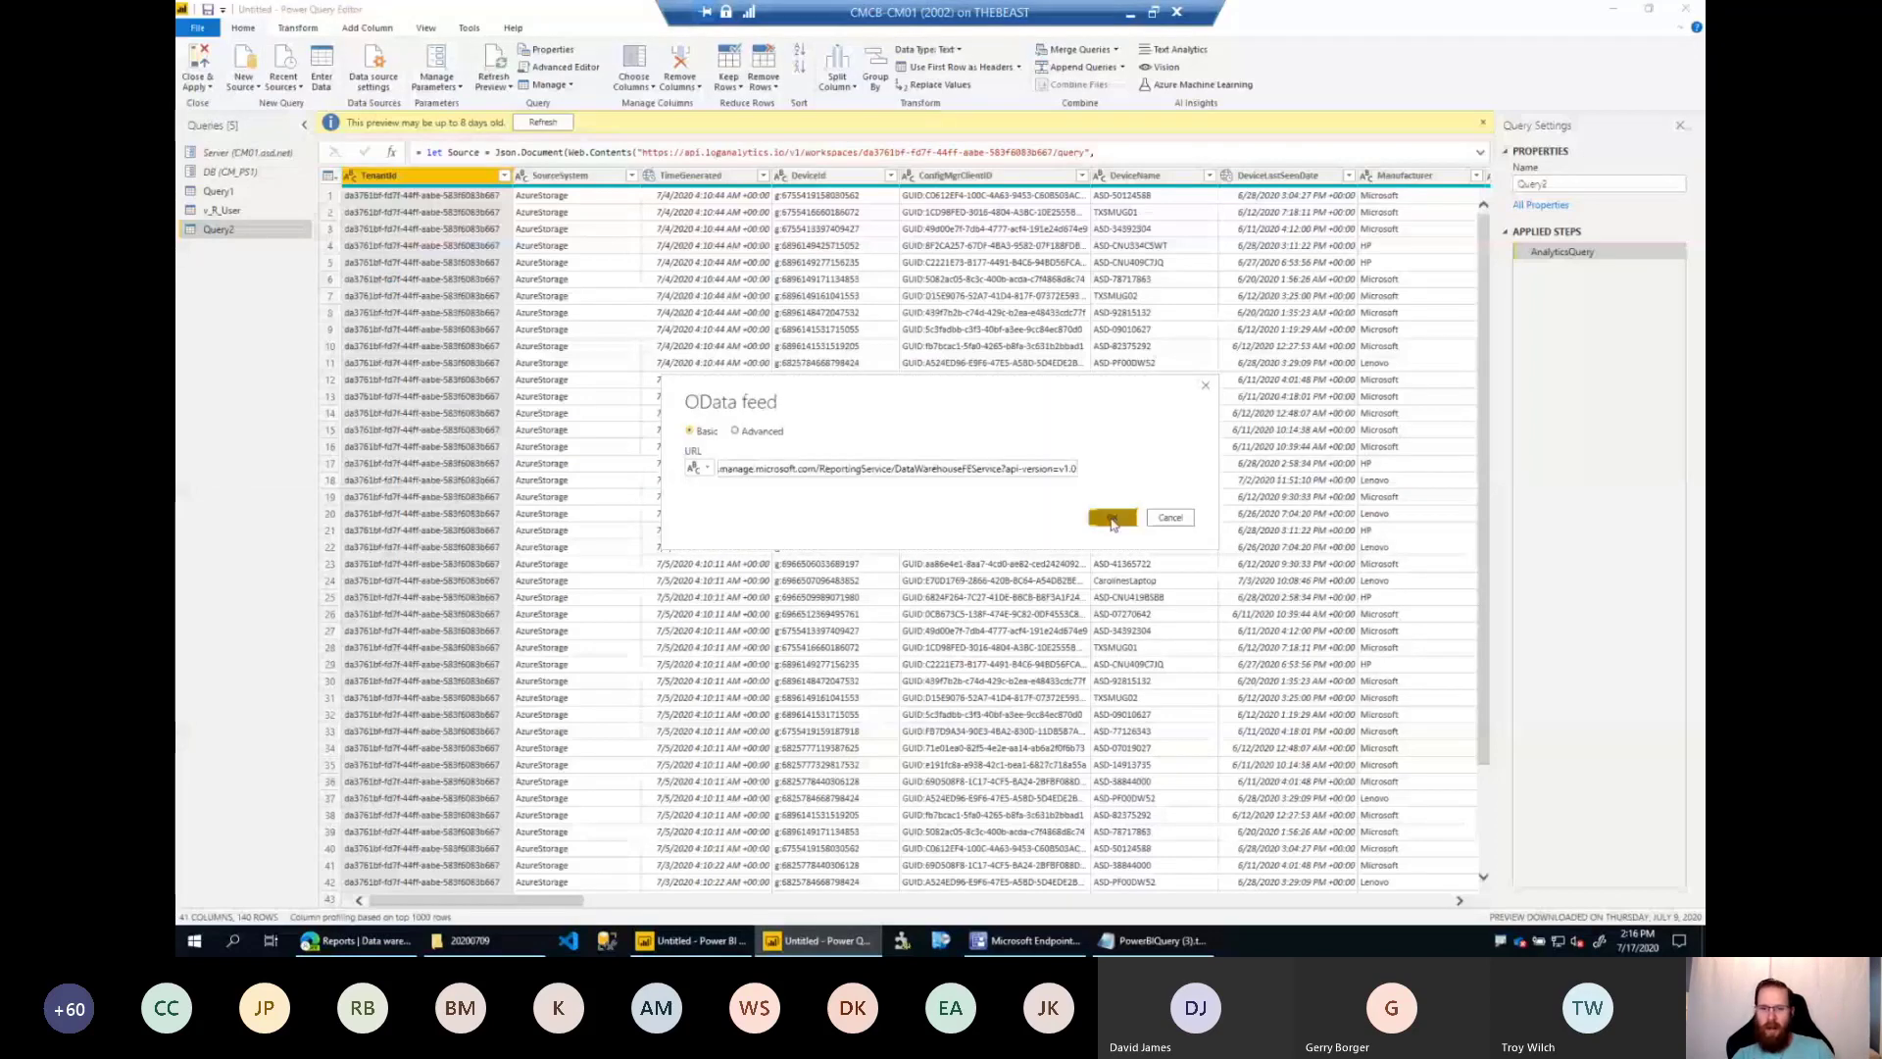
pyautogui.click(1113, 518)
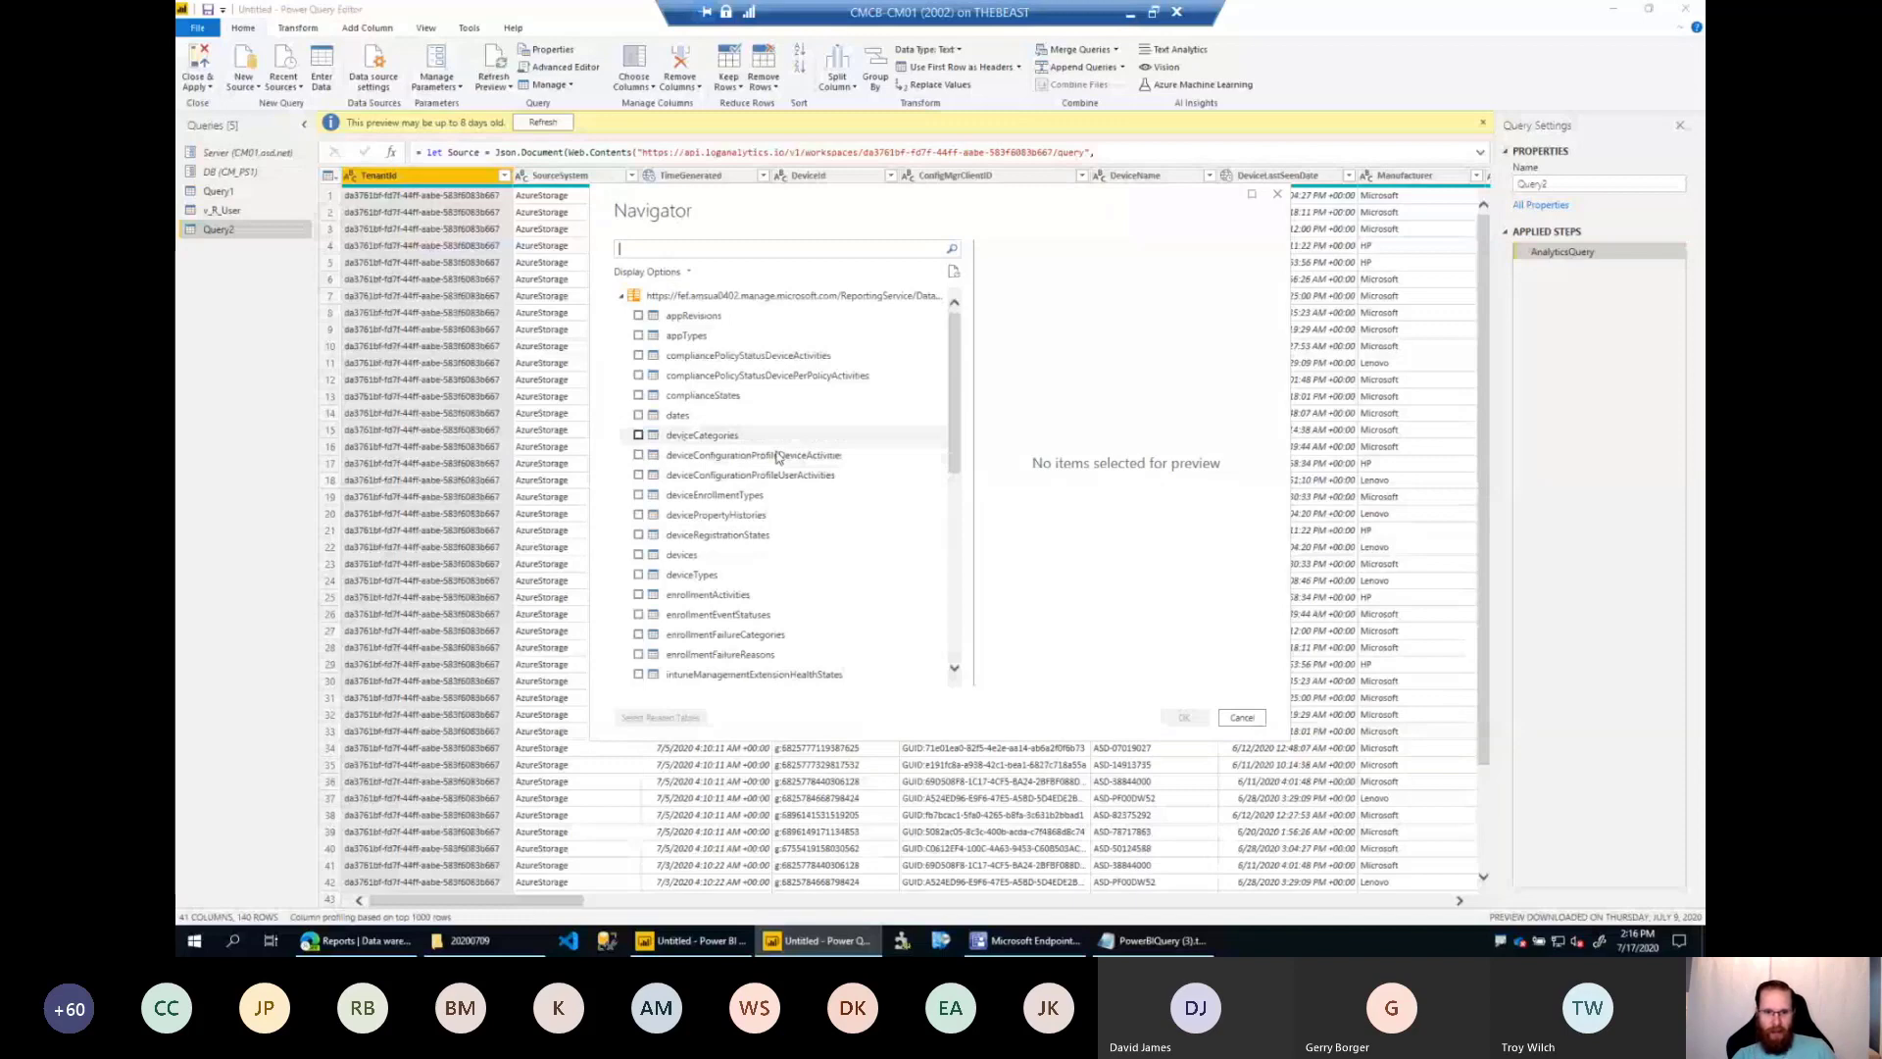
# Browse the data warehouse tables and load the devices table as a new query.
pyautogui.scroll(-5, 777, 458)
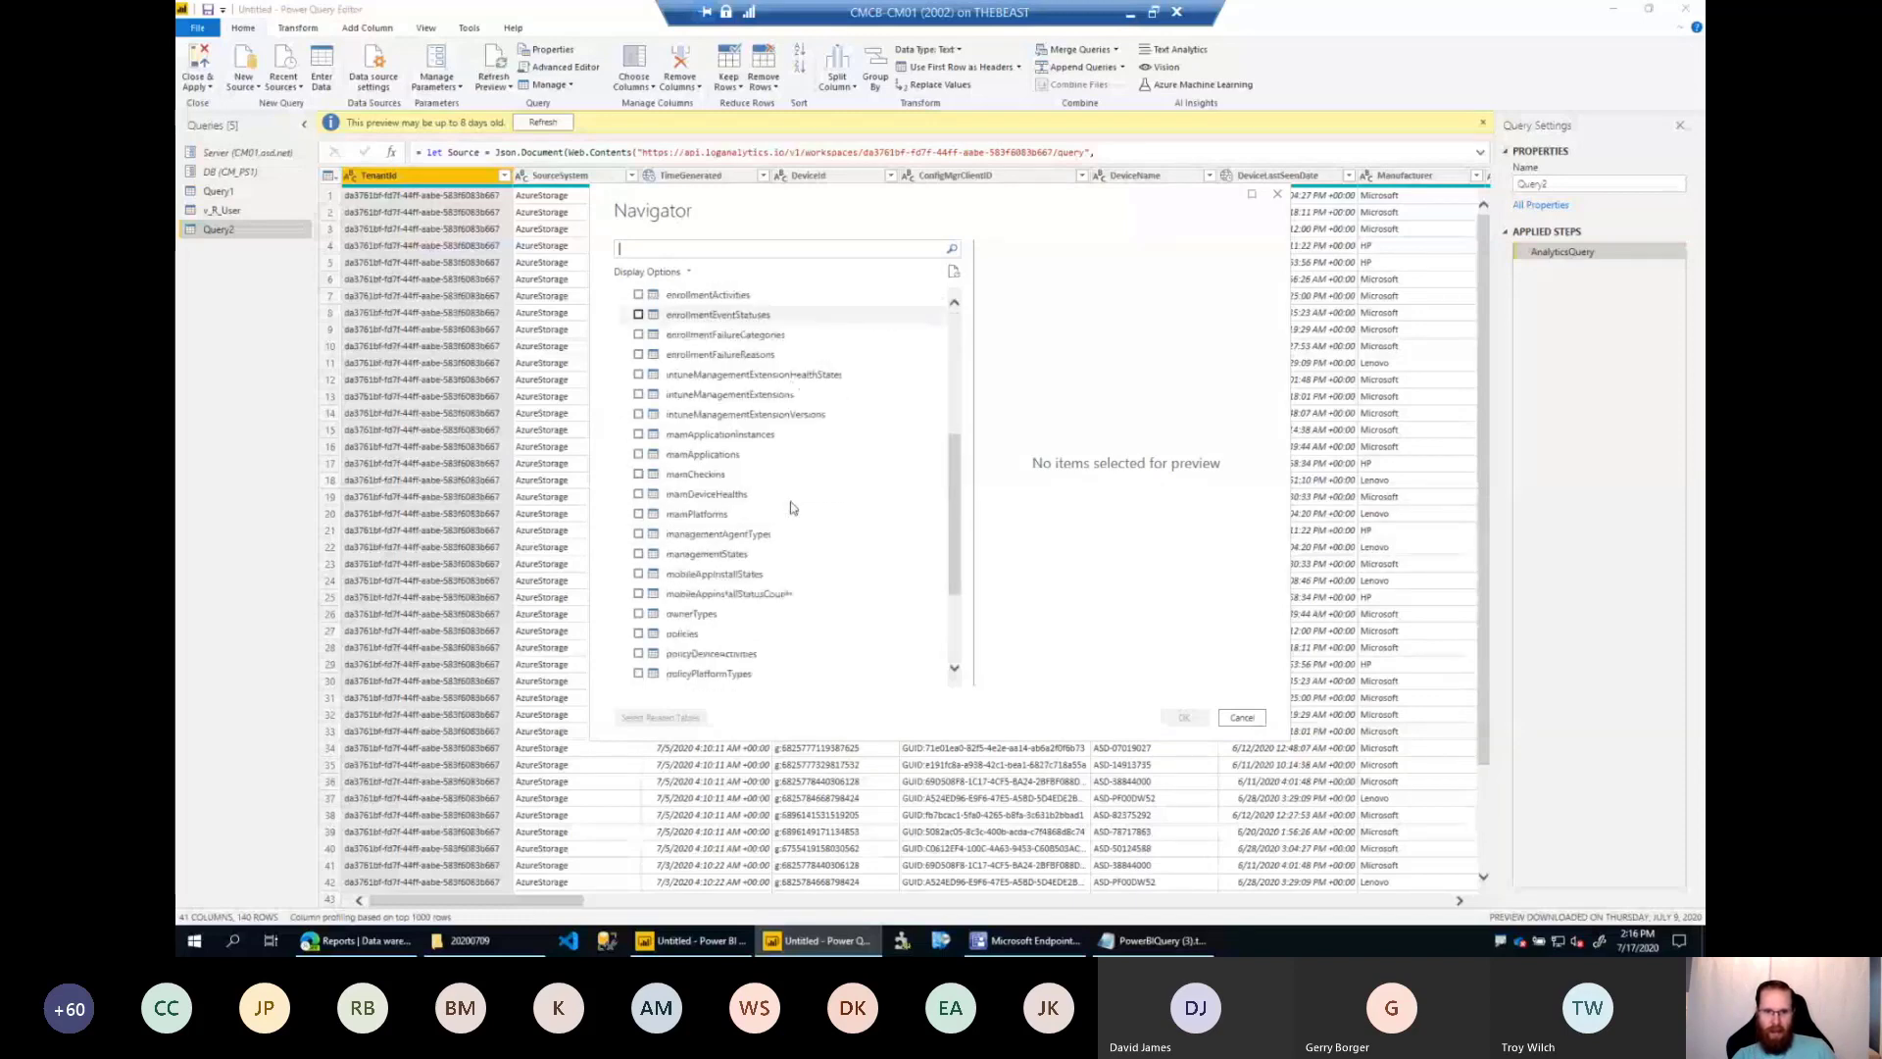
pyautogui.scroll(3, 772, 513)
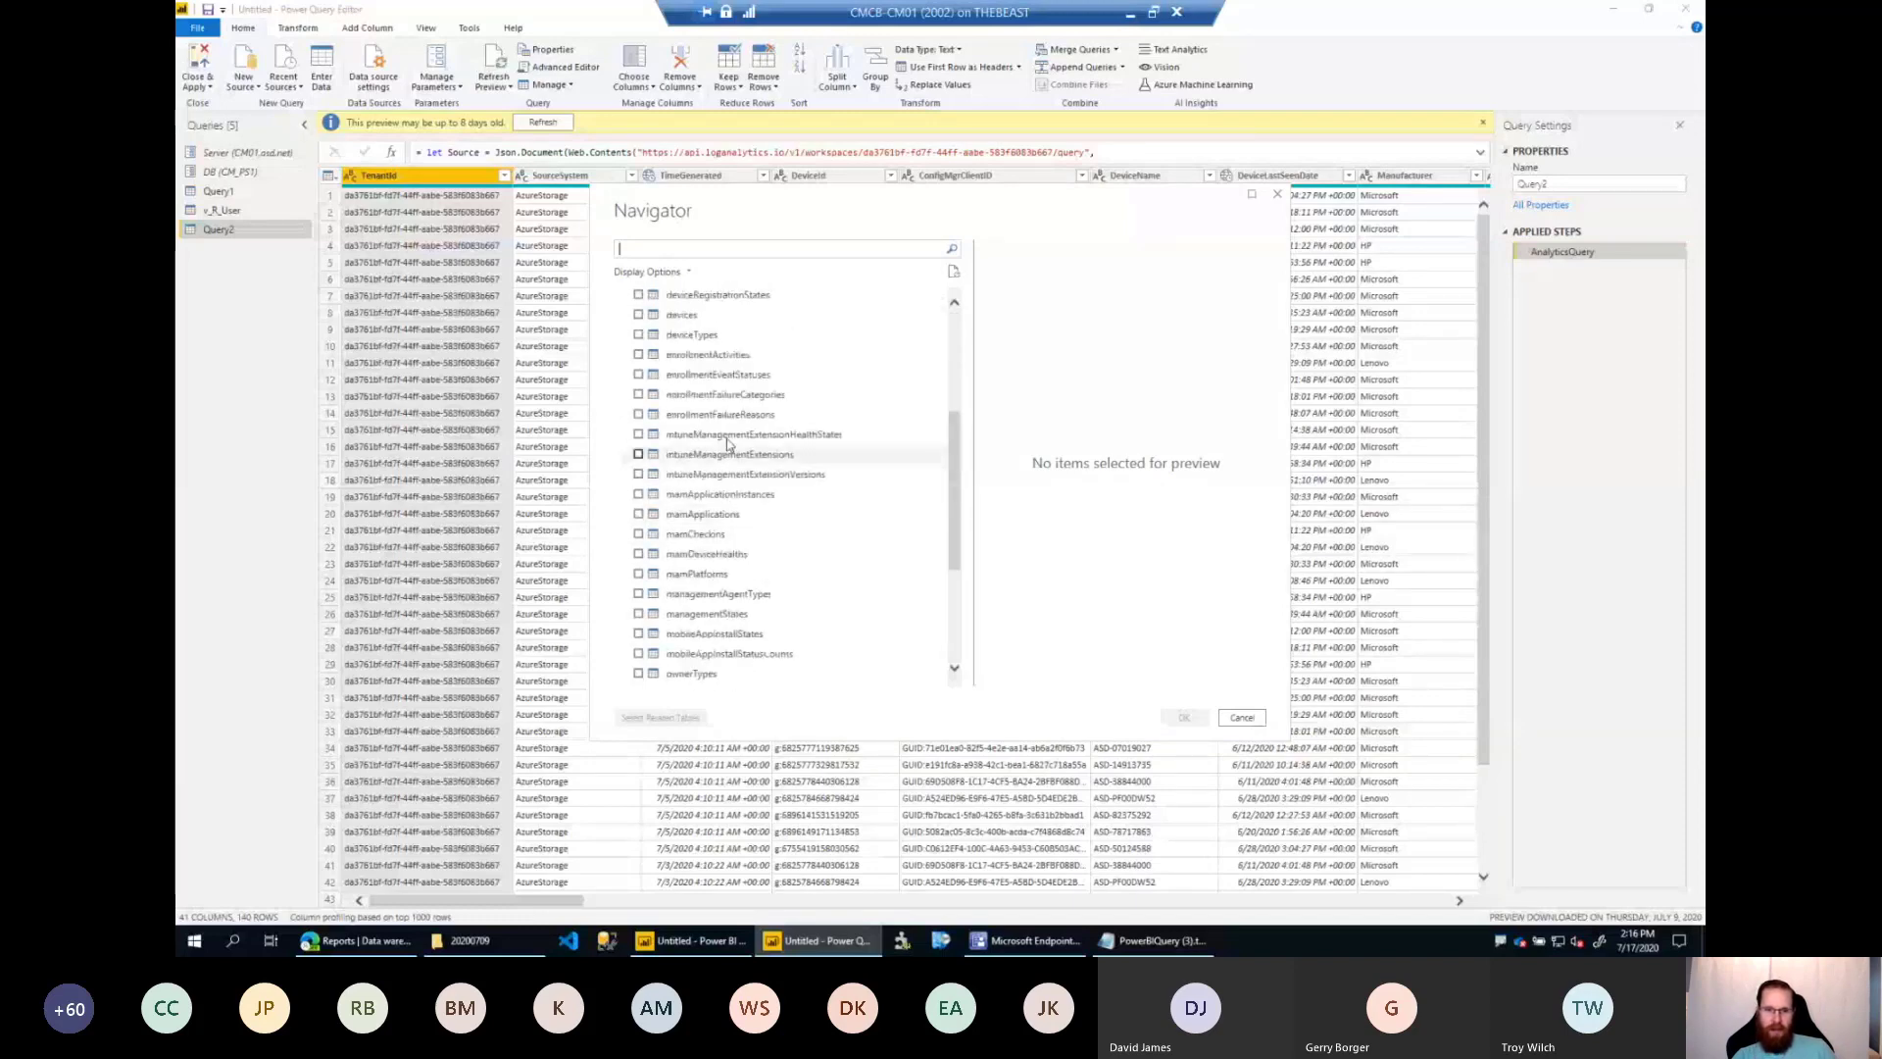
pyautogui.click(679, 378)
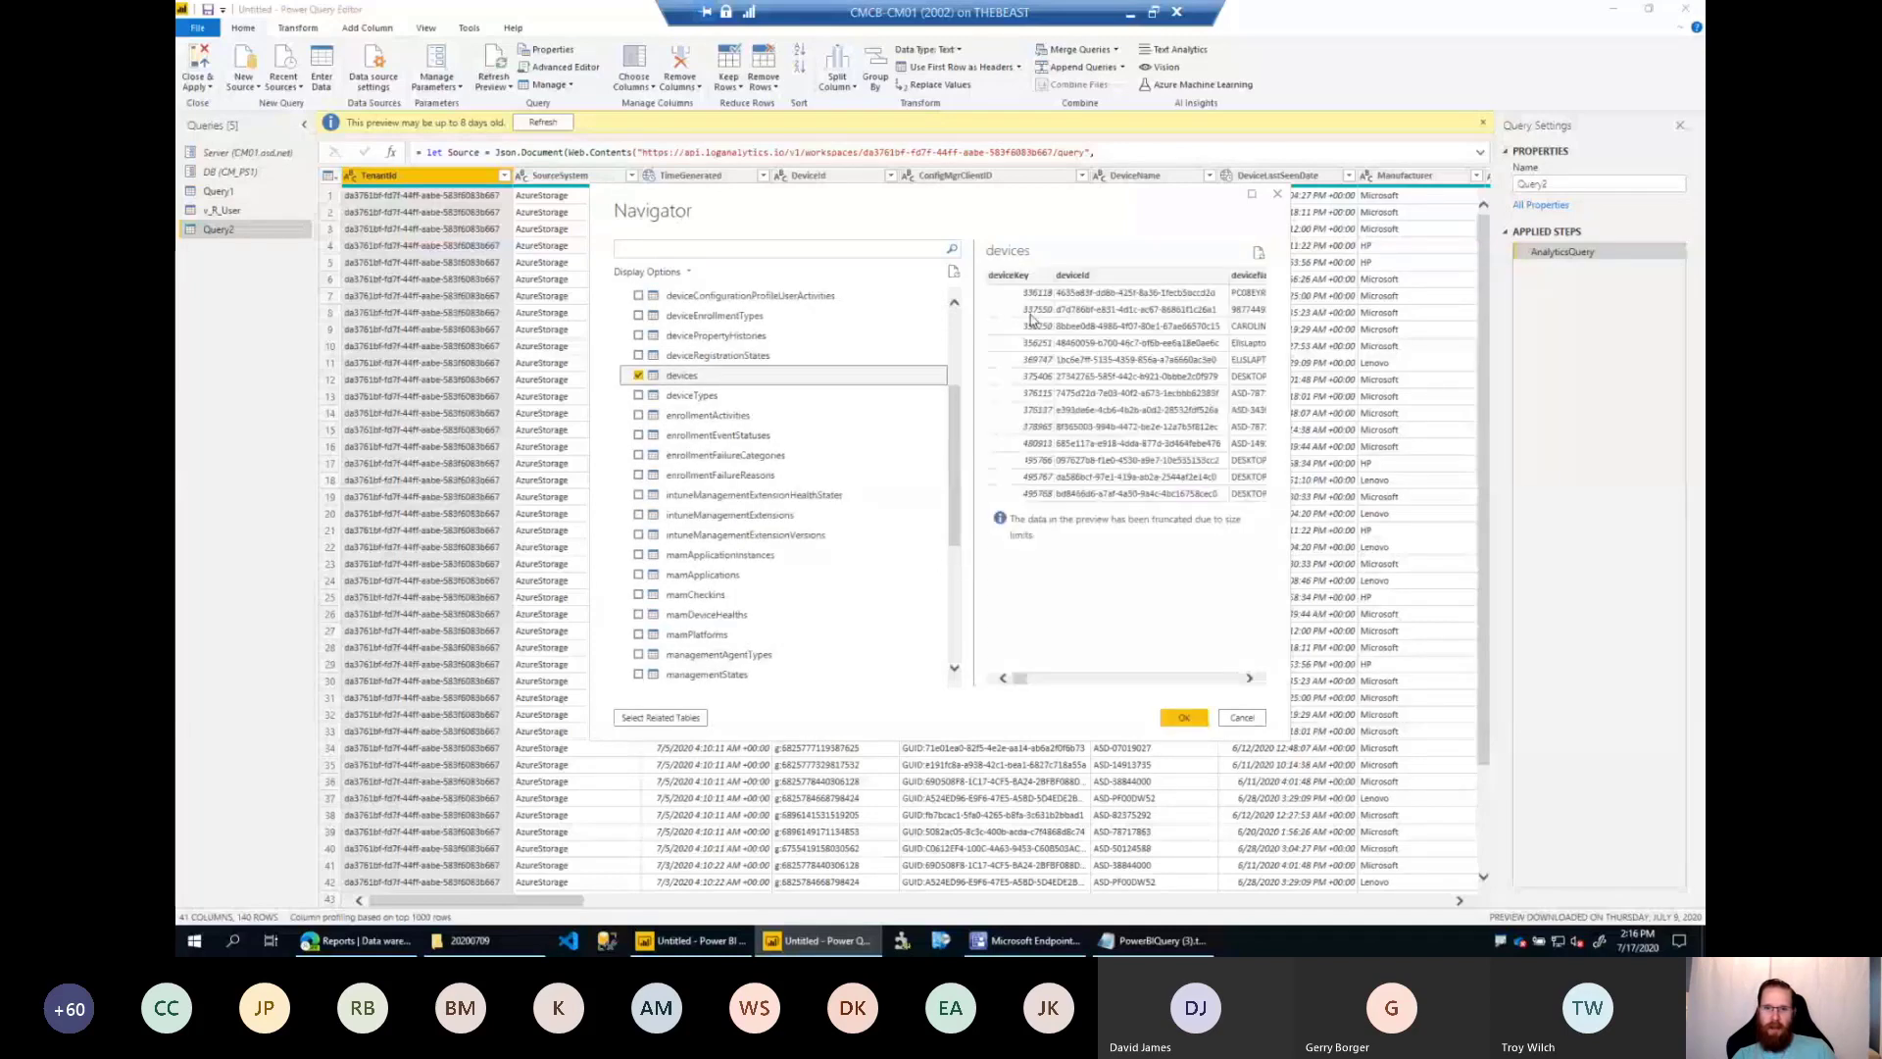
pyautogui.click(1198, 720)
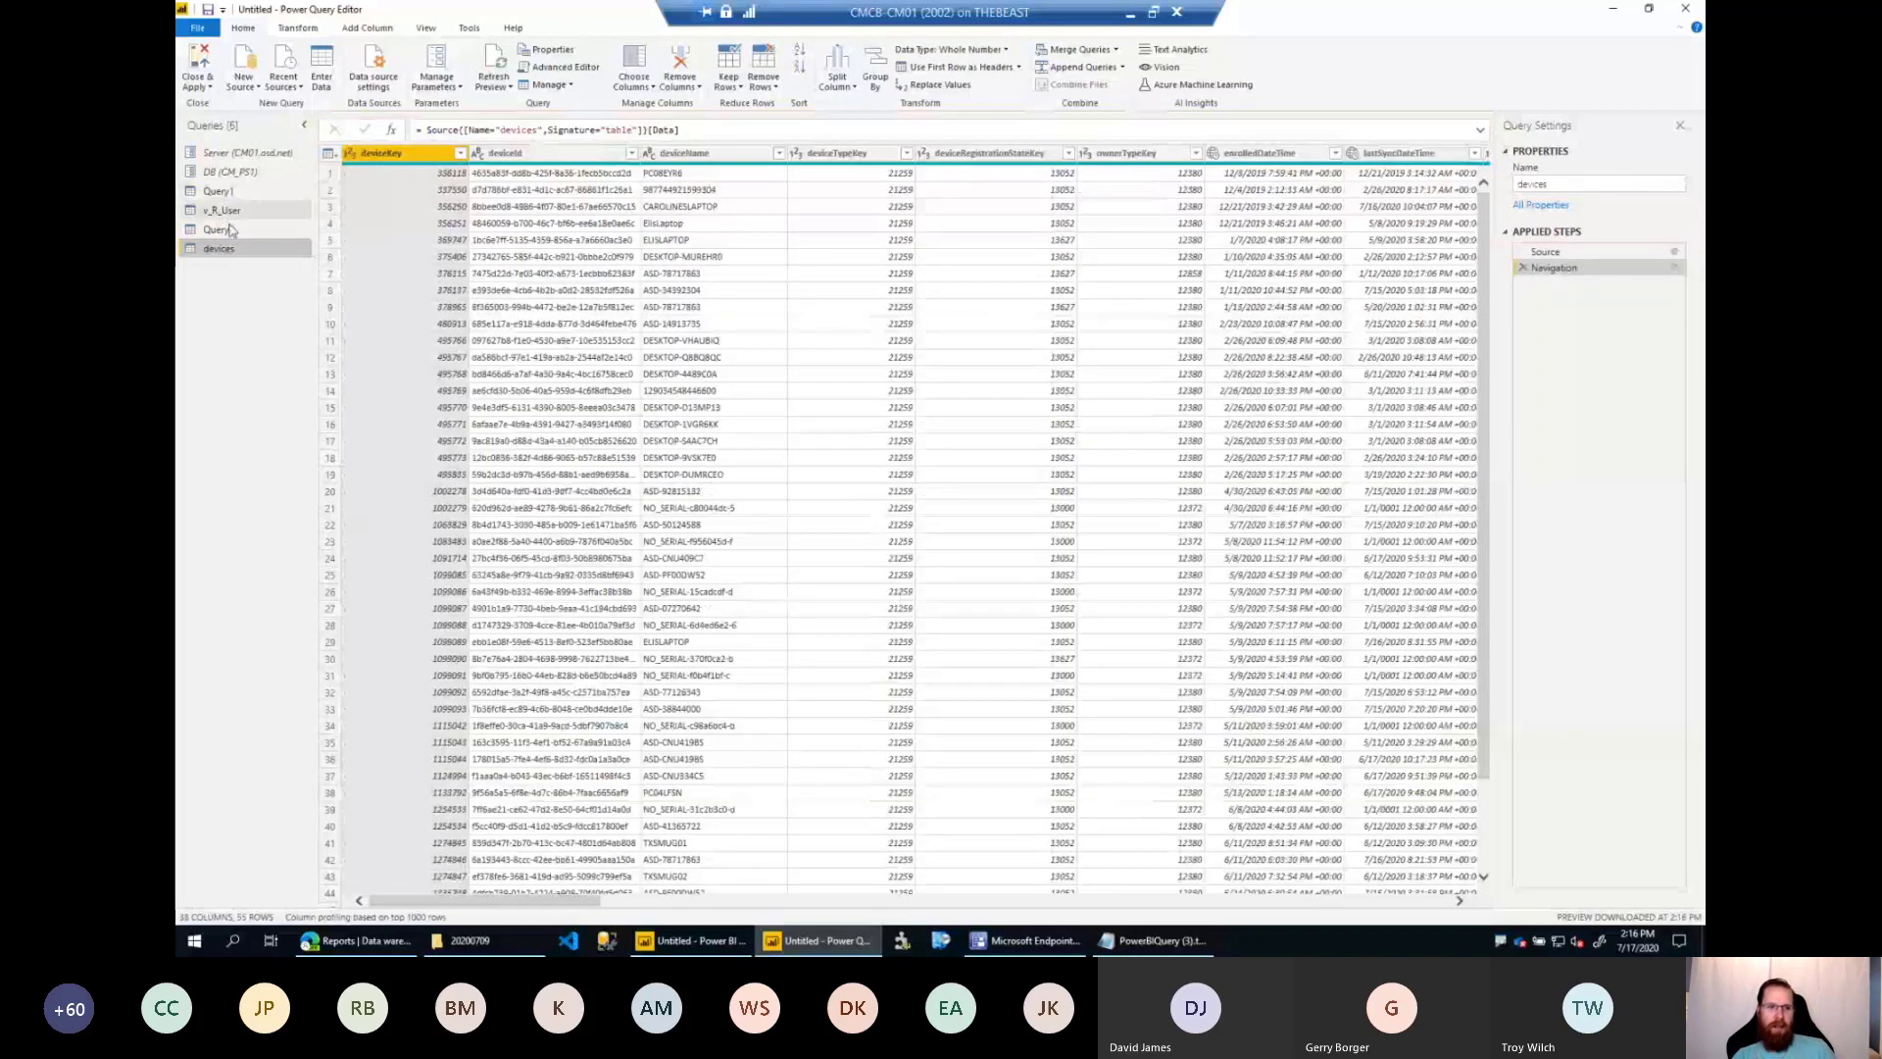
# Review the loaded Query2, v_R_User and devices queries.
pyautogui.click(231, 229)
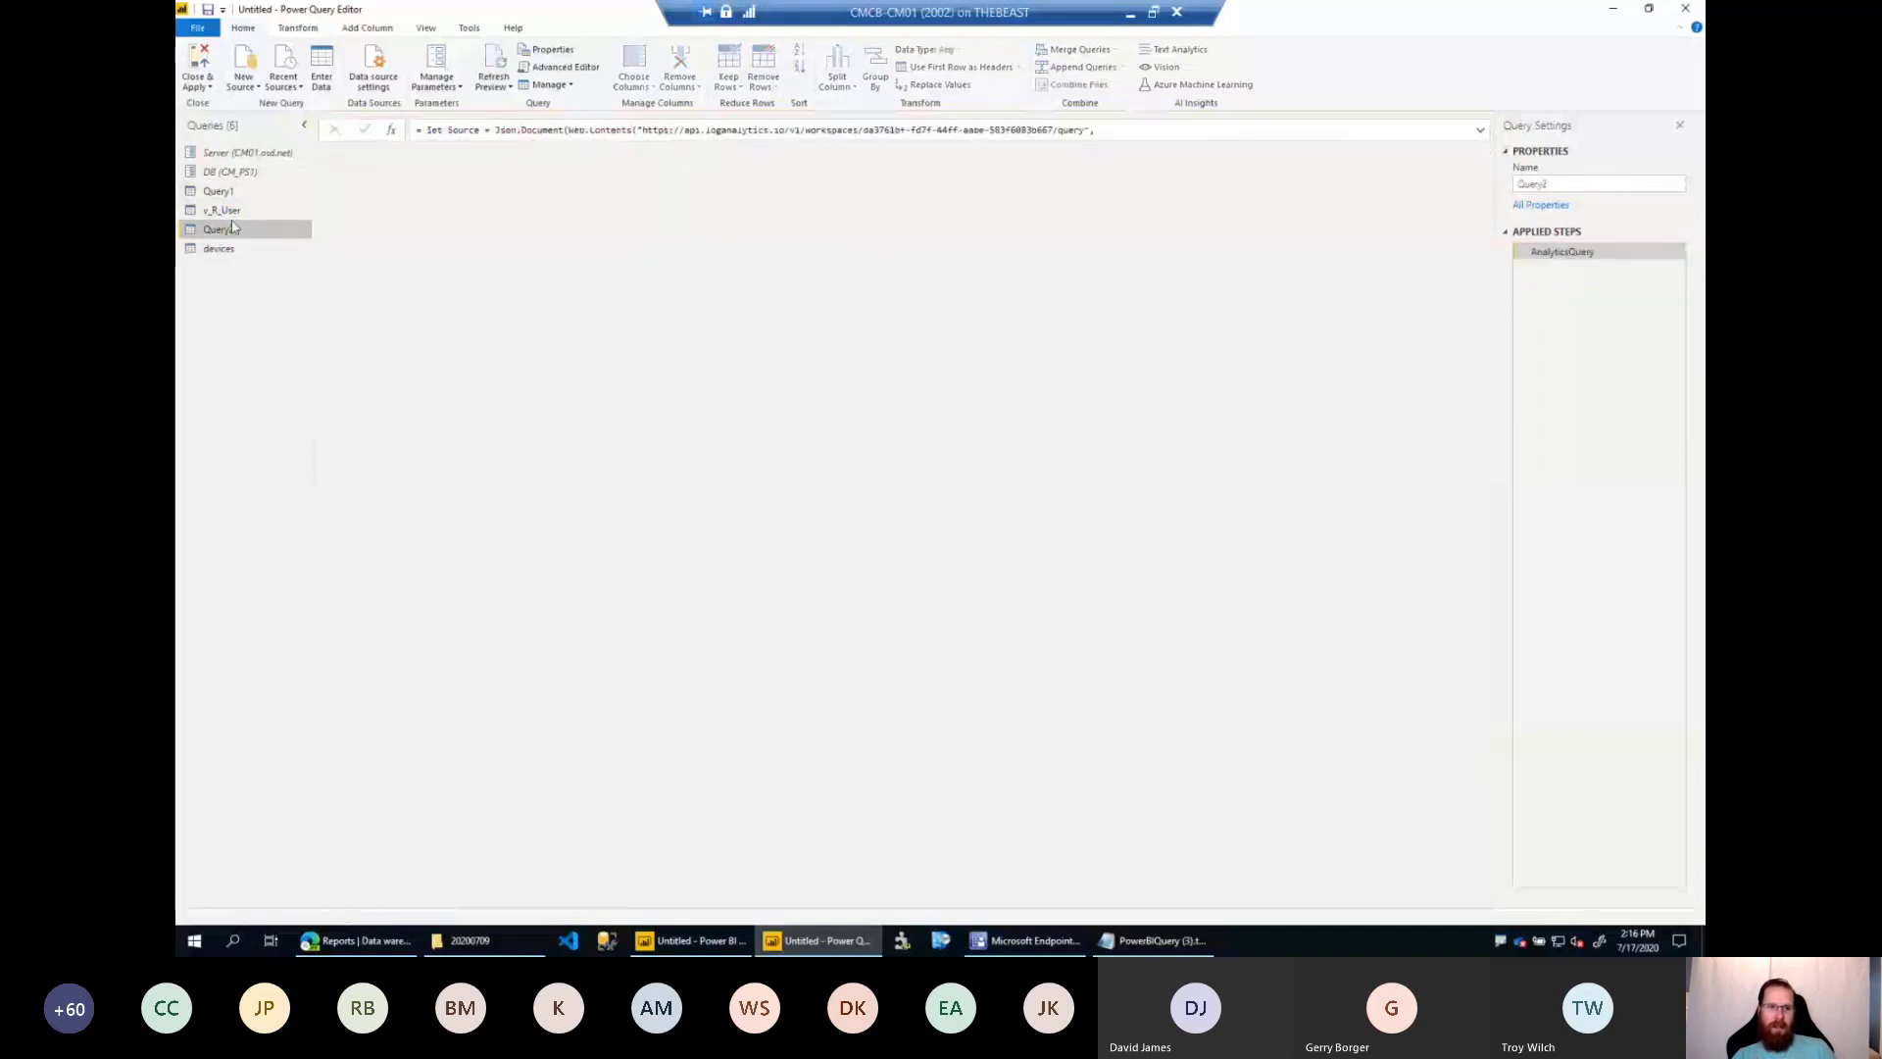
pyautogui.press('Up')
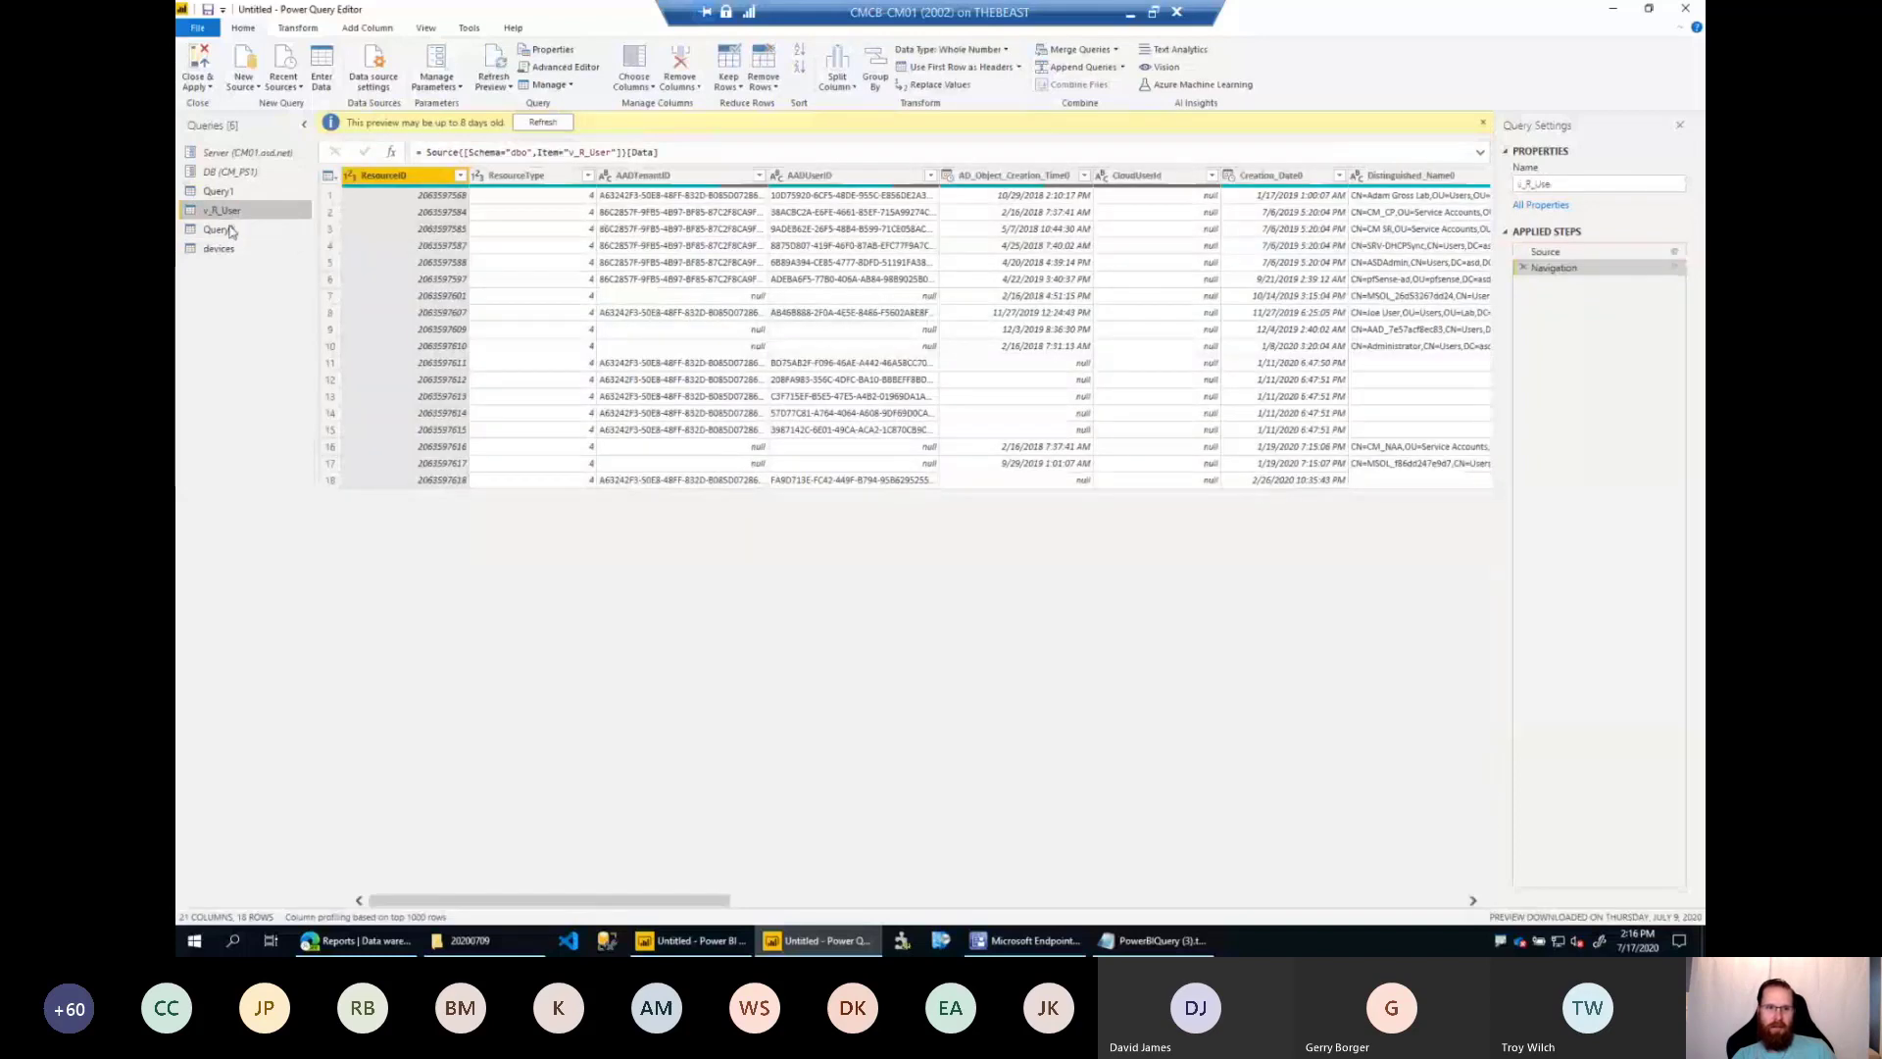
pyautogui.click(231, 231)
pyautogui.click(227, 252)
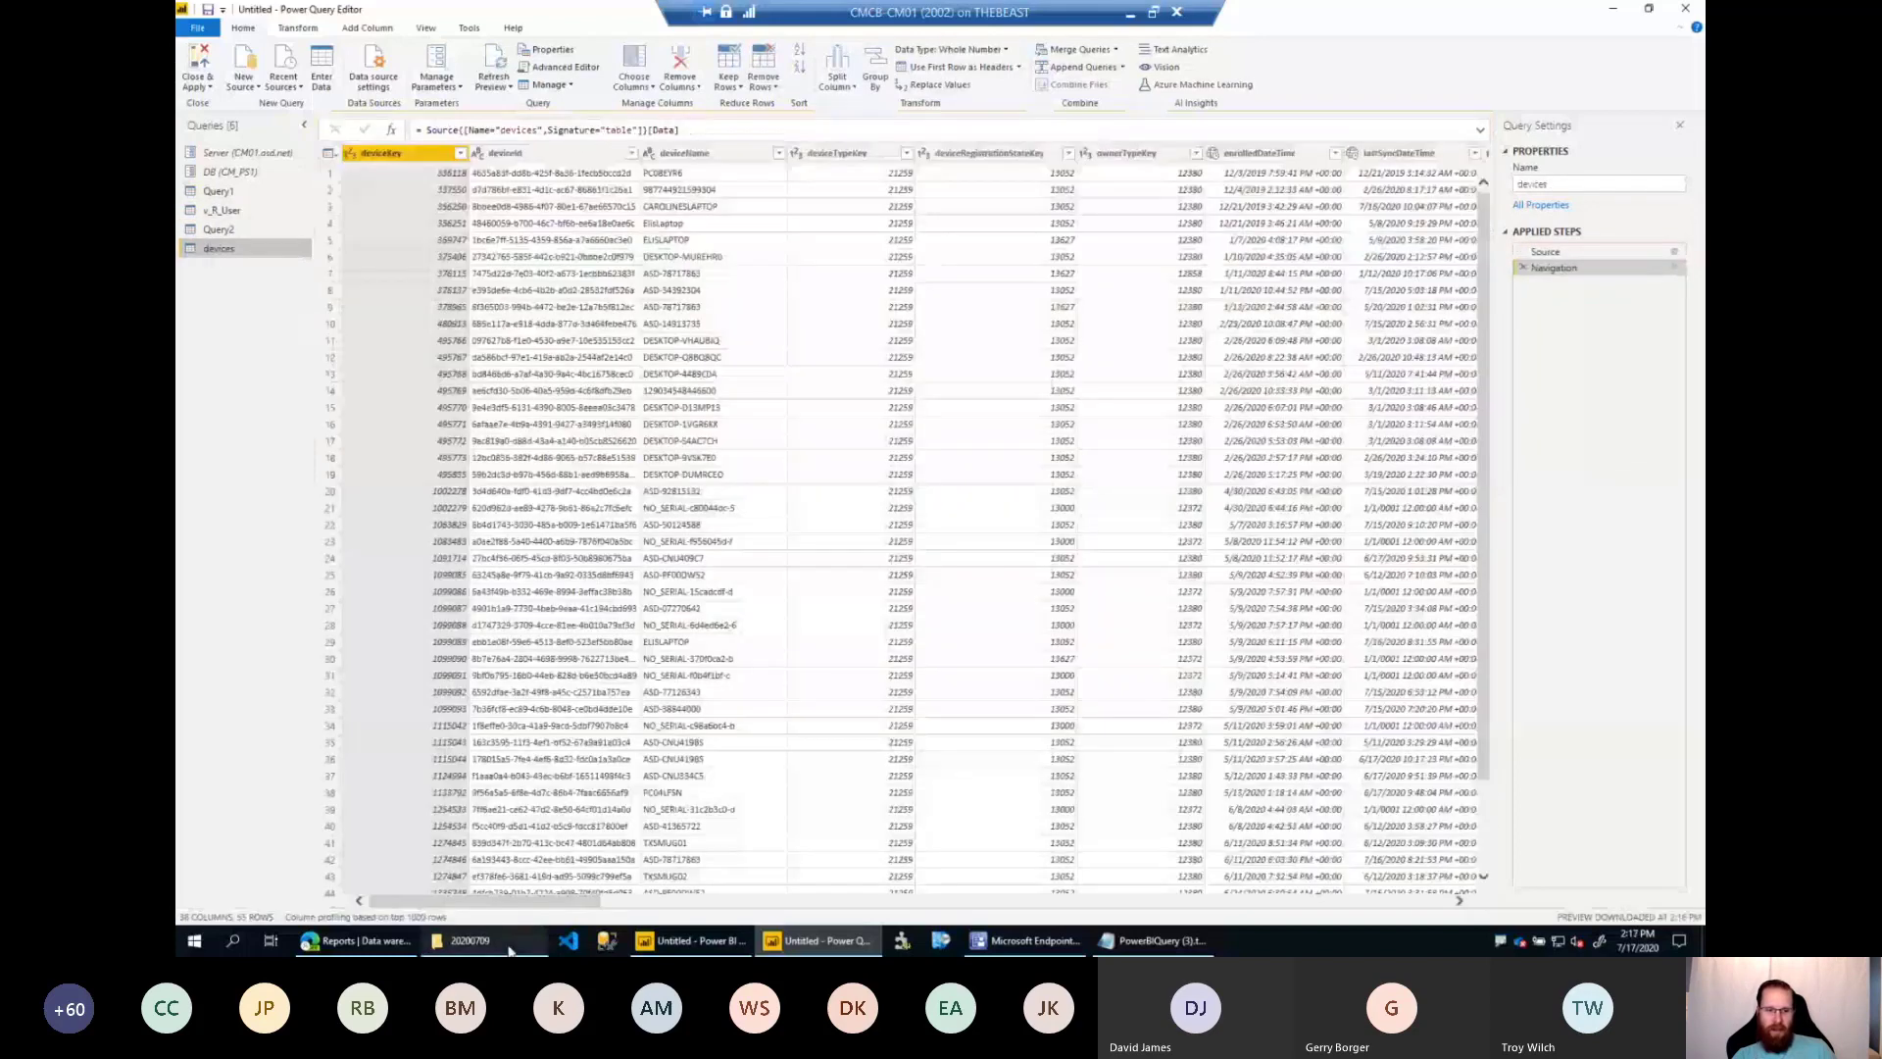
# Revisit Log analytics in the Endpoint Manager admin center and return to Power Query Editor.
pyautogui.click(361, 940)
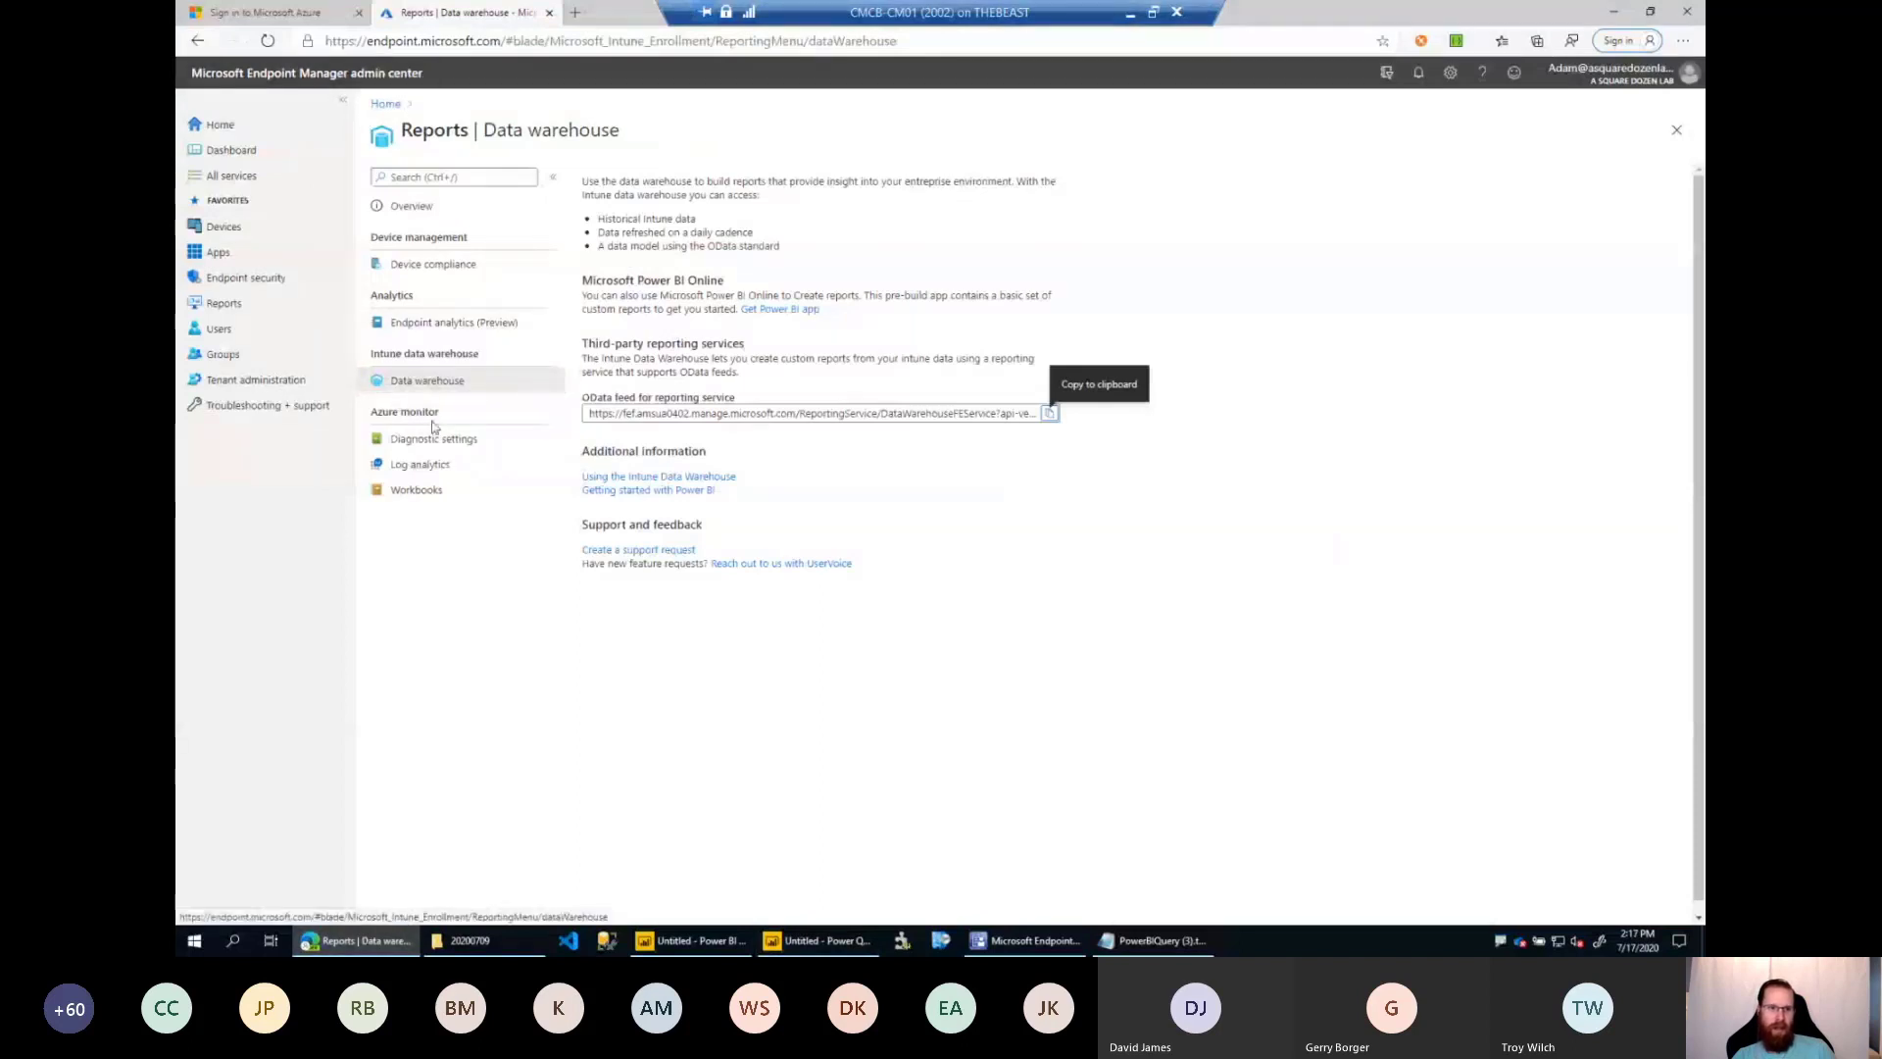
pyautogui.click(421, 467)
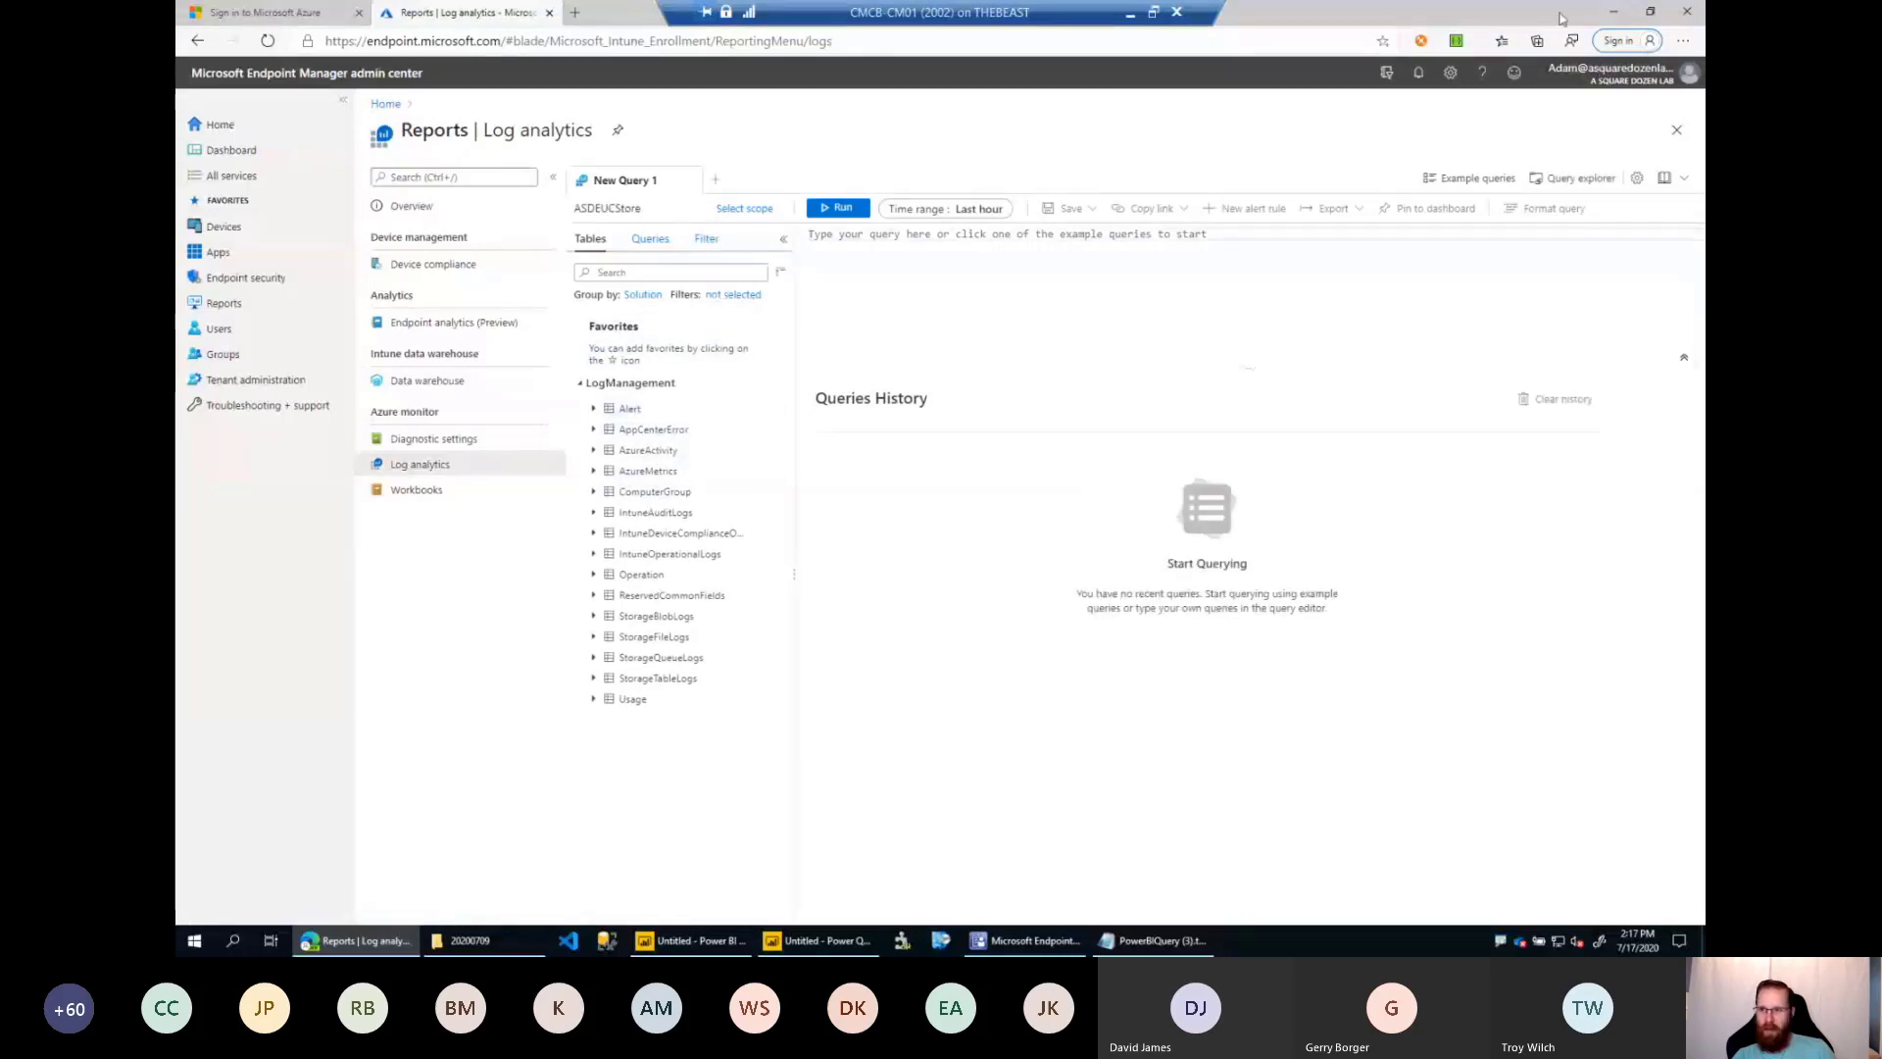
pyautogui.click(1613, 12)
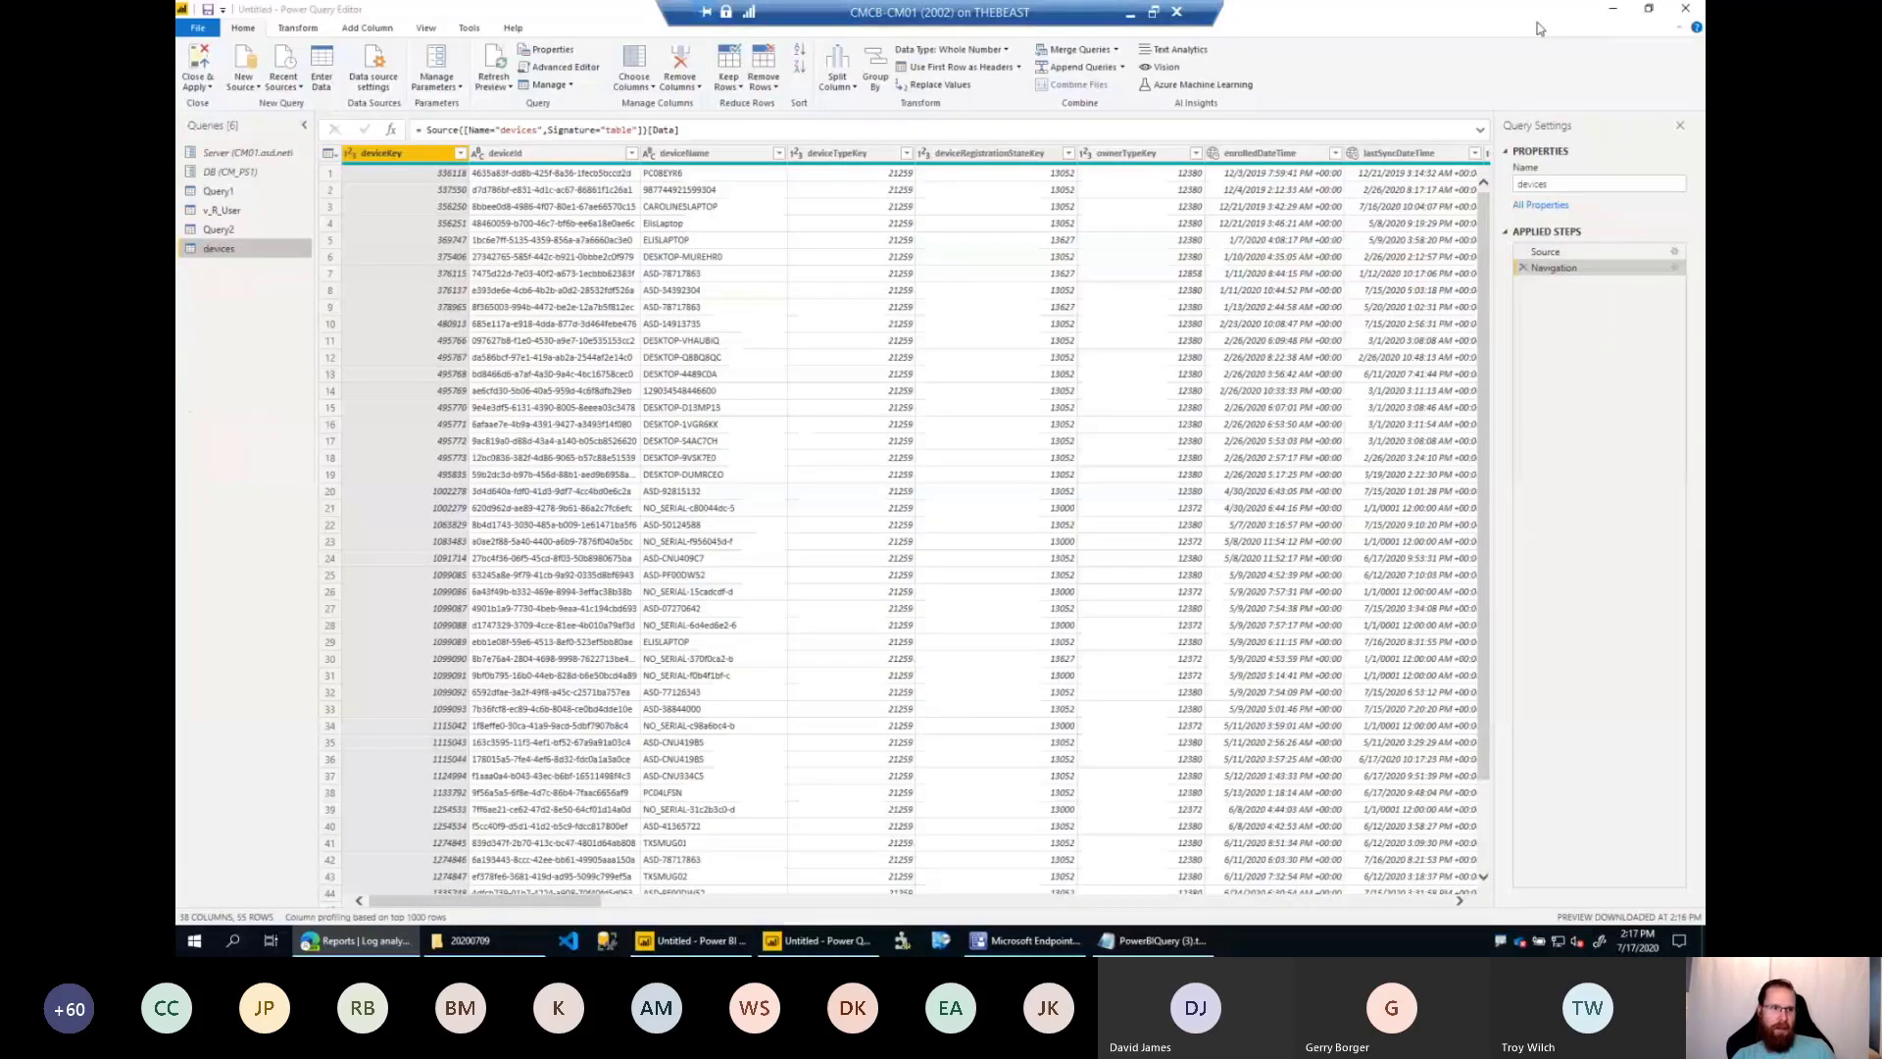
# Close Power Query Editor with its changes applied, and show the report's tables in the Model view.
pyautogui.click(200, 62)
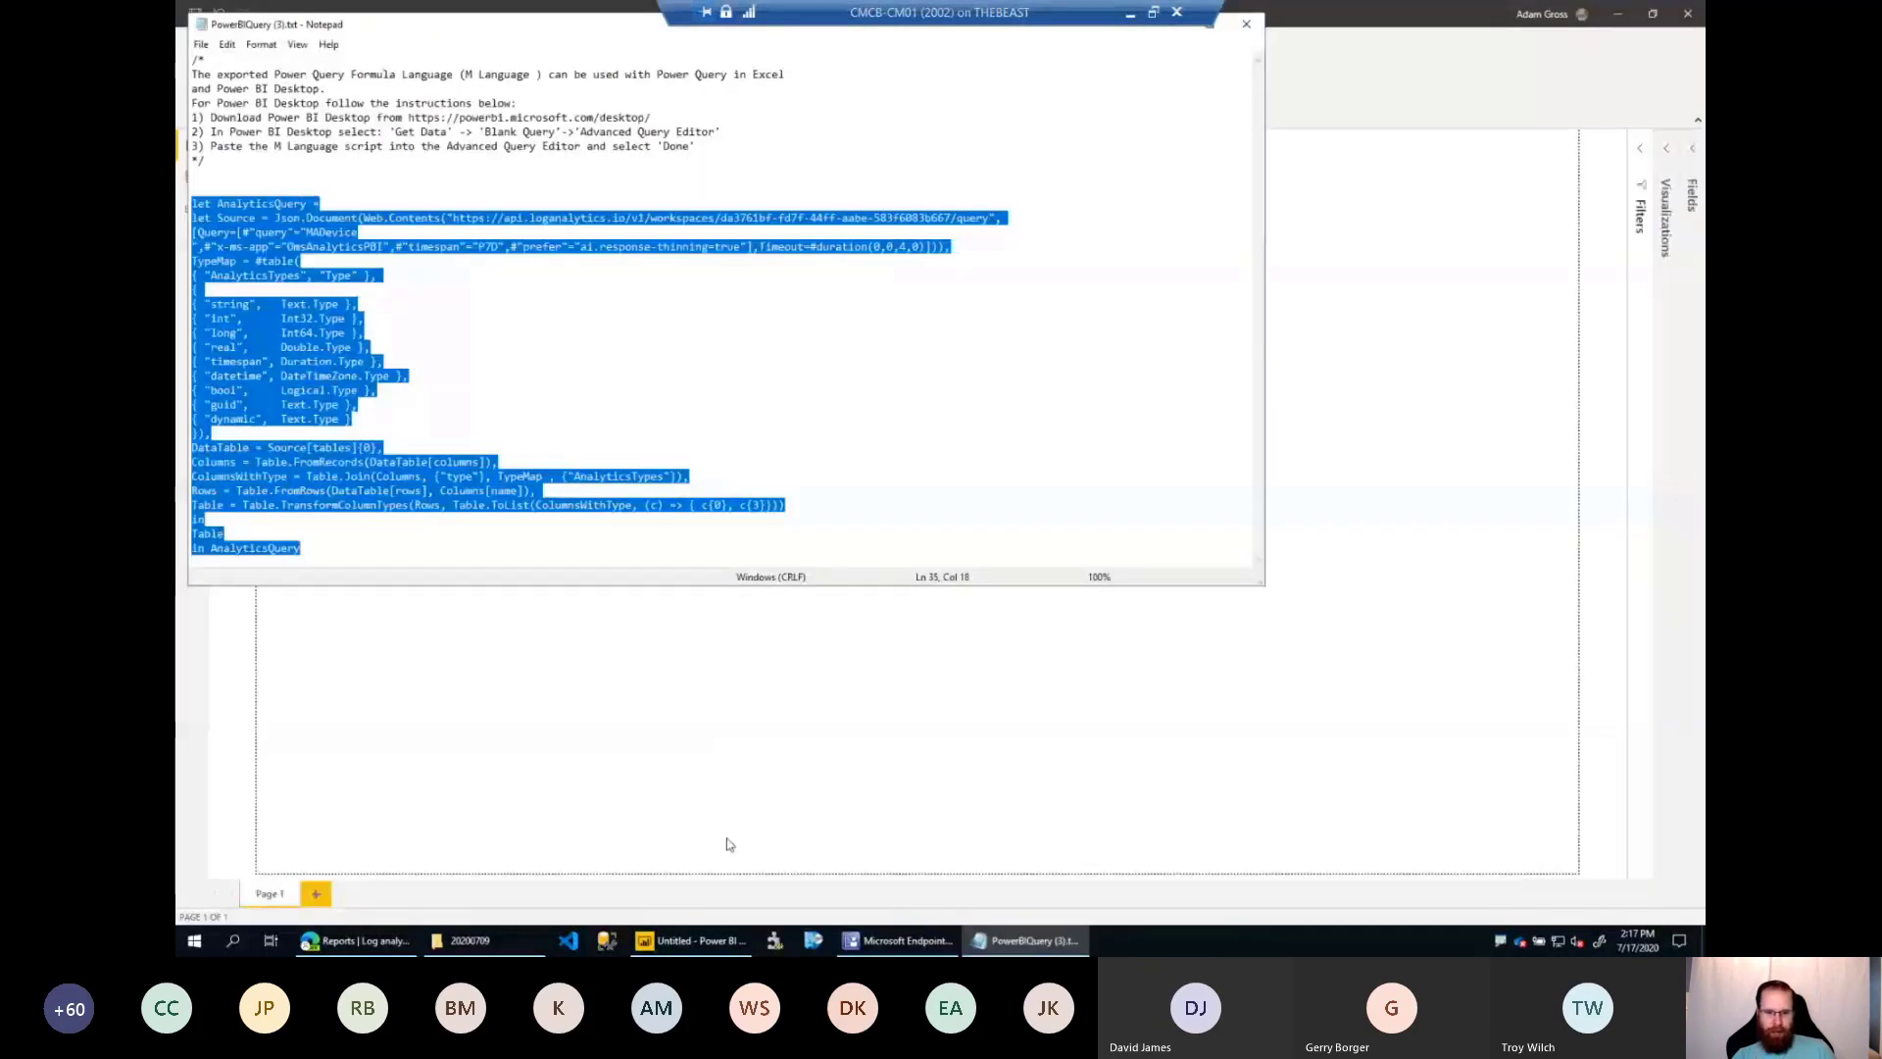
pyautogui.click(691, 940)
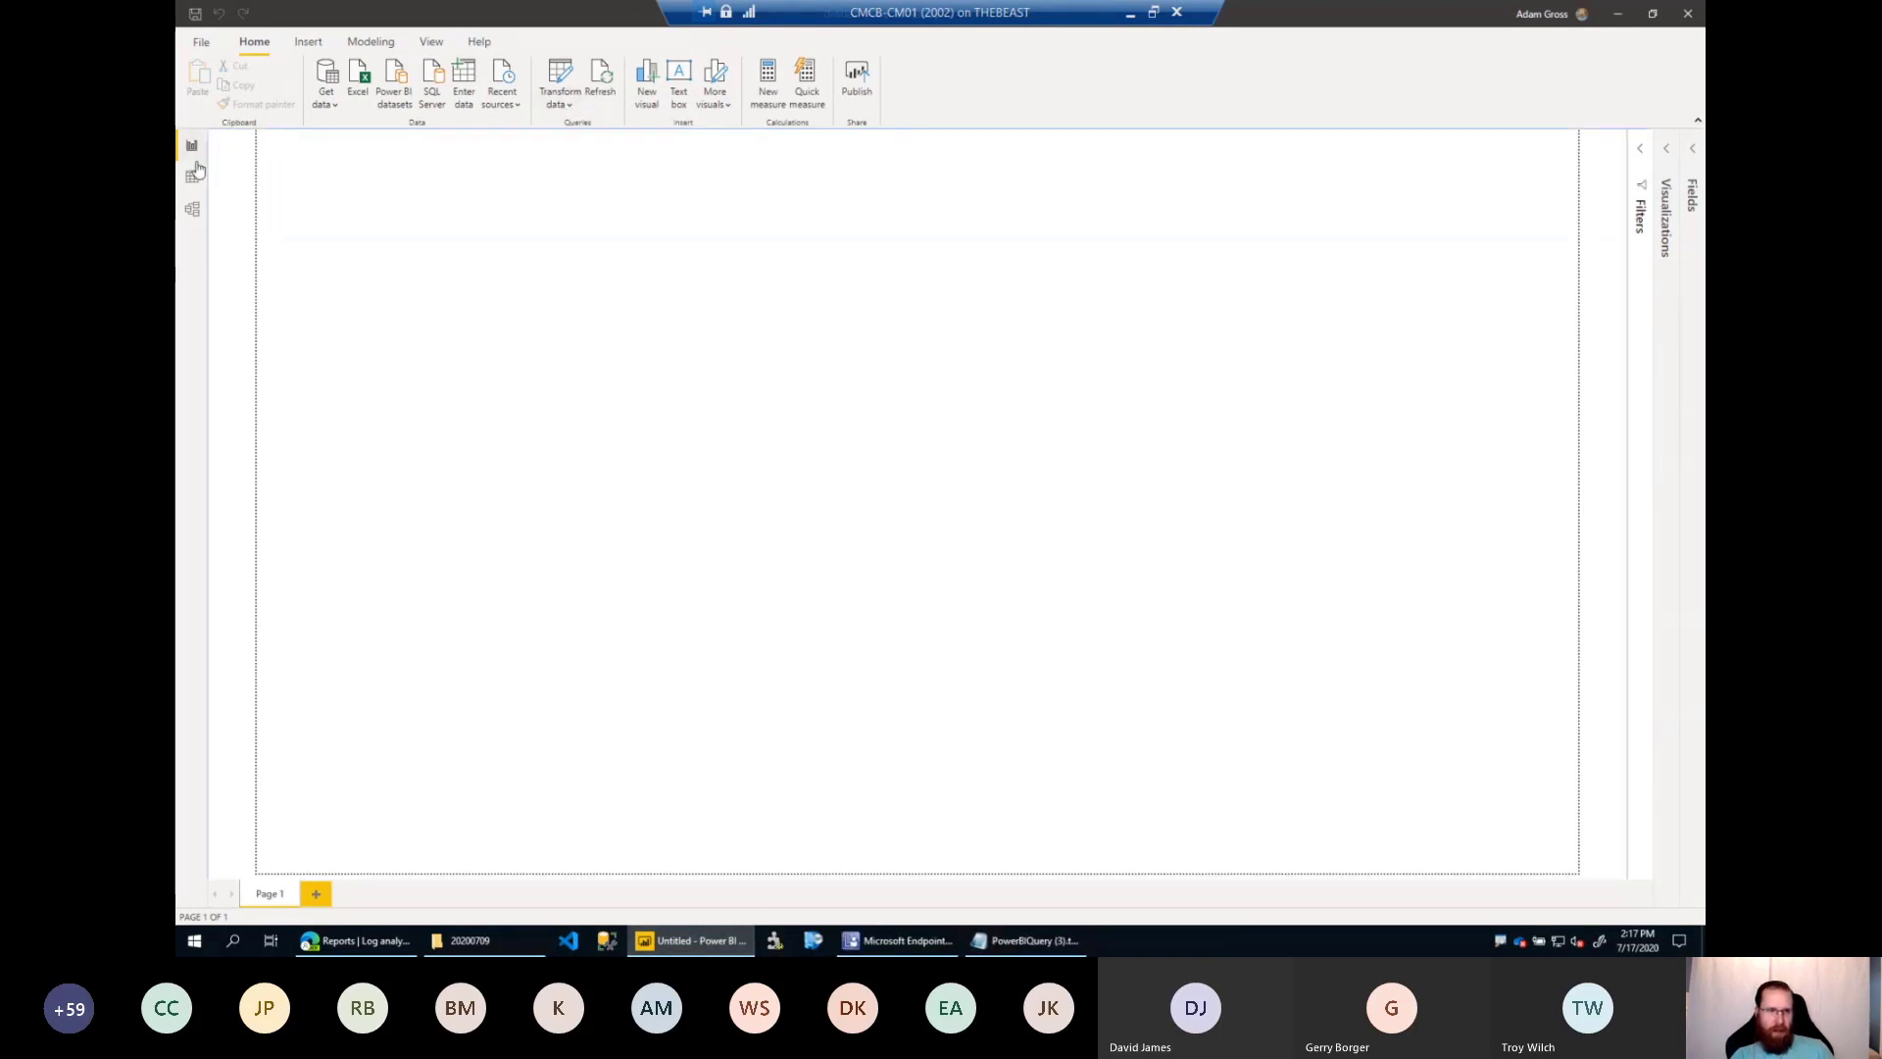
pyautogui.click(193, 209)
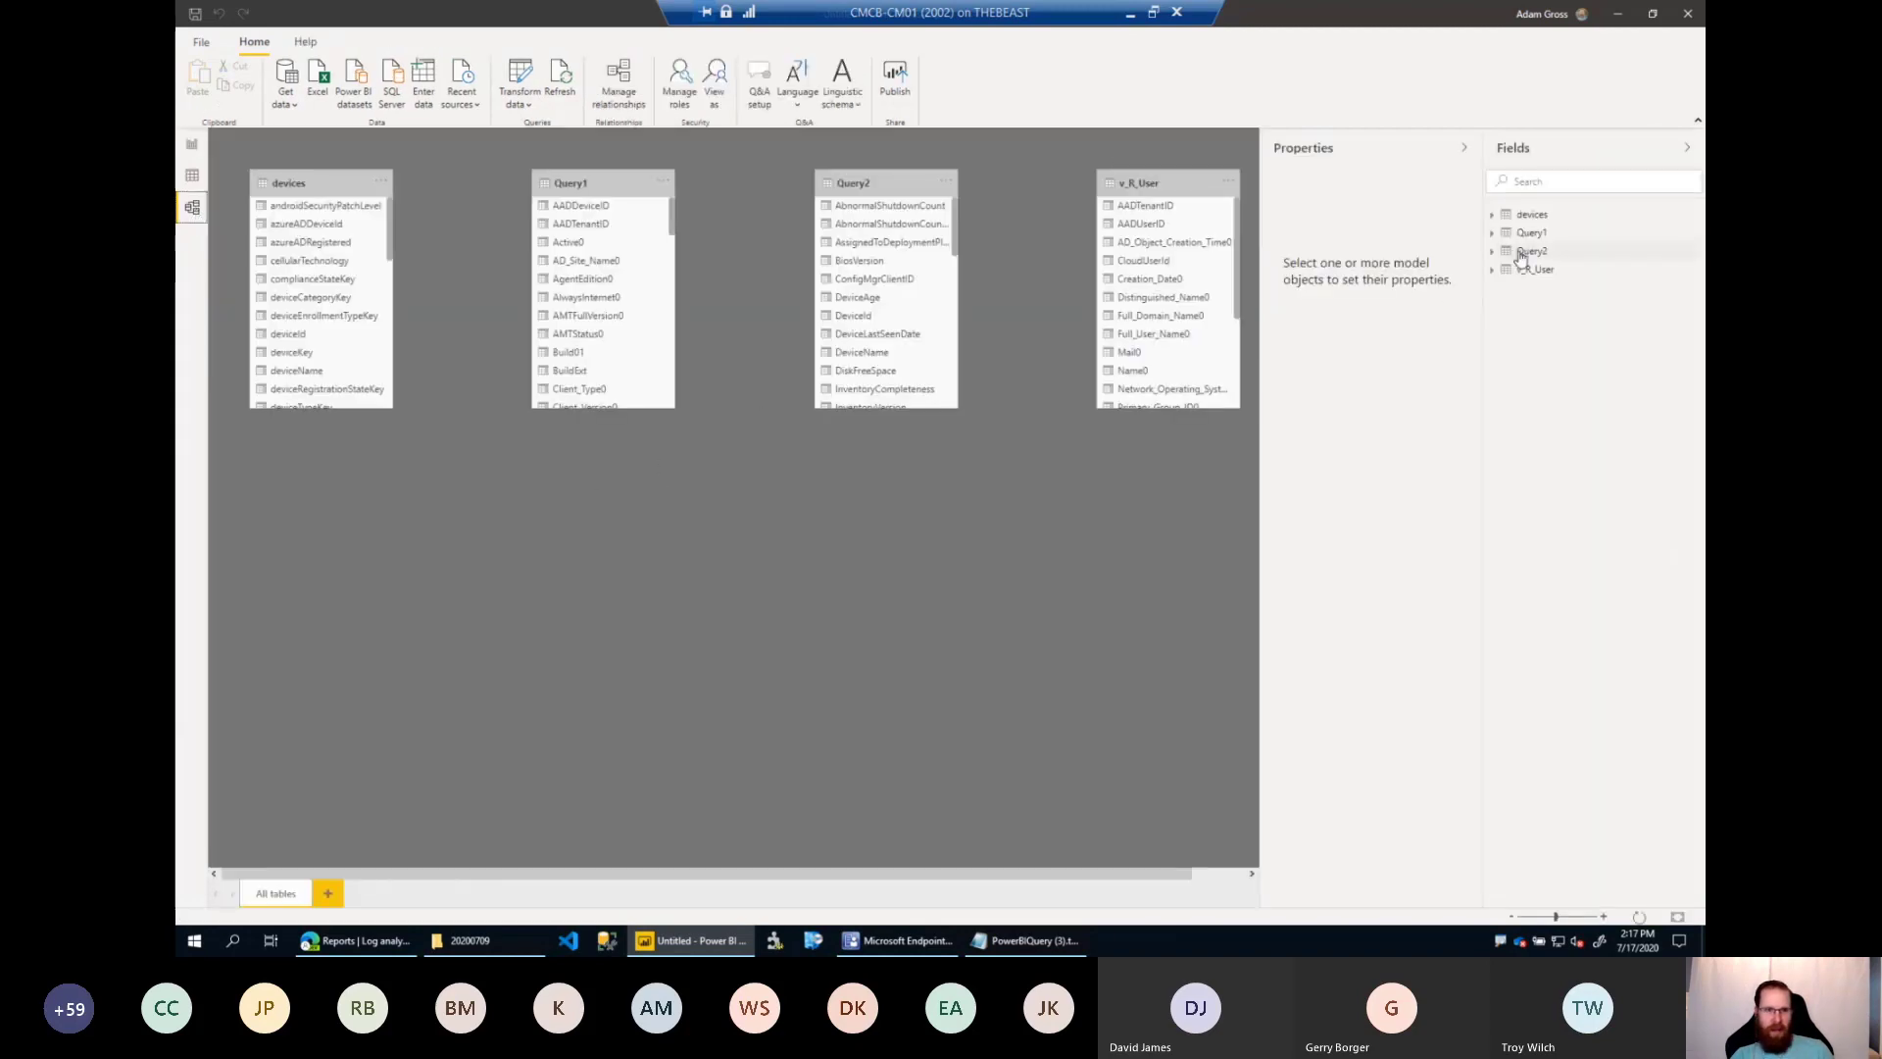
# Reopen Power Query Editor from the report and display the V_R_SYSTEM data of Query1.
pyautogui.click(522, 100)
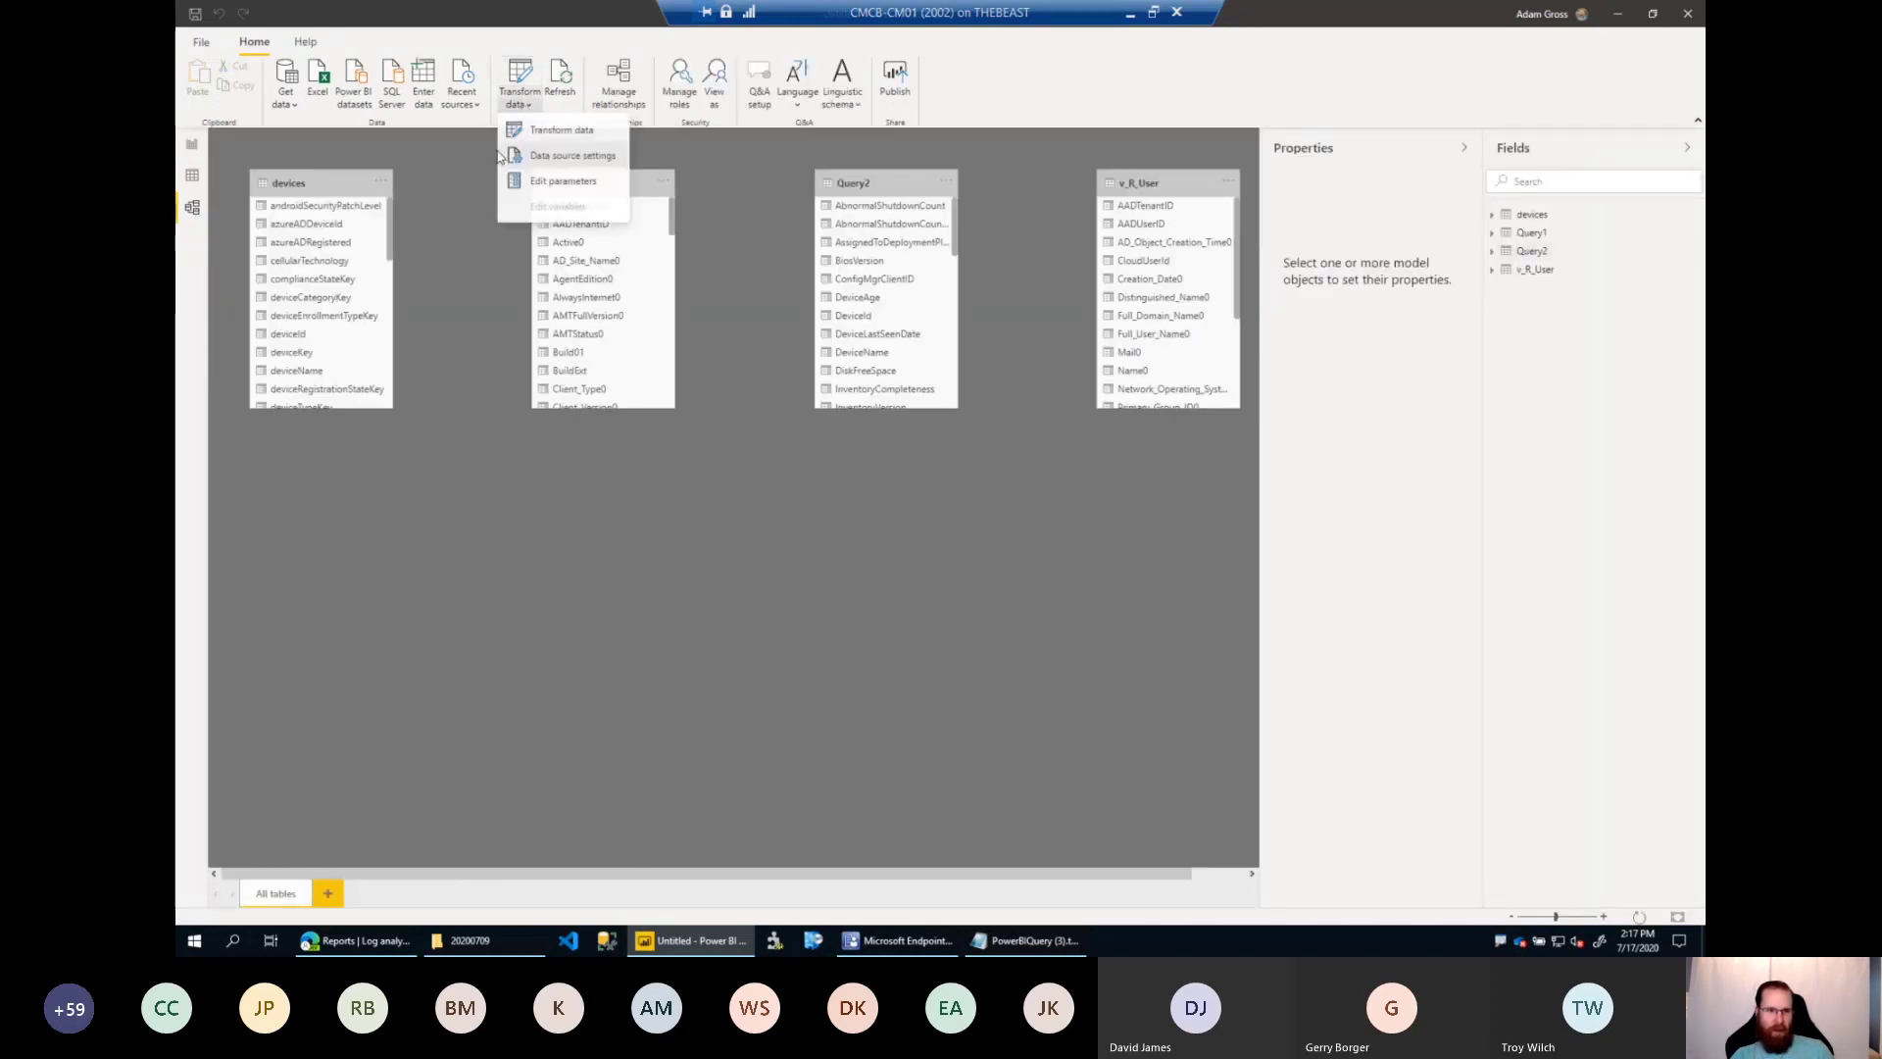
pyautogui.click(576, 134)
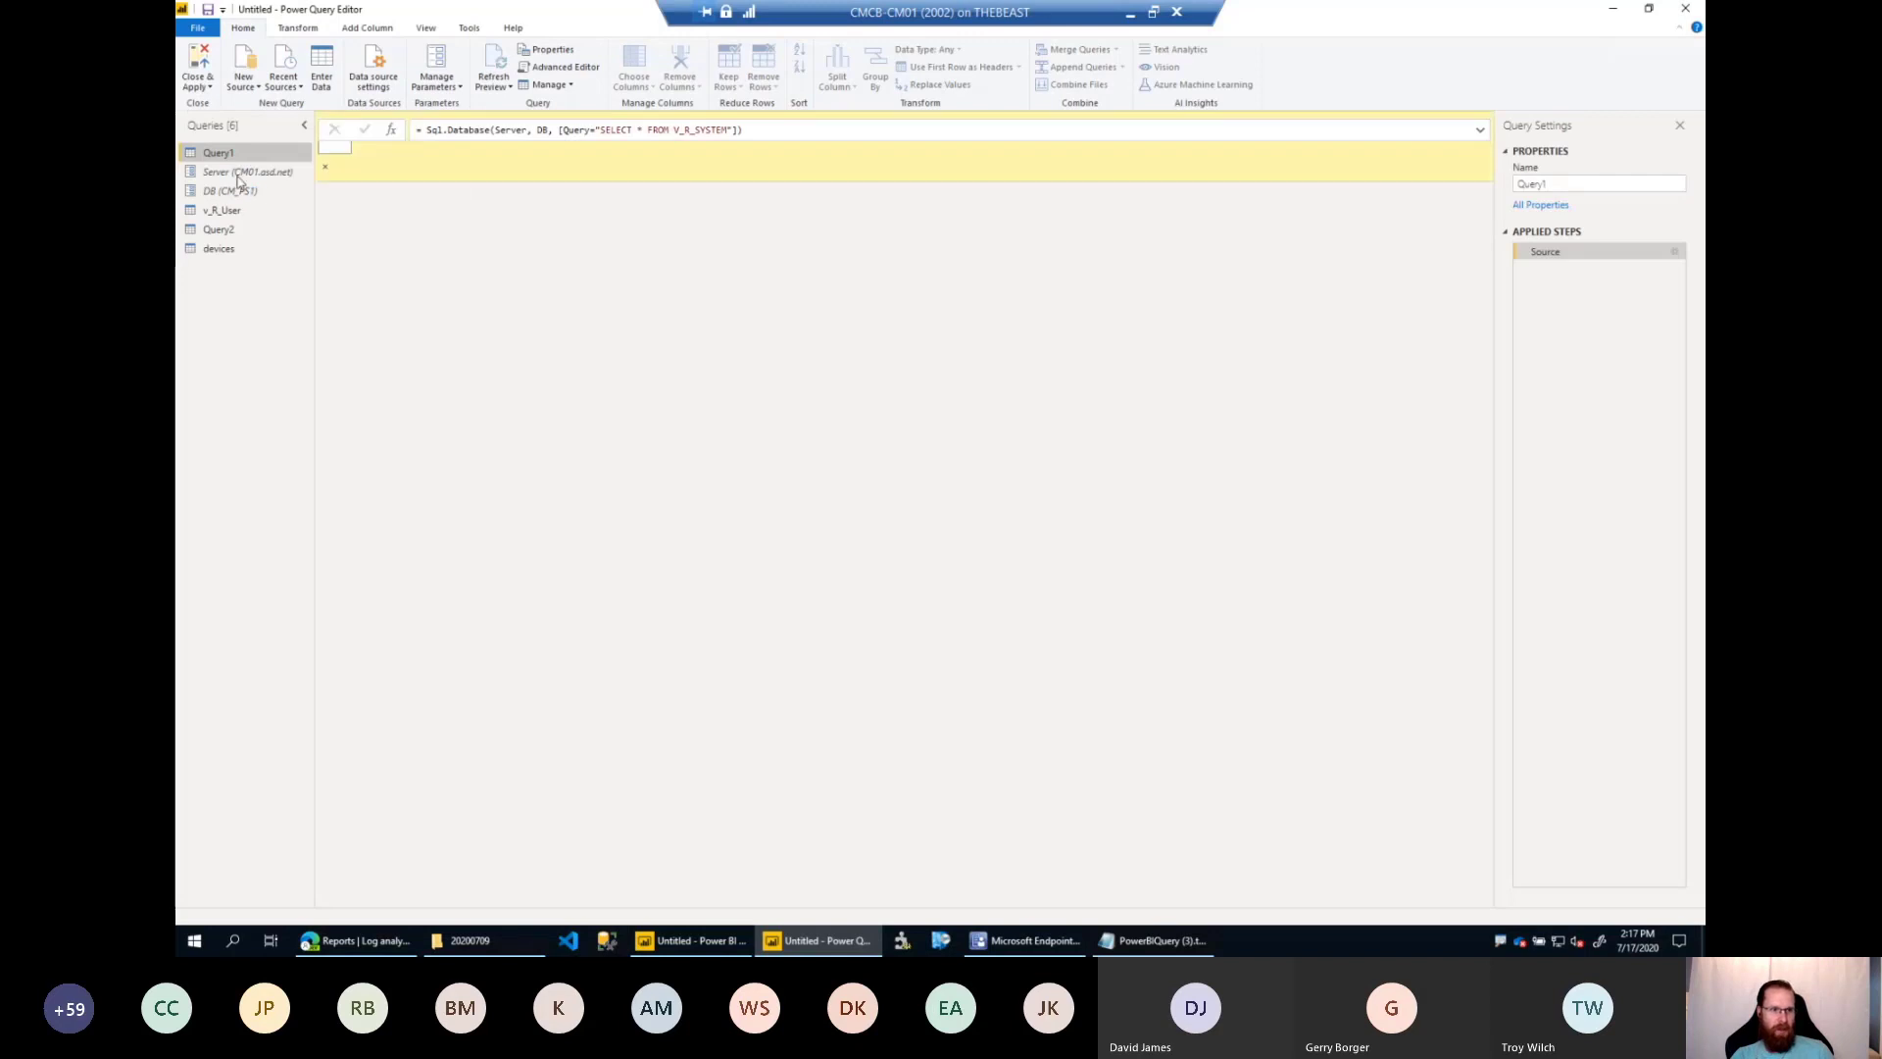
pyautogui.click(245, 190)
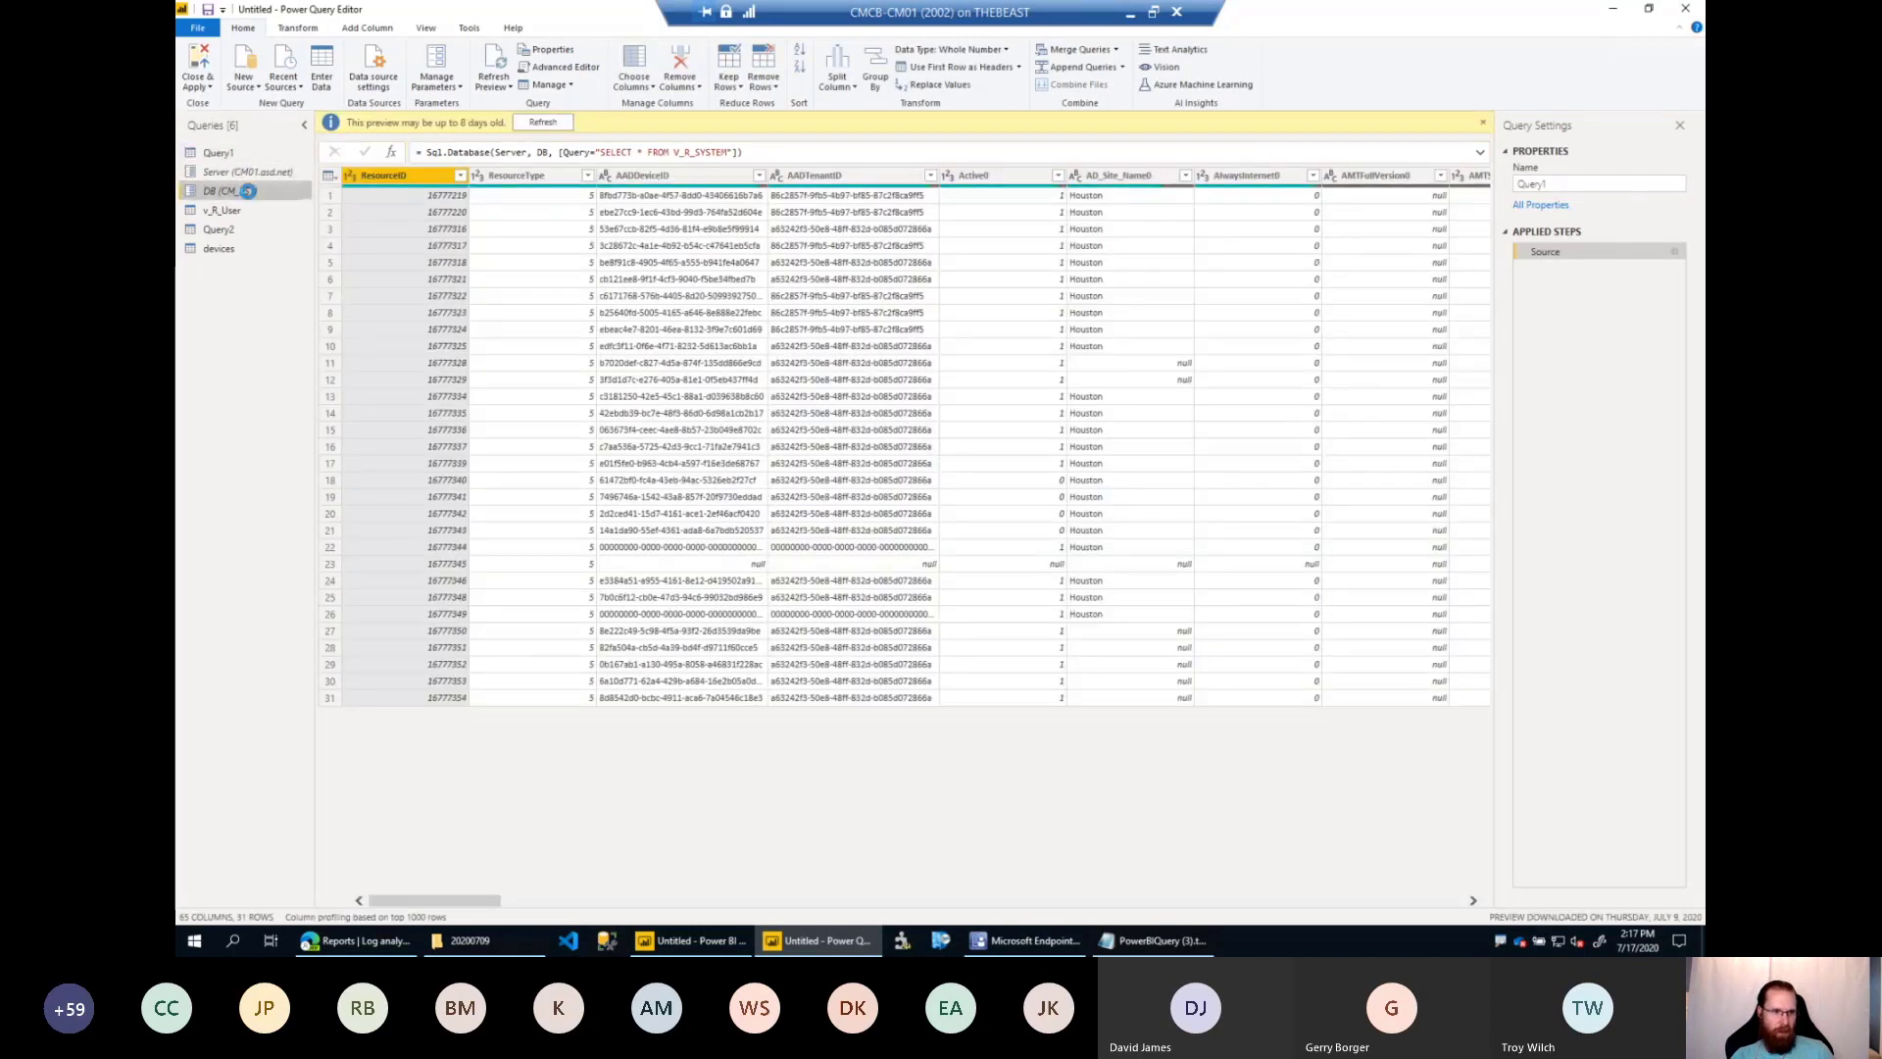
pyautogui.click(232, 155)
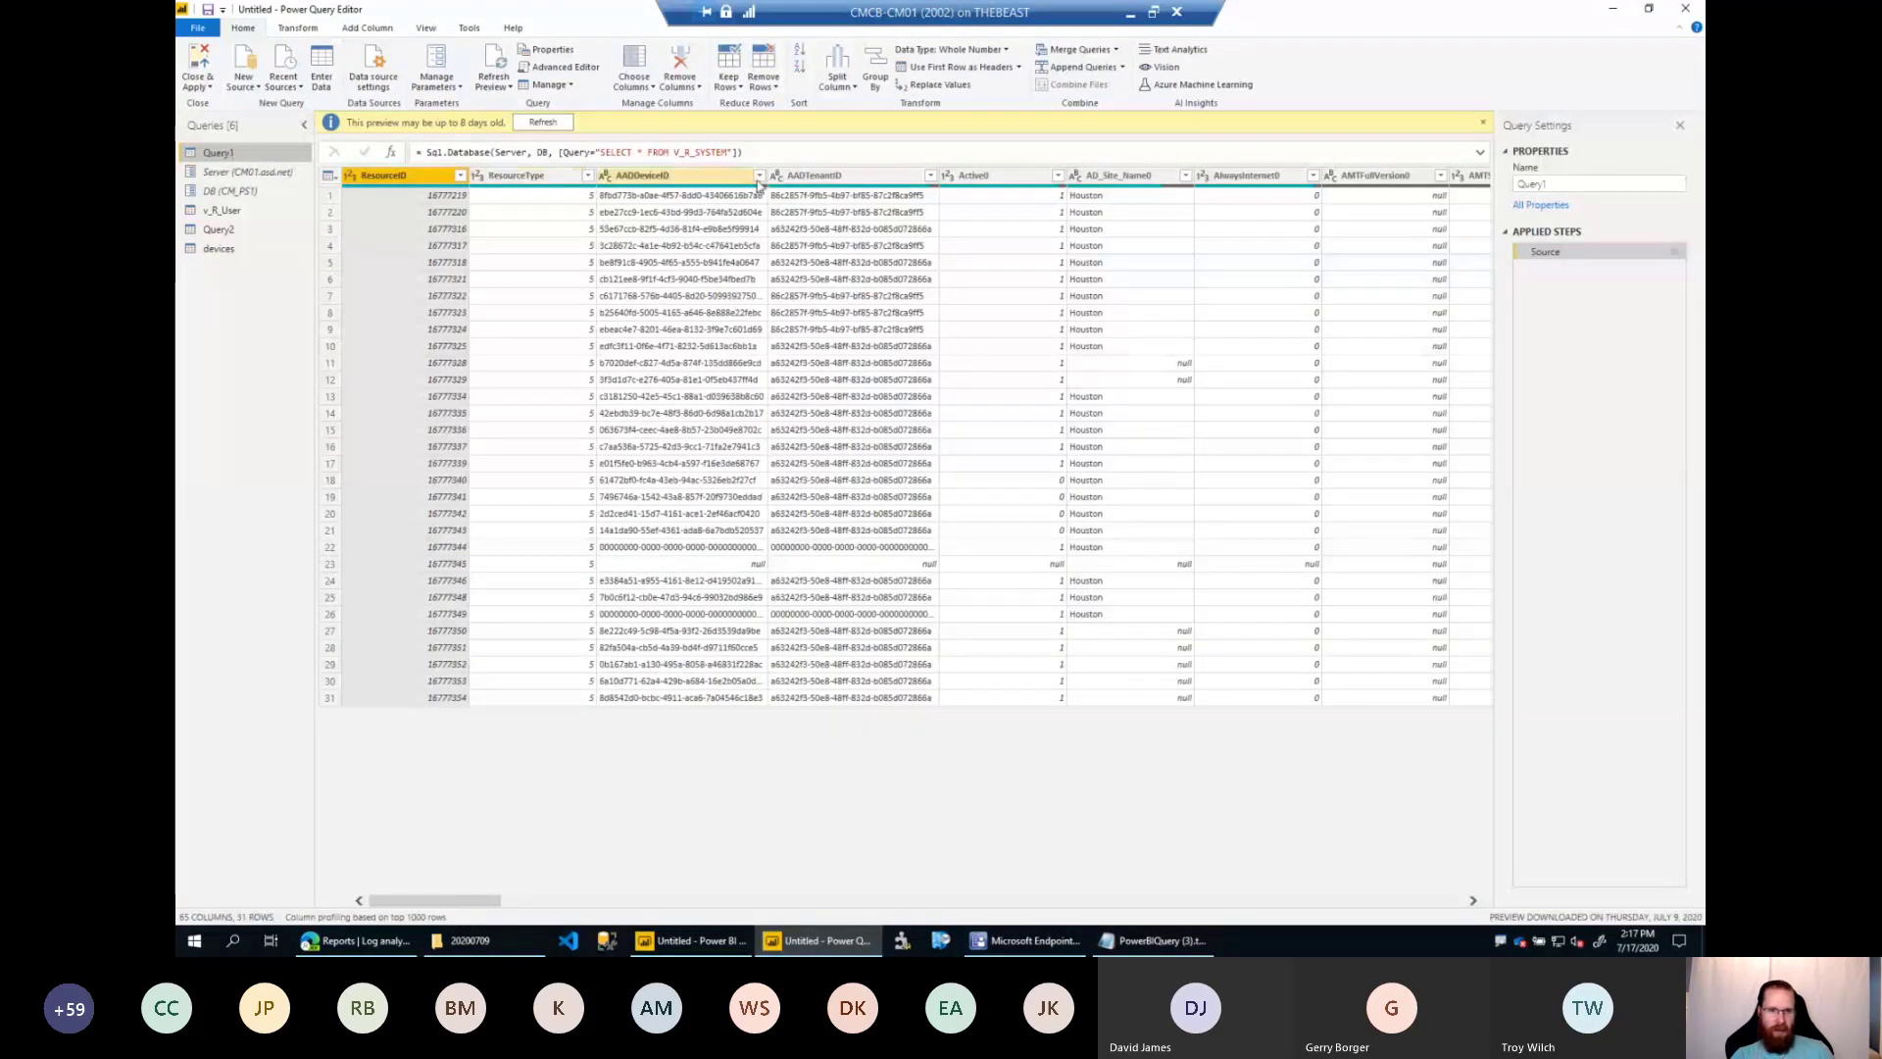
# Filter Query1's AADDeviceID column to exclude null and all-zero device IDs.
pyautogui.click(759, 176)
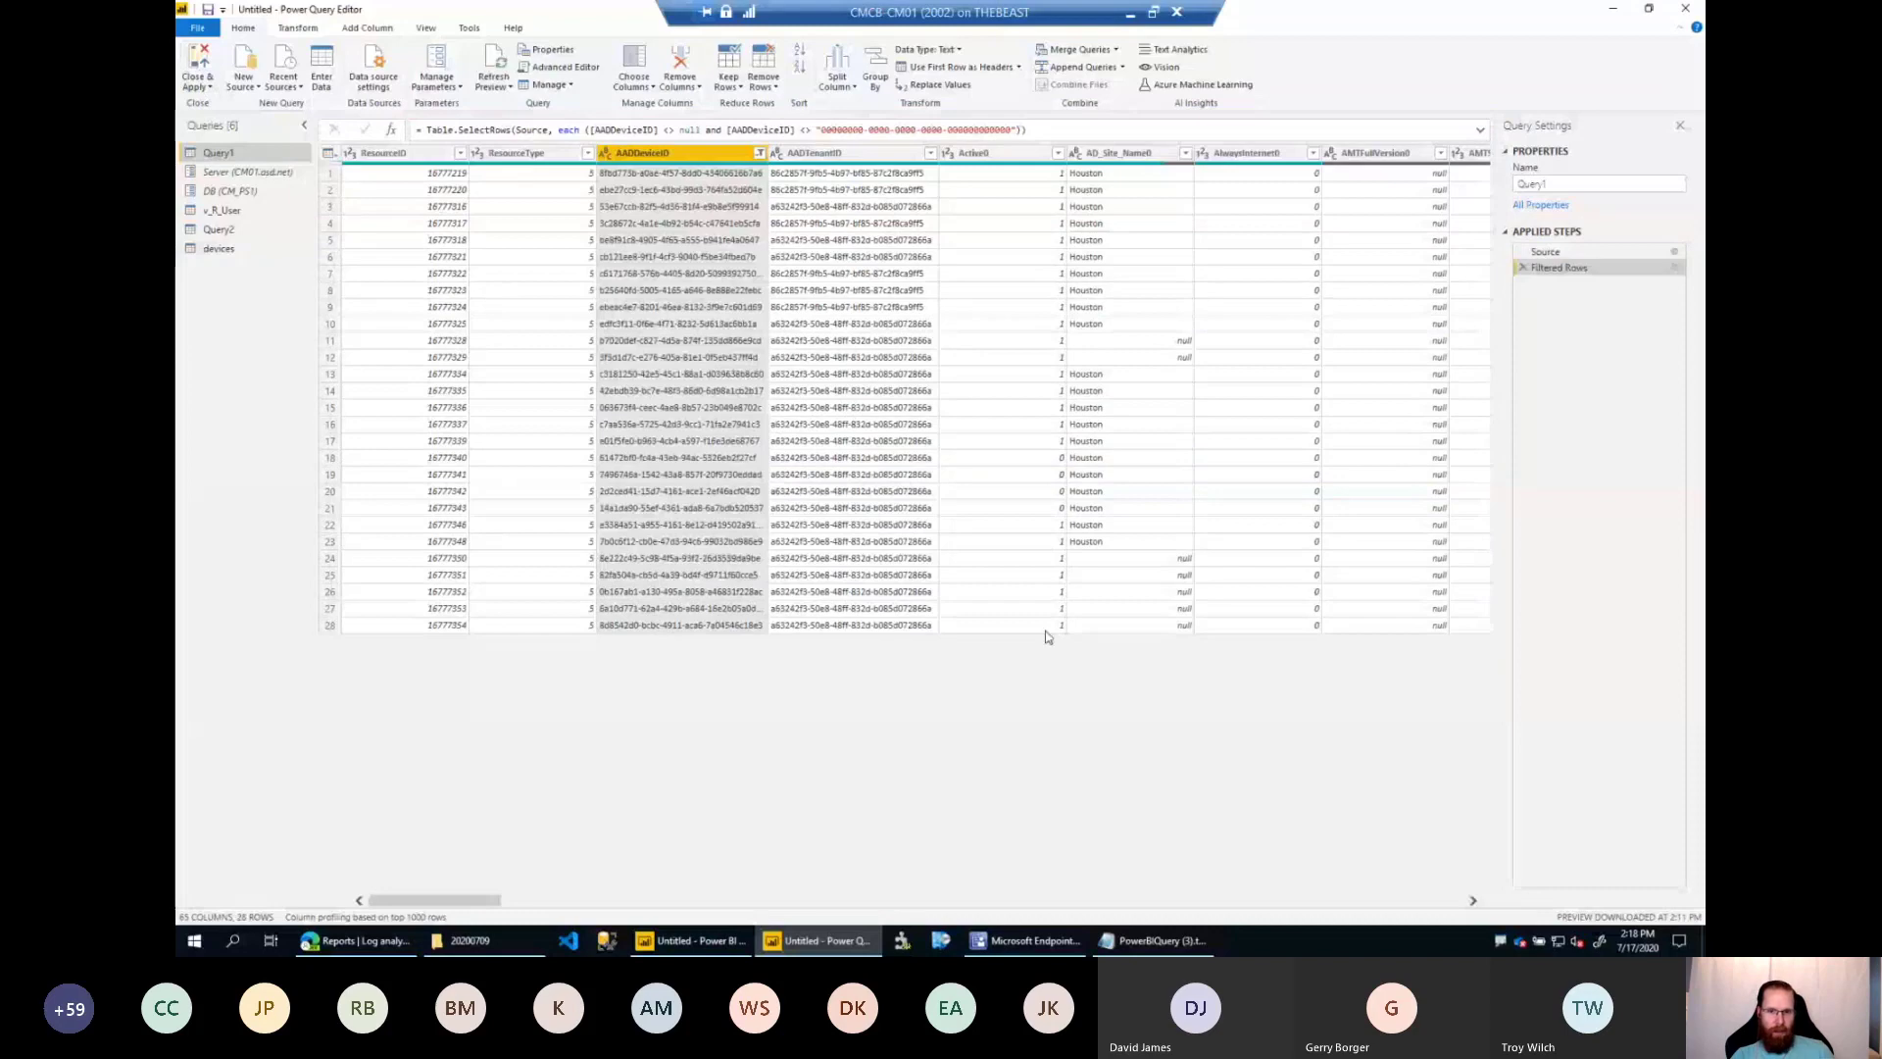
# Split the BuildExt column of Query1 by a custom period delimiter at each occurrence.
pyautogui.moveTo(492, 906); pyautogui.dragTo(605, 912)
pyautogui.click(926, 155)
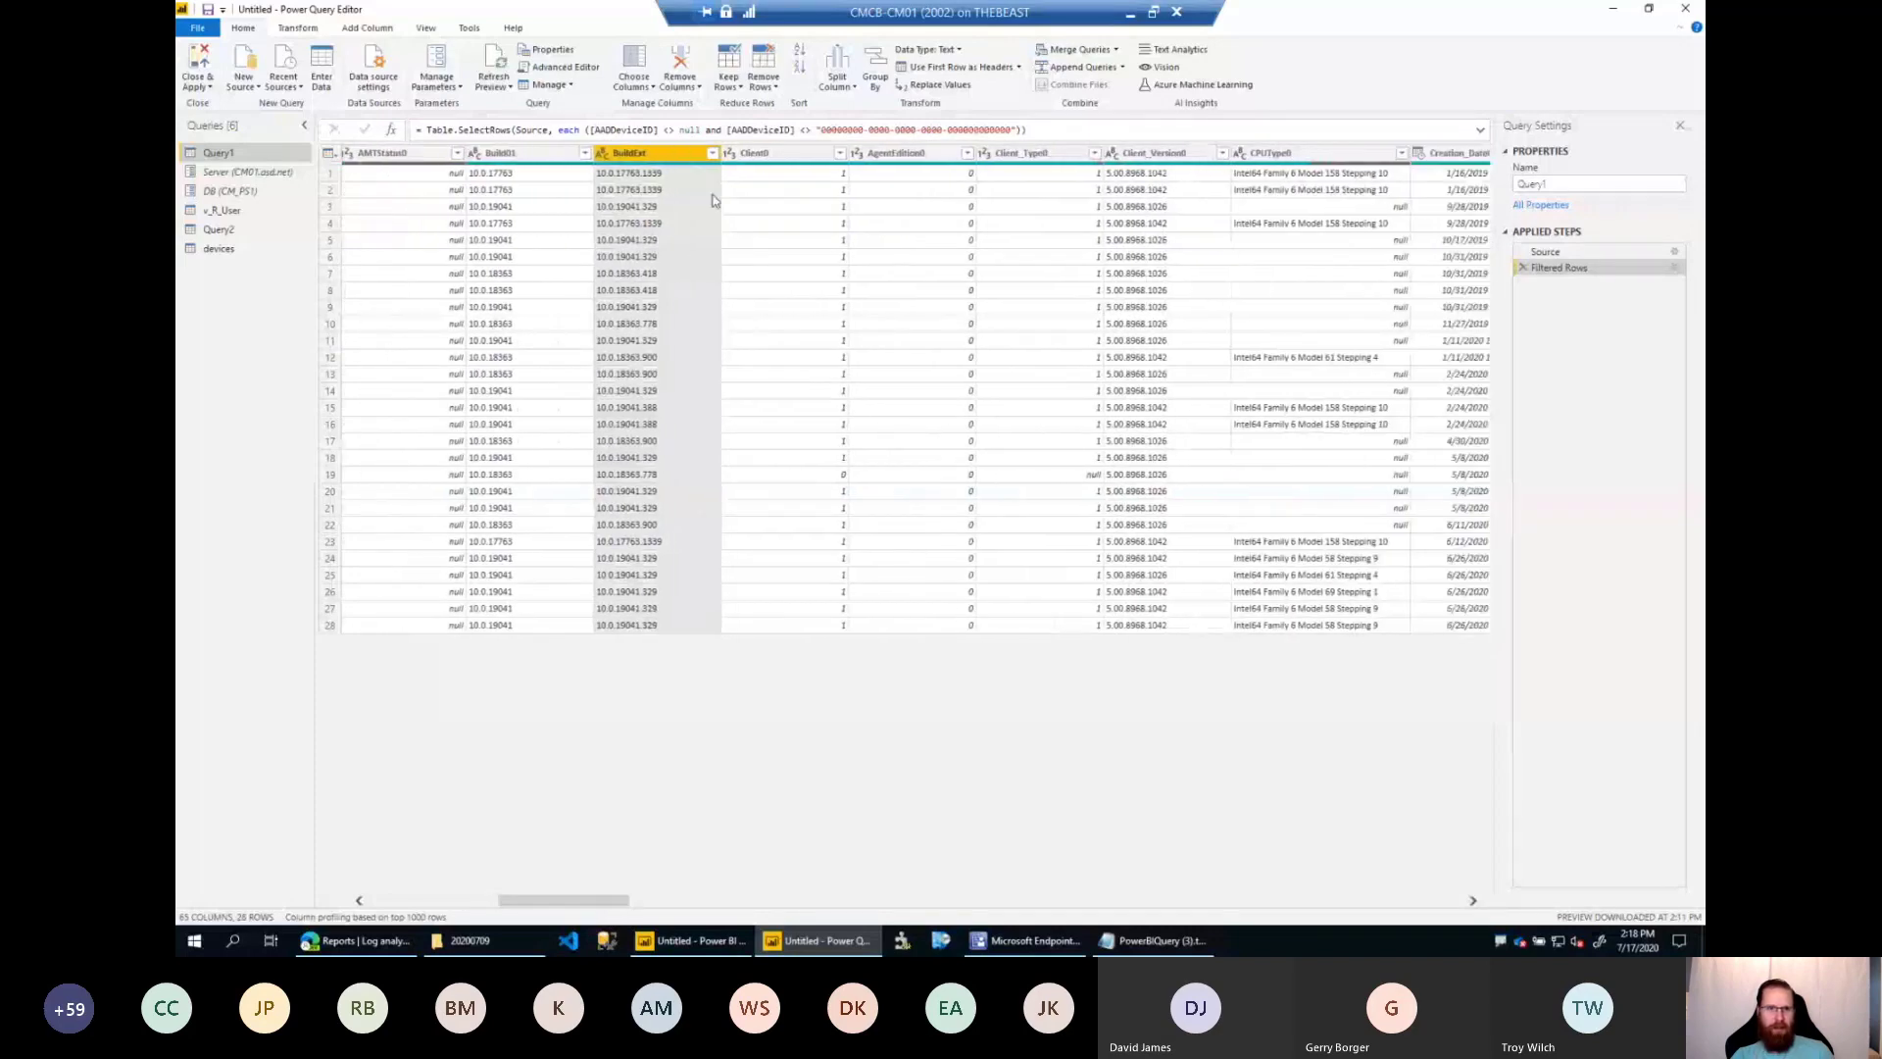
pyautogui.click(363, 31)
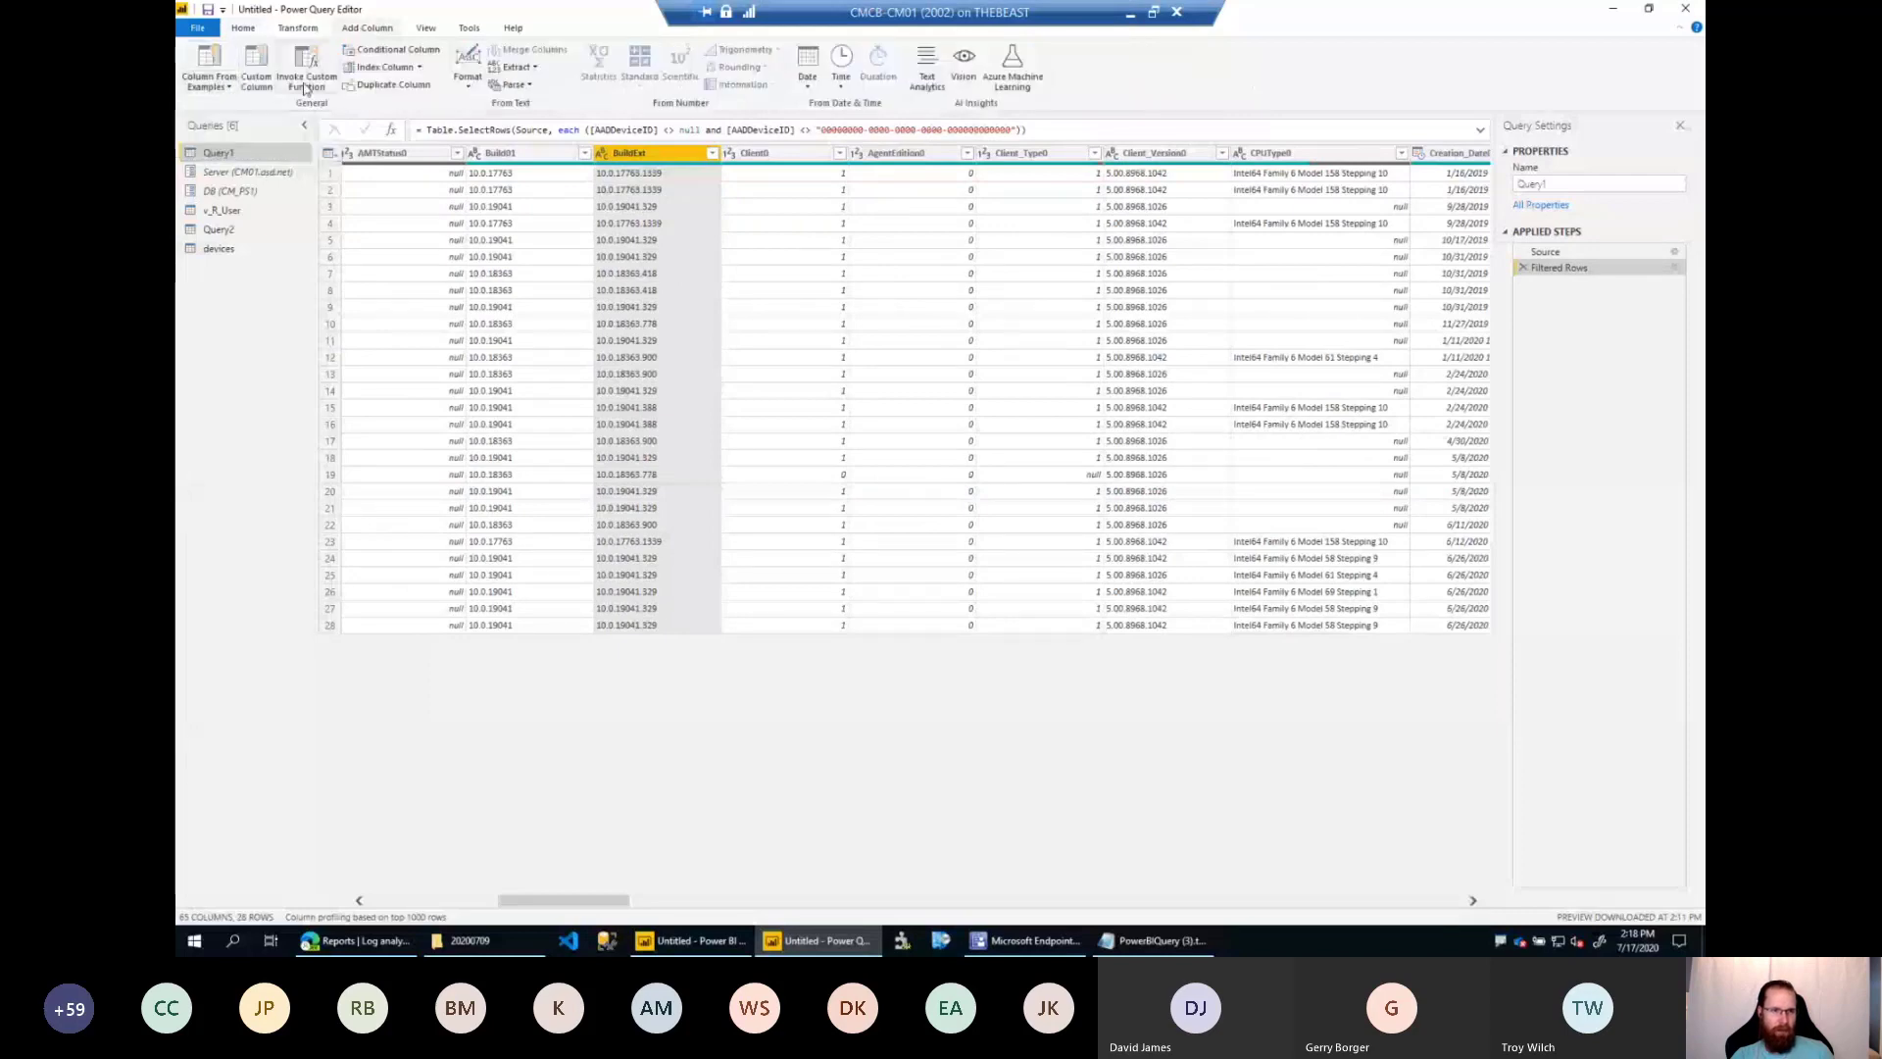
pyautogui.rightClick(633, 159)
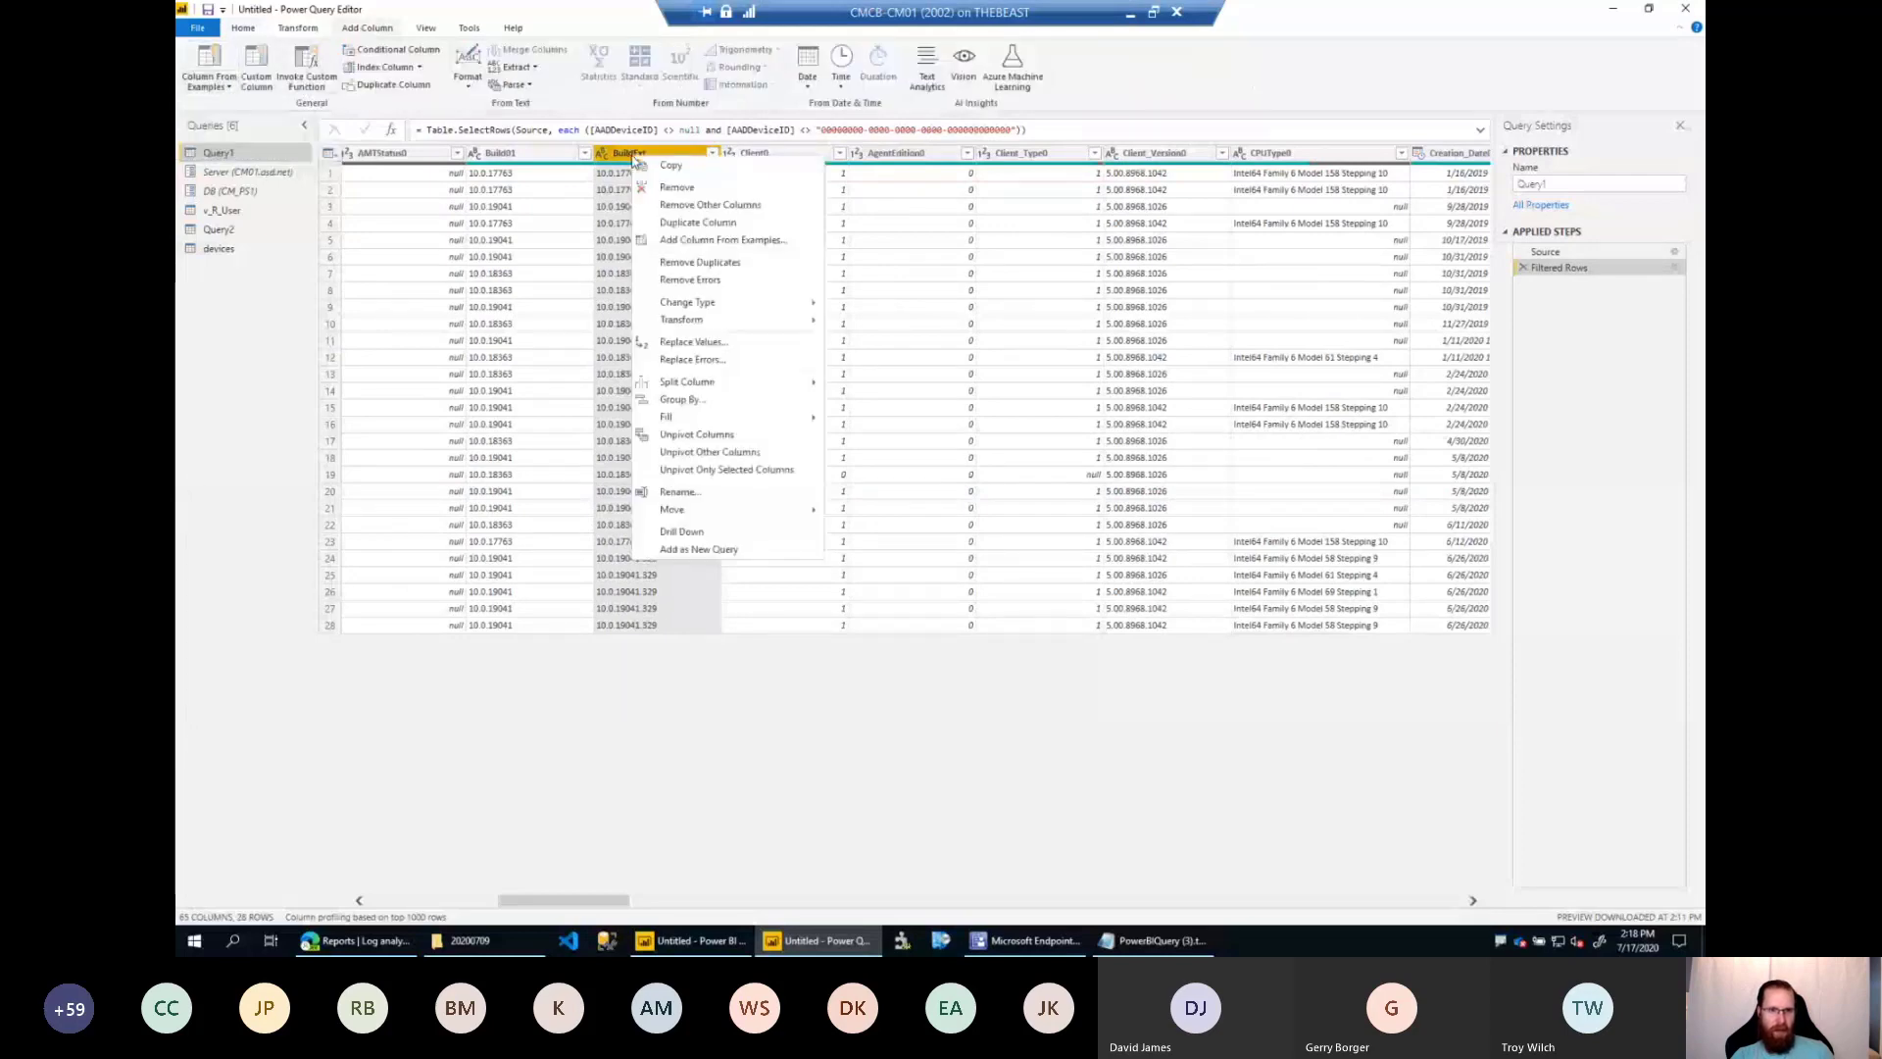
pyautogui.moveTo(706, 389)
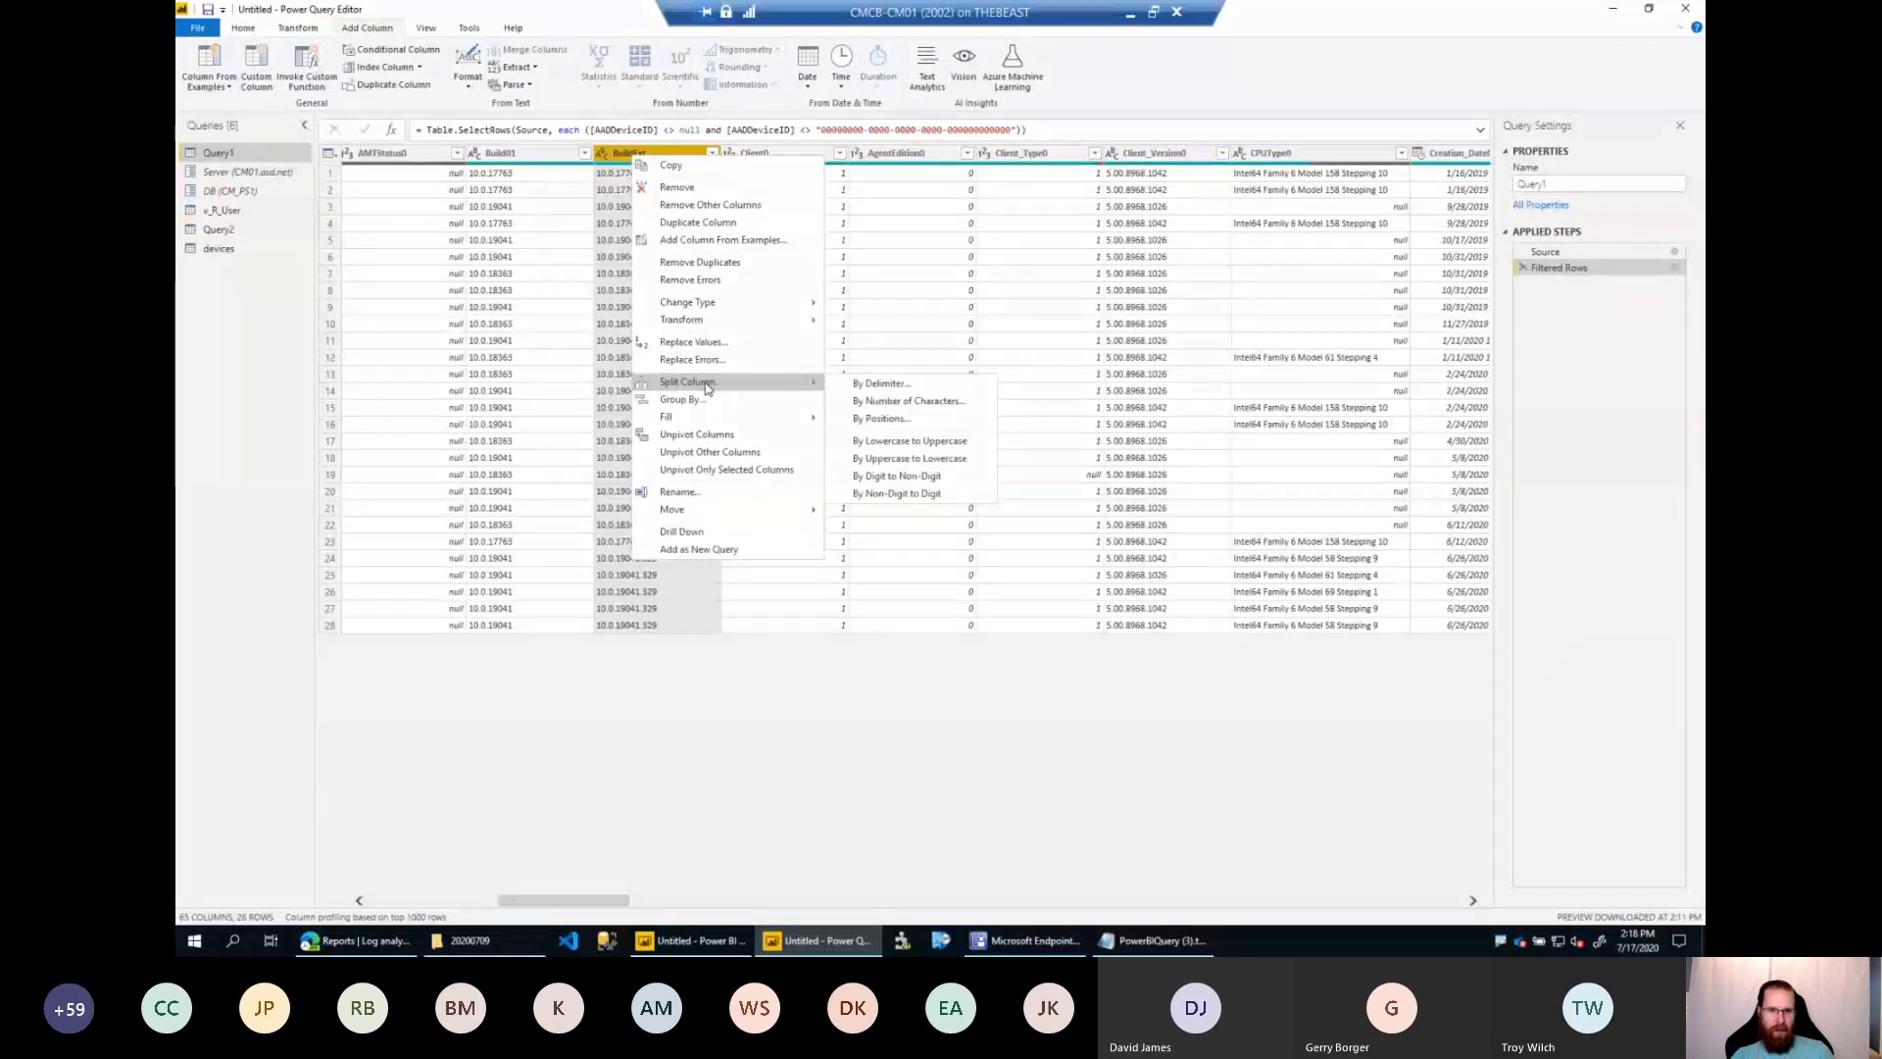
pyautogui.click(902, 384)
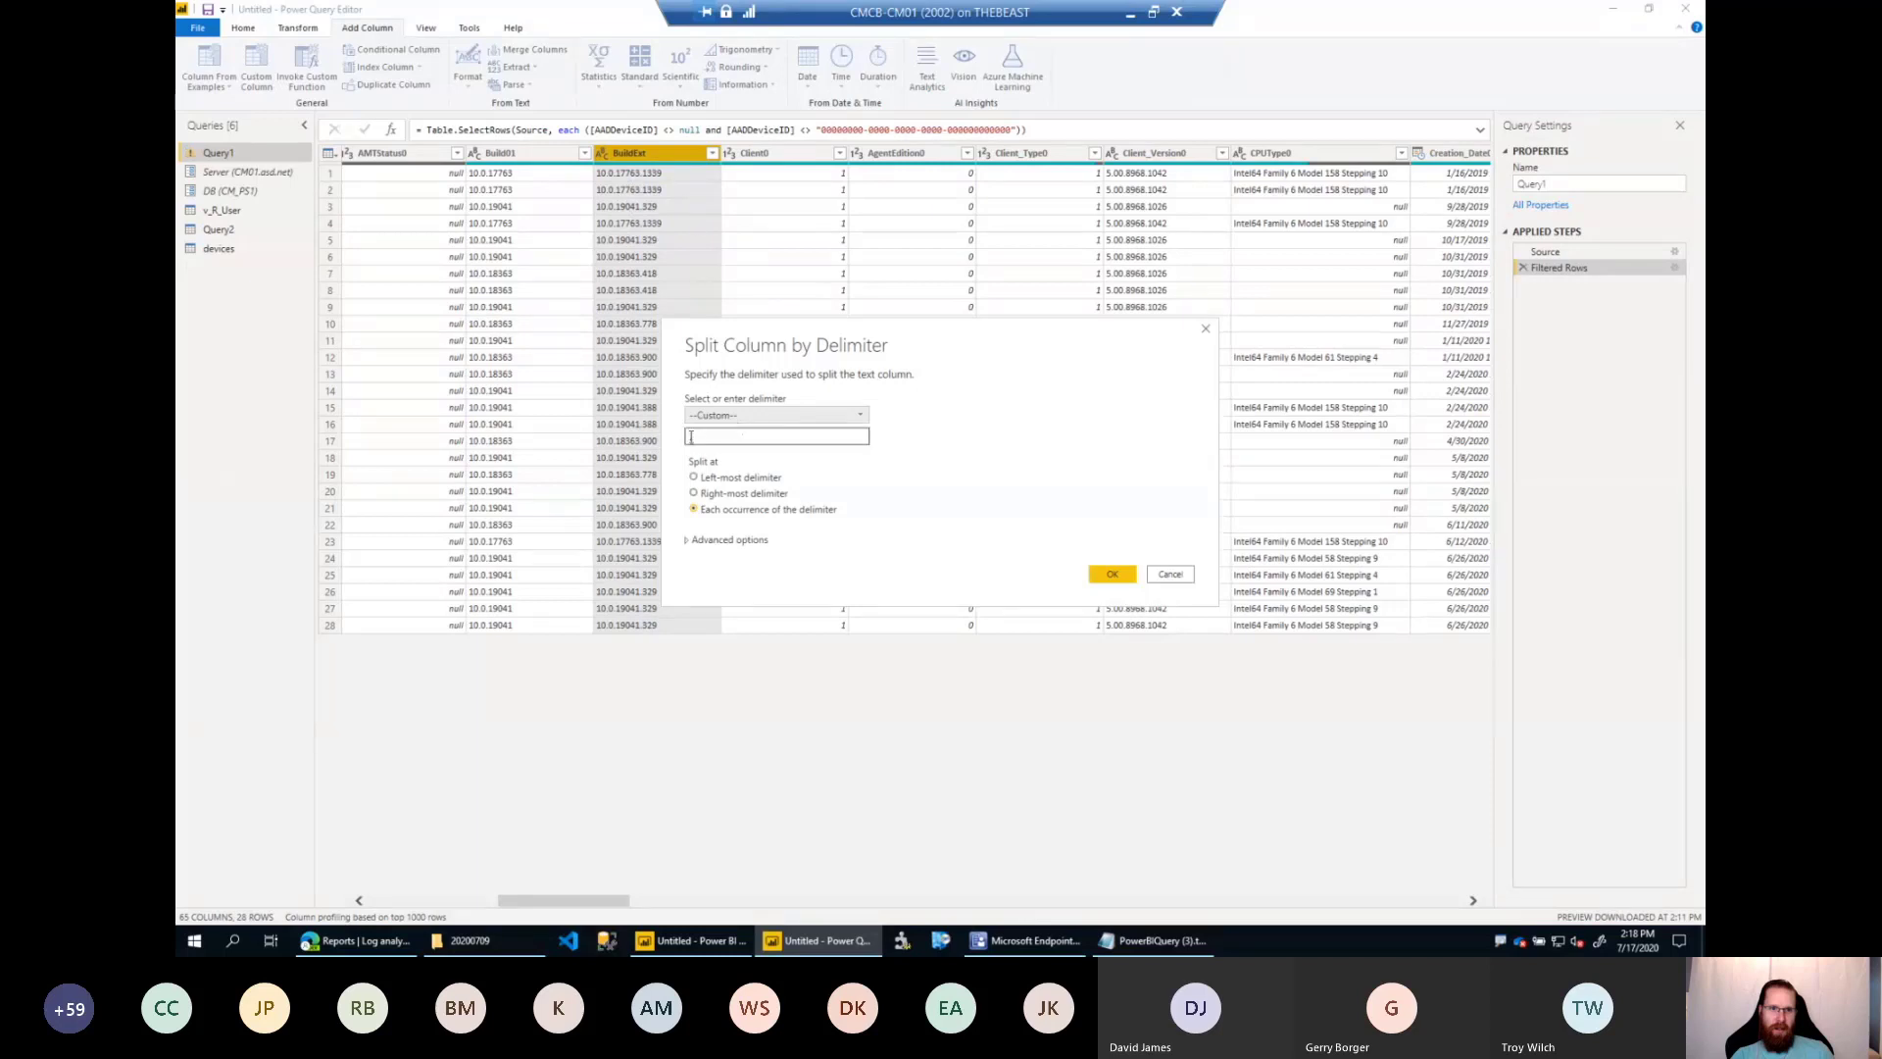
pyautogui.moveTo(696, 437); pyautogui.dragTo(679, 439)
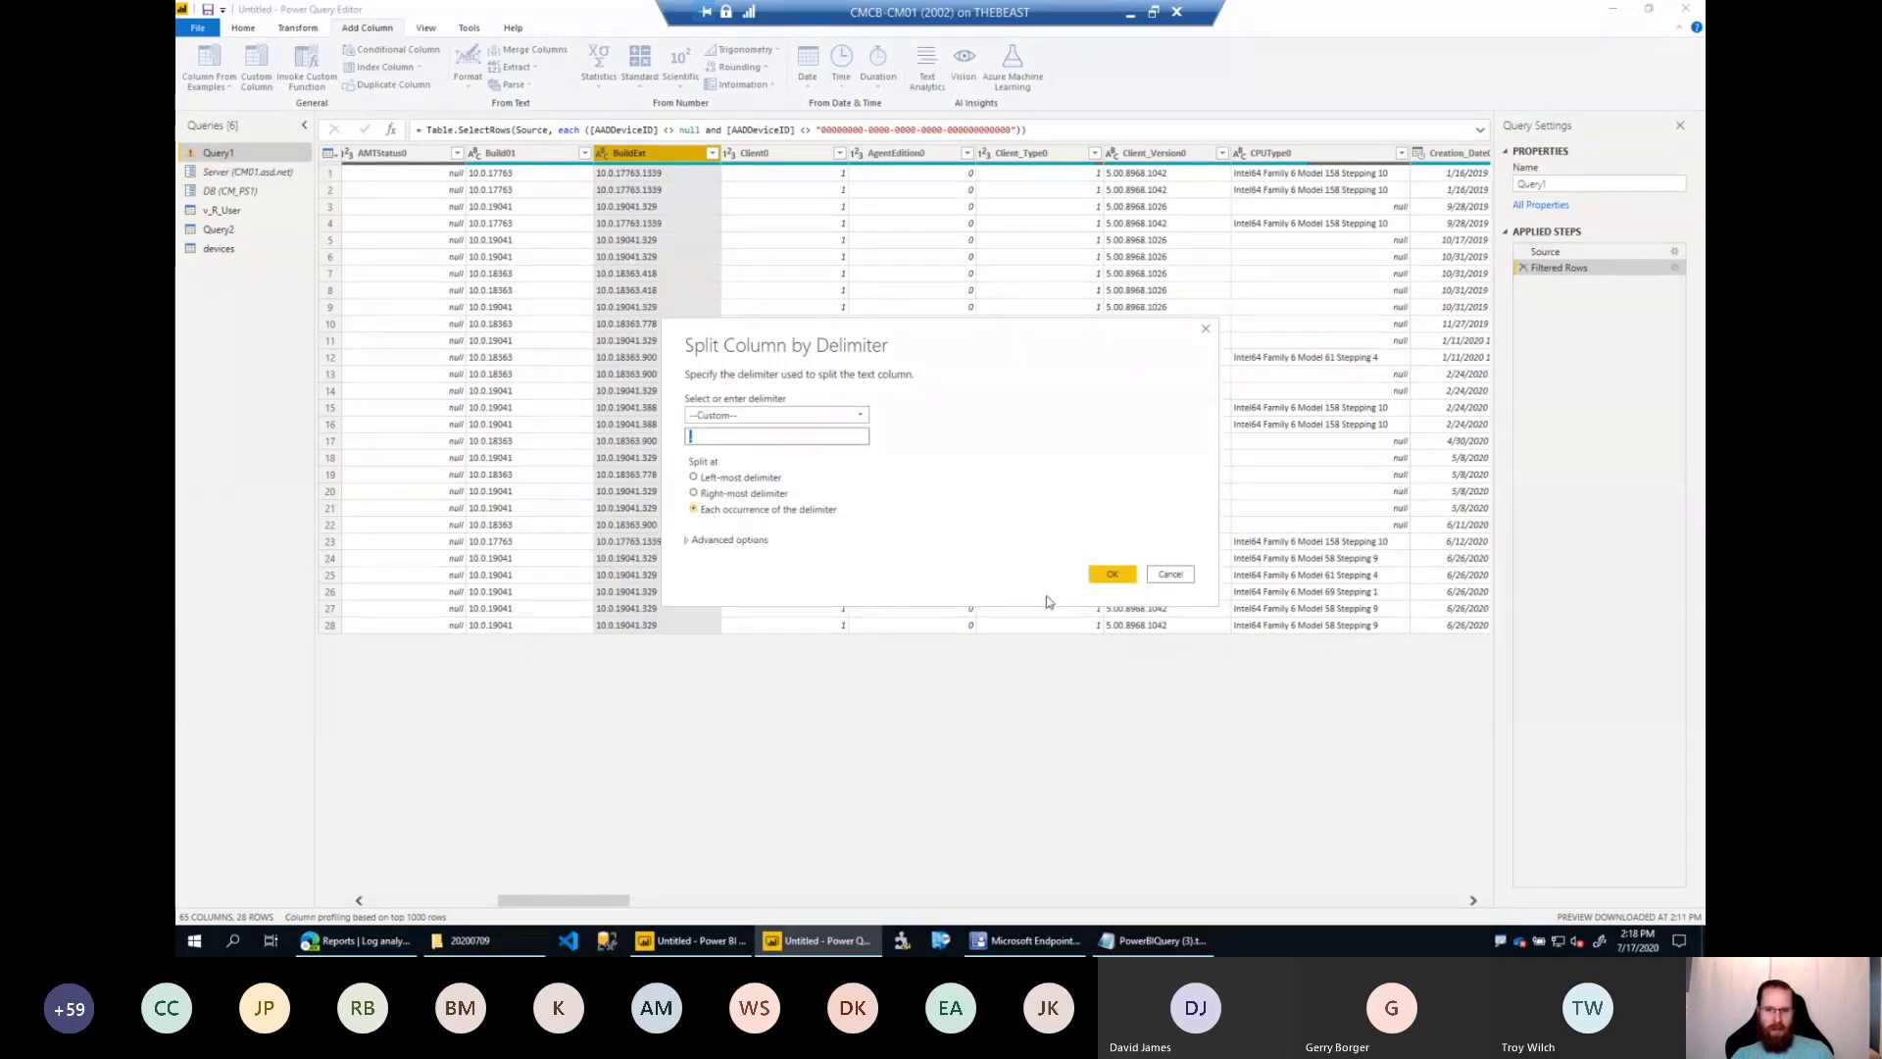
pyautogui.click(1108, 574)
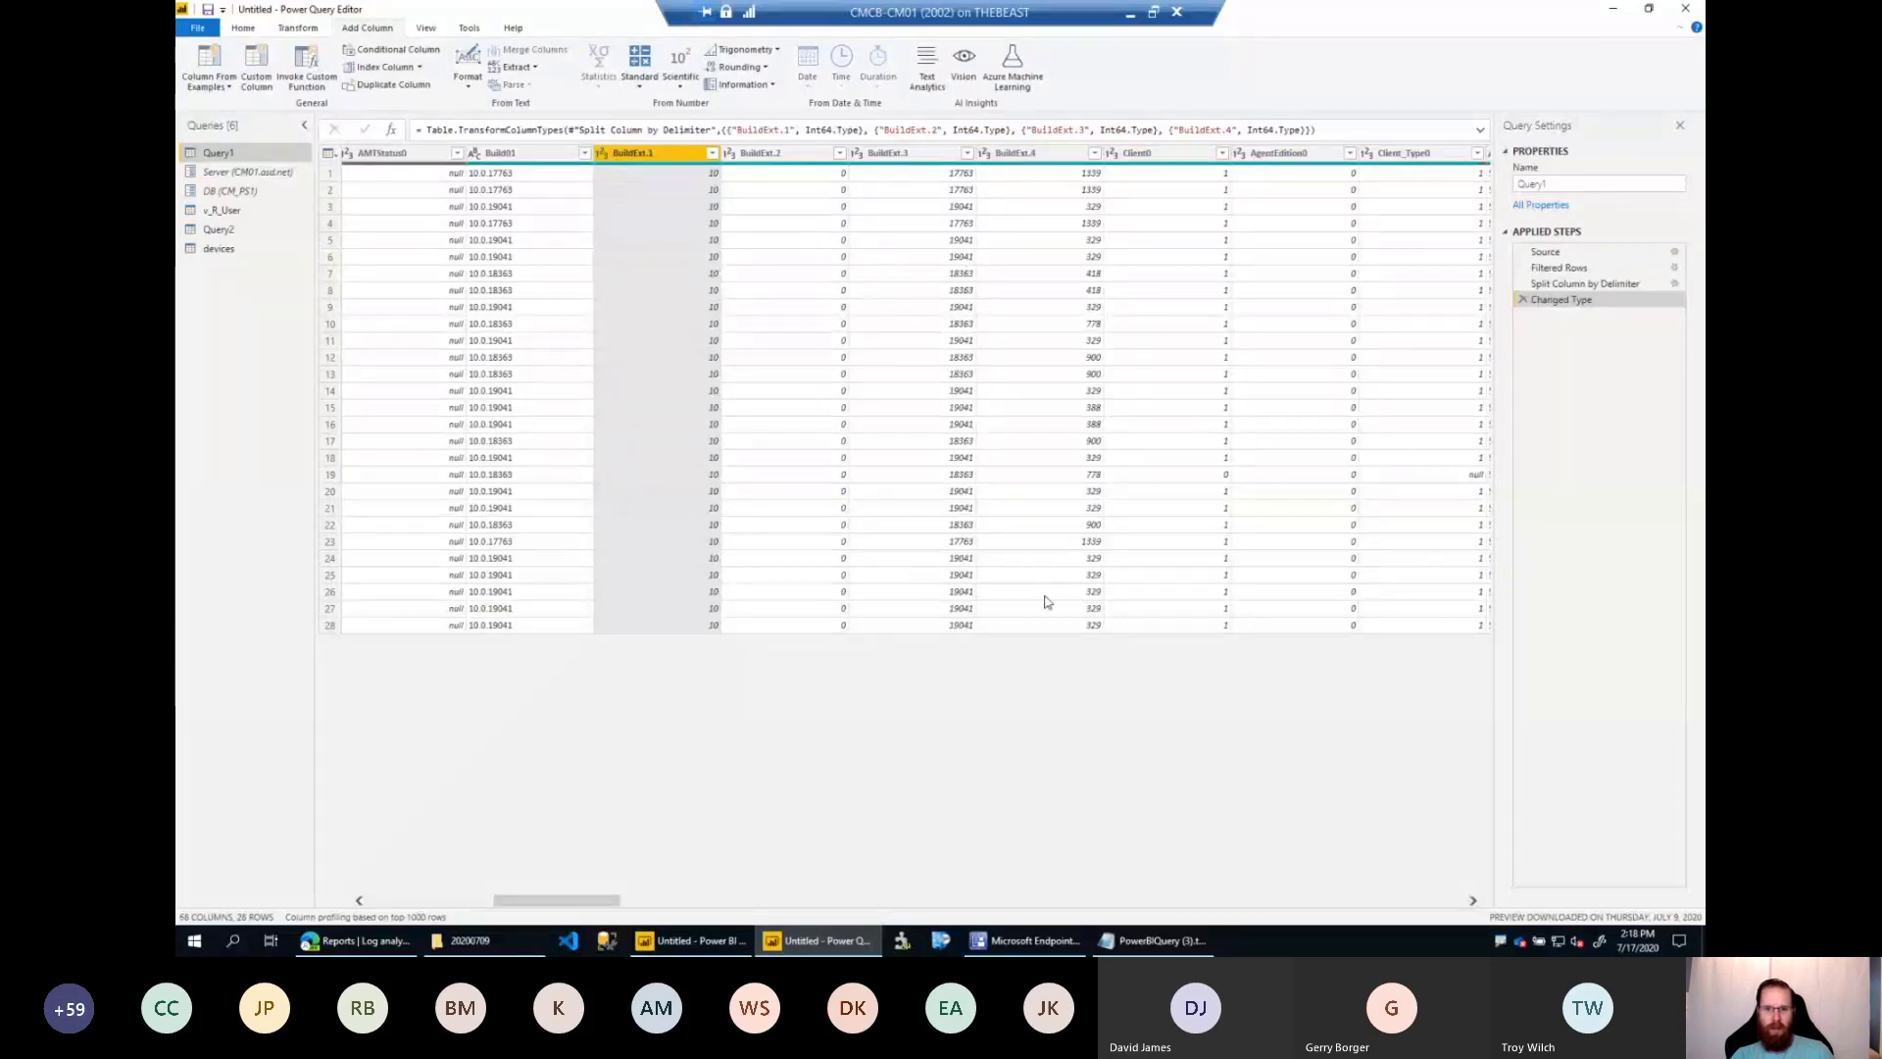
# Start a column from examples based on the Operating_System_Name_and0 column of Query1 and name it DeviceType.
pyautogui.click(1049, 628)
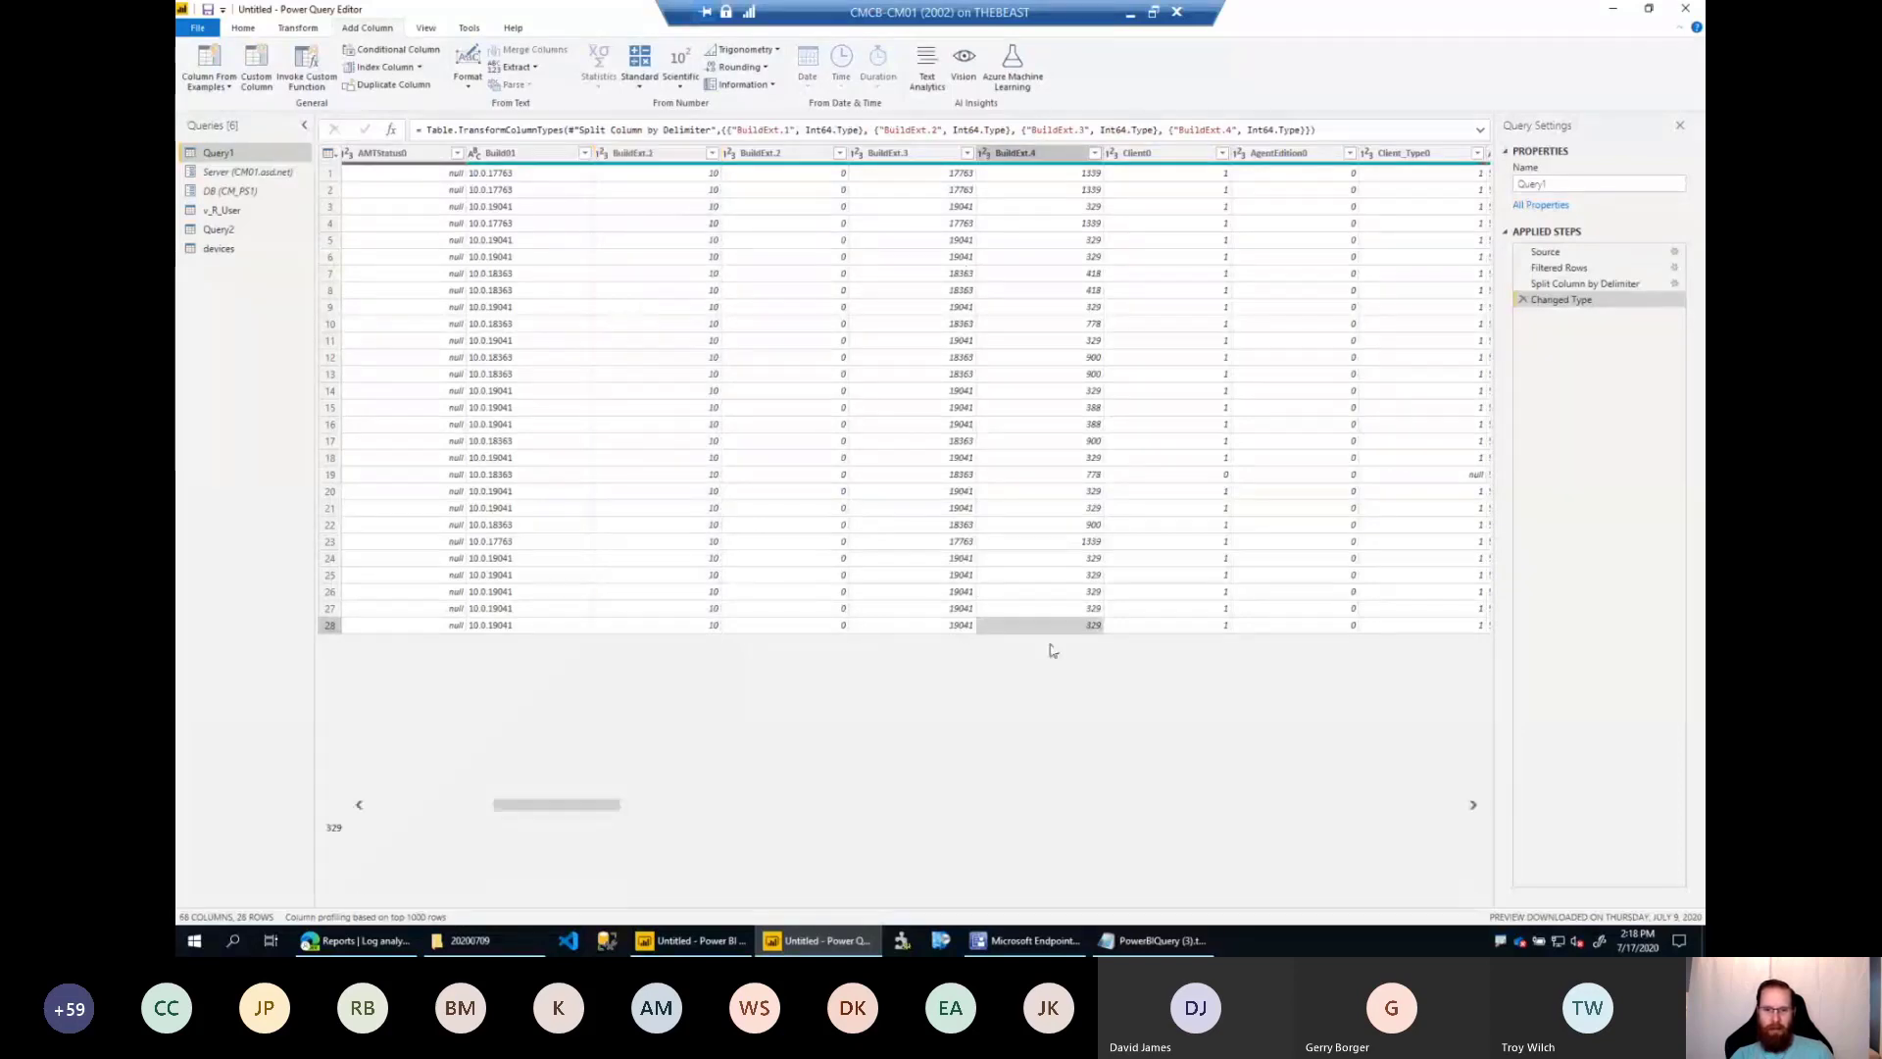
pyautogui.moveTo(617, 812); pyautogui.dragTo(1182, 825)
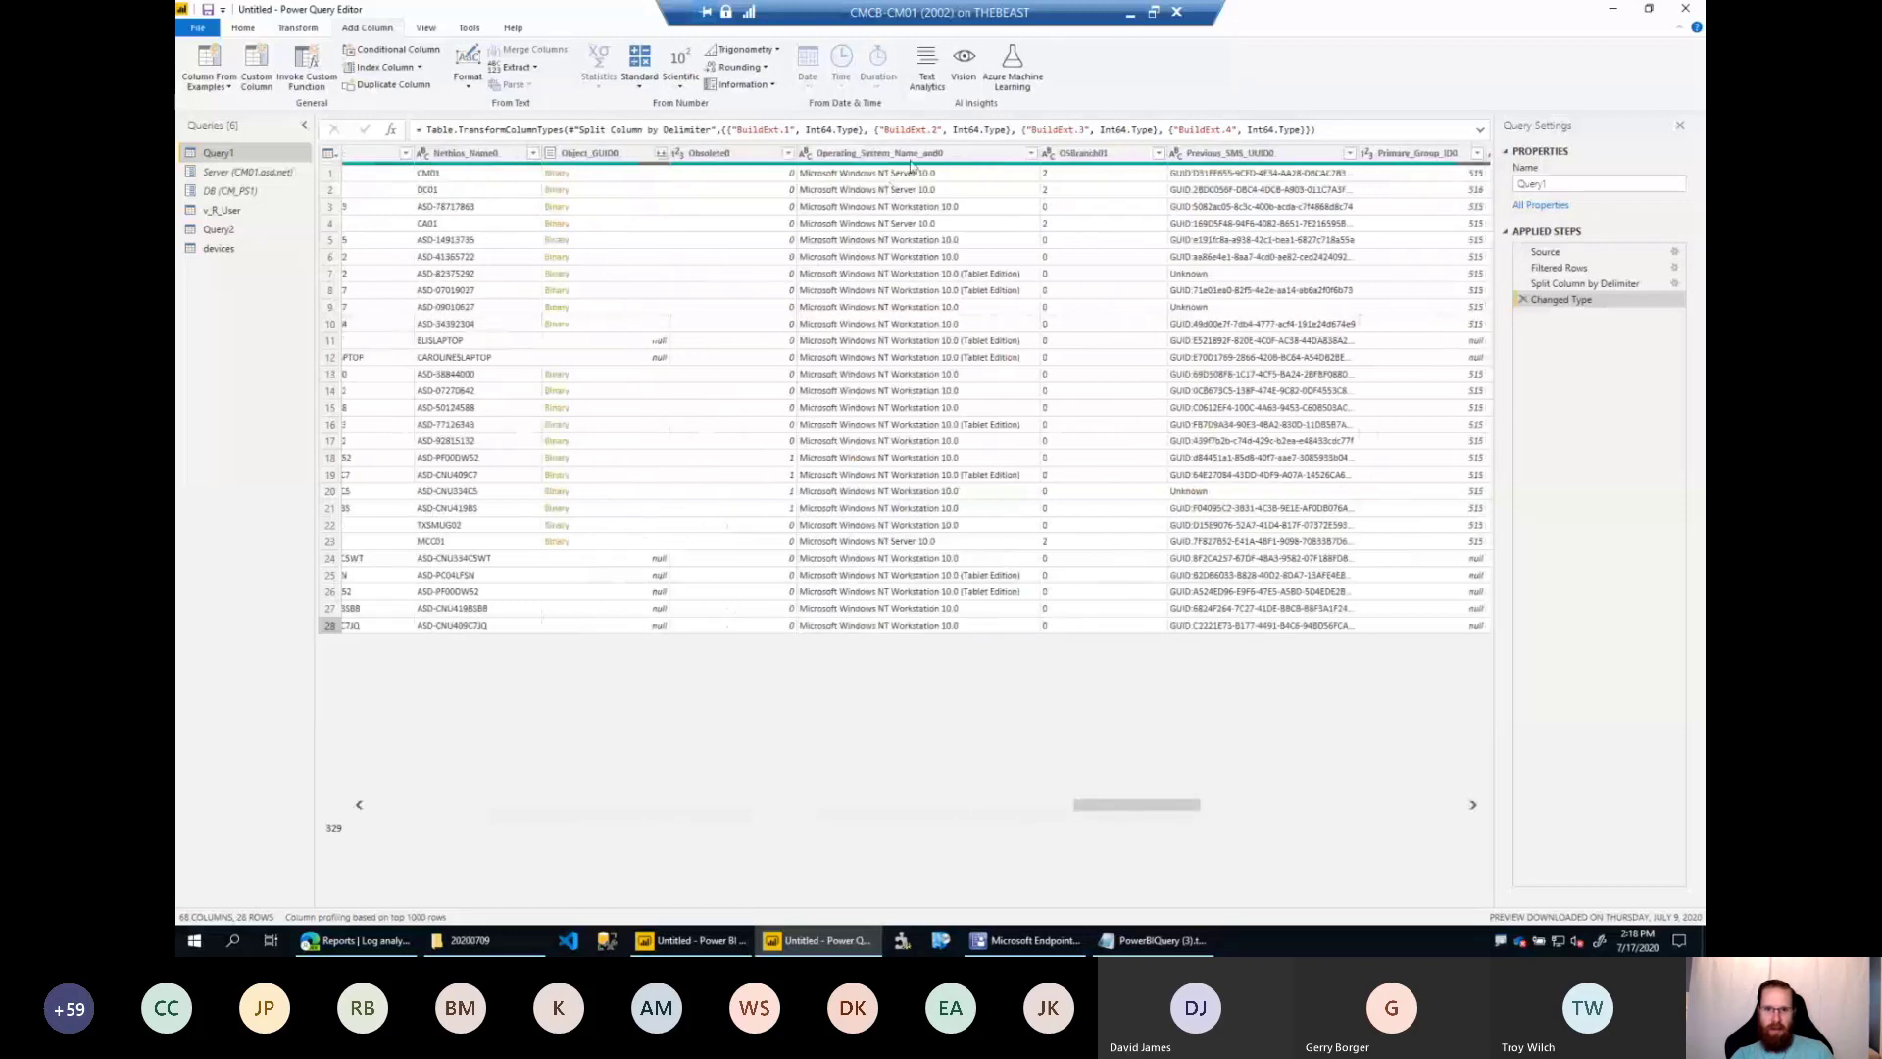
pyautogui.click(912, 166)
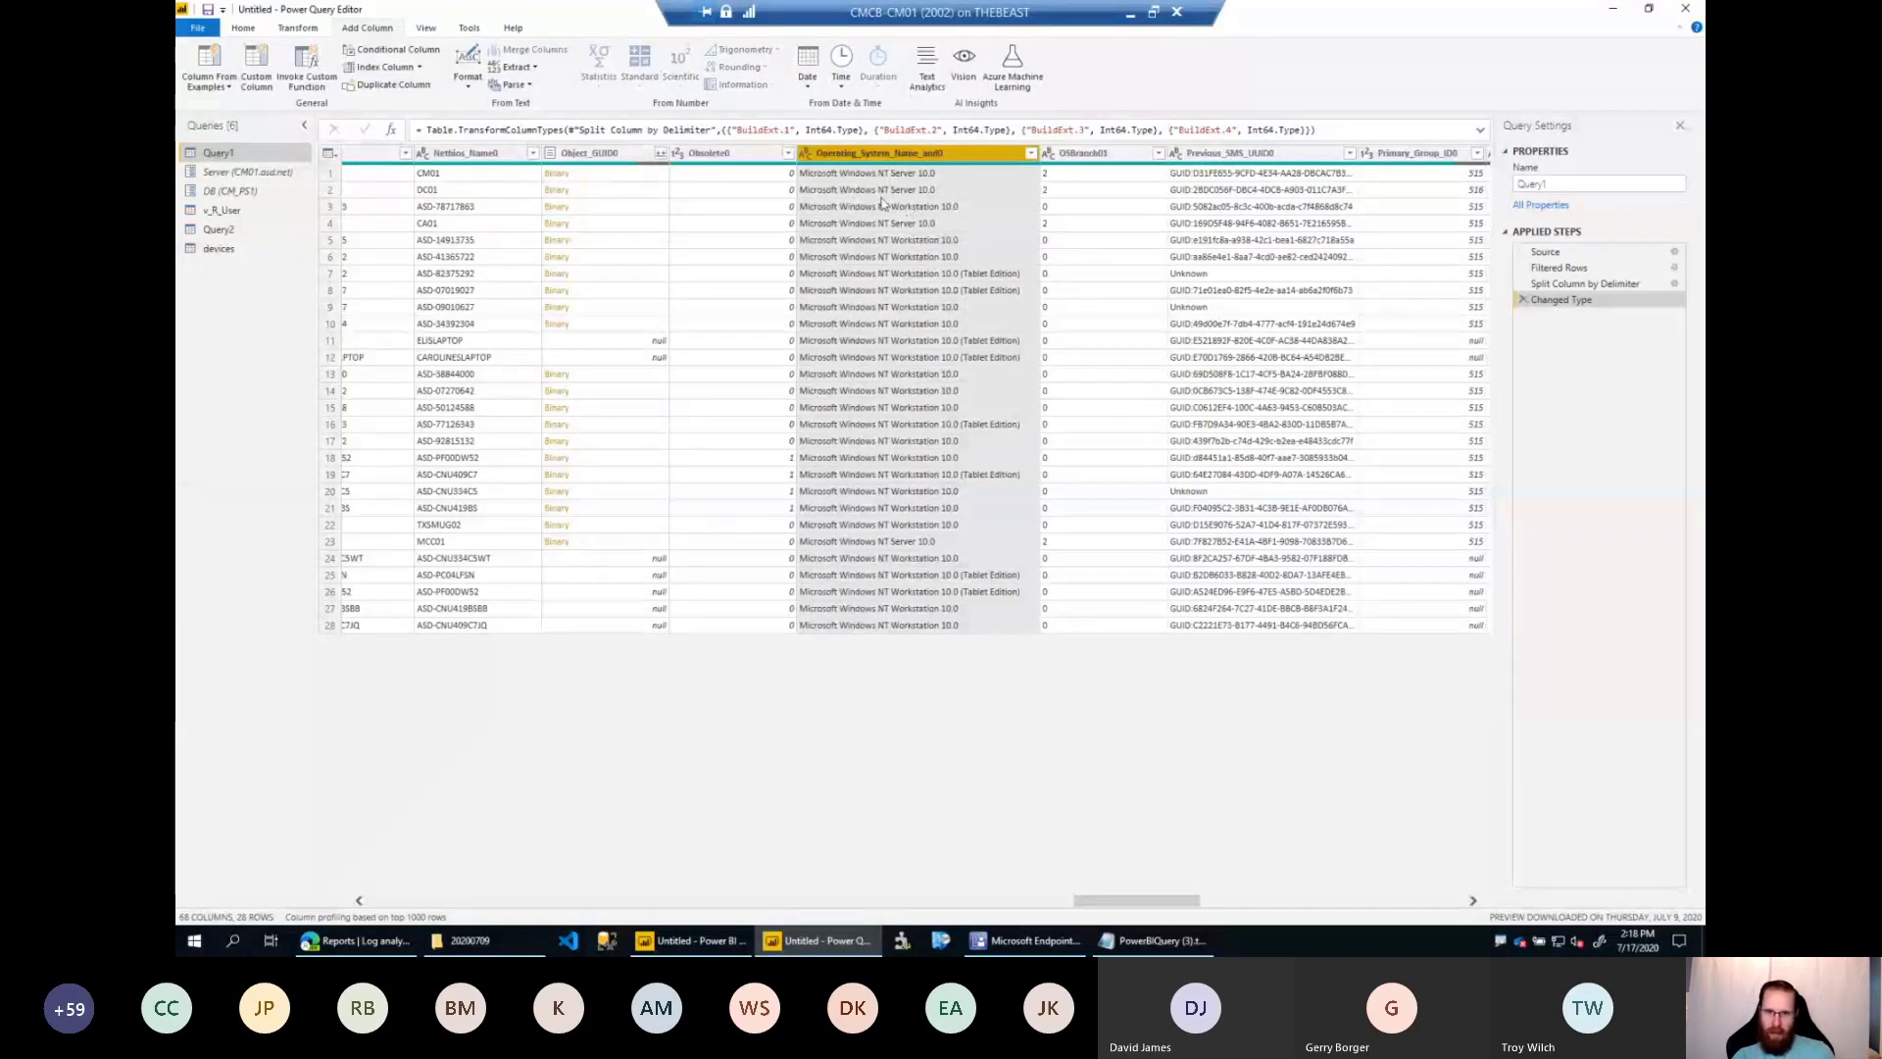
pyautogui.rightClick(922, 161)
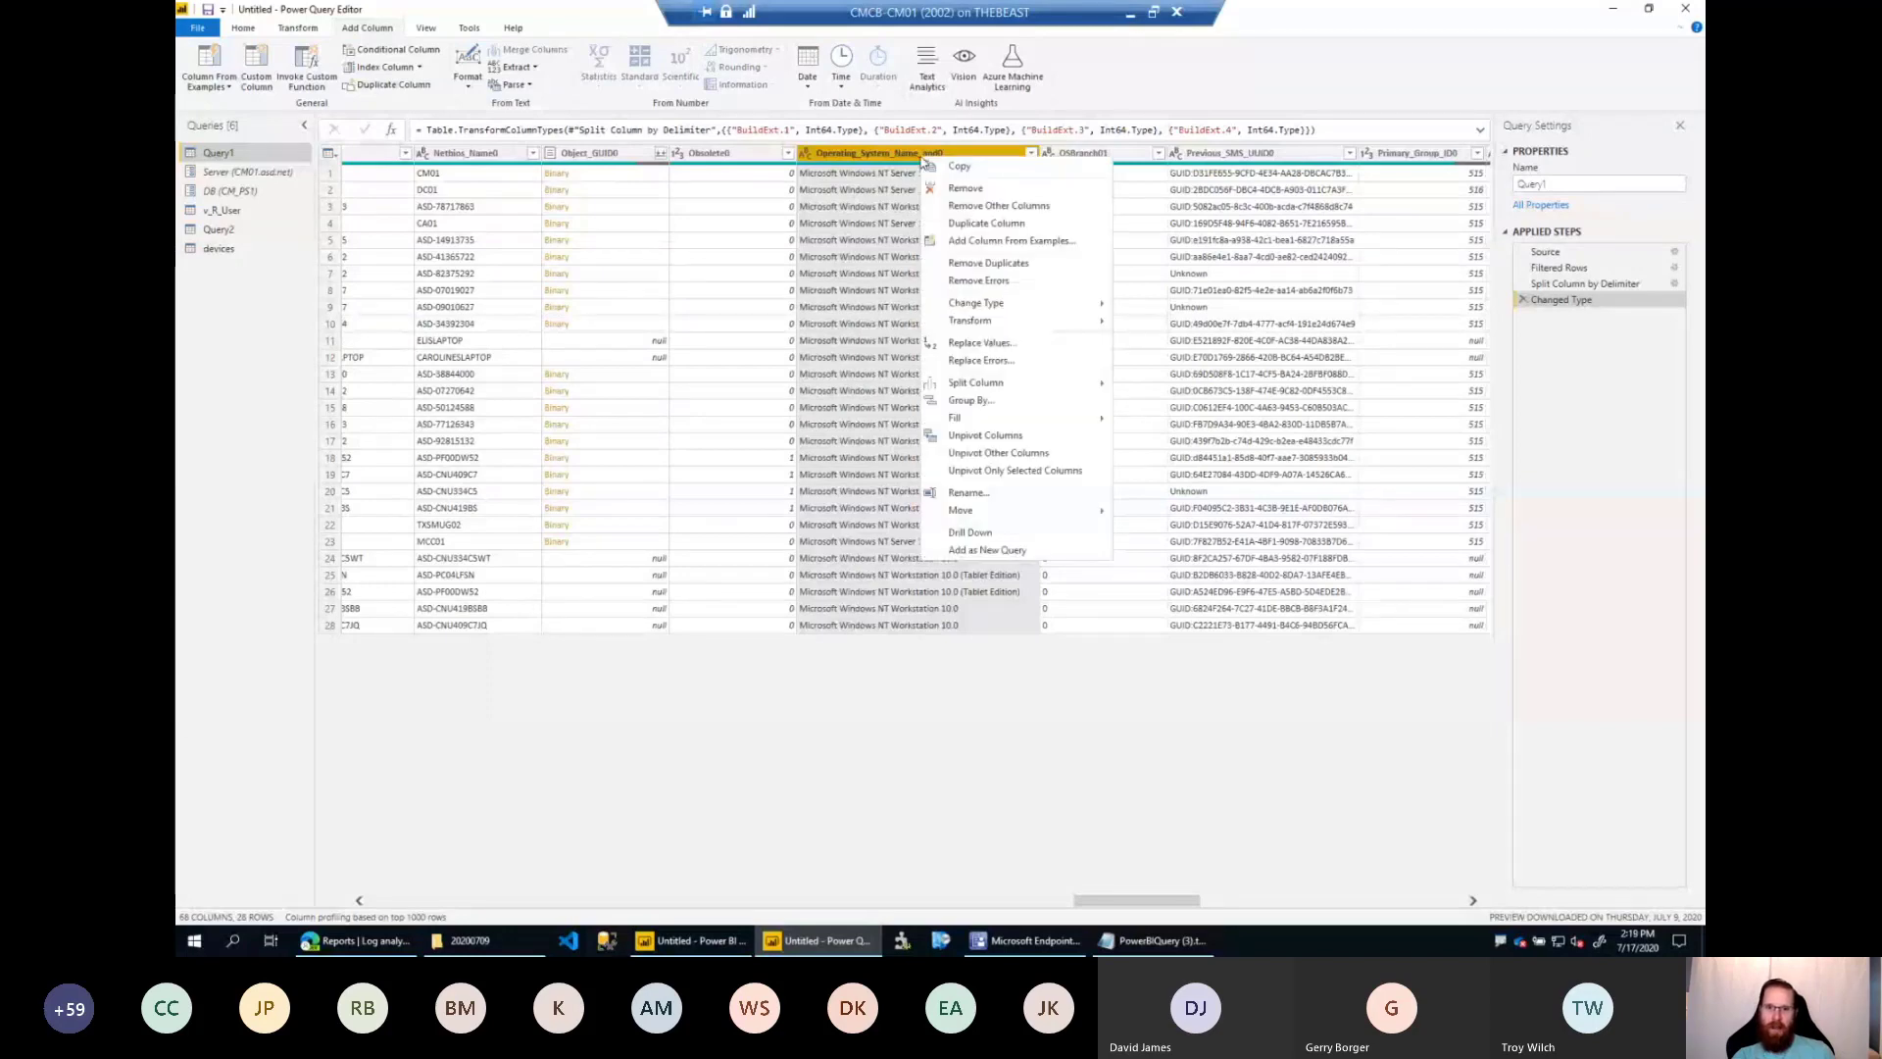
pyautogui.press('Escape')
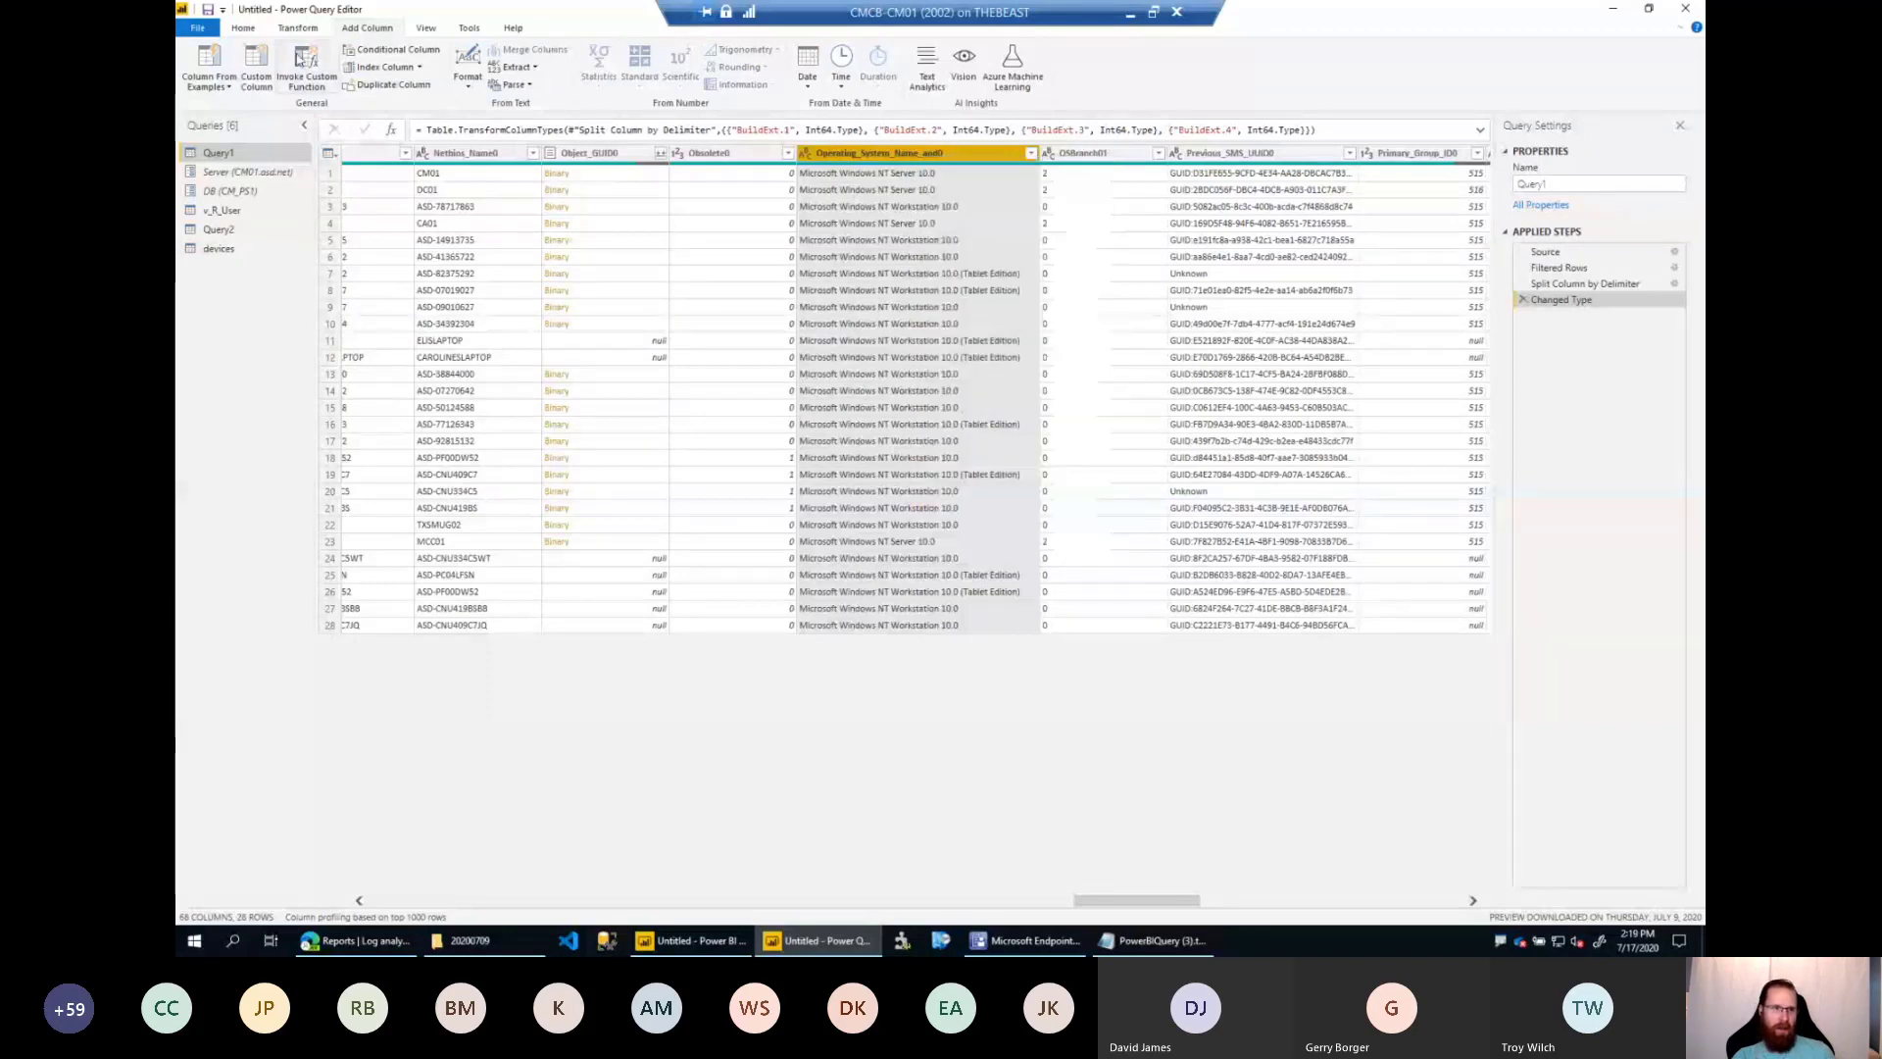
pyautogui.click(209, 87)
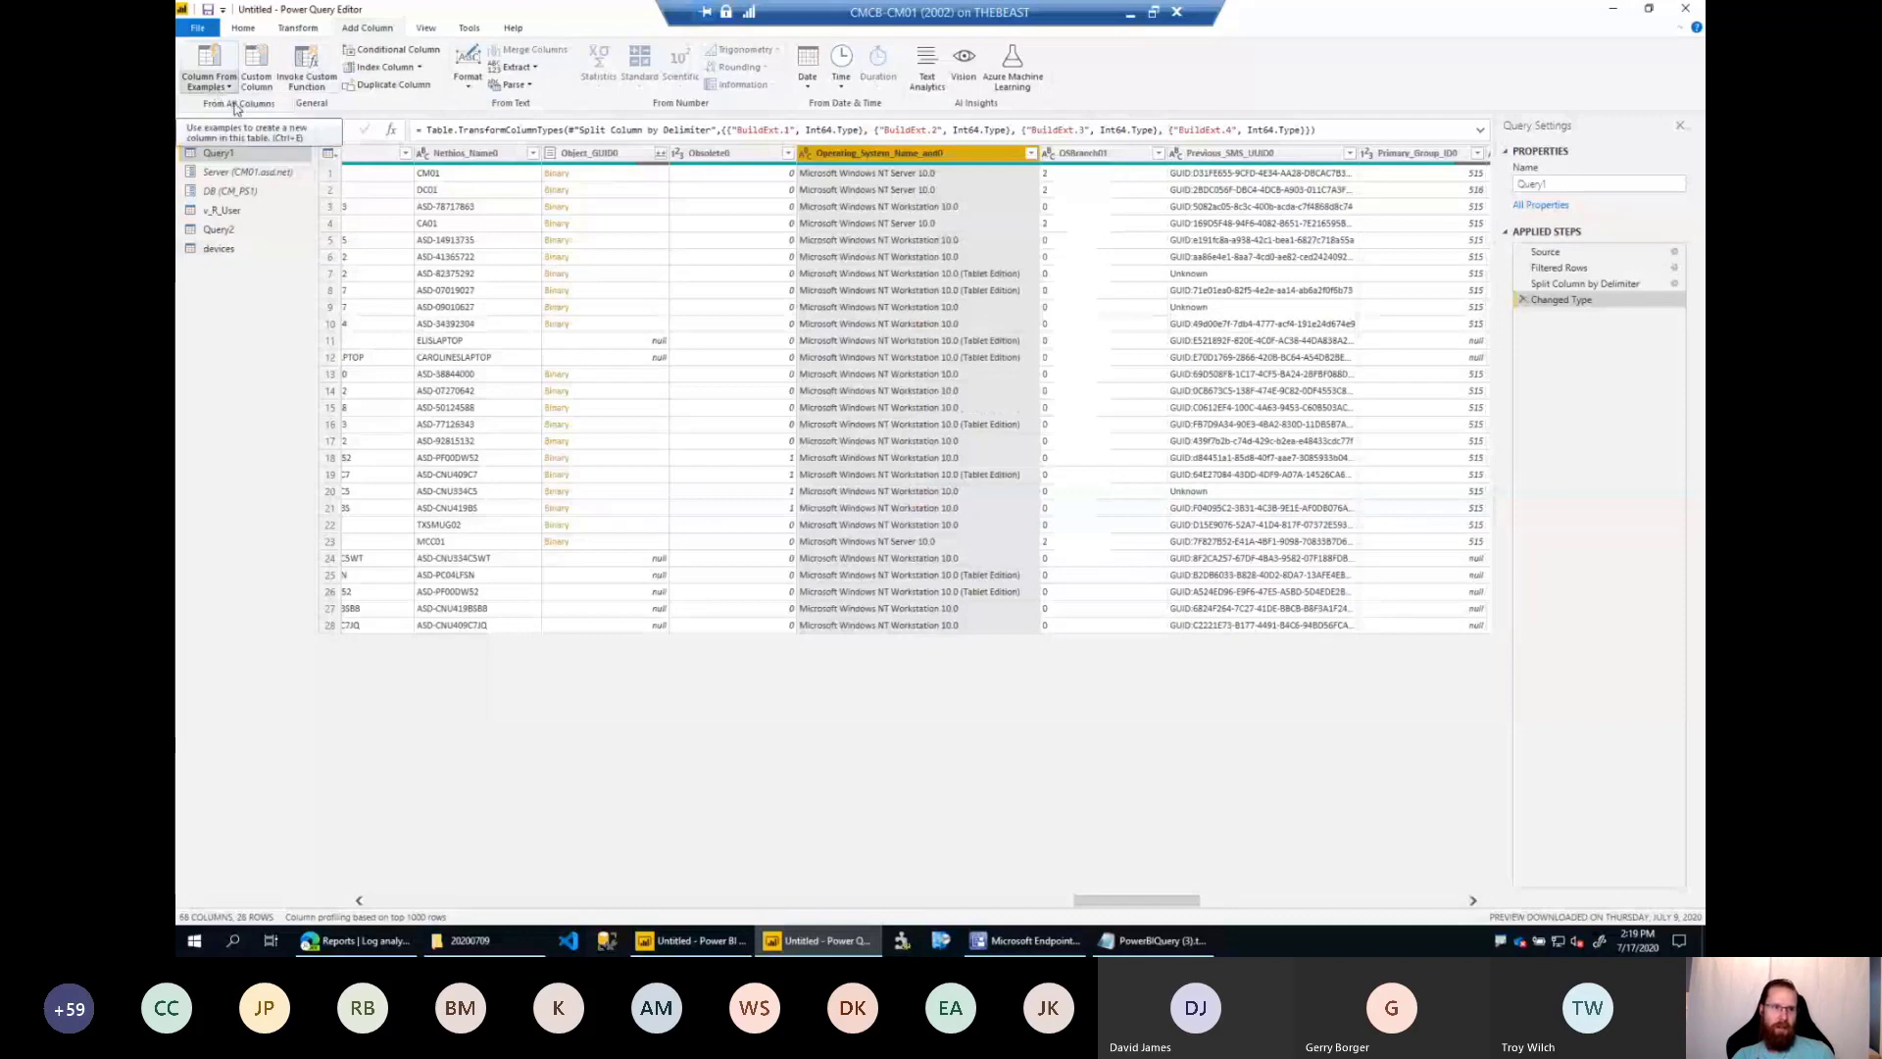
pyautogui.click(237, 122)
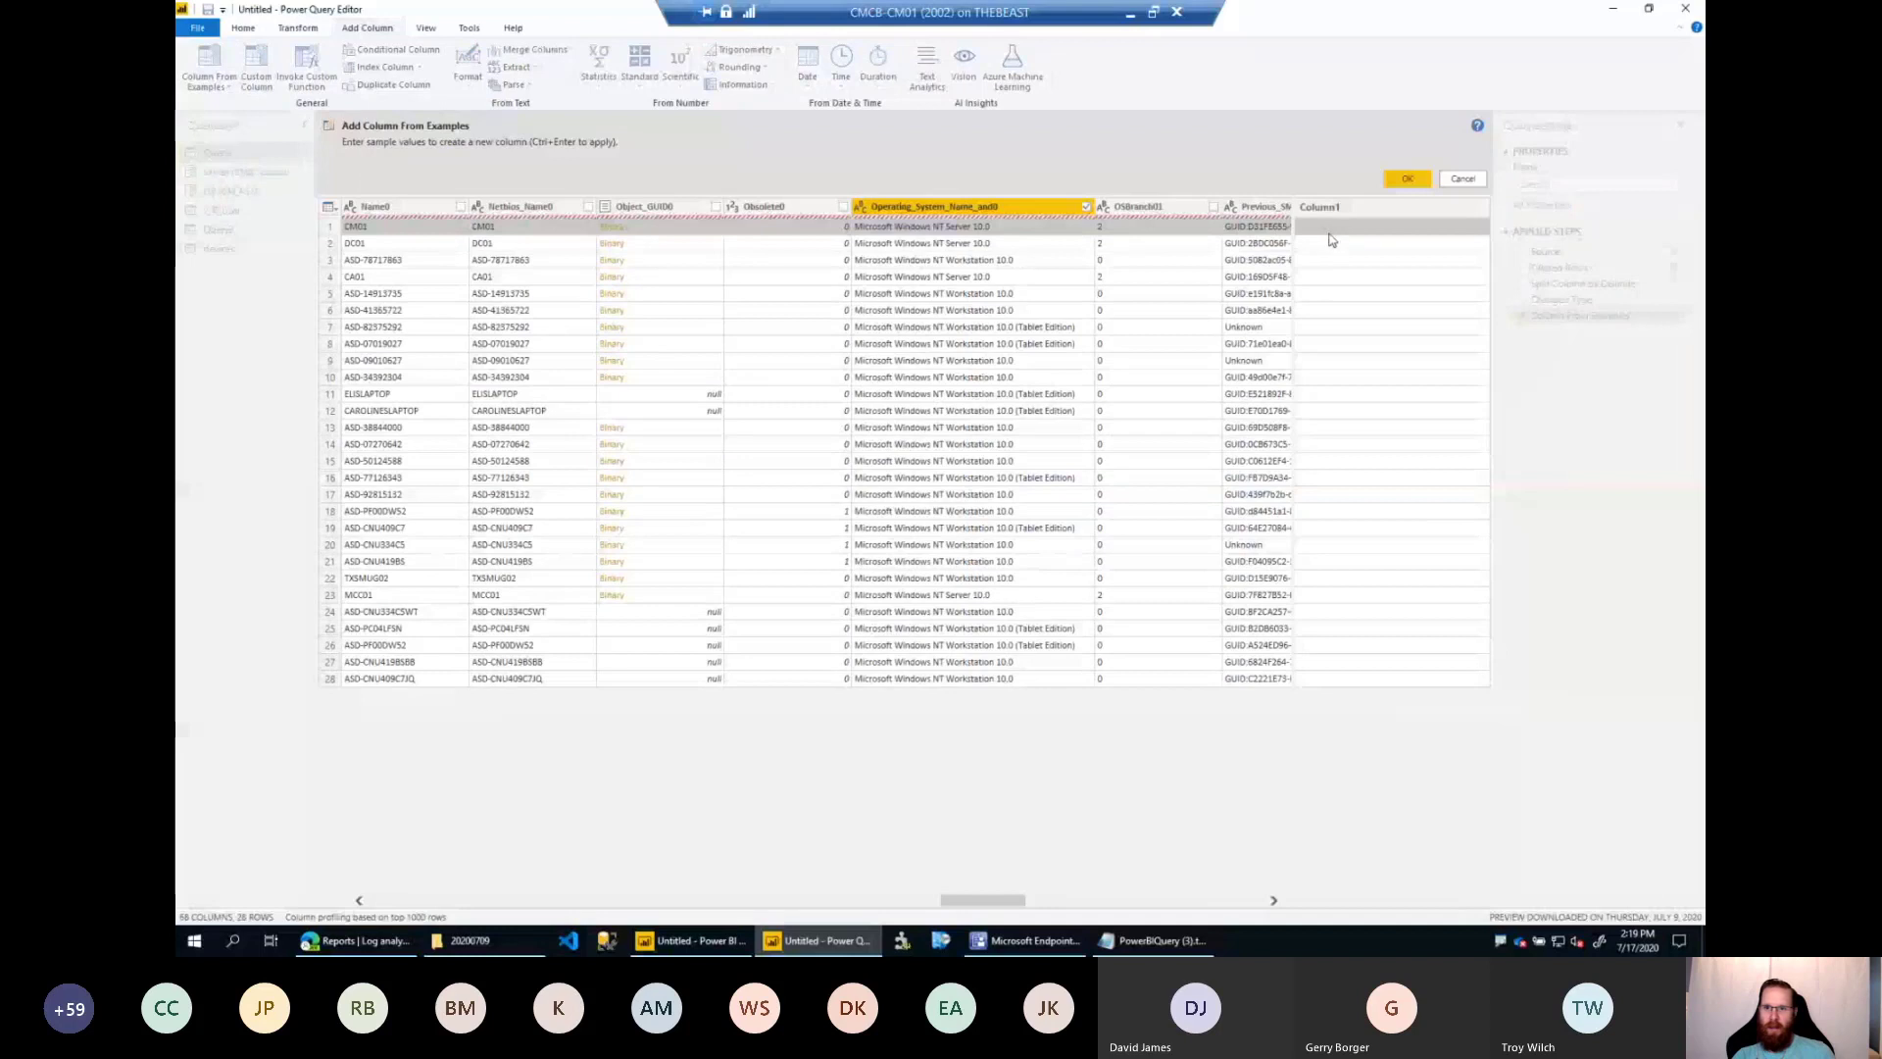
pyautogui.click(1346, 212)
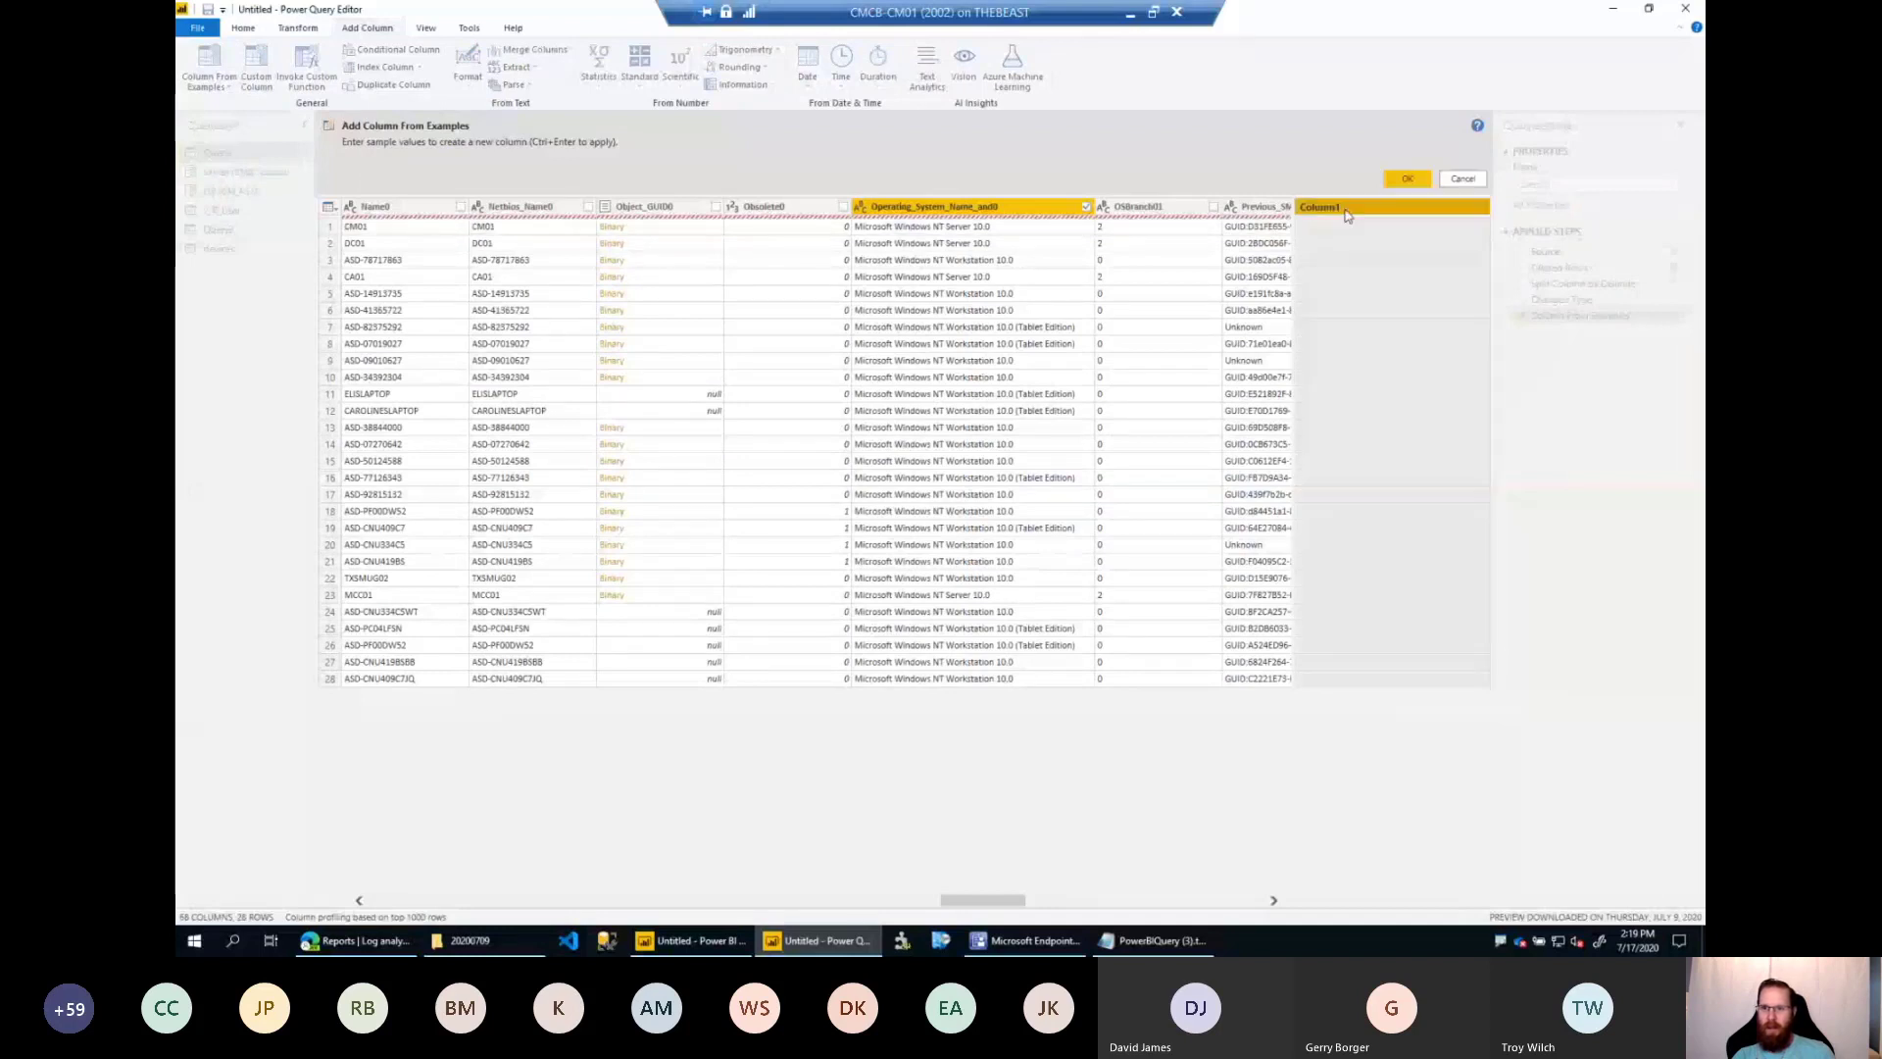
pyautogui.write('Devic')
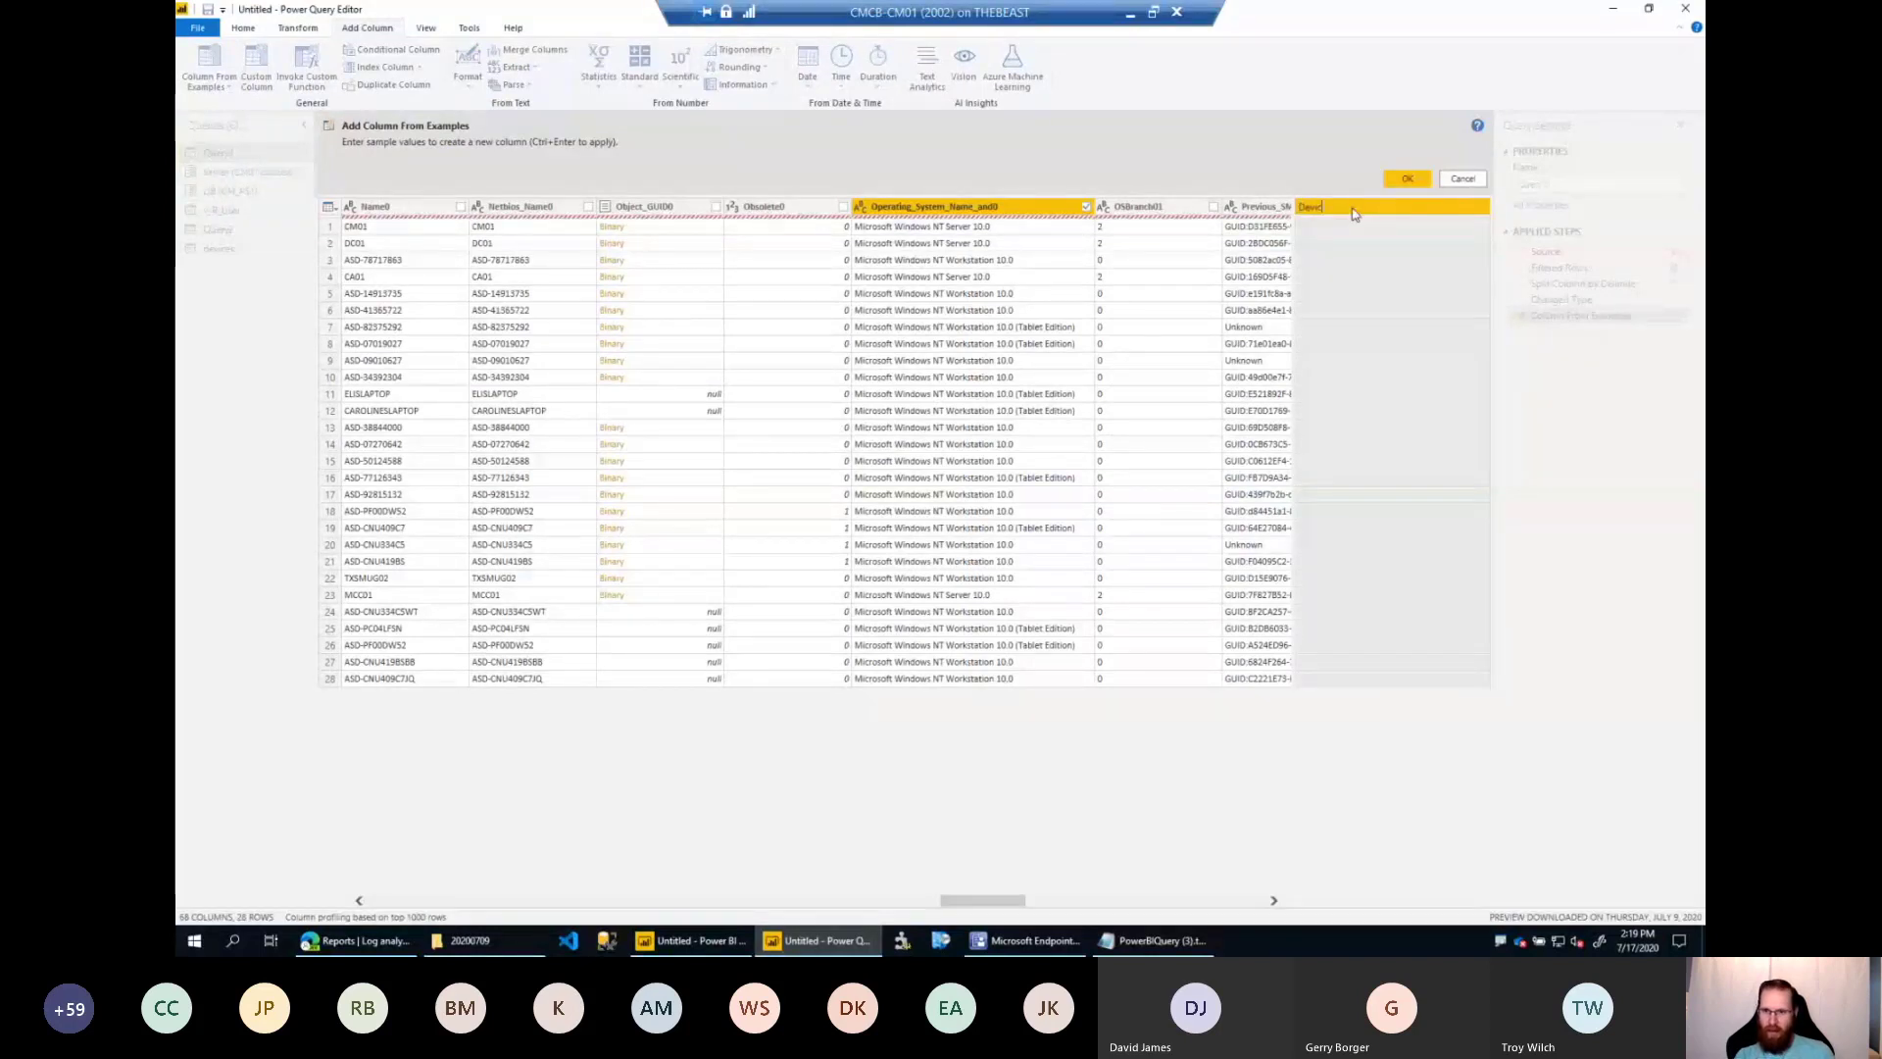
pyautogui.write('eType')
# Enter Server as the first row's example value and add the DeviceType column to Query1.
pyautogui.click(1333, 226)
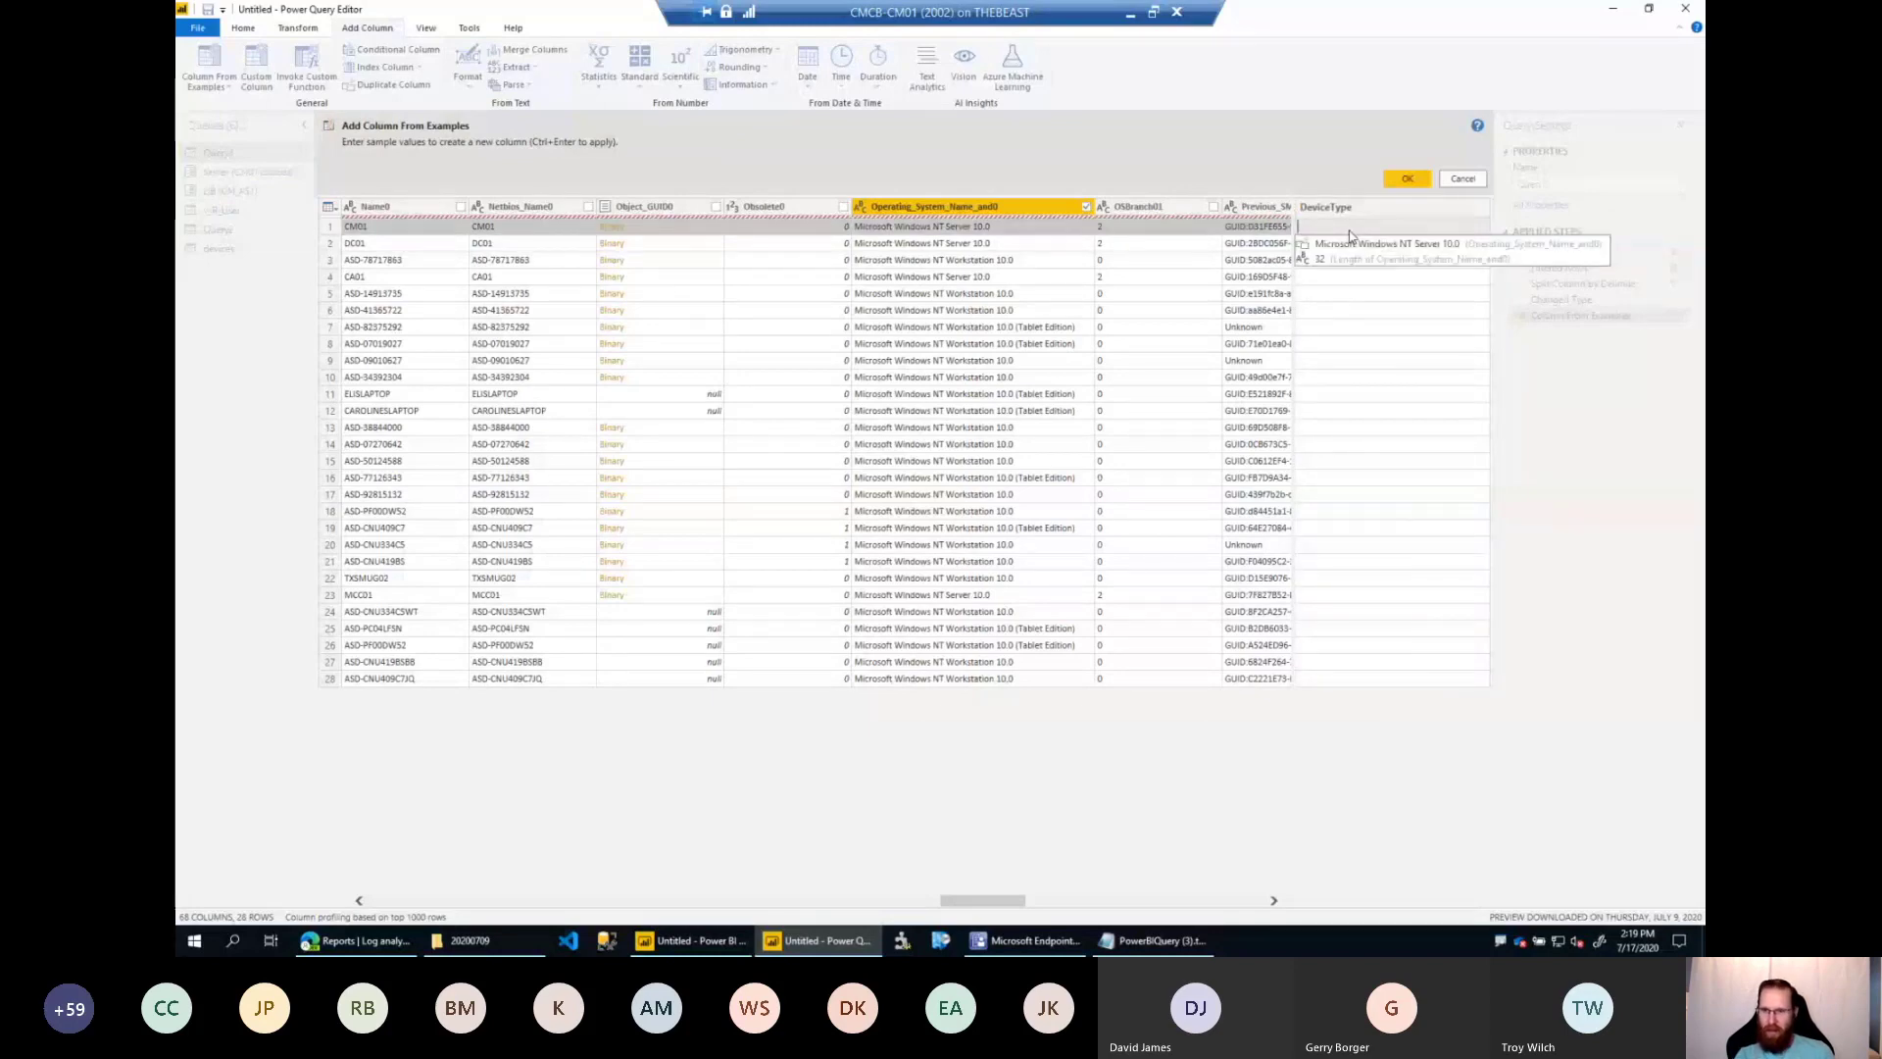
pyautogui.write('Serv')
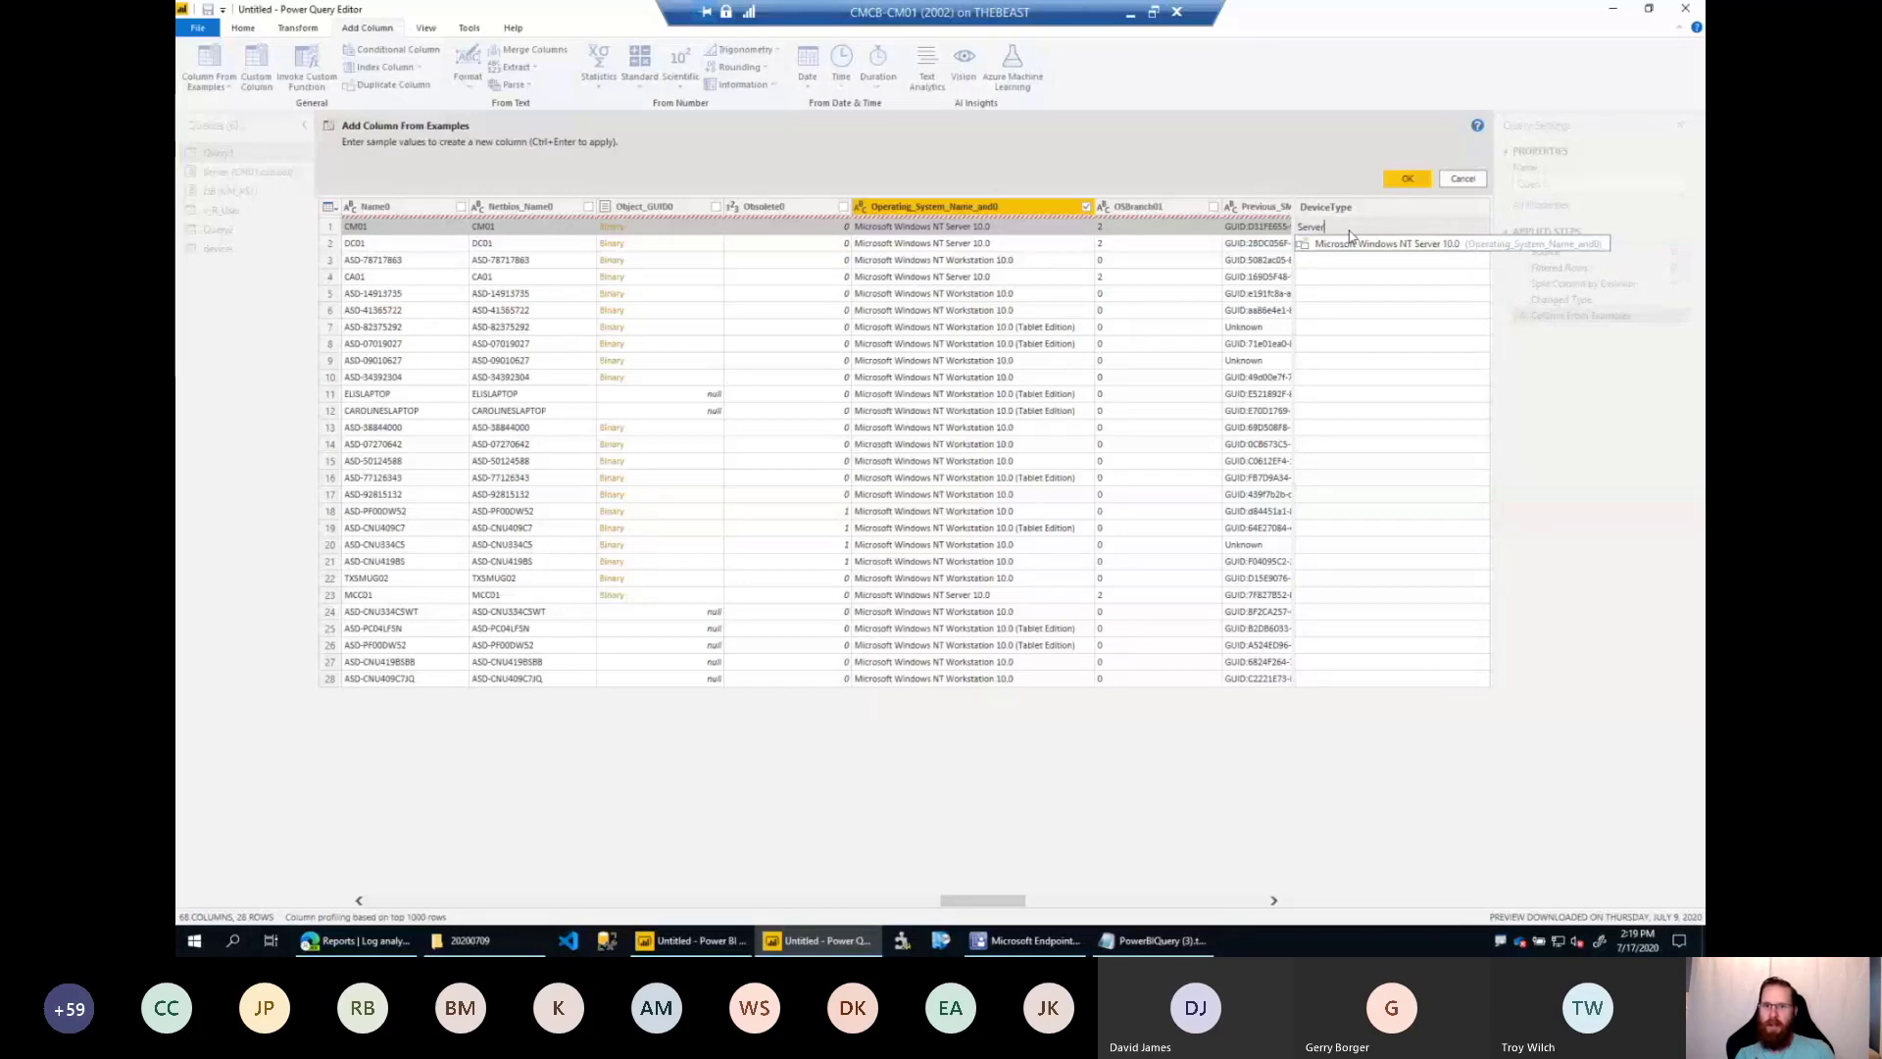
pyautogui.write('er')
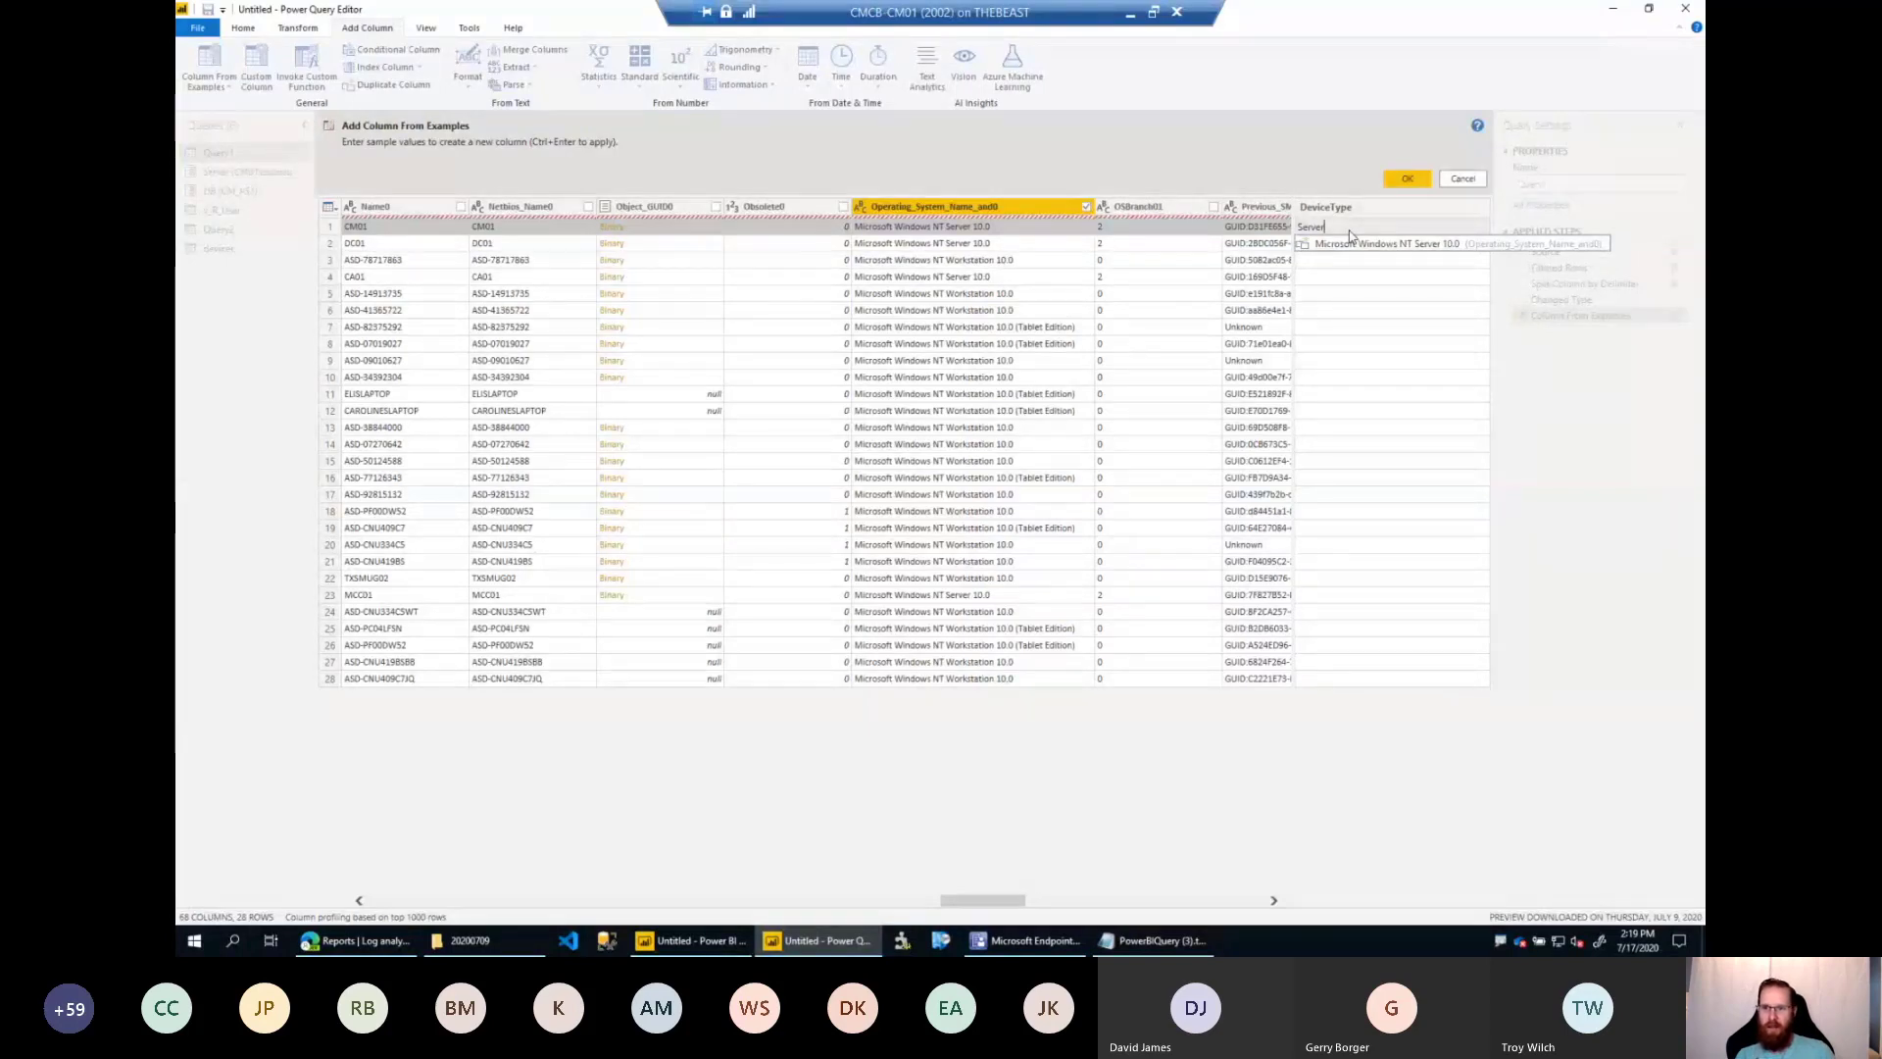
pyautogui.press('Return')
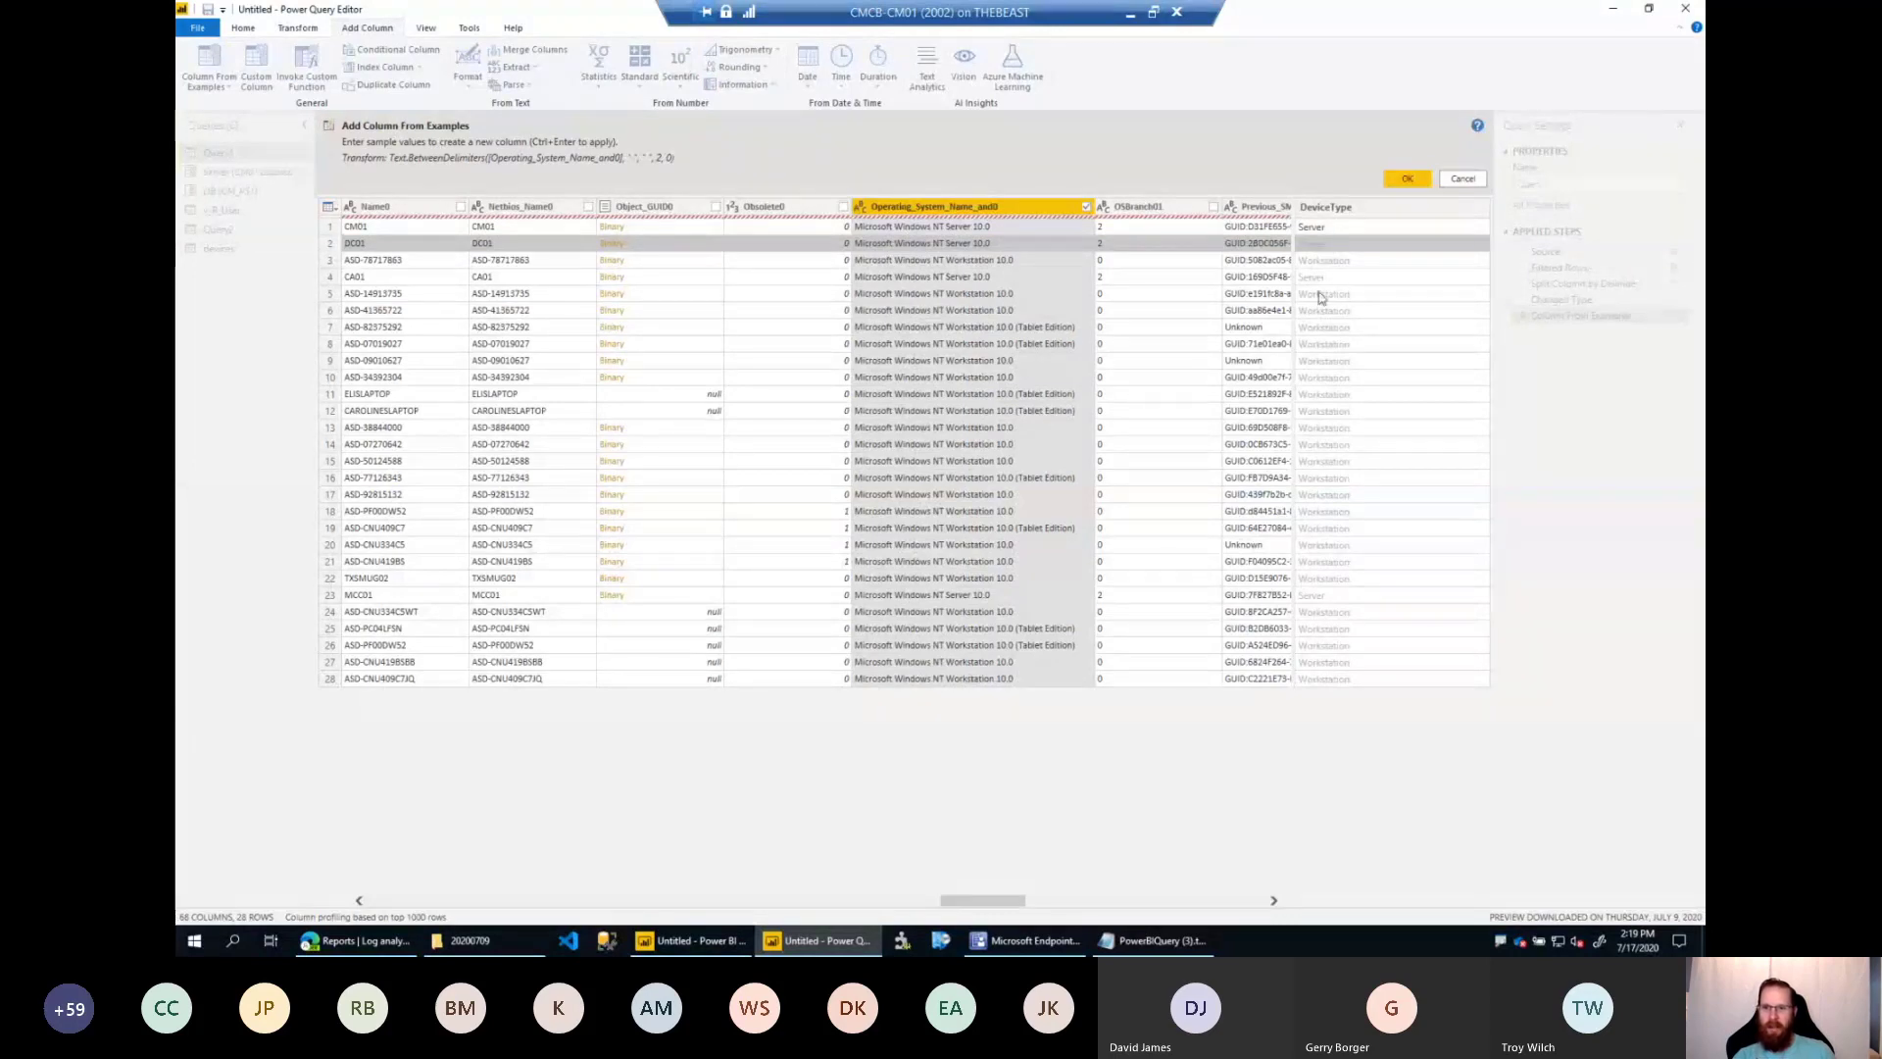
pyautogui.click(1047, 296)
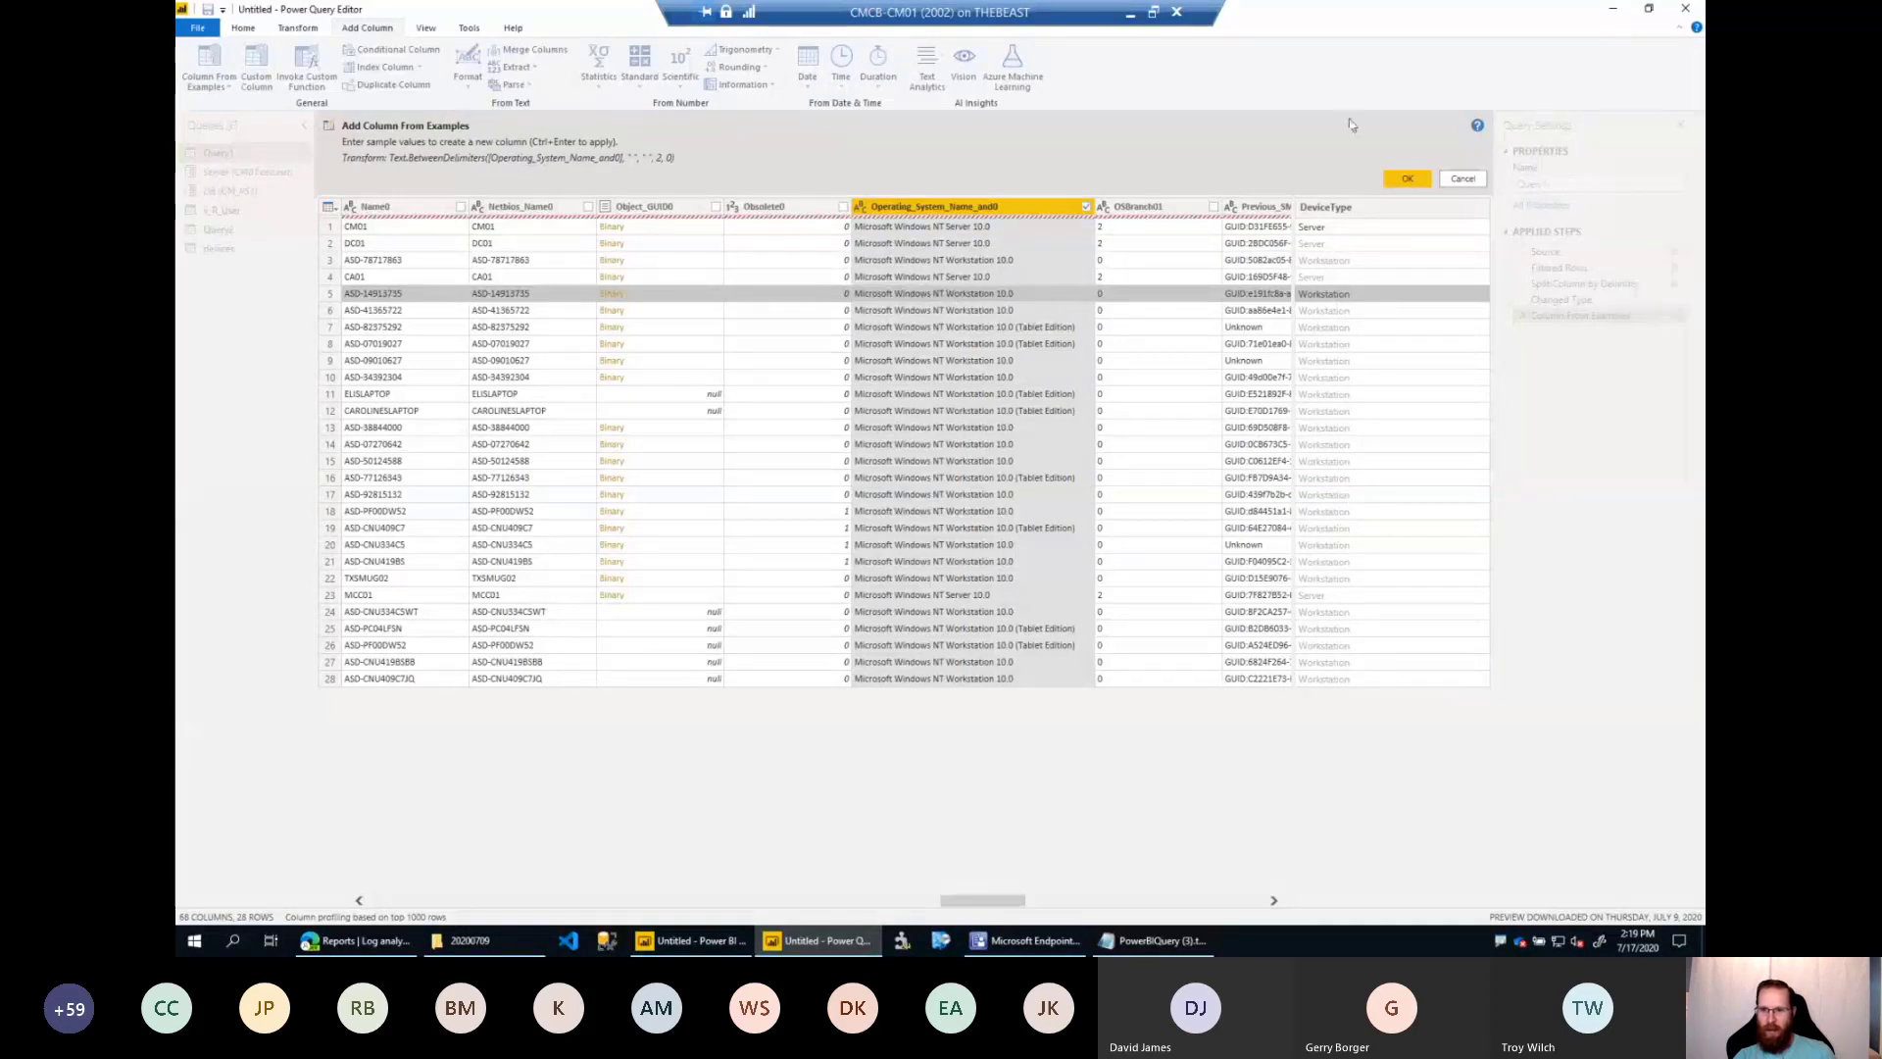
pyautogui.click(1408, 179)
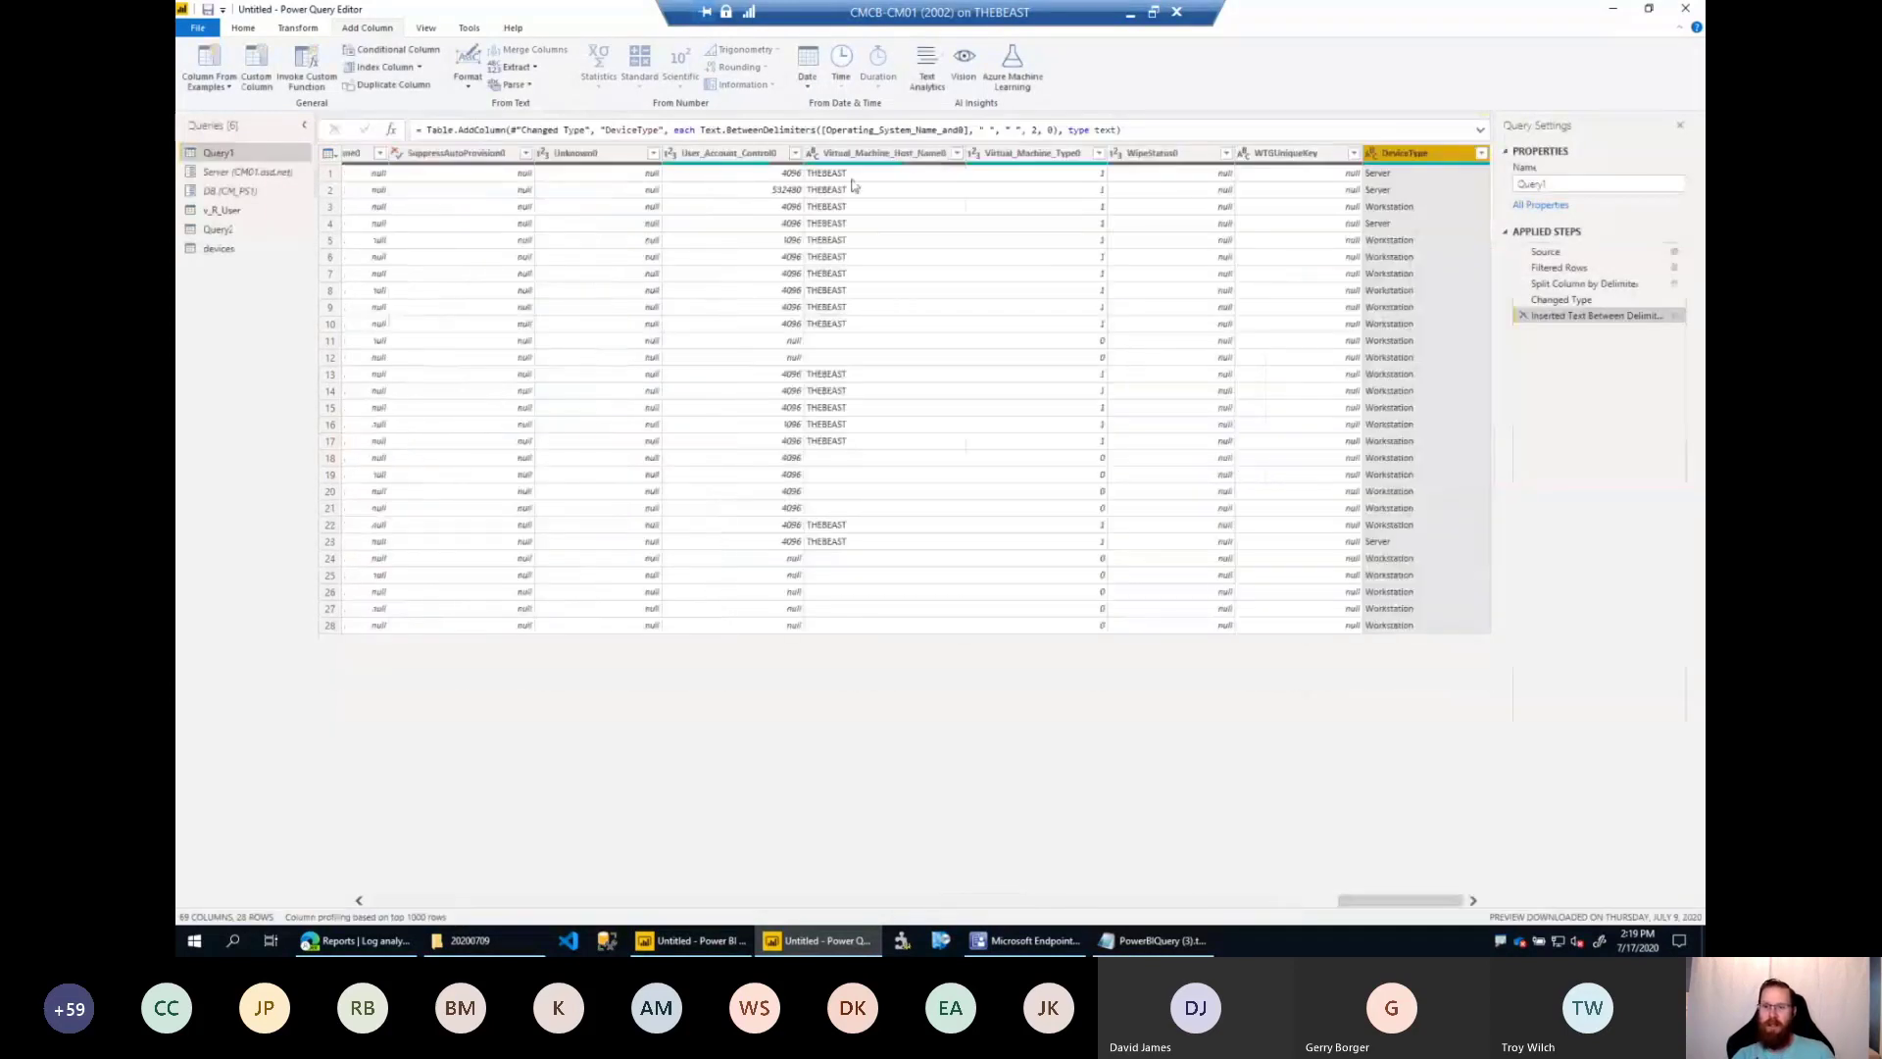
# Return to the report's Model view and apply the pending query changes.
pyautogui.click(251, 29)
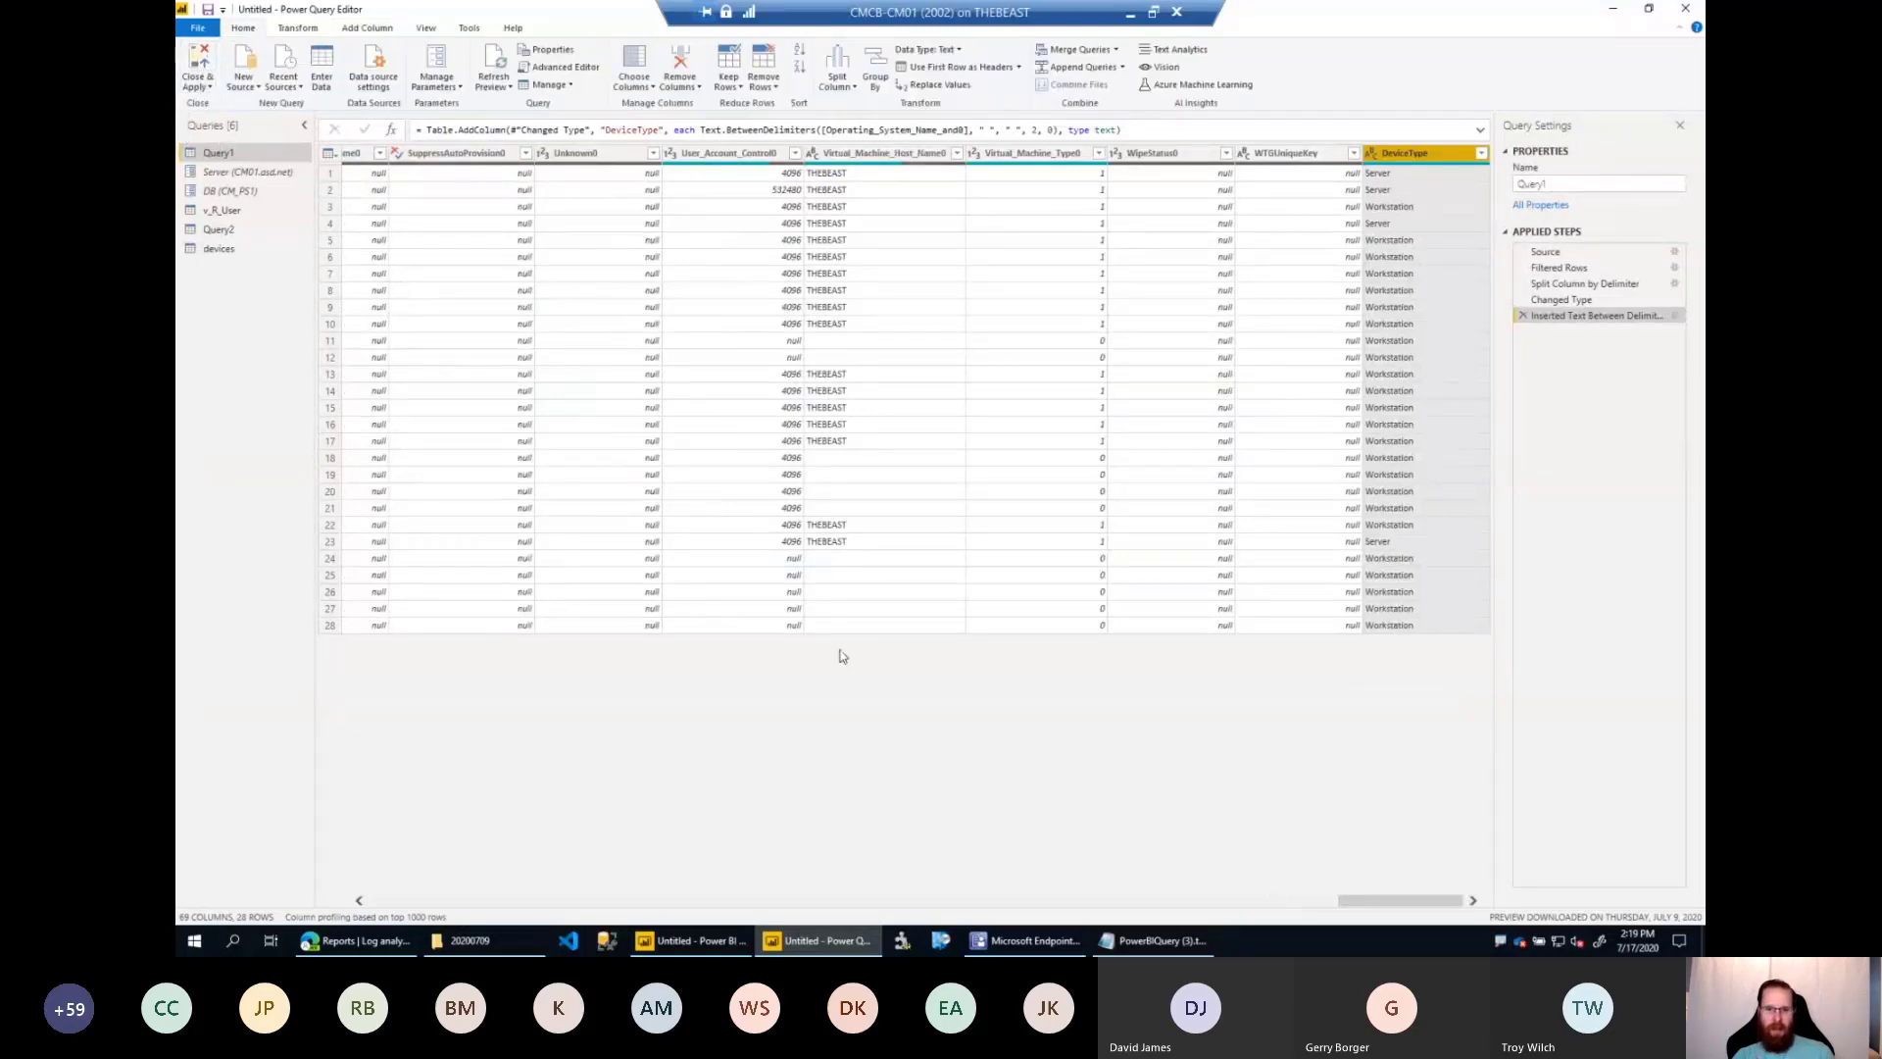
pyautogui.click(691, 940)
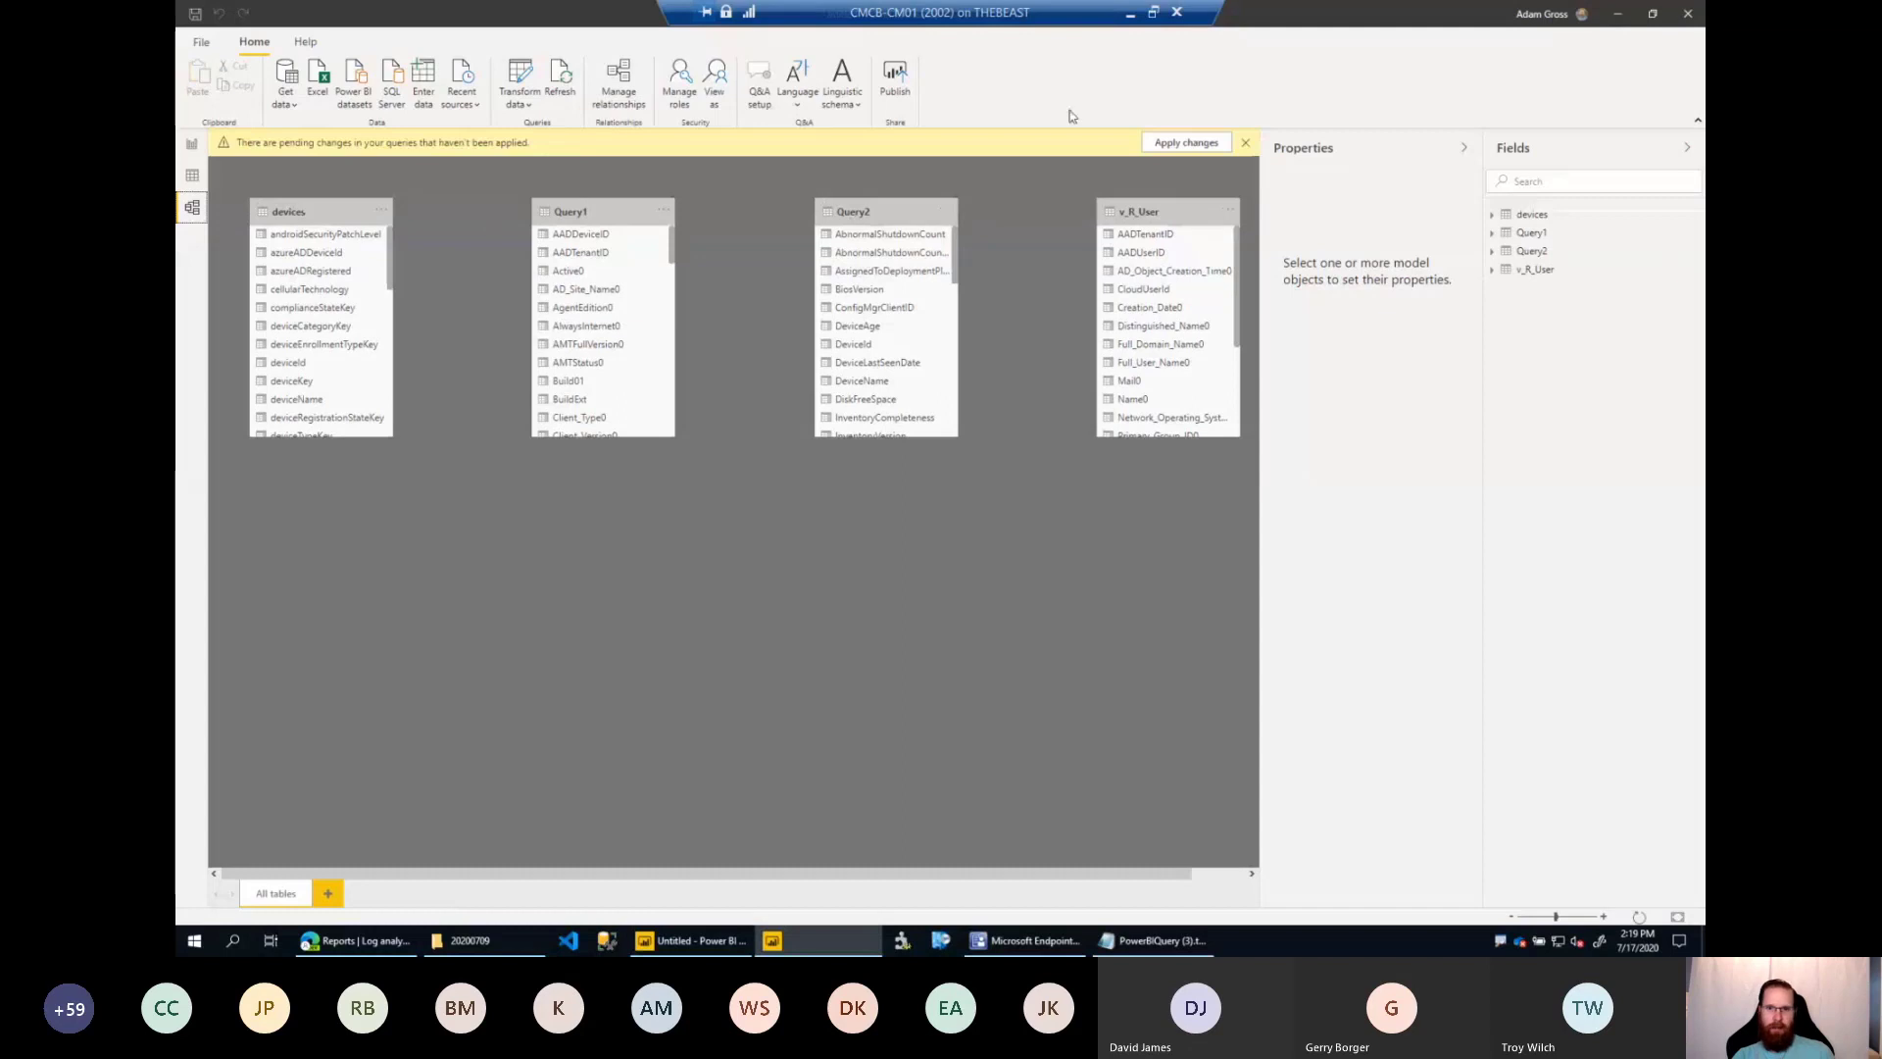
pyautogui.click(1186, 142)
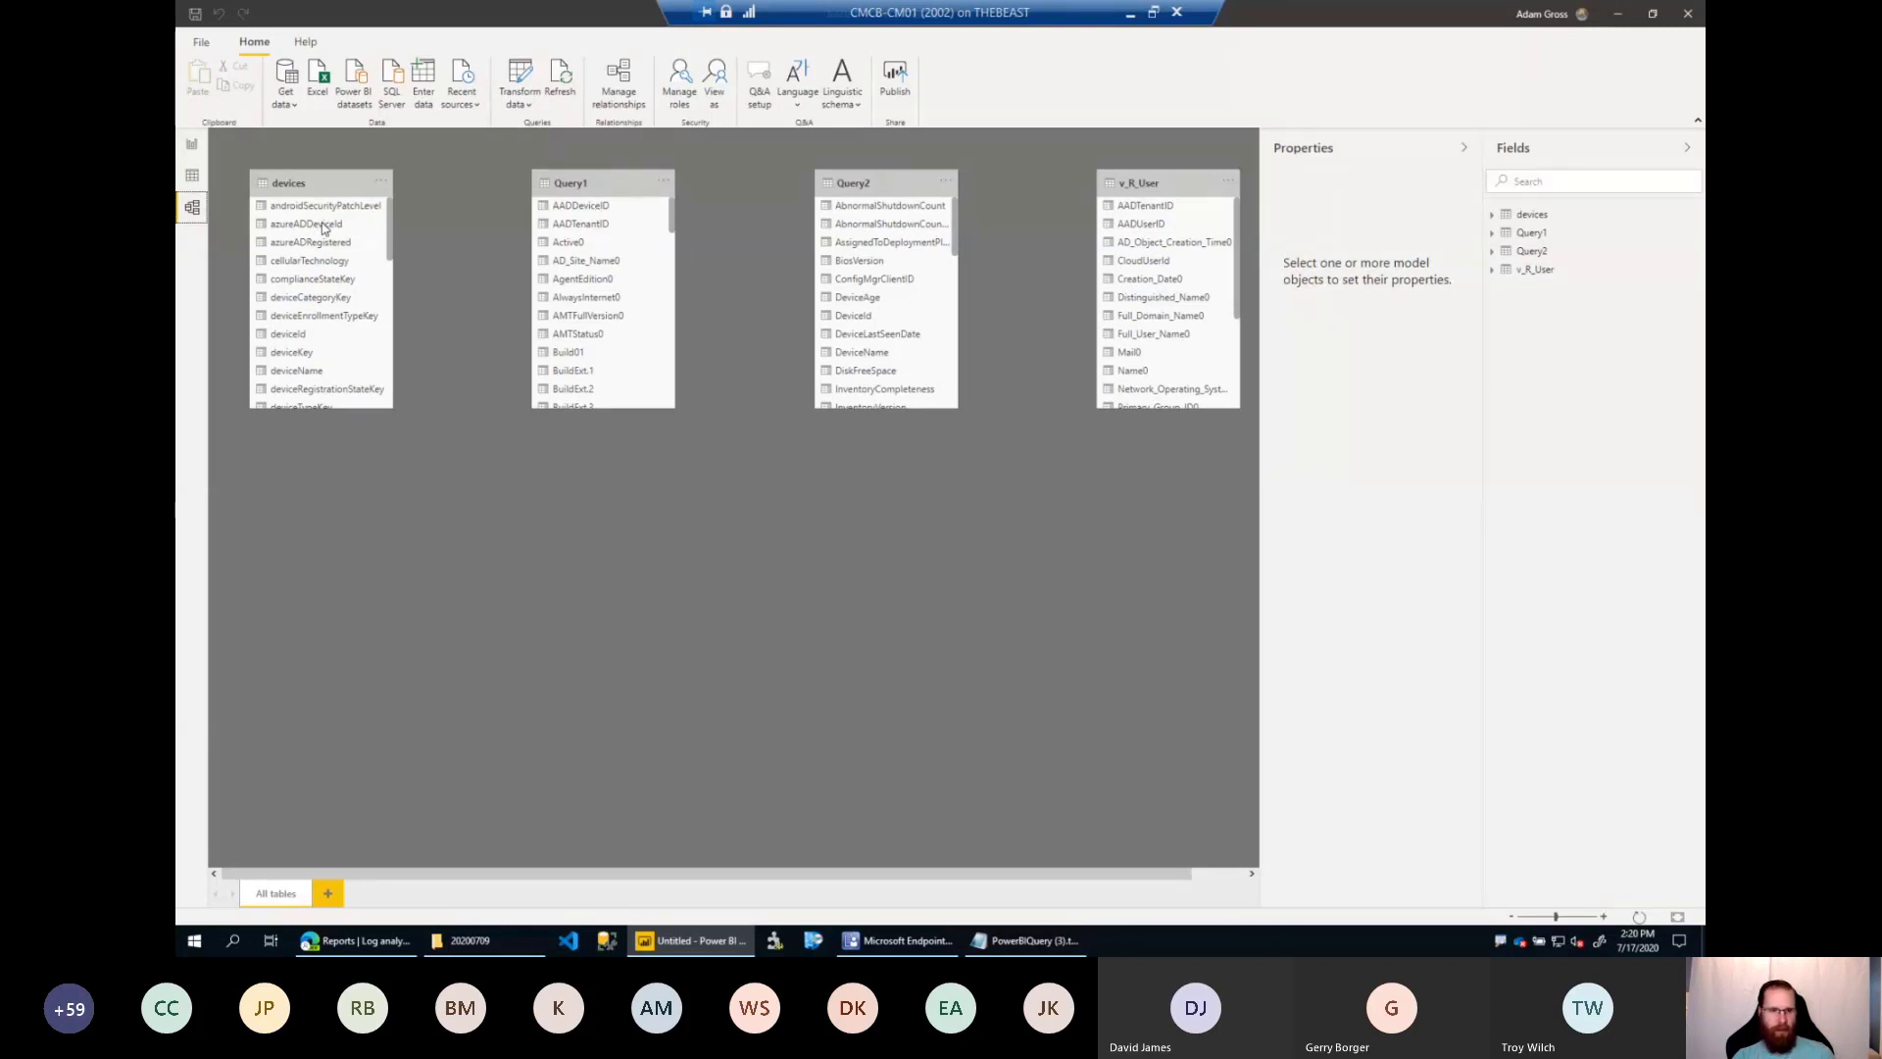
# Create a relationship between azureADDeviceId in the devices table and AADDeviceID in Query1.
pyautogui.moveTo(628, 222); pyautogui.dragTo(626, 213)
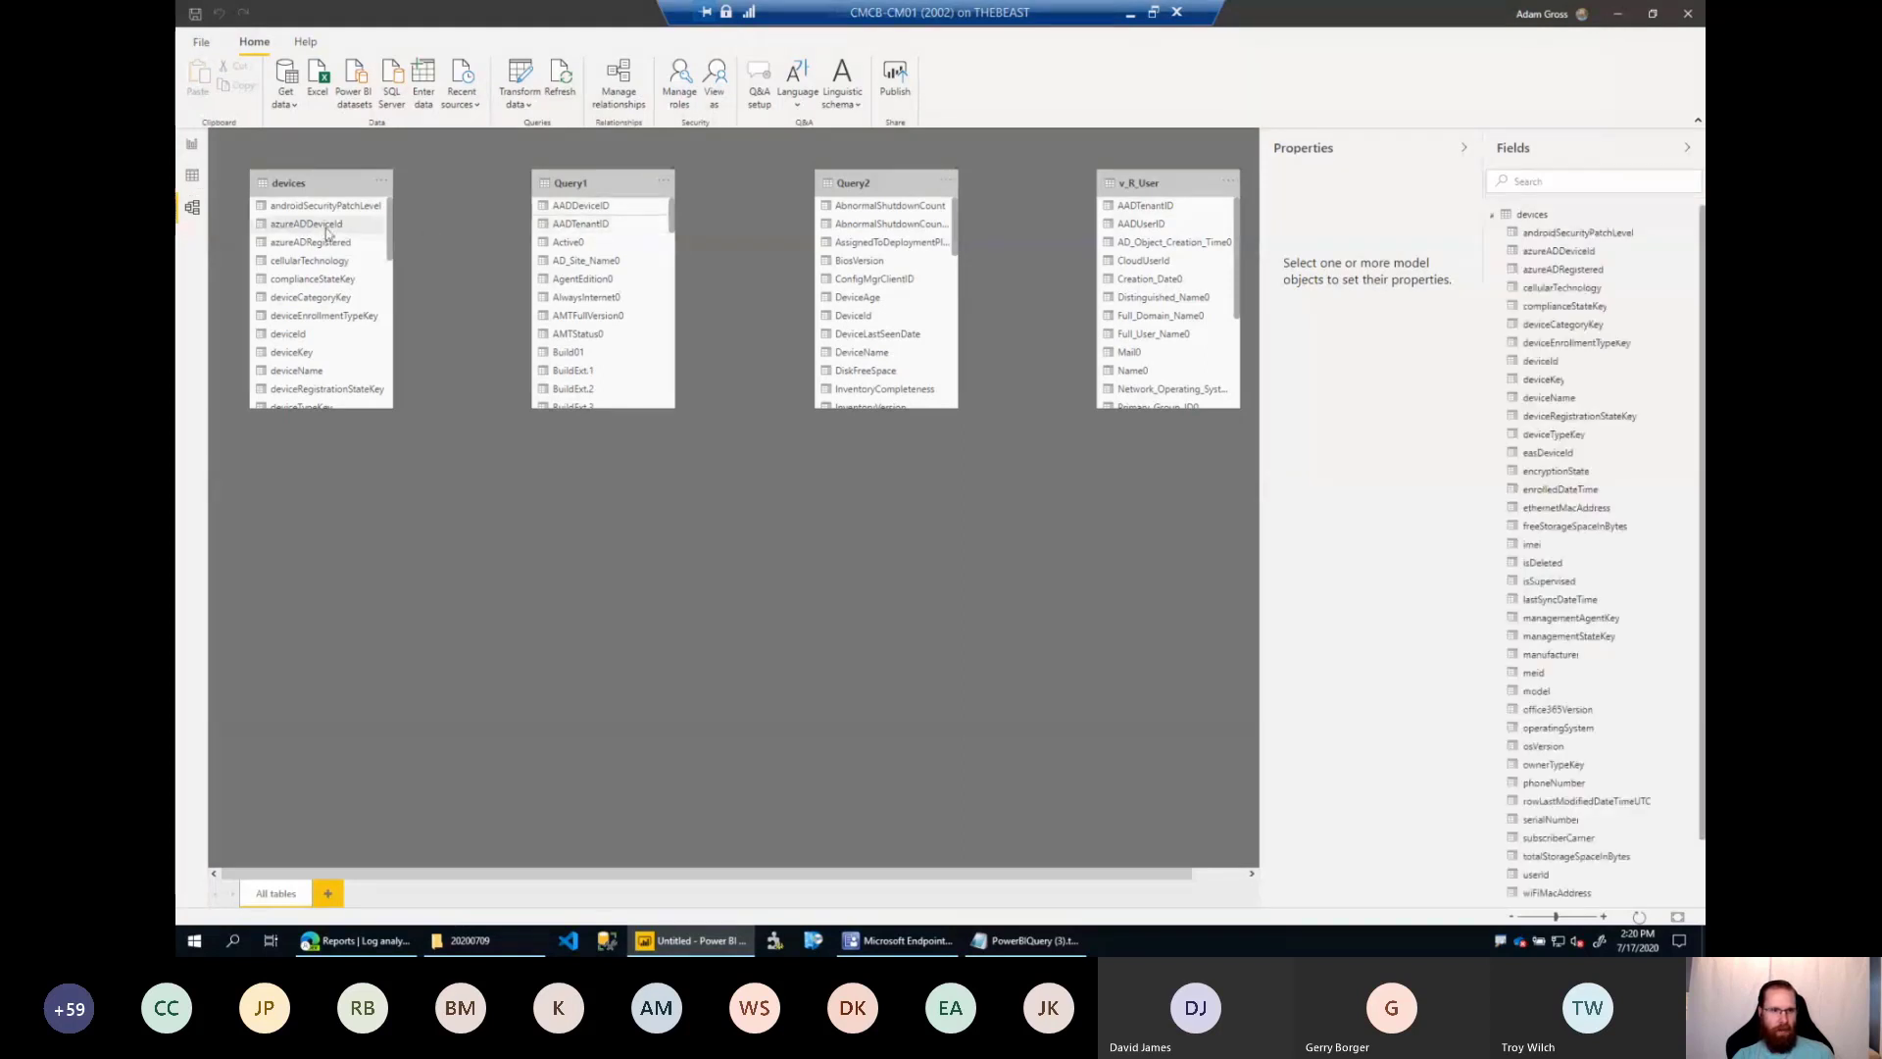
pyautogui.moveTo(327, 232); pyautogui.dragTo(559, 216)
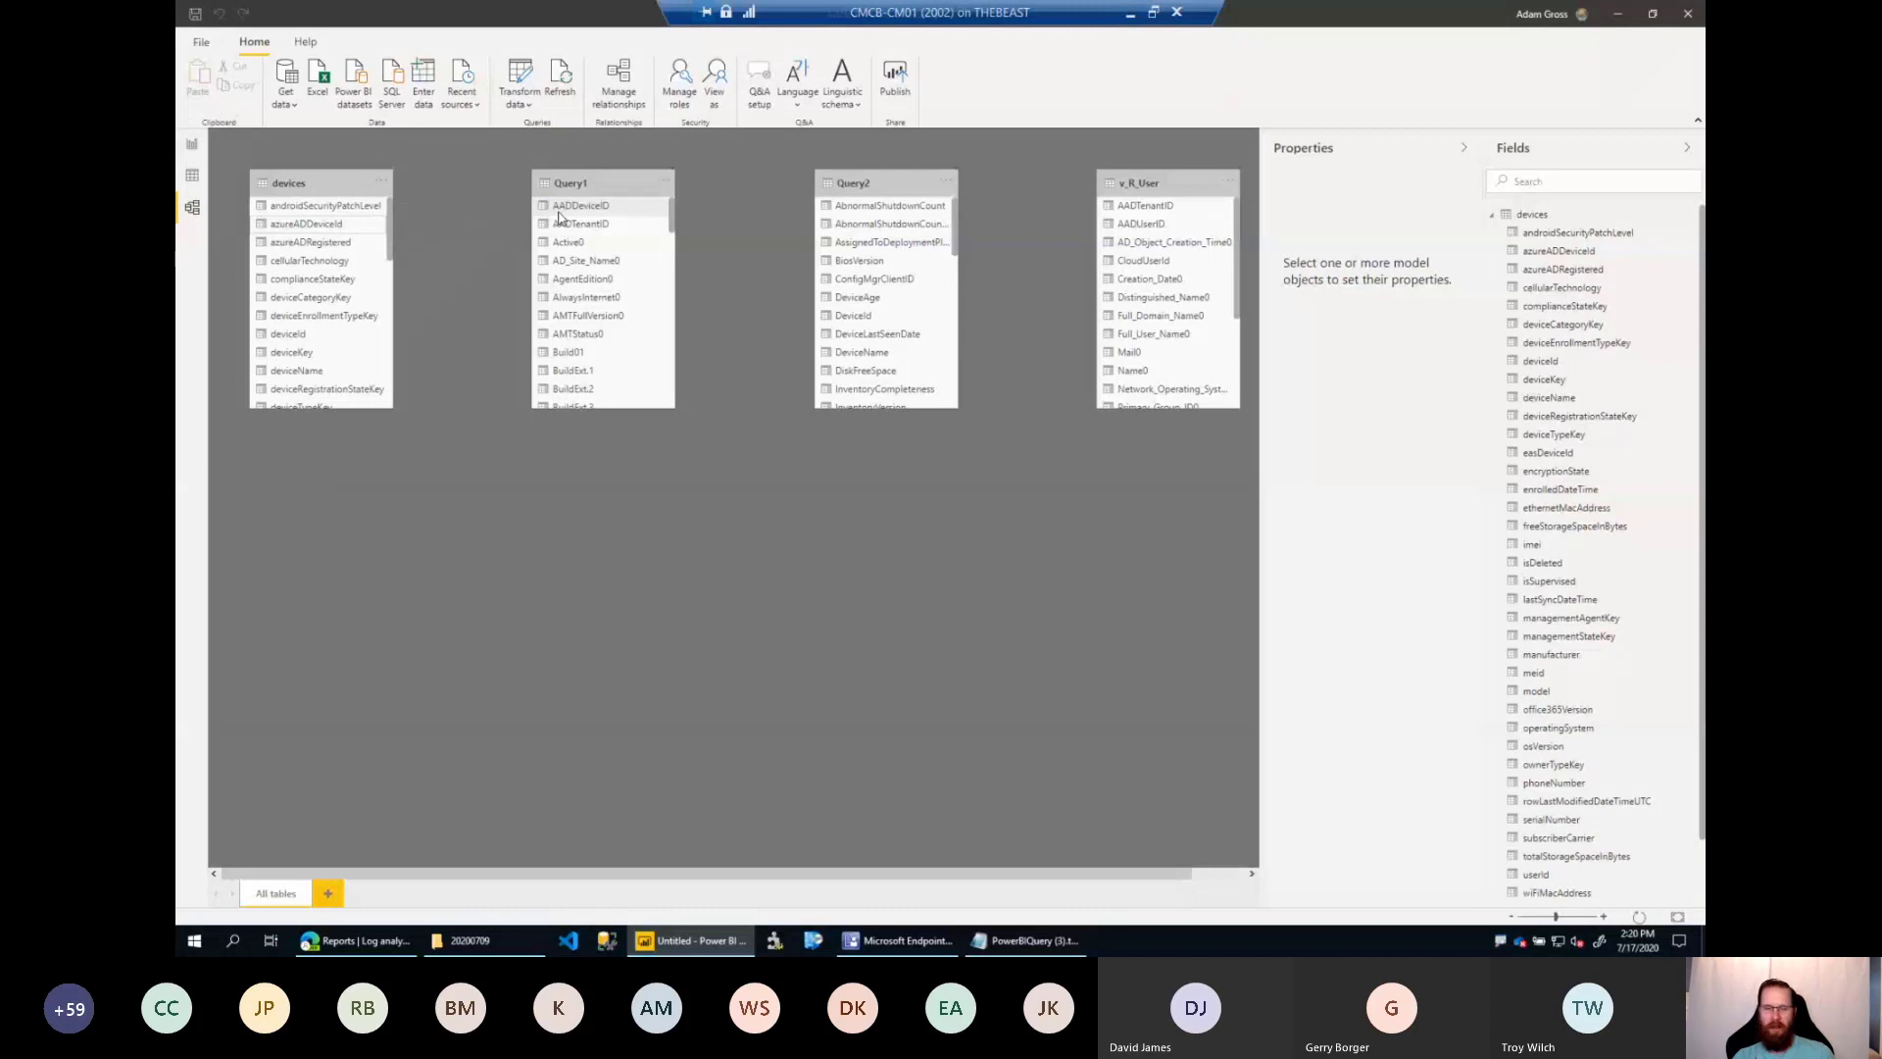
pyautogui.moveTo(558, 215); pyautogui.dragTo(559, 215)
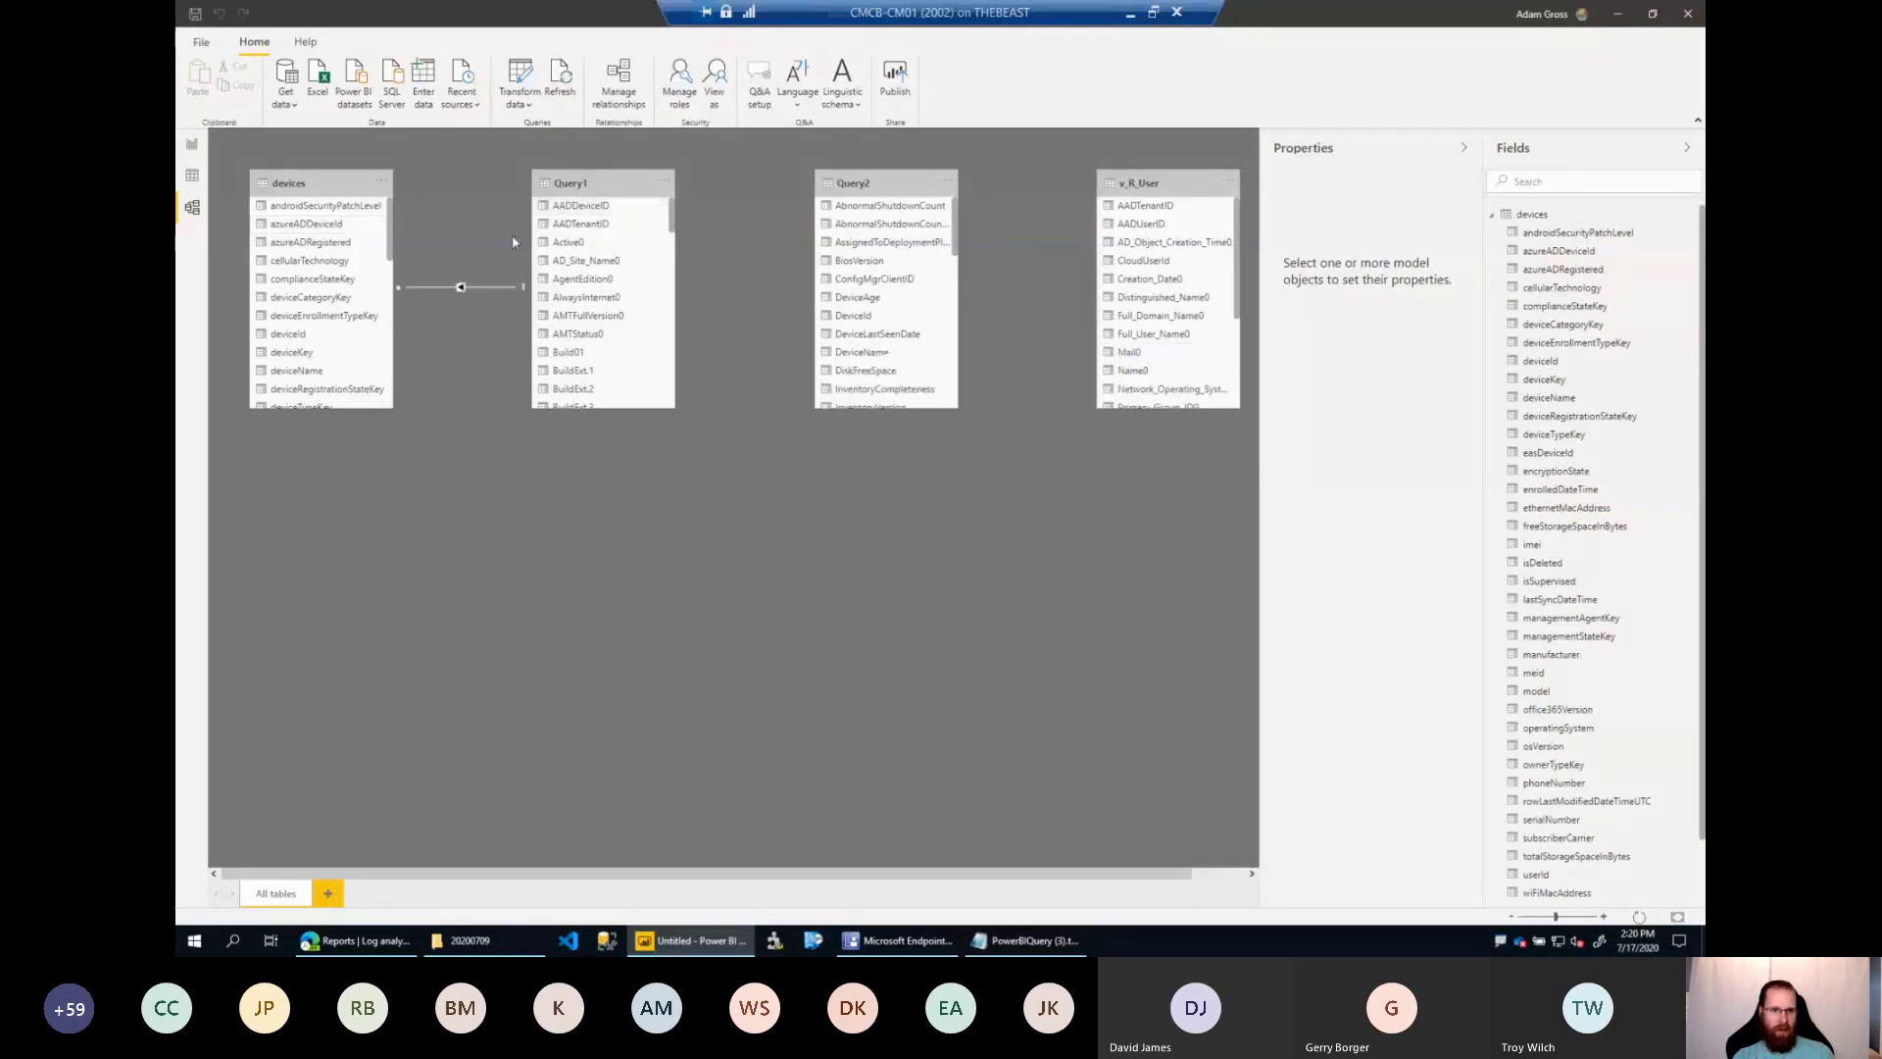
# Set the cross filter direction of the devices–Query1 relationship to Both, checking the azureADDeviceId column used.
pyautogui.doubleClick(460, 286)
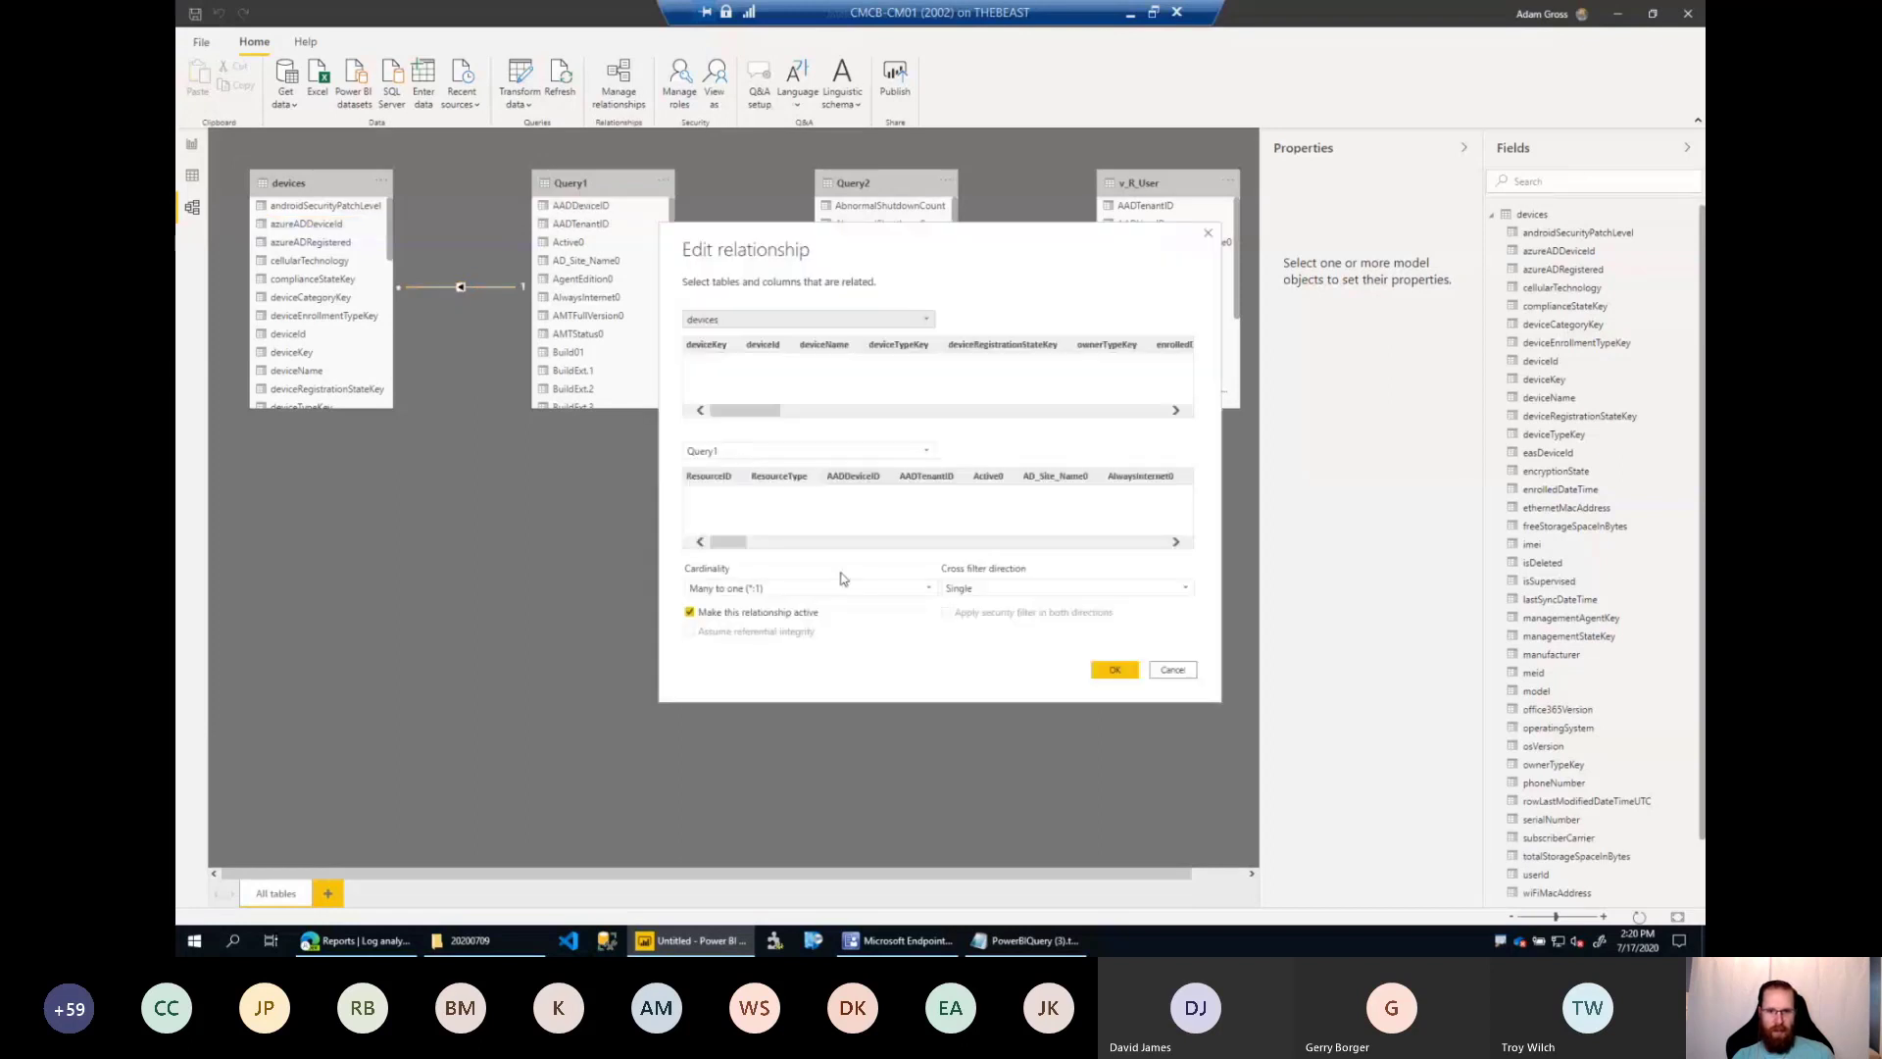
pyautogui.click(994, 591)
pyautogui.click(957, 621)
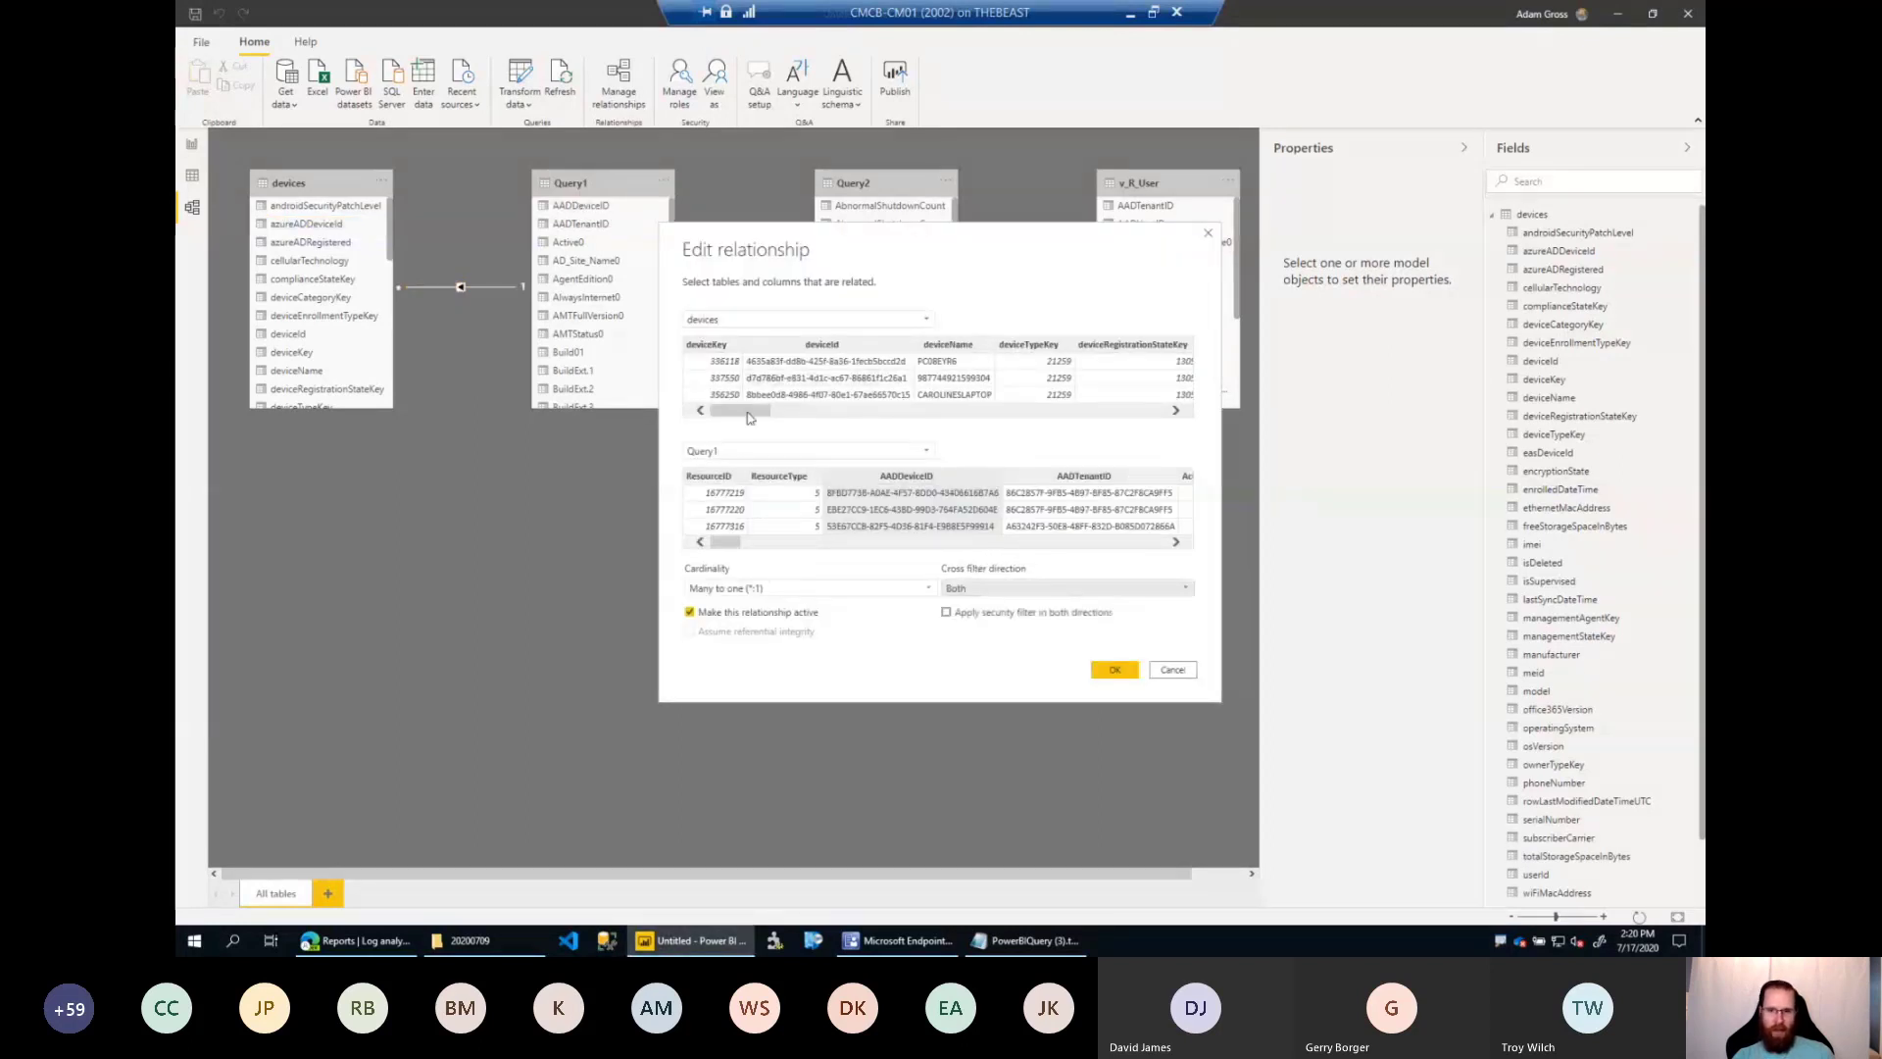
pyautogui.moveTo(750, 415); pyautogui.dragTo(852, 420)
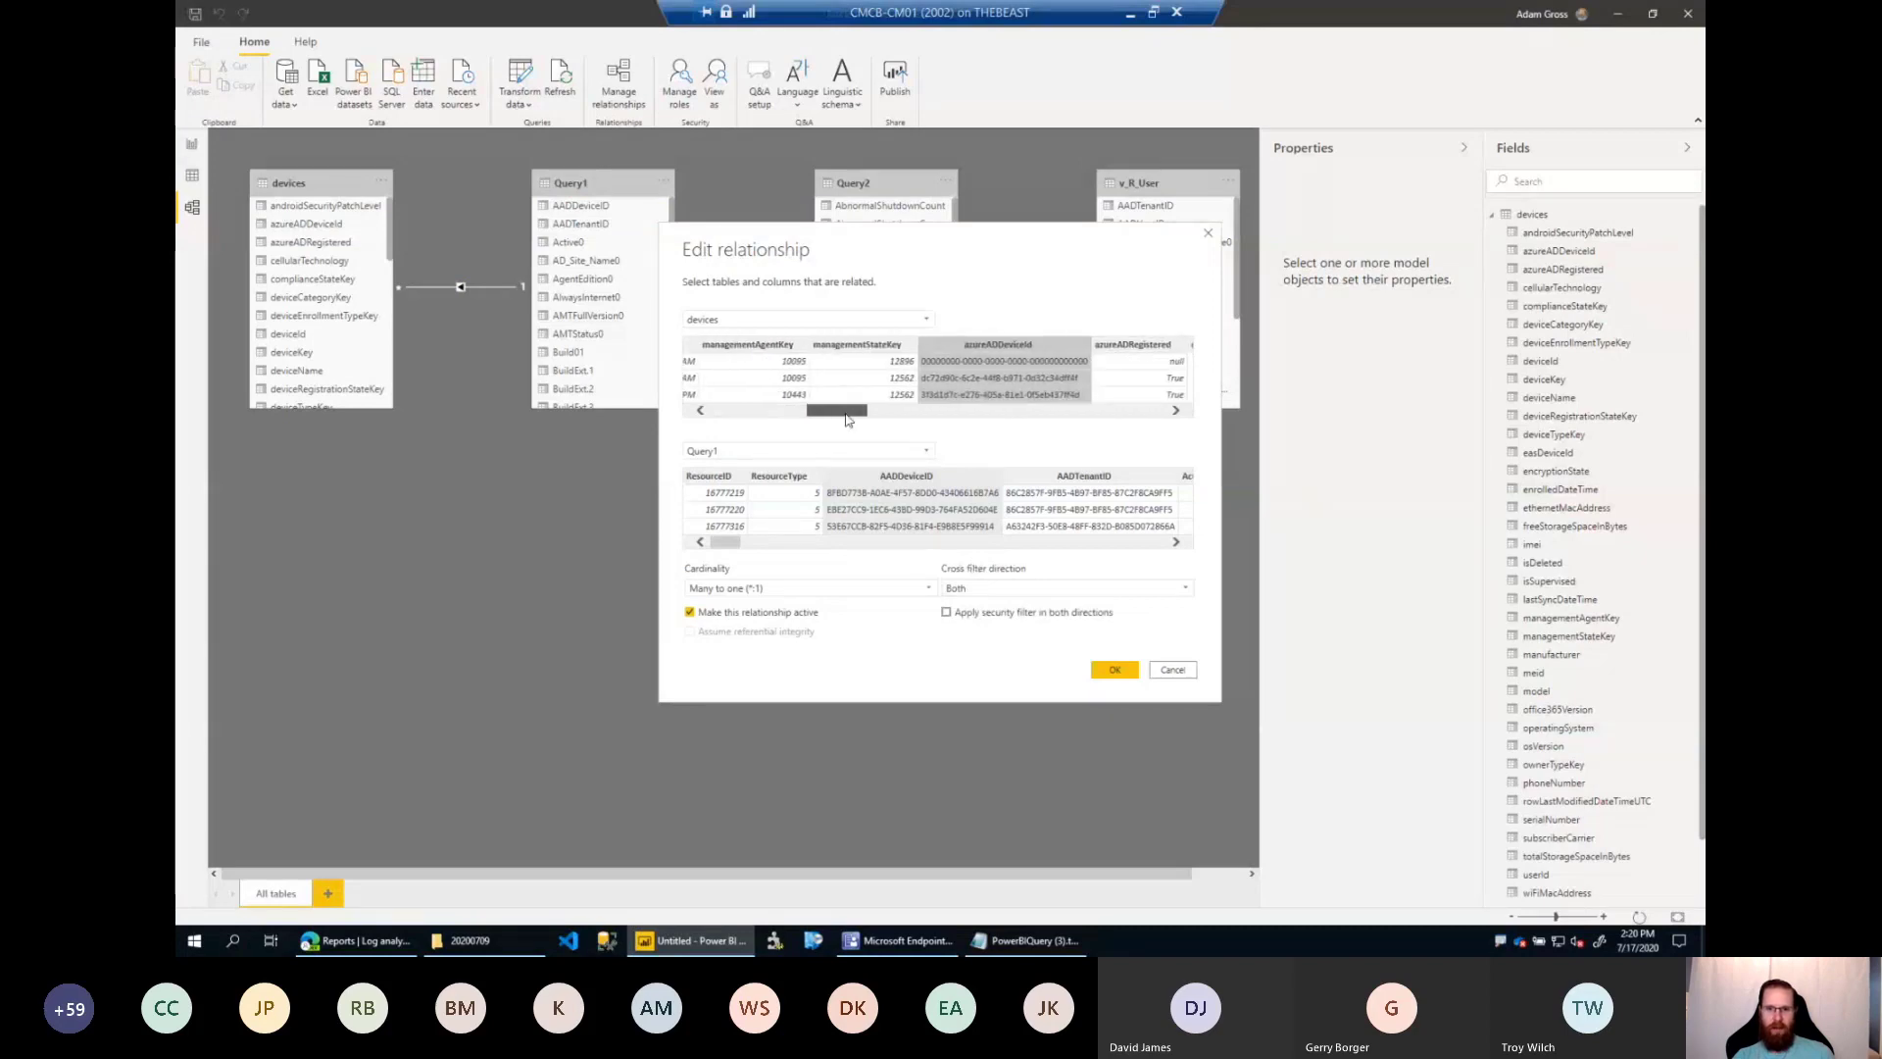
pyautogui.click(1130, 669)
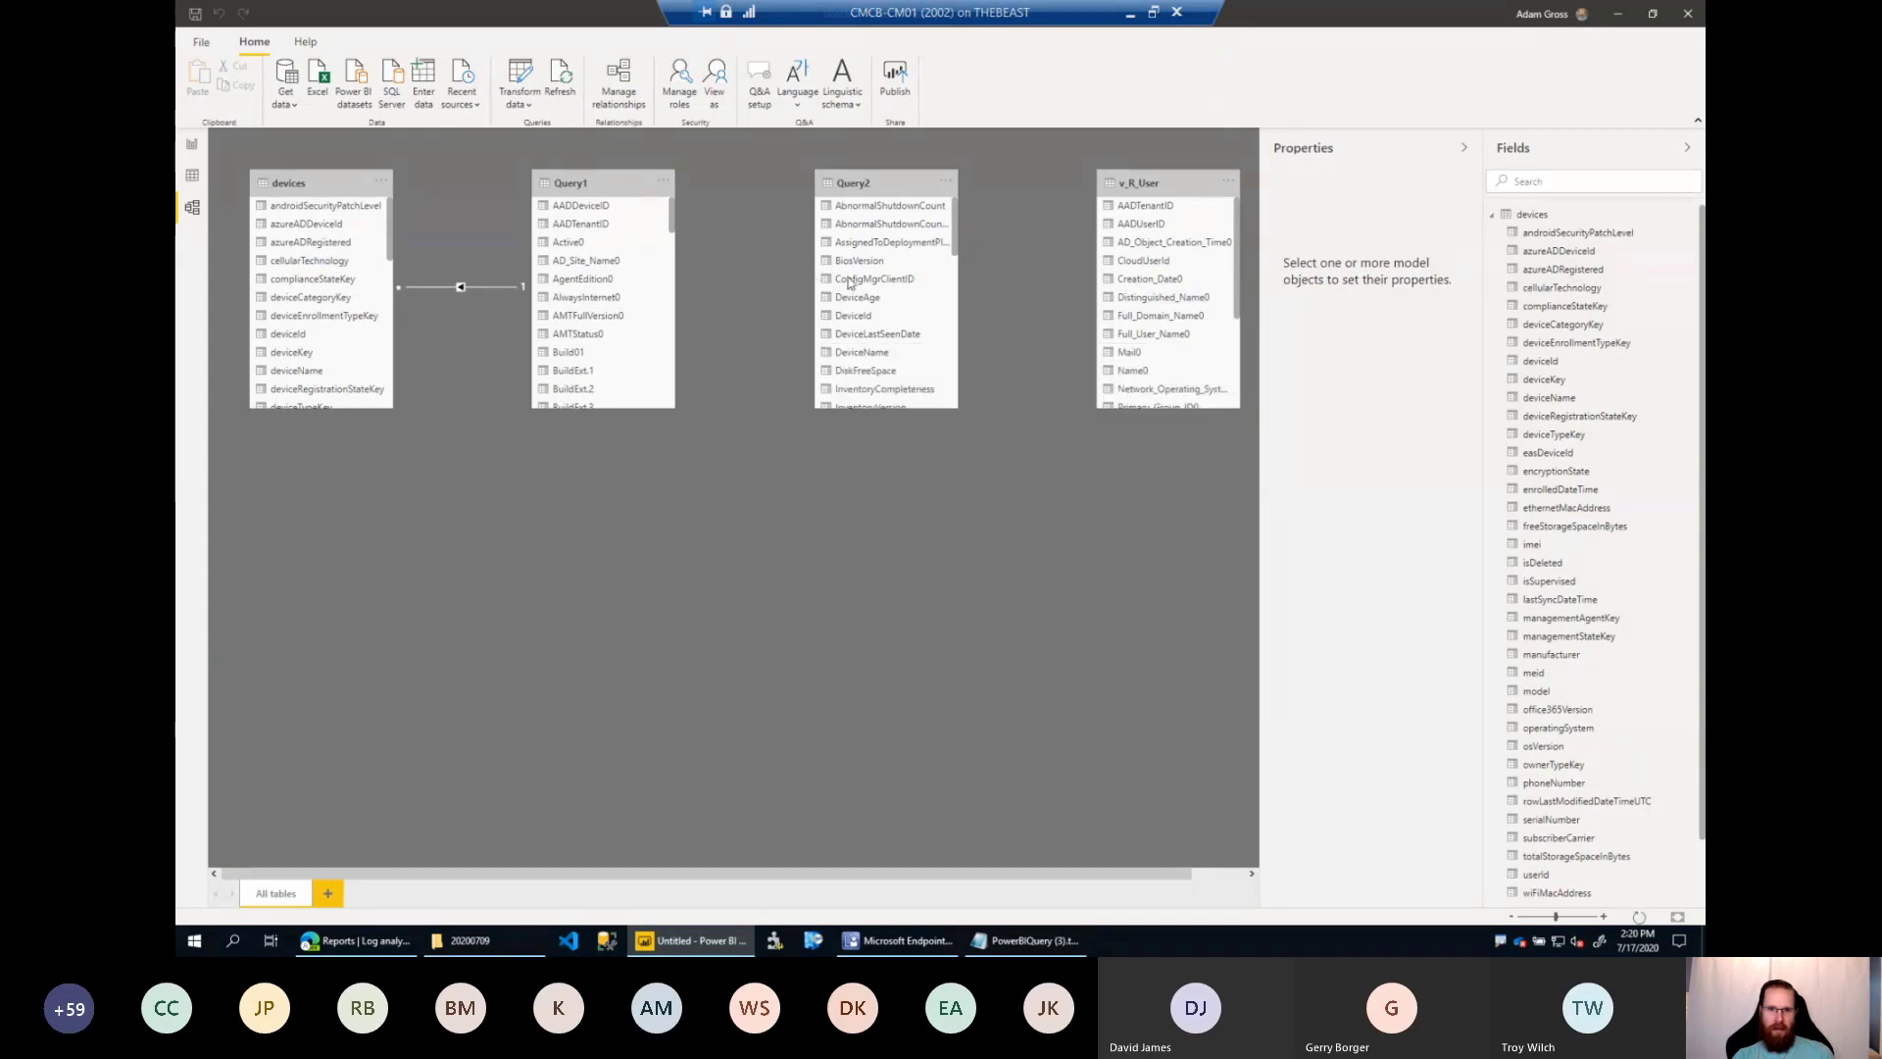
# Create a relationship between ConfigMgrClientID in Query2 and SMS_Unique_Identifier0 in Query1.
pyautogui.click(886, 286)
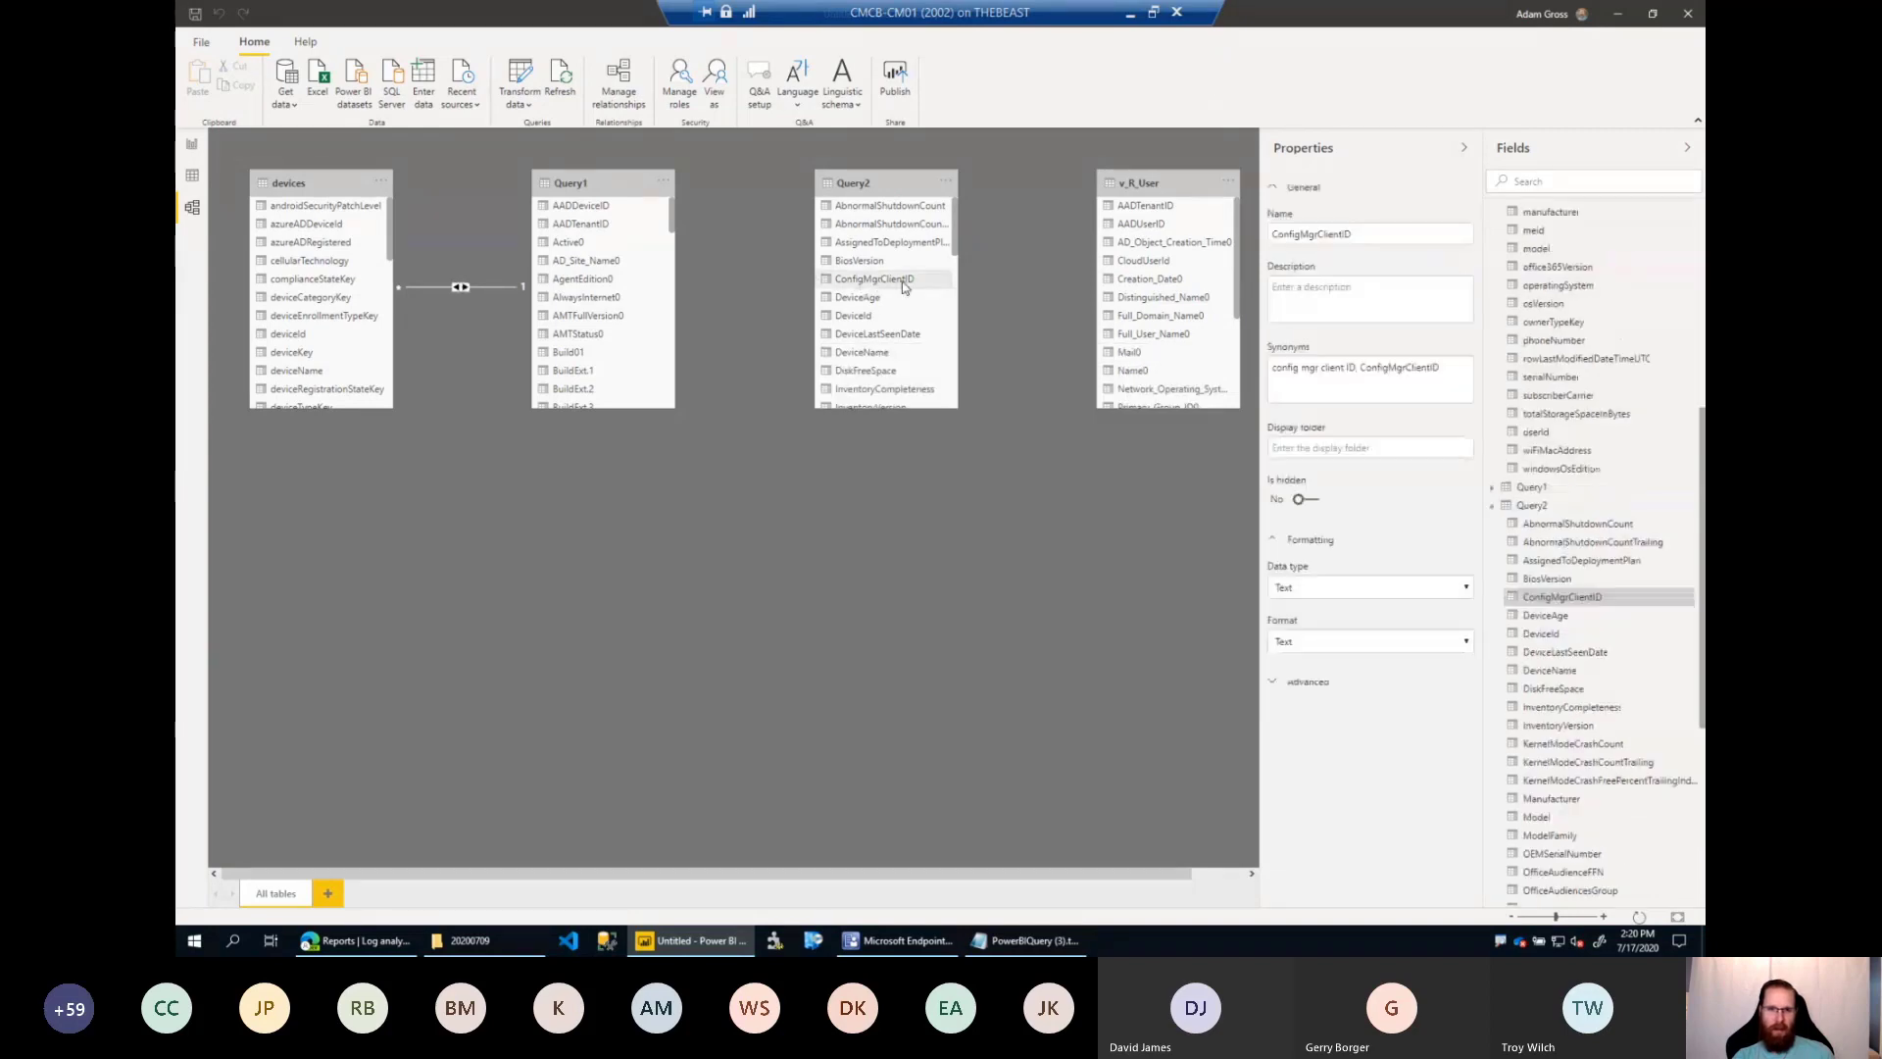
pyautogui.moveTo(672, 215); pyautogui.dragTo(681, 365)
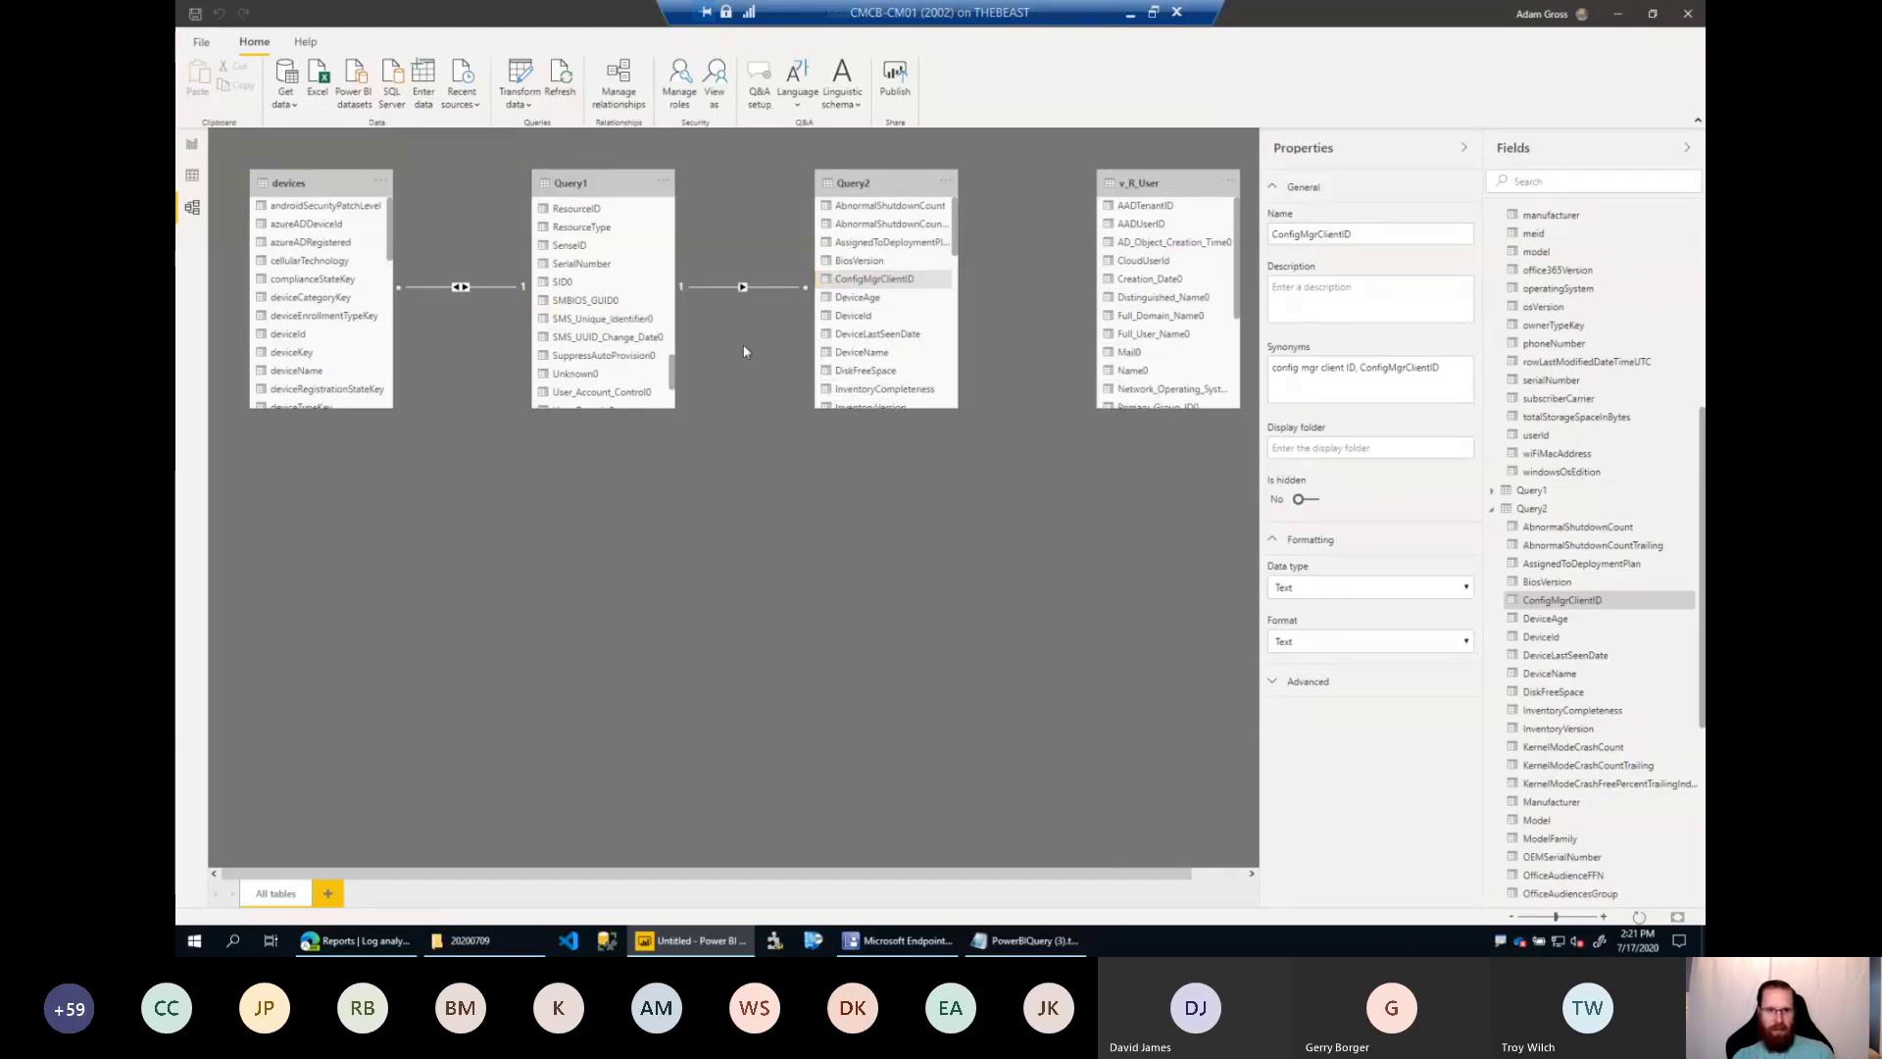
# Set the cross filter direction of the Query2–Query1 relationship to Both.
pyautogui.doubleClick(784, 287)
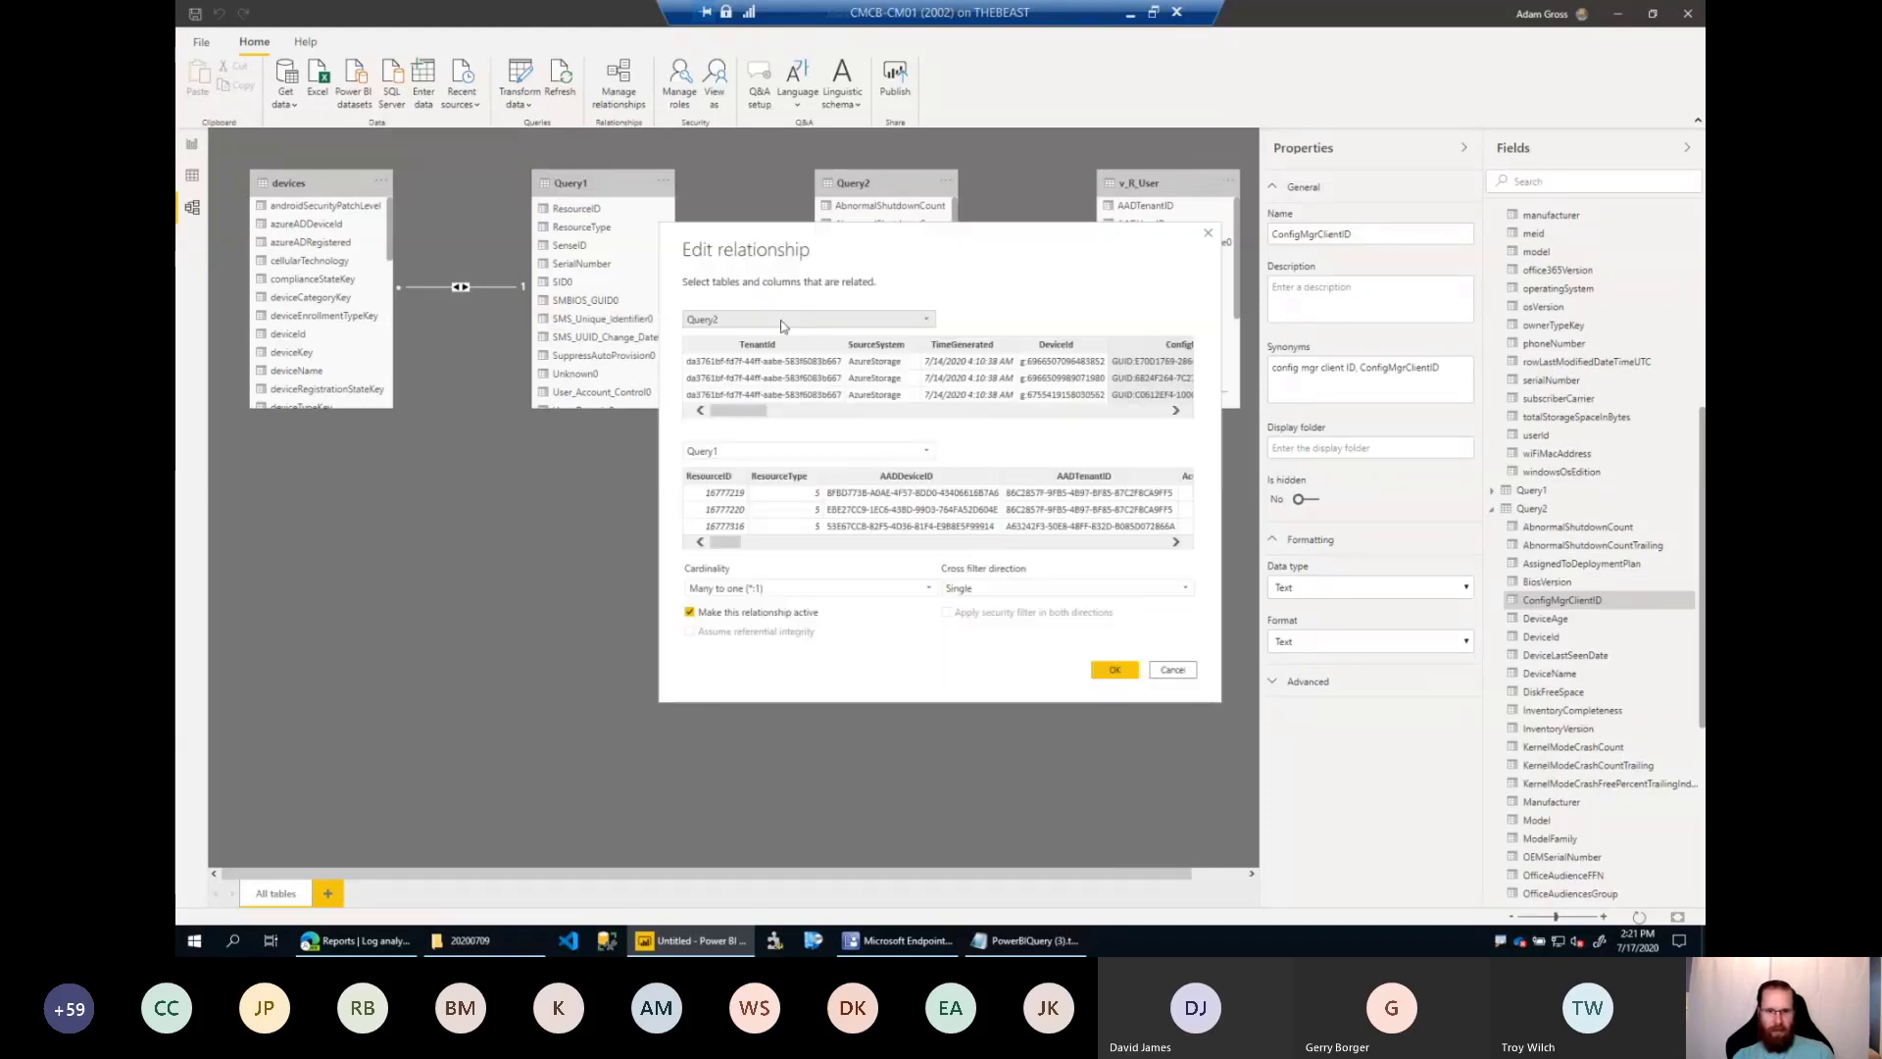
pyautogui.click(1041, 585)
pyautogui.click(970, 626)
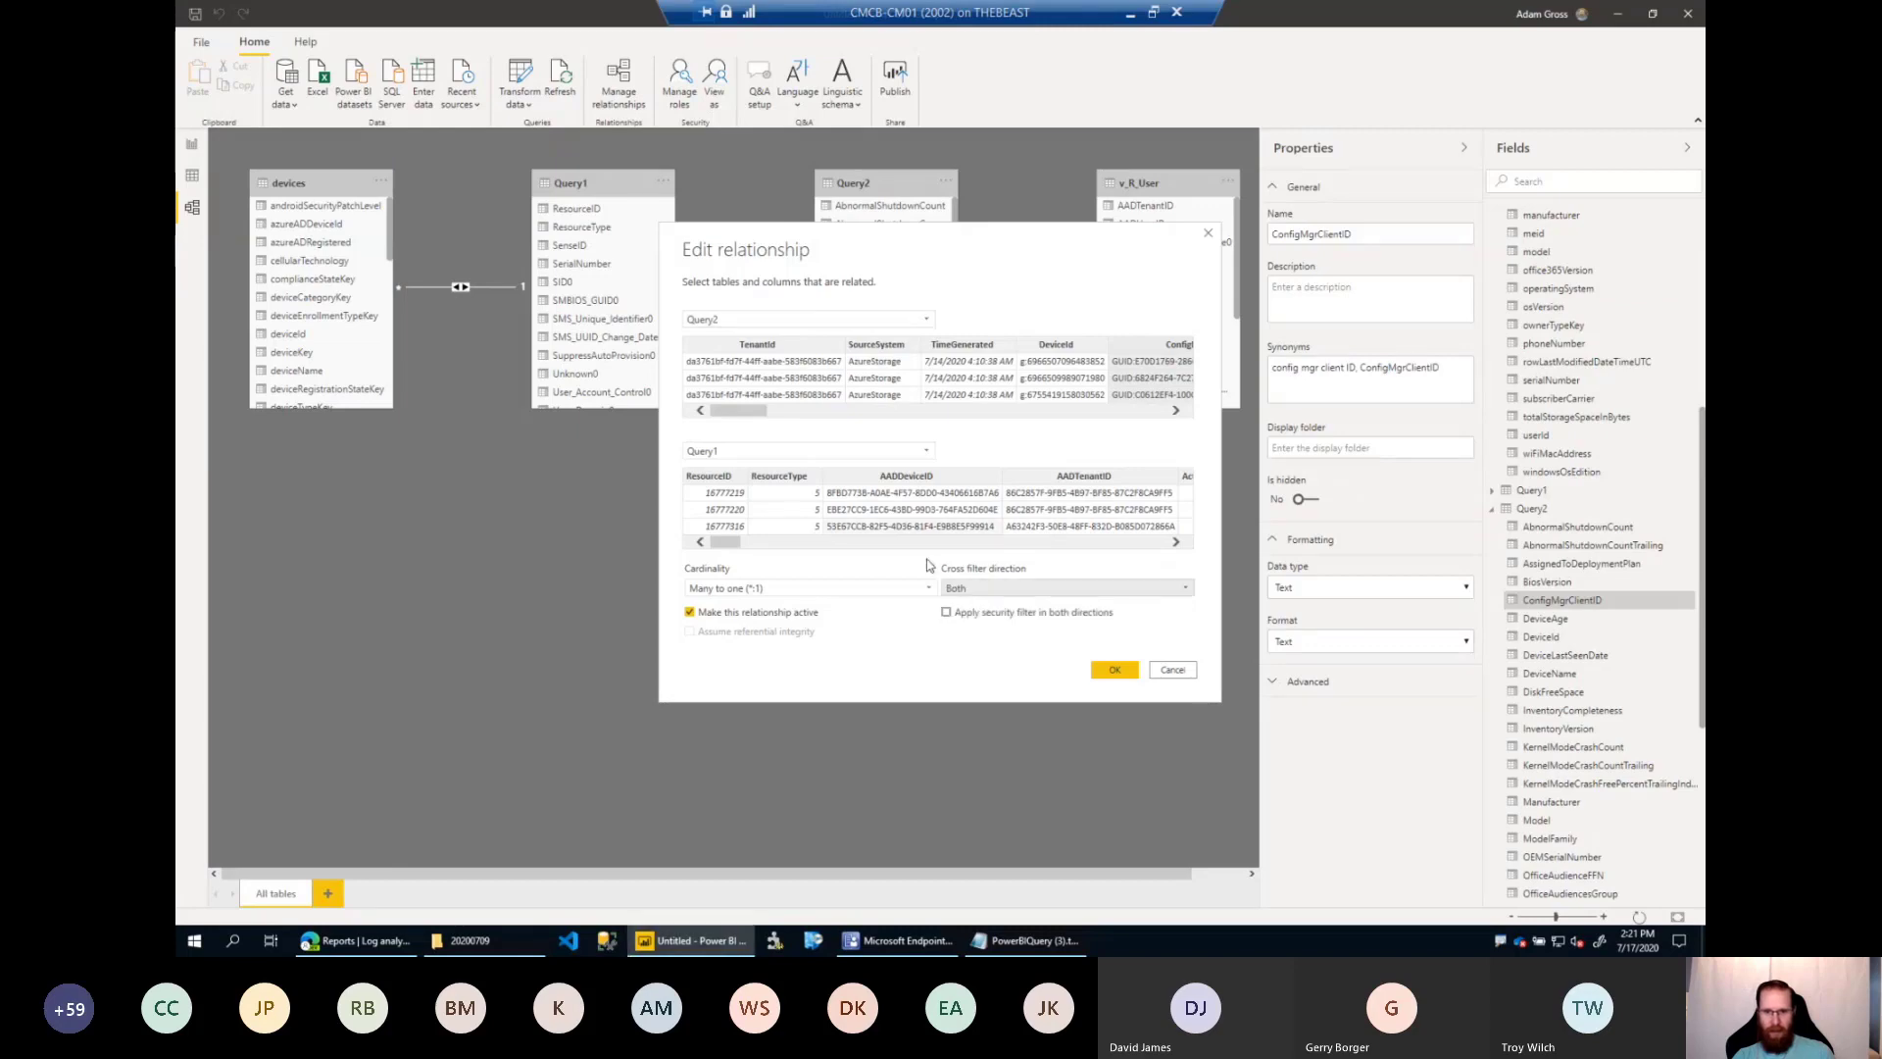
pyautogui.click(1114, 670)
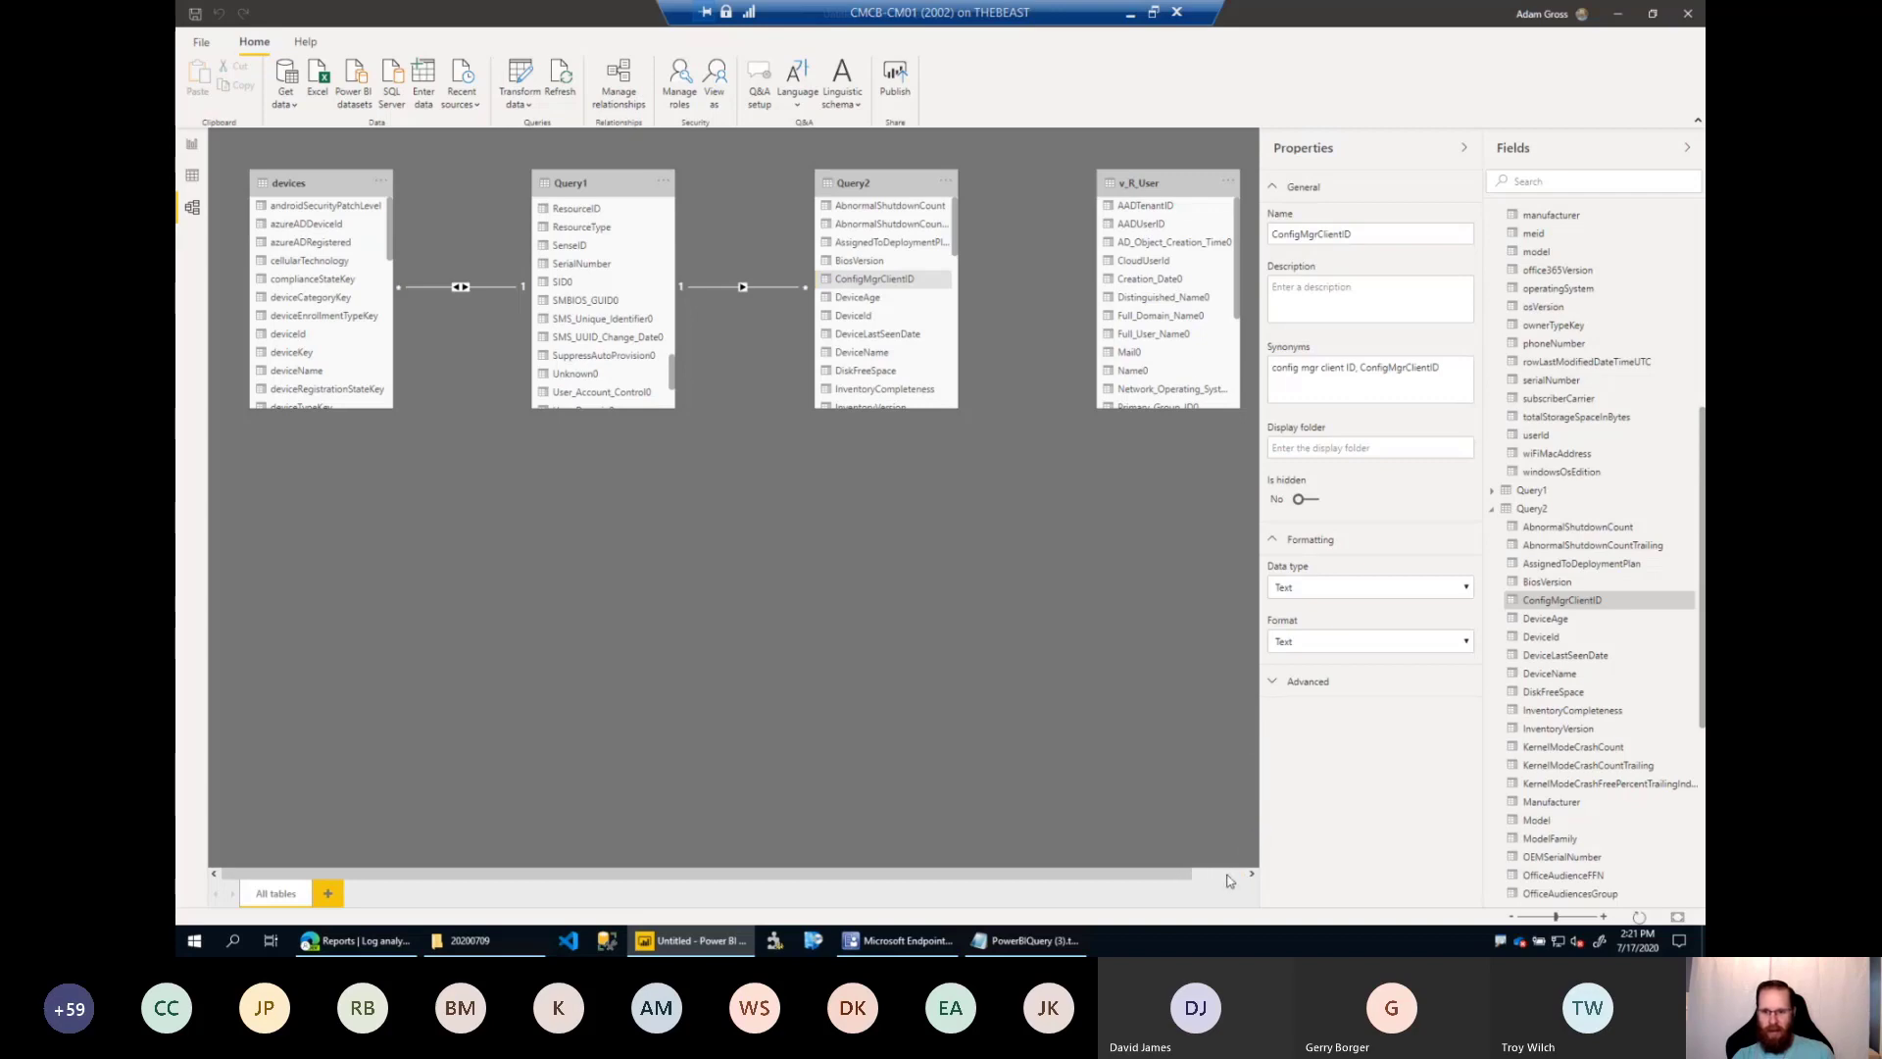
pyautogui.moveTo(1226, 875); pyautogui.dragTo(1241, 875)
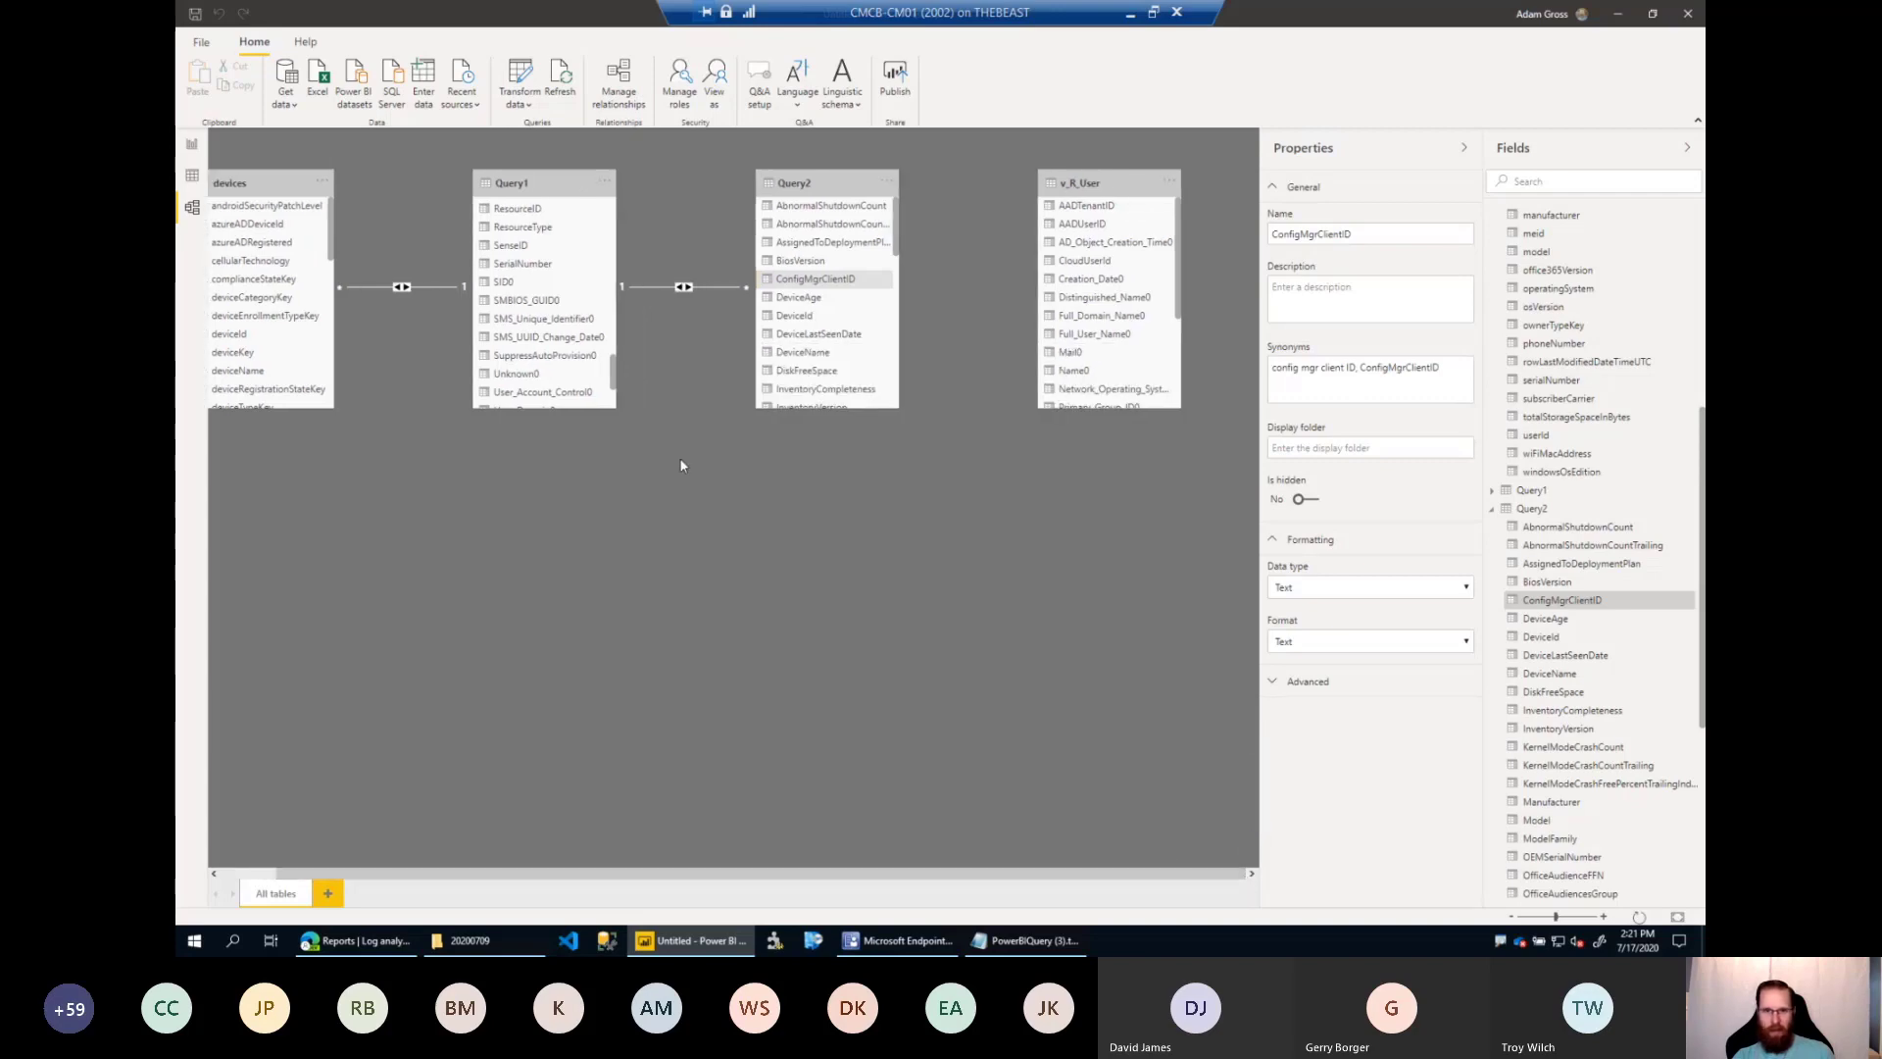
# Open the blank report page and expand and widen the Fields list, looking through the Query1 and Query2 fields.
pyautogui.click(194, 149)
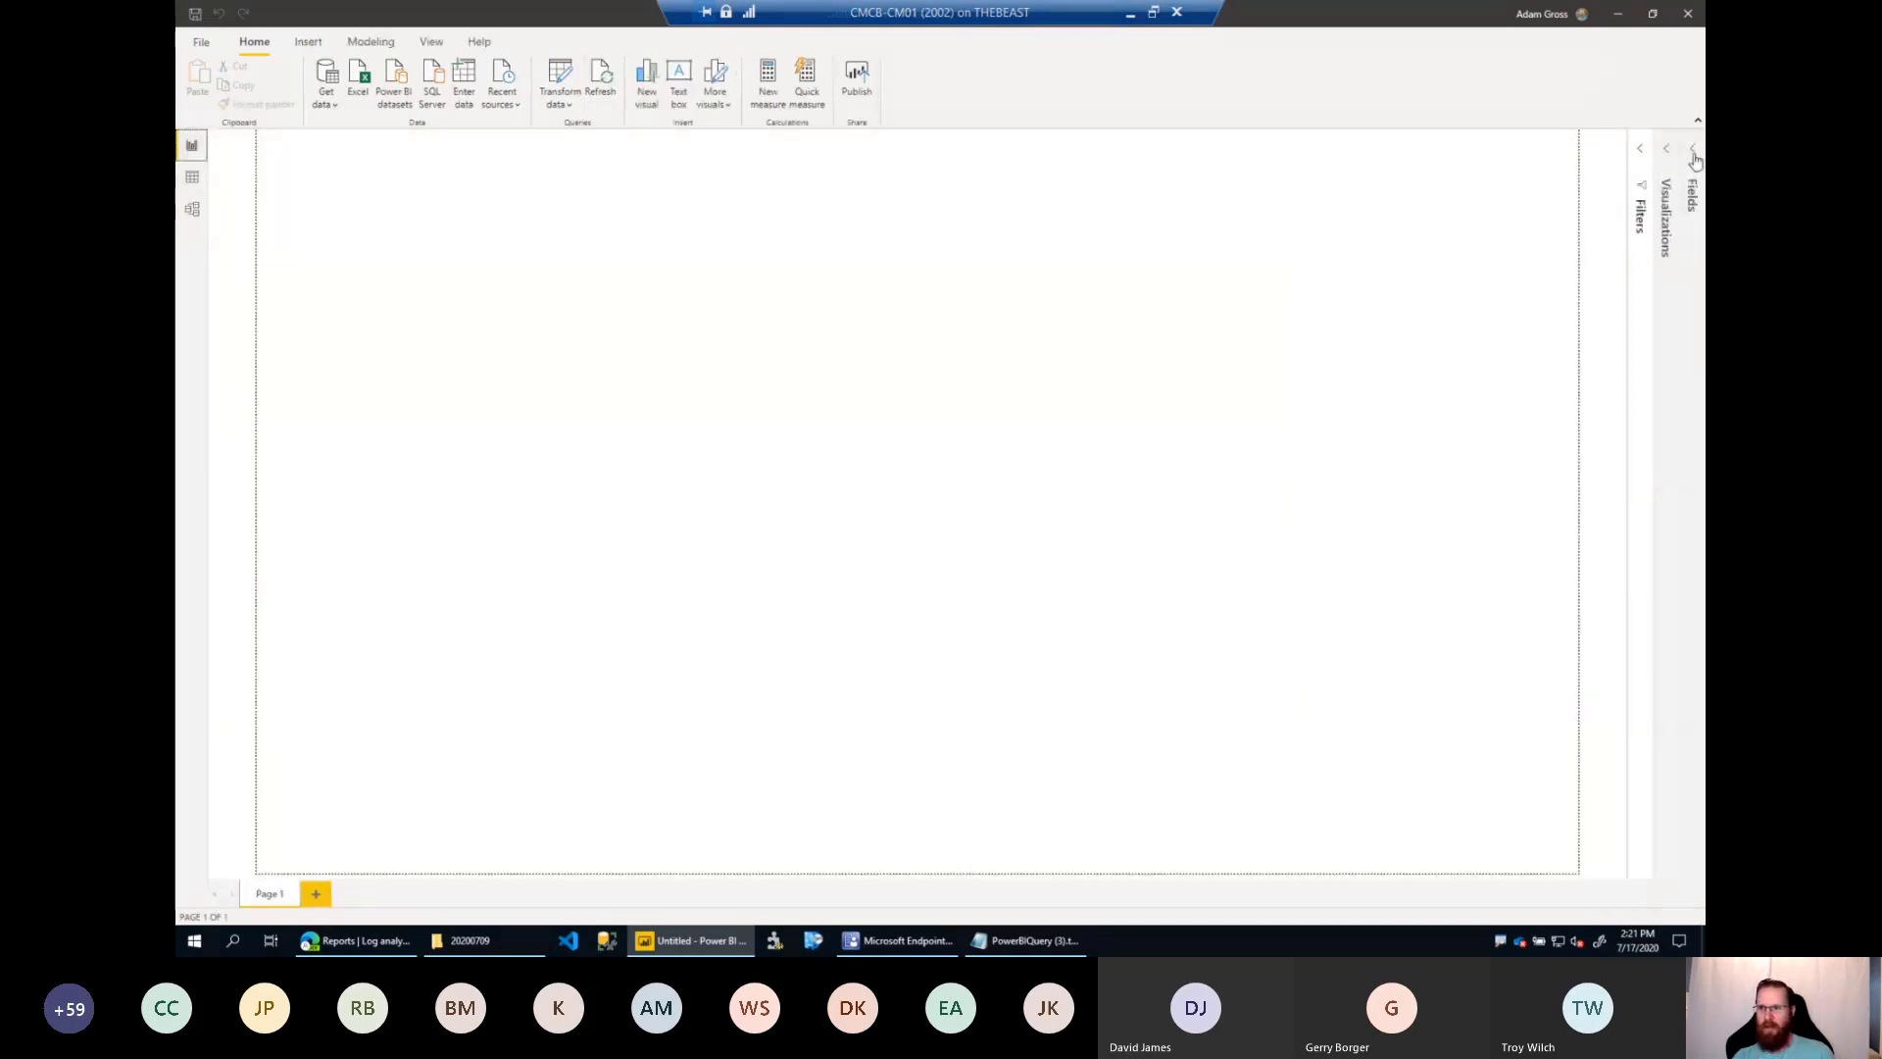
pyautogui.click(1695, 156)
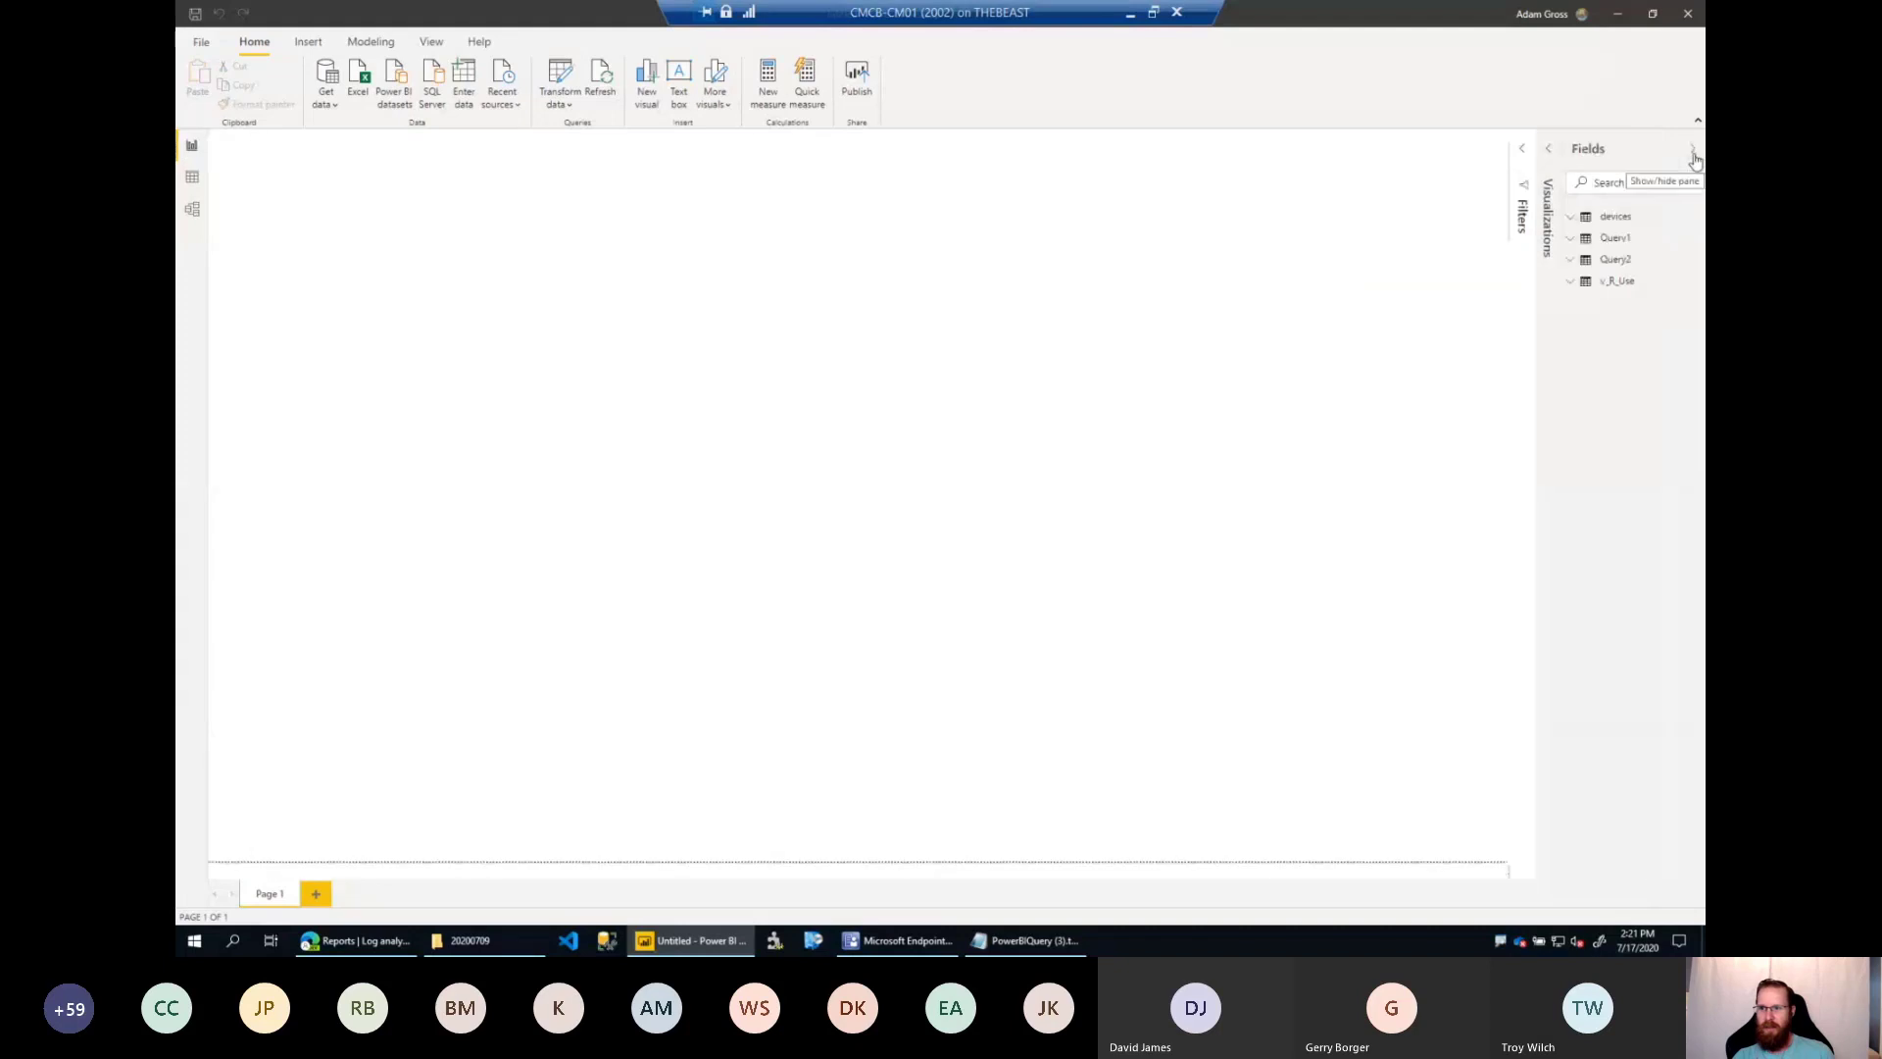
pyautogui.click(1579, 243)
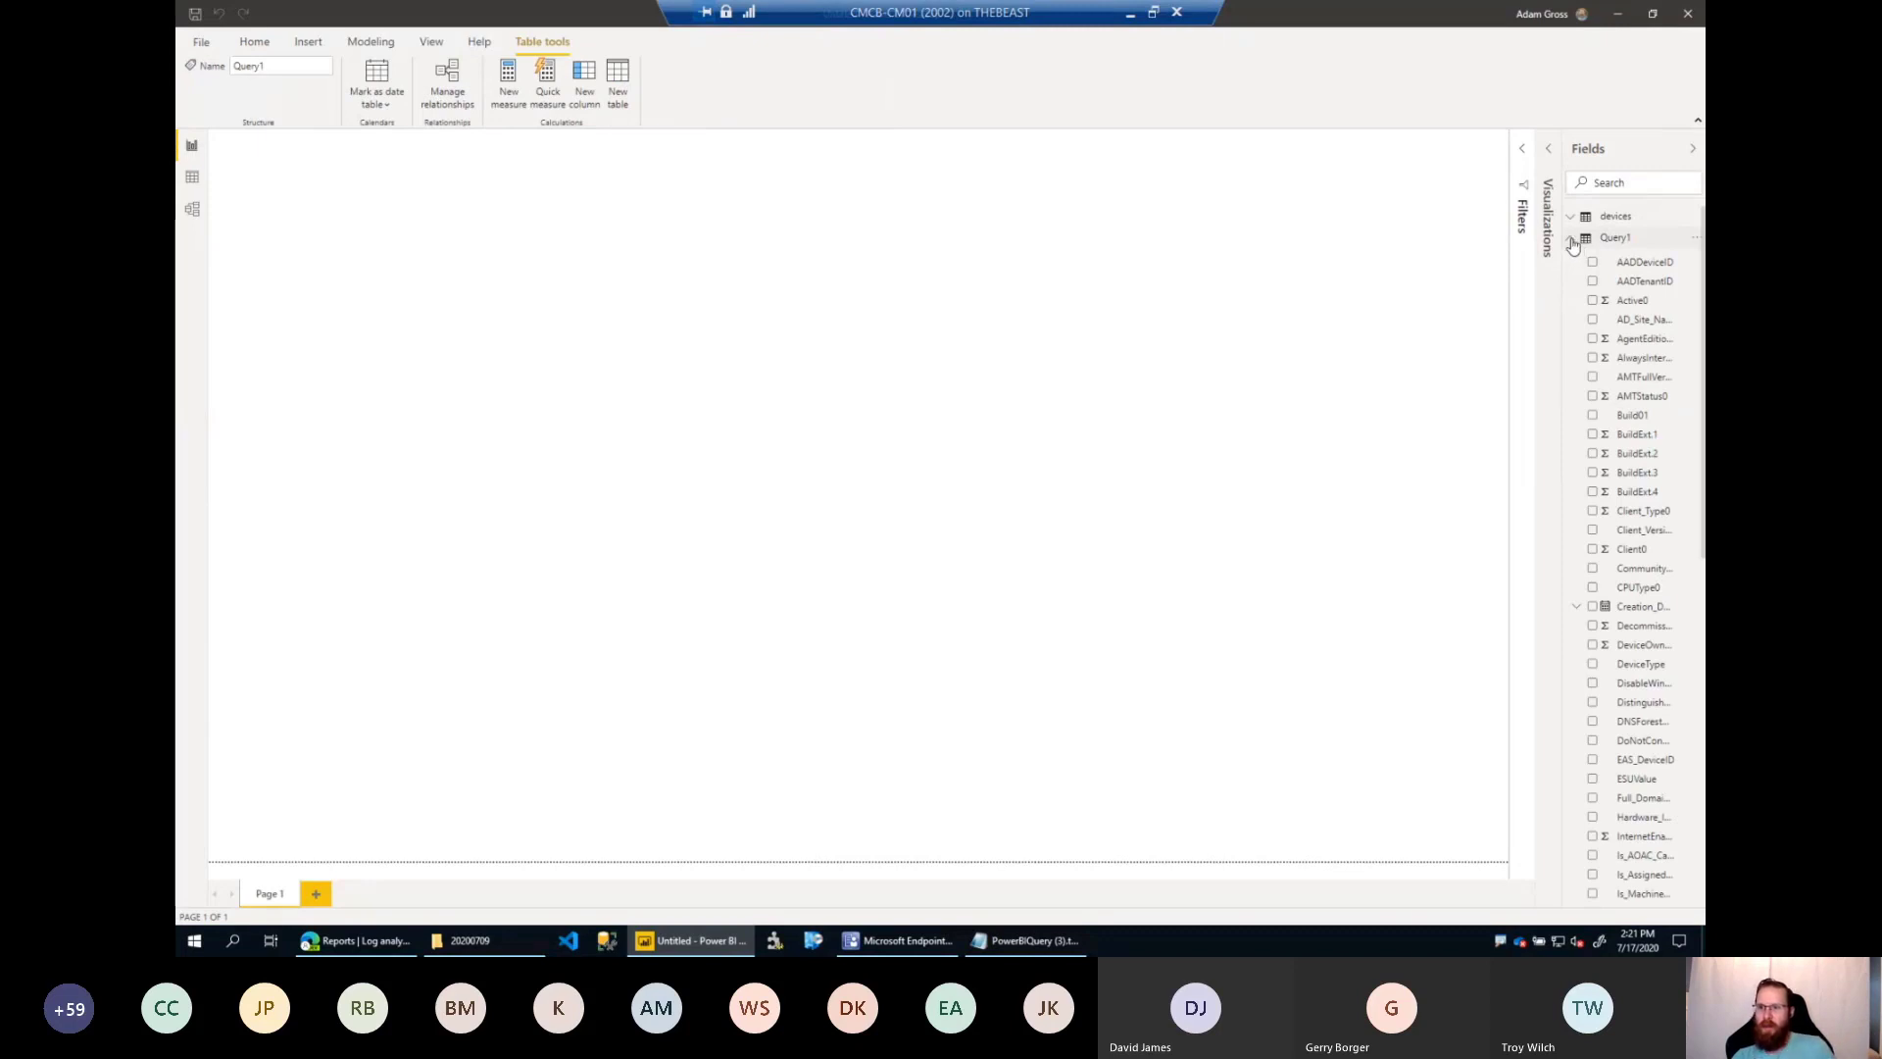
pyautogui.click(1573, 240)
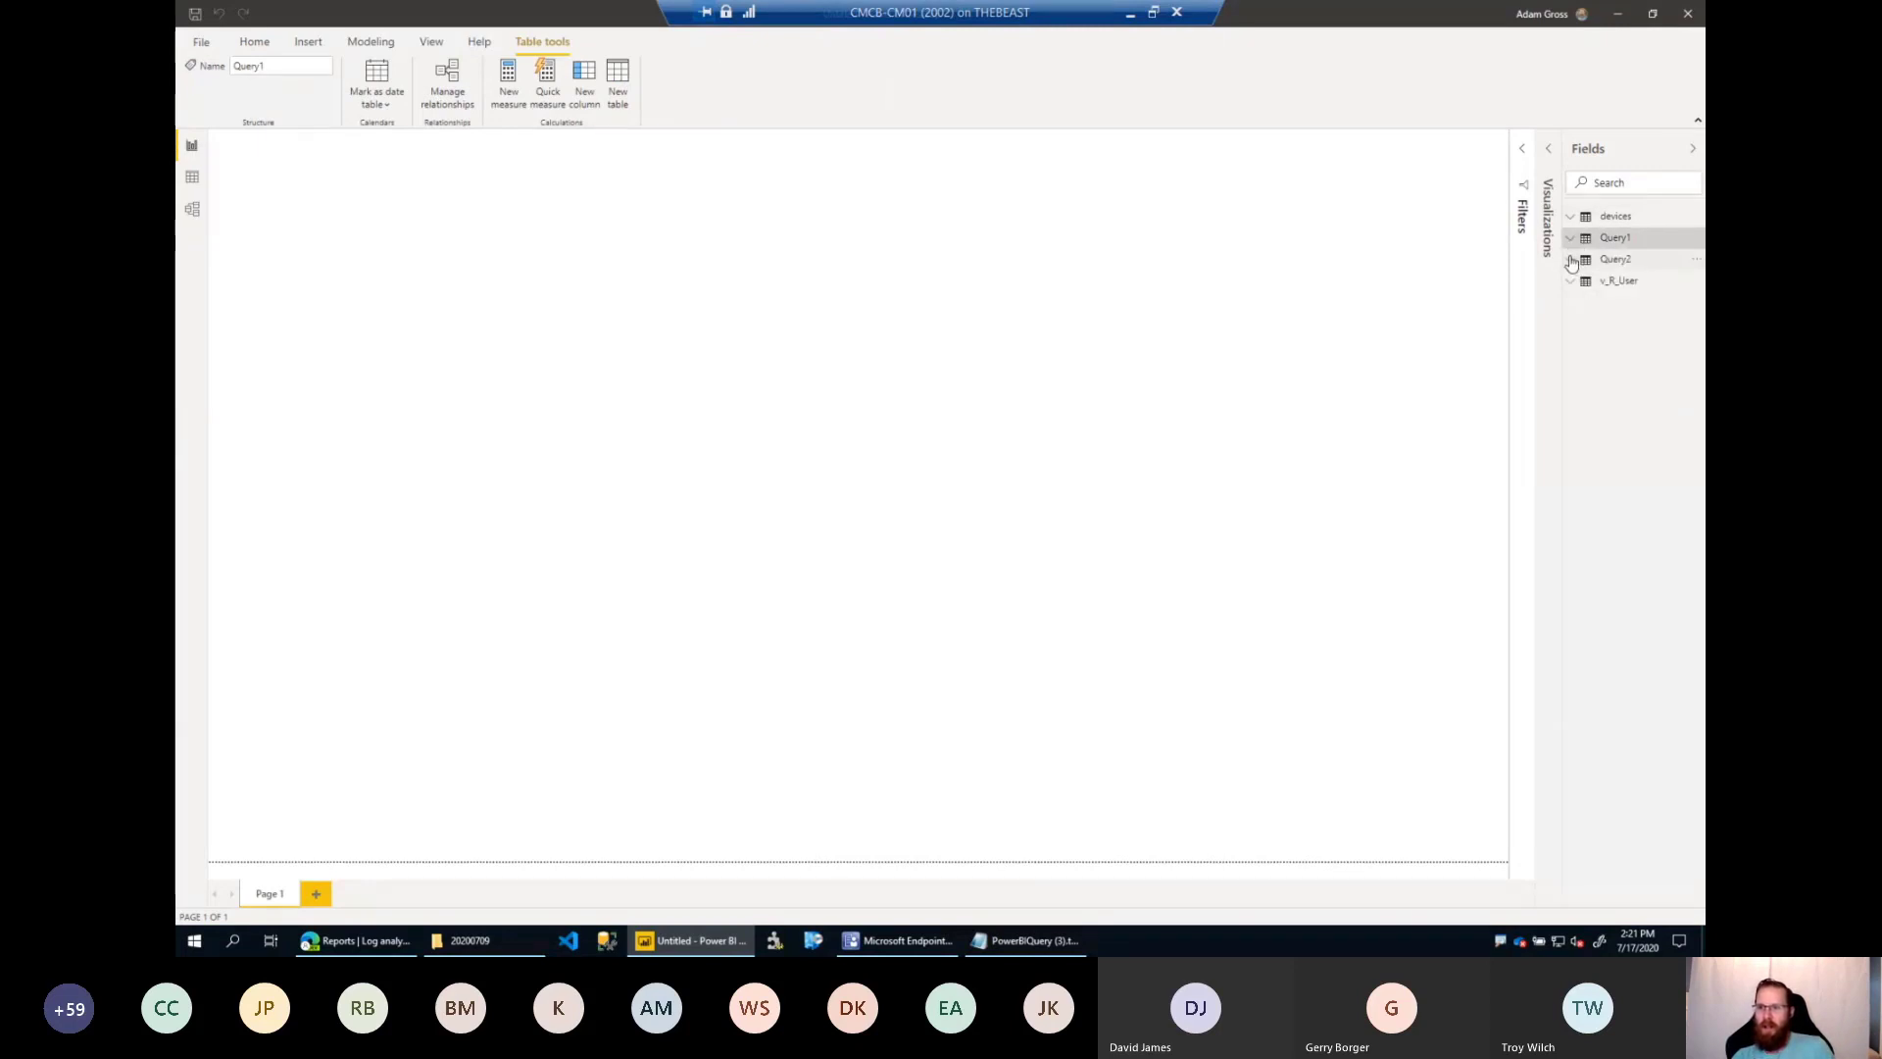
pyautogui.click(1571, 260)
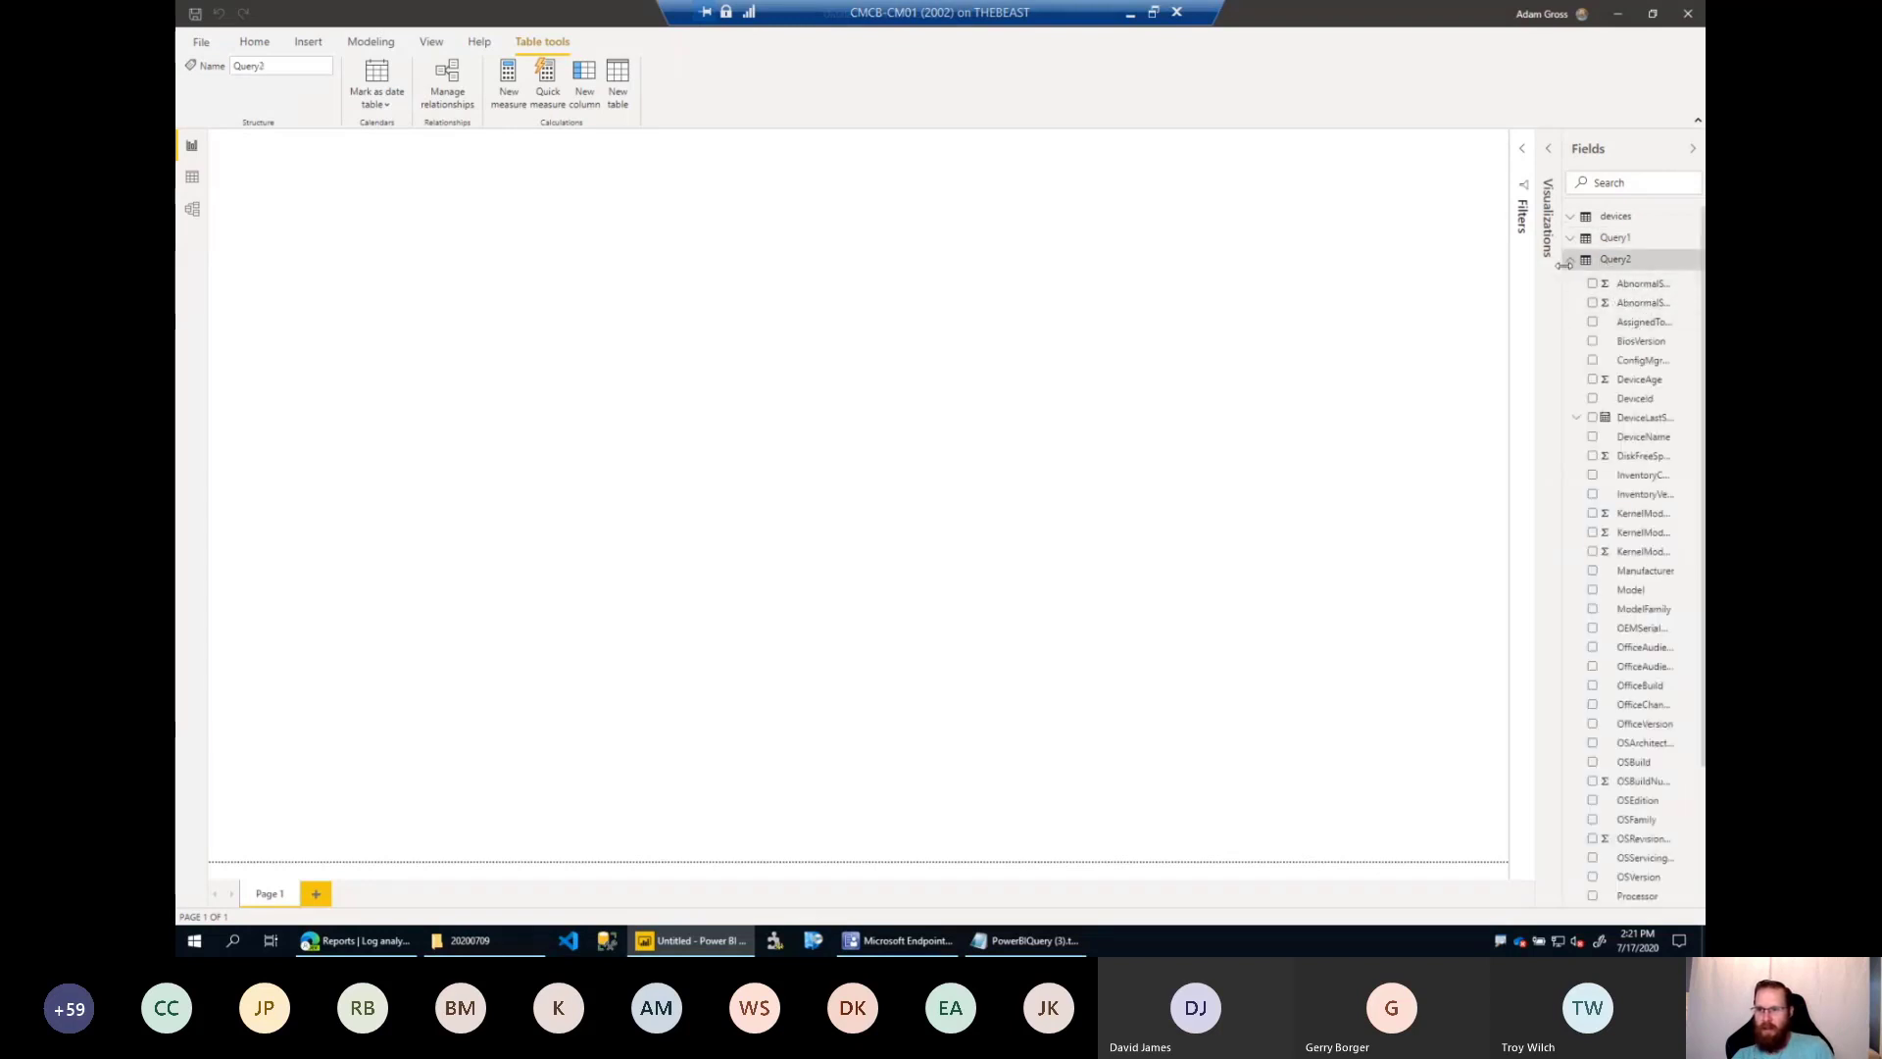
pyautogui.moveTo(1564, 264); pyautogui.dragTo(1431, 284)
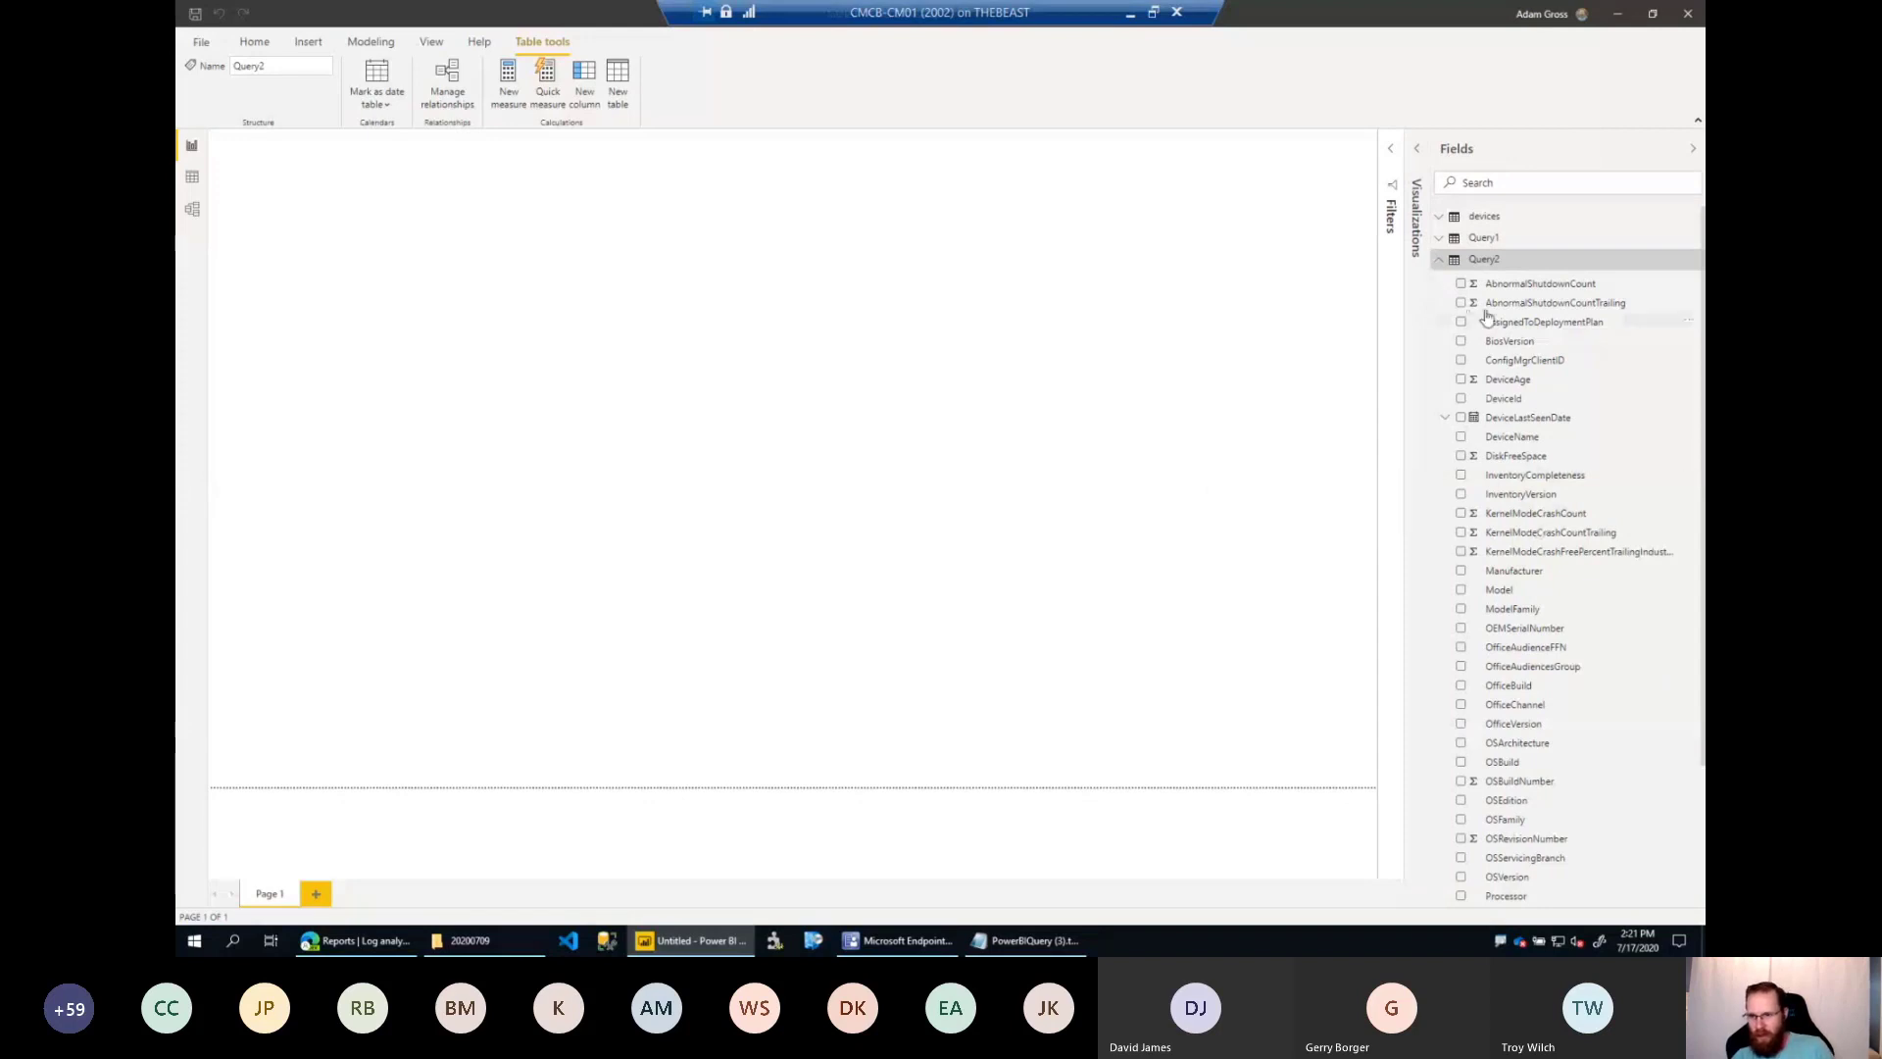
pyautogui.click(1437, 260)
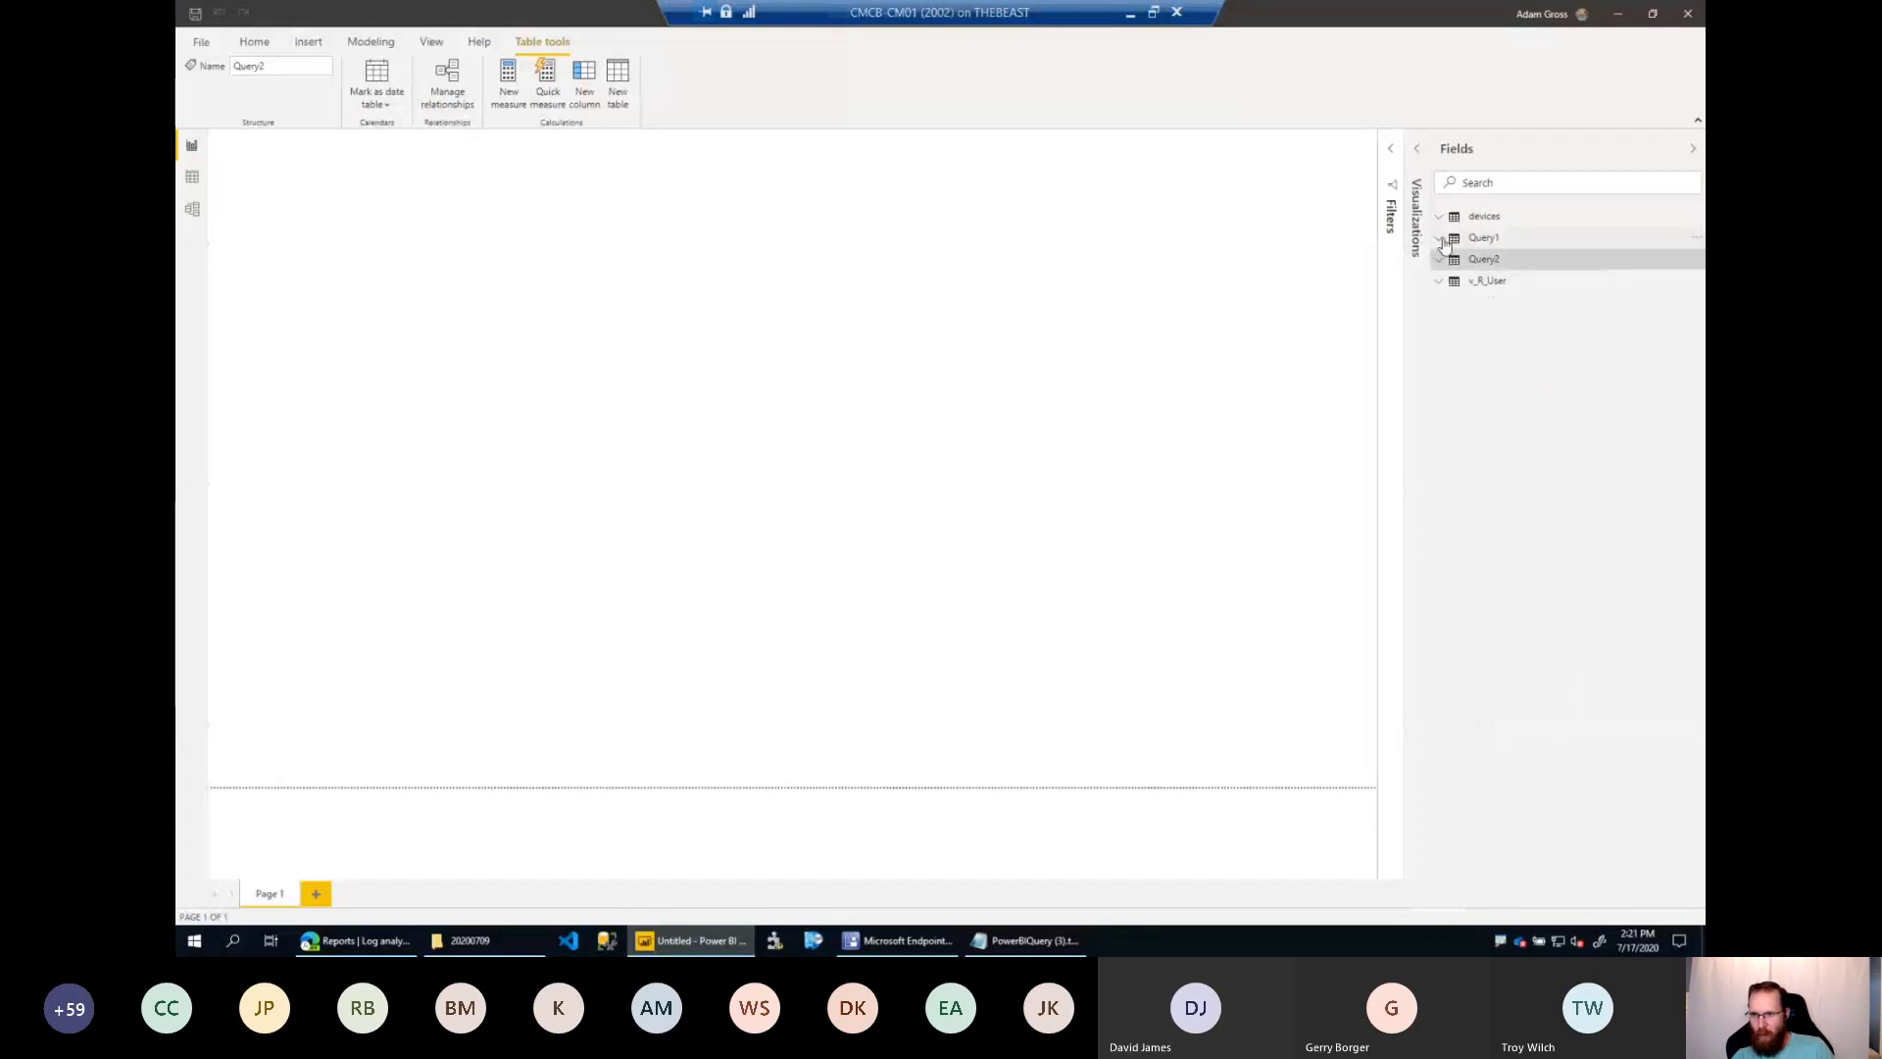
# Create a table visual on the report page from the Name0 field of Query1.
pyautogui.click(1505, 242)
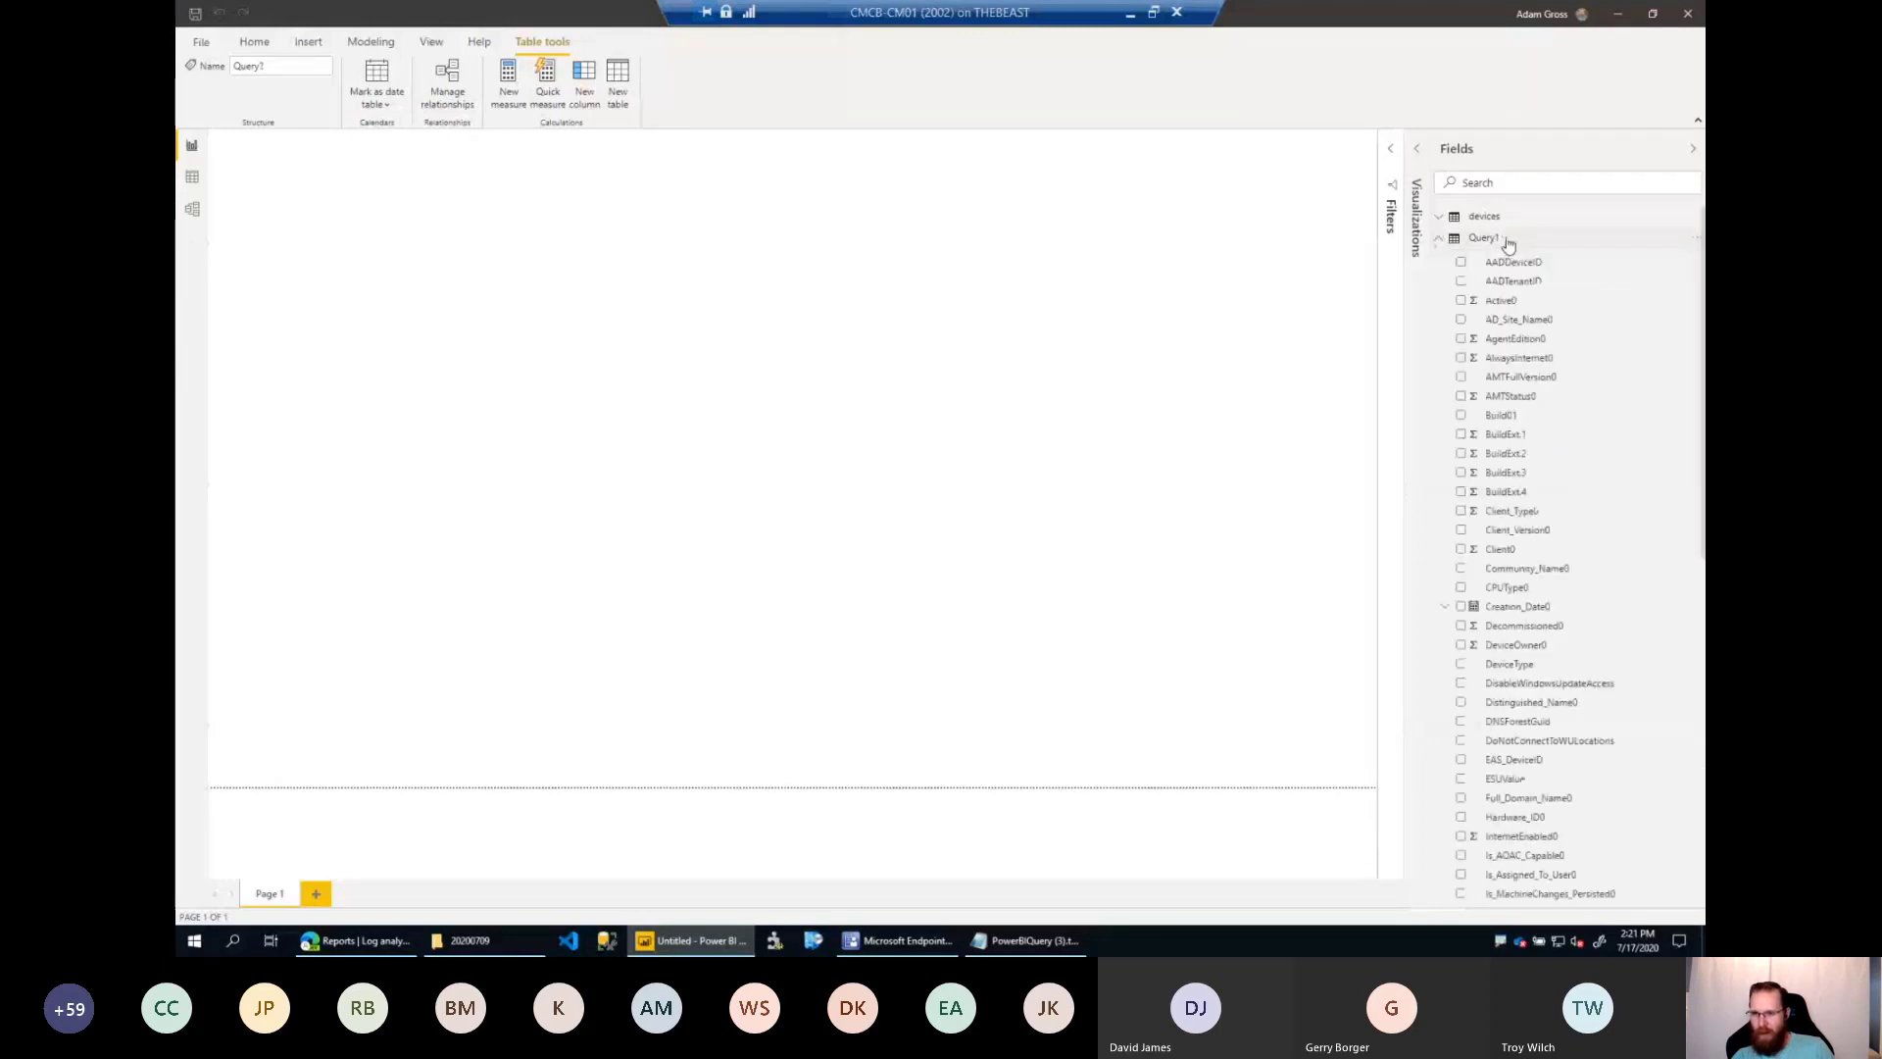
pyautogui.click(1507, 244)
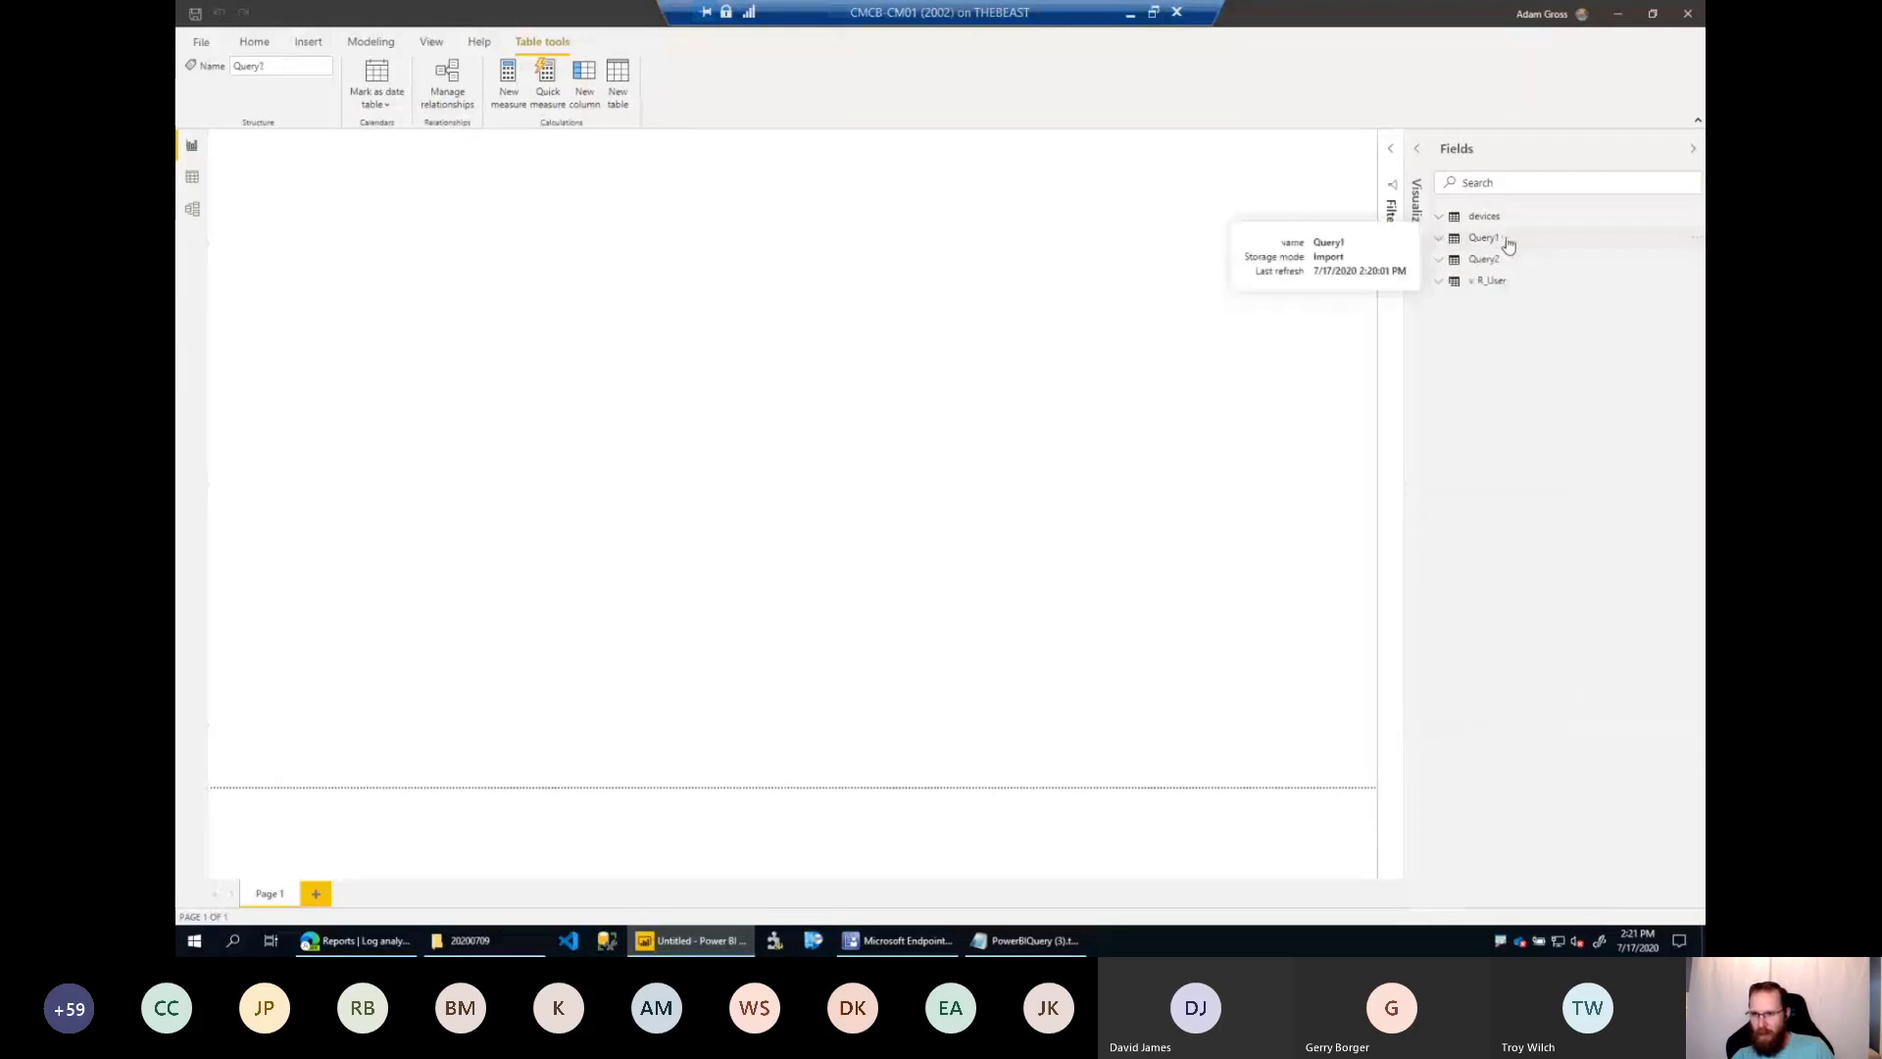
pyautogui.click(1439, 245)
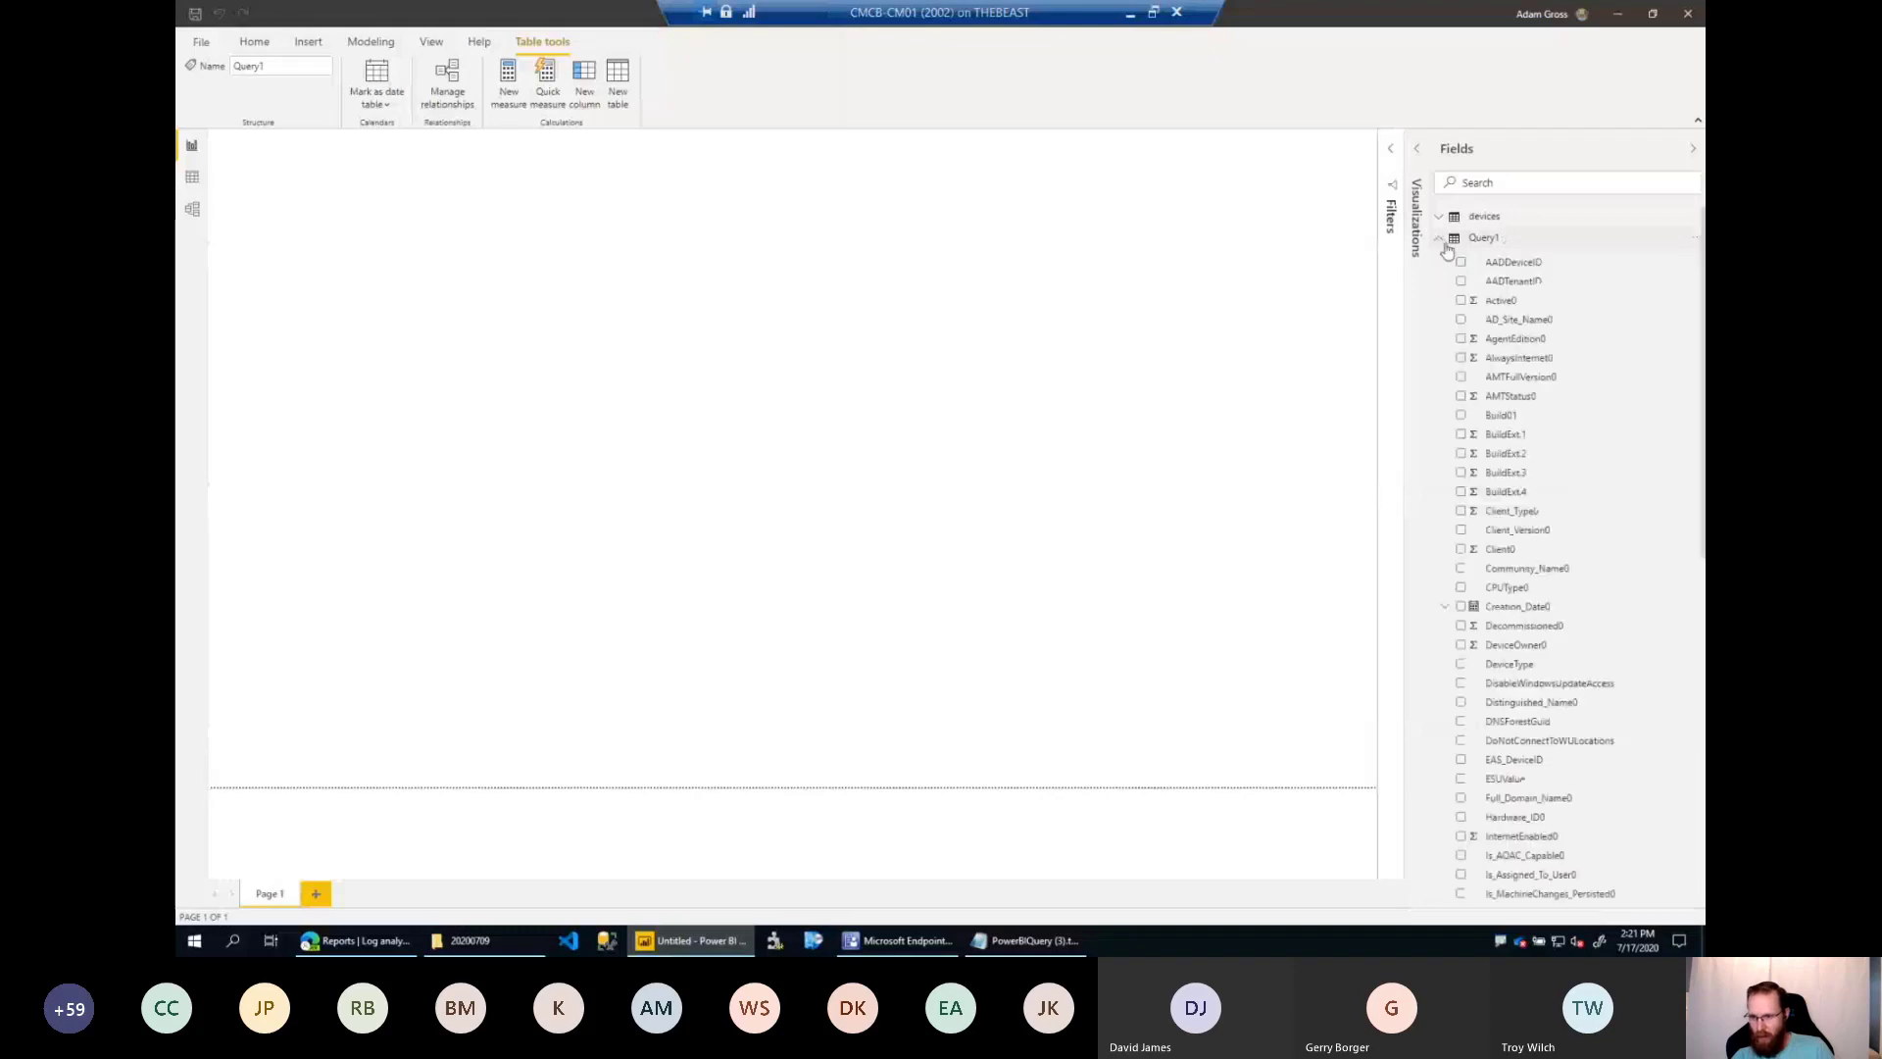
pyautogui.scroll(-3, 1525, 562)
pyautogui.scroll(-2, 1530, 558)
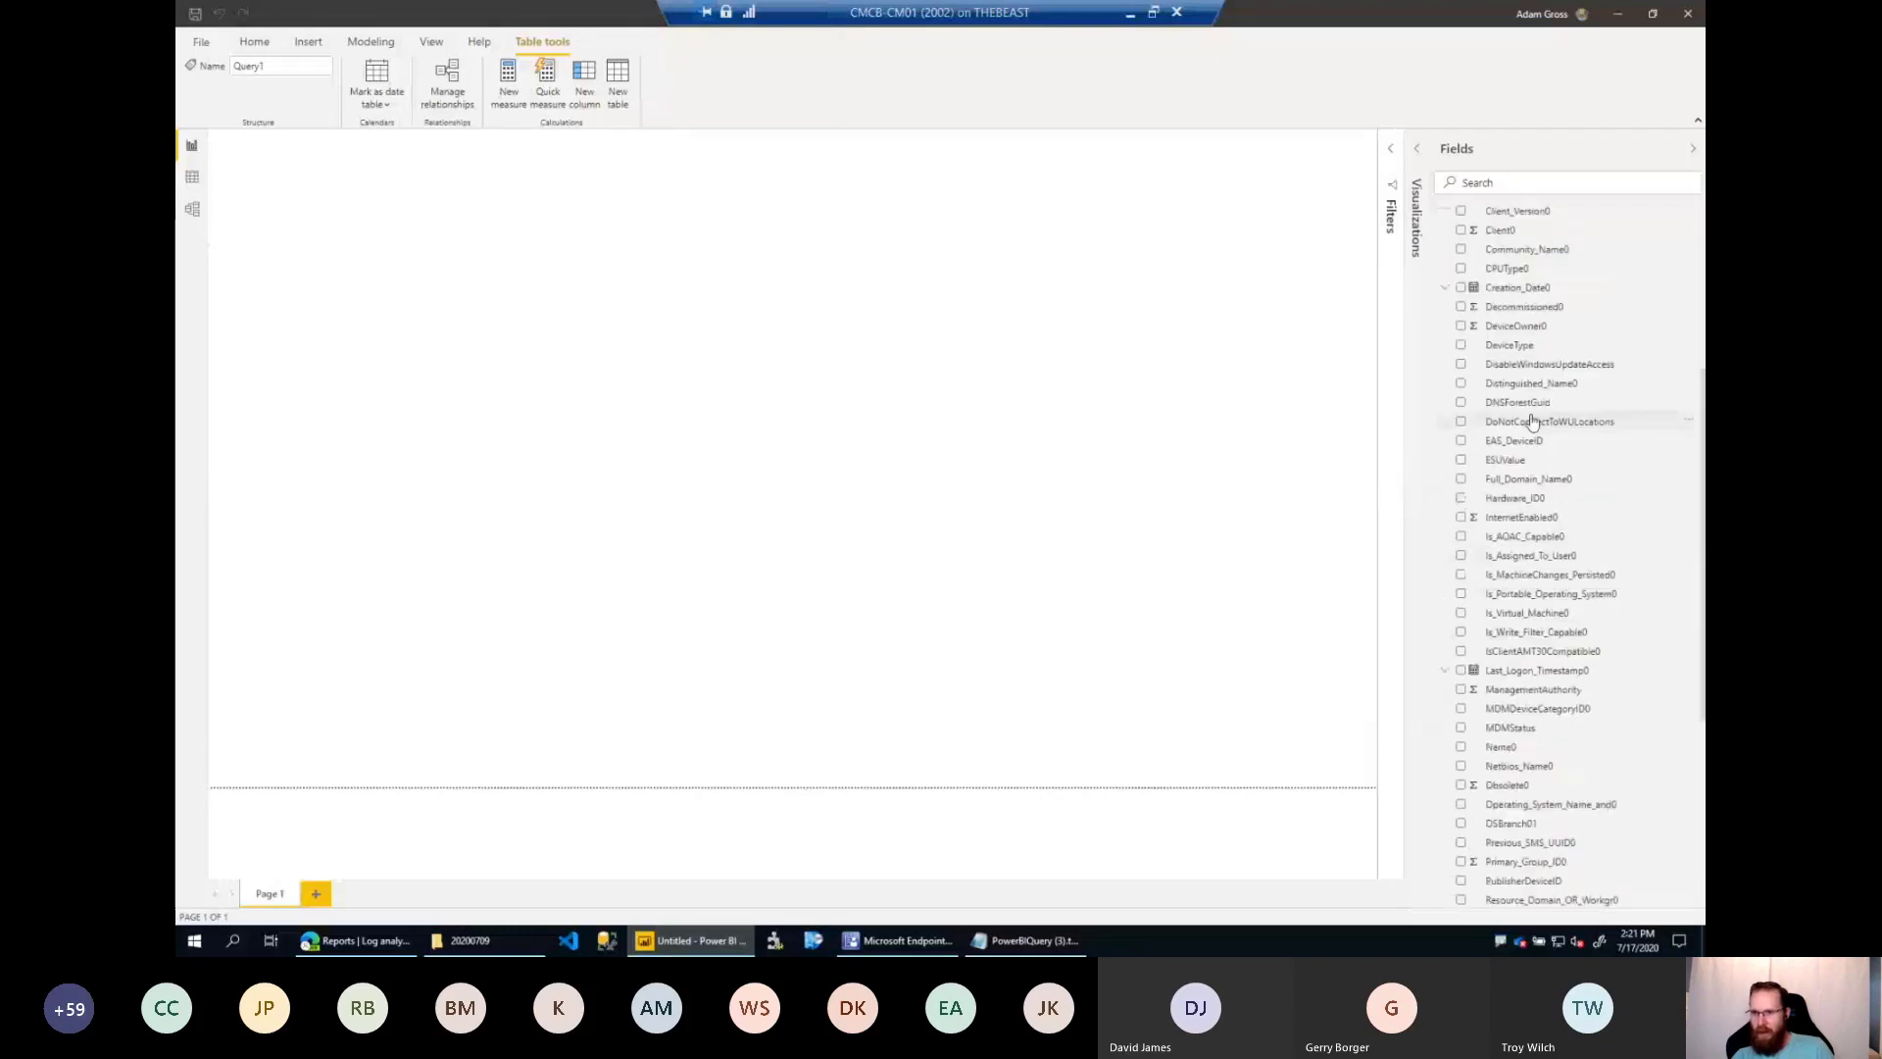
pyautogui.moveTo(1517, 593); pyautogui.dragTo(732, 307)
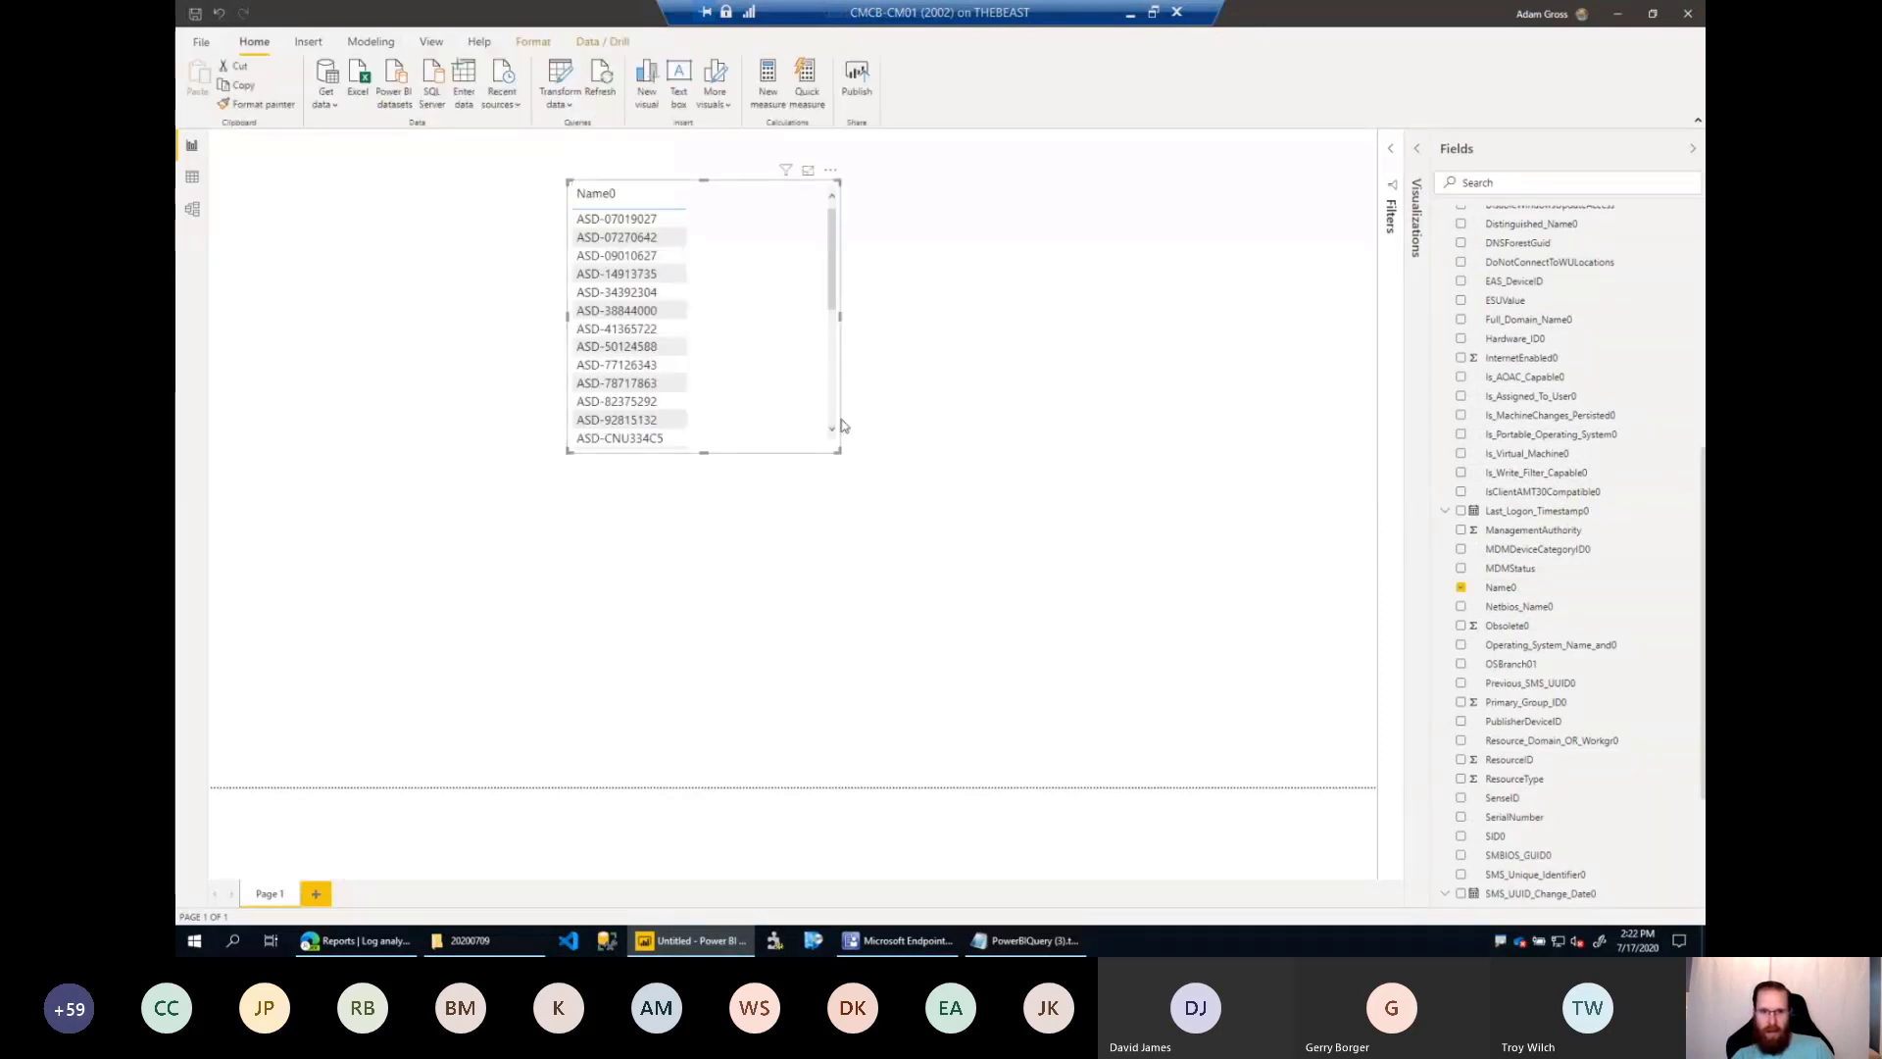
# Enlarge the Name0 table visual in height and width, and add Query1's DeviceType field as a column.
pyautogui.moveTo(839, 451); pyautogui.dragTo(843, 657)
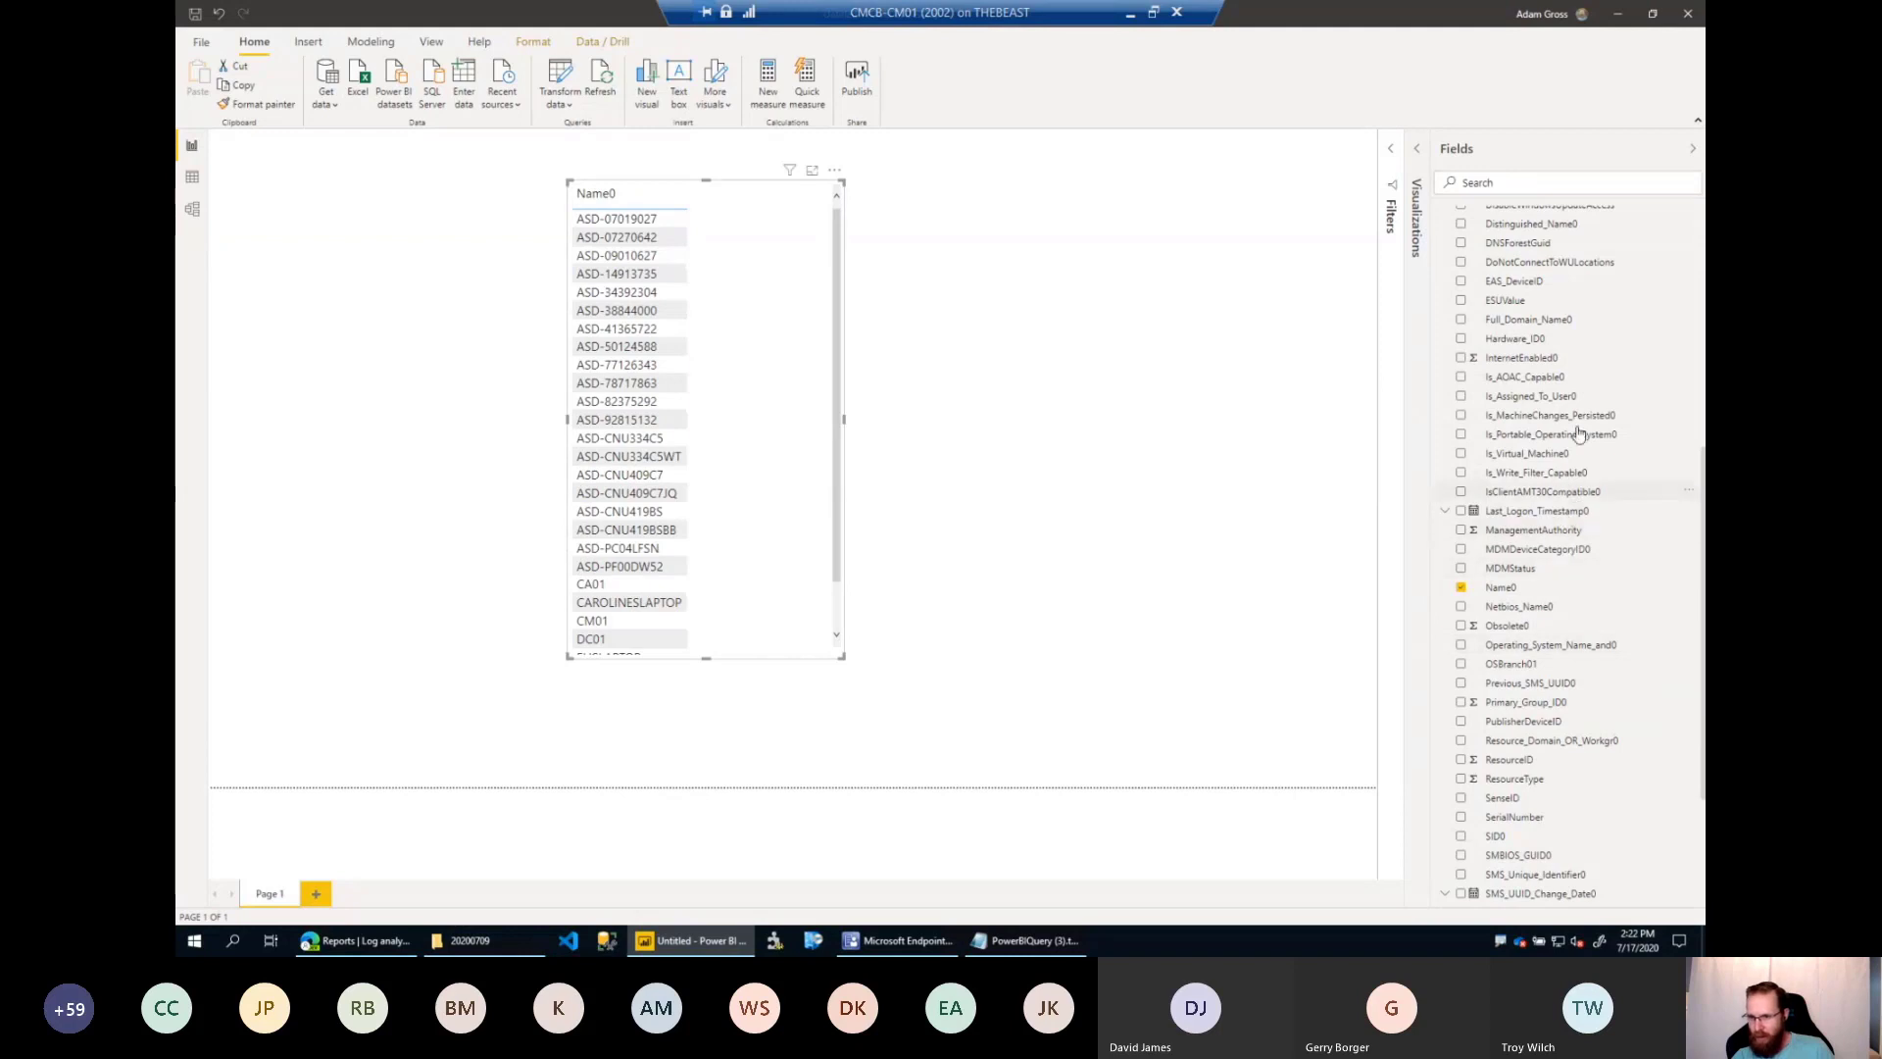
pyautogui.scroll(1, 1578, 436)
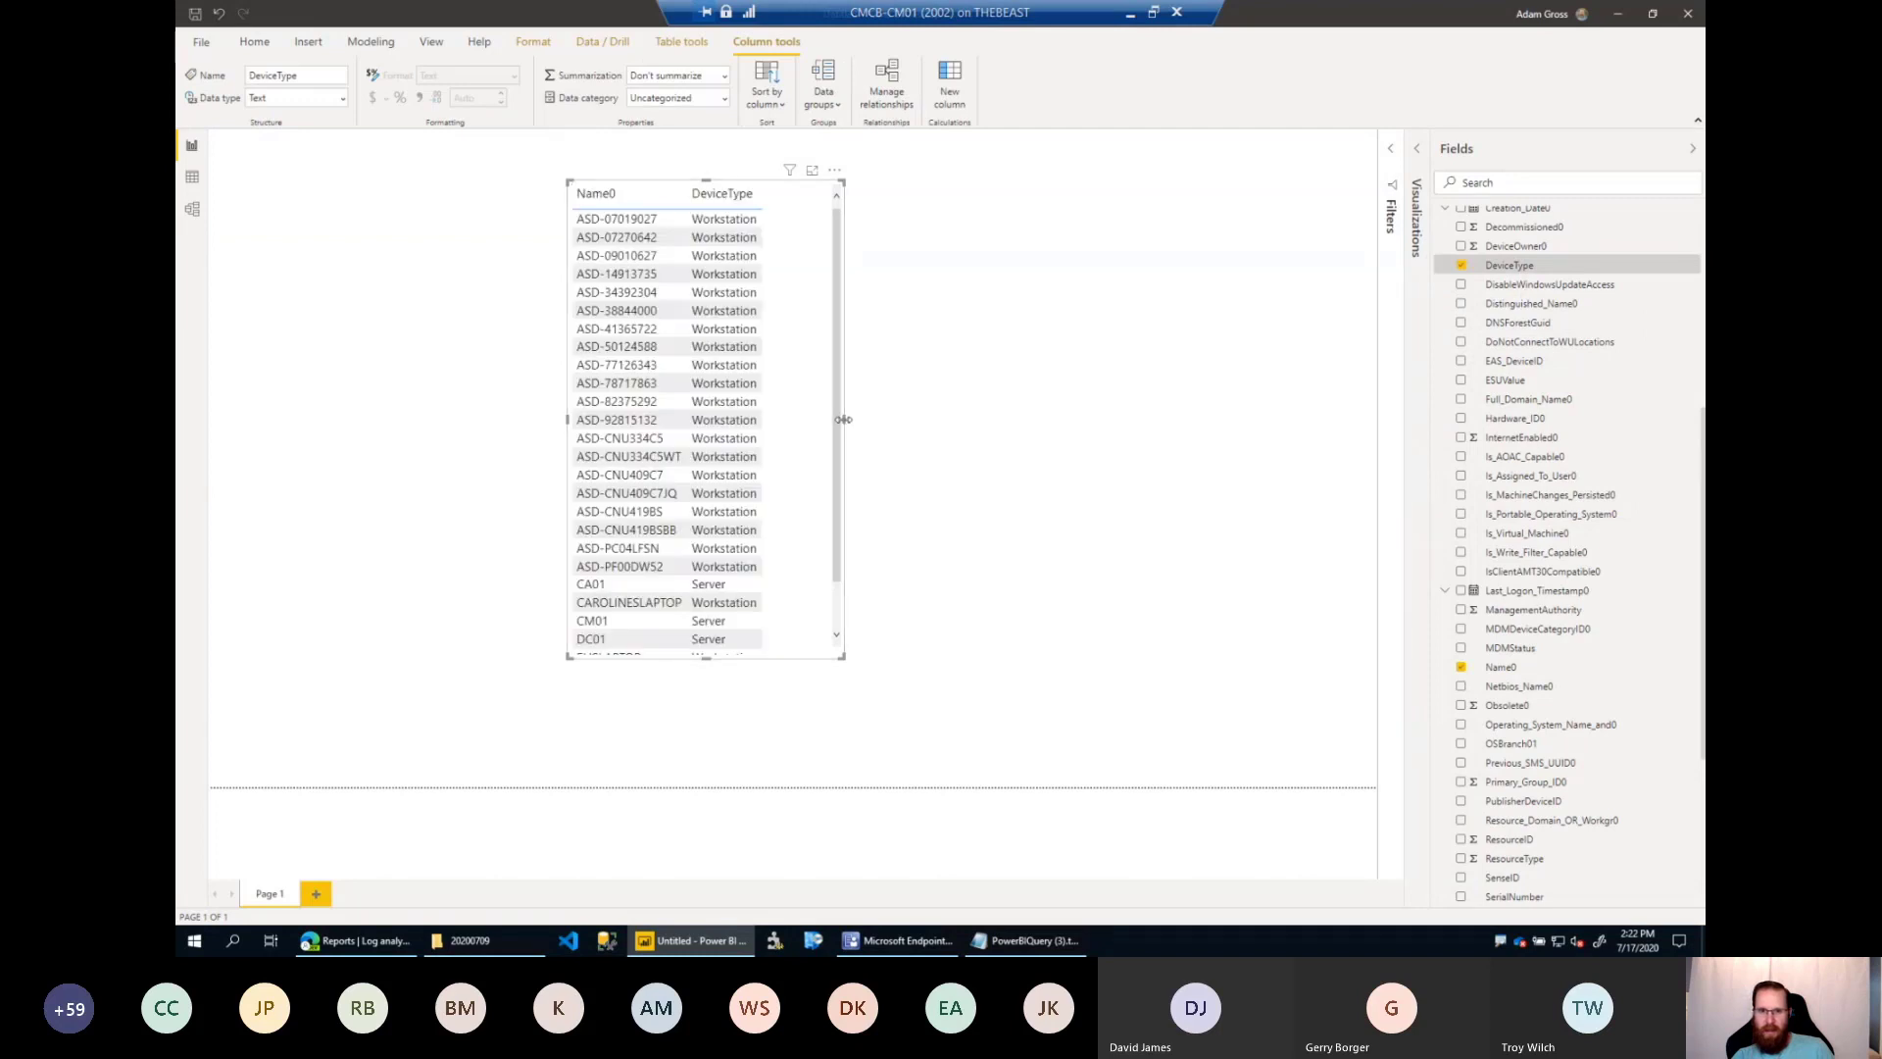
pyautogui.moveTo(843, 419); pyautogui.dragTo(1094, 420)
# Add the enrolledDateTime field from the devices table to the table visual.
pyautogui.scroll(5, 1522, 358)
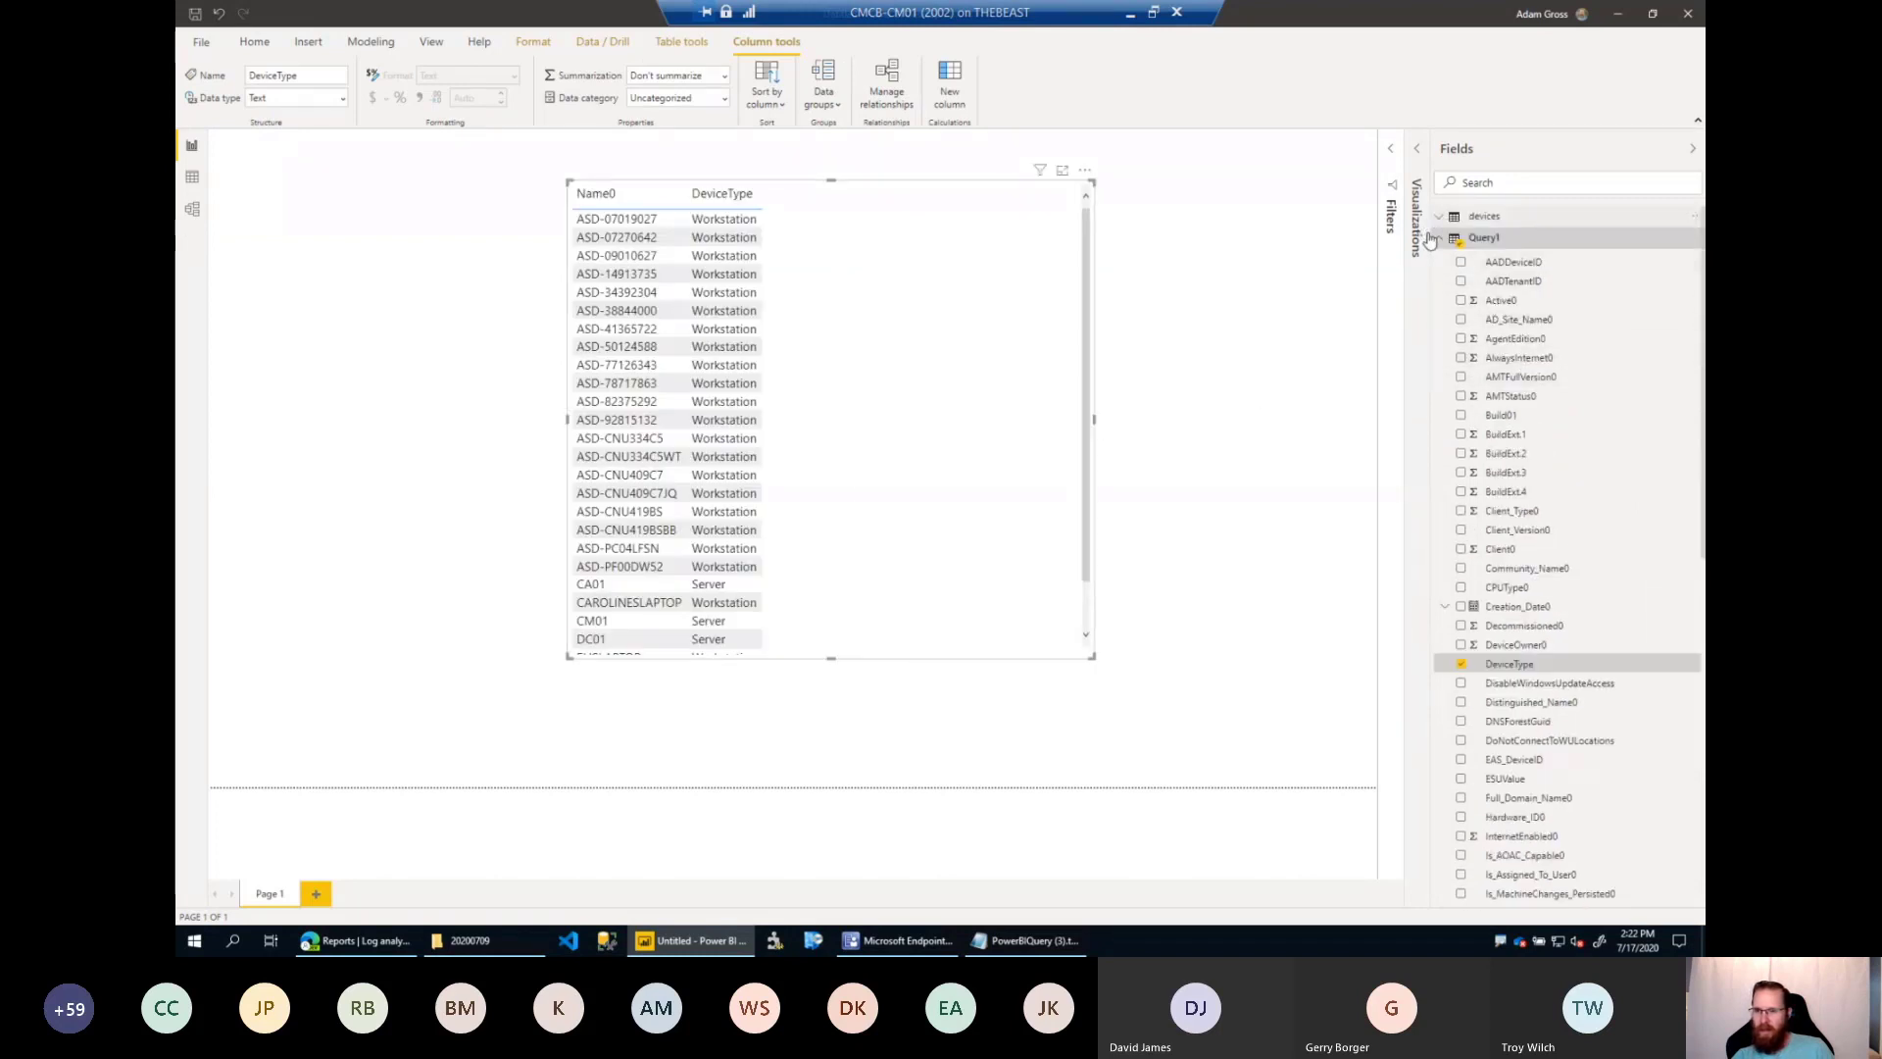
pyautogui.click(1463, 217)
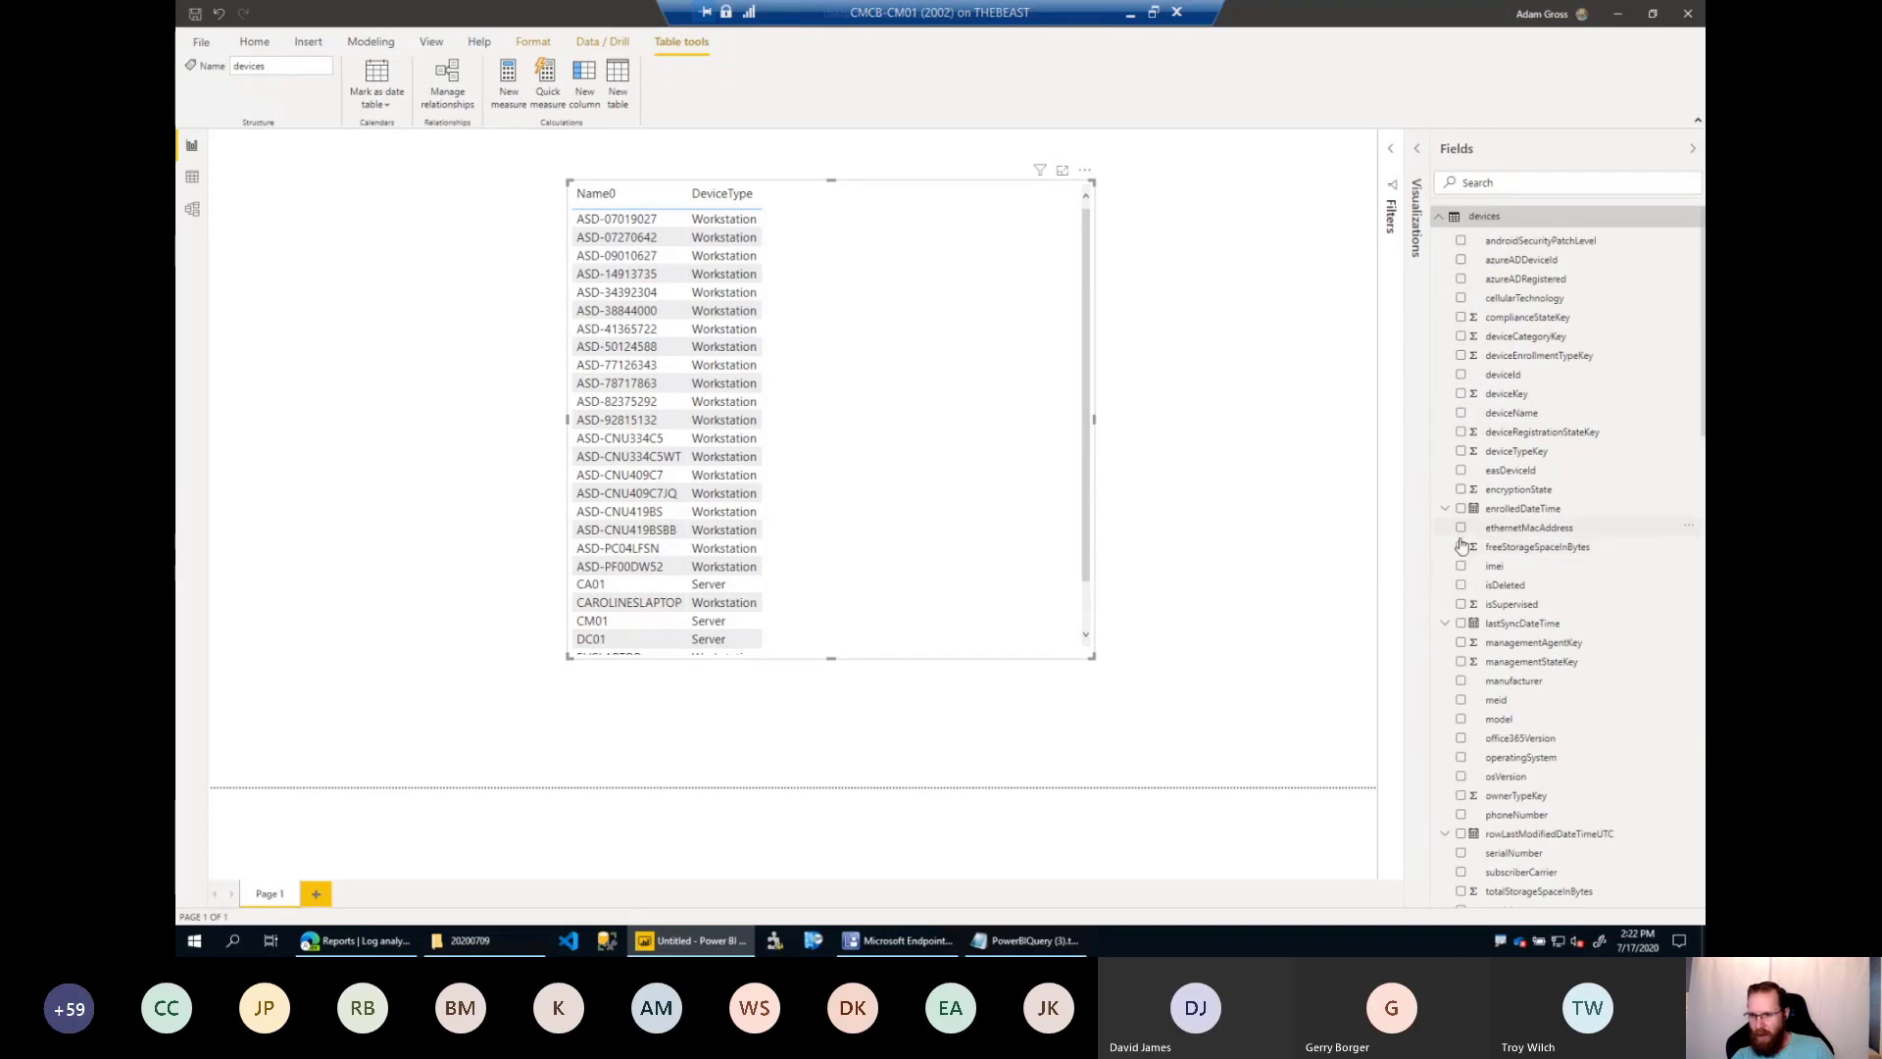
pyautogui.scroll(-2, 1468, 599)
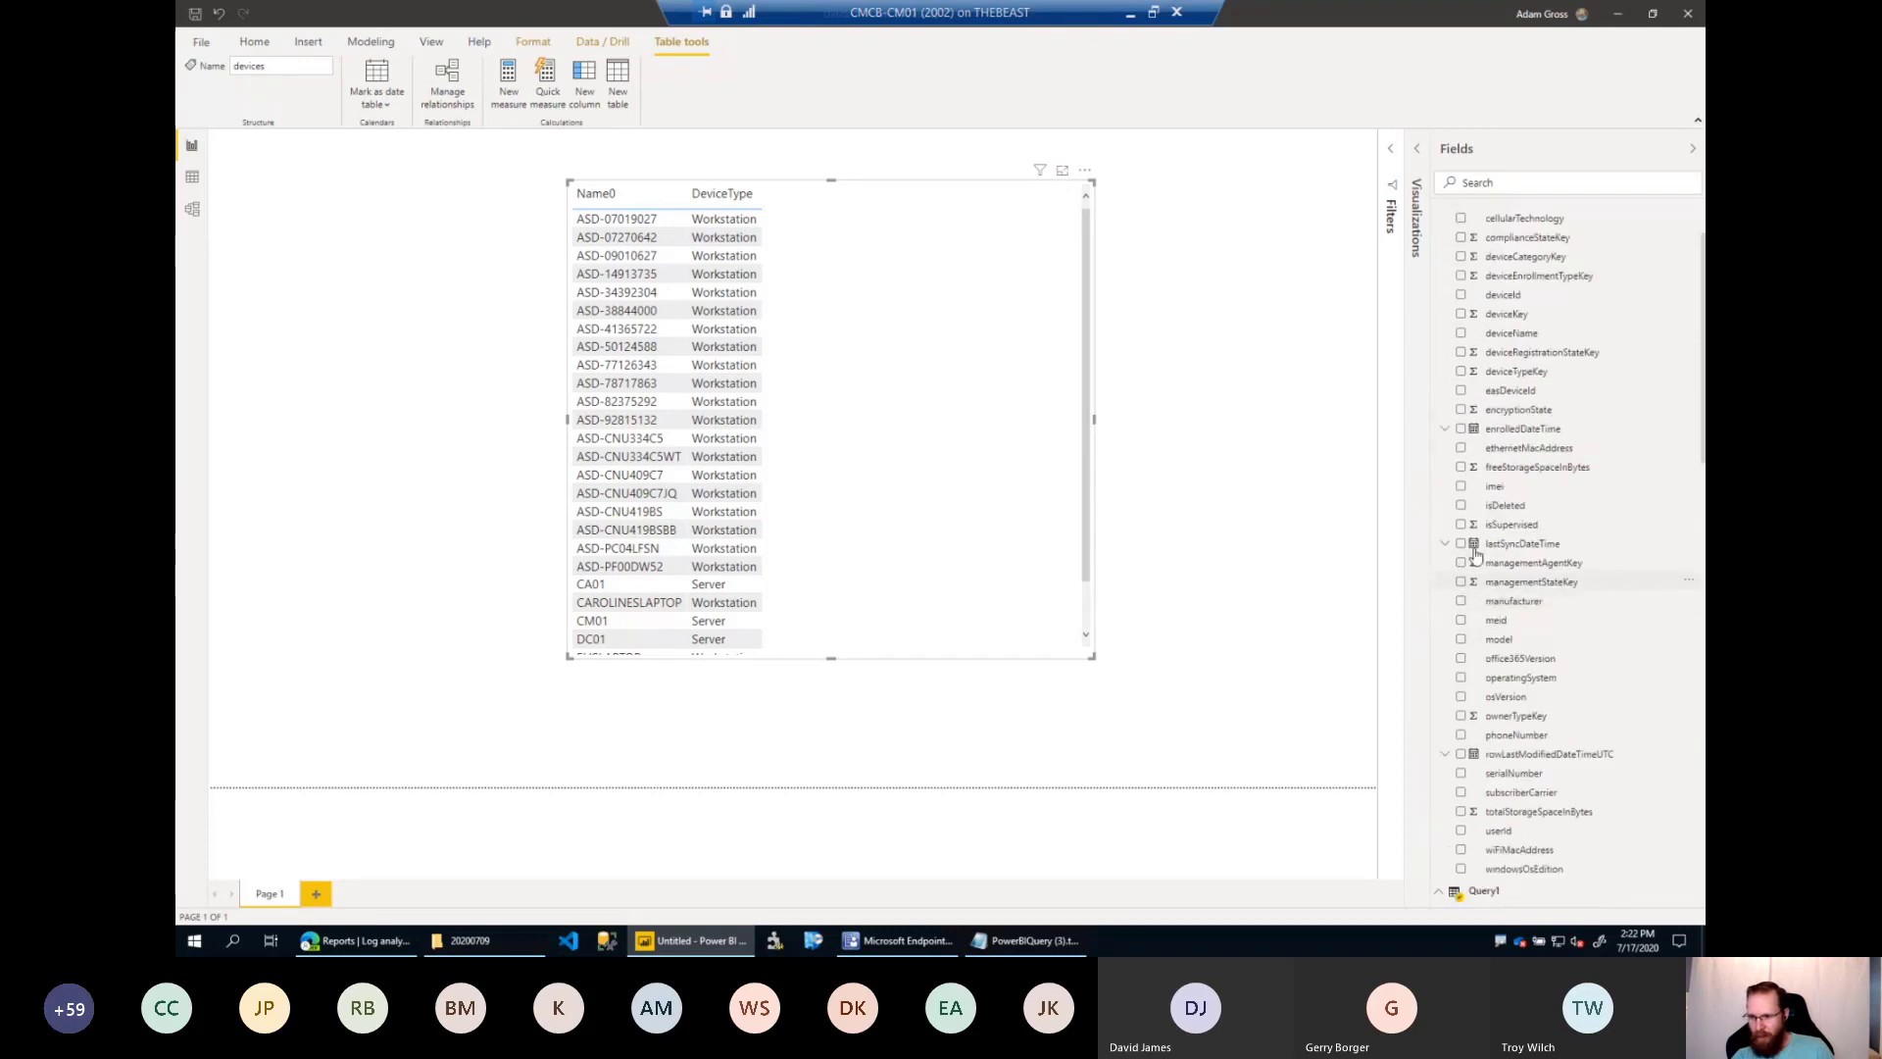
pyautogui.click(1461, 430)
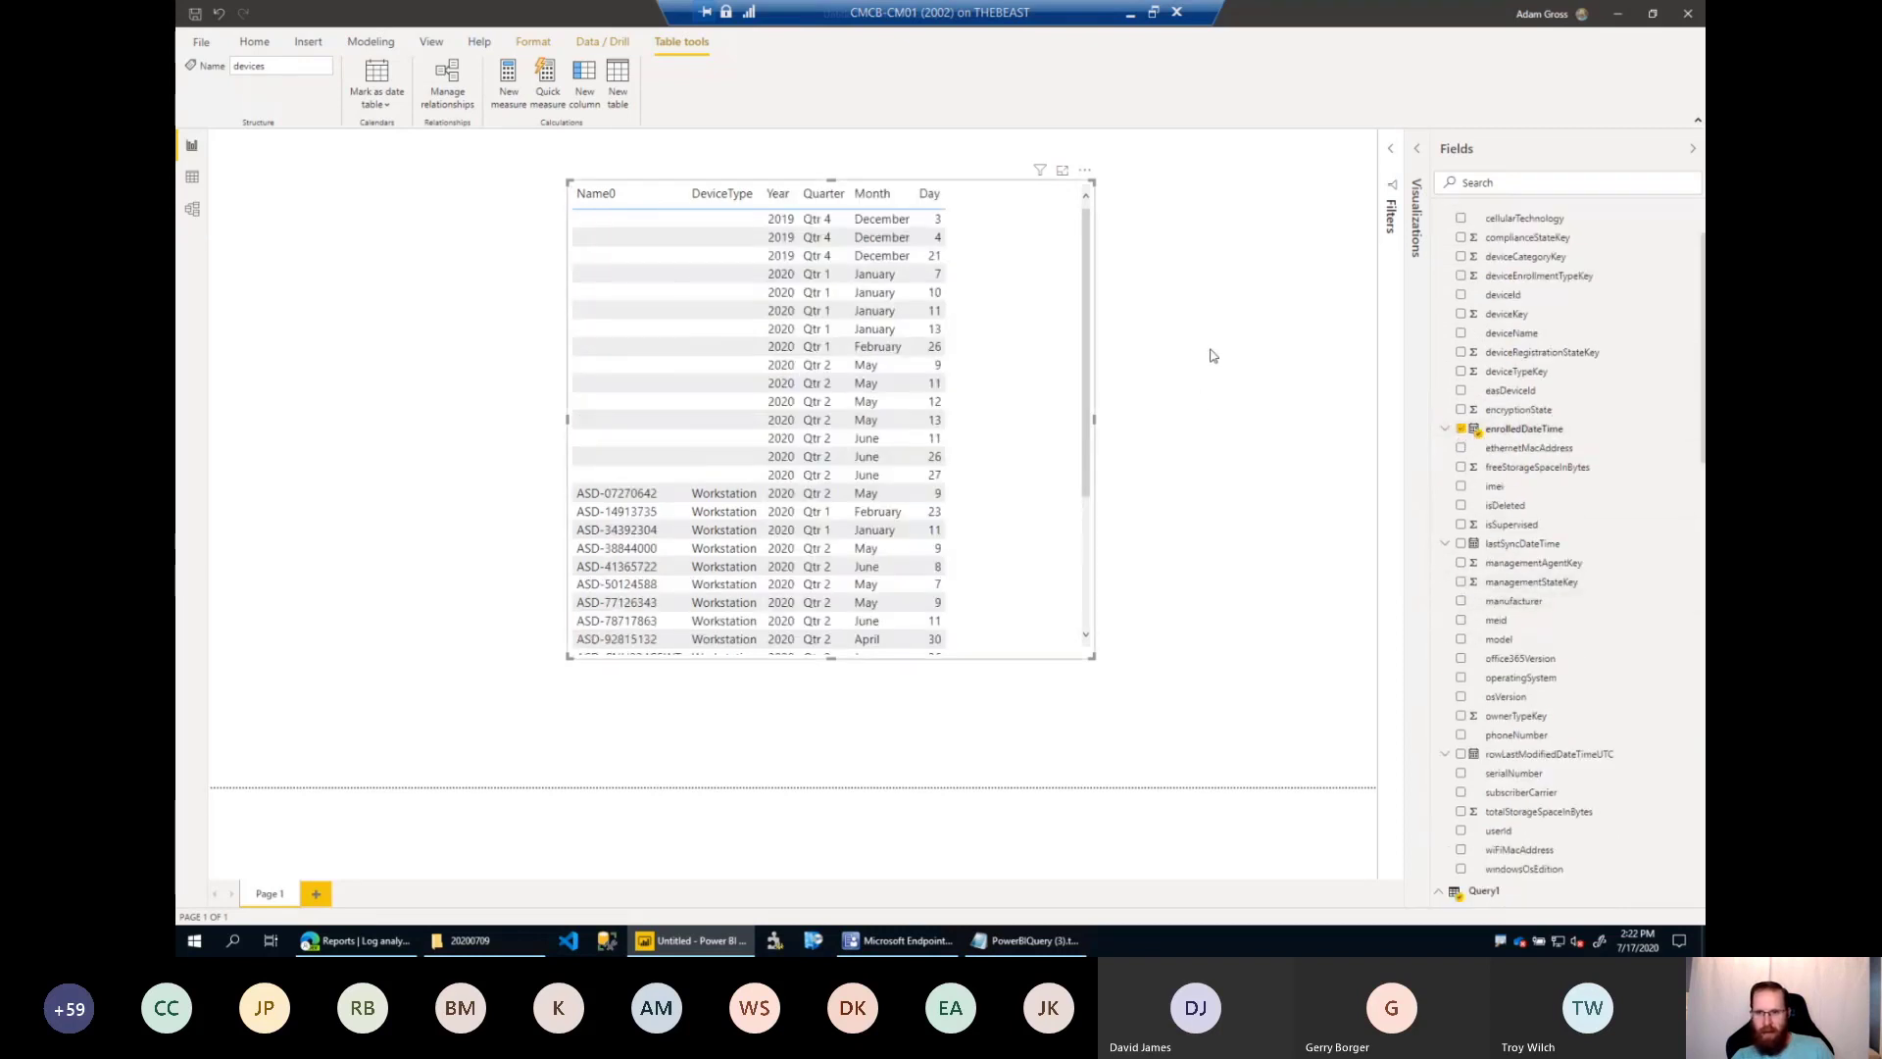
# Show enrolledDateTime in the table visual as the plain date and time instead of a date hierarchy.
pyautogui.click(854, 218)
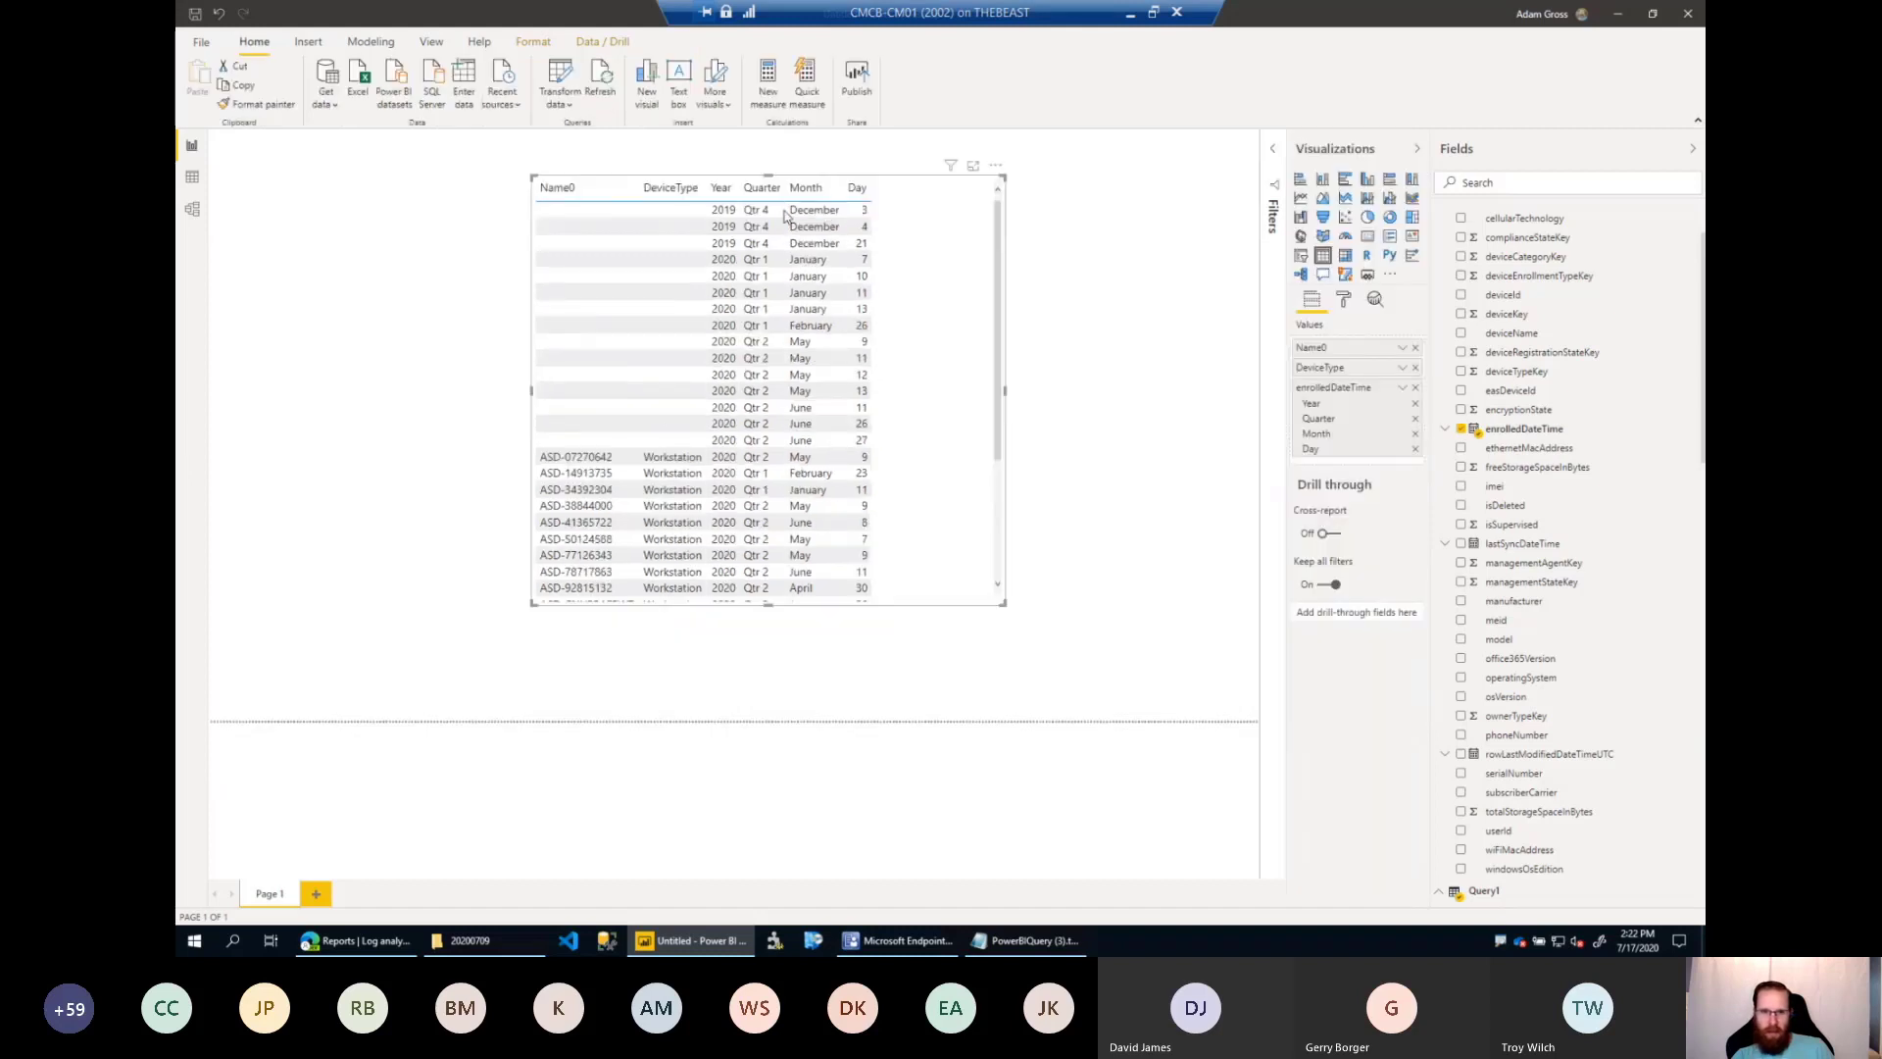
pyautogui.click(1402, 388)
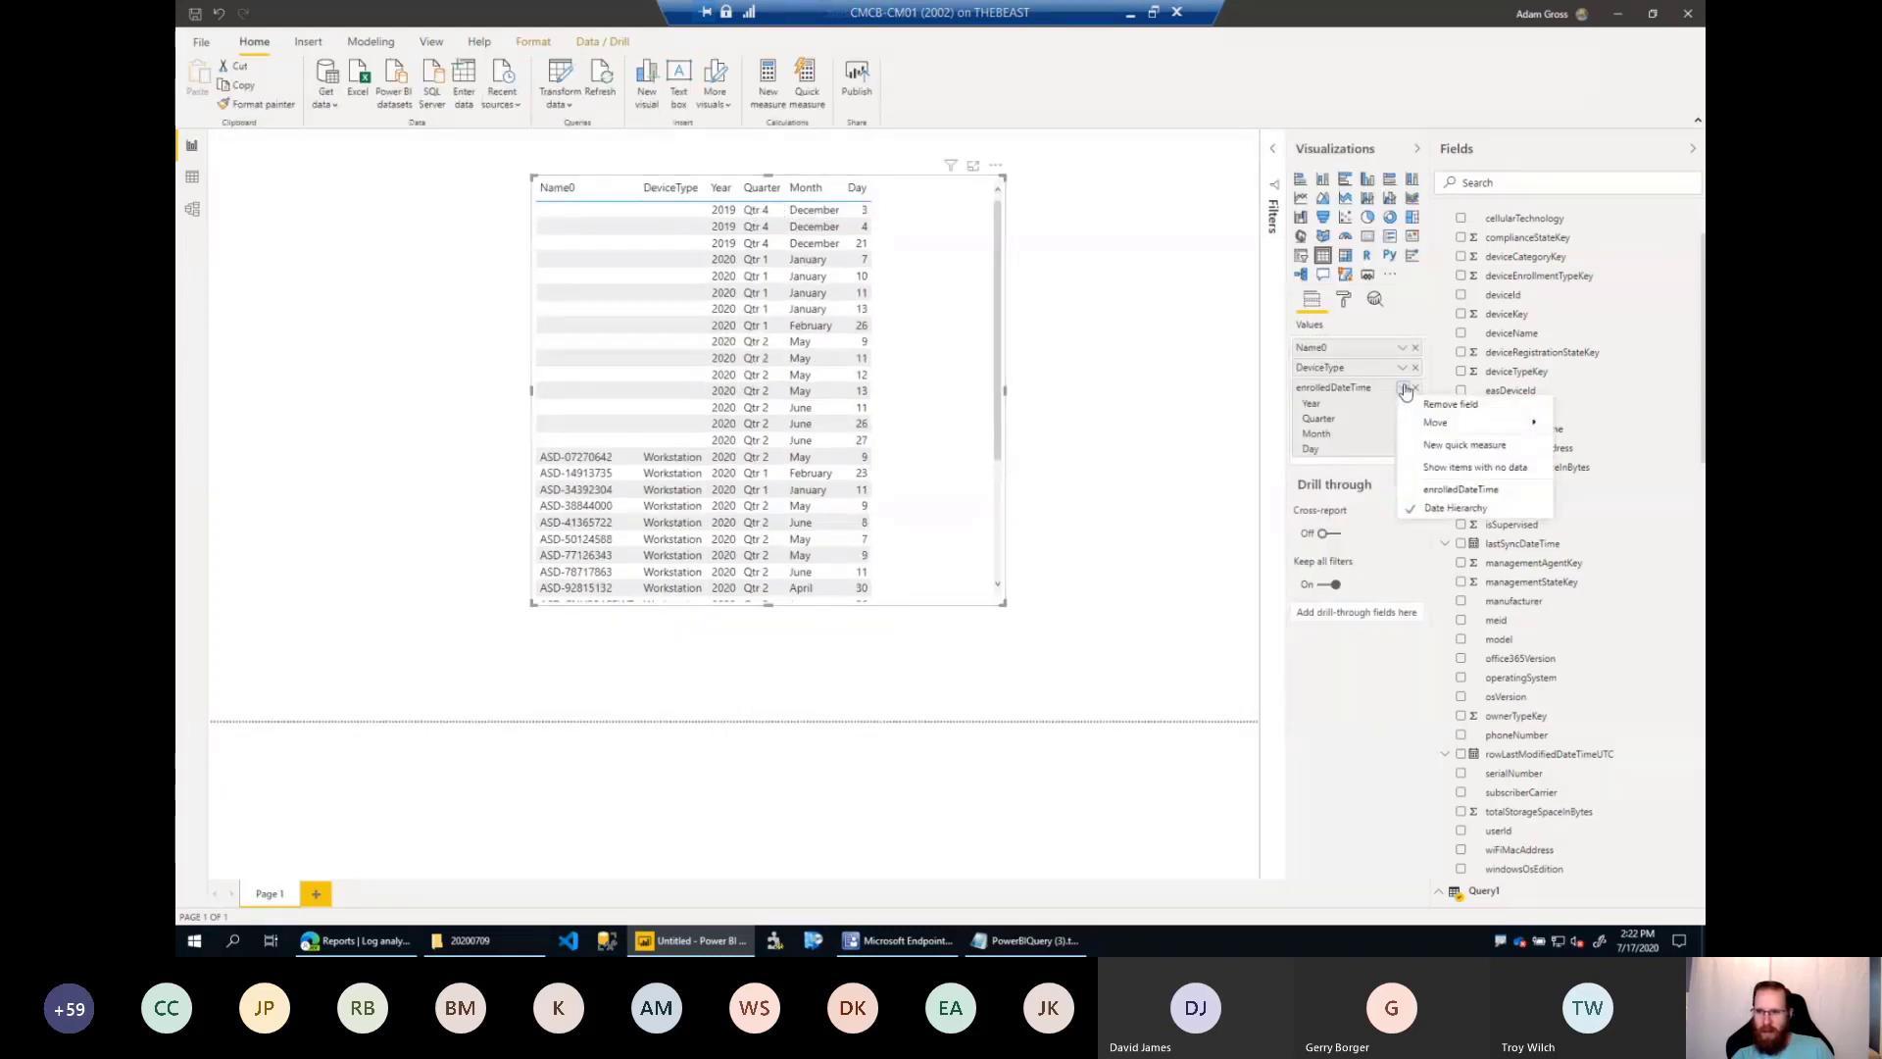
pyautogui.click(1438, 505)
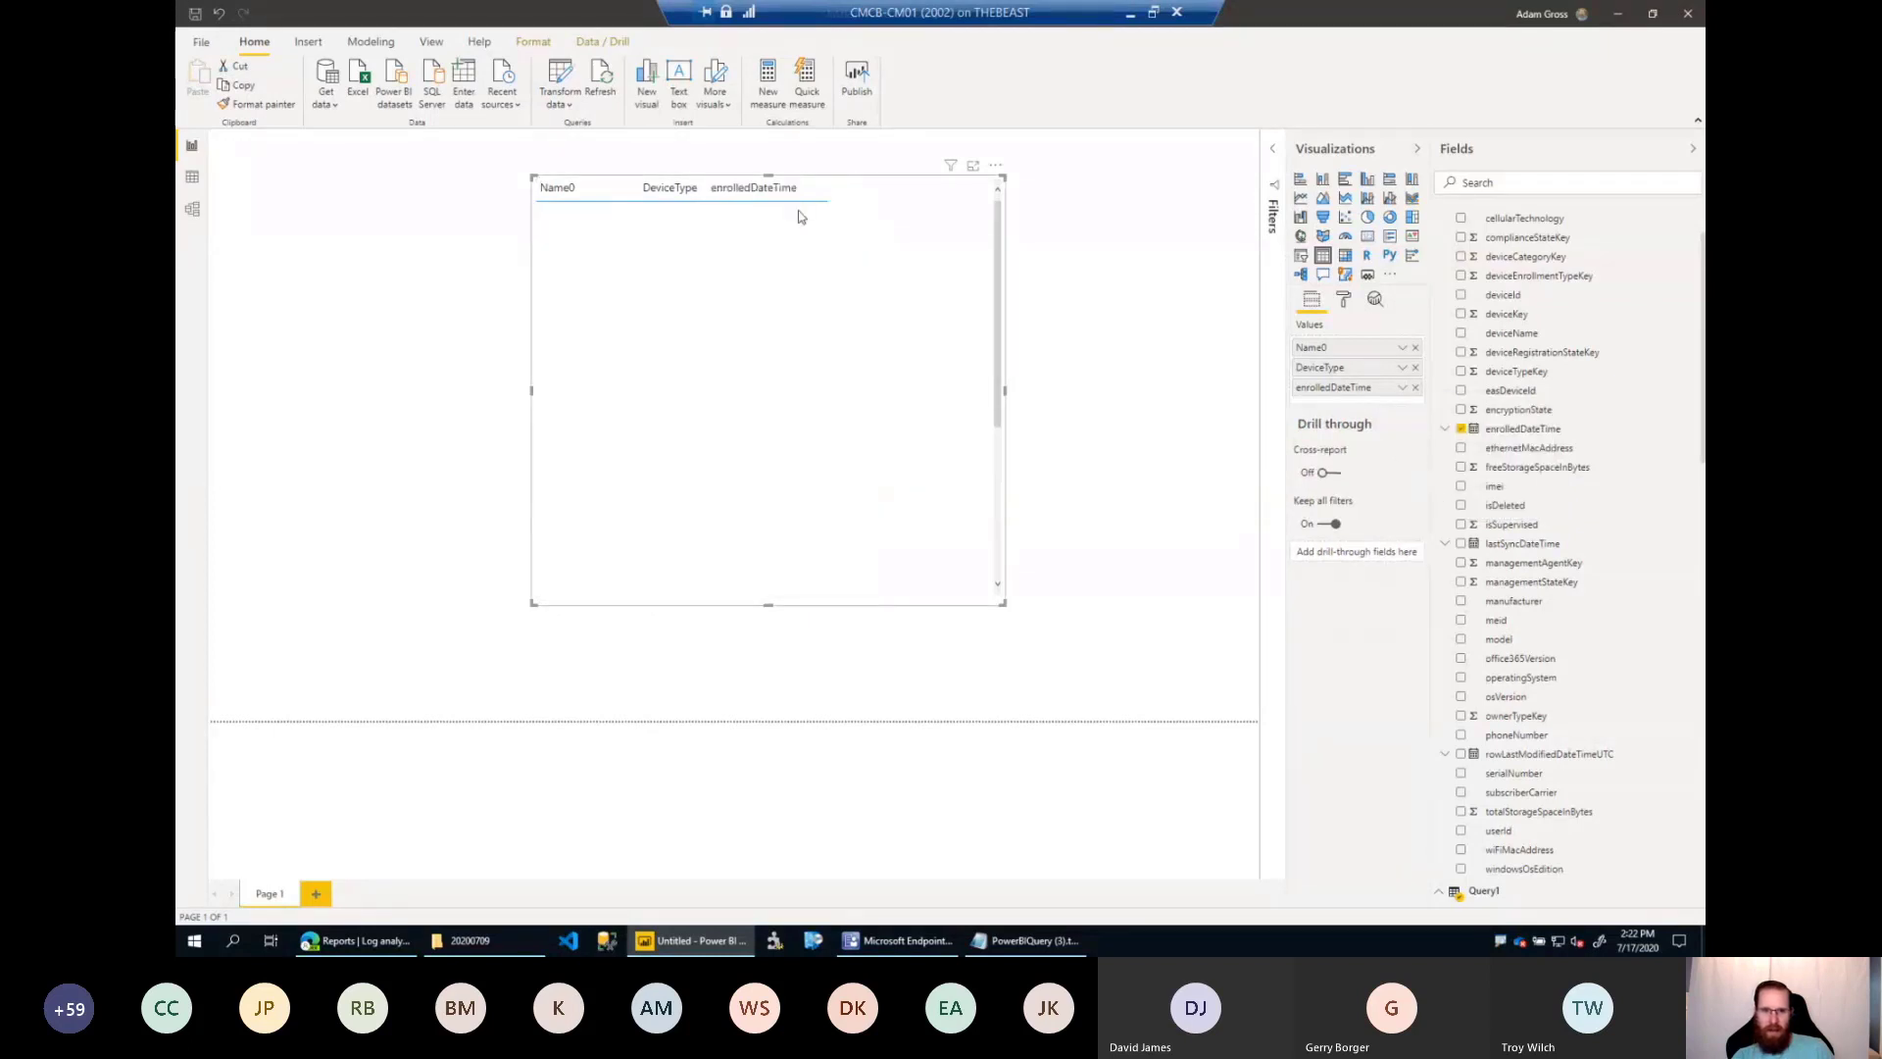
# Review the combined device and enrollment rows, and move the table visual toward the left edge of the report page.
pyautogui.moveTo(995, 330); pyautogui.dragTo(1008, 454)
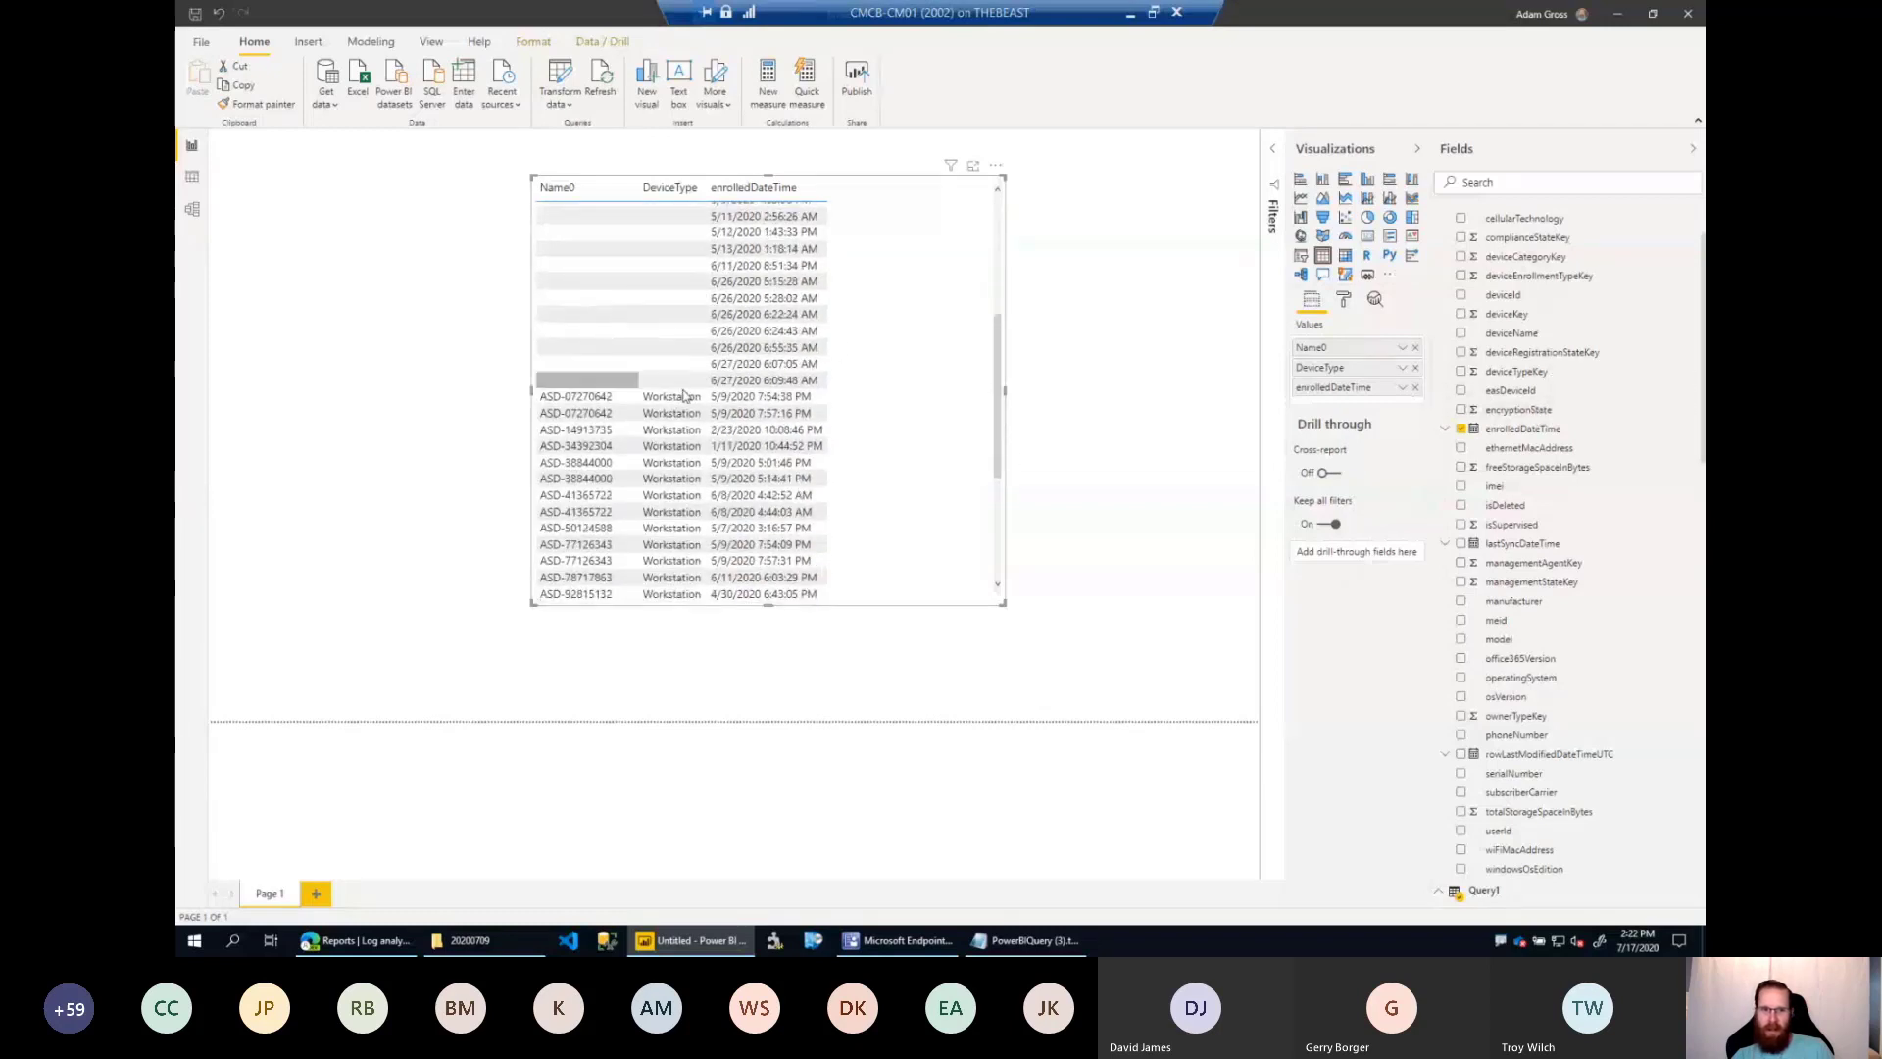
pyautogui.scroll(-3, 995, 451)
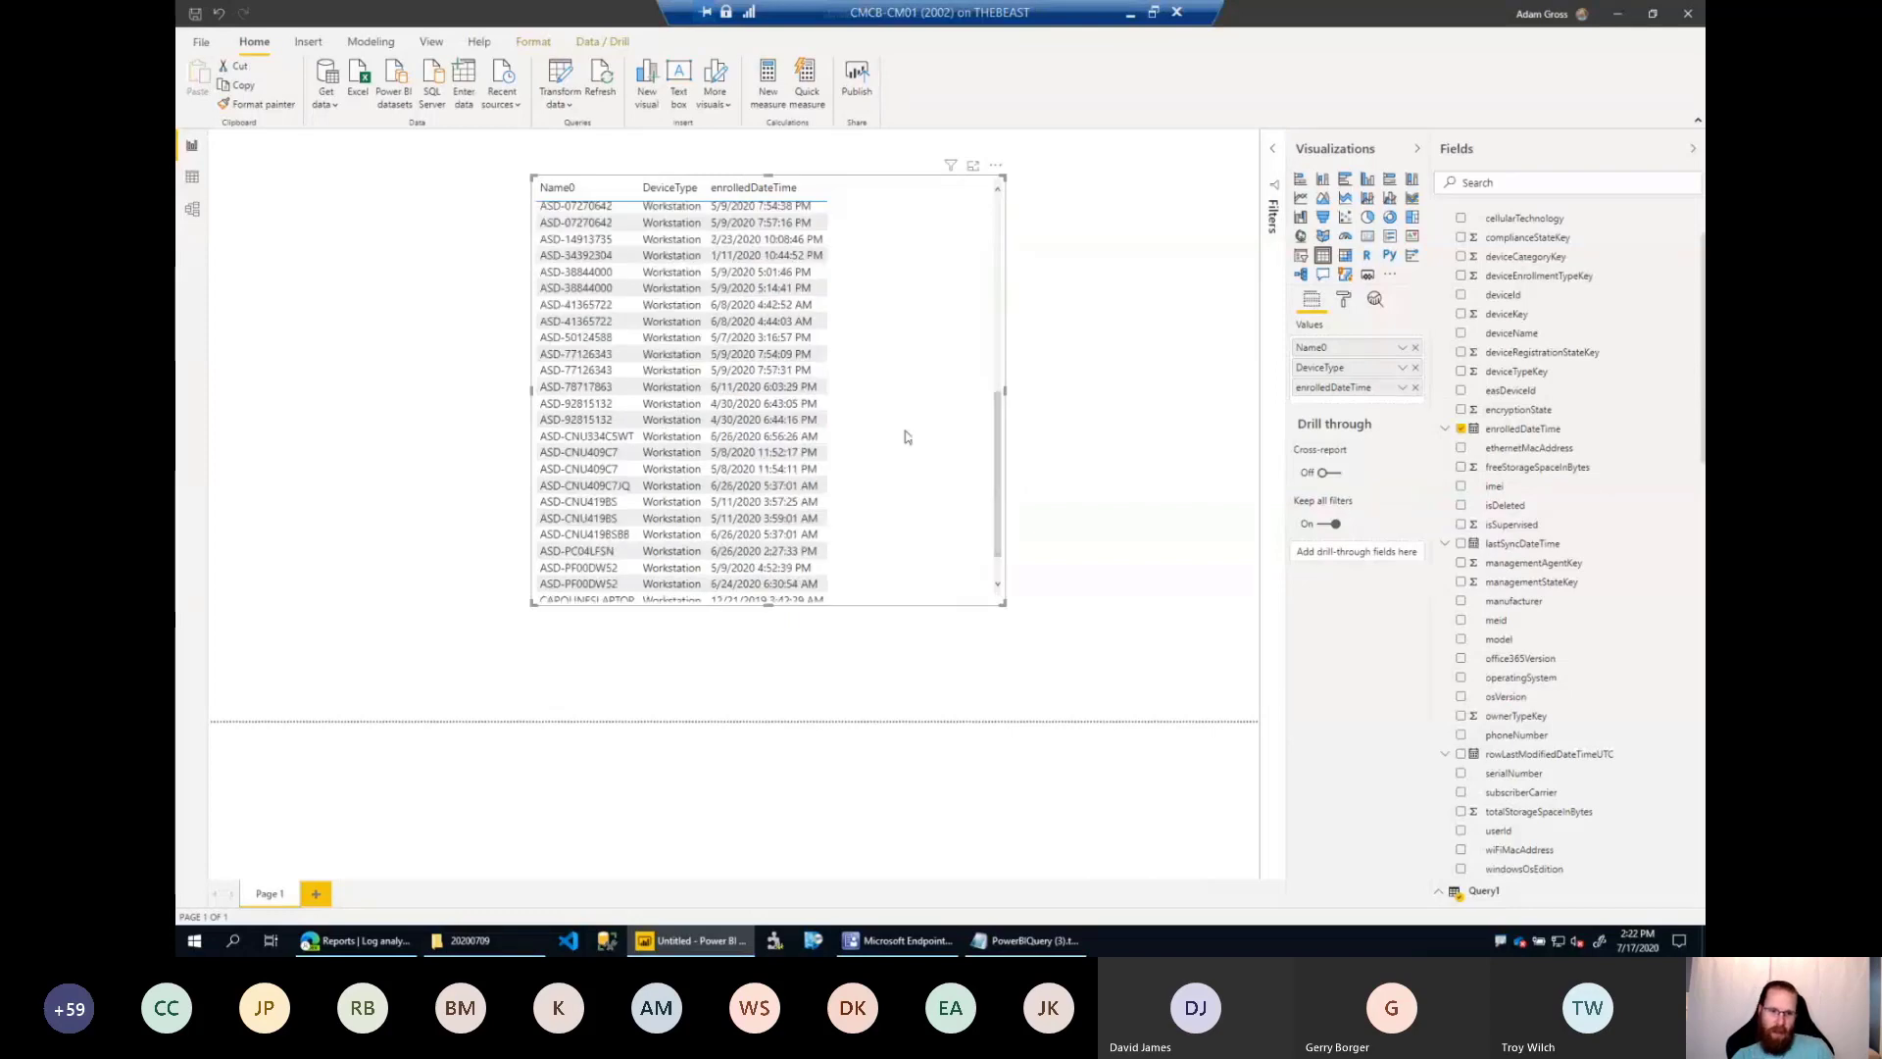
pyautogui.moveTo(903, 432); pyautogui.dragTo(683, 436)
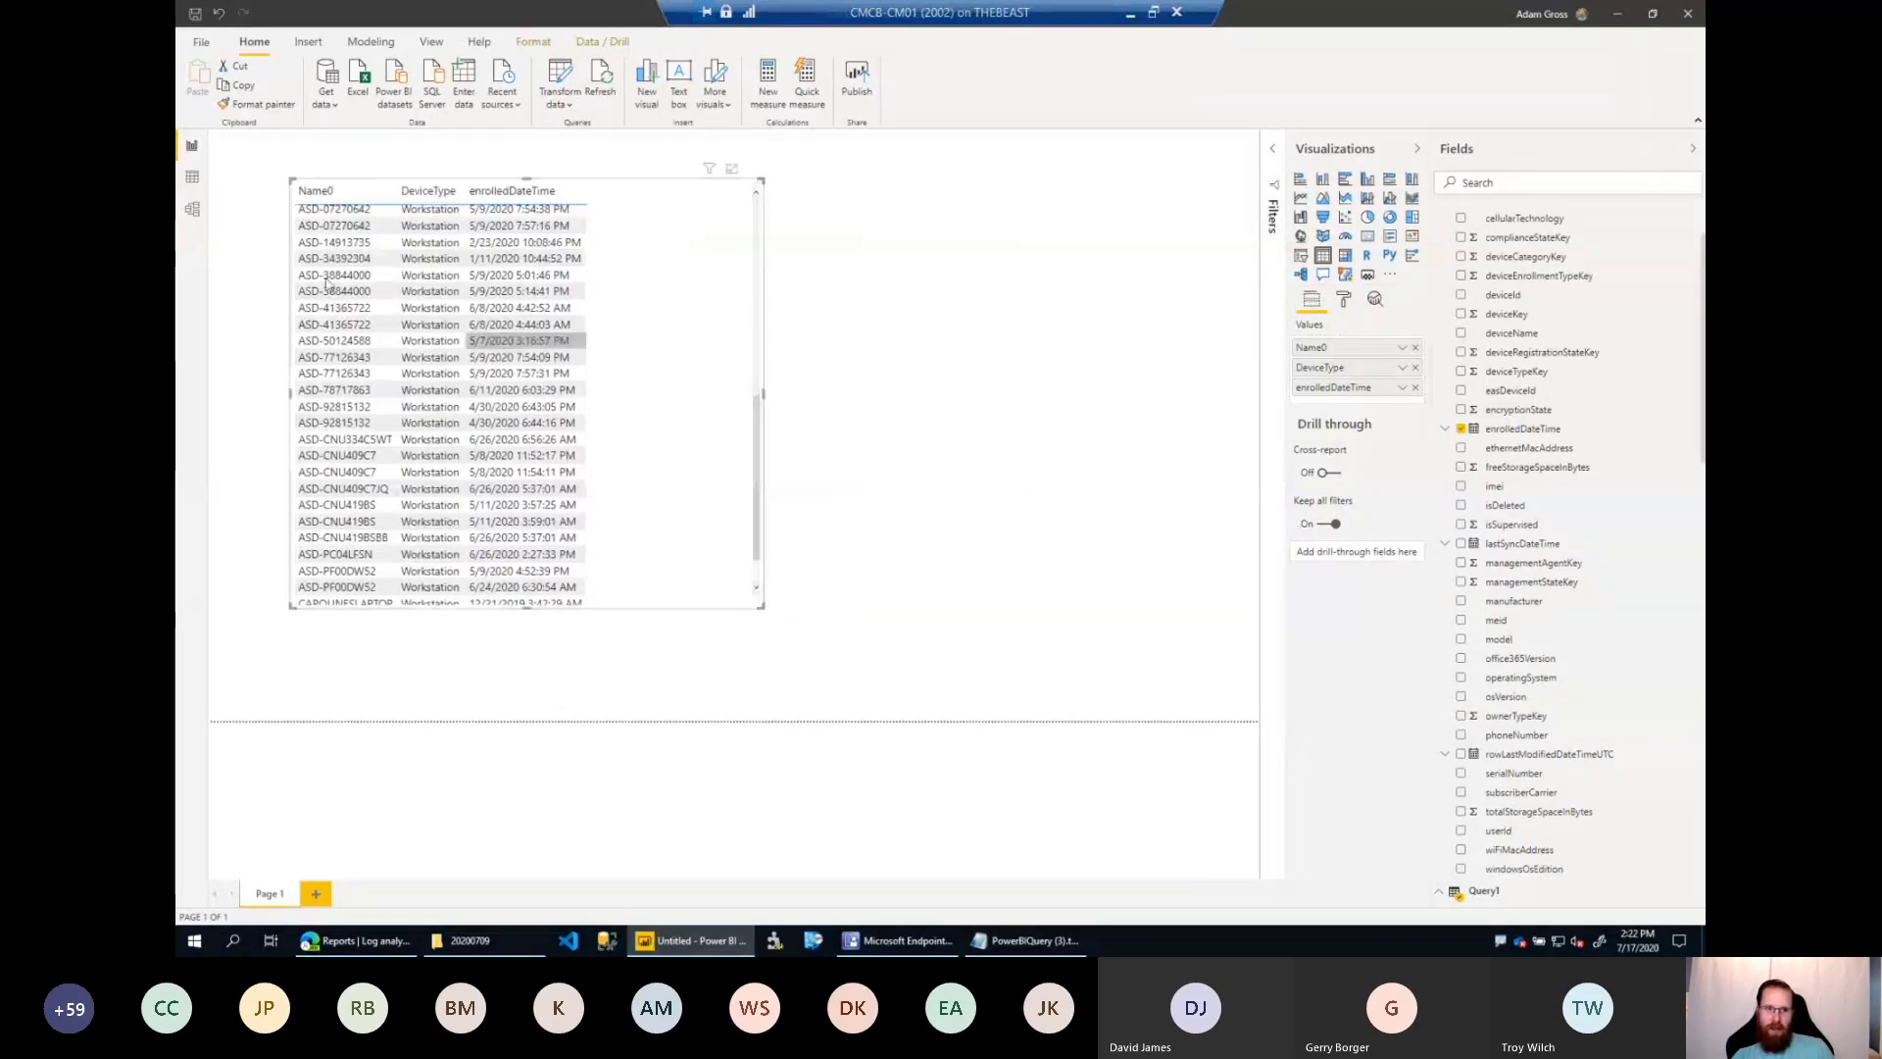
pyautogui.scroll(3, 405, 464)
pyautogui.scroll(-5, 412, 460)
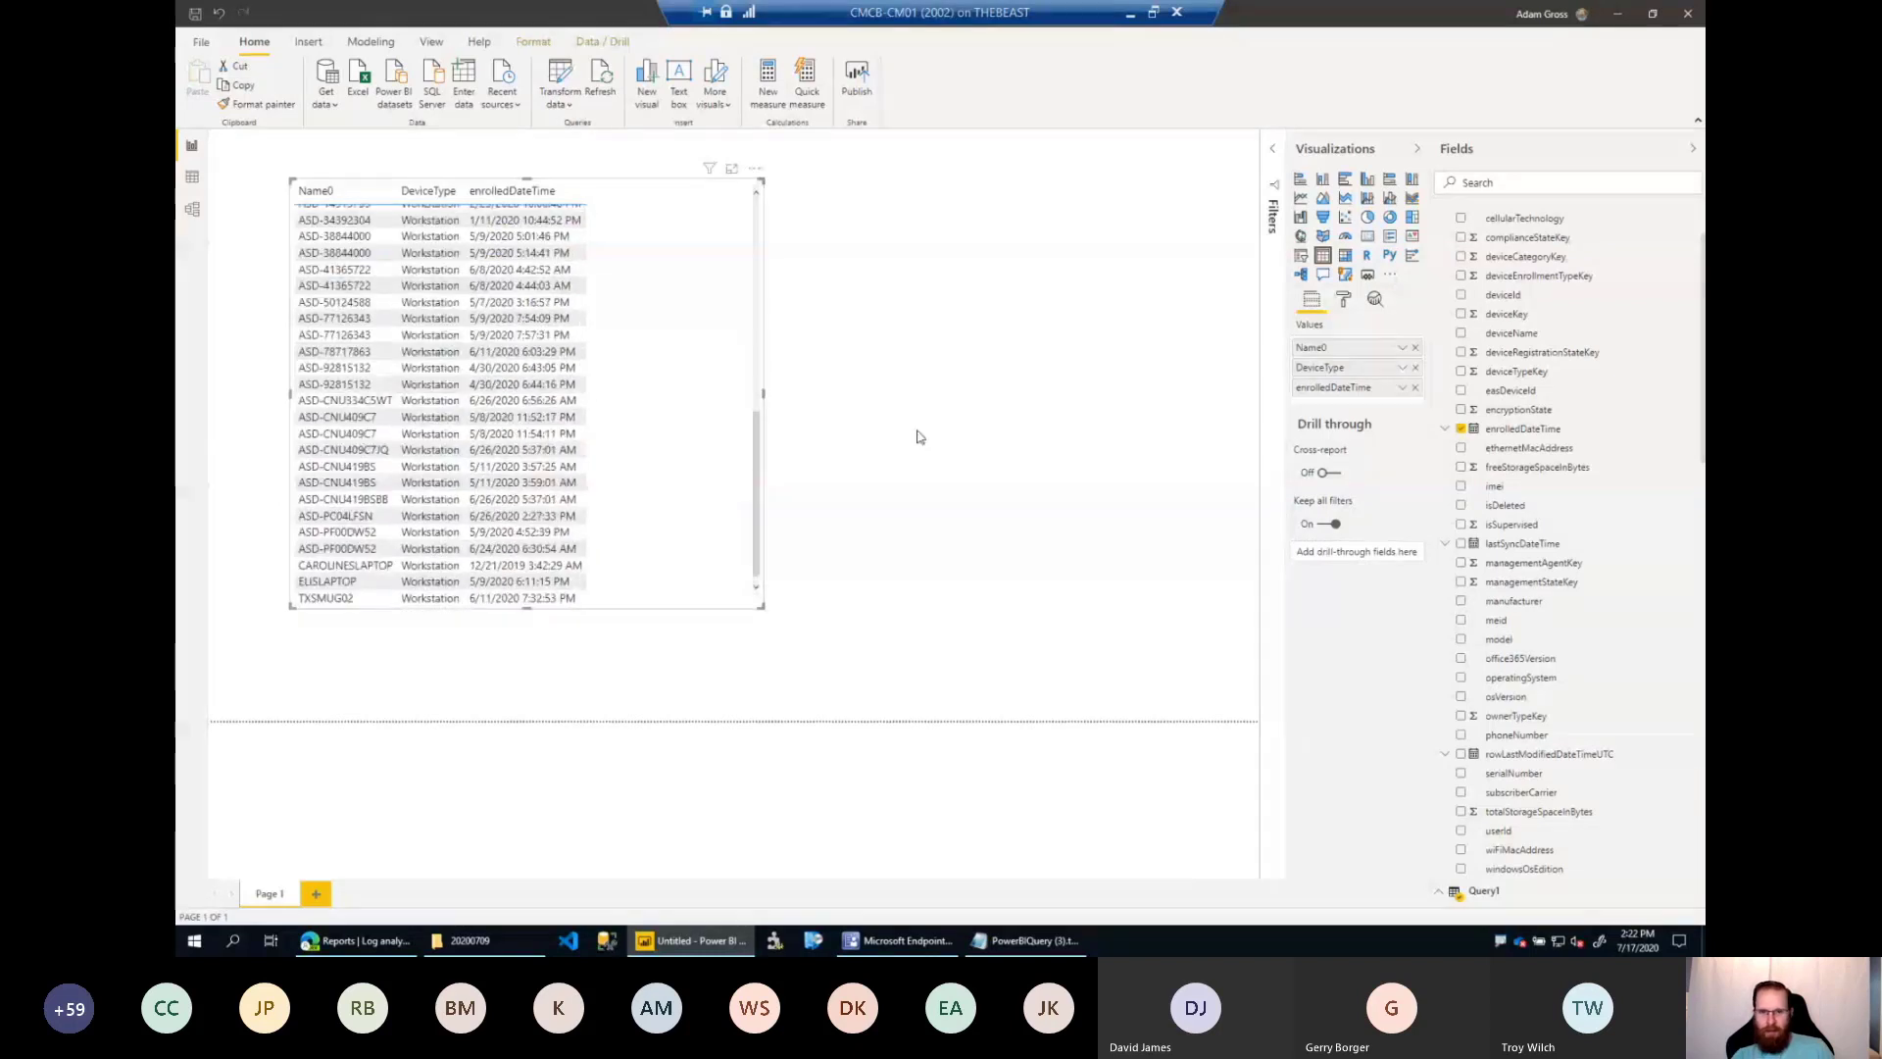
# Create a new visual from Query1's DeviceType field beside the table and make it a donut chart.
pyautogui.click(1052, 350)
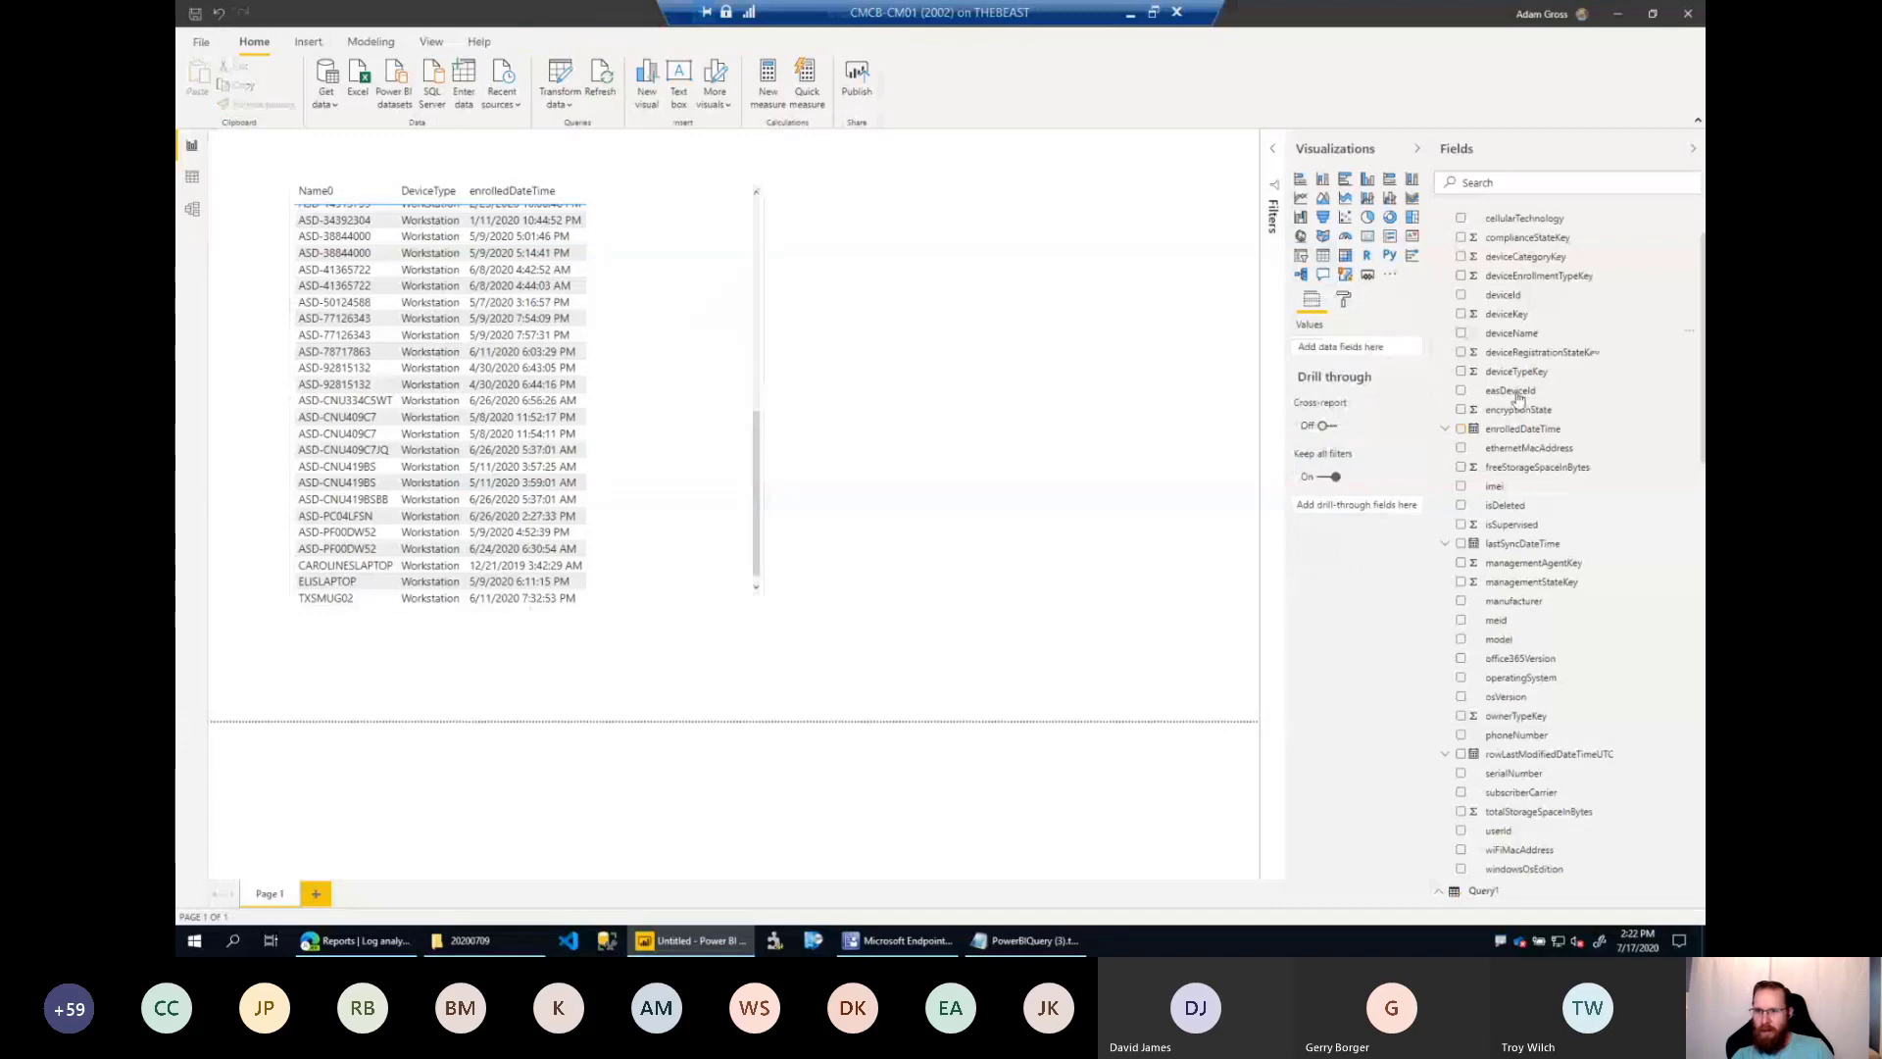
pyautogui.scroll(2, 1443, 226)
pyautogui.click(1442, 220)
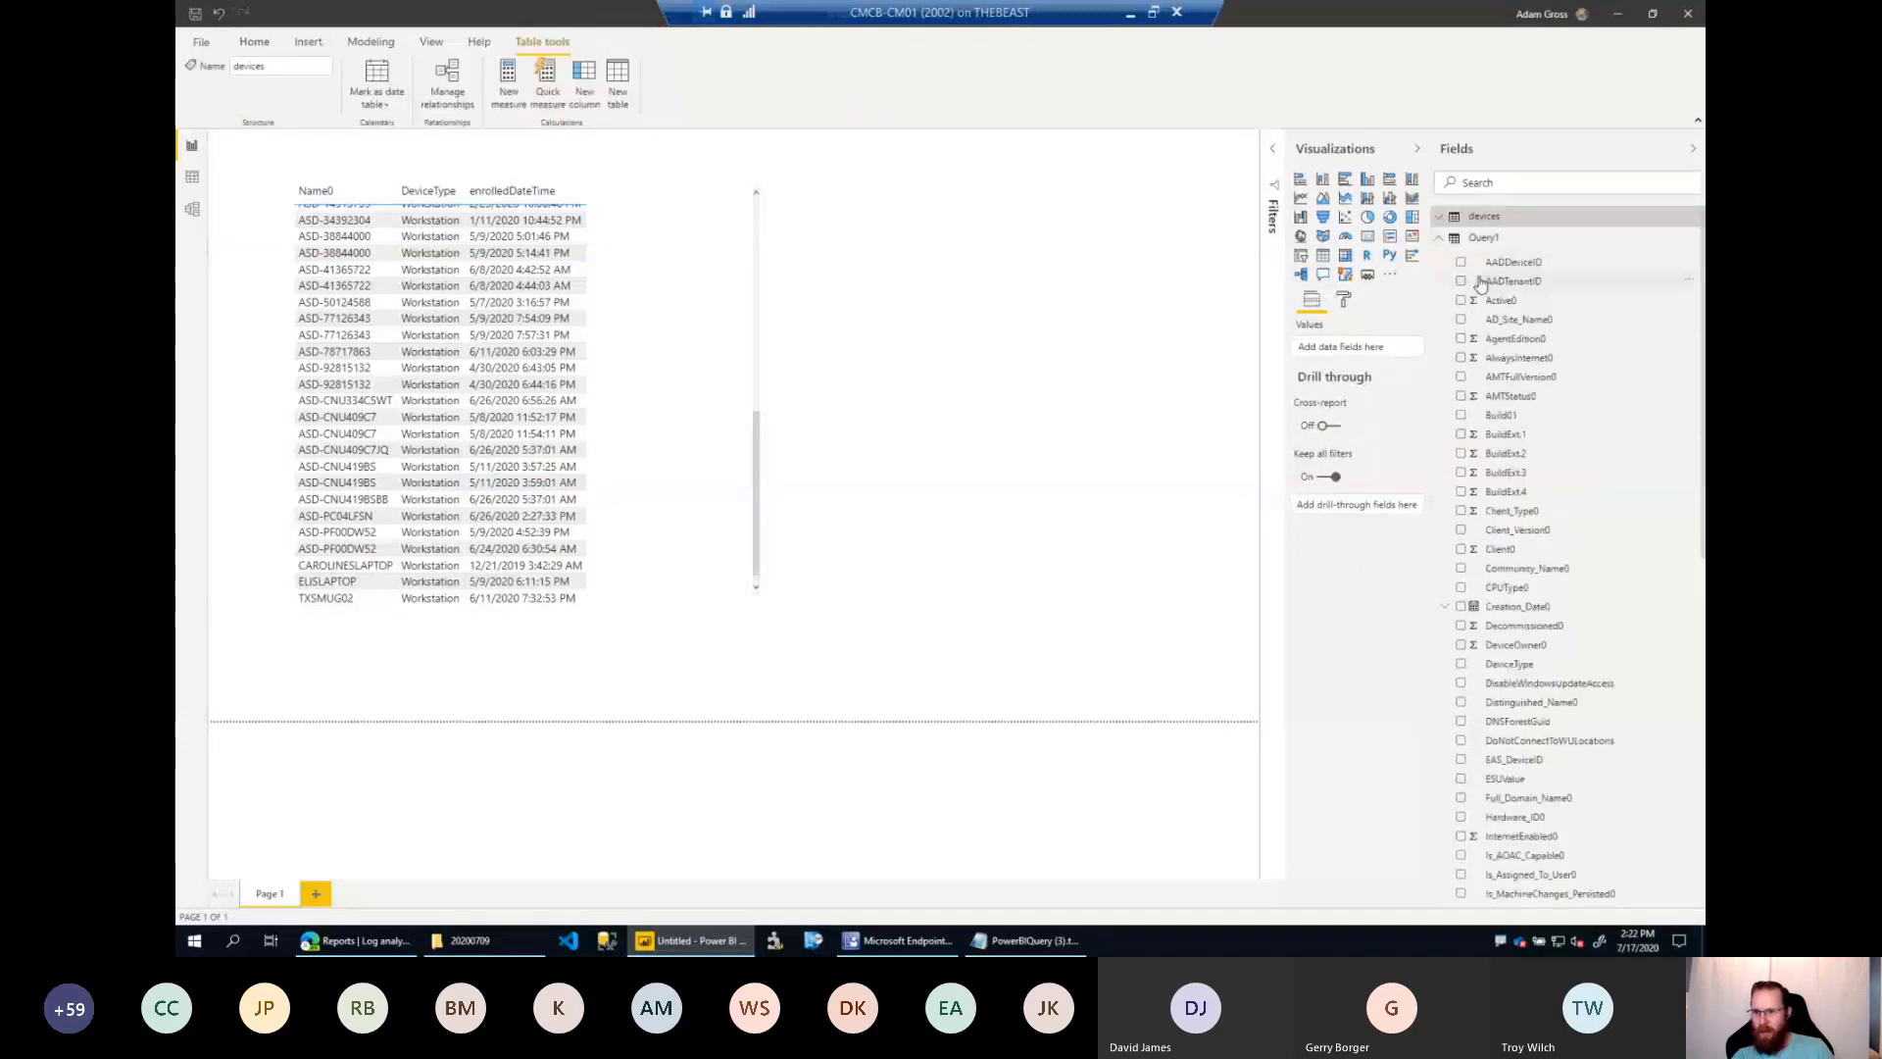
pyautogui.scroll(-3, 1568, 624)
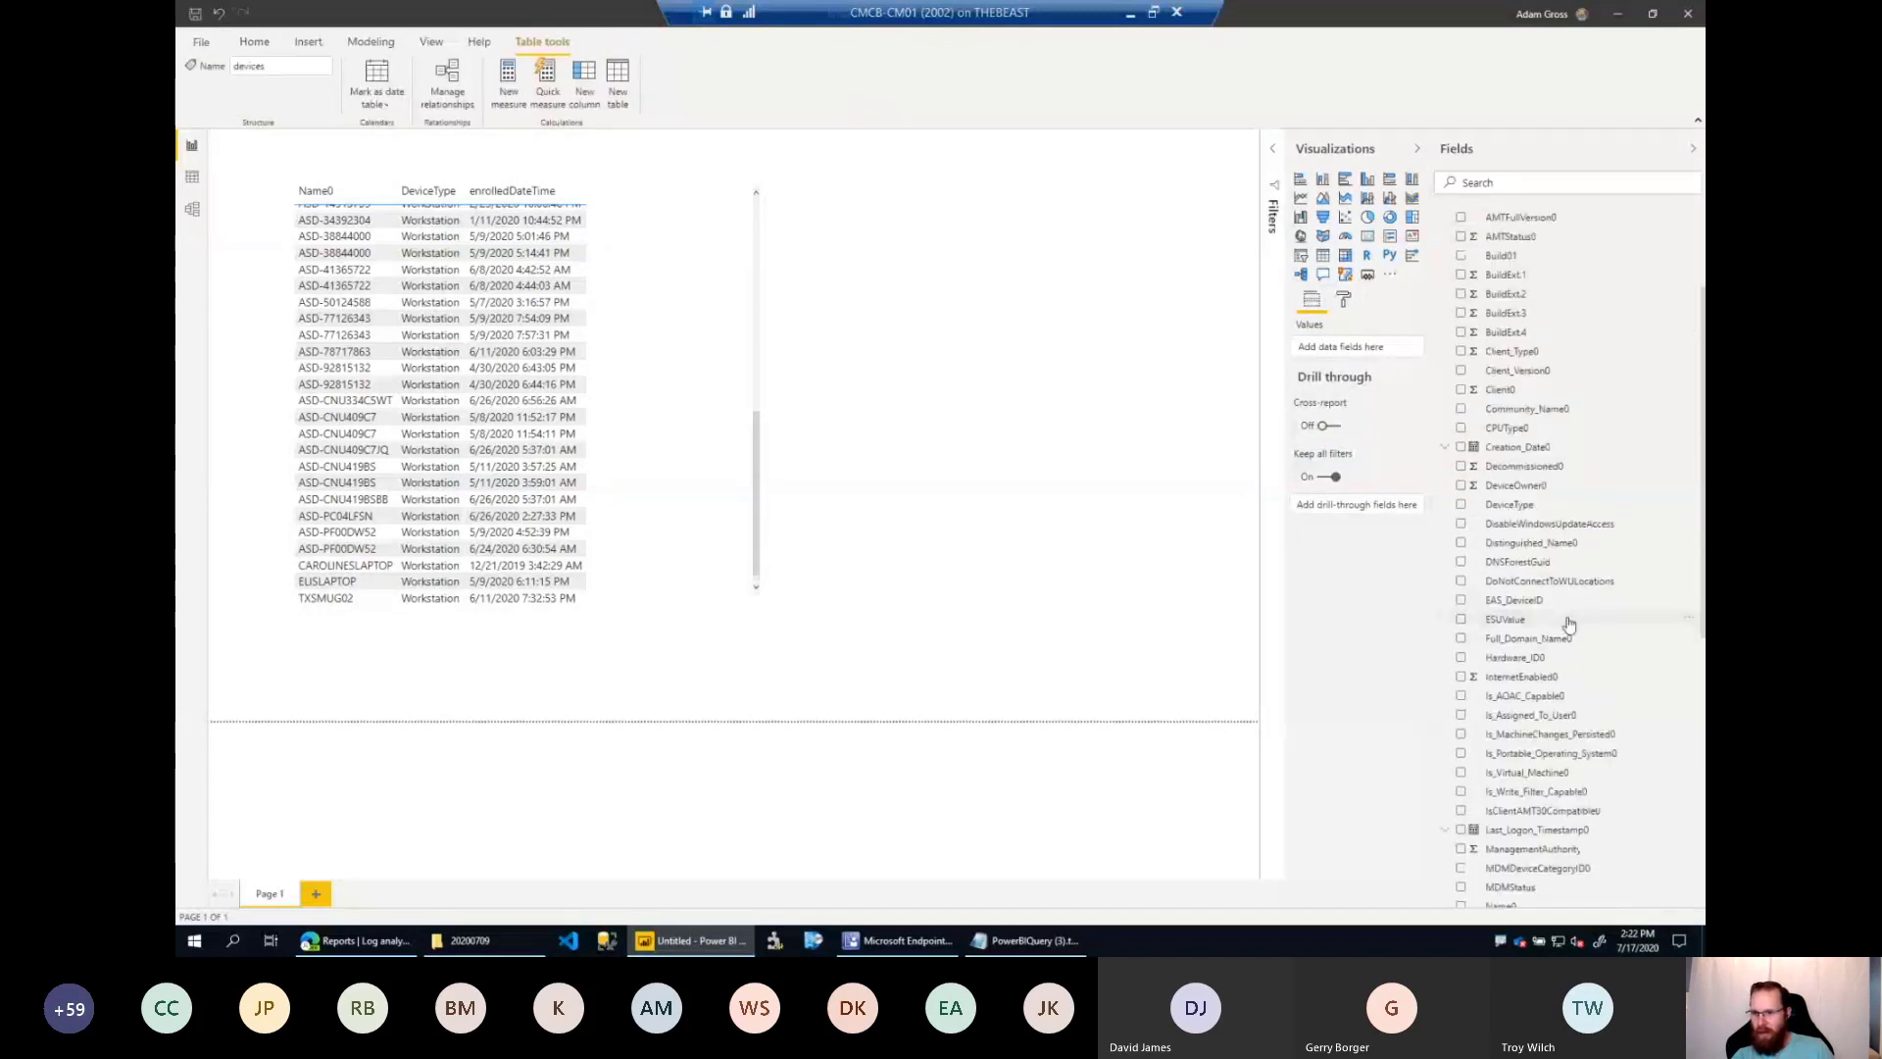
pyautogui.moveTo(1520, 505); pyautogui.dragTo(1029, 282)
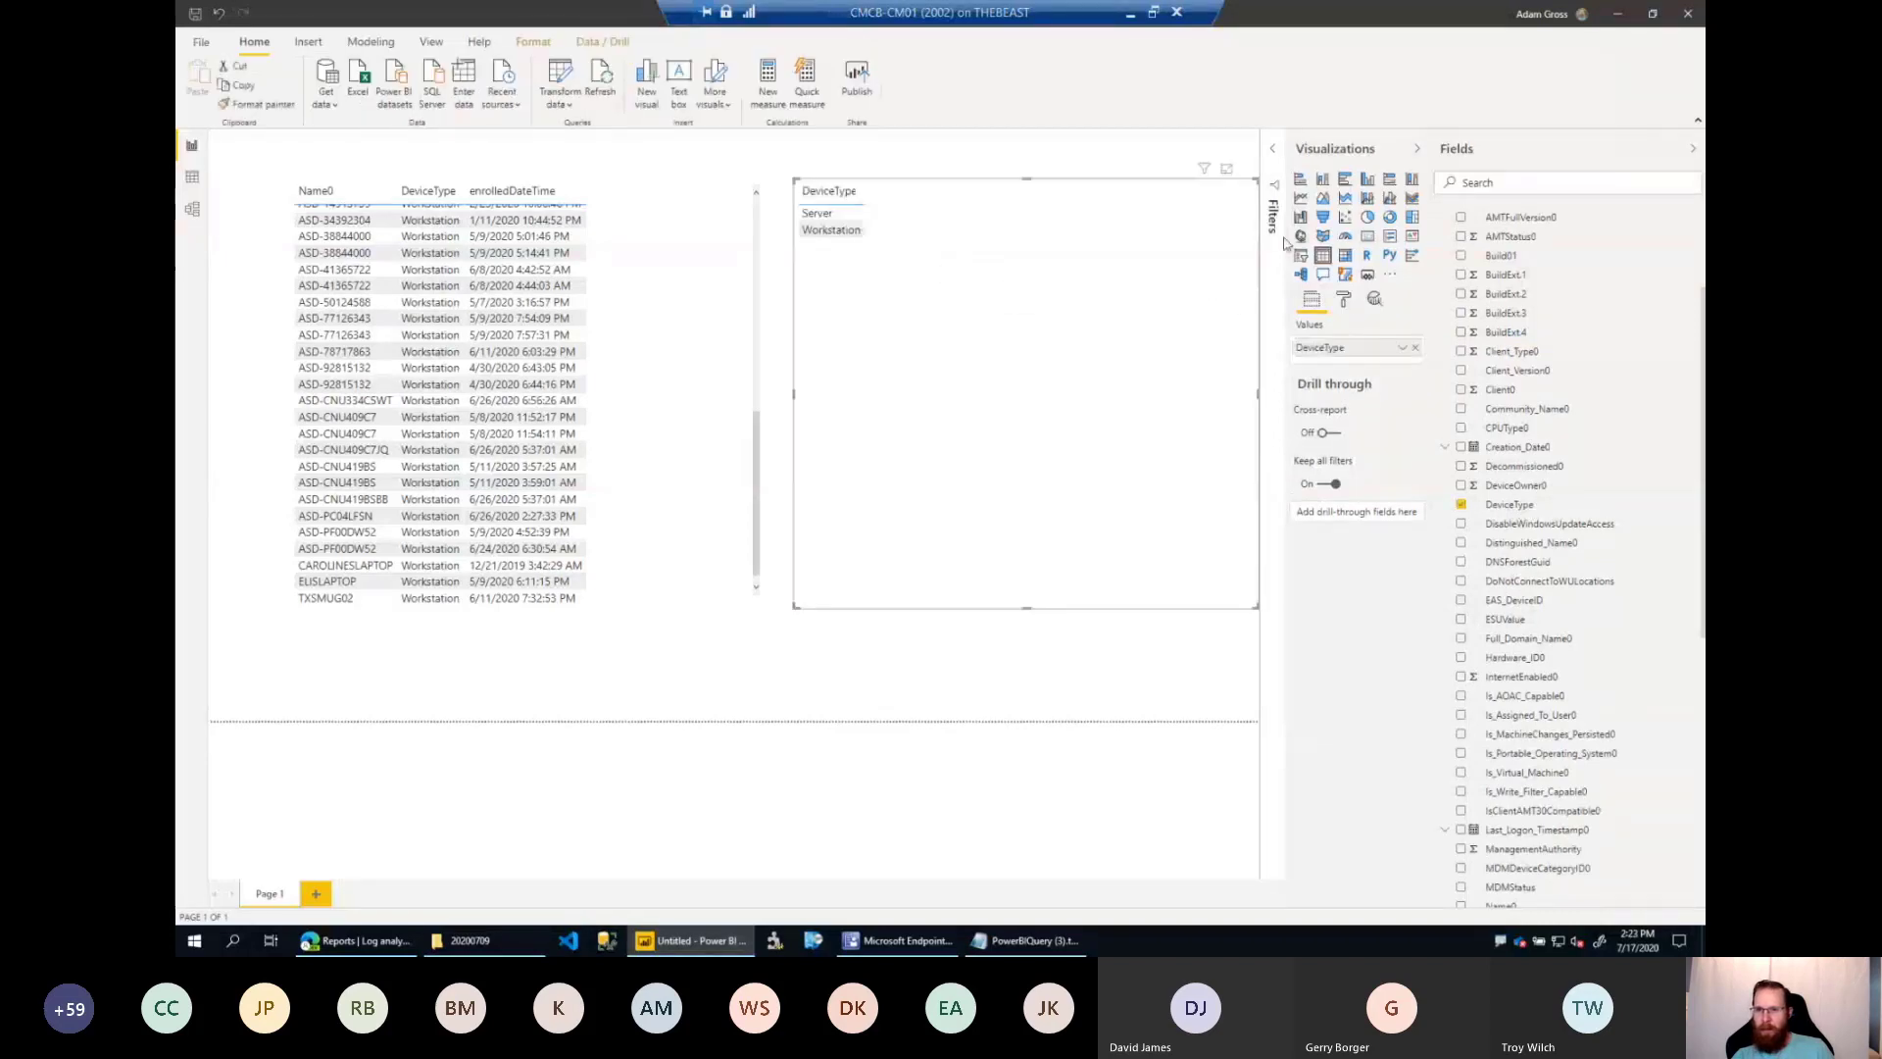
pyautogui.click(1391, 221)
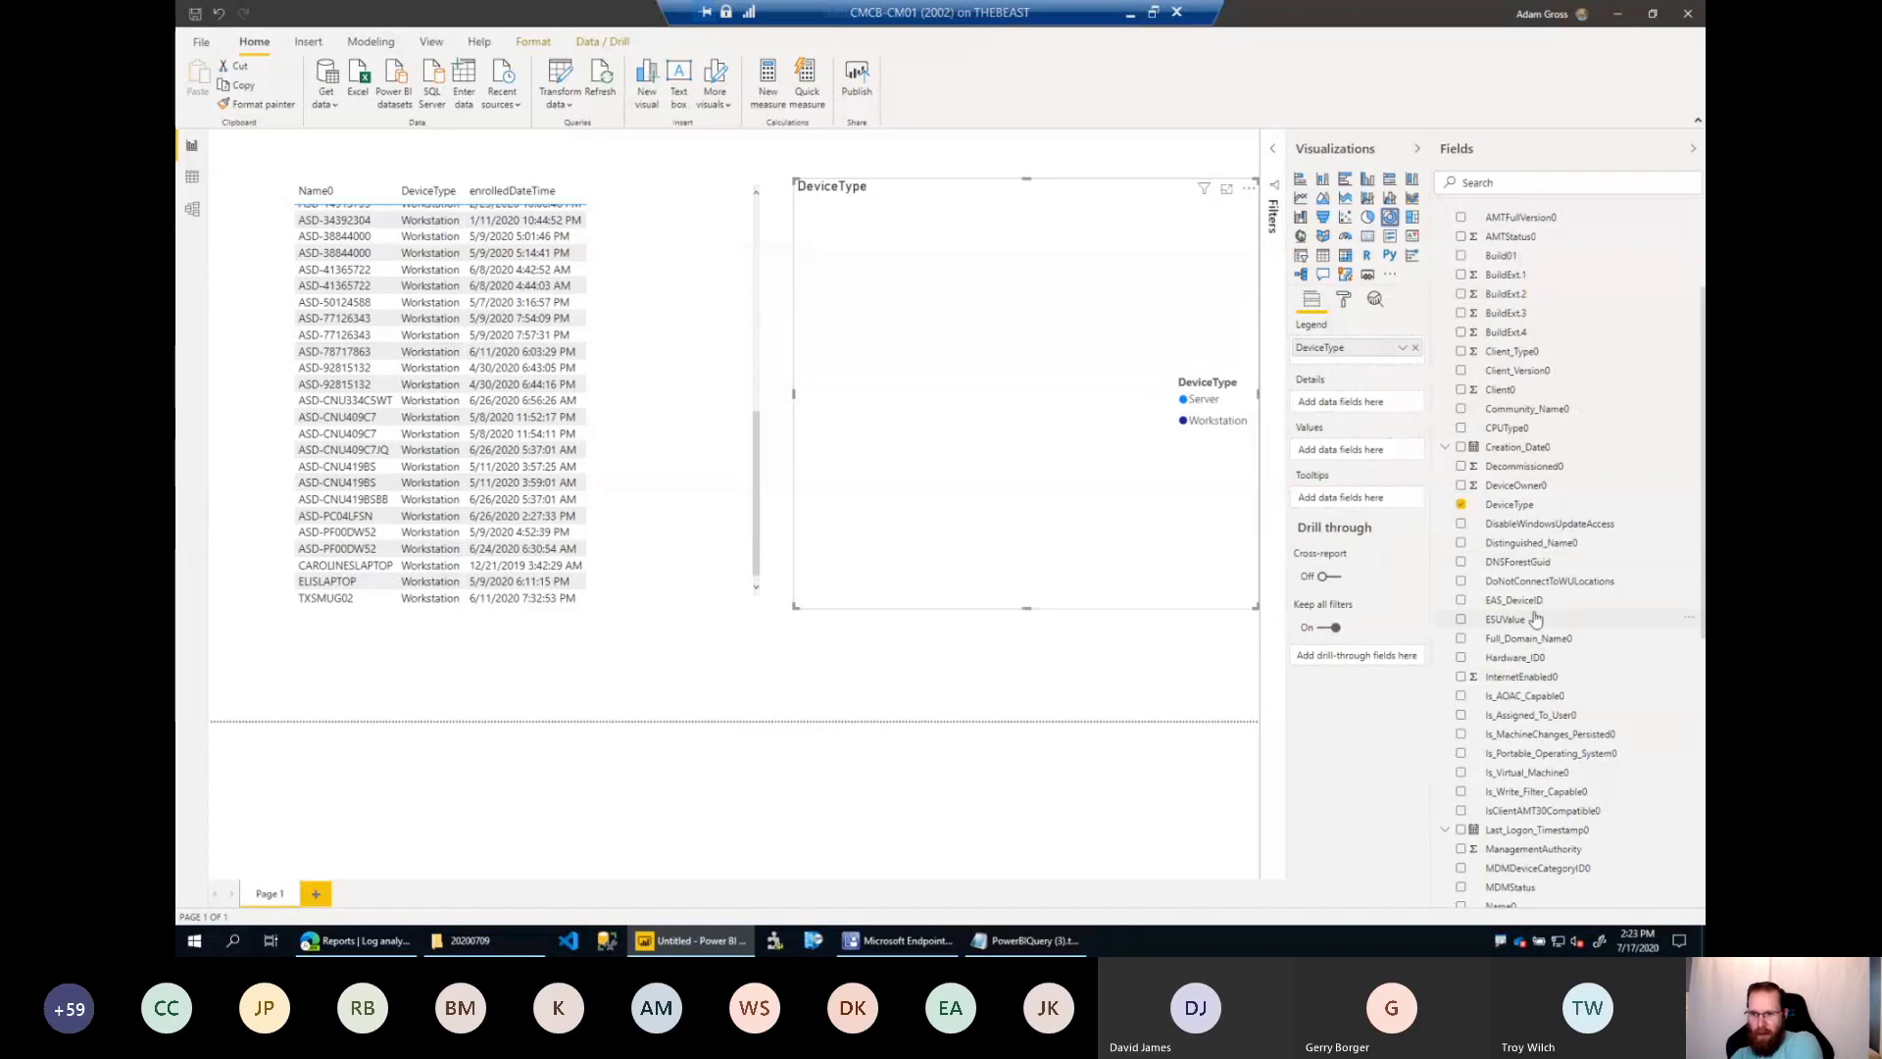
# Add ResourceID as the DeviceType donut chart's values, aggregated as Count (Distinct), and shrink the chart toward the page's upper corner.
pyautogui.scroll(-4, 1549, 682)
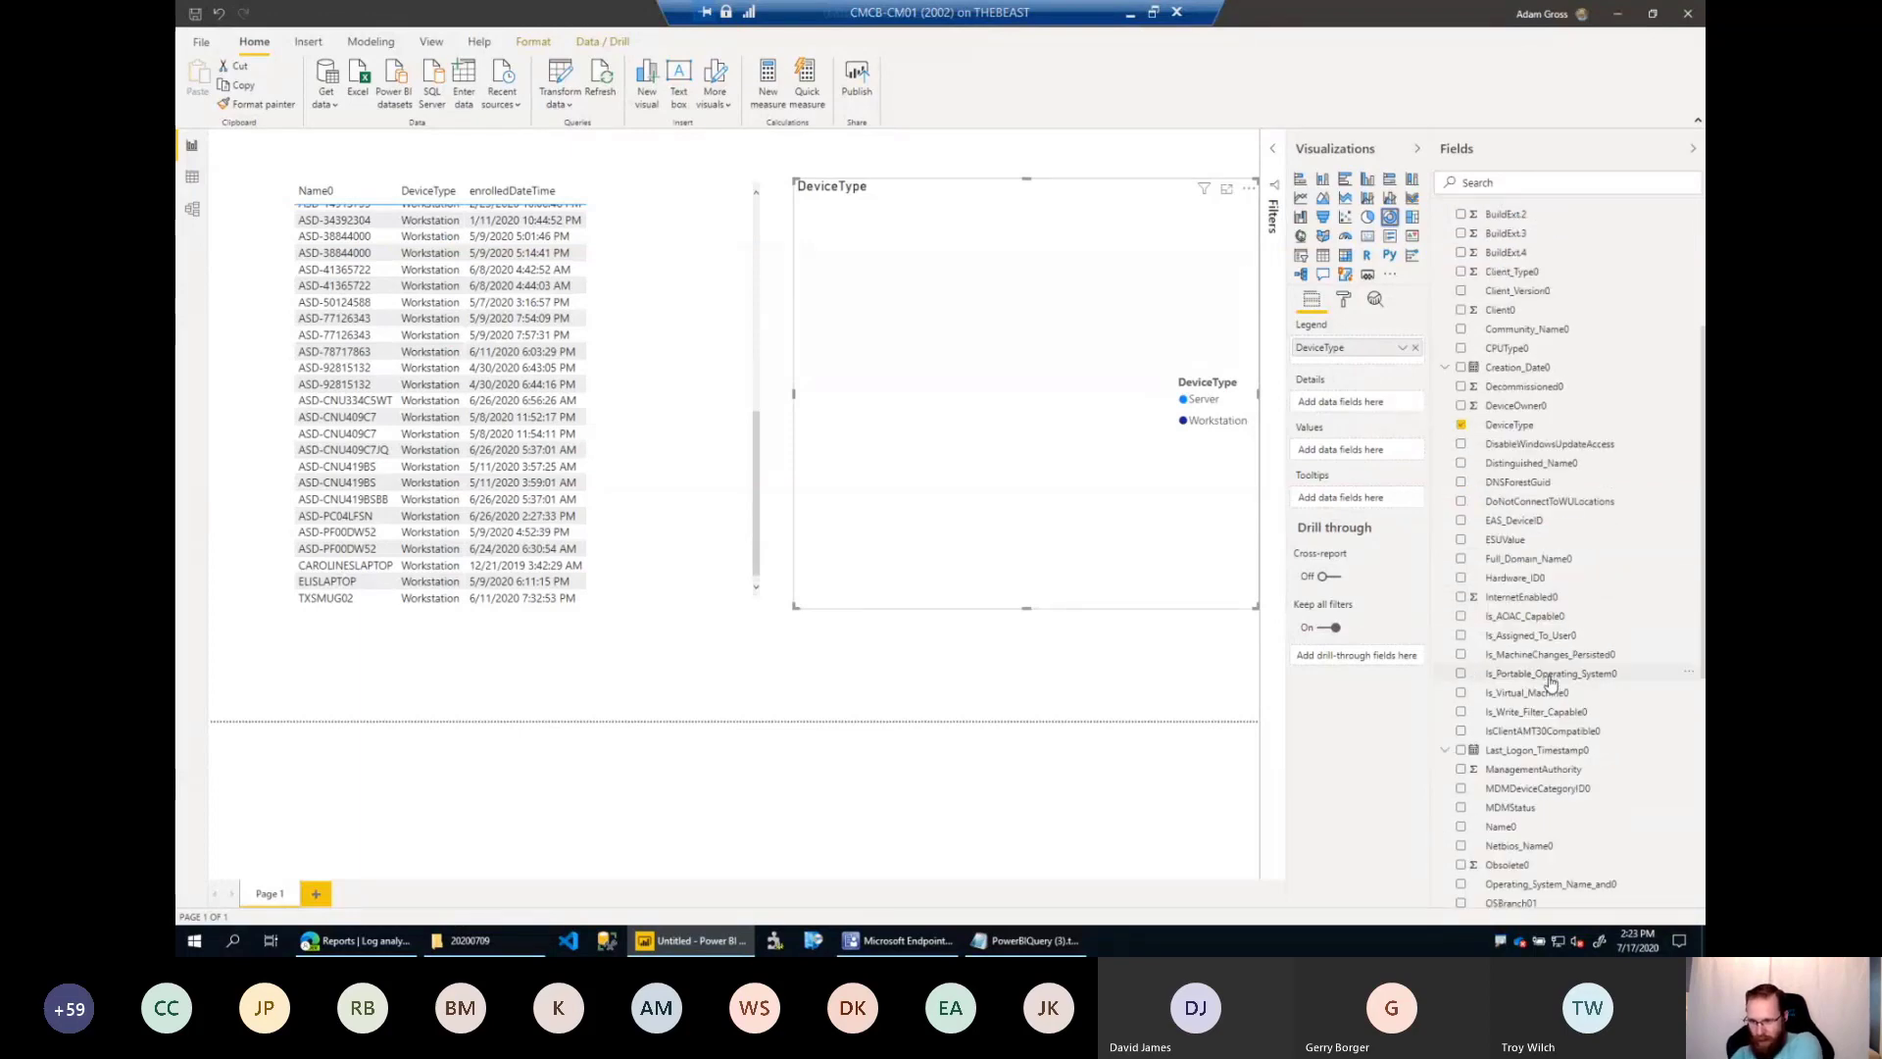
pyautogui.scroll(-1, 1539, 686)
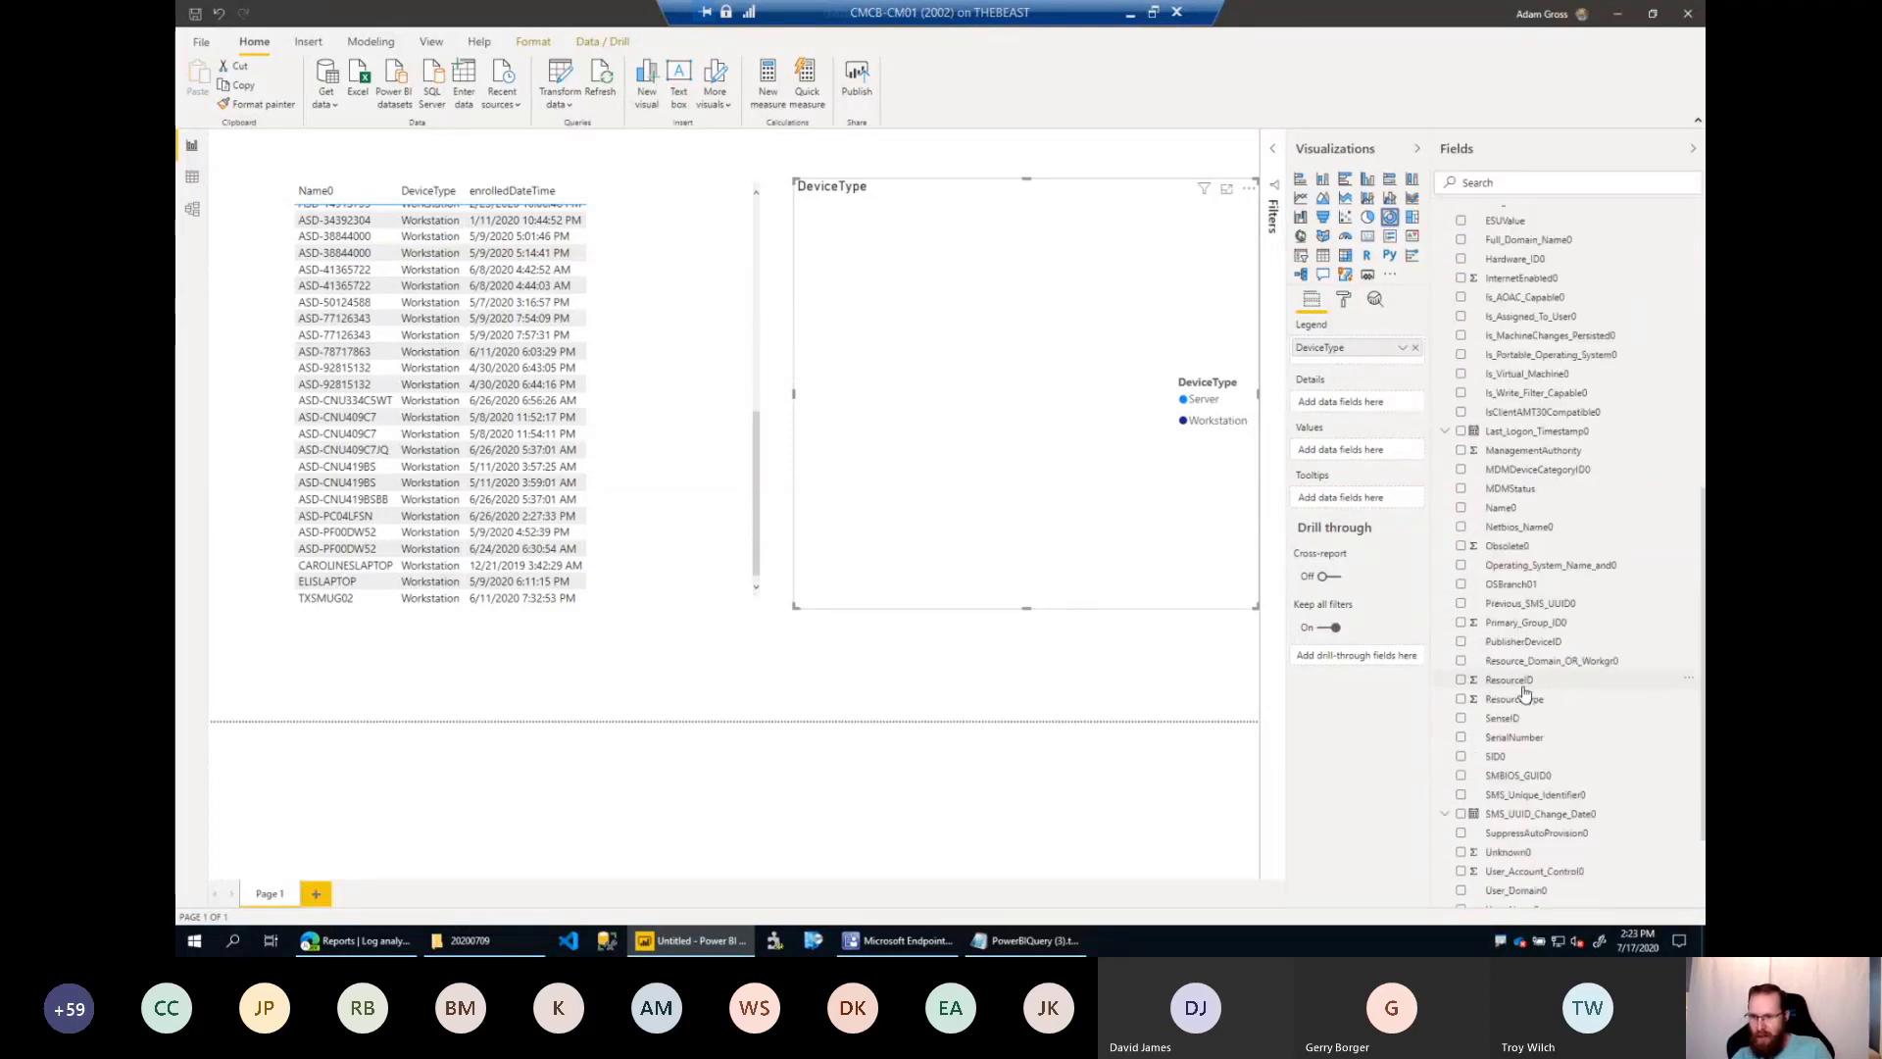
pyautogui.moveTo(1524, 689); pyautogui.dragTo(1344, 452)
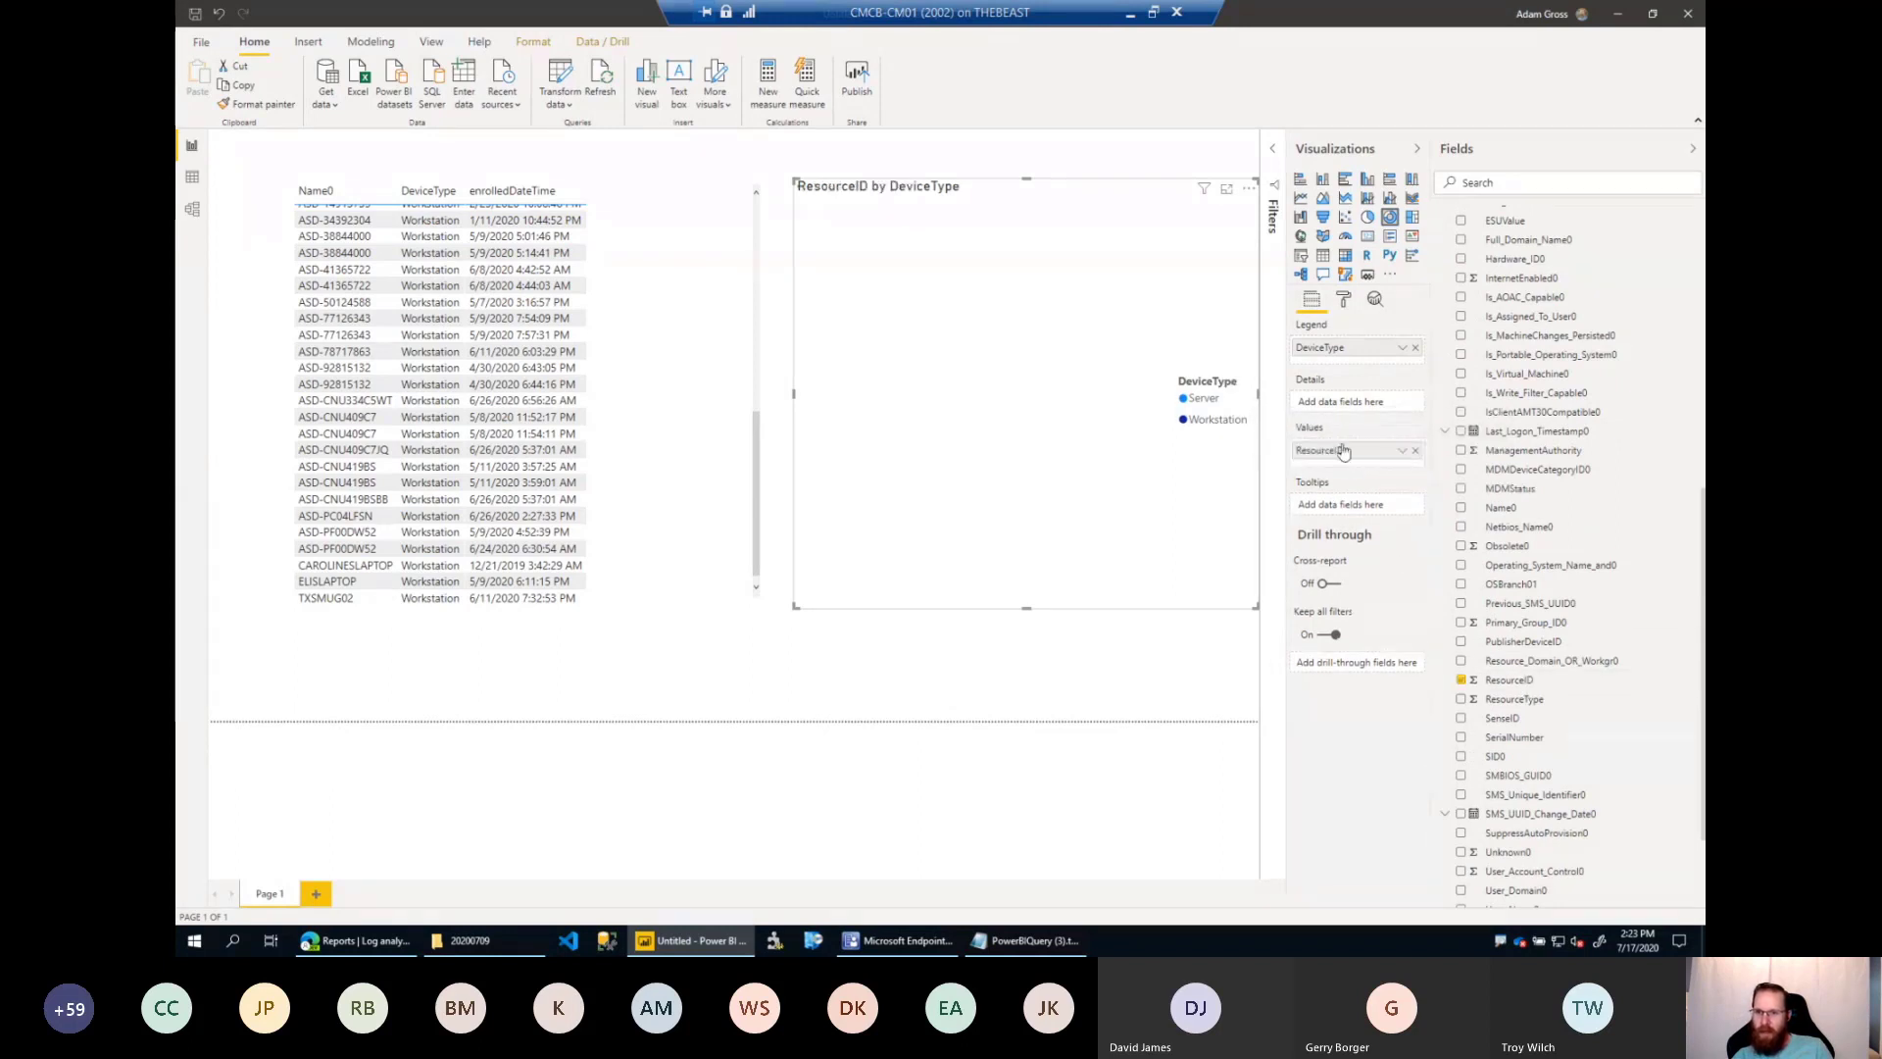
pyautogui.click(1404, 455)
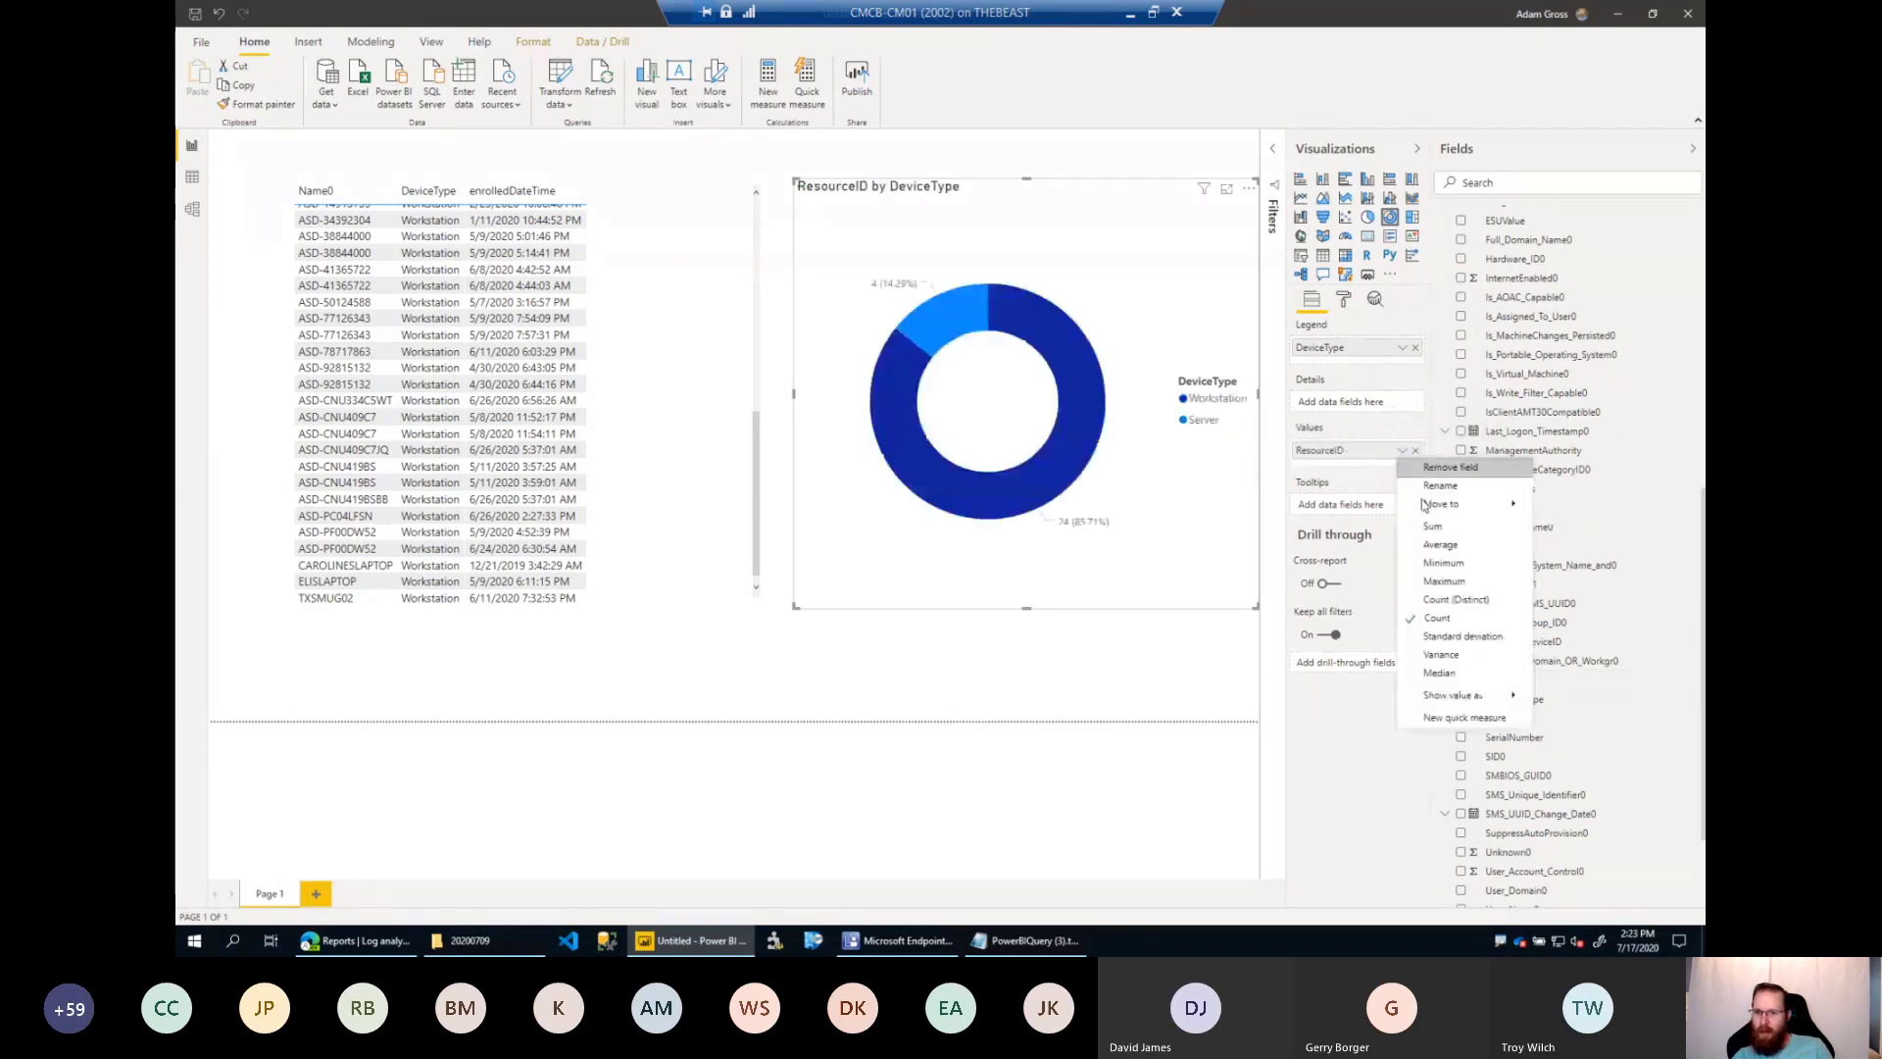
pyautogui.click(1458, 601)
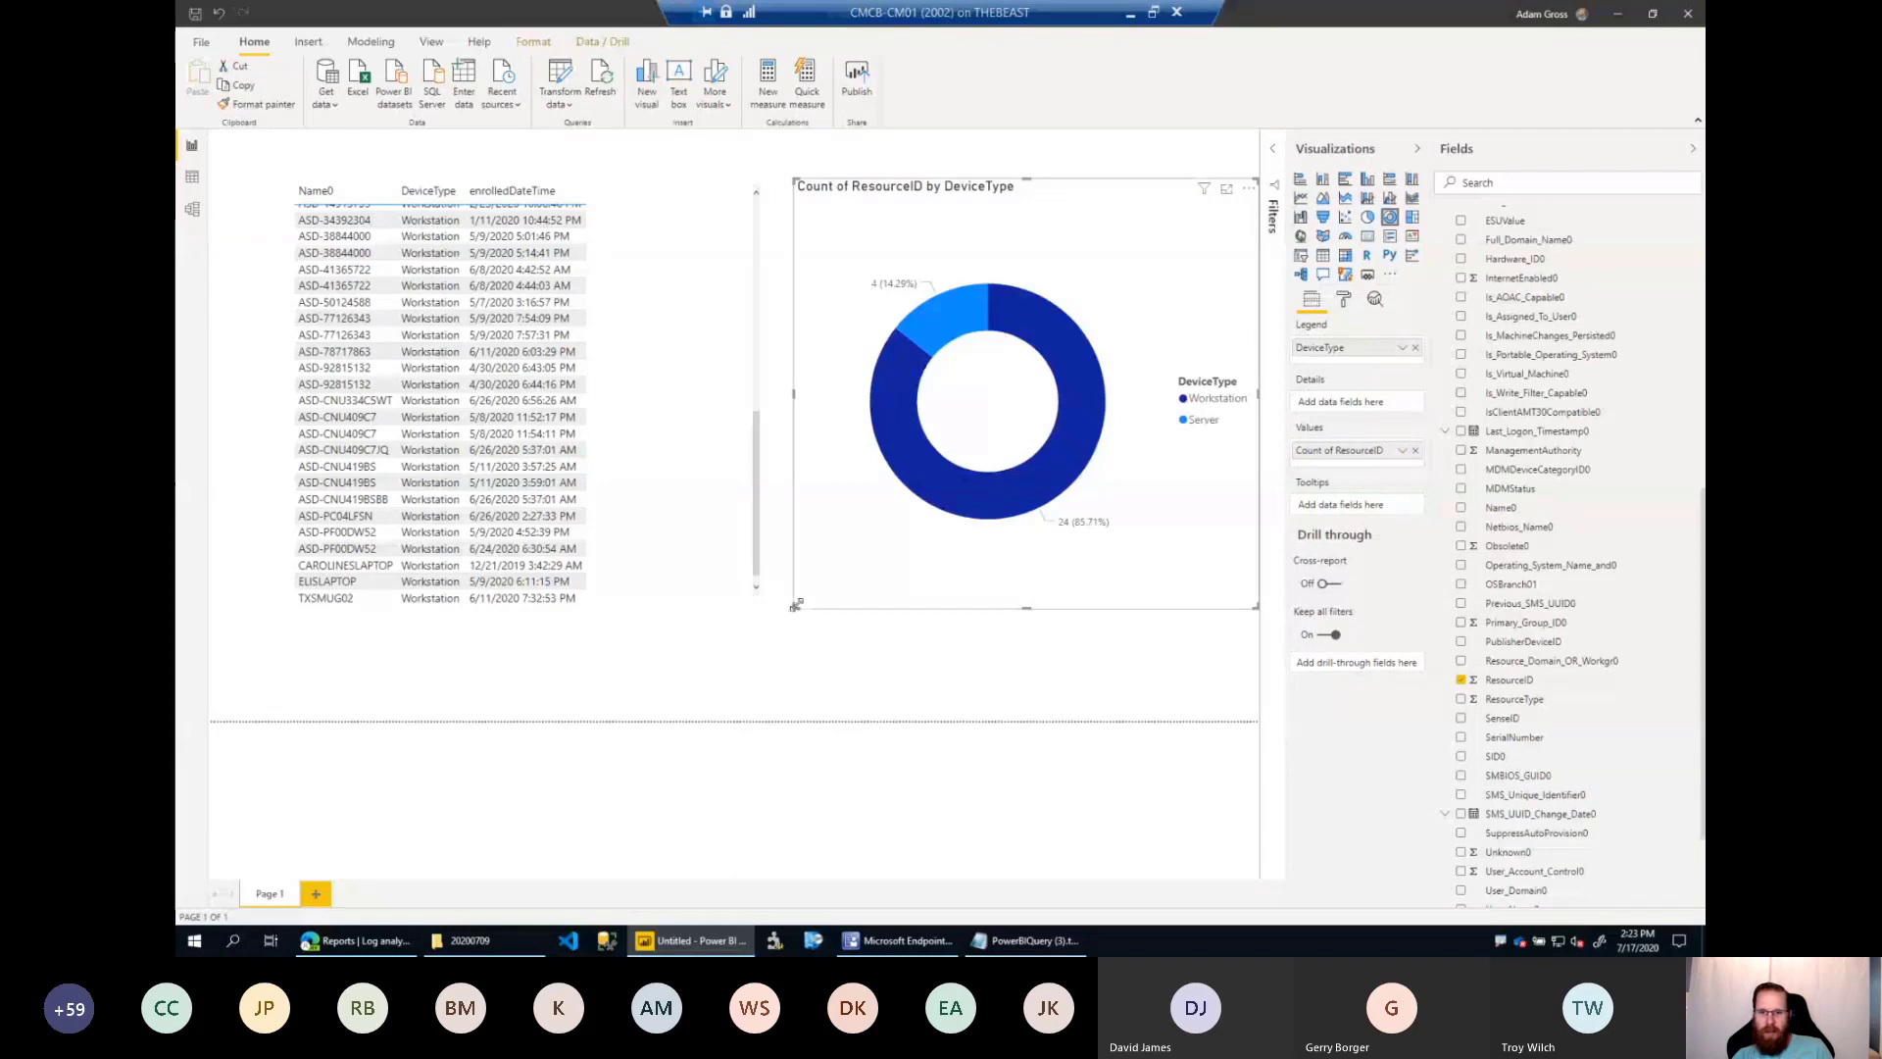
pyautogui.moveTo(795, 605); pyautogui.dragTo(936, 394)
# Create a second donut chart below the DeviceType chart, using Query1's BuildExt.3 field as its legend.
pyautogui.scroll(-2, 1593, 650)
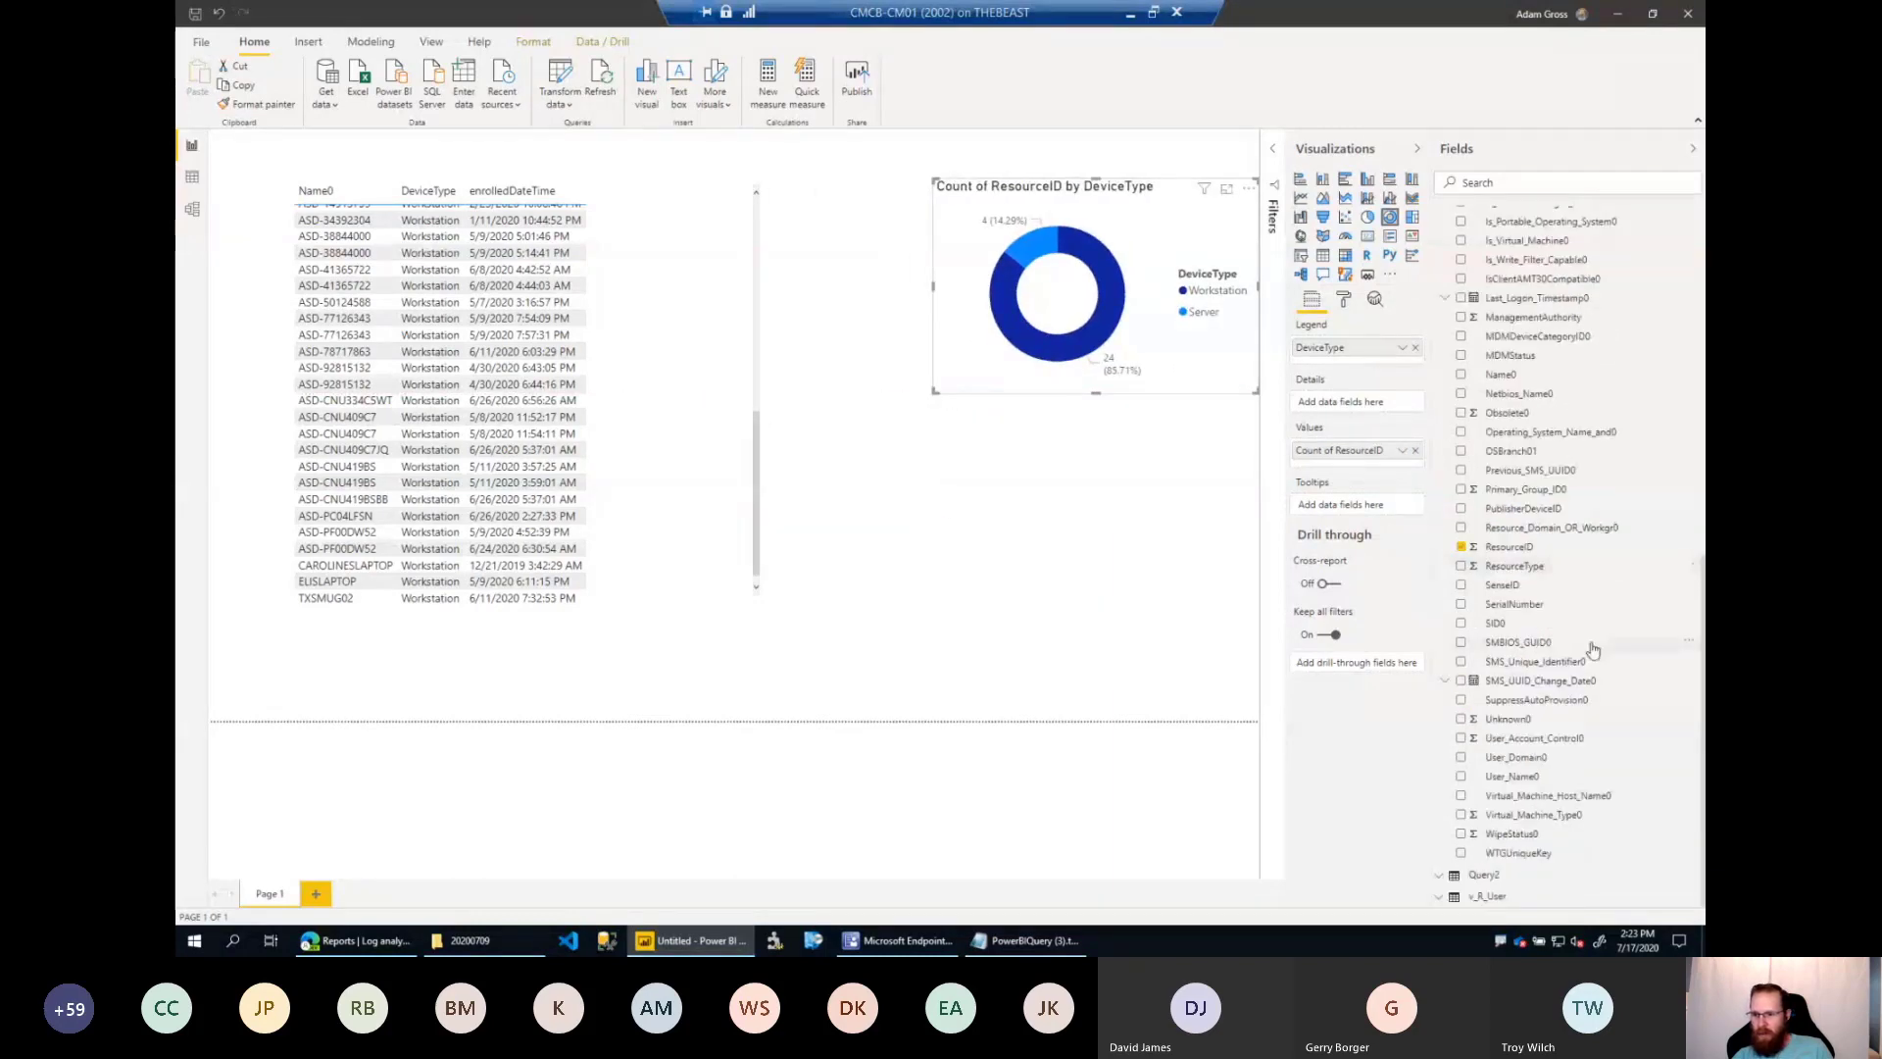
pyautogui.scroll(8, 1588, 662)
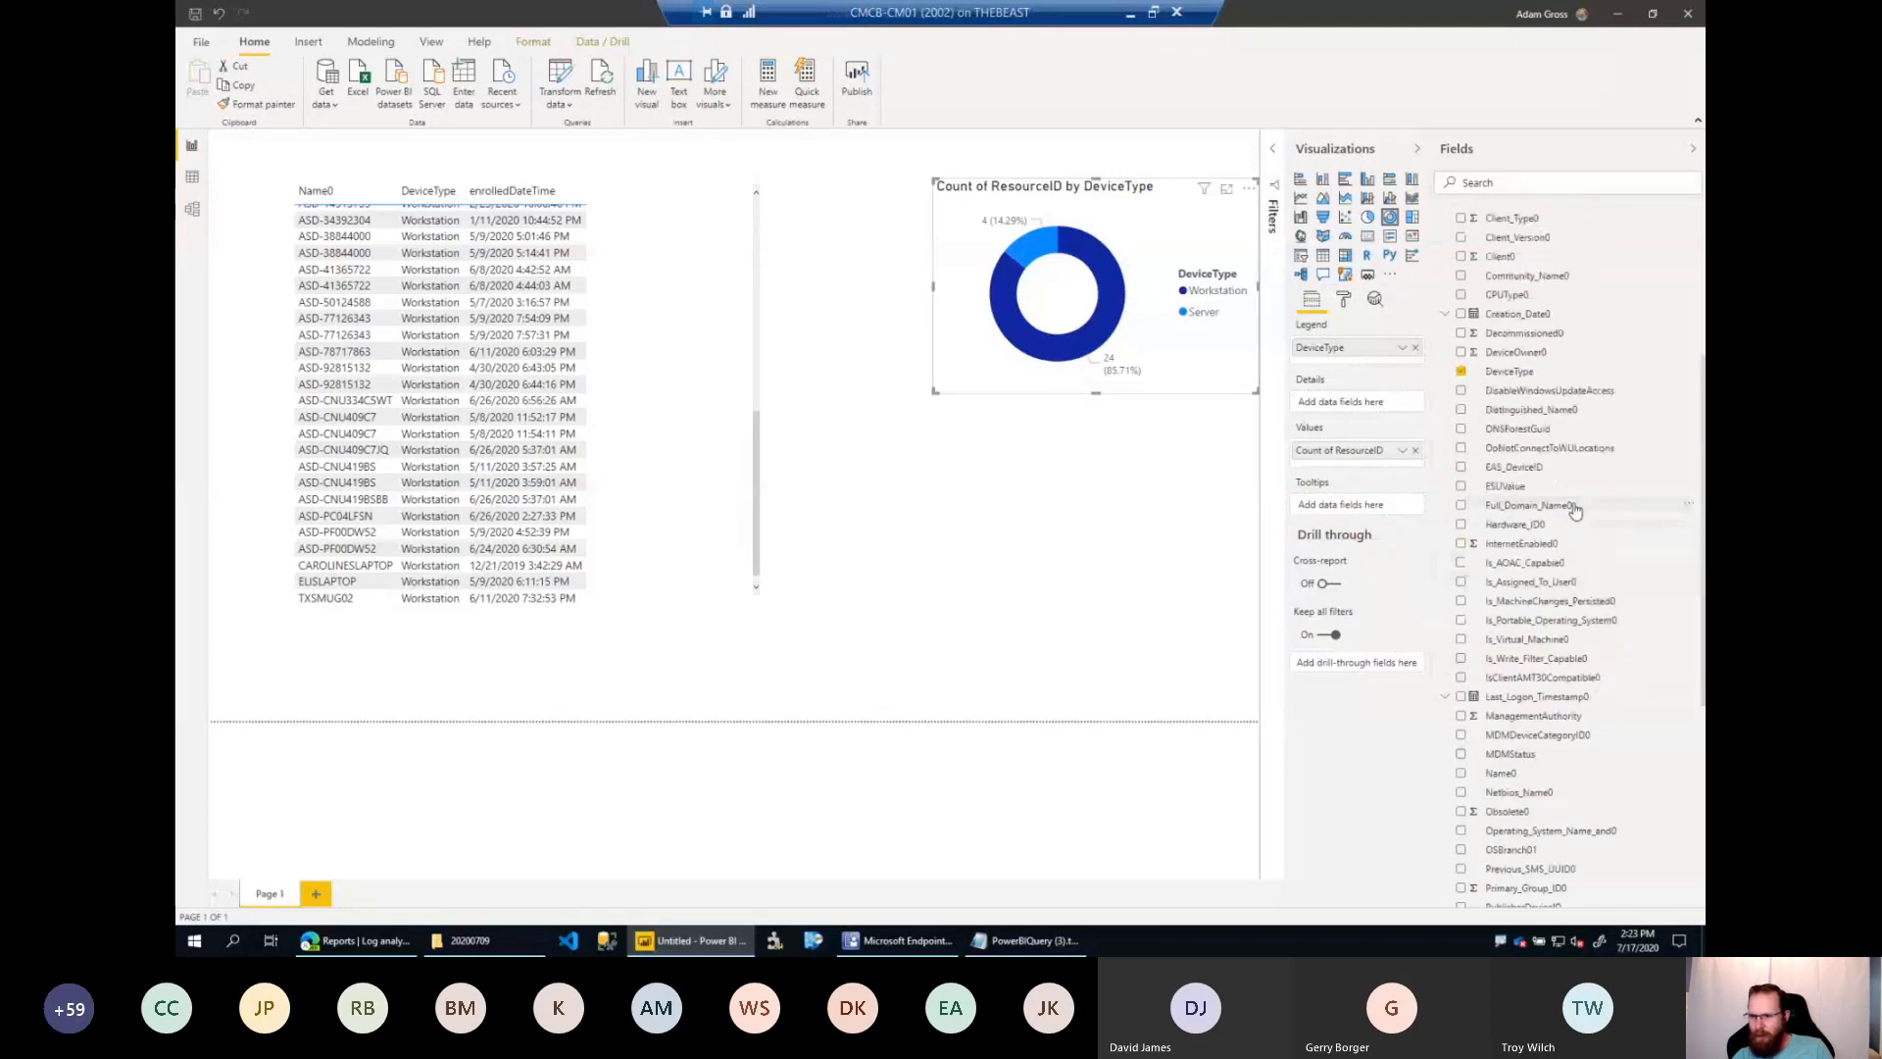
pyautogui.scroll(2, 1568, 493)
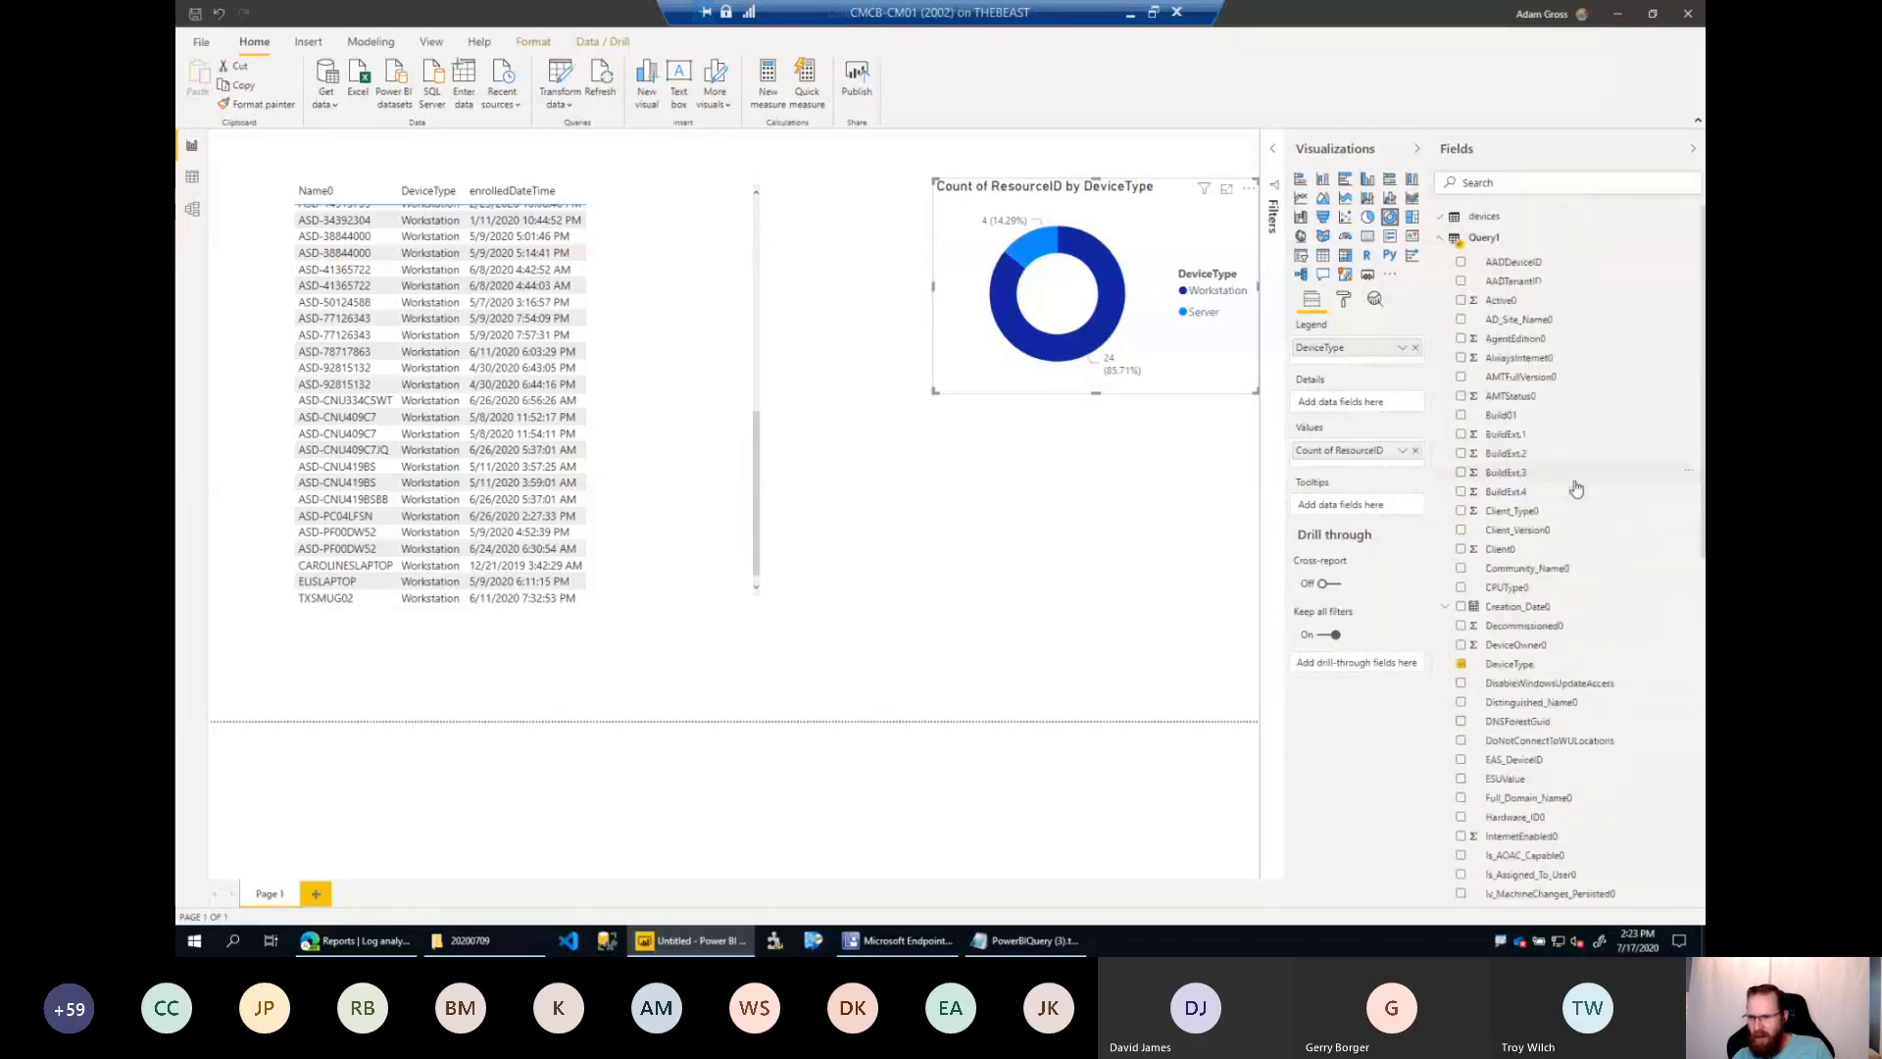
pyautogui.scroll(-1, 1565, 480)
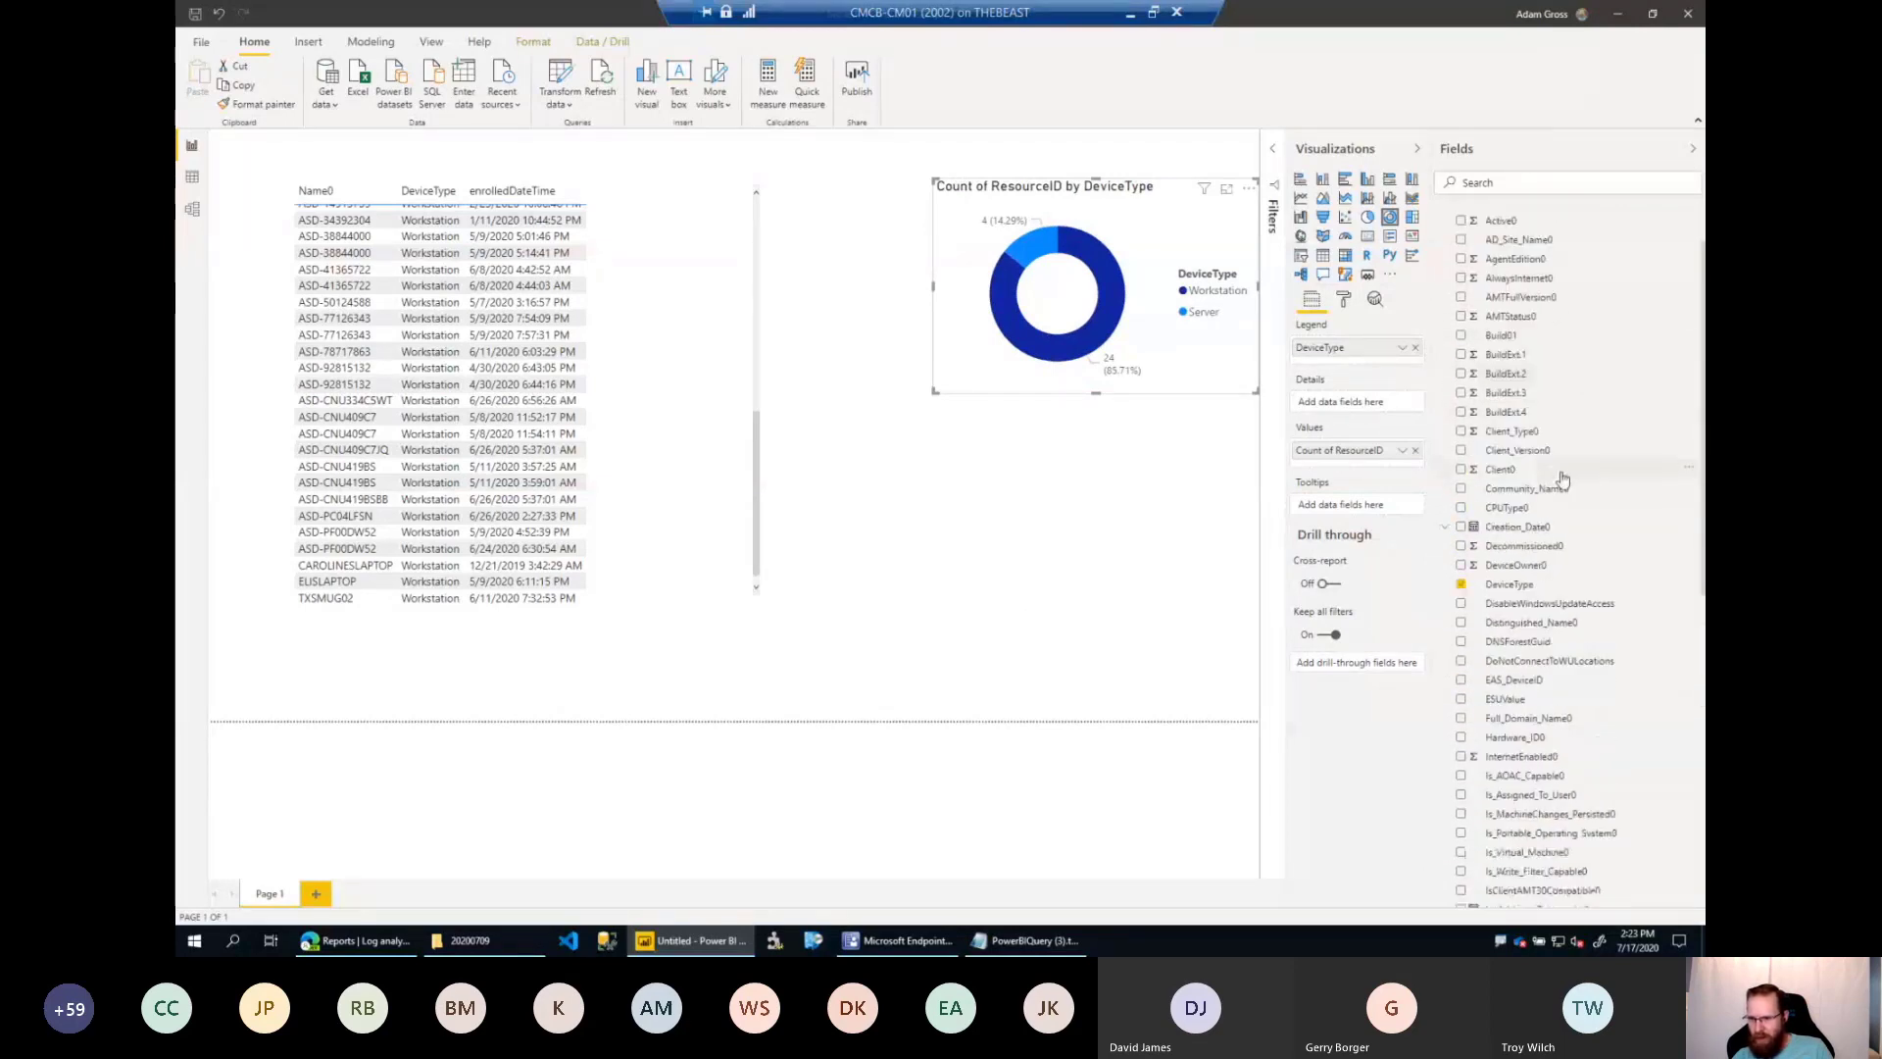
pyautogui.scroll(-3, 1563, 479)
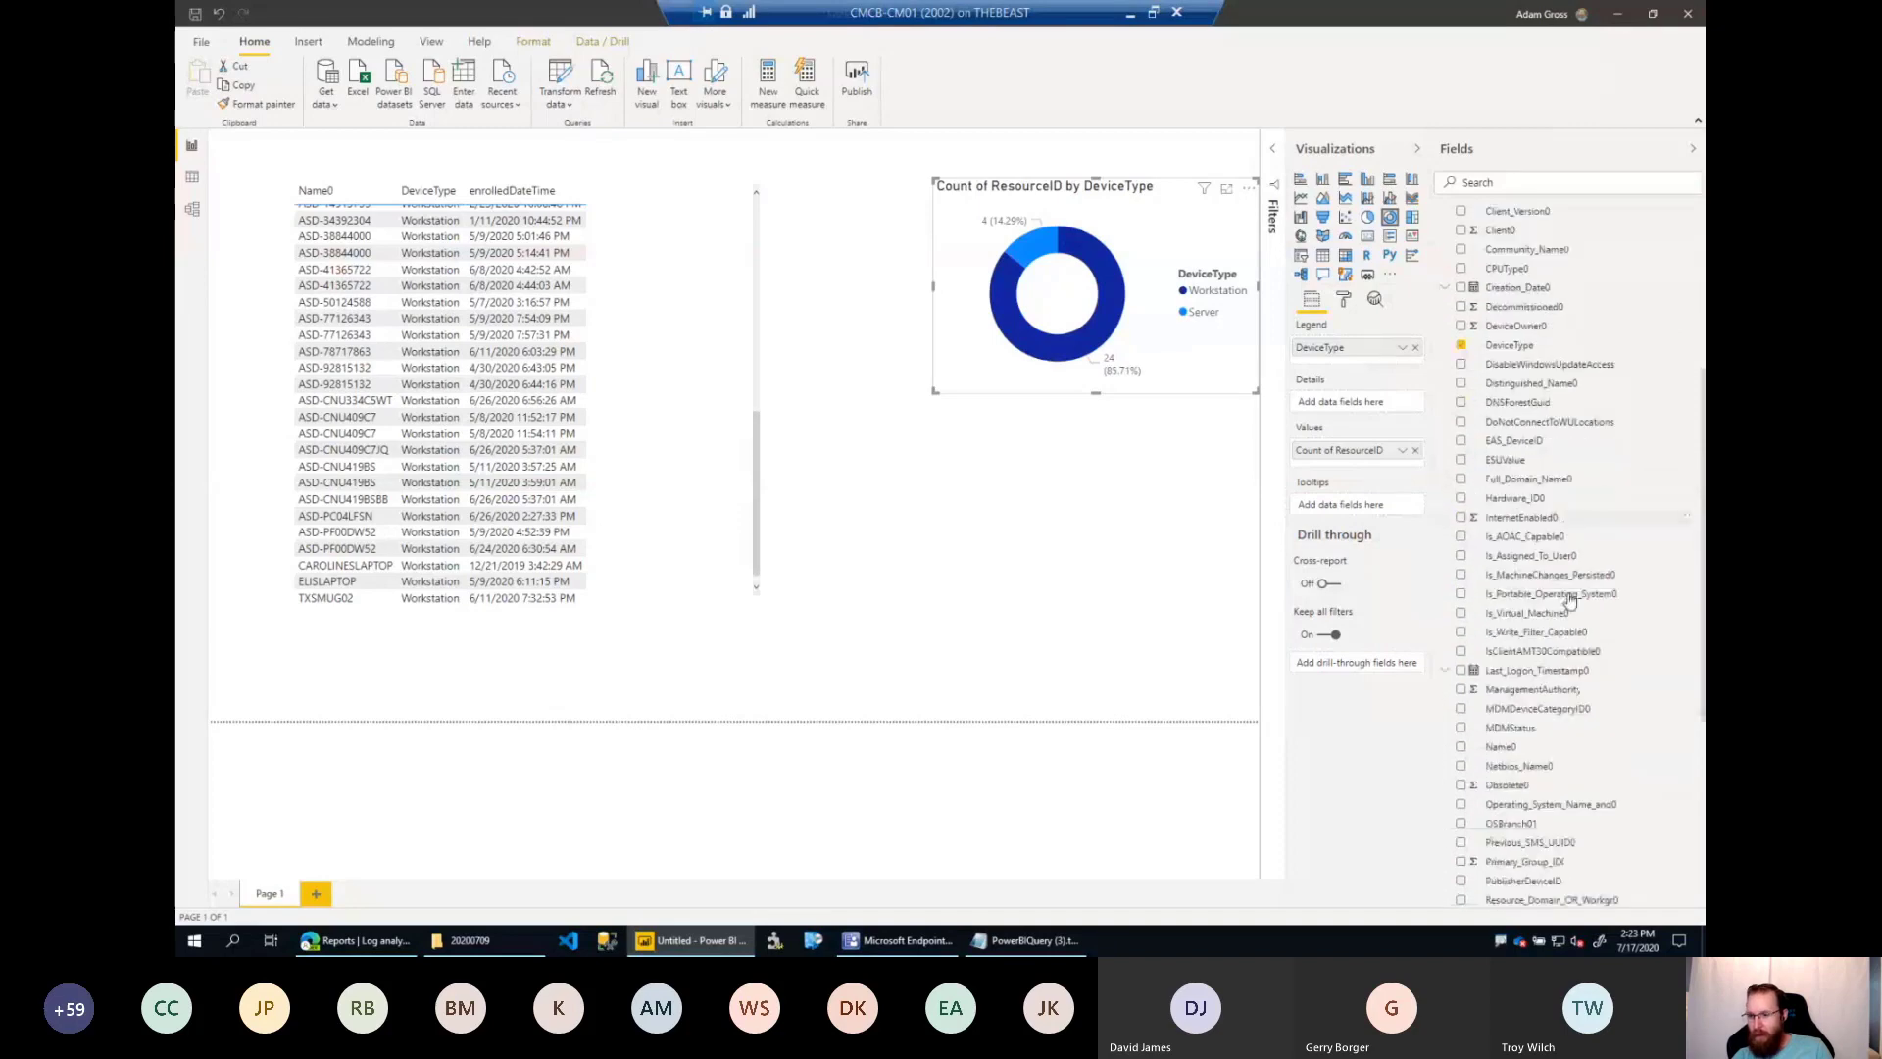
pyautogui.scroll(-2, 1569, 600)
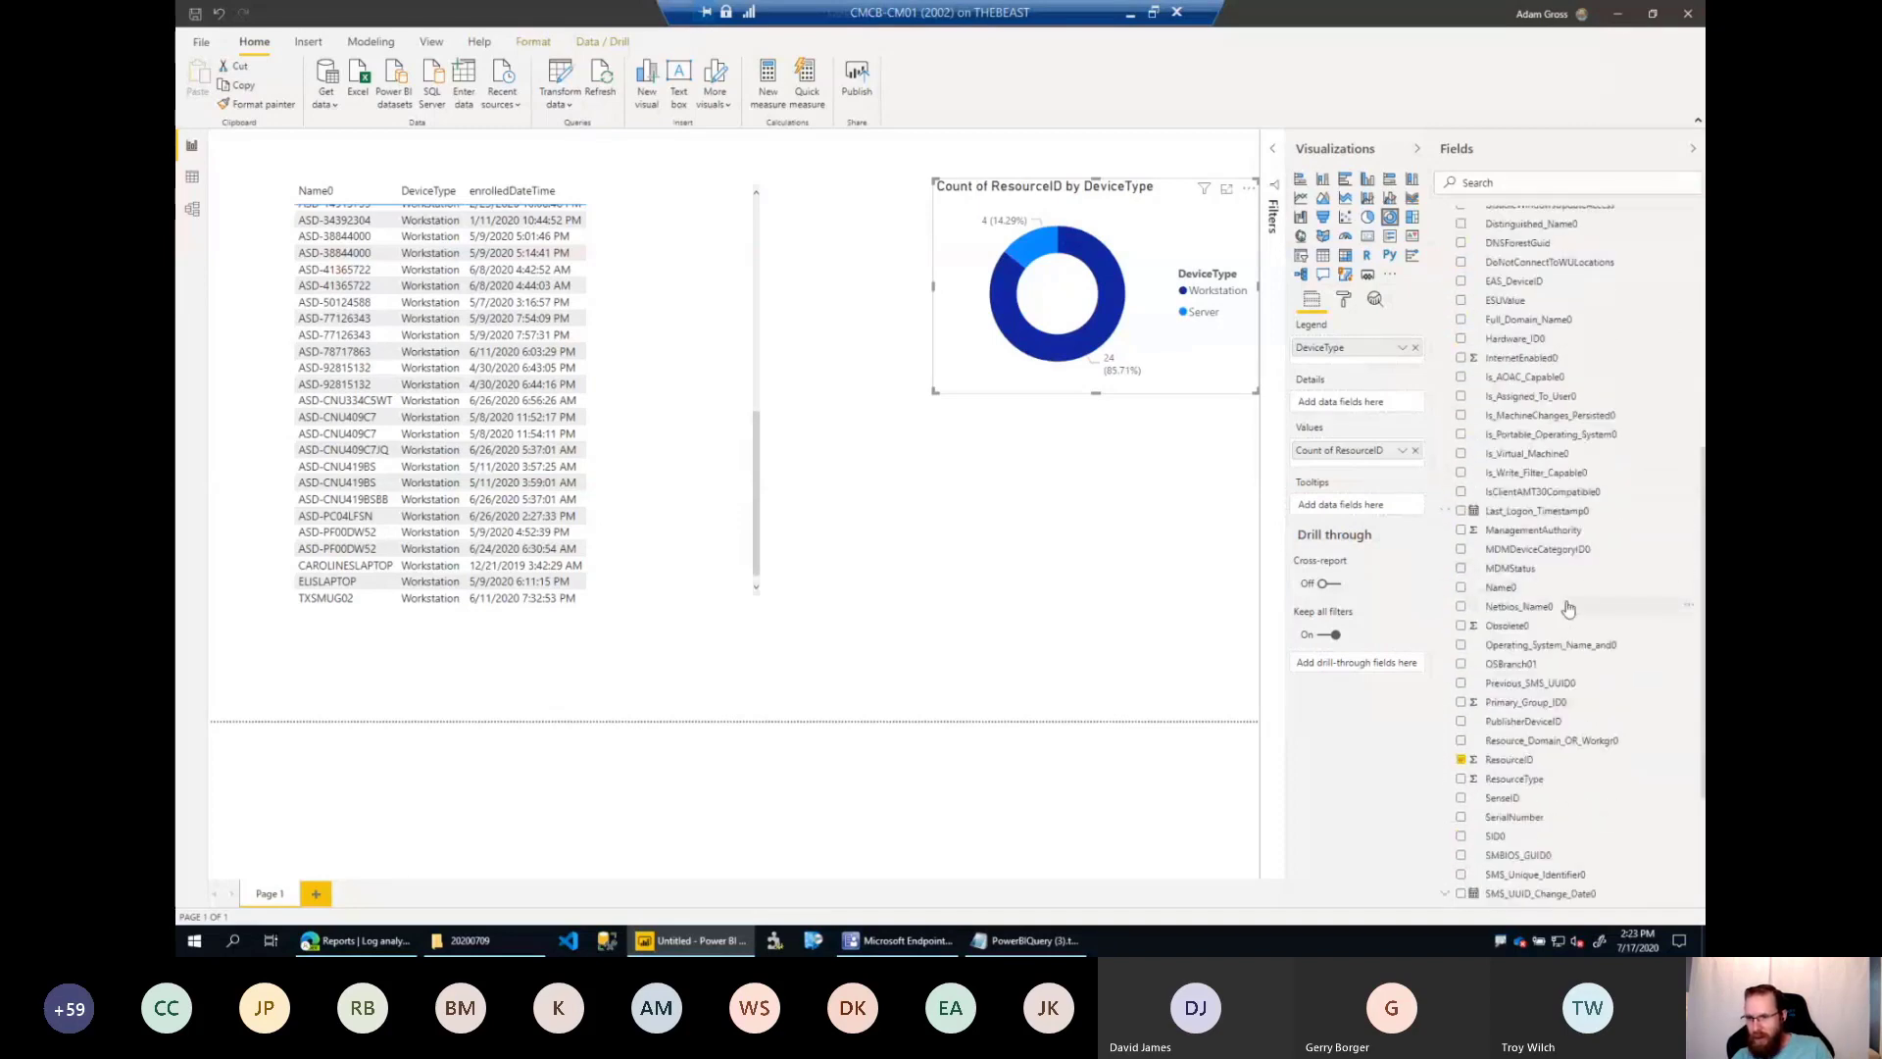
pyautogui.scroll(4, 1570, 603)
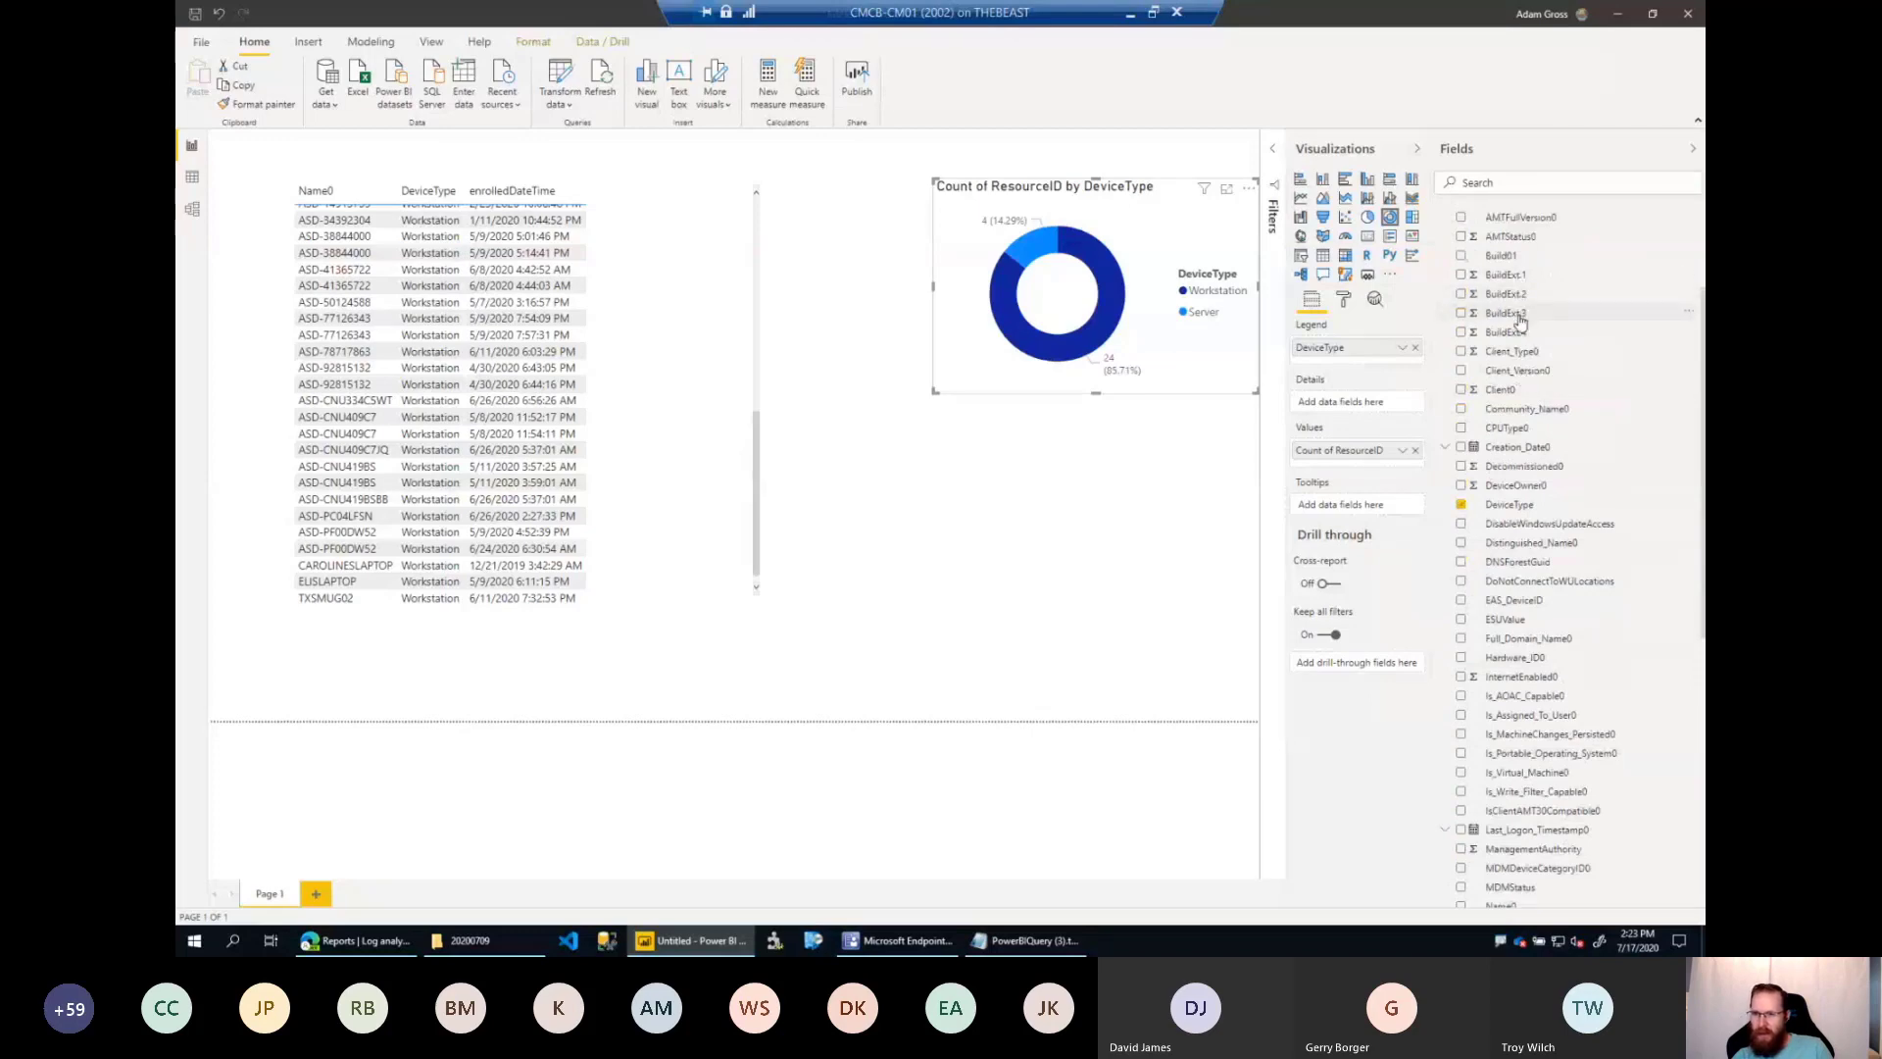
pyautogui.moveTo(1519, 320); pyautogui.dragTo(1017, 462)
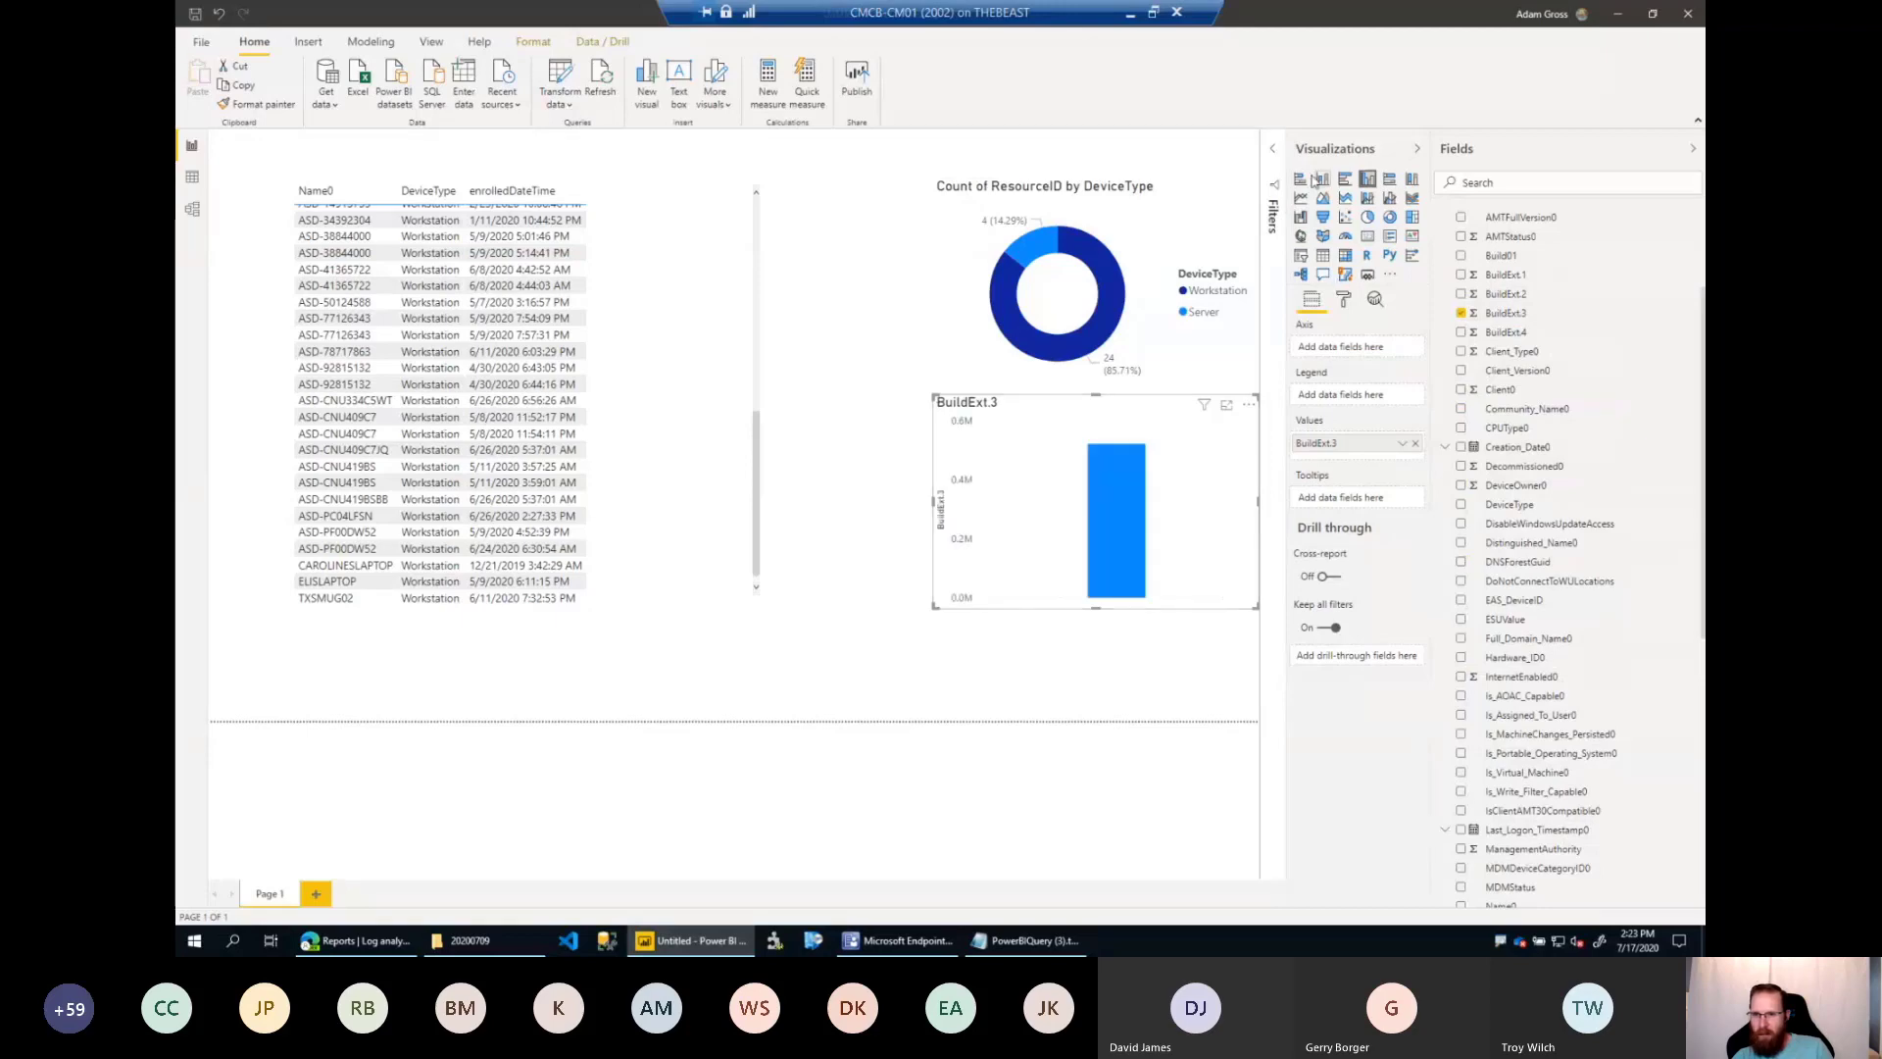
pyautogui.click(1390, 217)
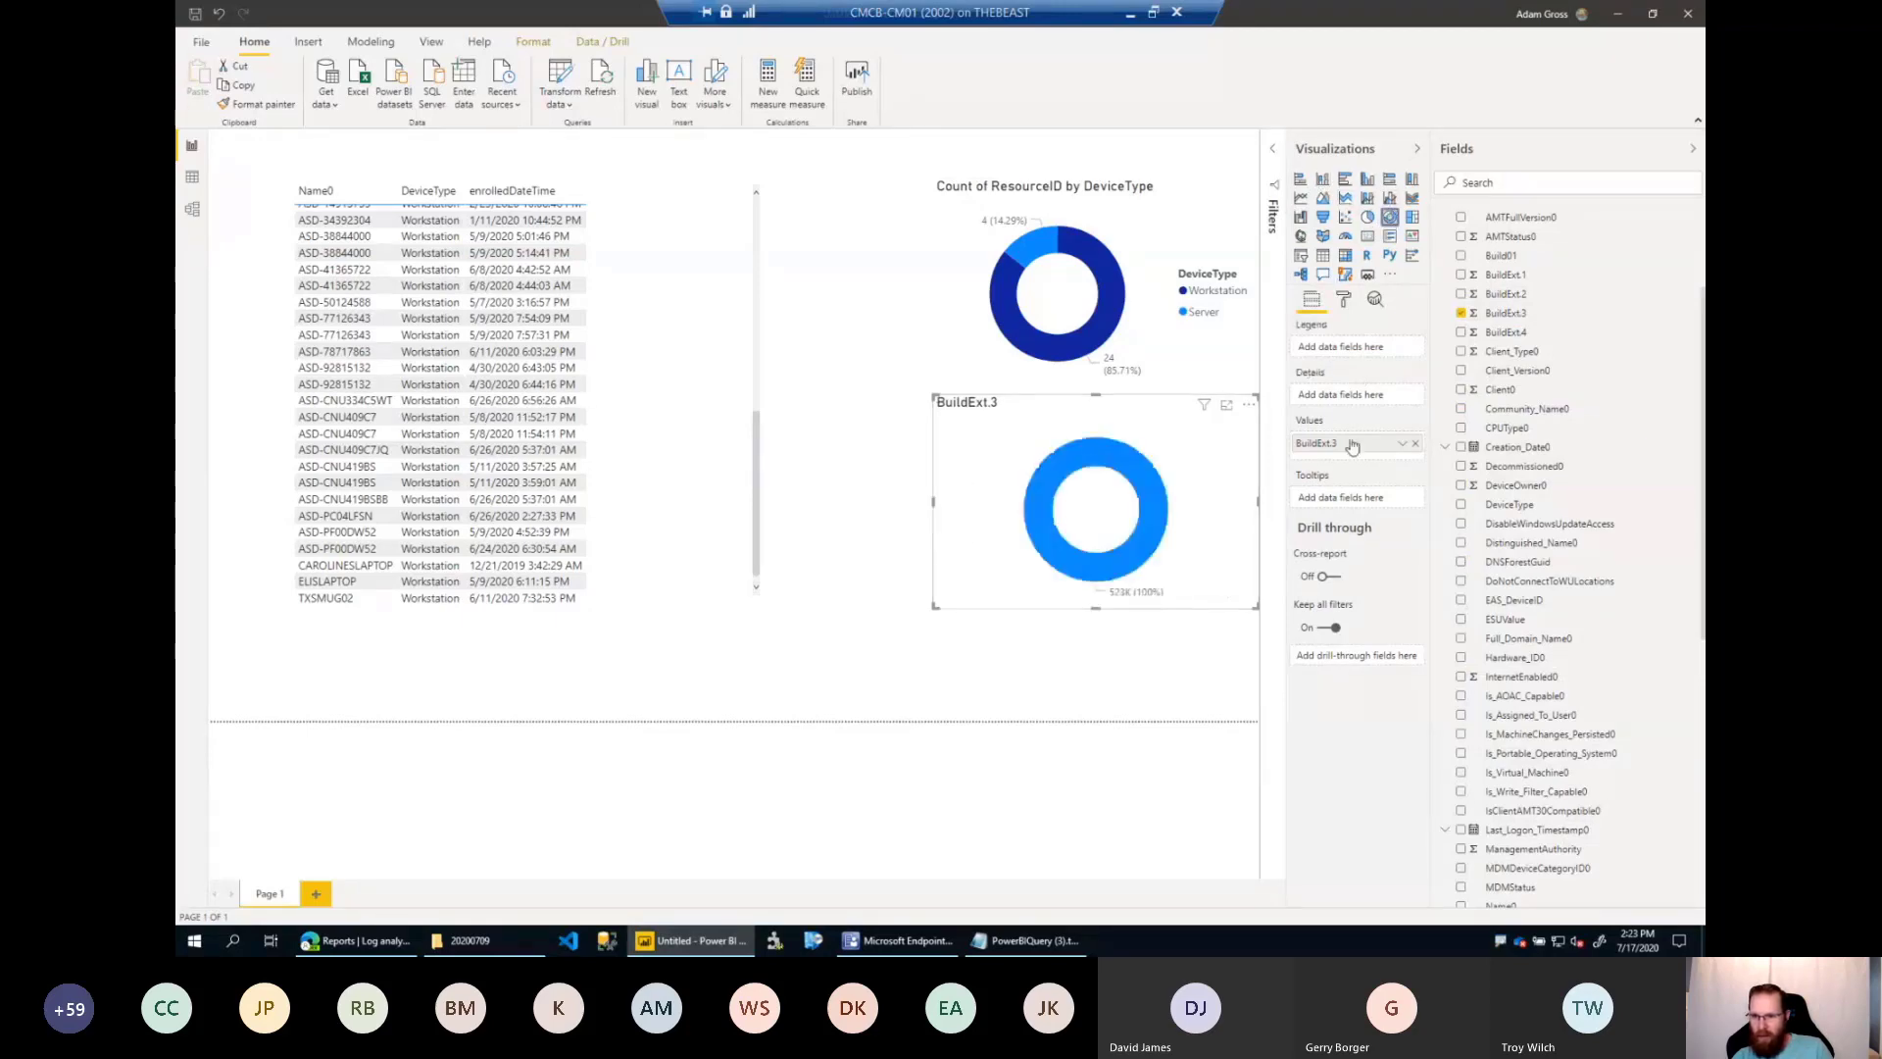
pyautogui.moveTo(1353, 447); pyautogui.dragTo(1343, 353)
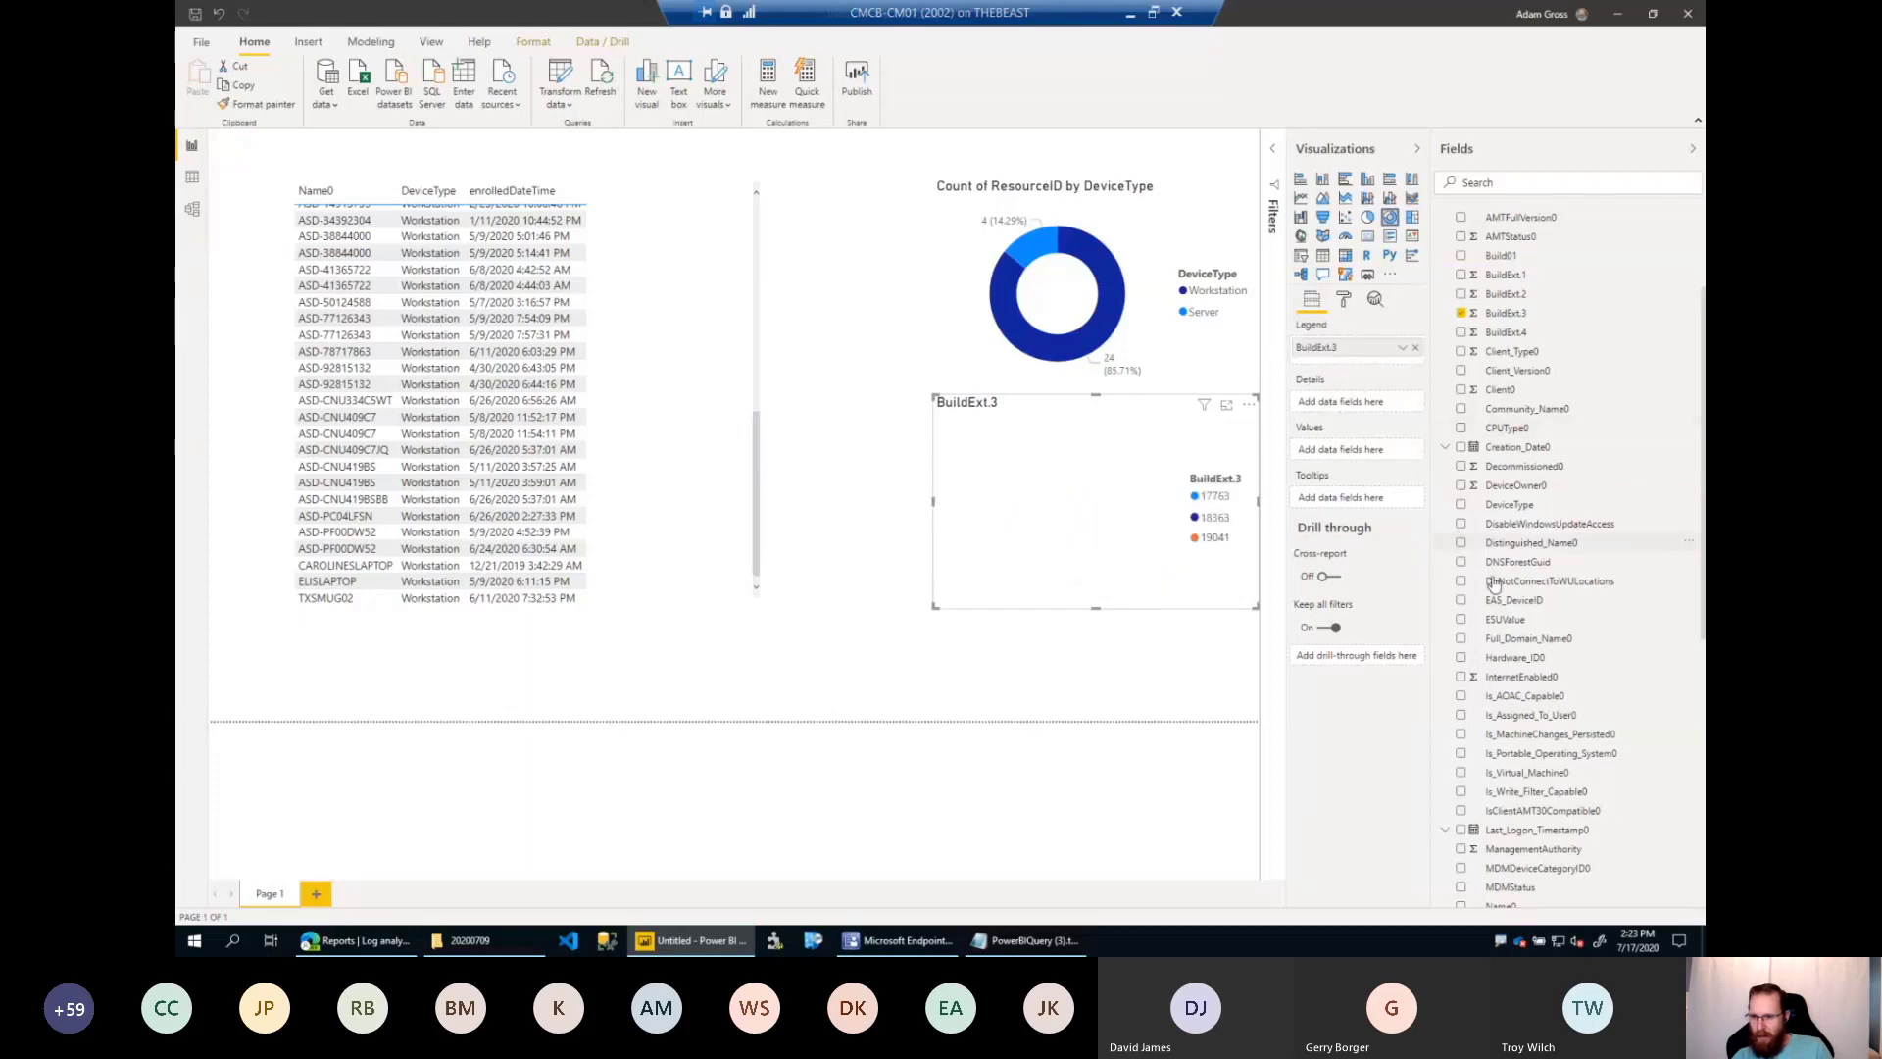
# Add ResourceID as the BuildExt.3 donut chart's values, then shift the chart slightly down and enlarge it.
pyautogui.scroll(-5, 1524, 598)
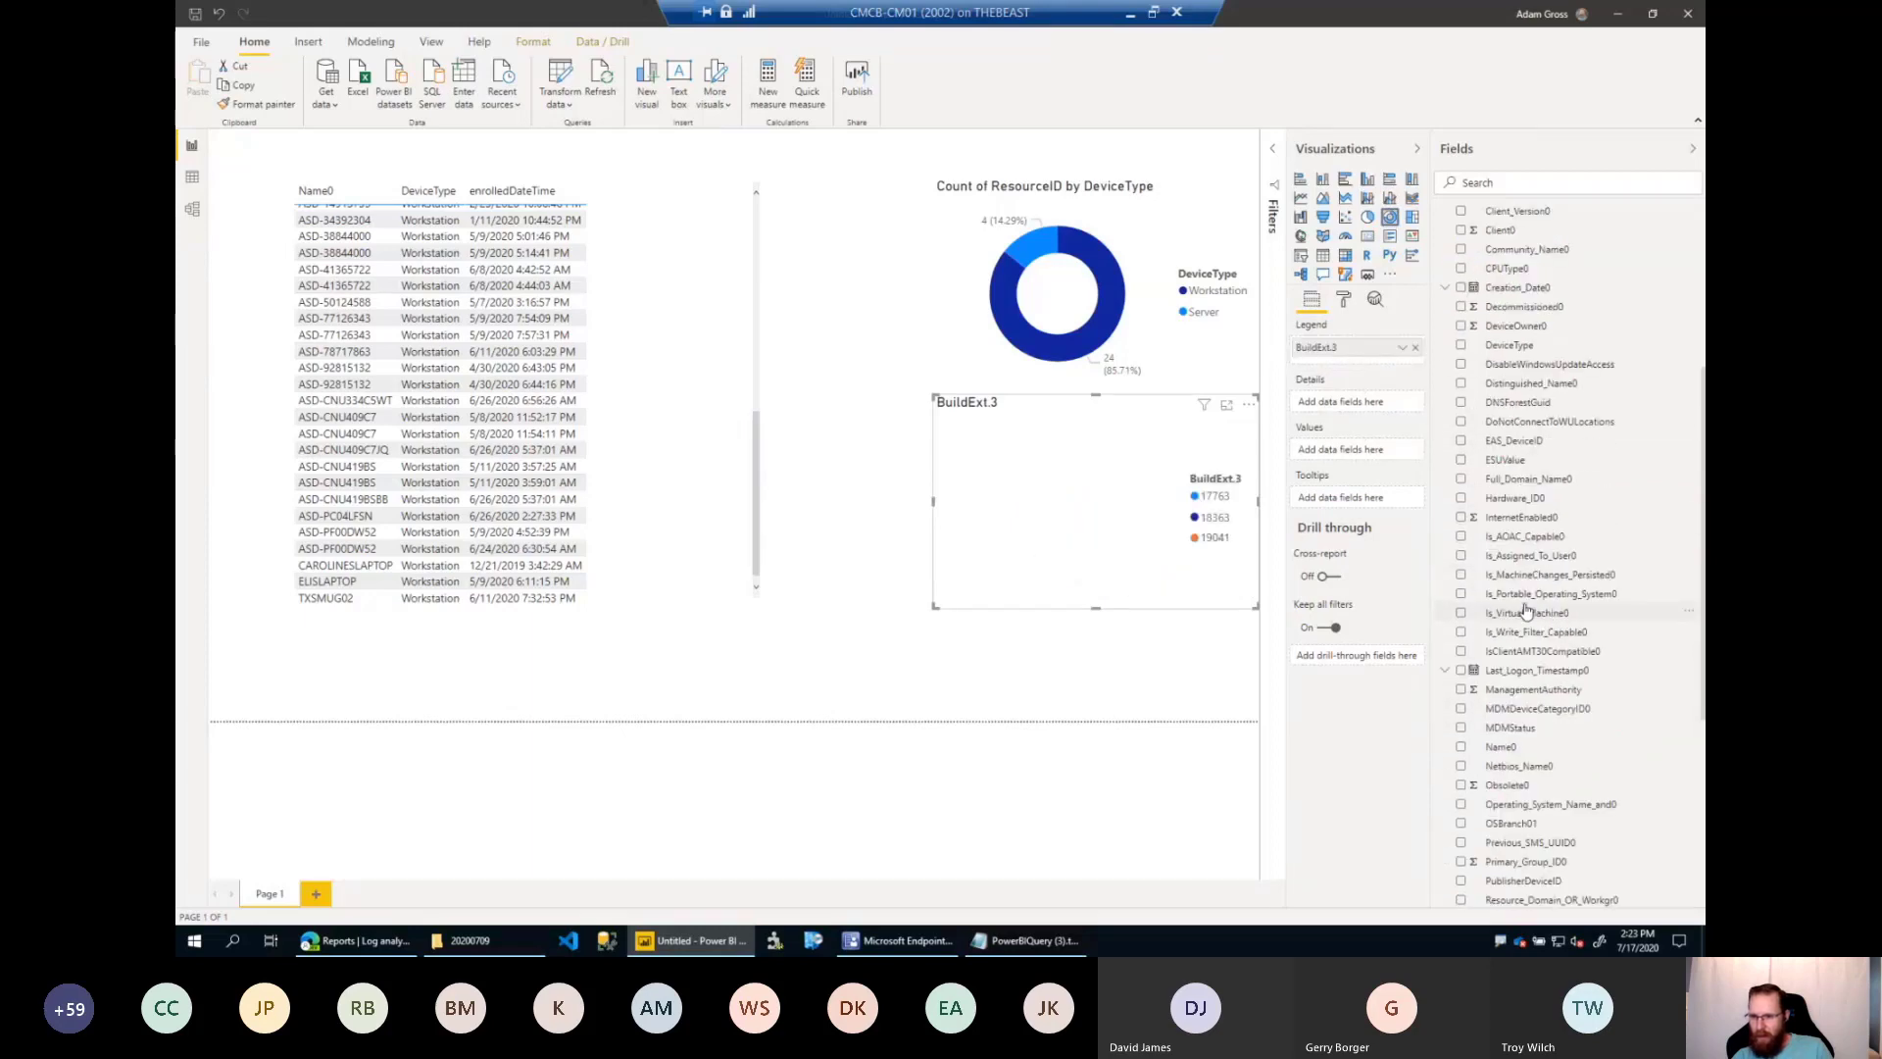
pyautogui.moveTo(1524, 765); pyautogui.dragTo(1348, 455)
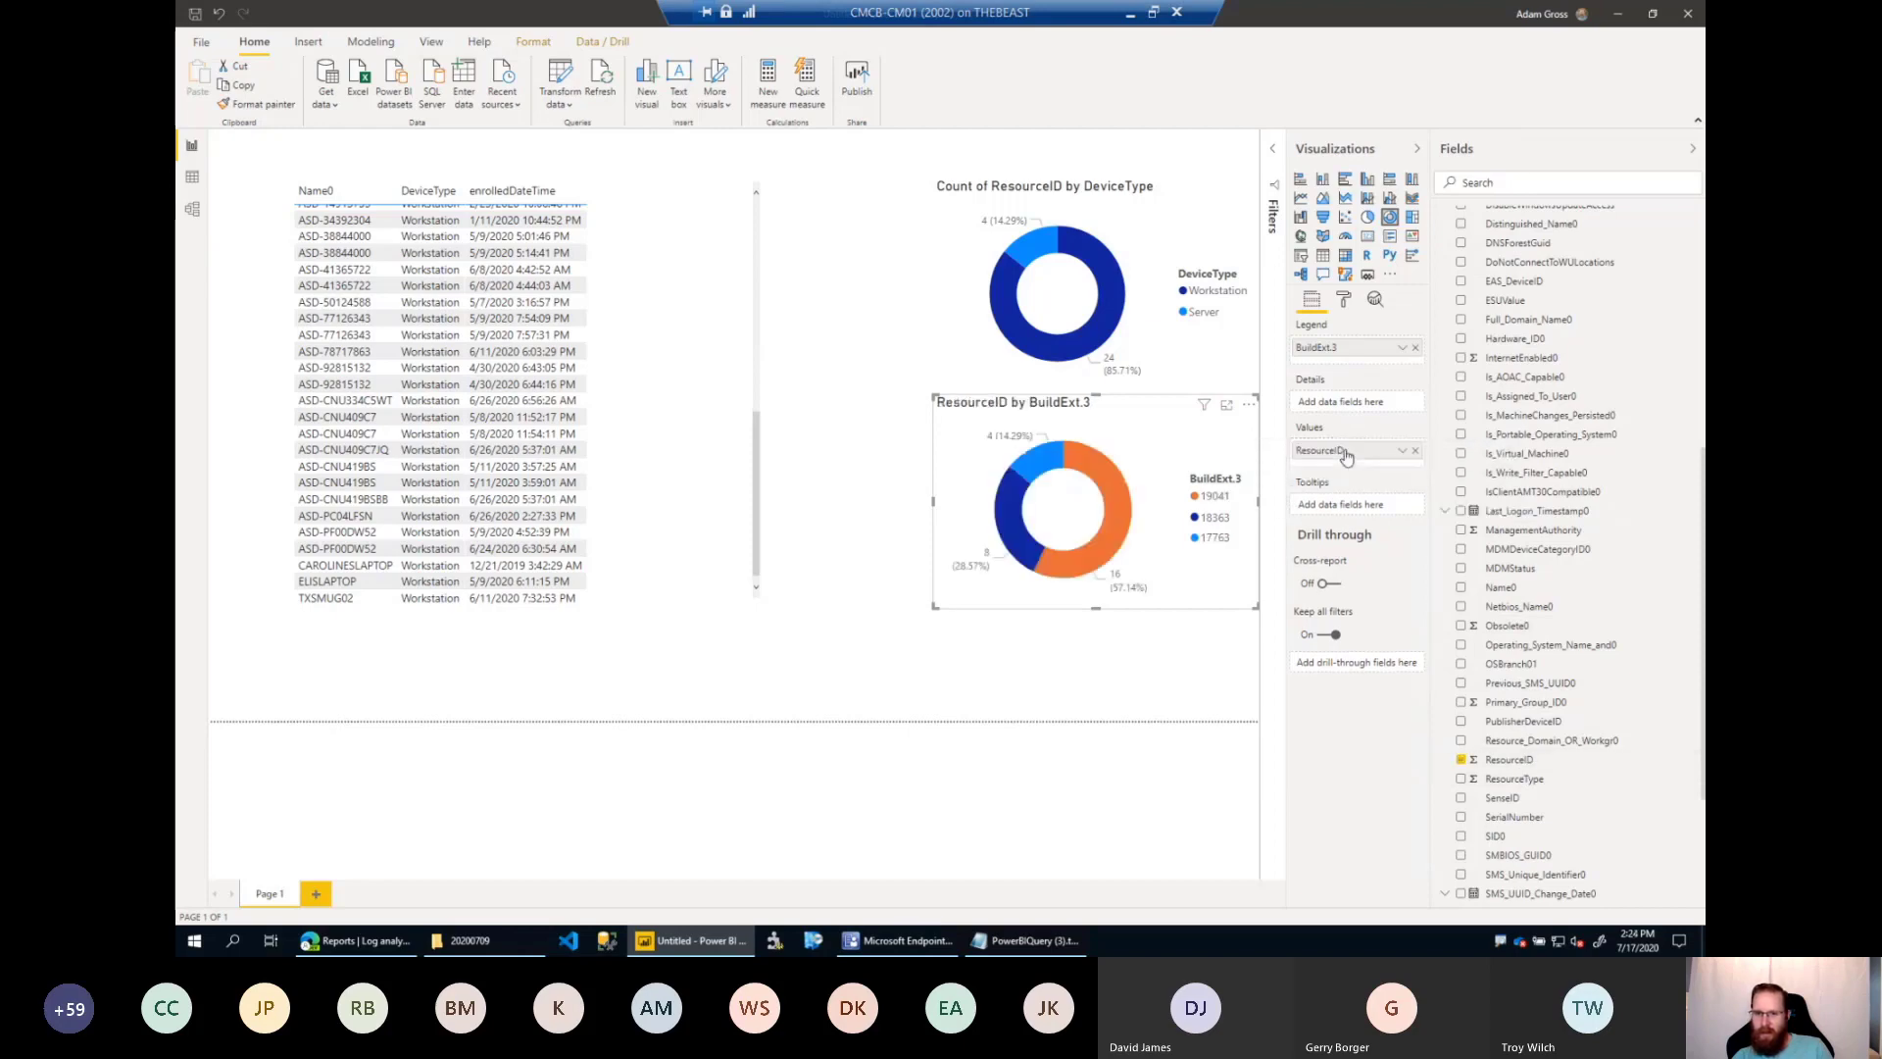
pyautogui.moveTo(1145, 481); pyautogui.dragTo(1149, 493)
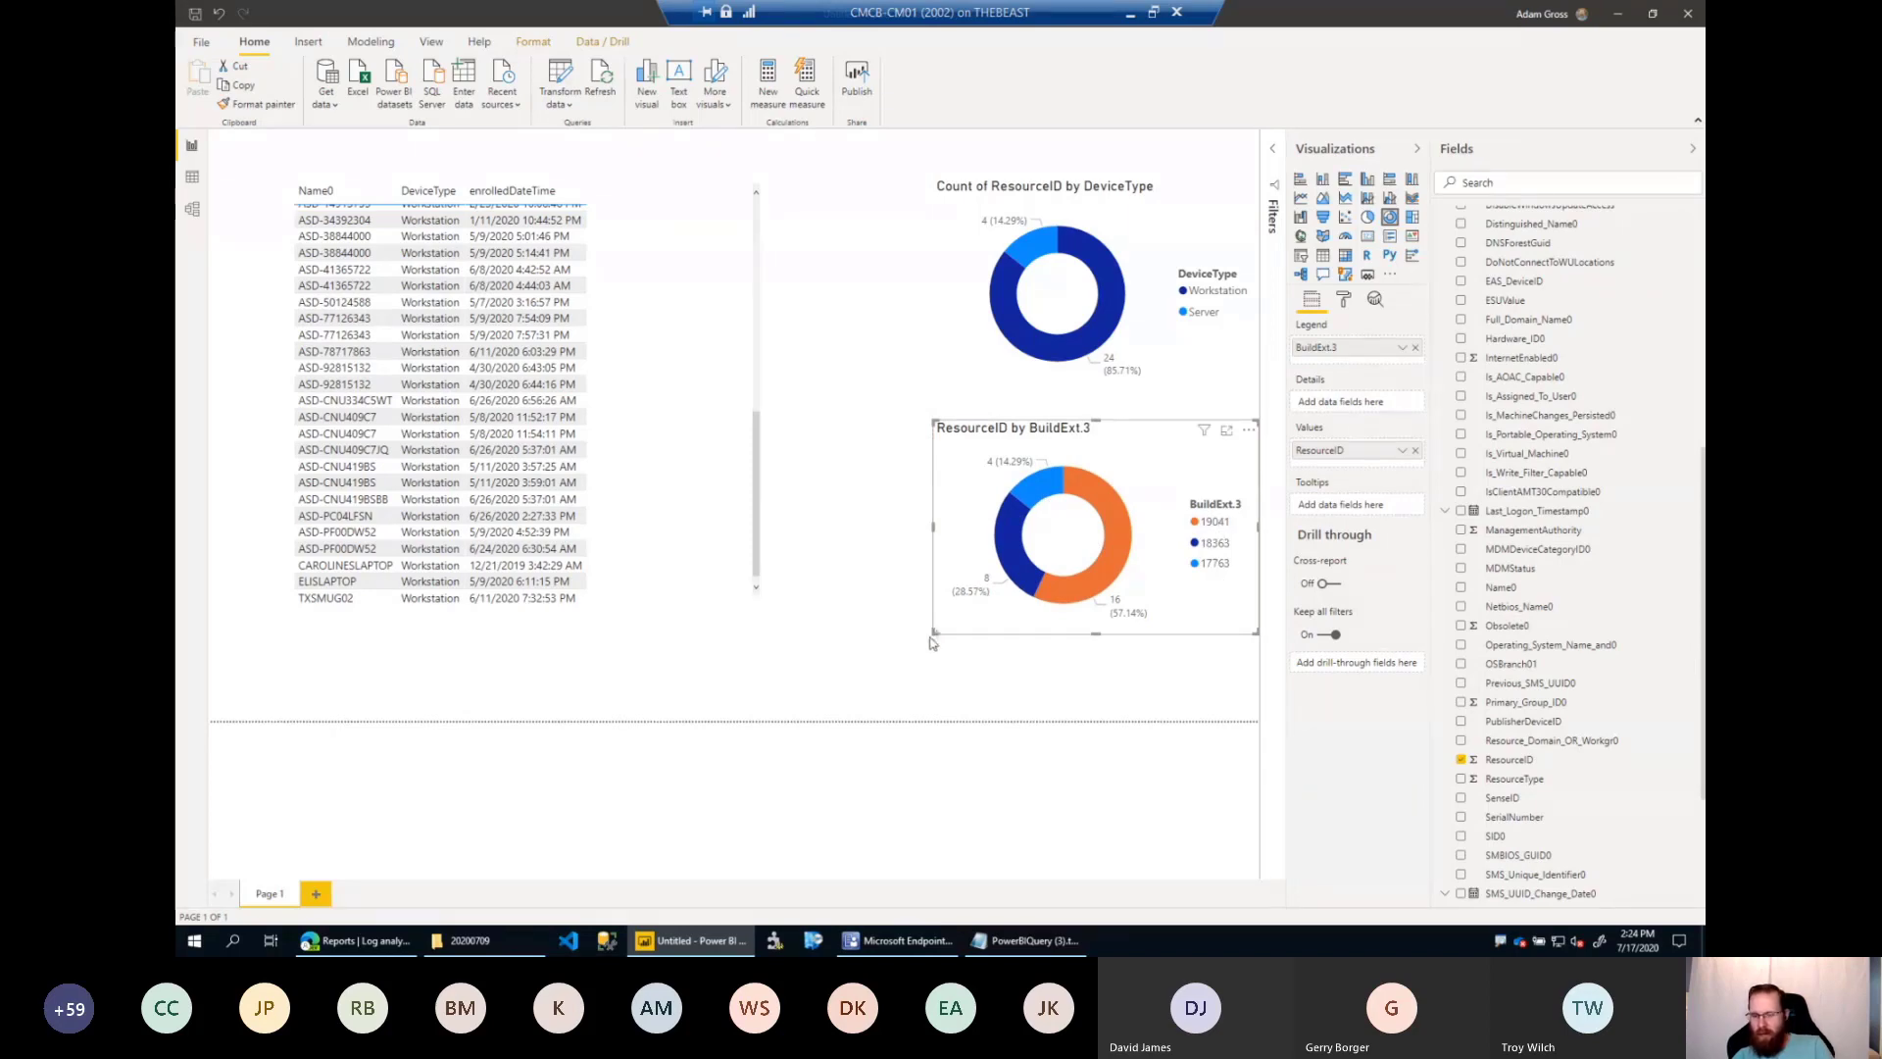
pyautogui.moveTo(934, 634); pyautogui.dragTo(888, 690)
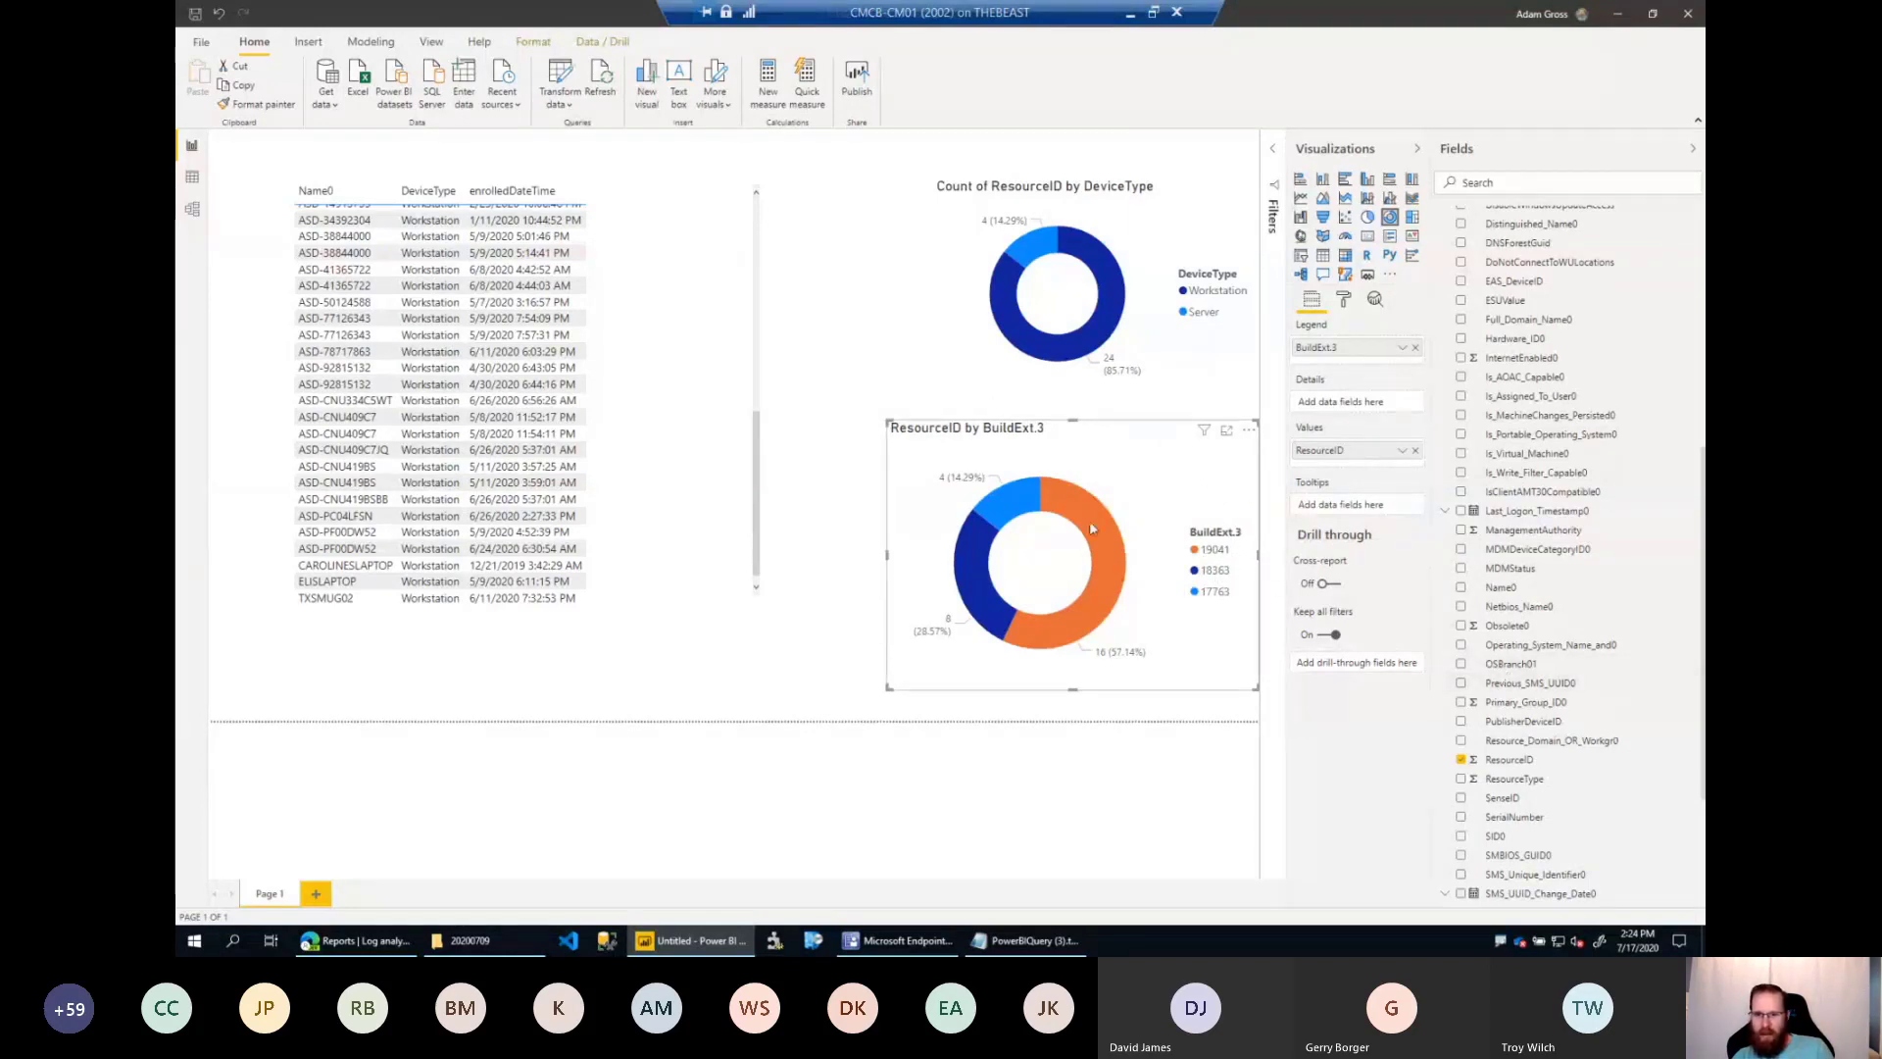
# Examine how the table and DeviceType chart respond to selecting builds 17763, 19041 and 18363 in the BuildExt.3 donut.
pyautogui.click(1008, 509)
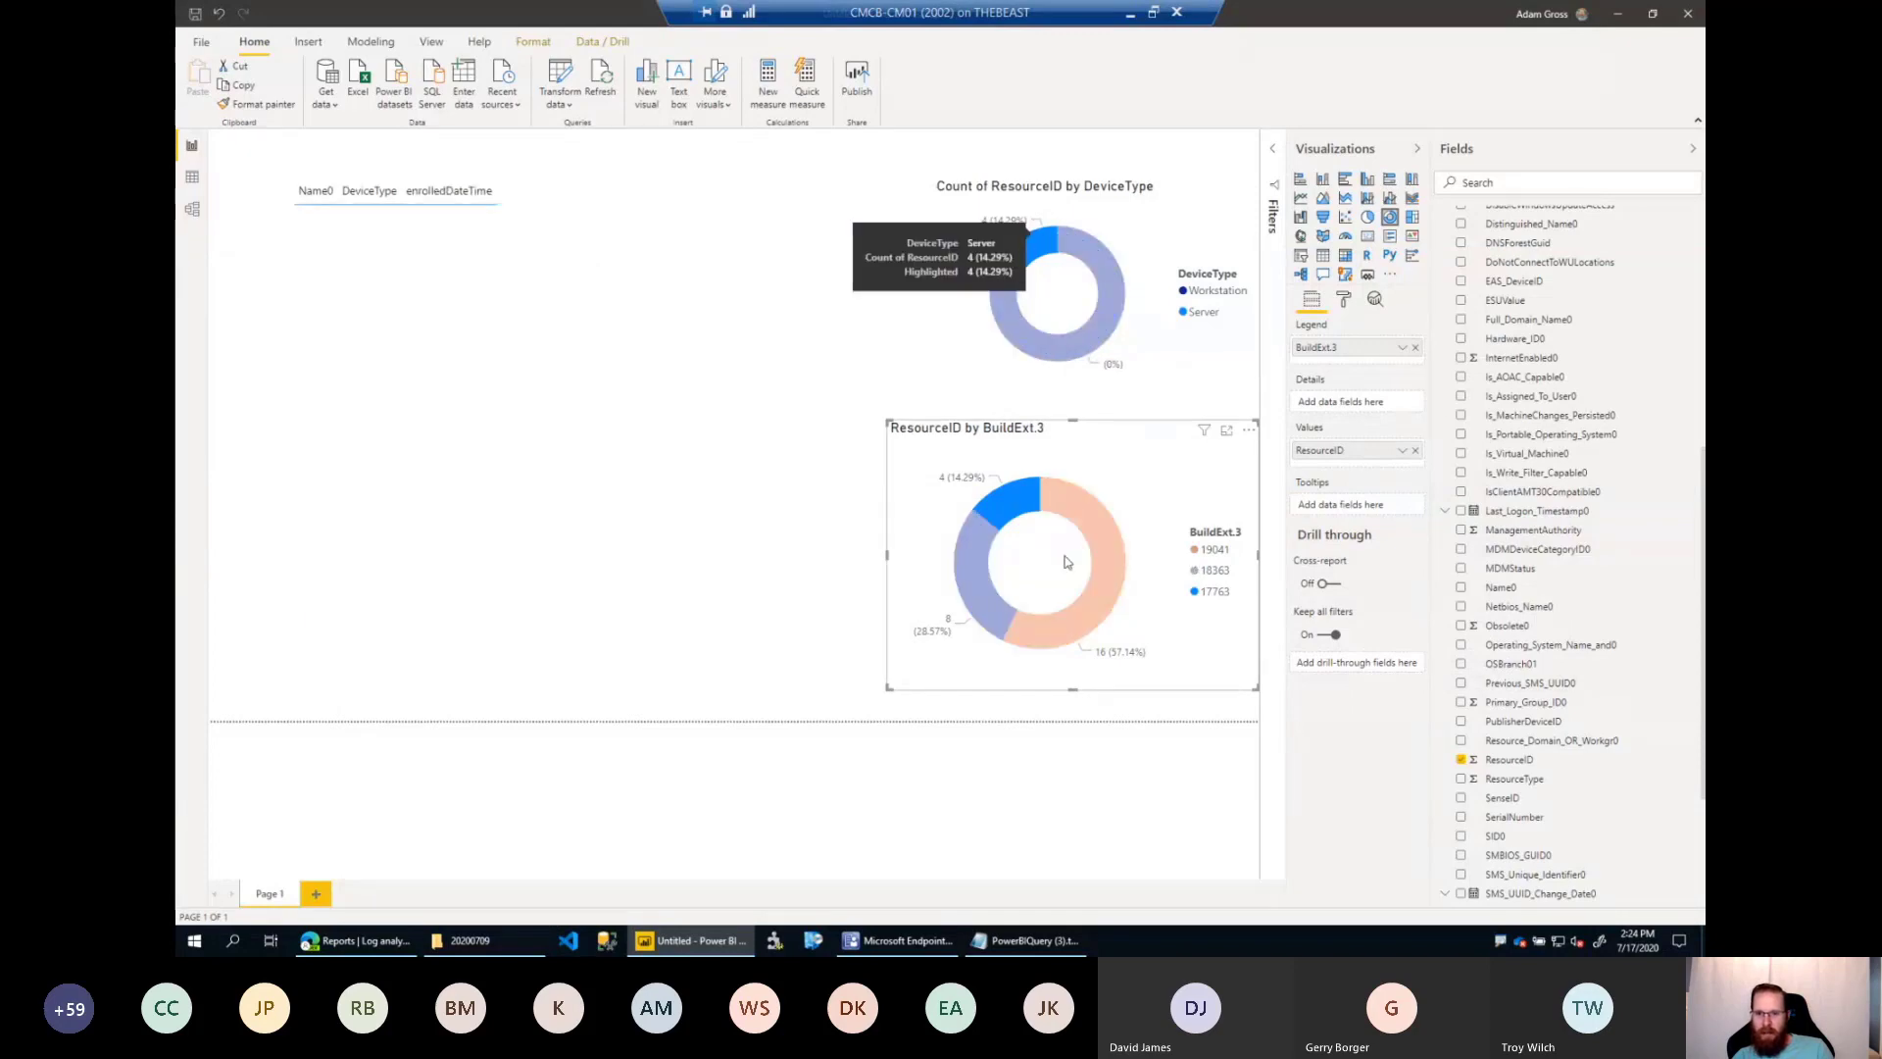
pyautogui.click(1003, 501)
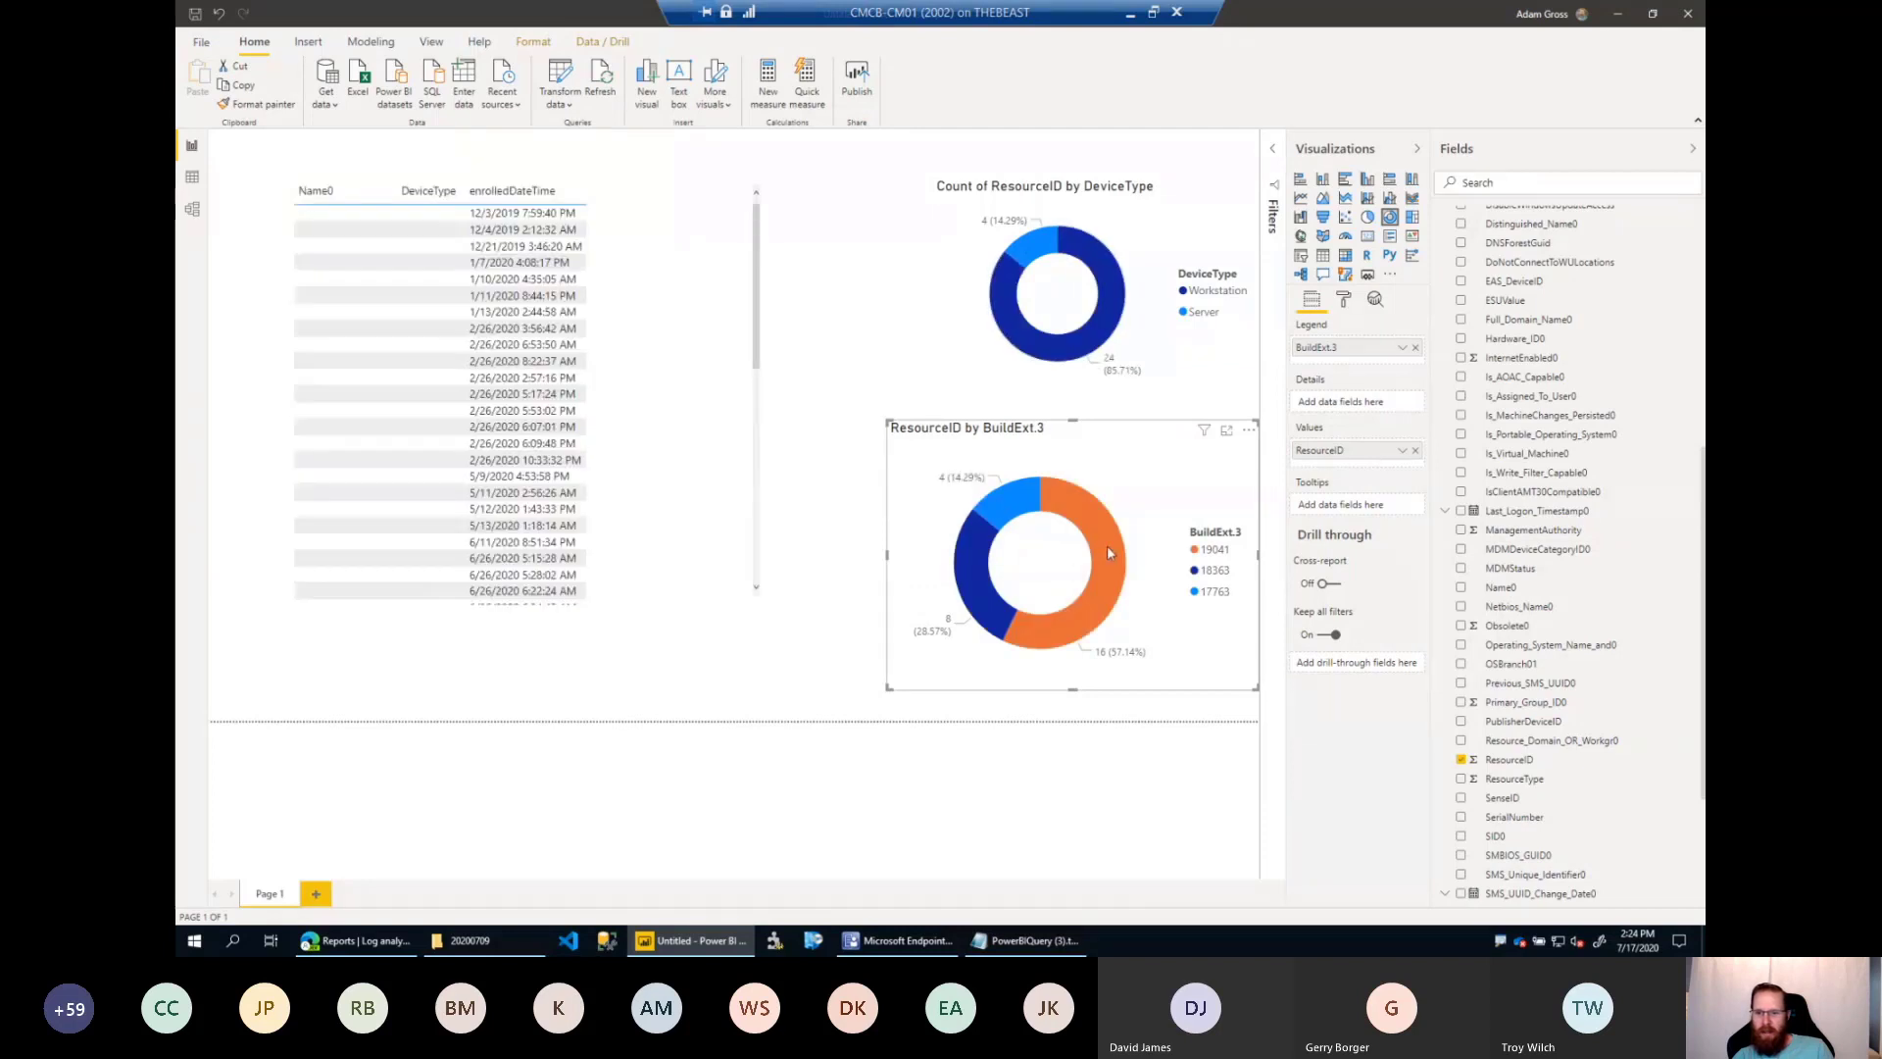
pyautogui.click(1108, 545)
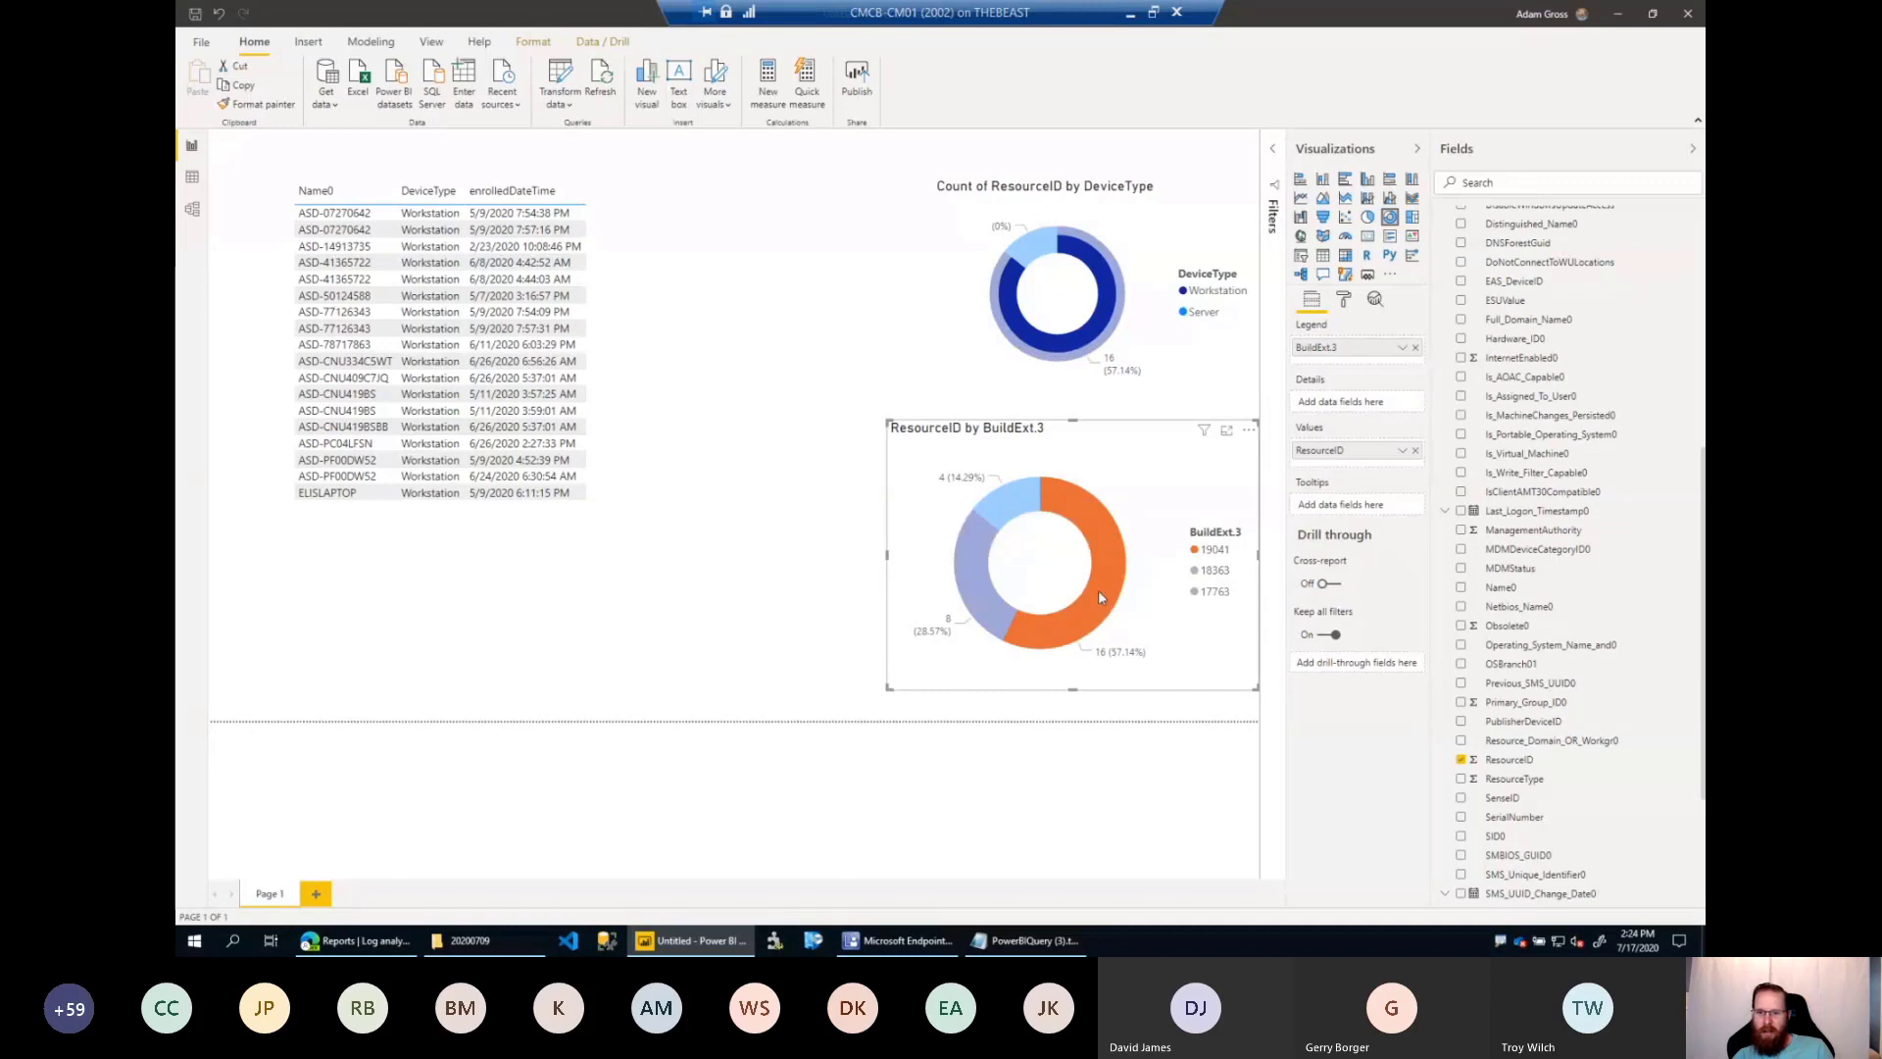
pyautogui.click(977, 615)
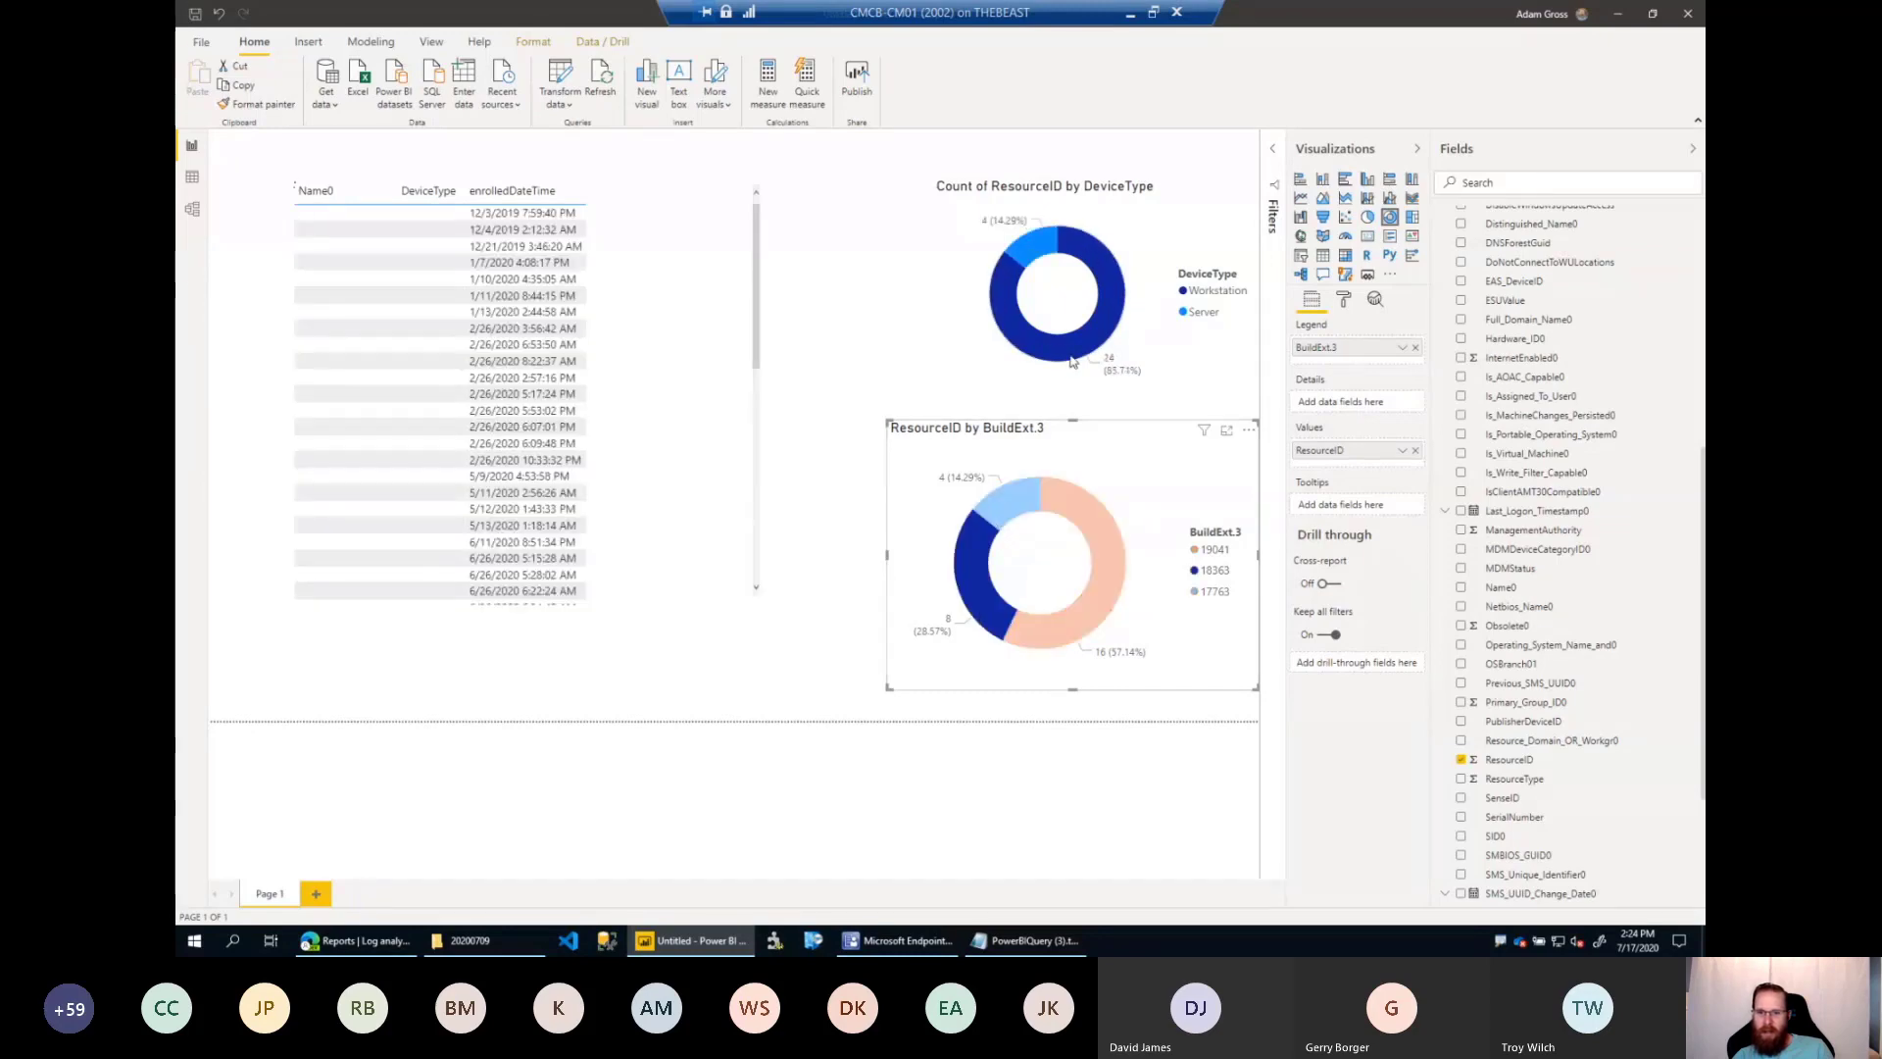
pyautogui.click(970, 582)
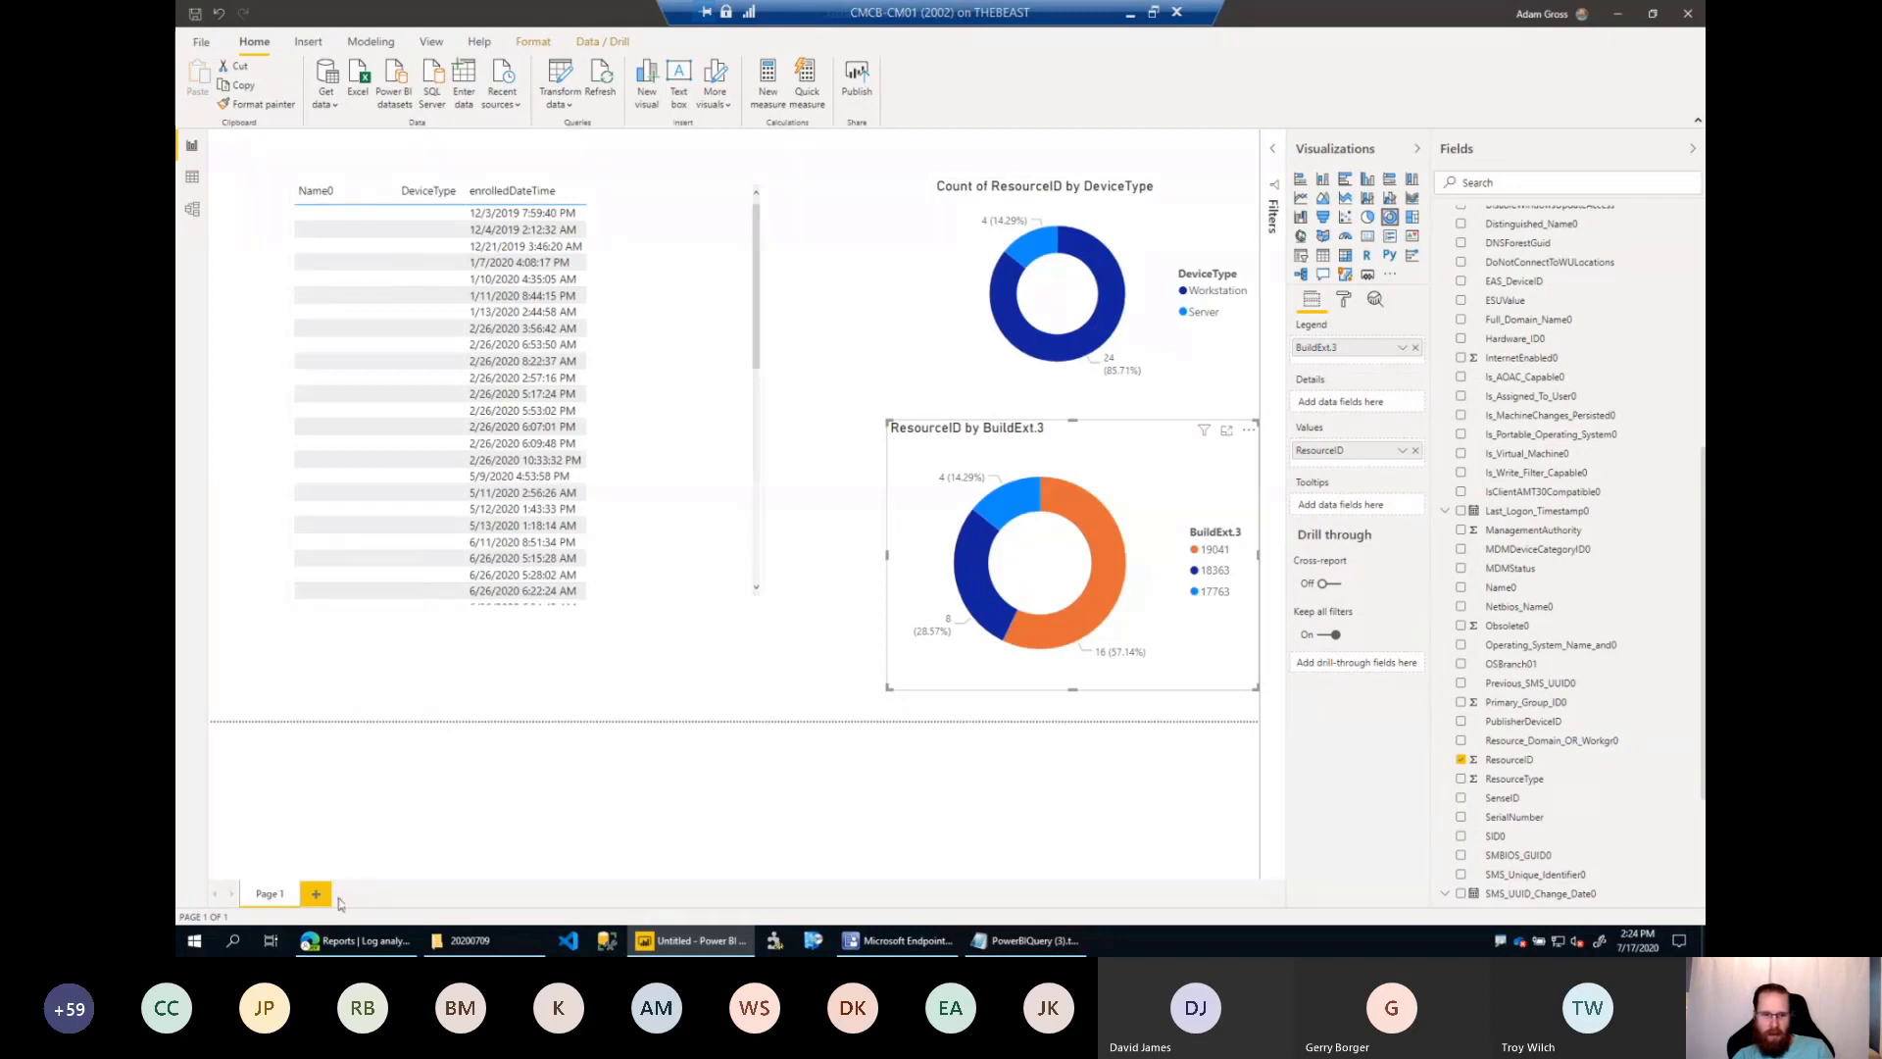
# Move the device table visual from Page 1 to a new report page.
pyautogui.click(644, 505)
pyautogui.press('Delete')
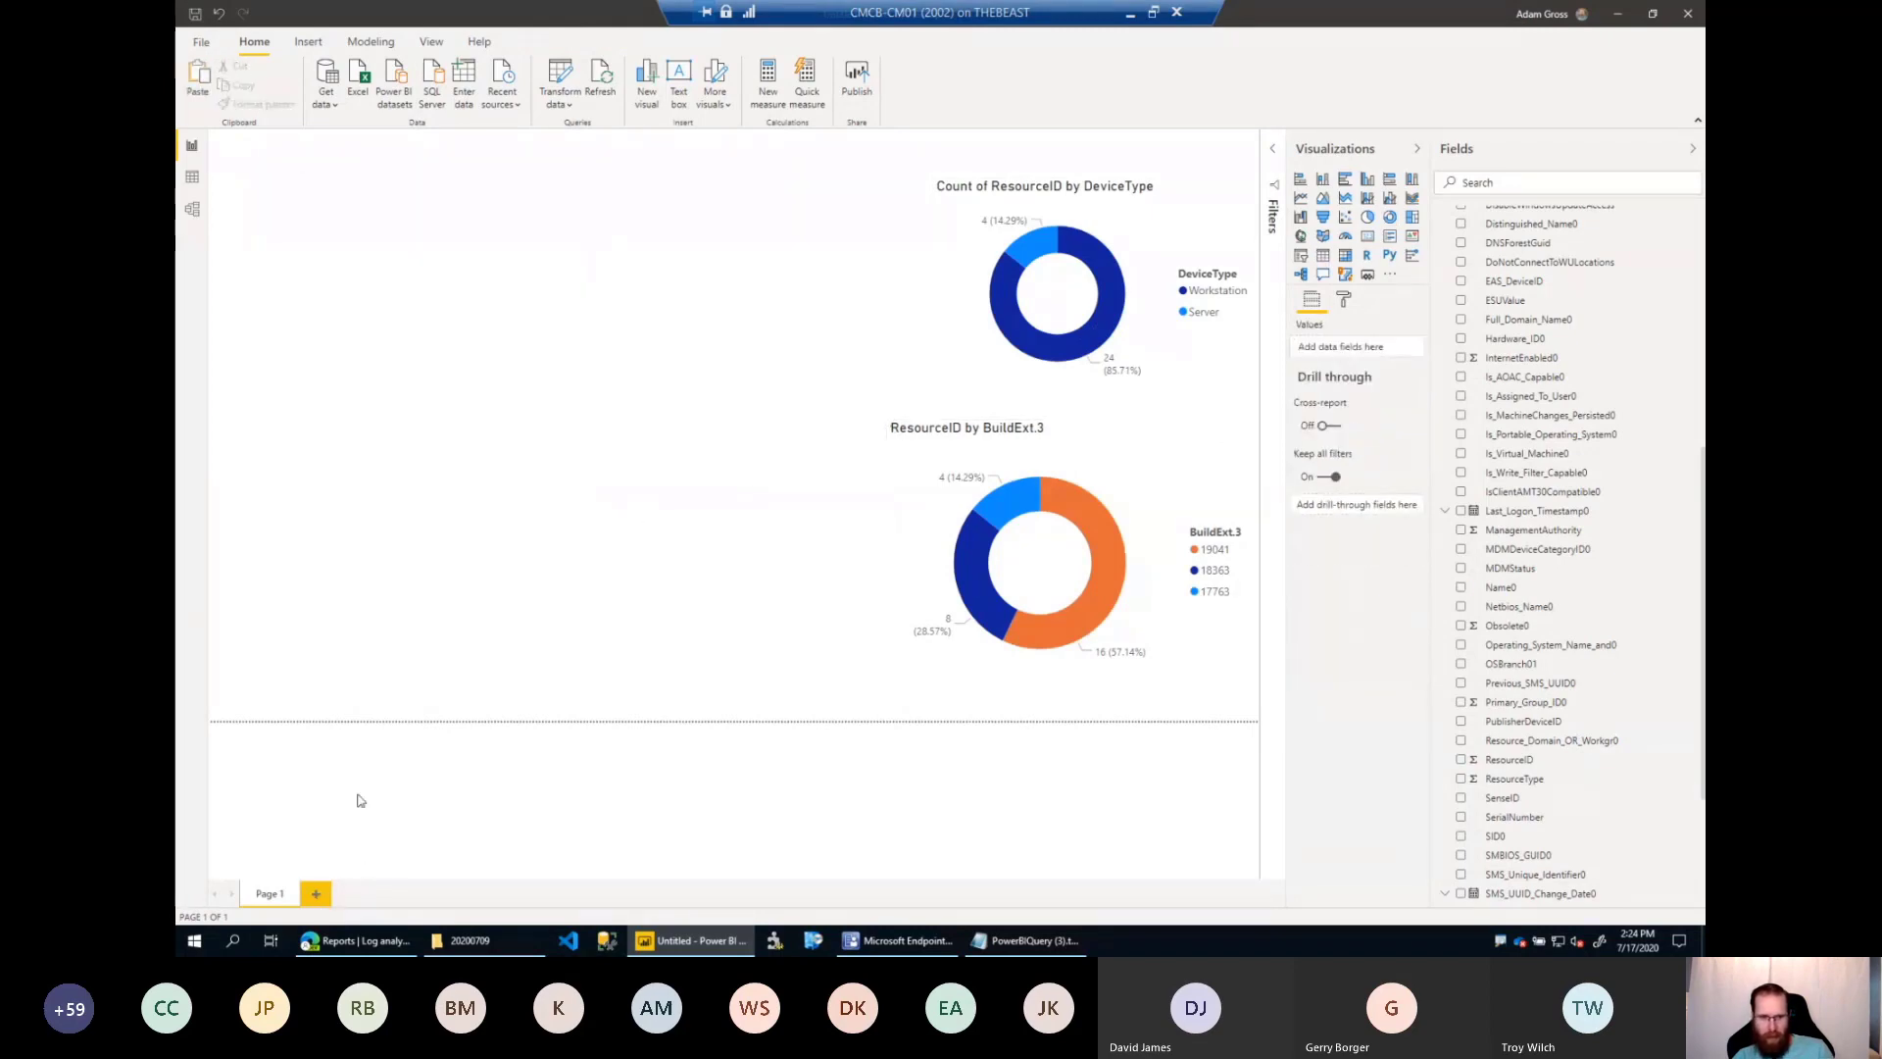
pyautogui.click(315, 894)
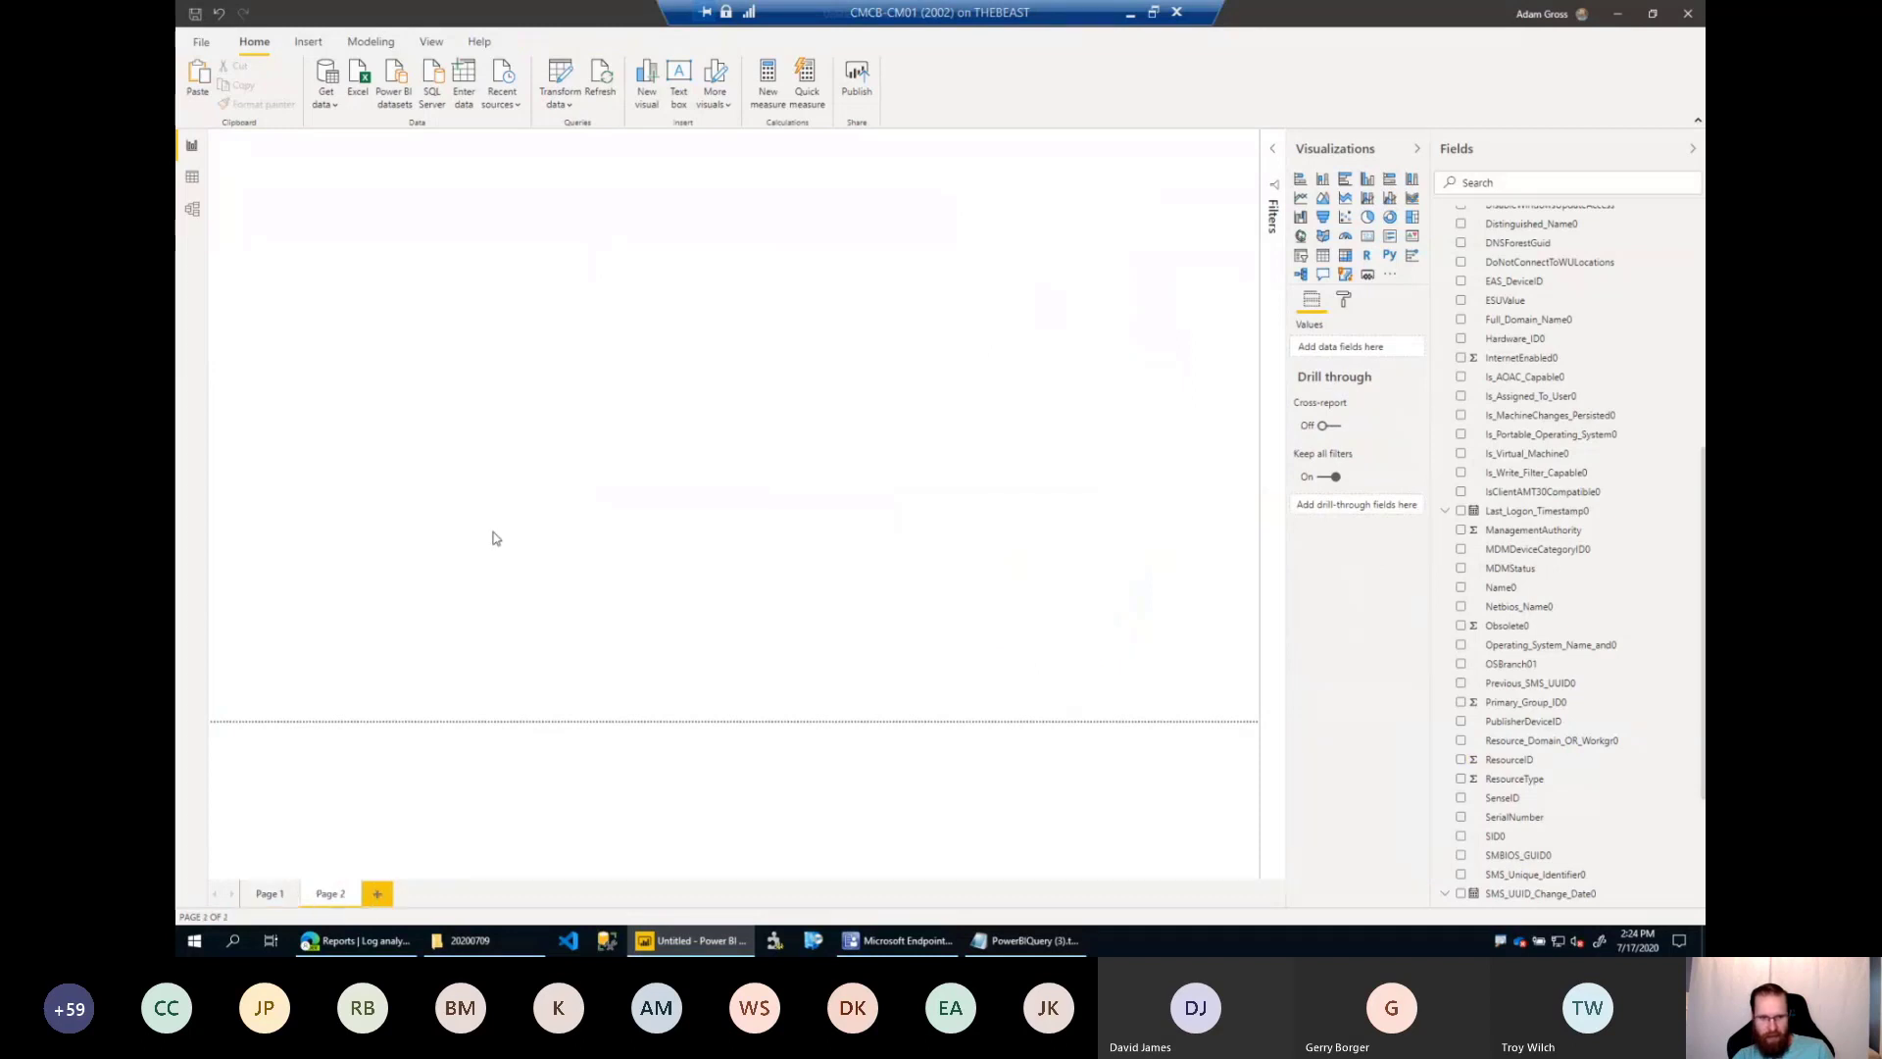
pyautogui.hotkey('ctrl', 'v')
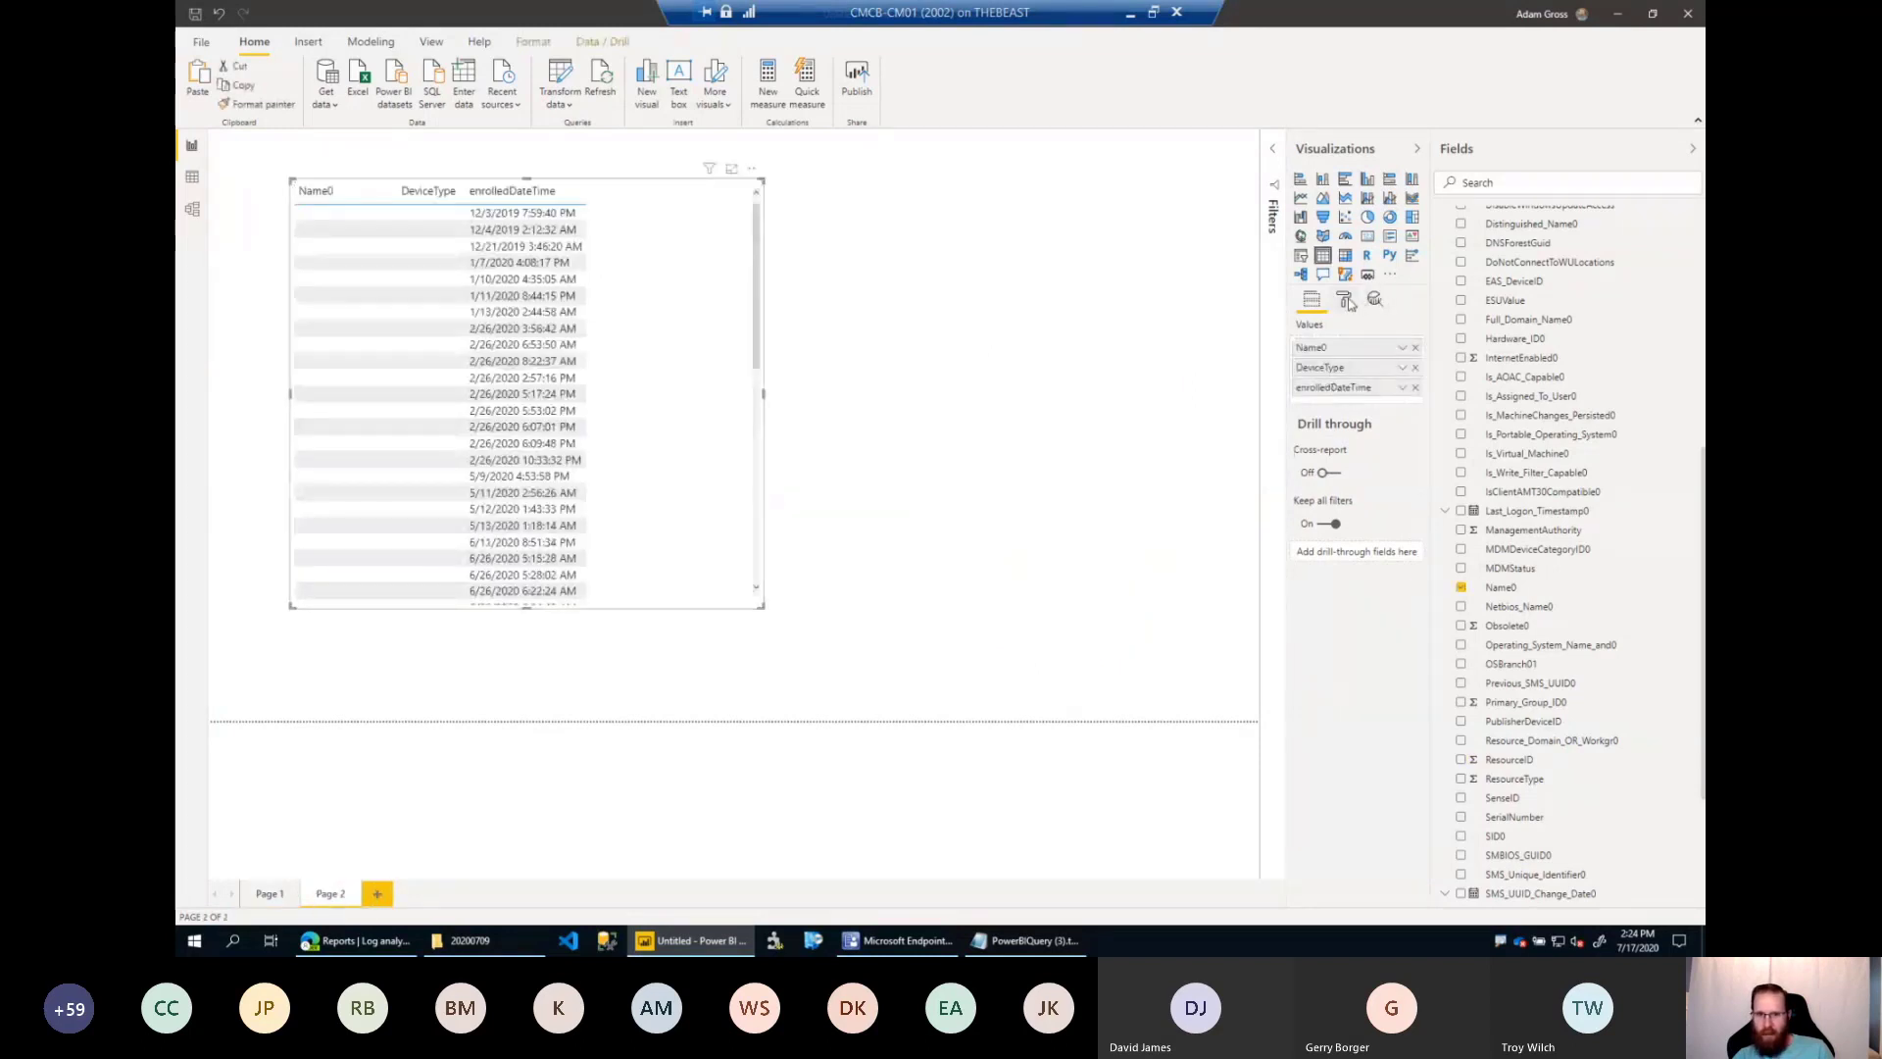
# Set the style of the device table on Page 2 to Bold header.
pyautogui.click(1346, 300)
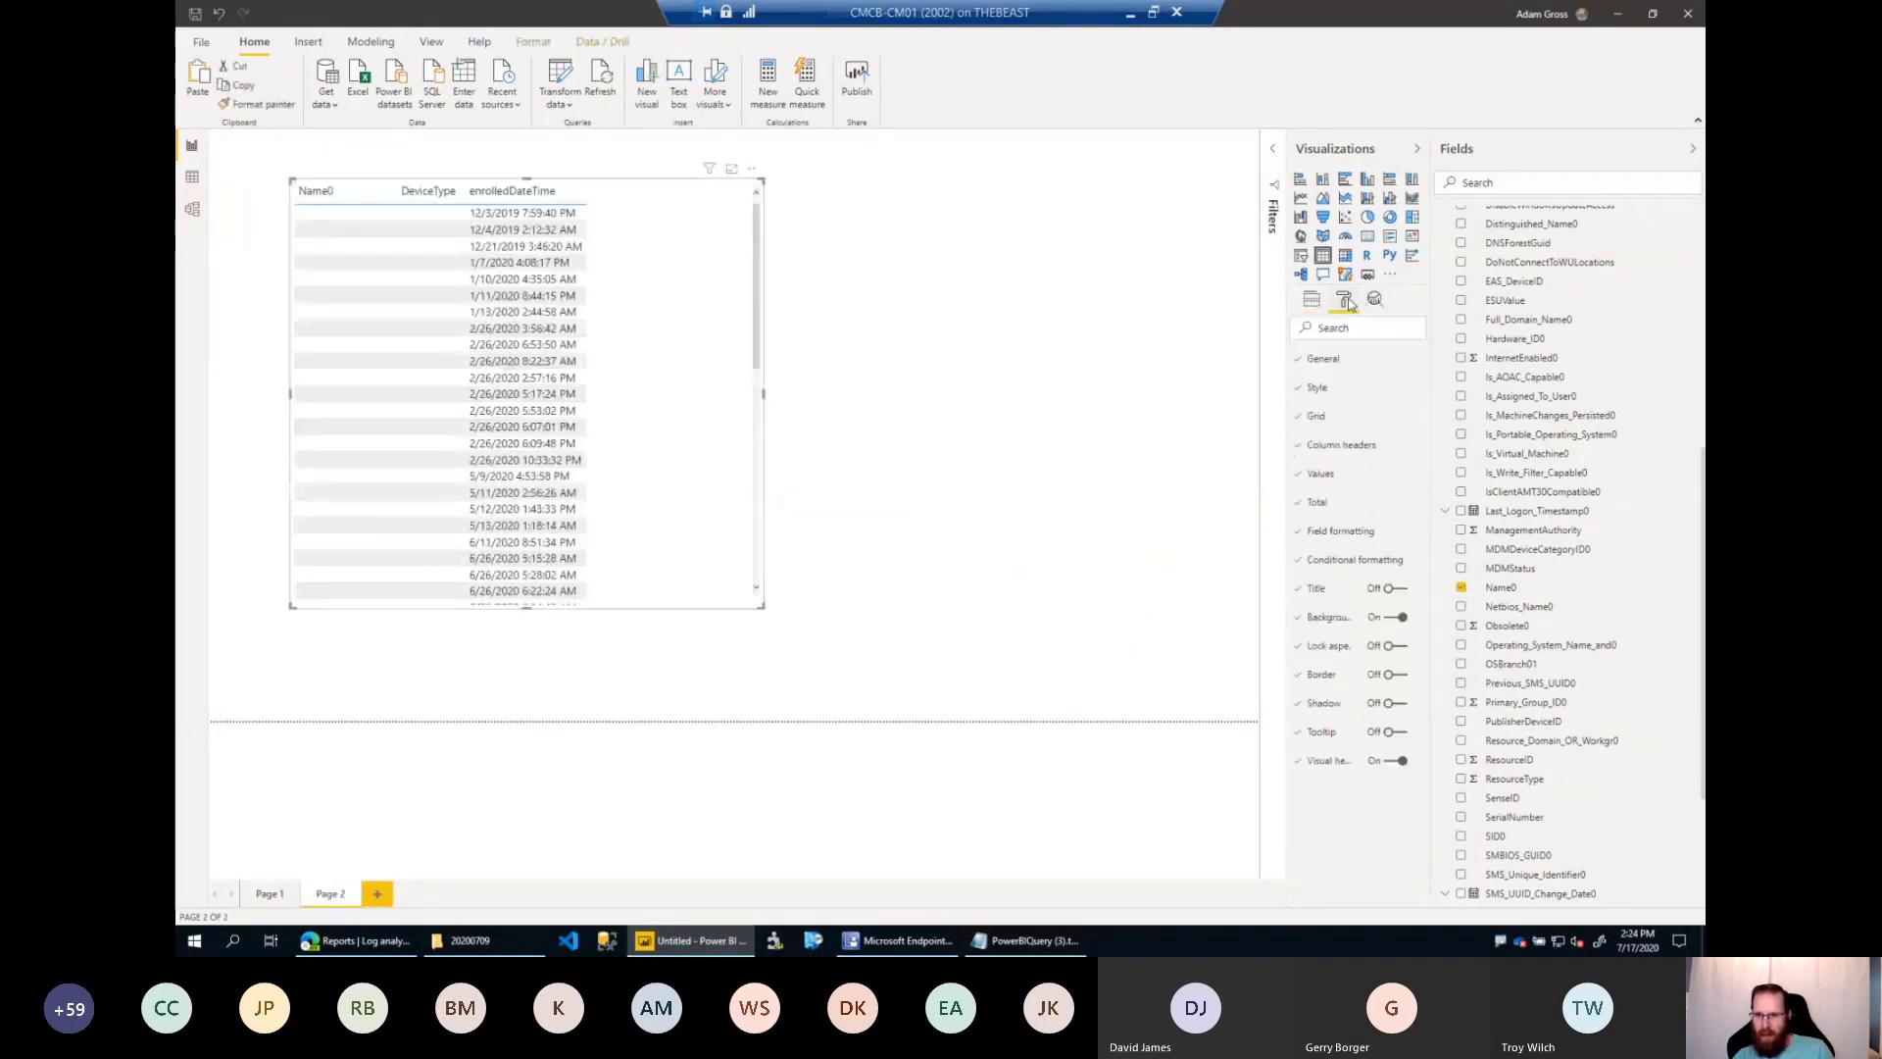
pyautogui.click(1301, 388)
pyautogui.click(1350, 437)
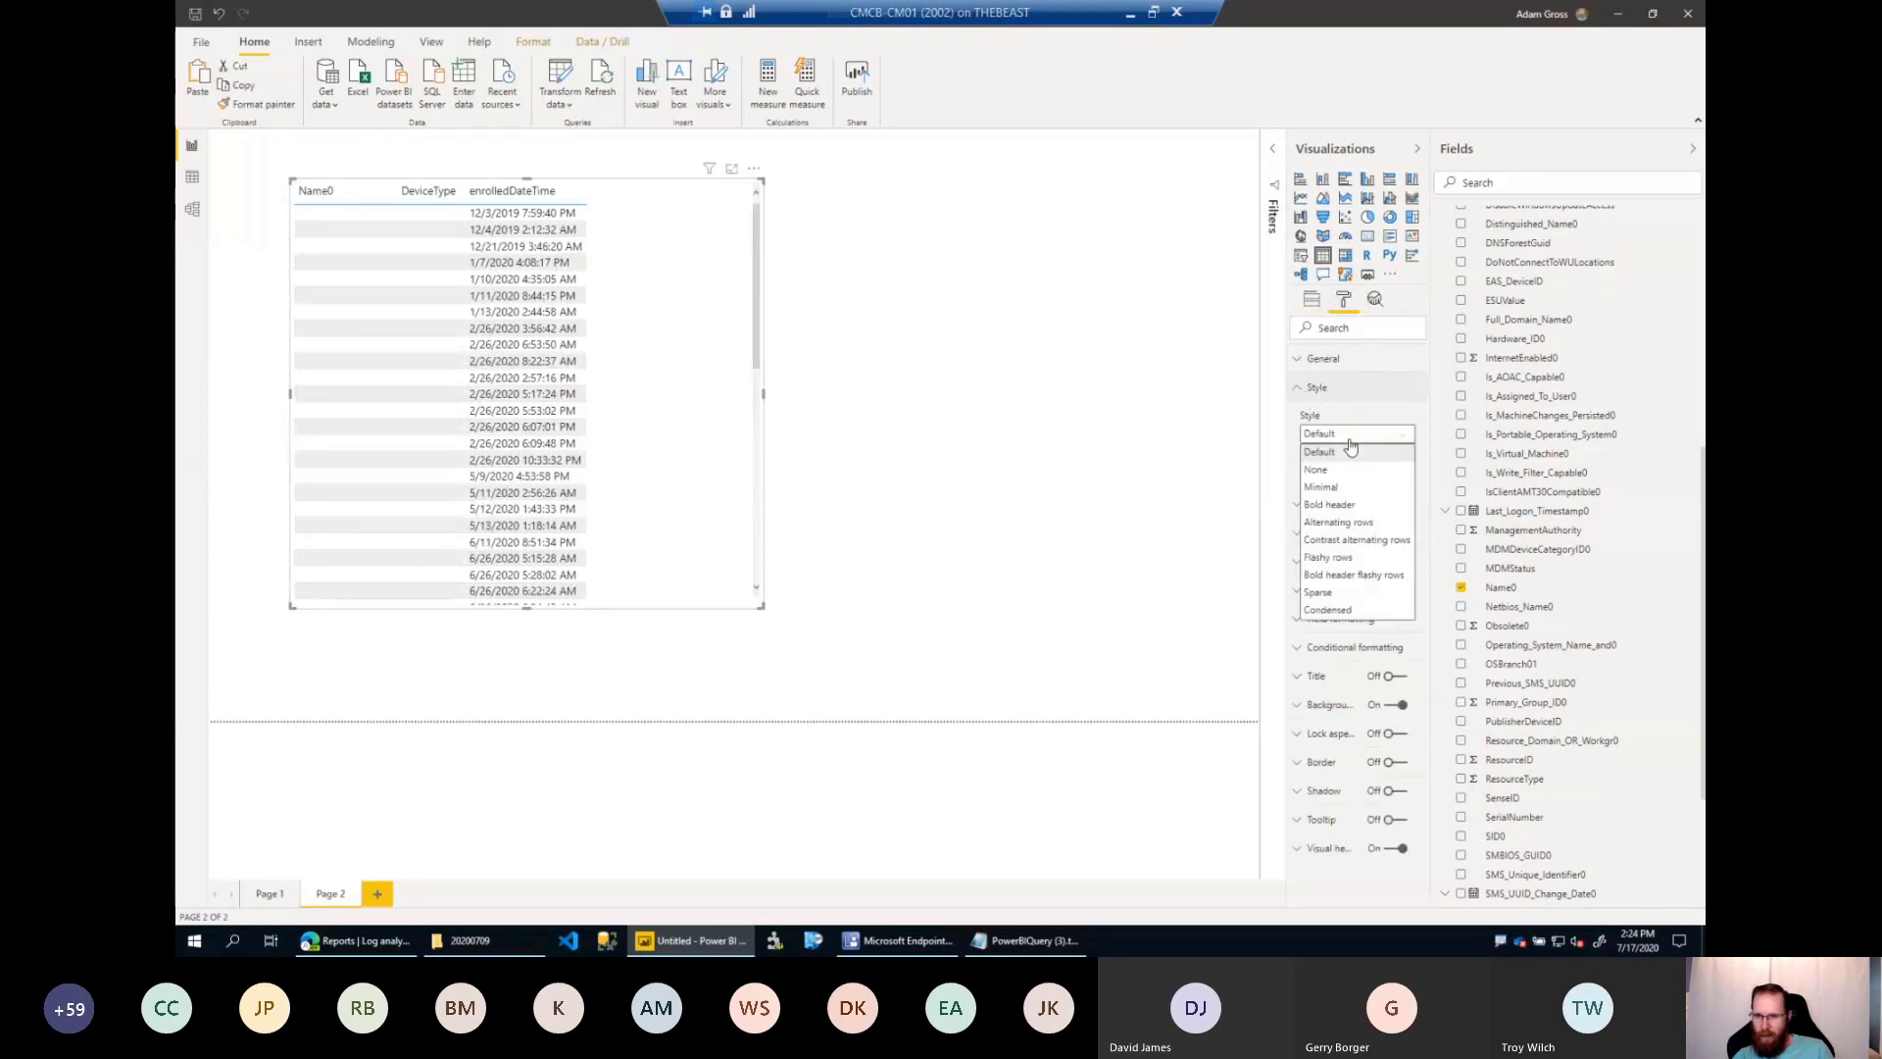
pyautogui.click(1328, 506)
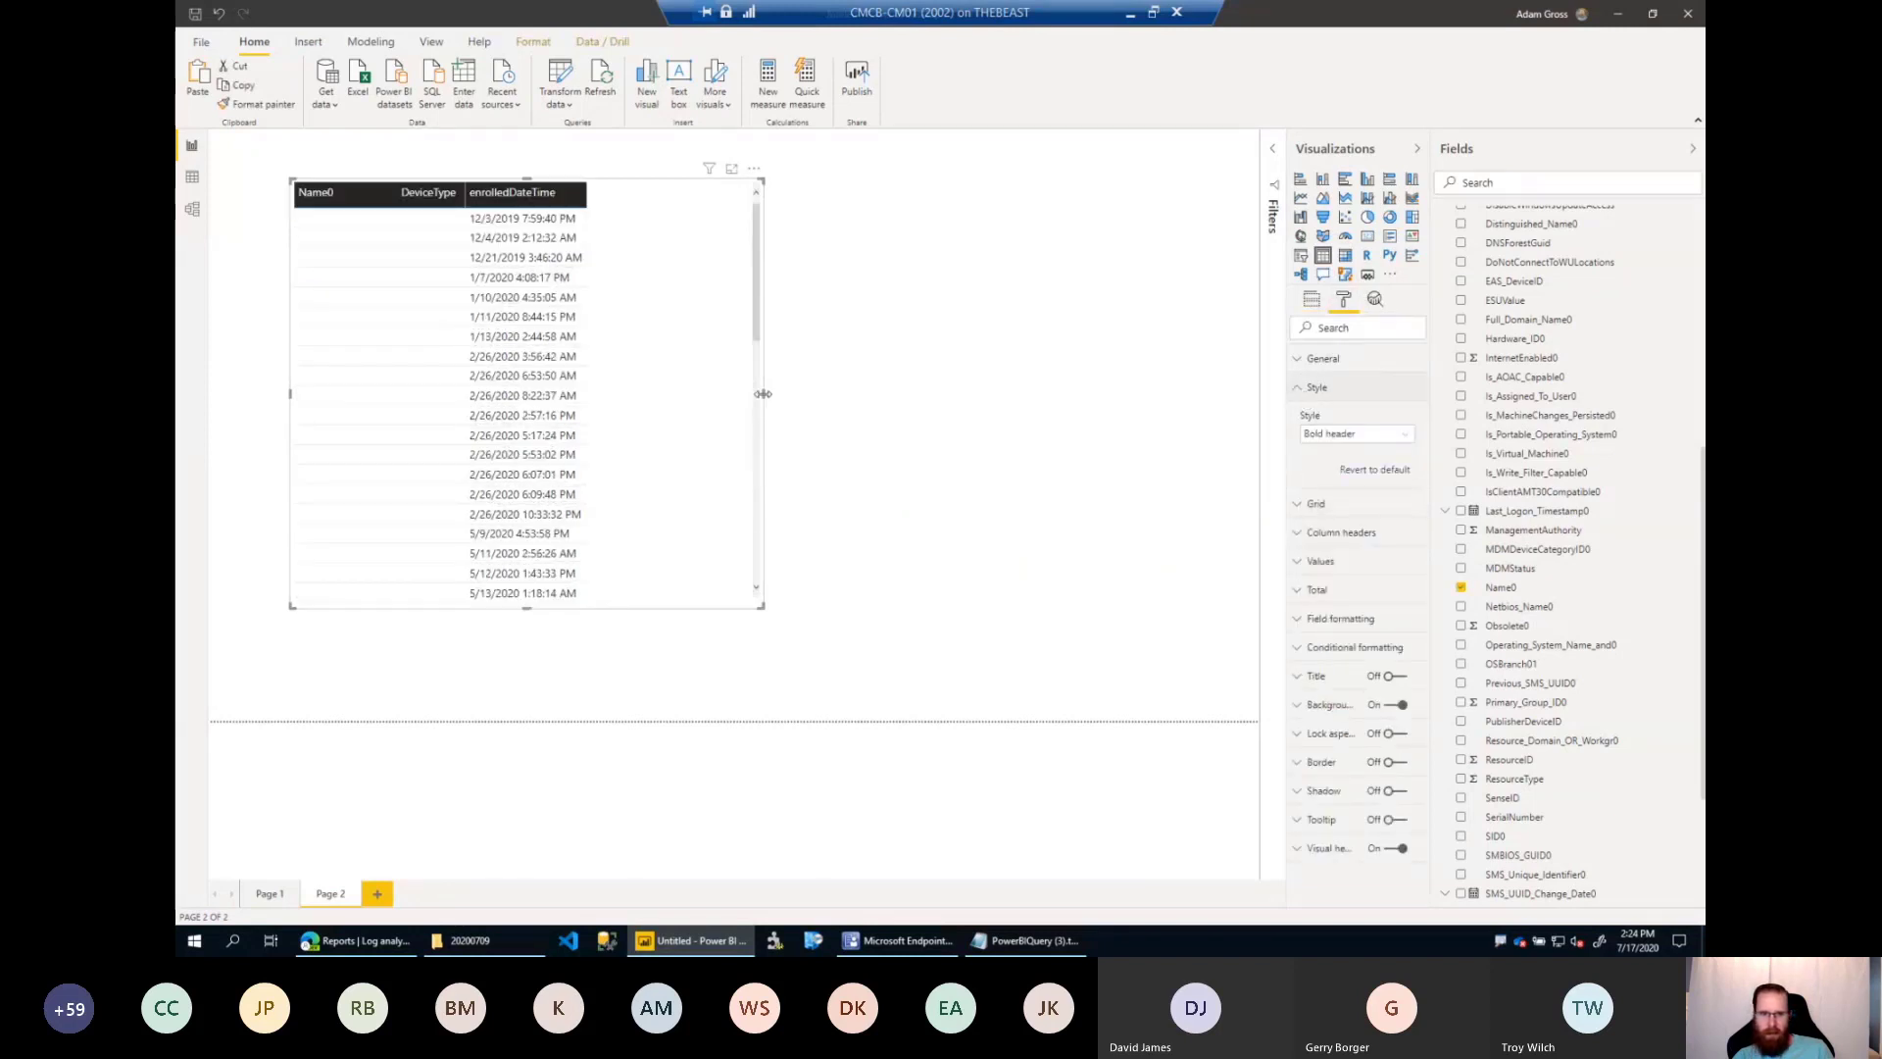
# Widen the device table on Page 2 and add ResourceID as the page's drill-through field.
pyautogui.moveTo(762, 393); pyautogui.dragTo(1089, 408)
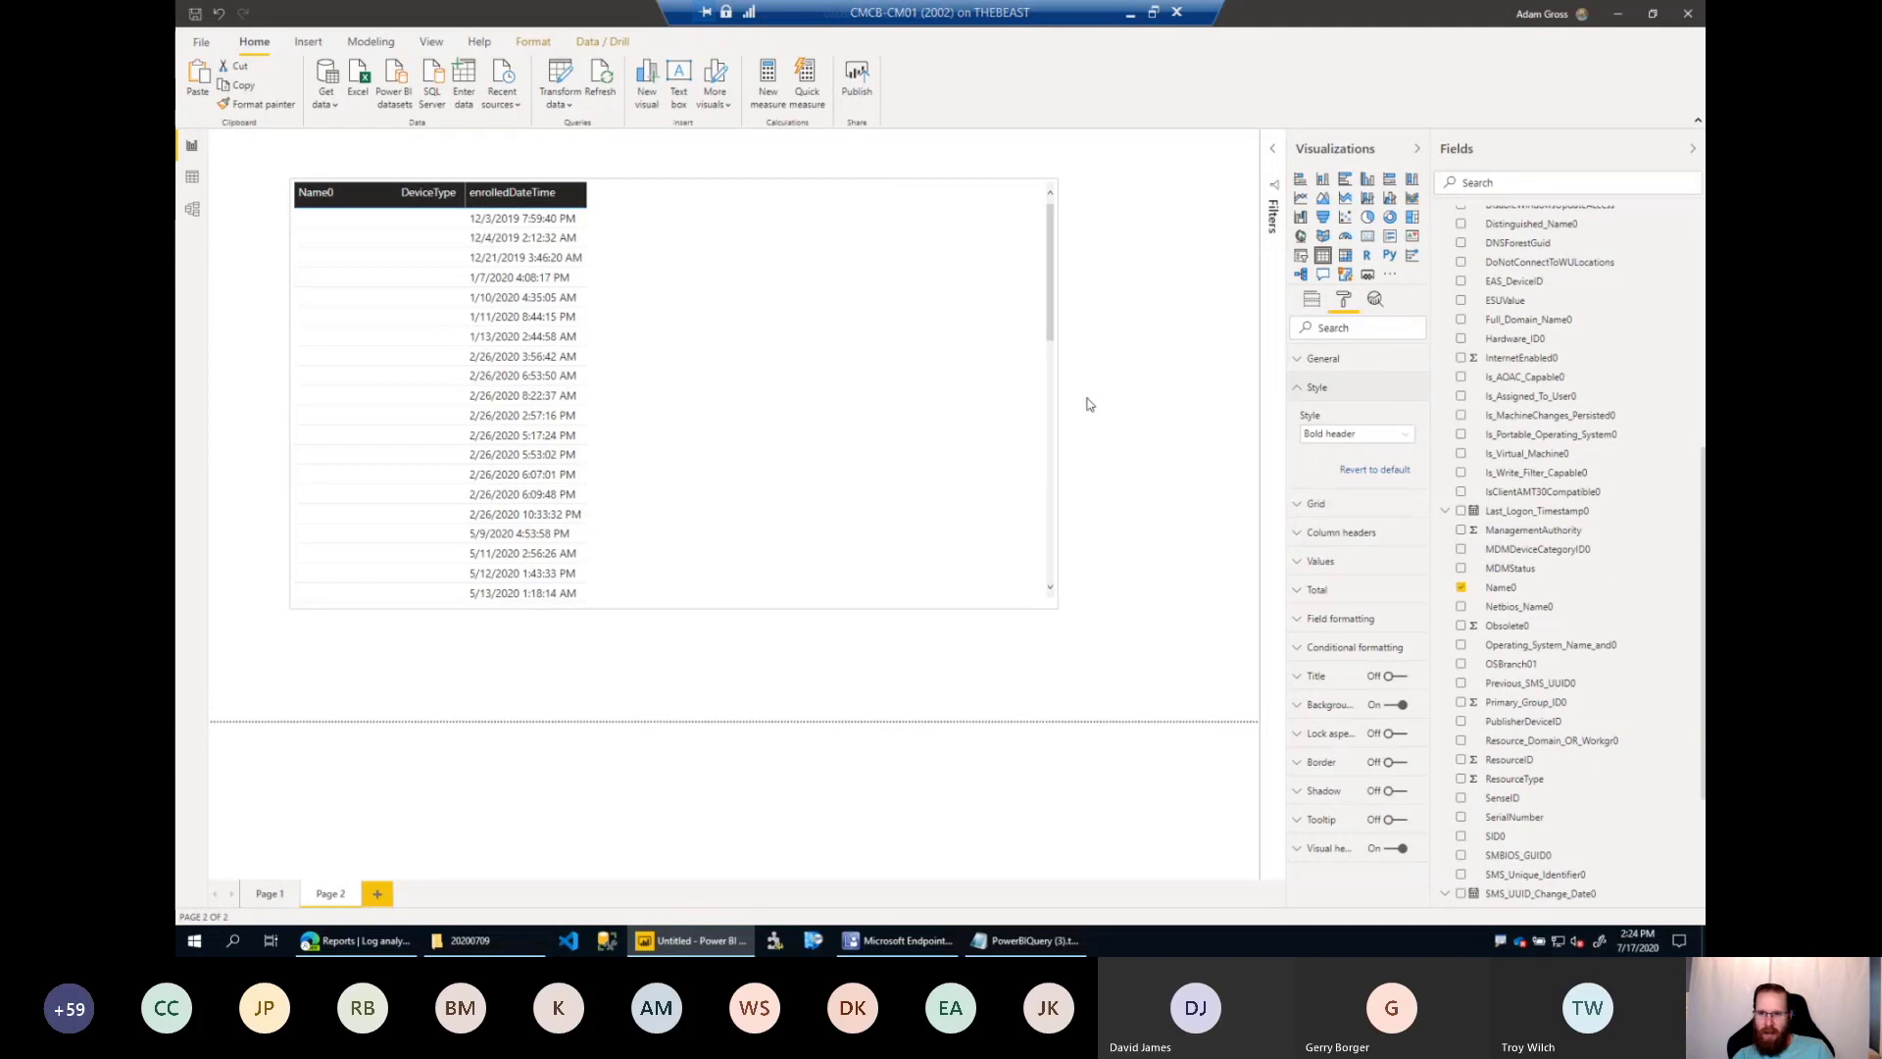
pyautogui.click(1311, 299)
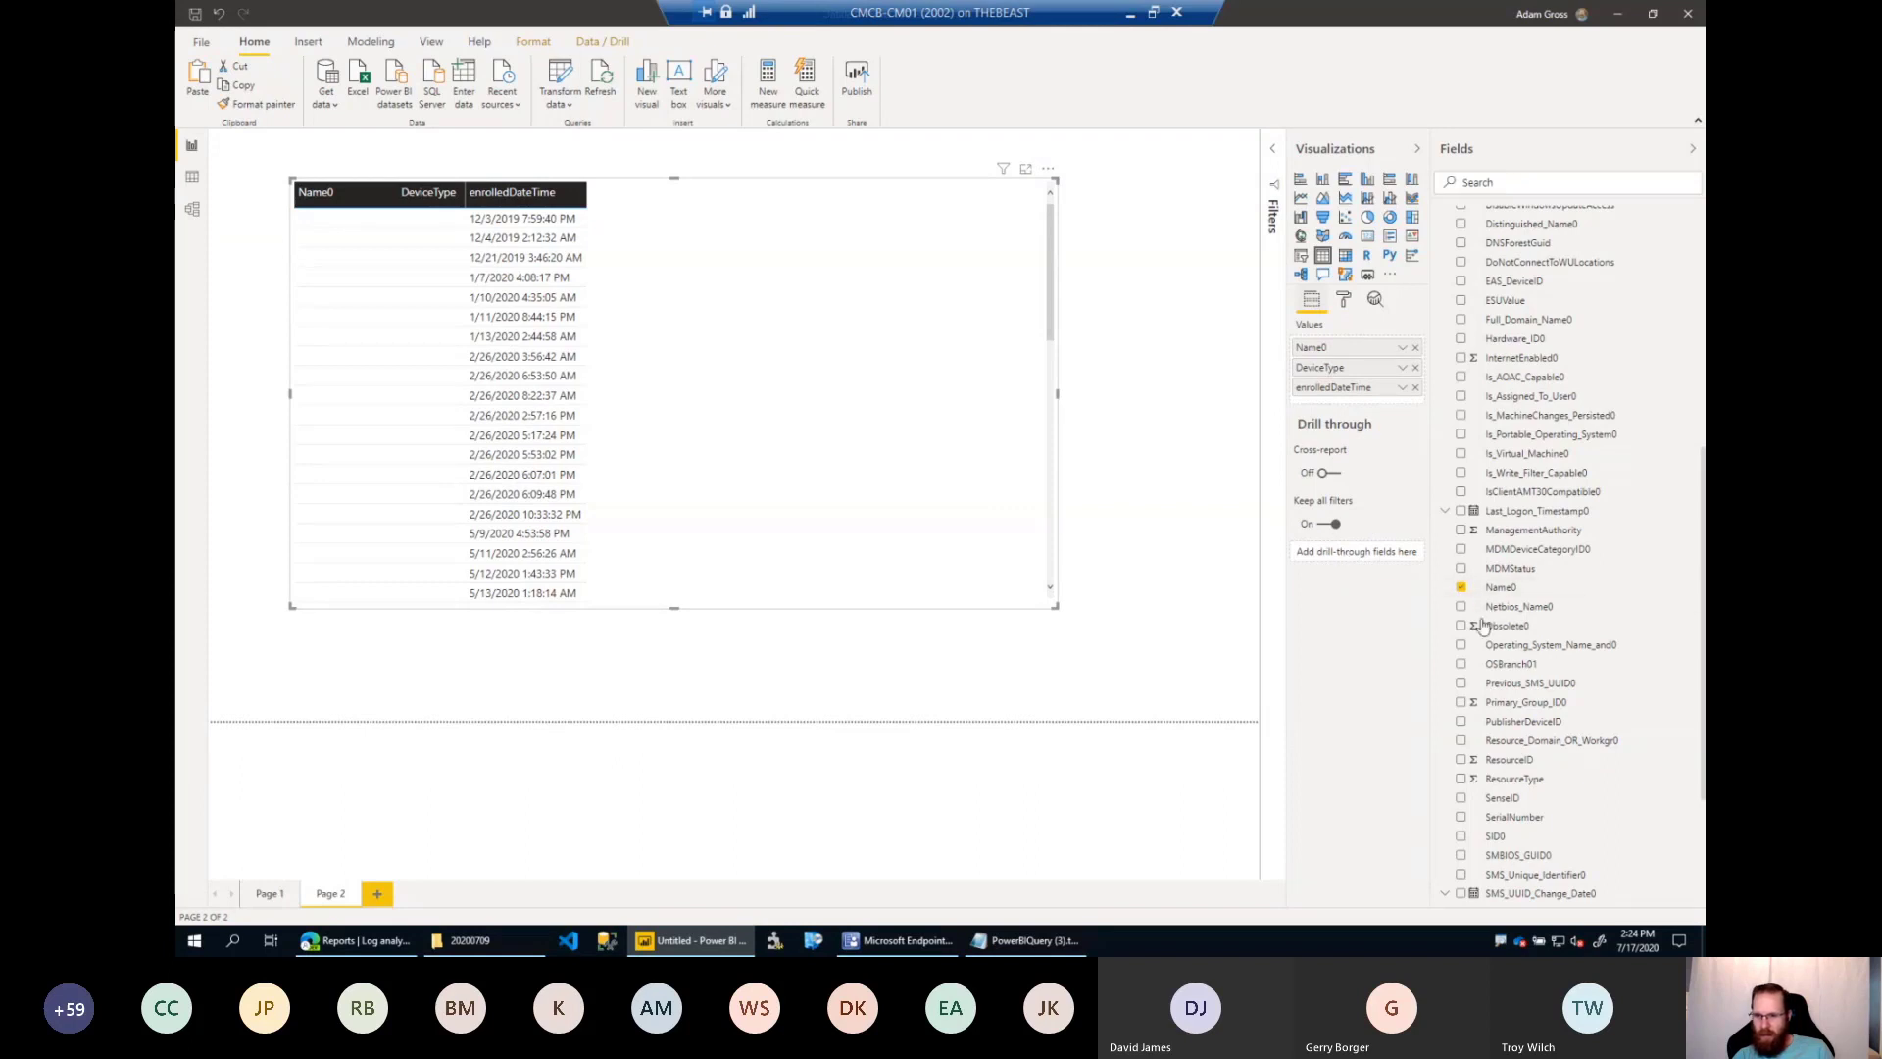
pyautogui.moveTo(1531, 764); pyautogui.dragTo(1365, 556)
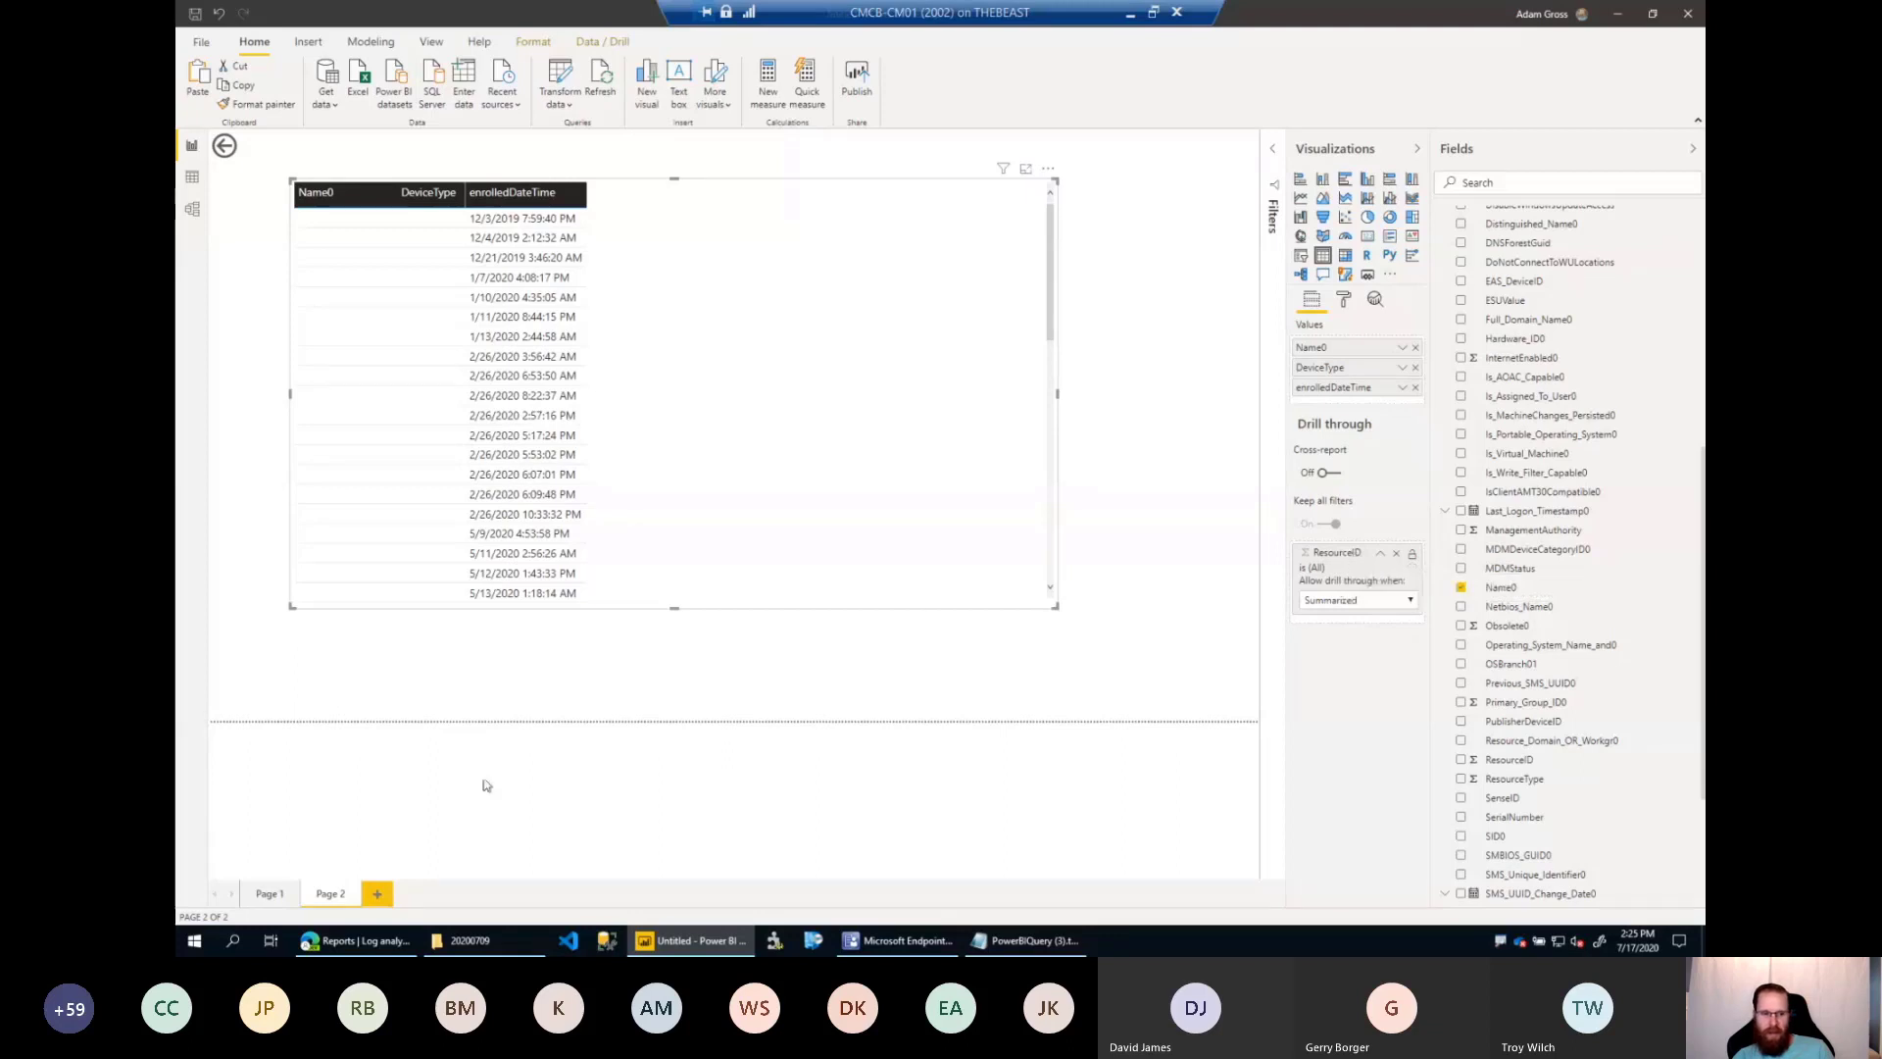
# Drill through to Page 2 from the 19041 segment of the BuildExt.3 donut on Page 1.
pyautogui.click(273, 895)
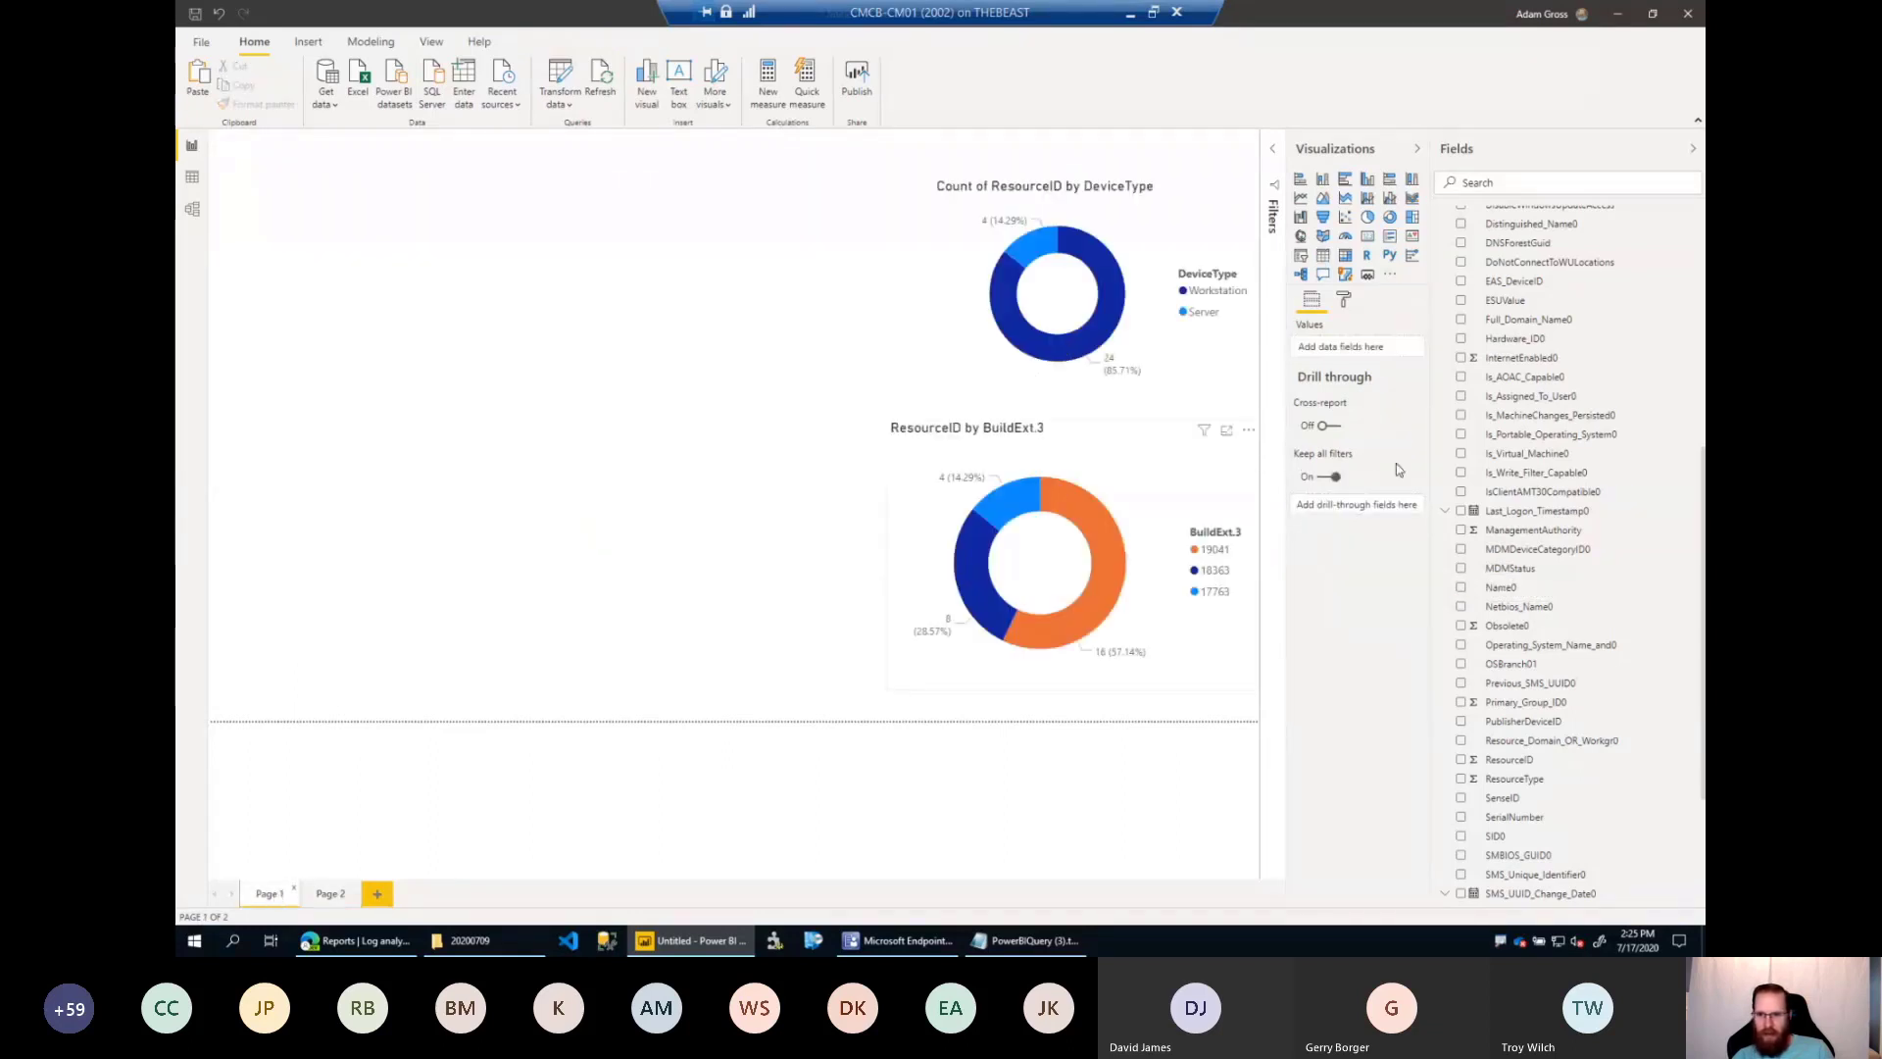
pyautogui.click(1157, 502)
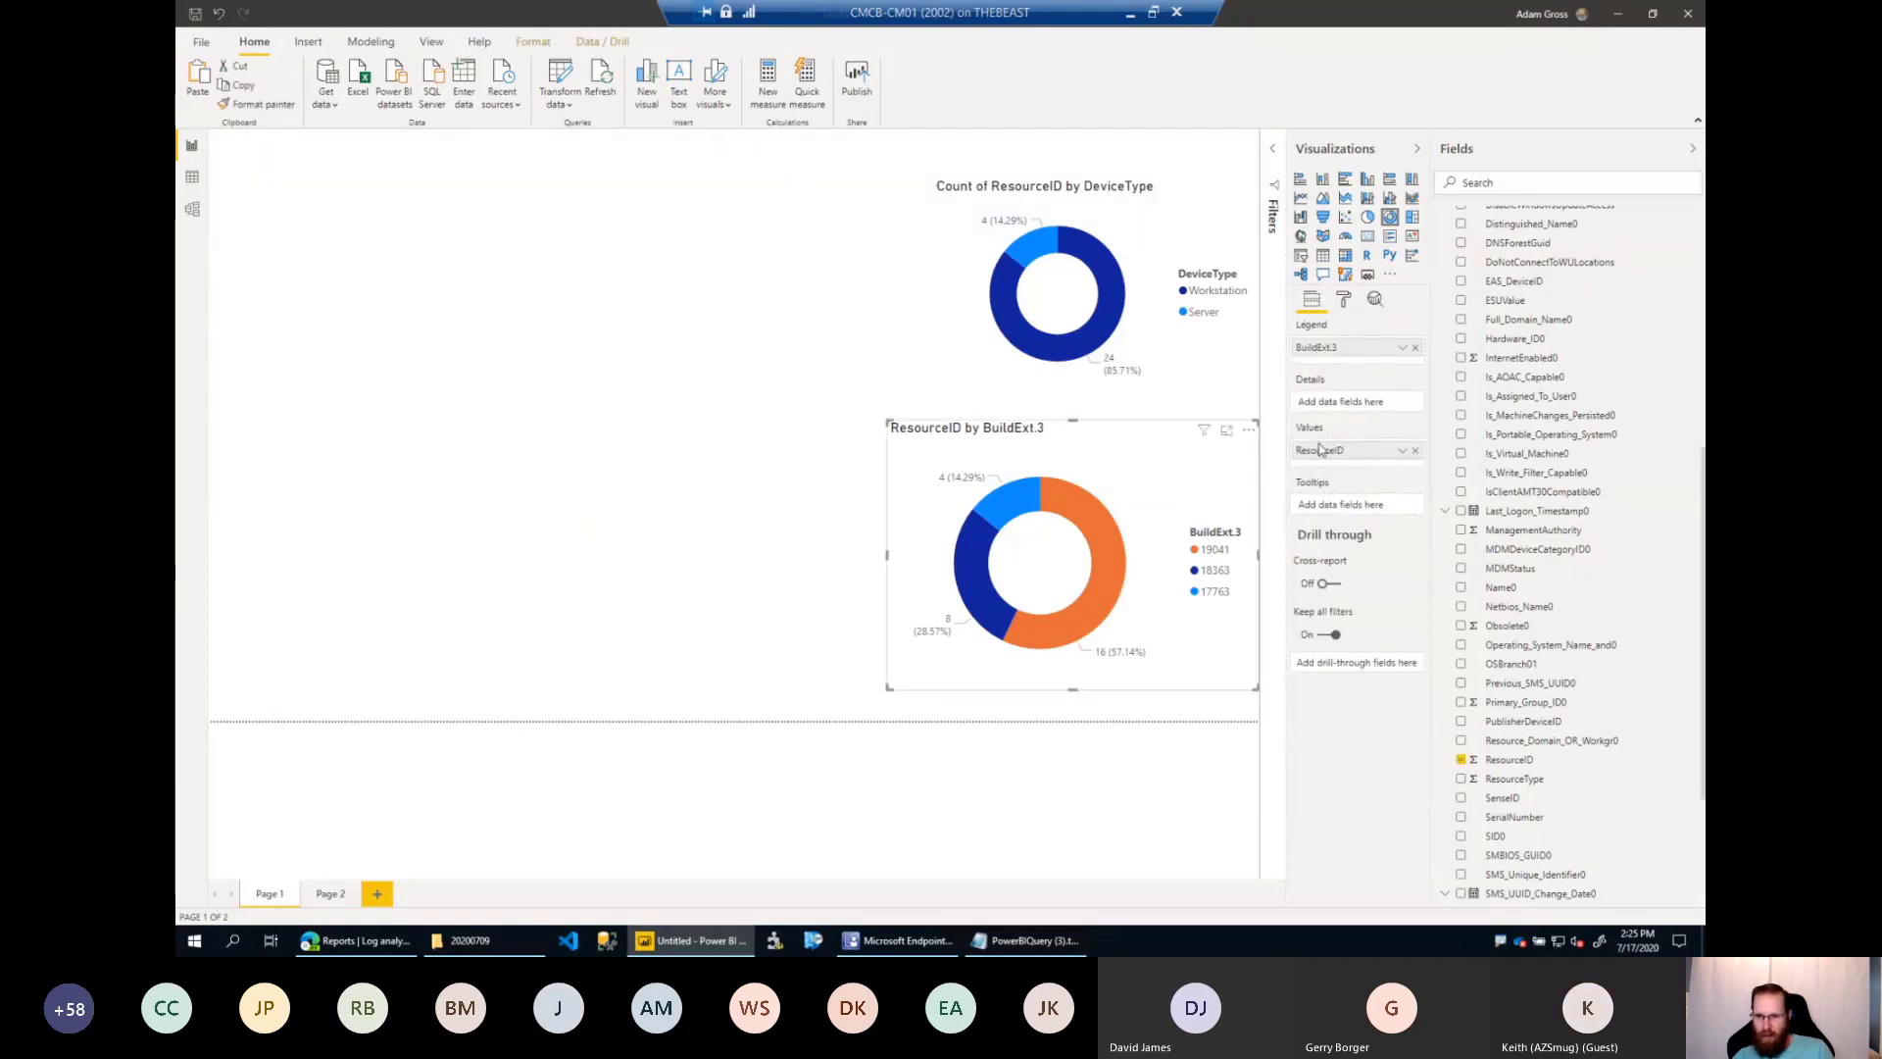
pyautogui.rightClick(1103, 525)
pyautogui.moveTo(1152, 626)
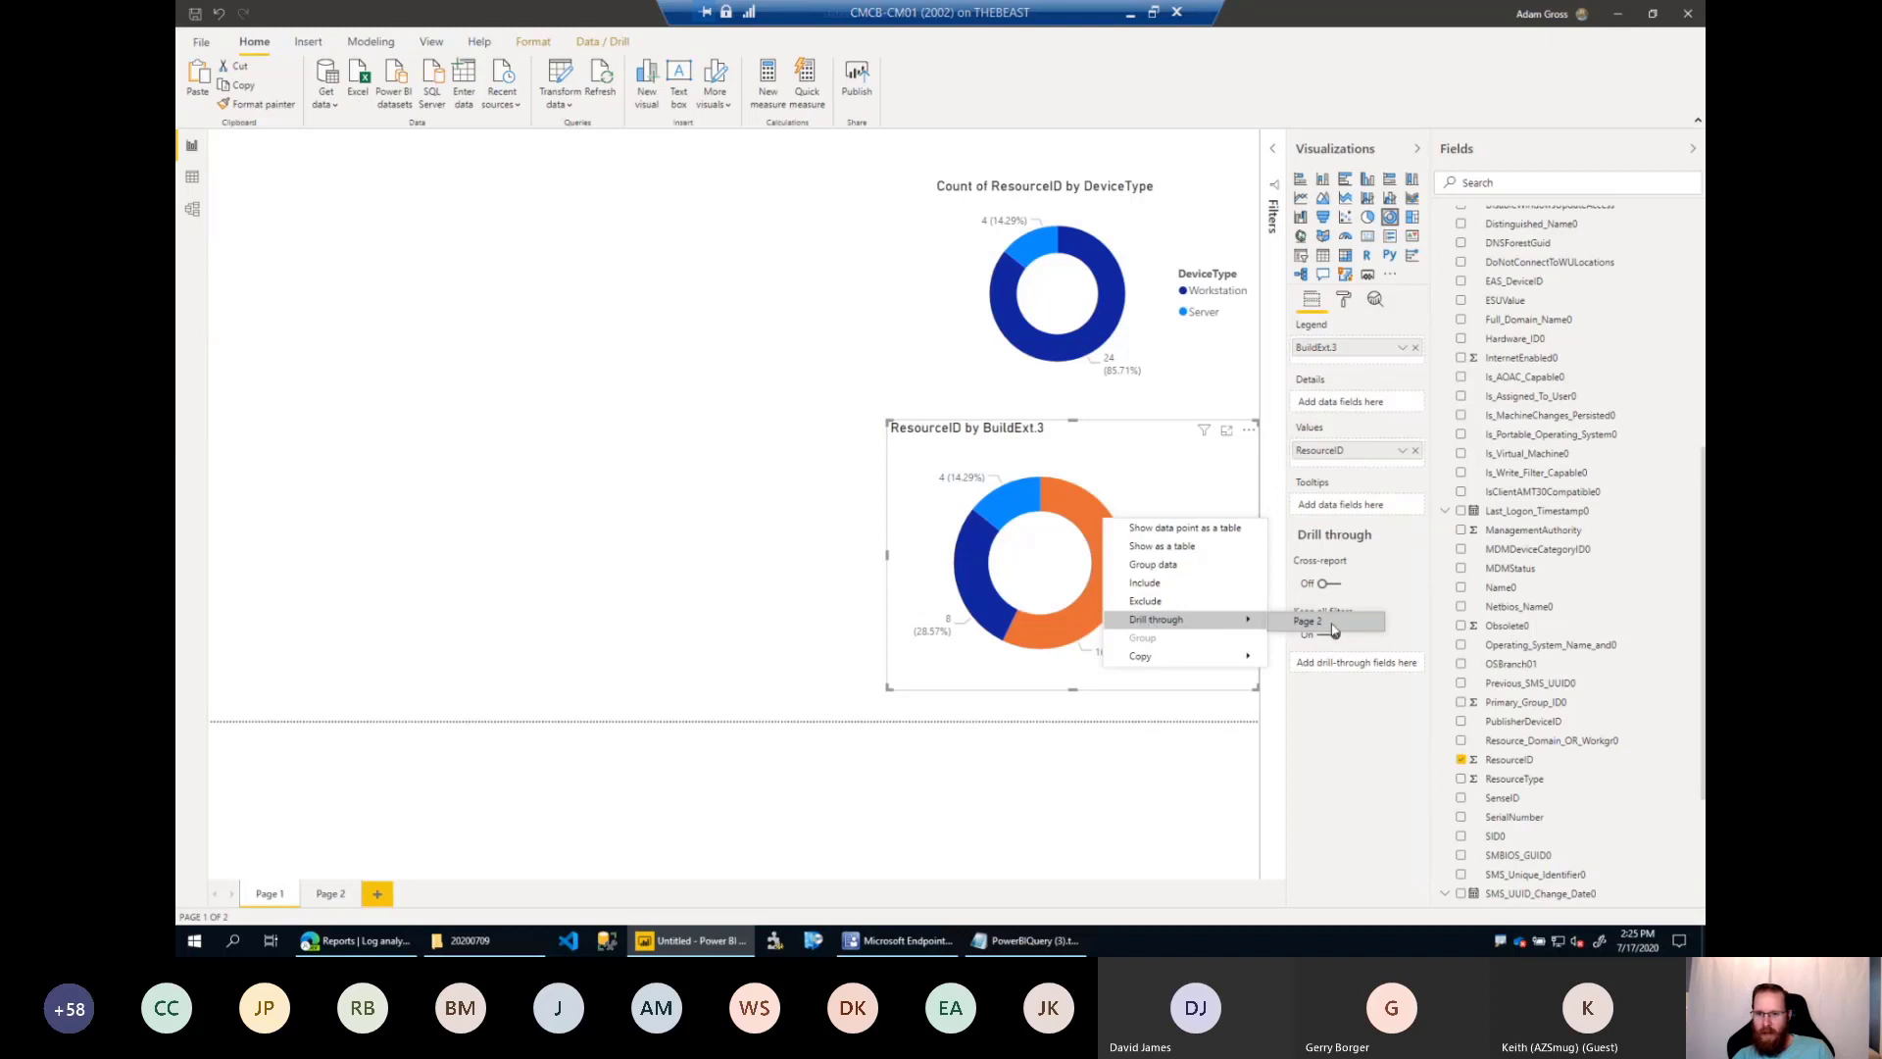
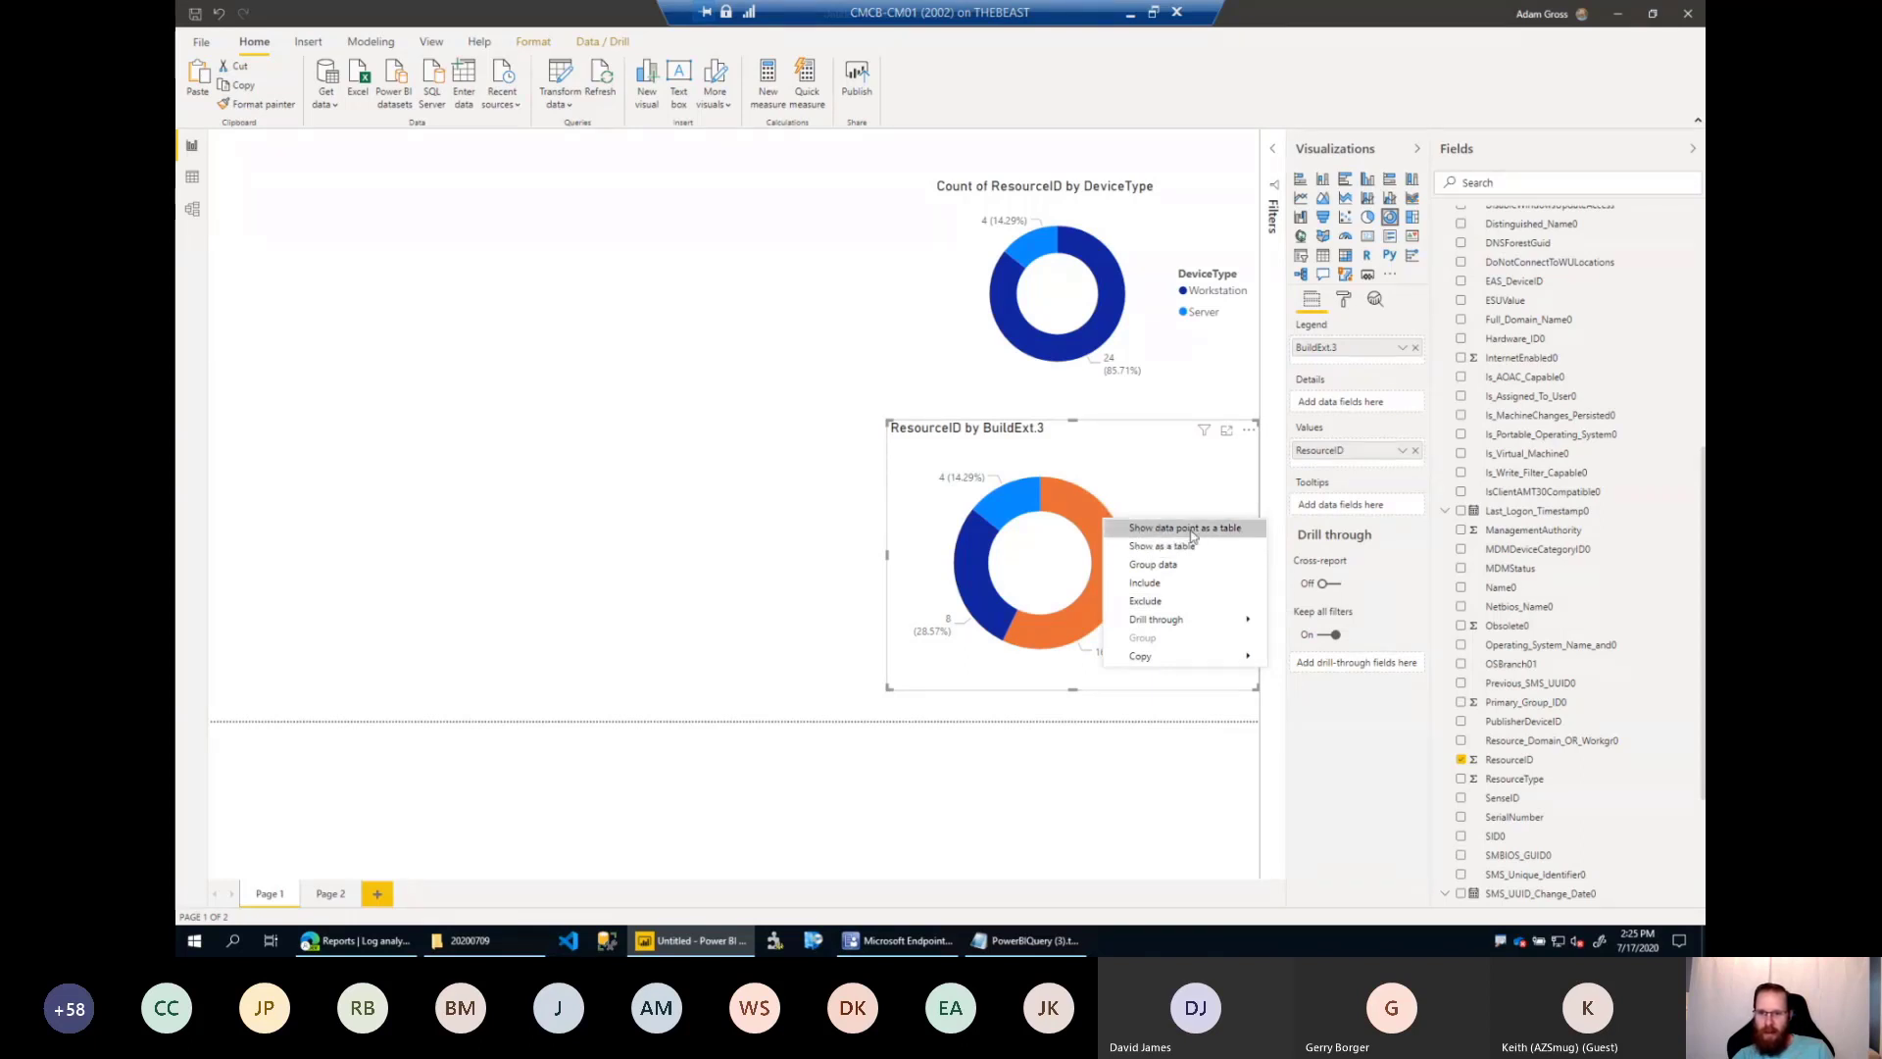
# Show the 19041 data point of the BuildExt.3 donut as a table, examine its device records and return to the report.
pyautogui.click(1189, 535)
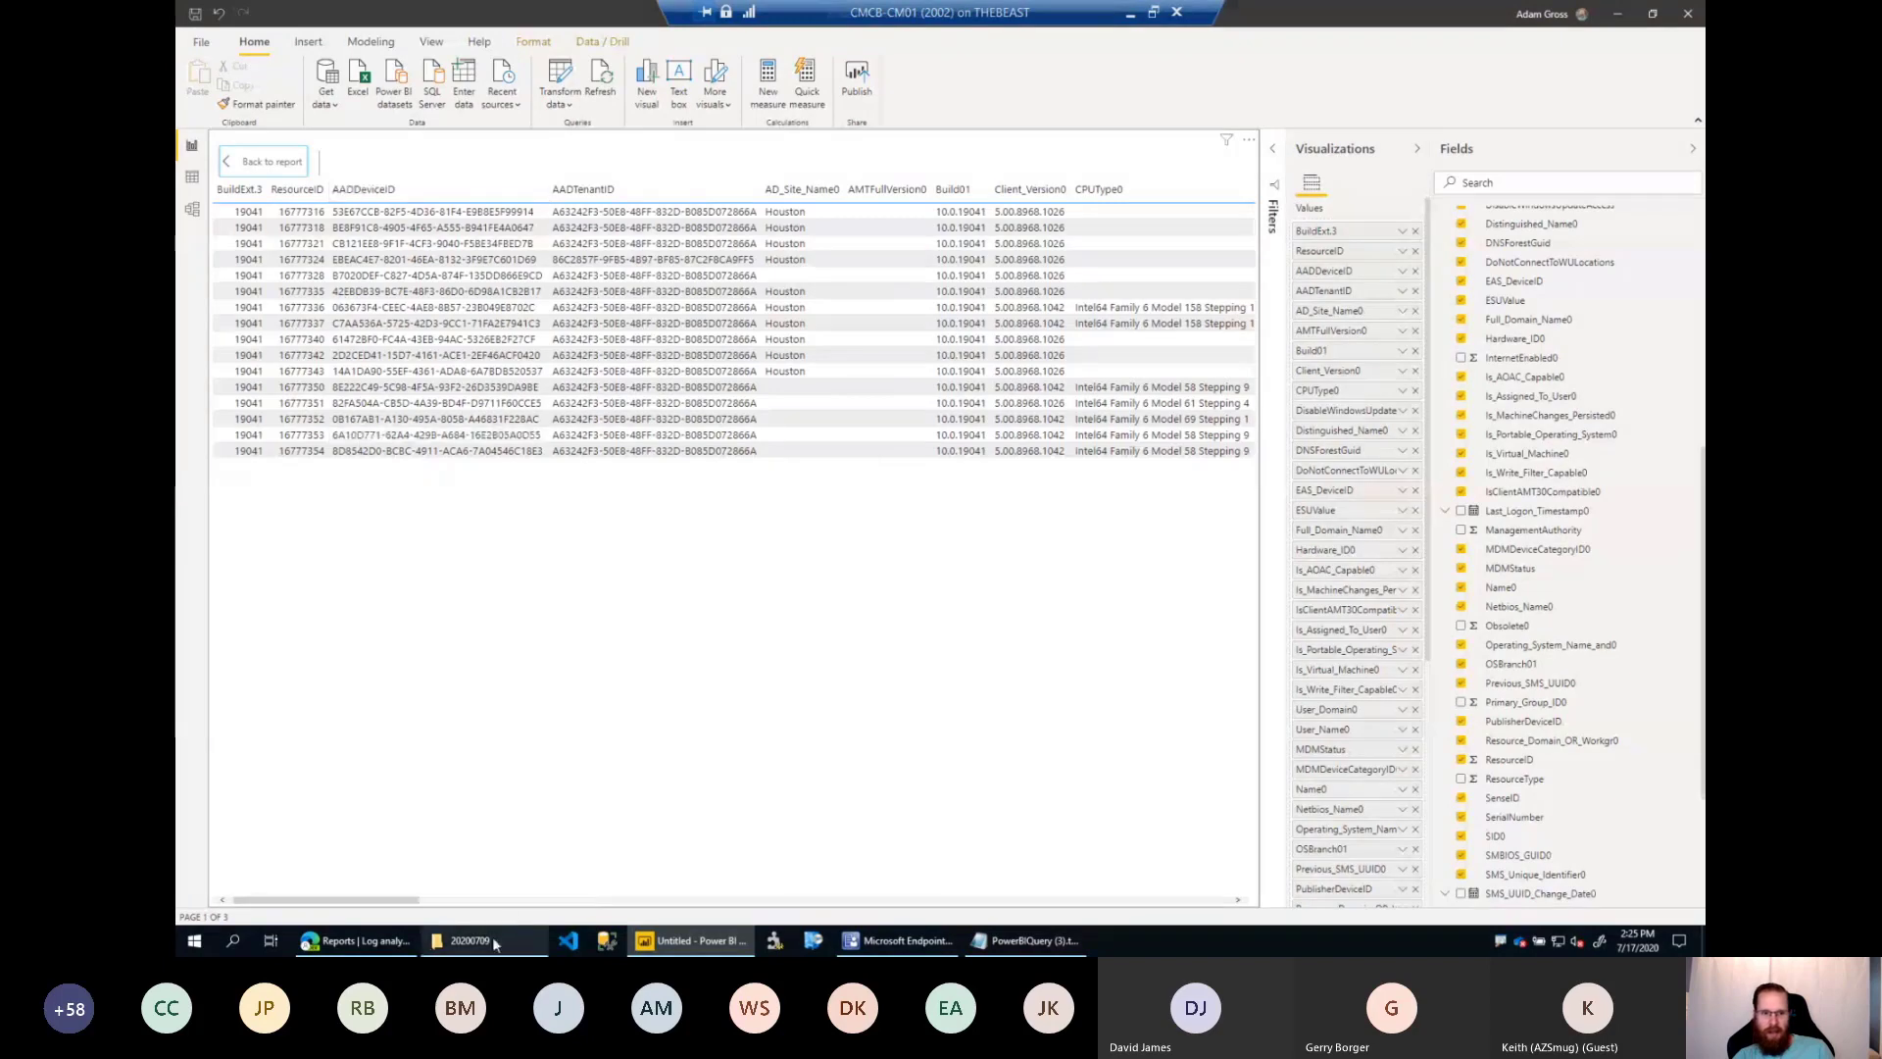
pyautogui.moveTo(389, 900); pyautogui.dragTo(266, 855)
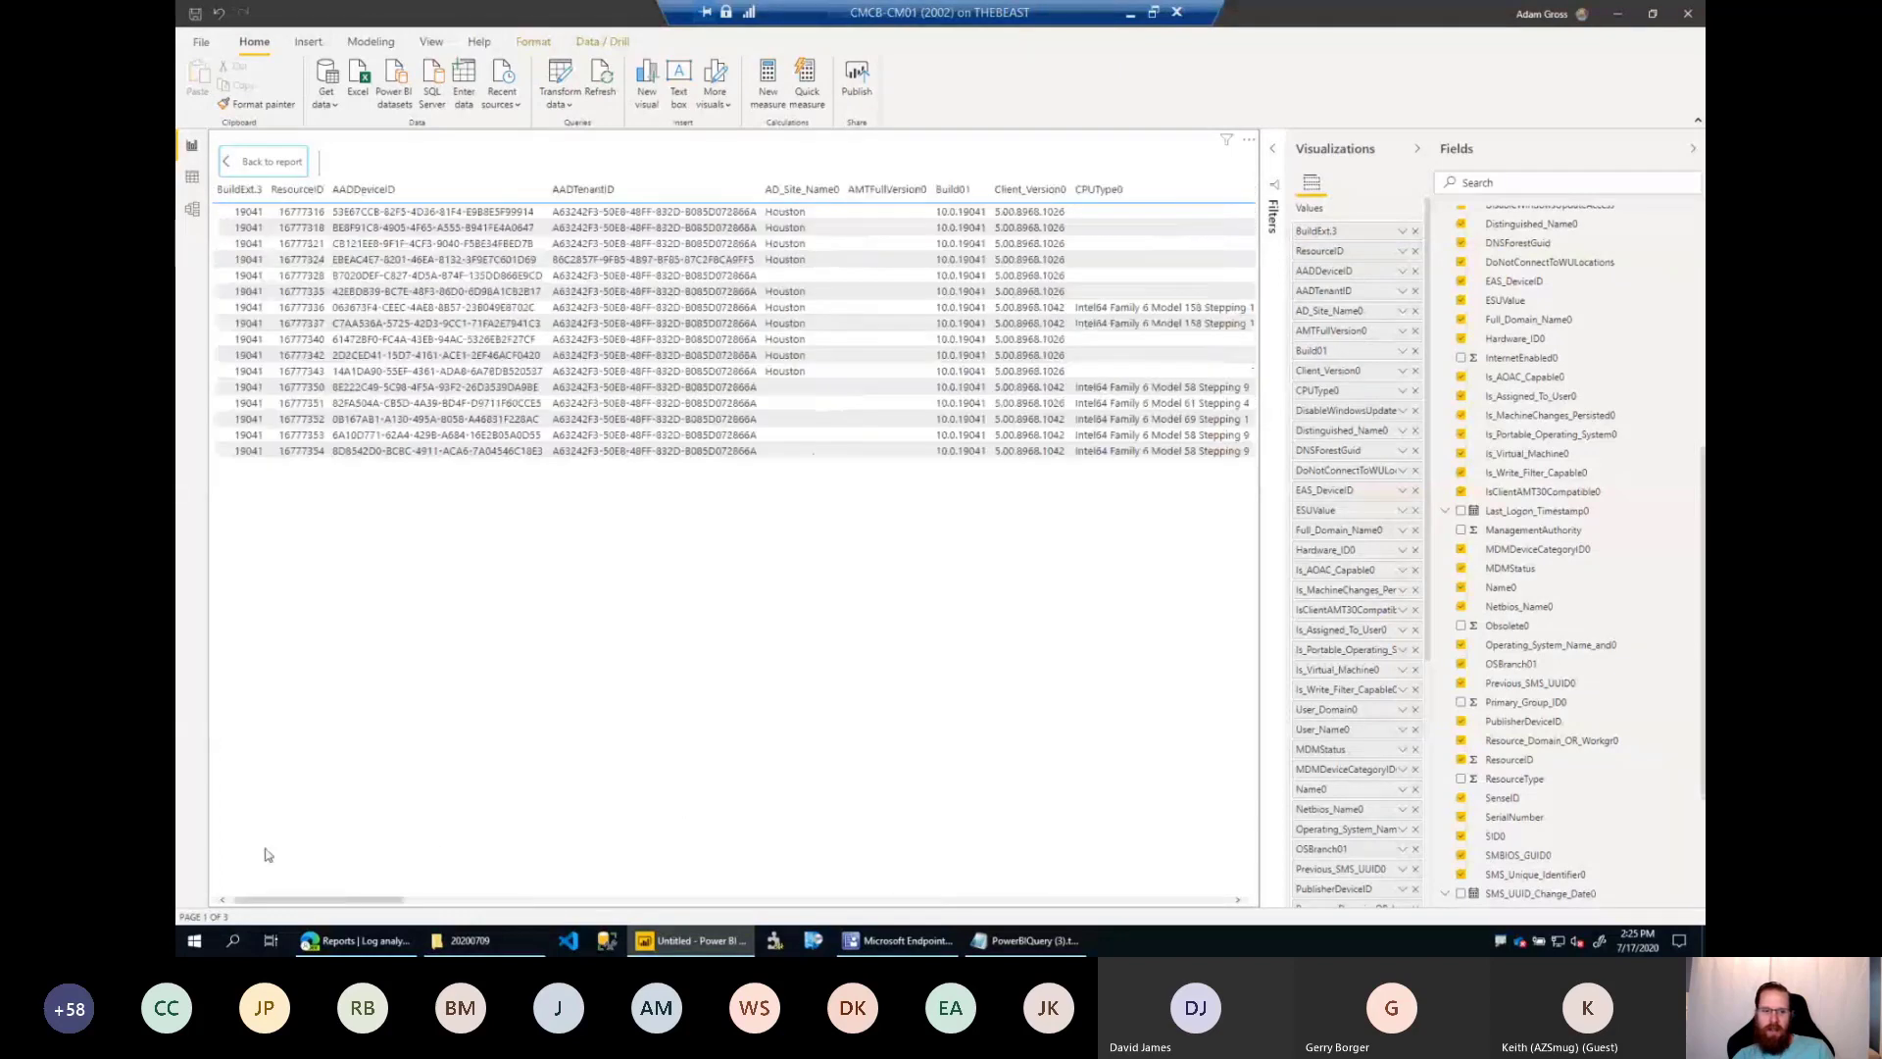
pyautogui.click(229, 168)
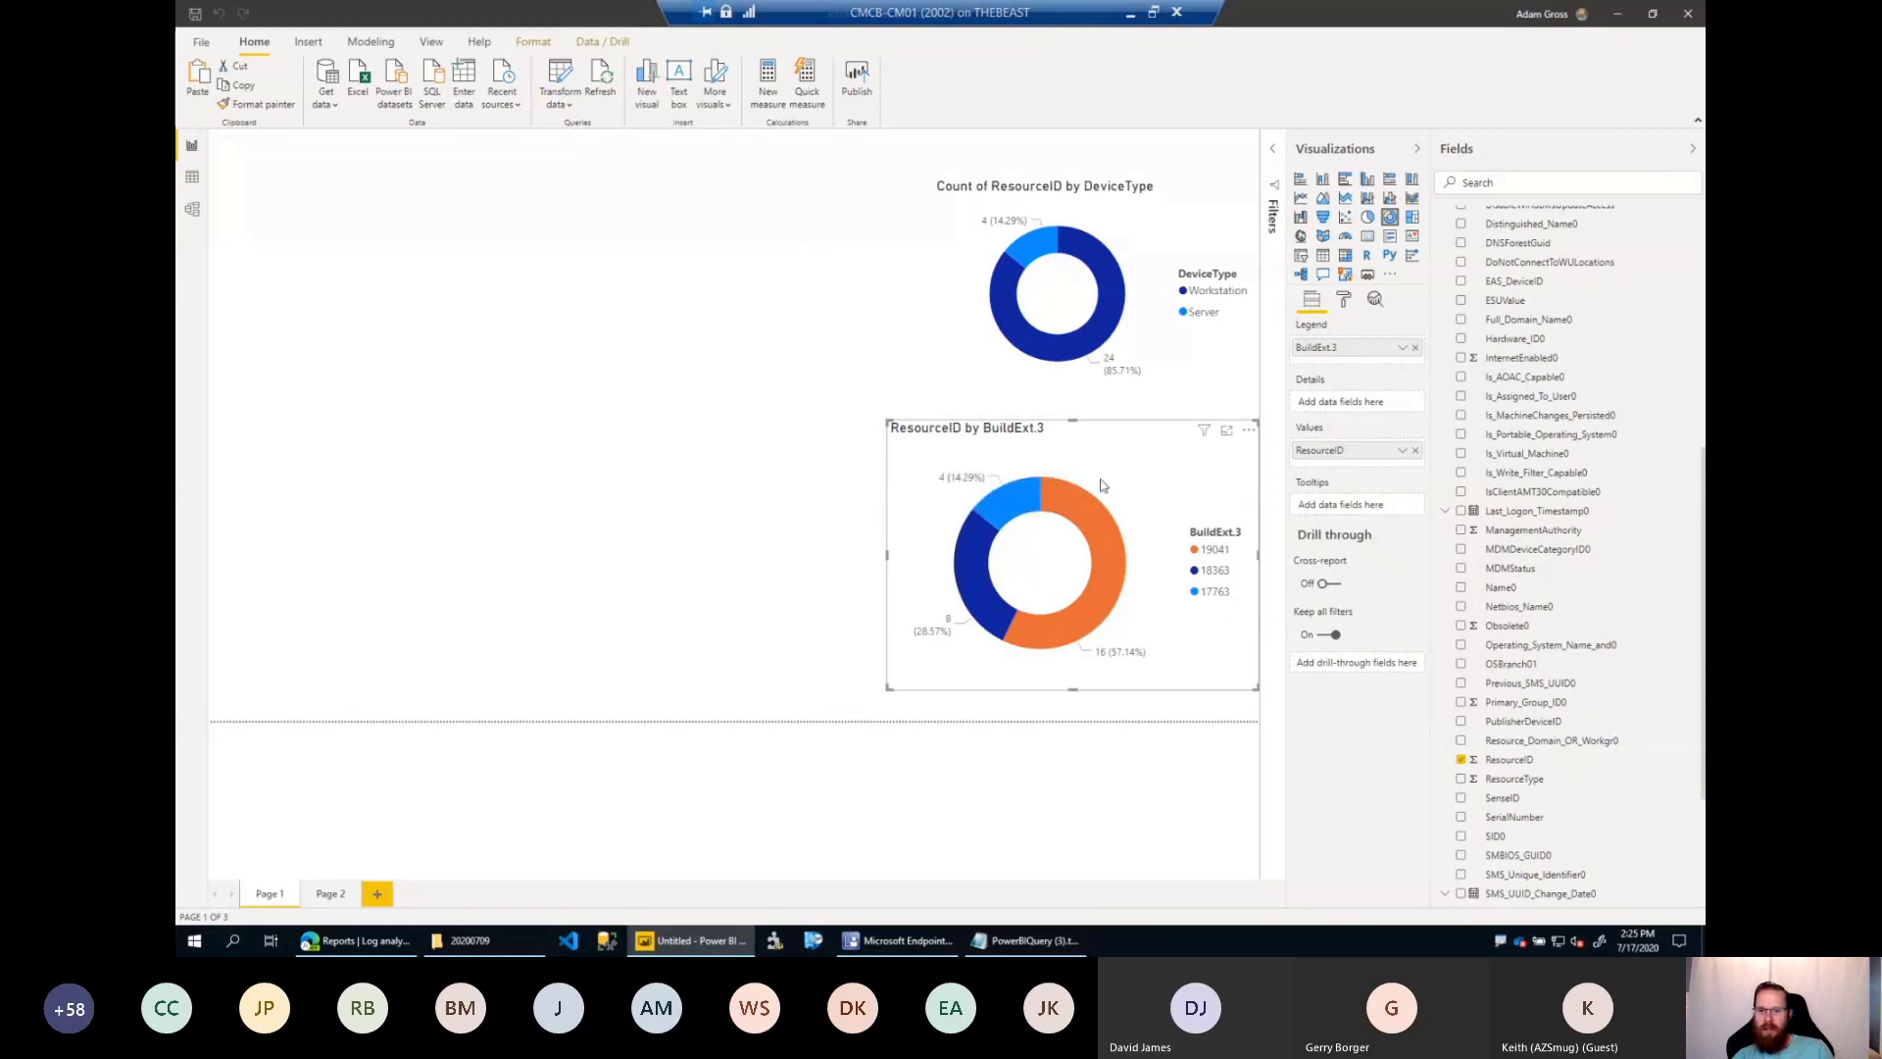
# Drill through to Page 2 from the 17763 segment of the BuildExt.3 donut and check the device table's drill-through filters.
pyautogui.moveTo(1094, 518)
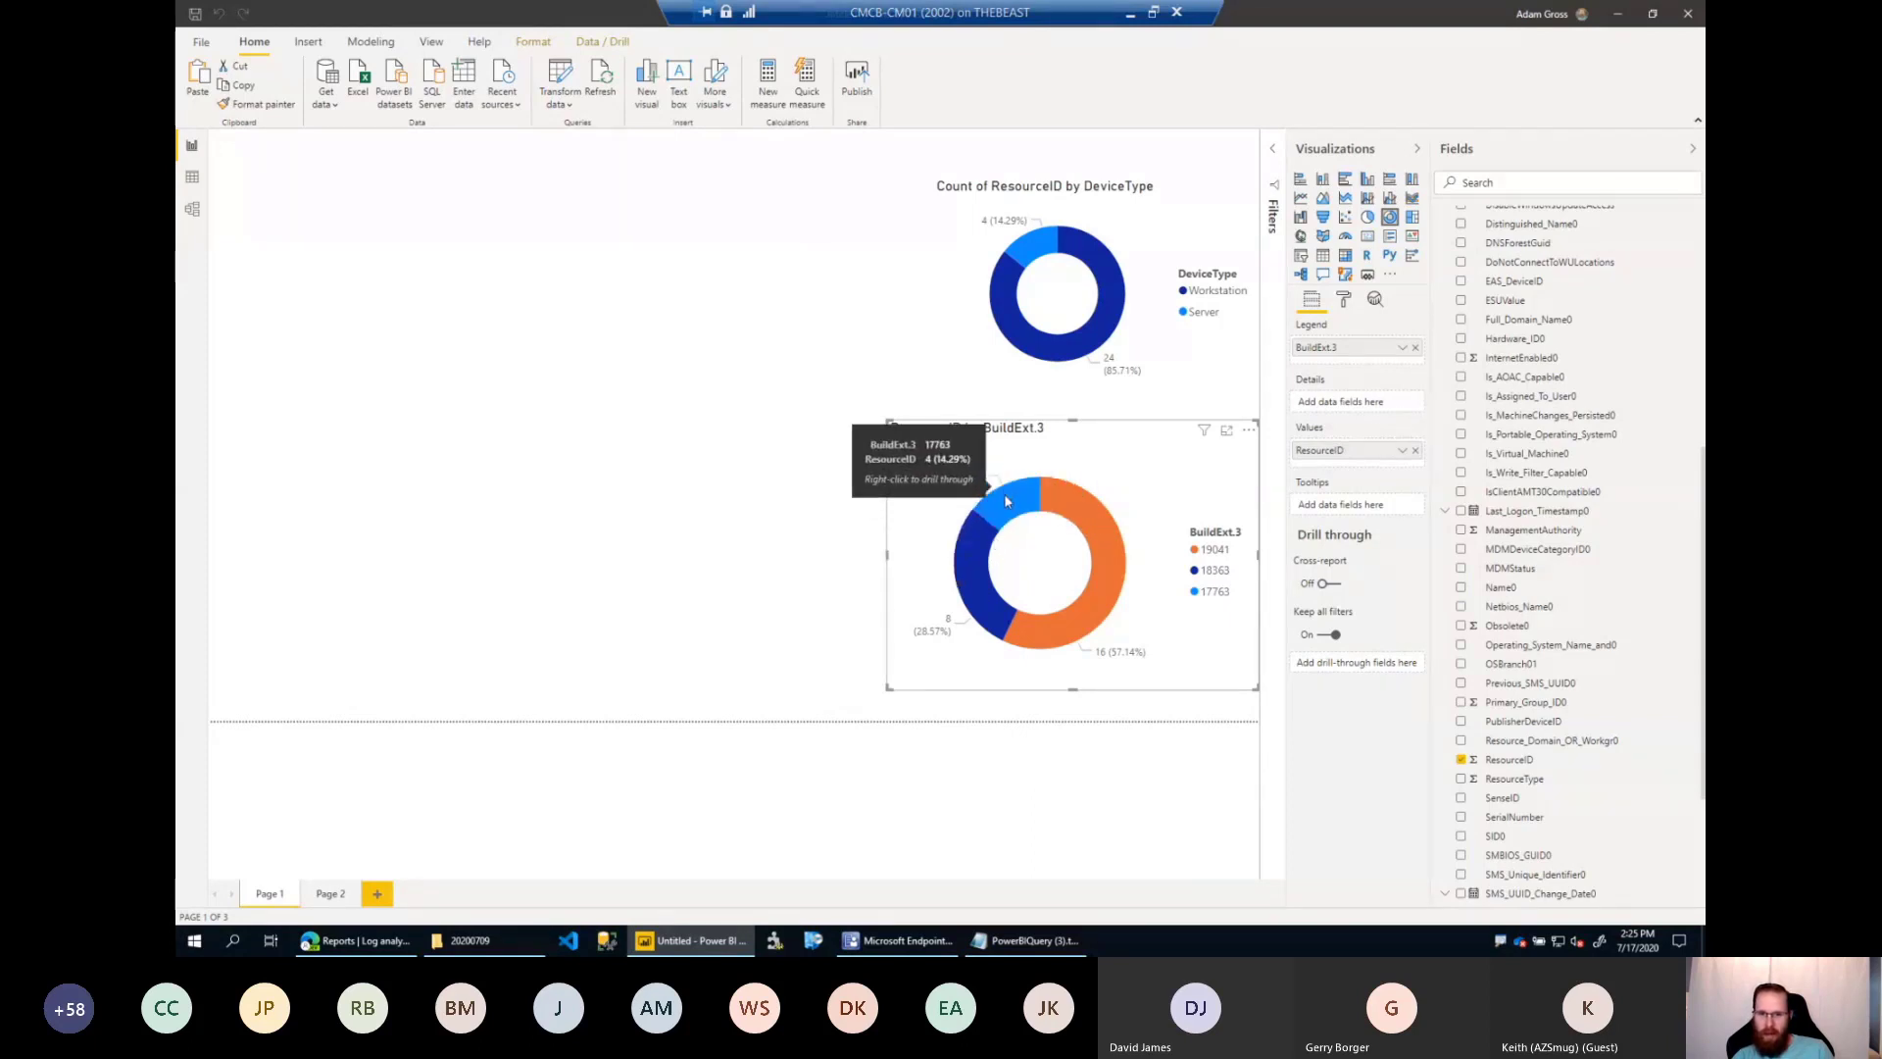
pyautogui.rightClick(1005, 497)
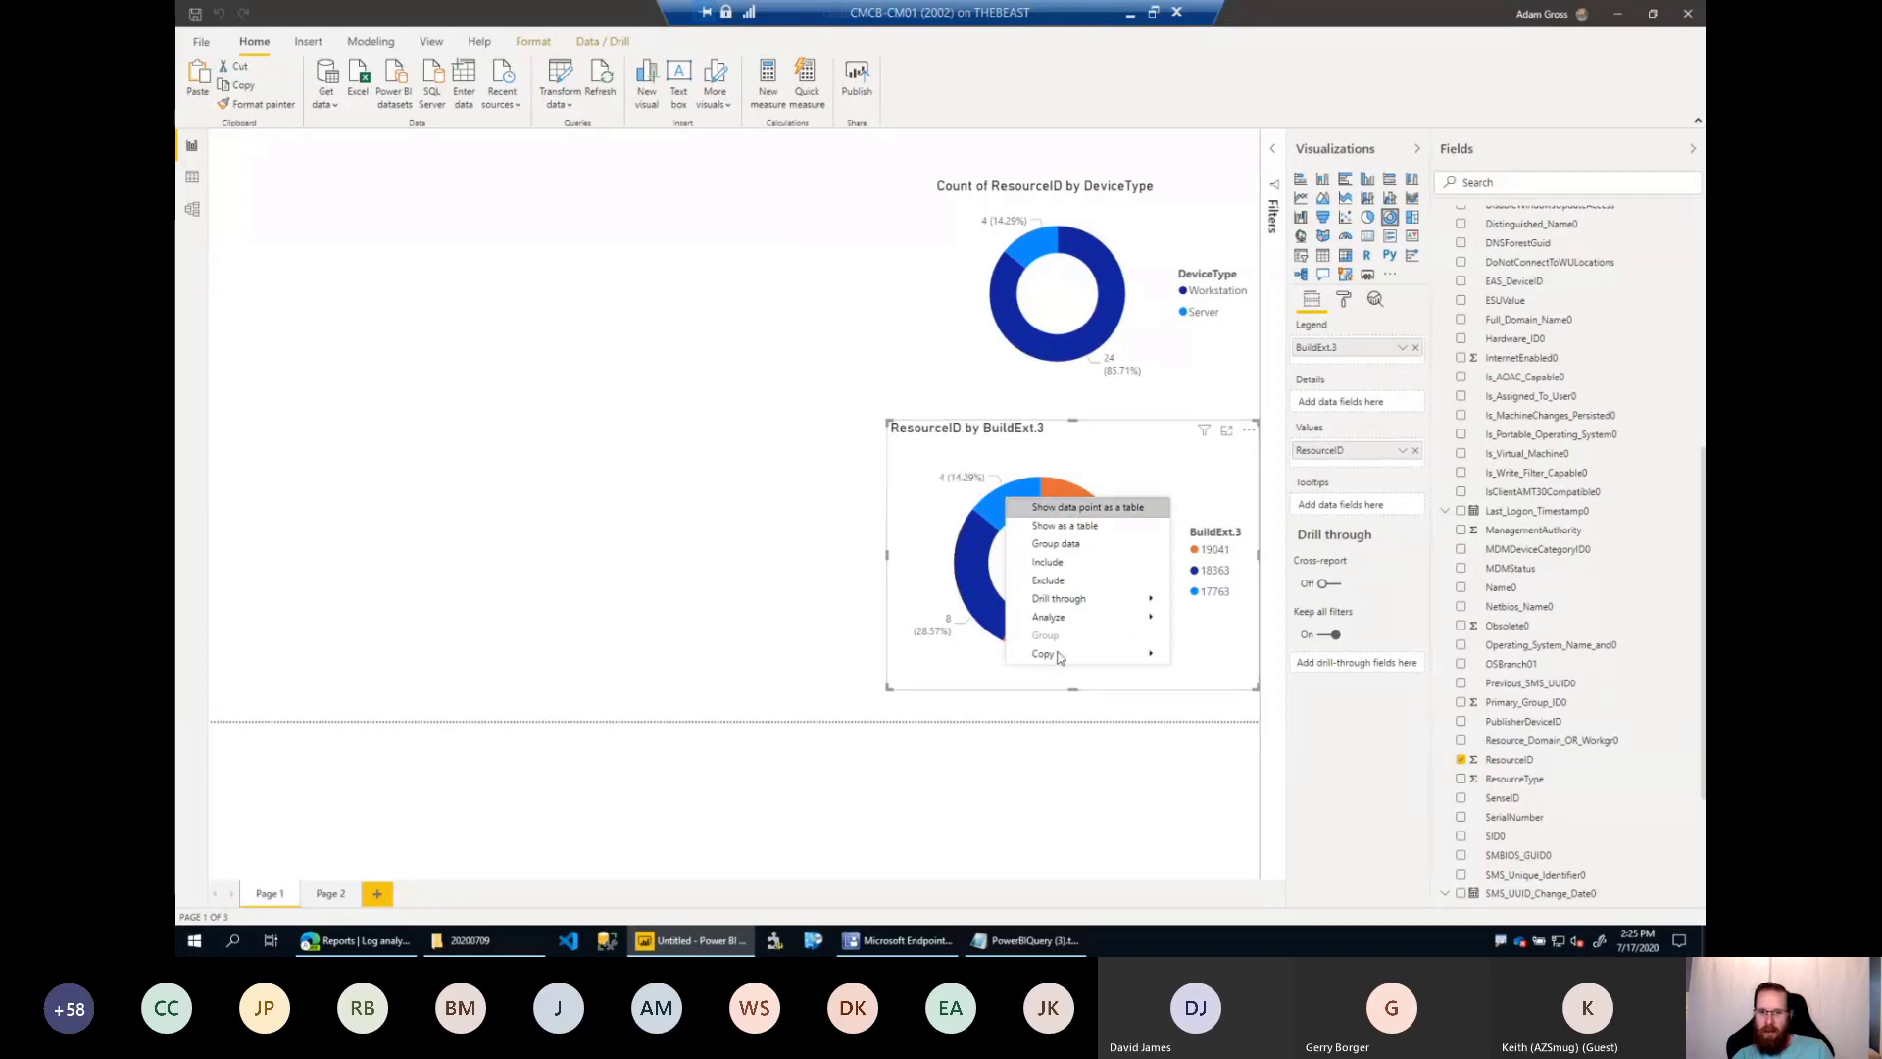
pyautogui.moveTo(1085, 603)
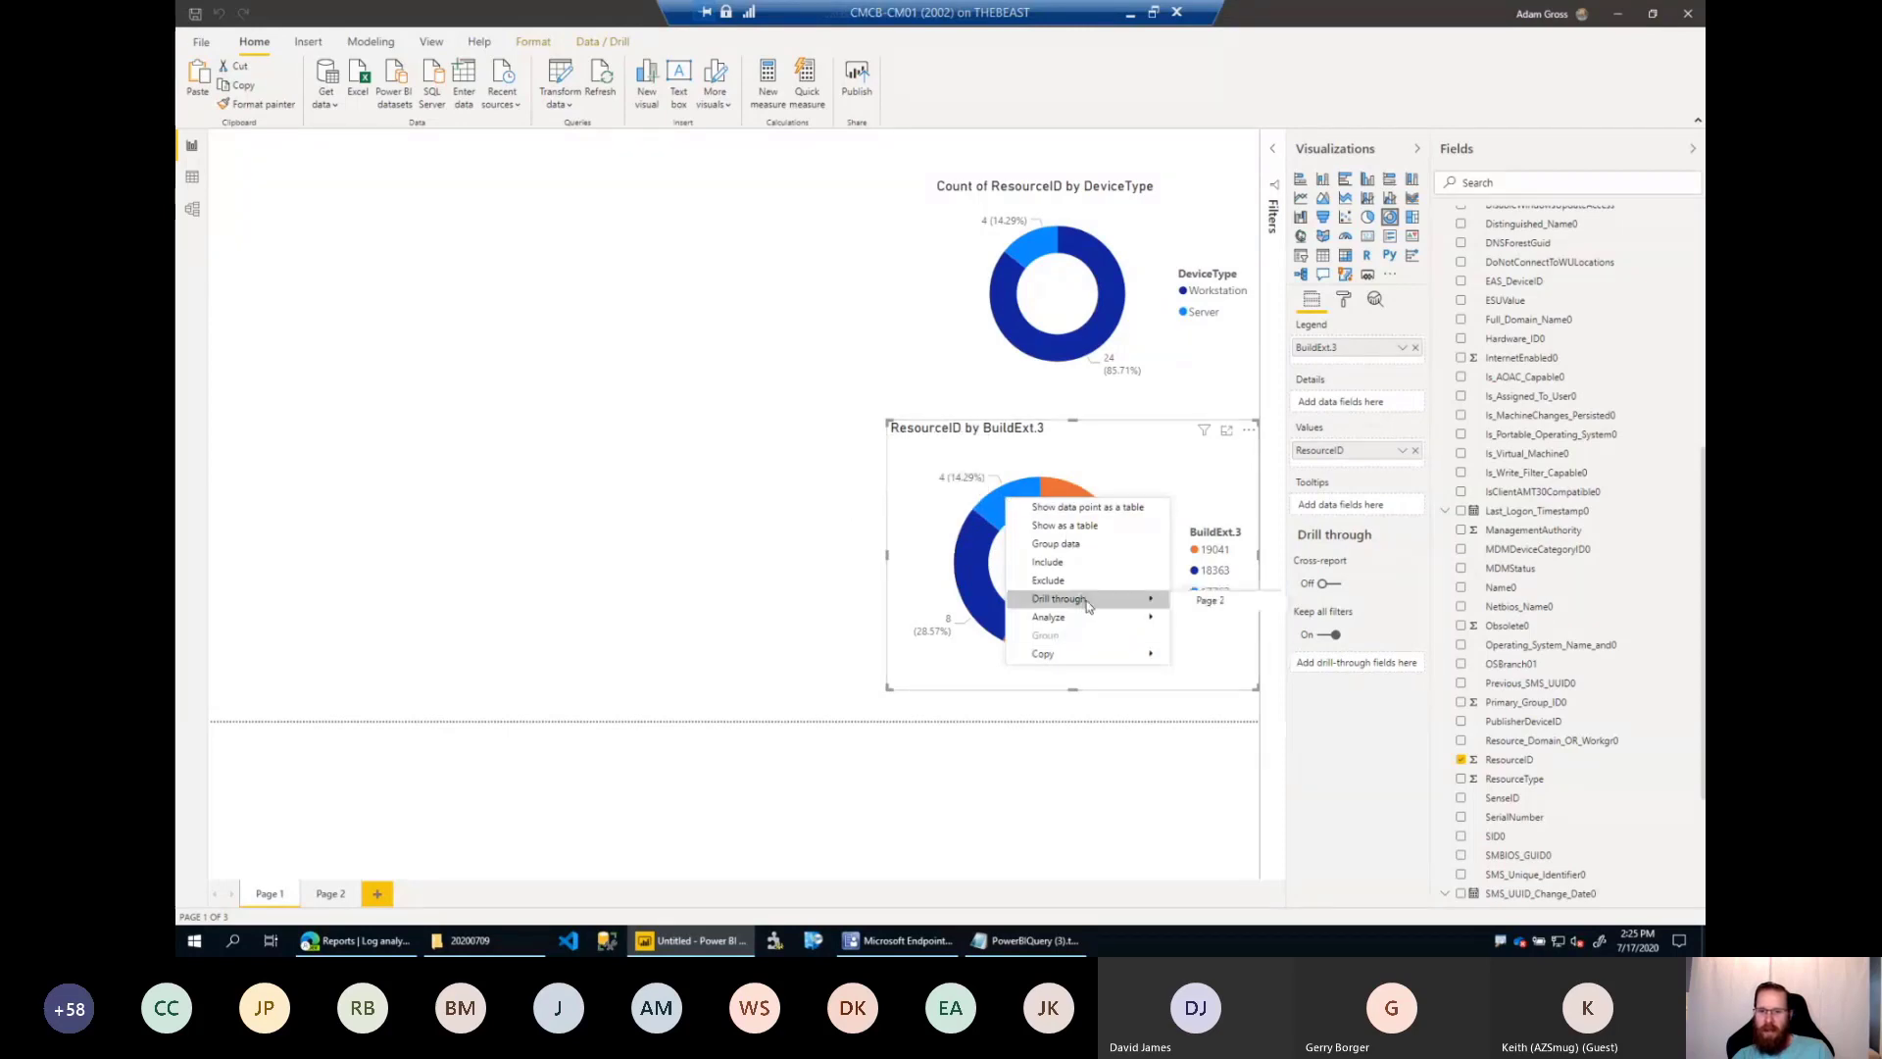
pyautogui.click(1221, 606)
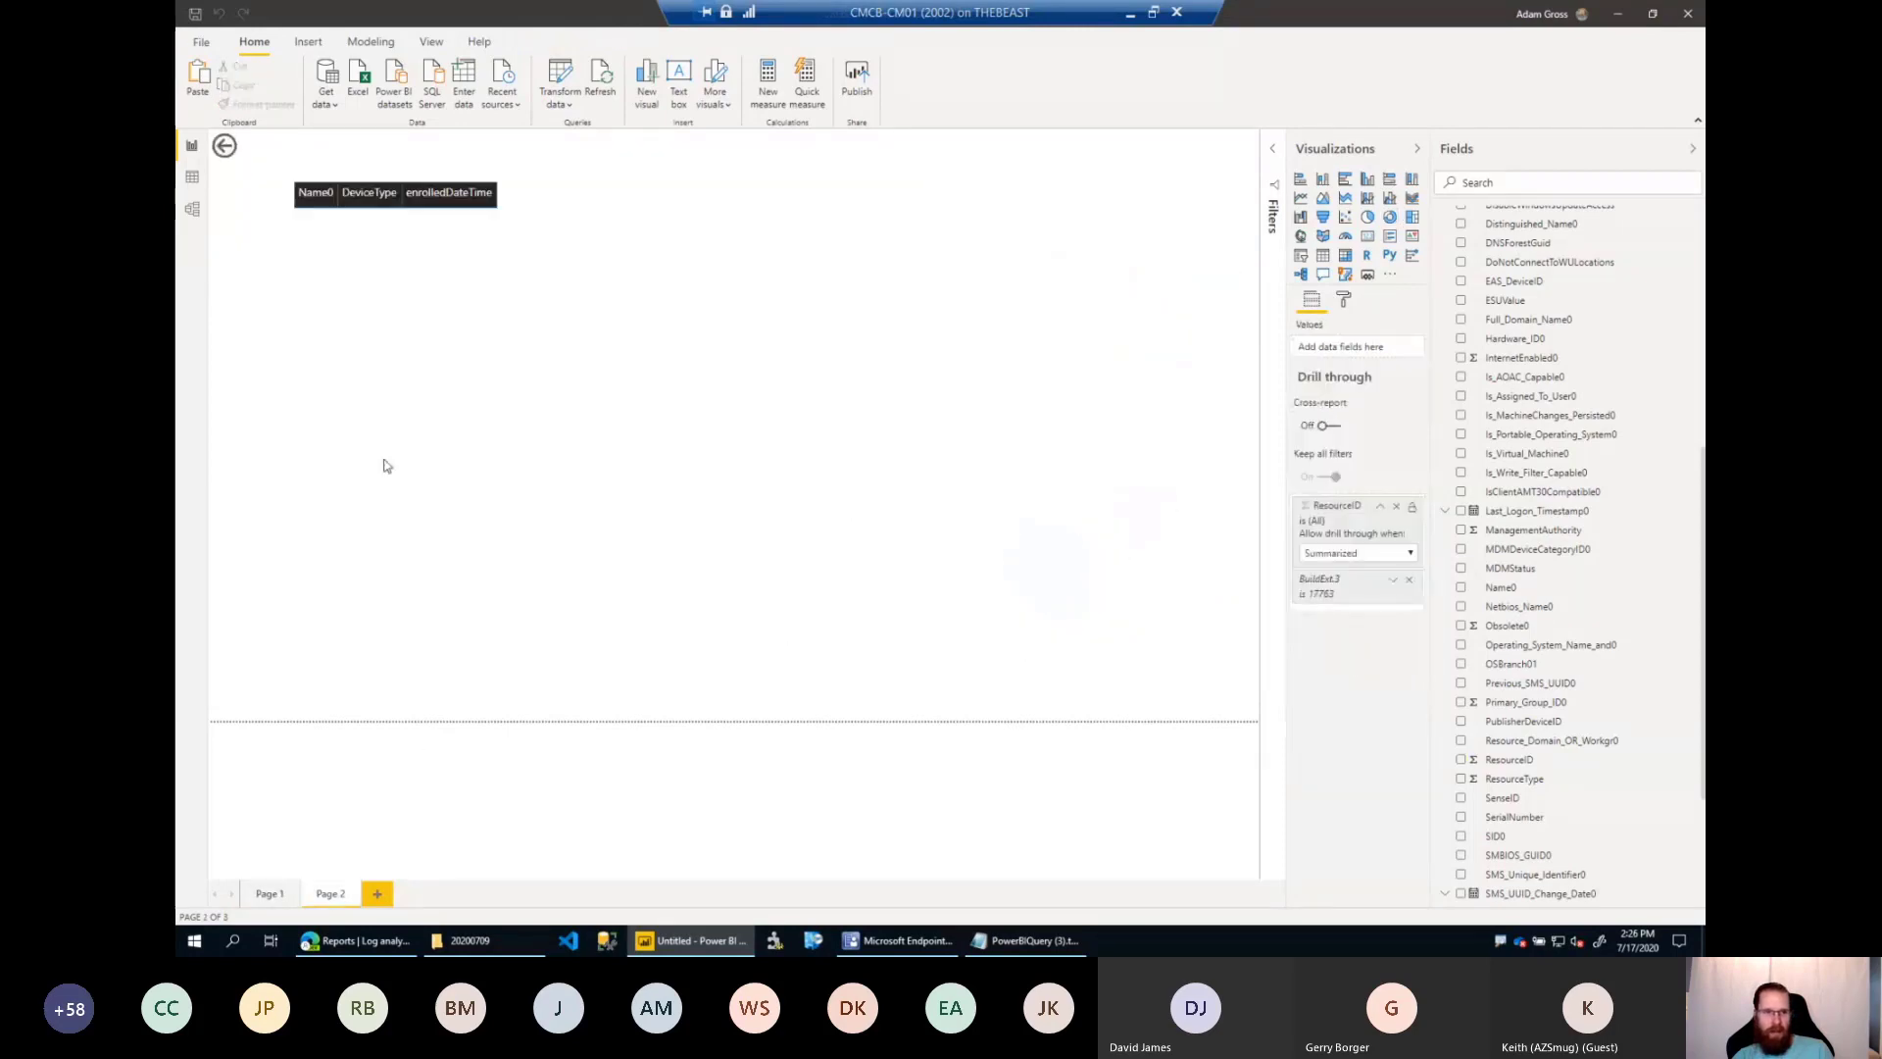
pyautogui.click(659, 437)
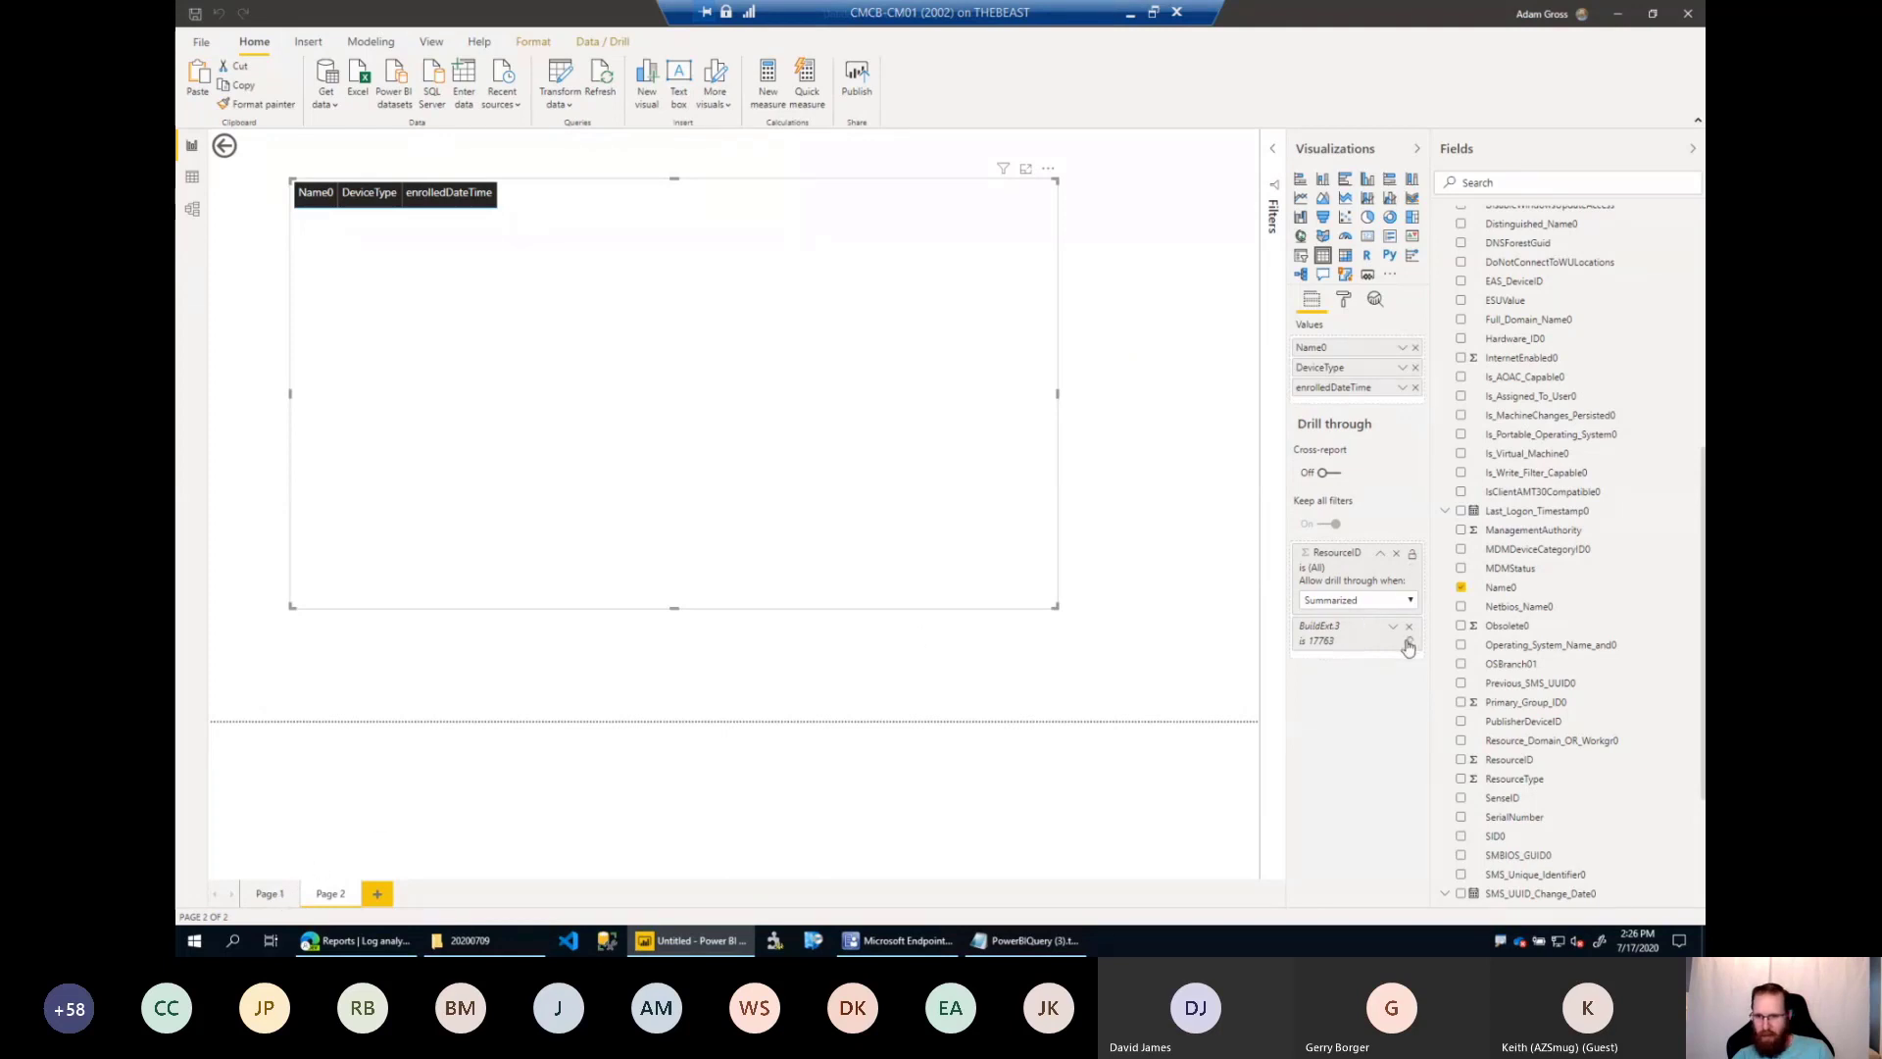
# Return to Page 1 and drill through to Page 2 from the Server segment of the DeviceType donut.
pyautogui.click(268, 893)
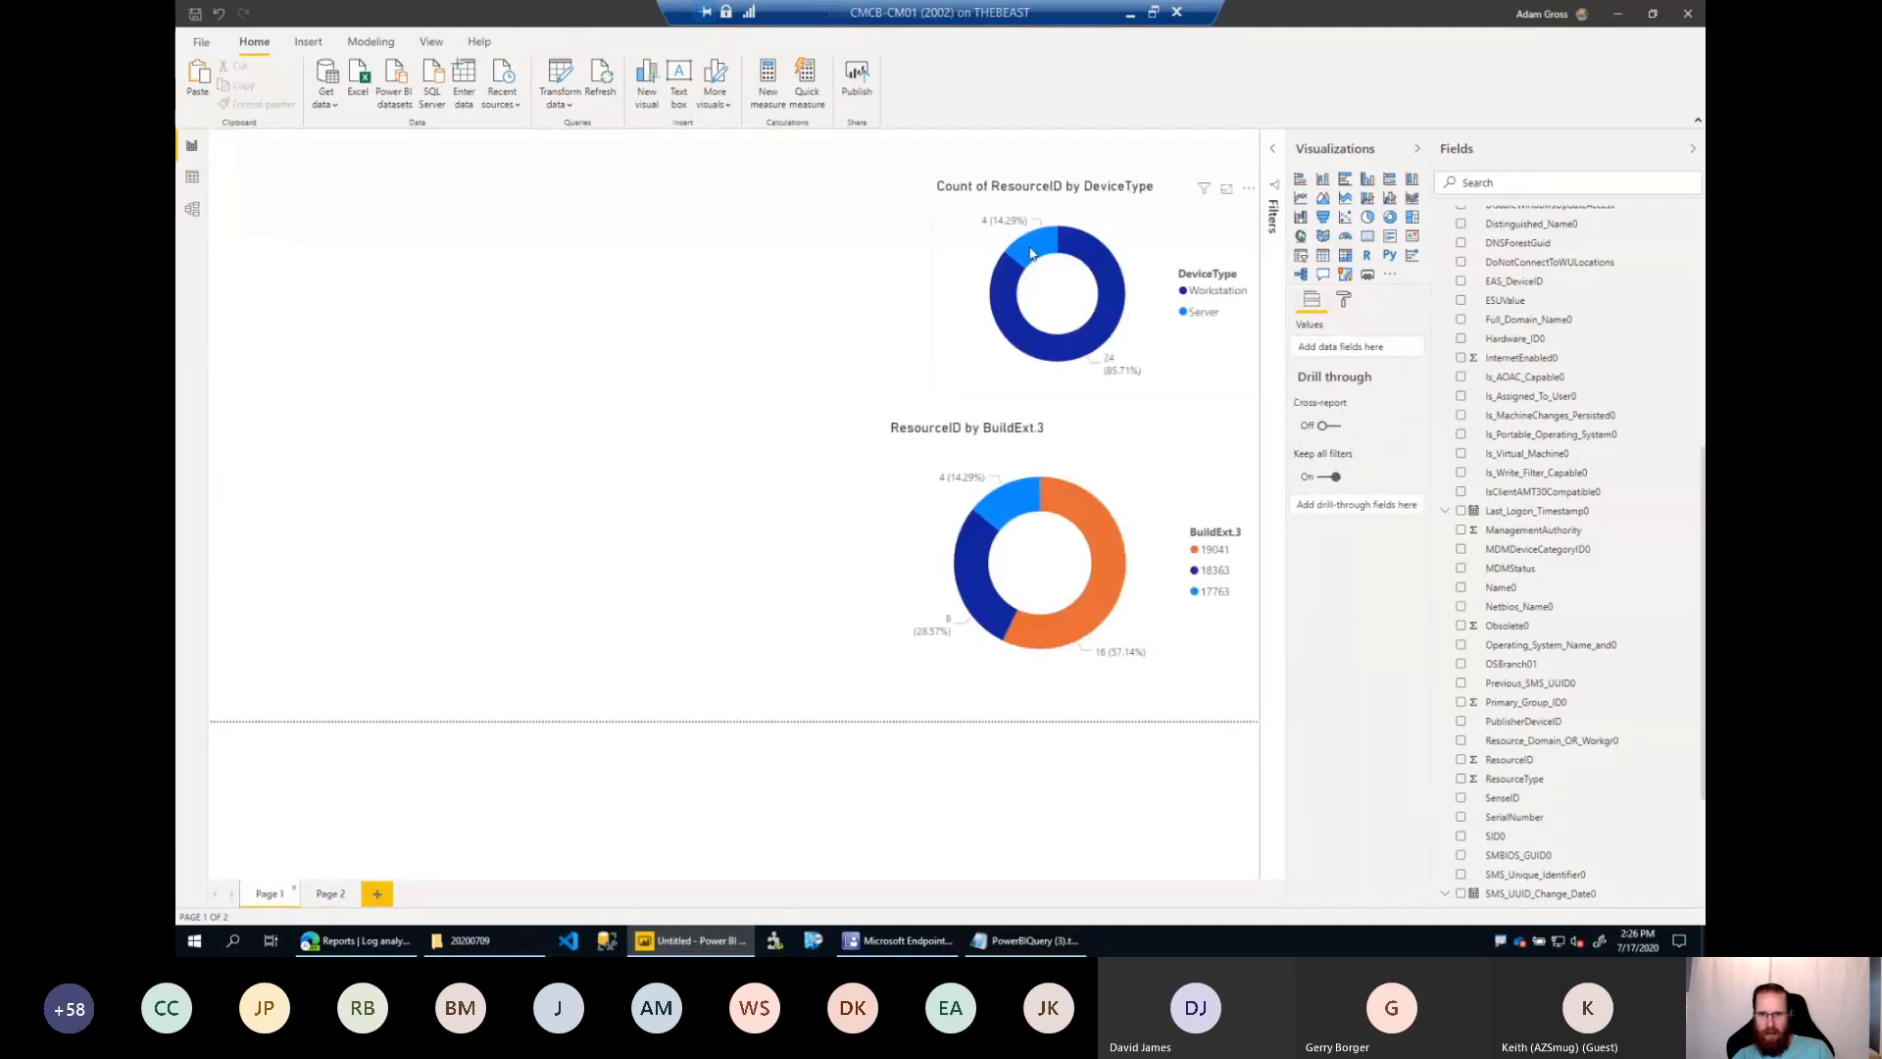
pyautogui.rightClick(1031, 254)
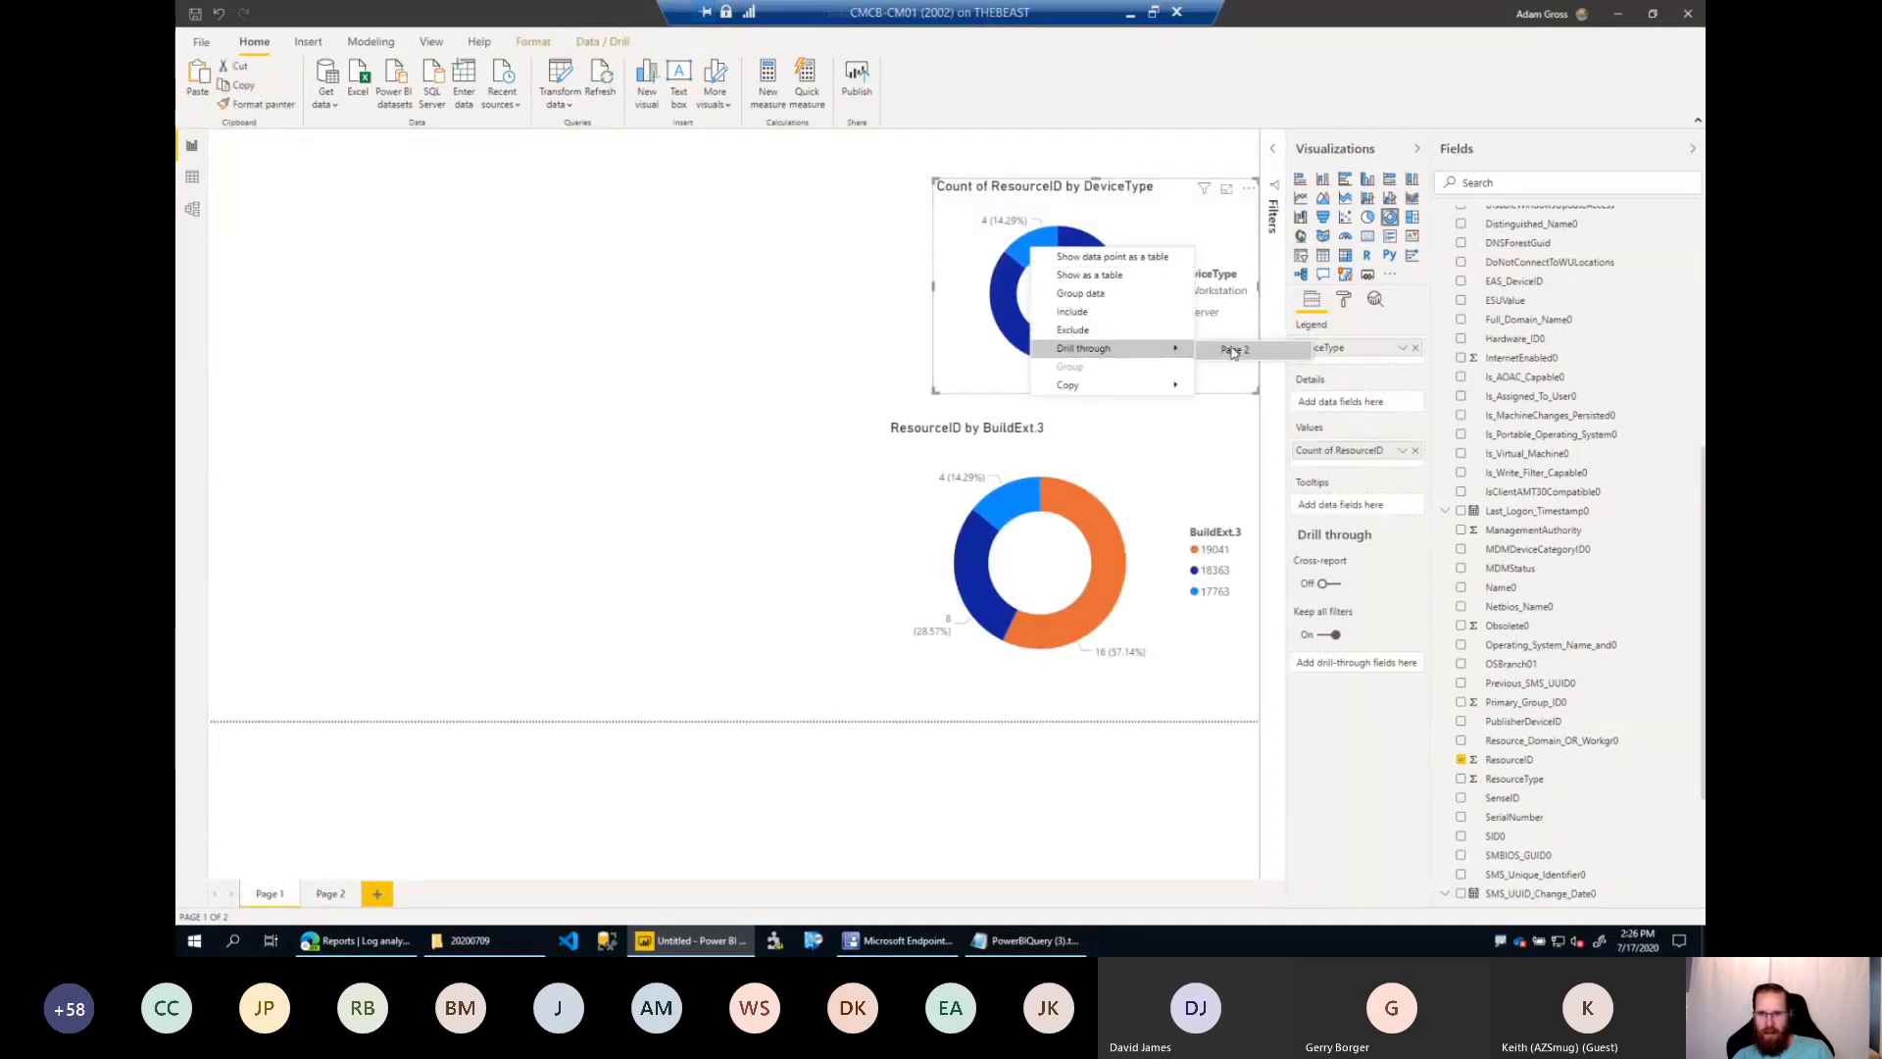
pyautogui.click(1237, 353)
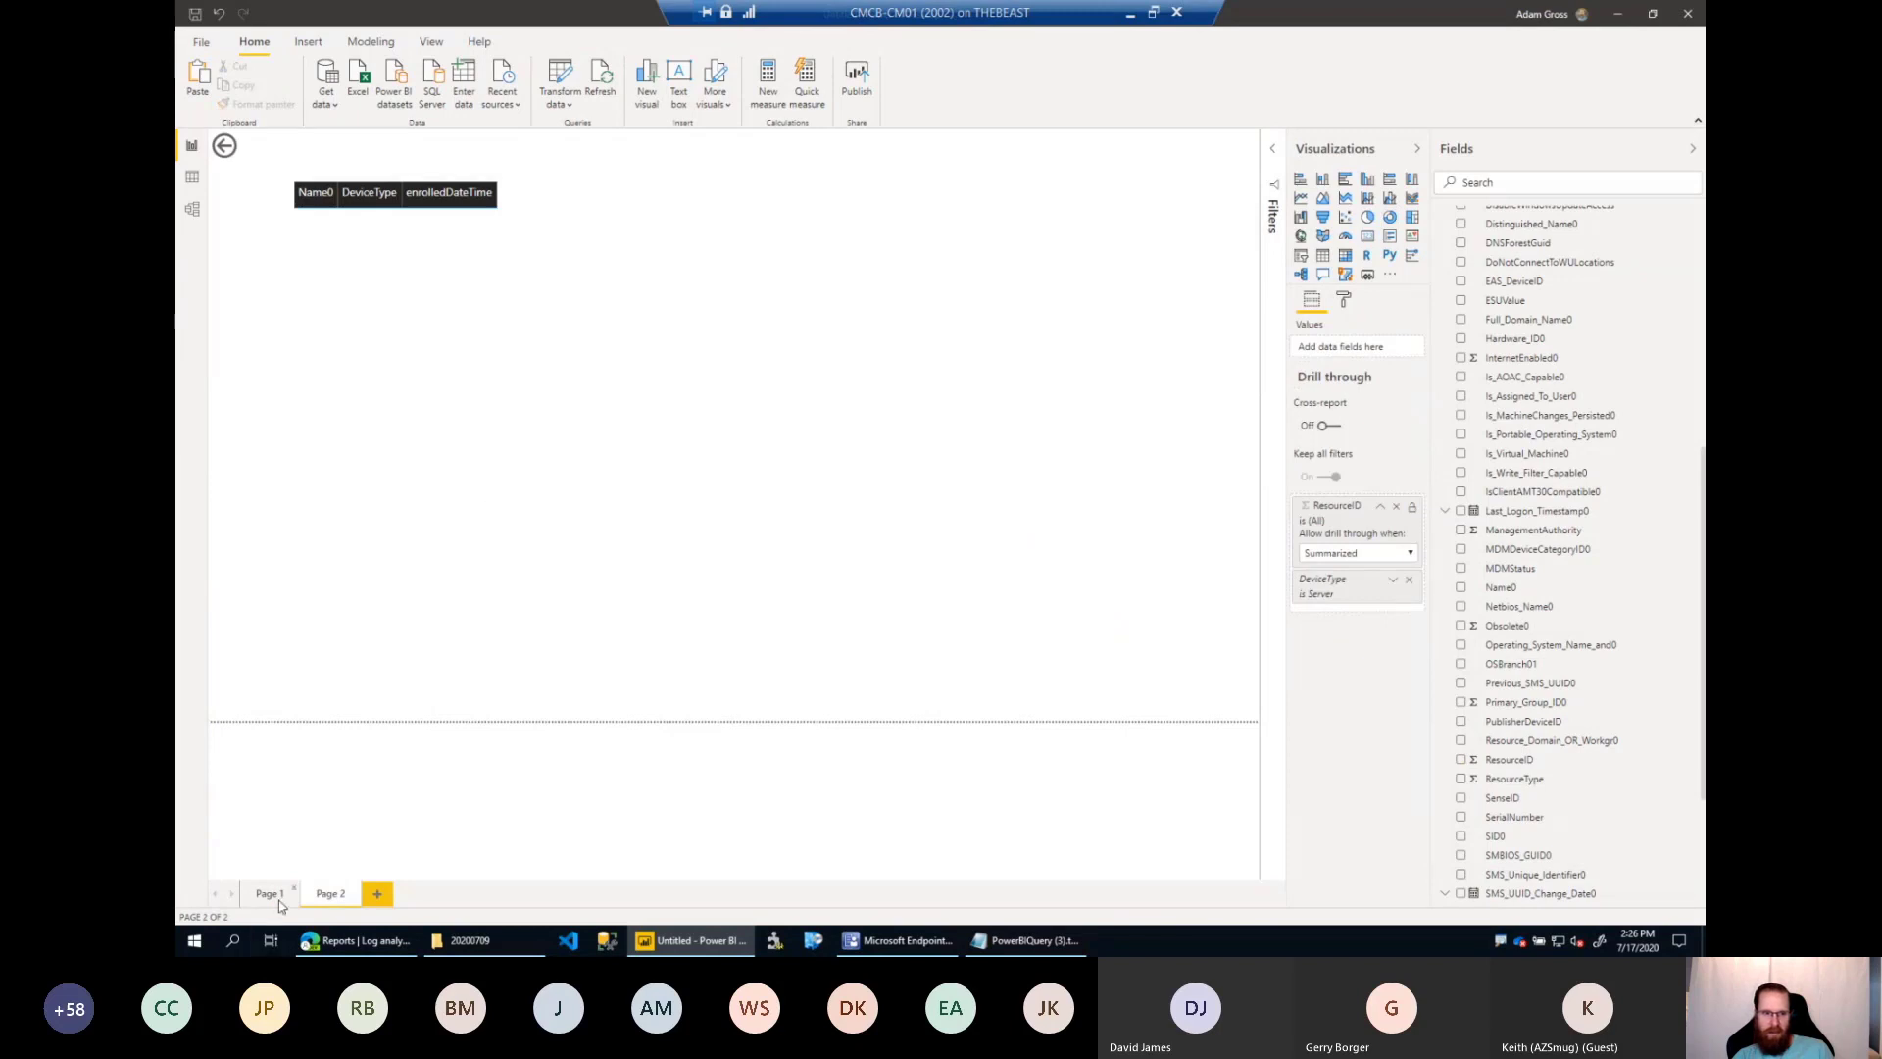
# Drill through to Page 2 from the Workstation segment of Page 1's DeviceType donut and look through the listed devices.
pyautogui.rightClick(1064, 357)
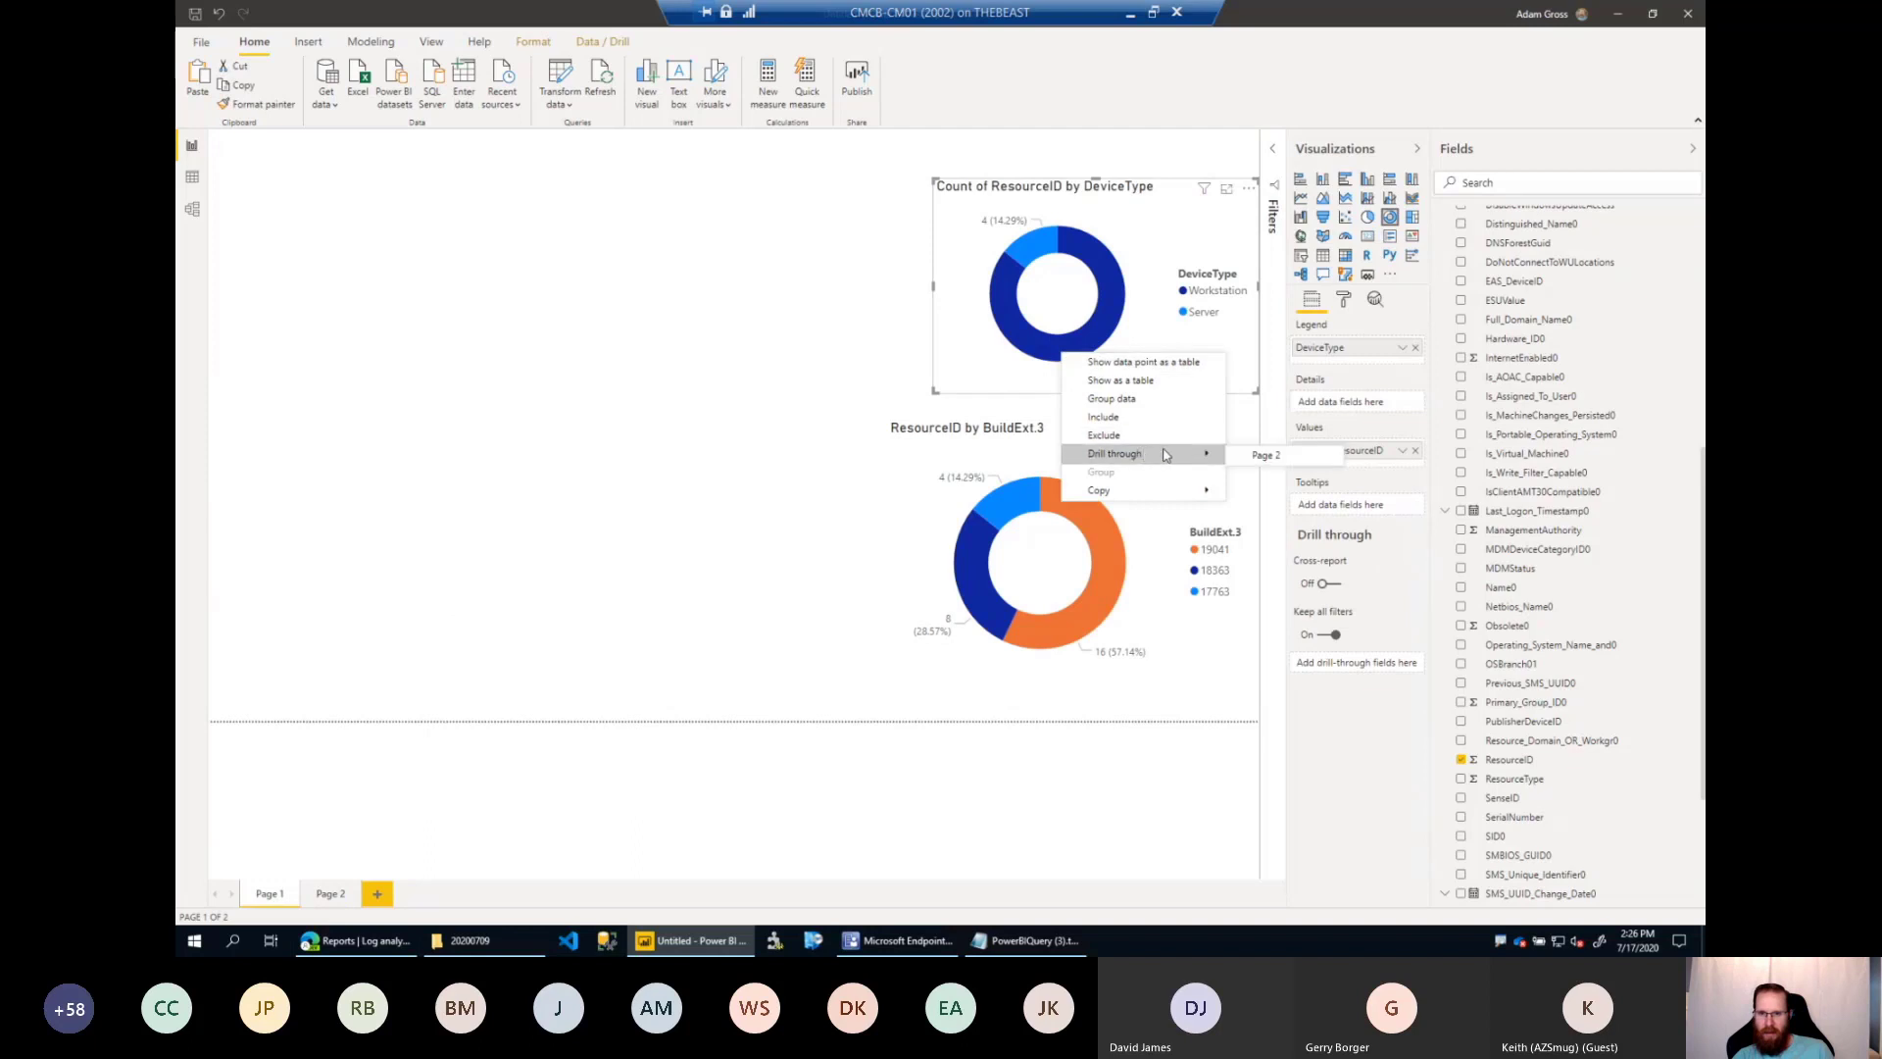
pyautogui.click(1265, 463)
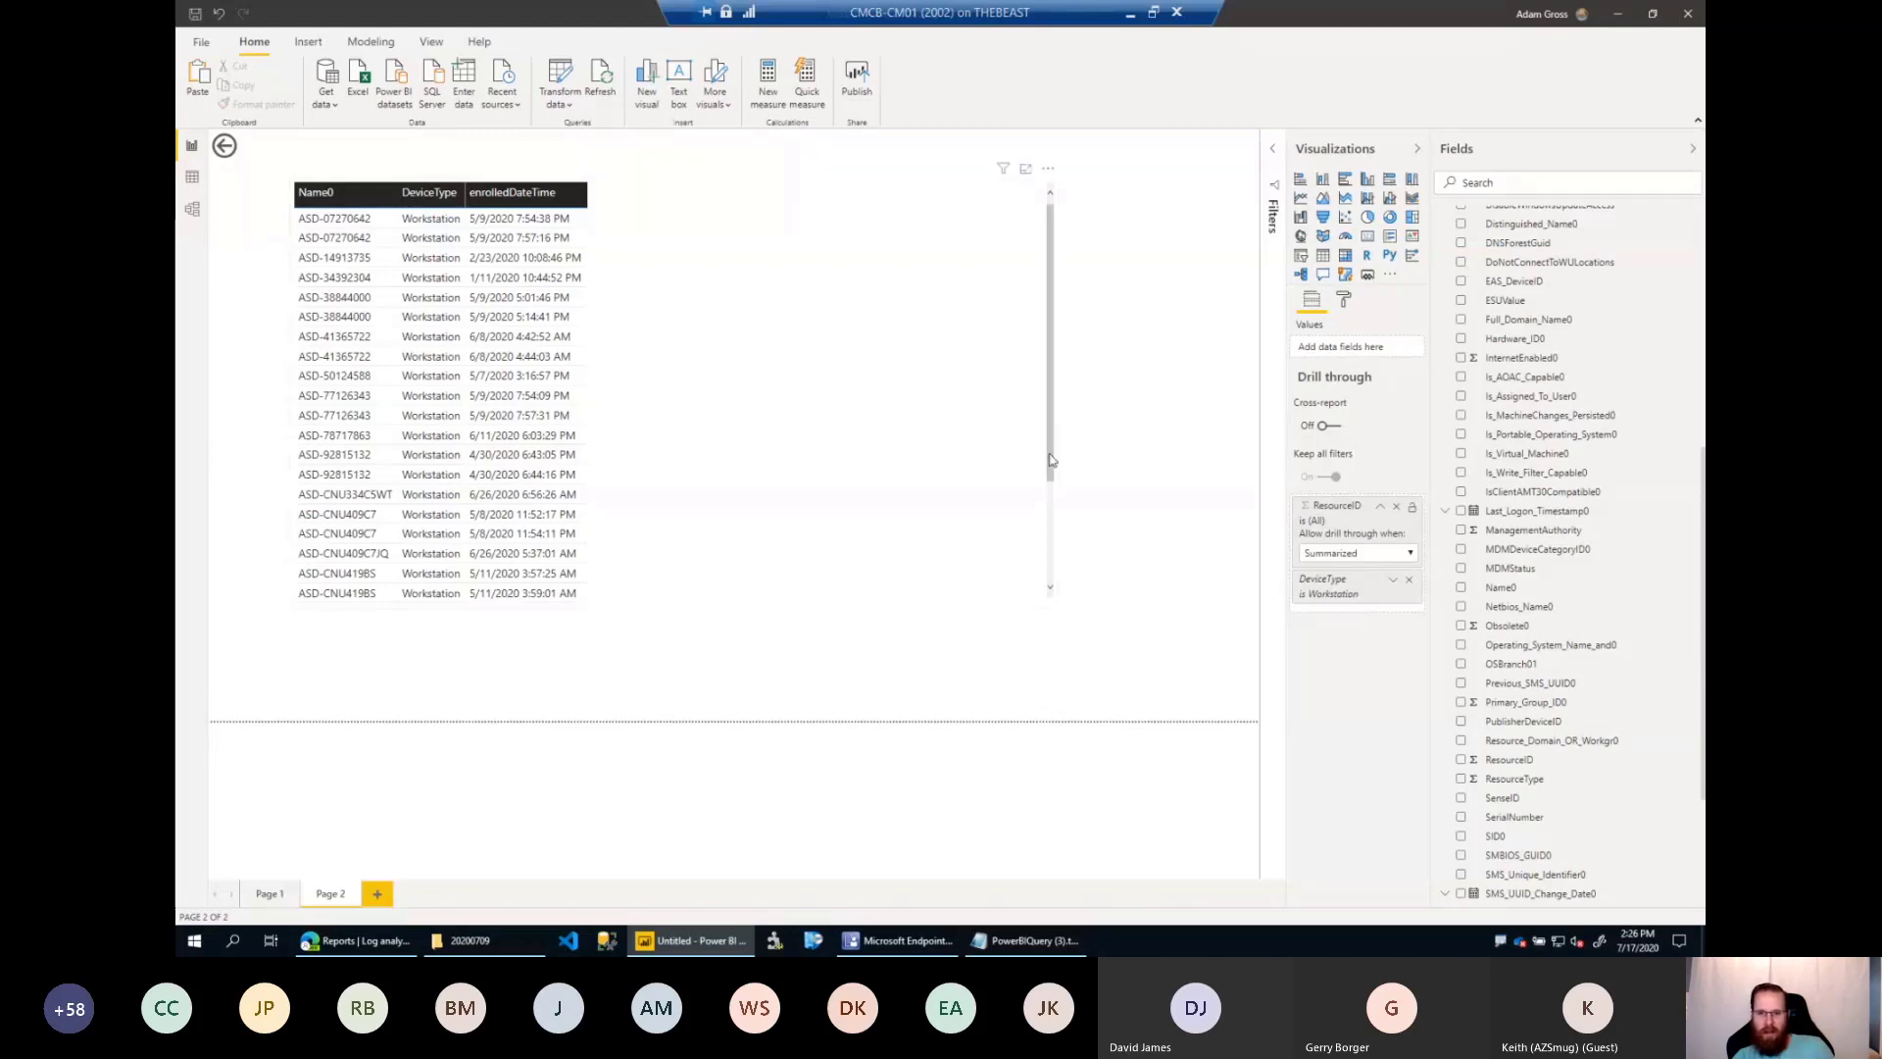
pyautogui.moveTo(1050, 464); pyautogui.dragTo(1037, 575)
pyautogui.scroll(5, 1037, 575)
pyautogui.click(784, 403)
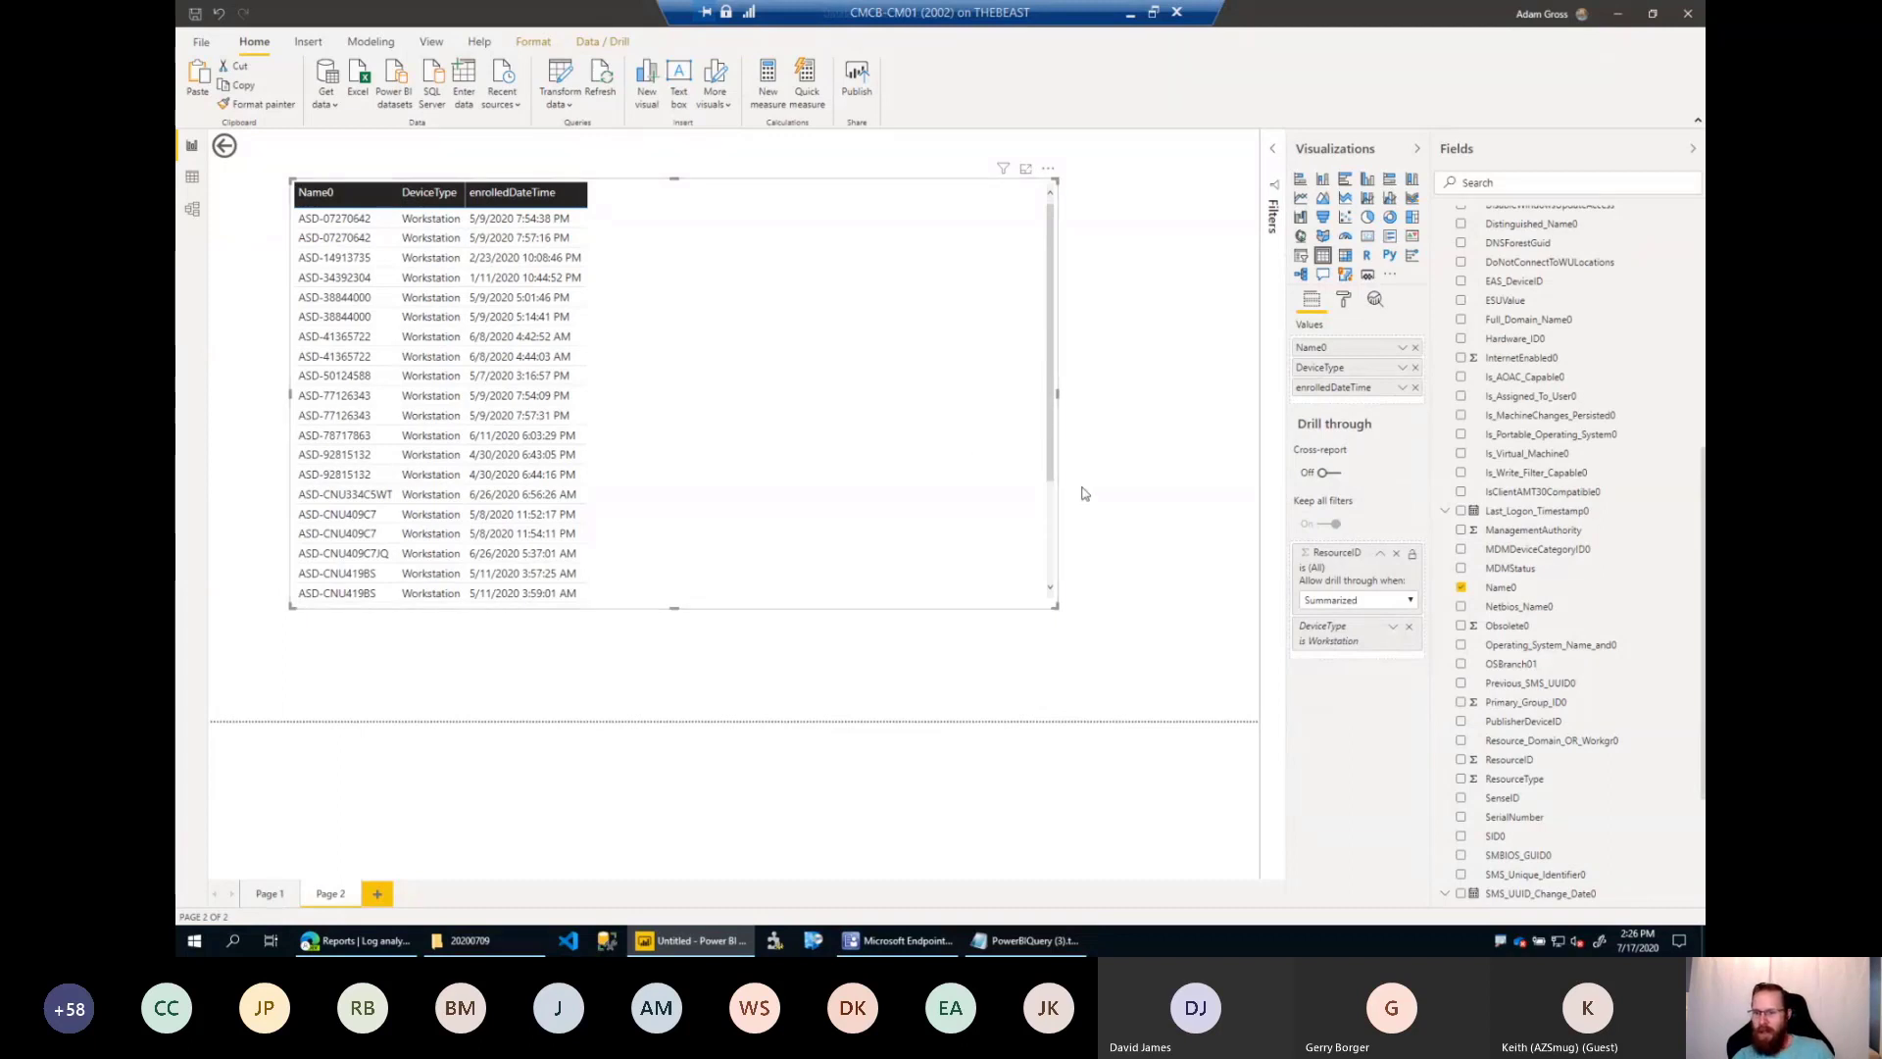
# Widen the DeviceType donut on Page 1 so its left edge aligns with the BuildExt.3 donut below.
pyautogui.click(270, 894)
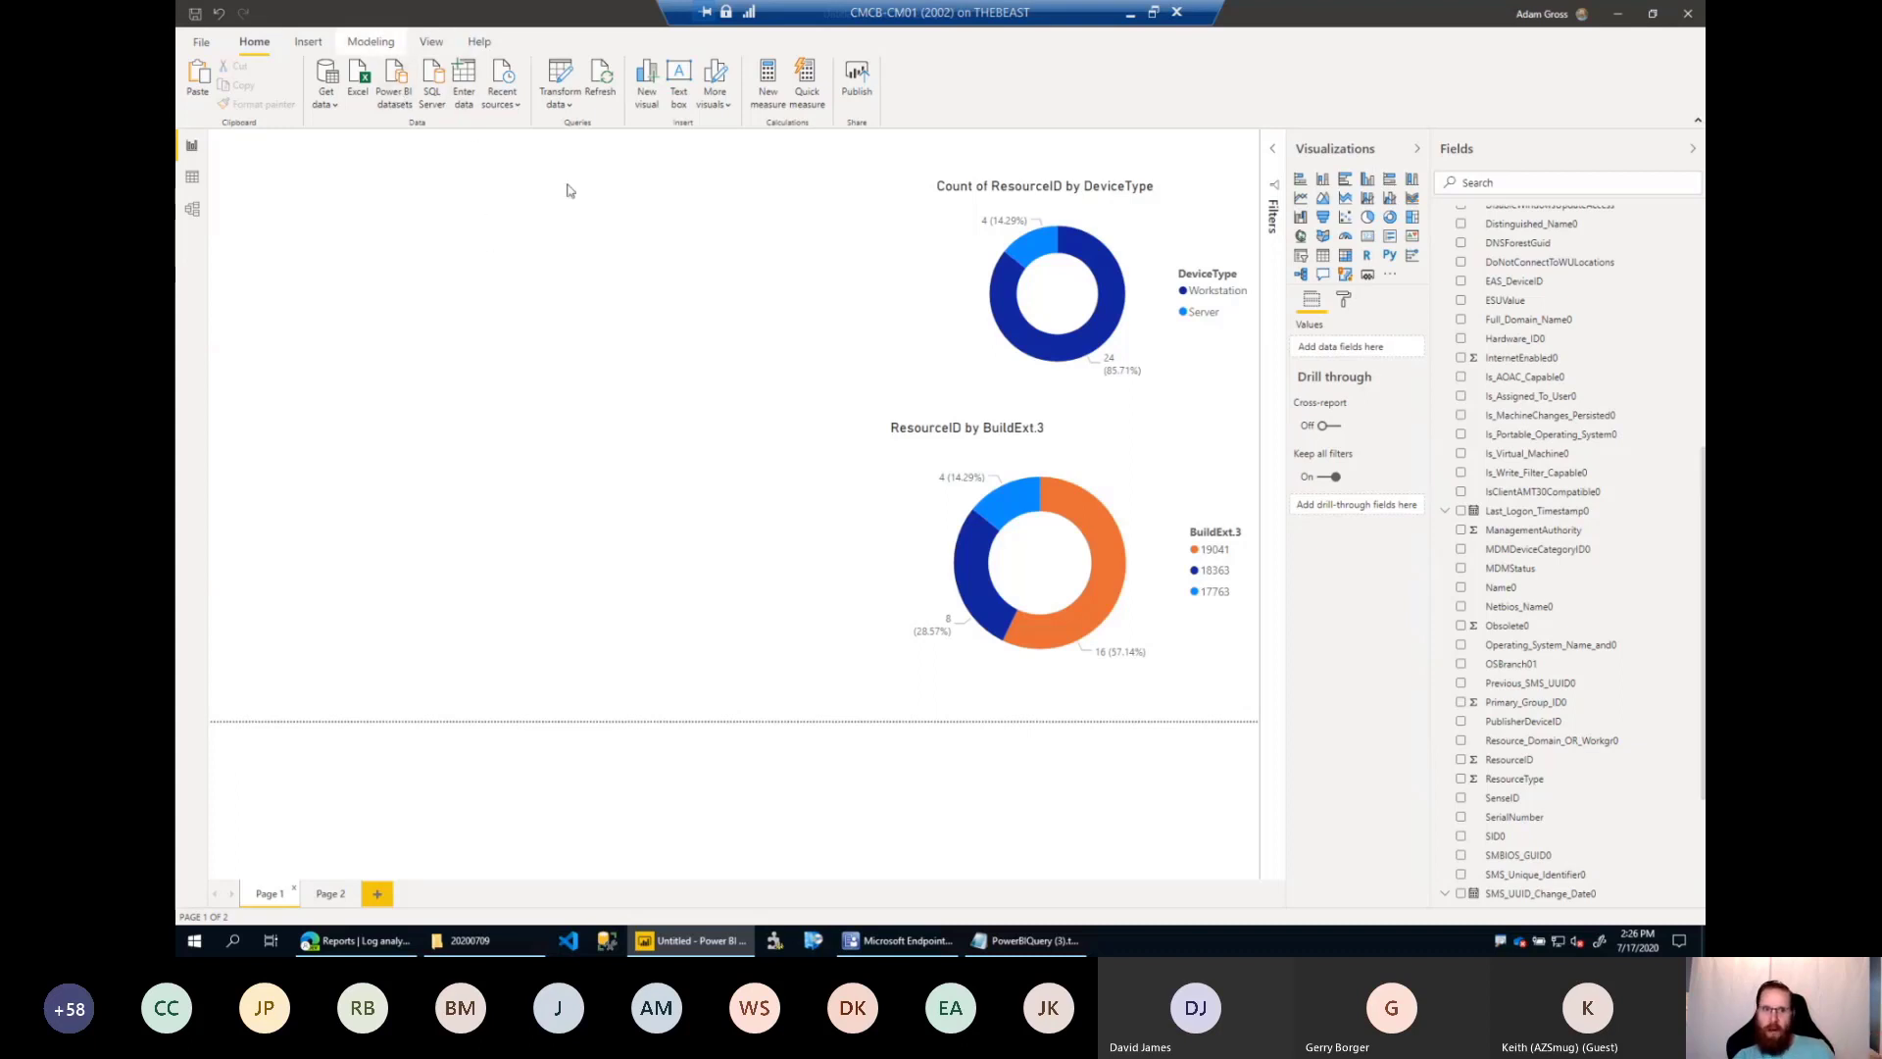
pyautogui.click(931, 311)
pyautogui.moveTo(933, 287); pyautogui.dragTo(891, 289)
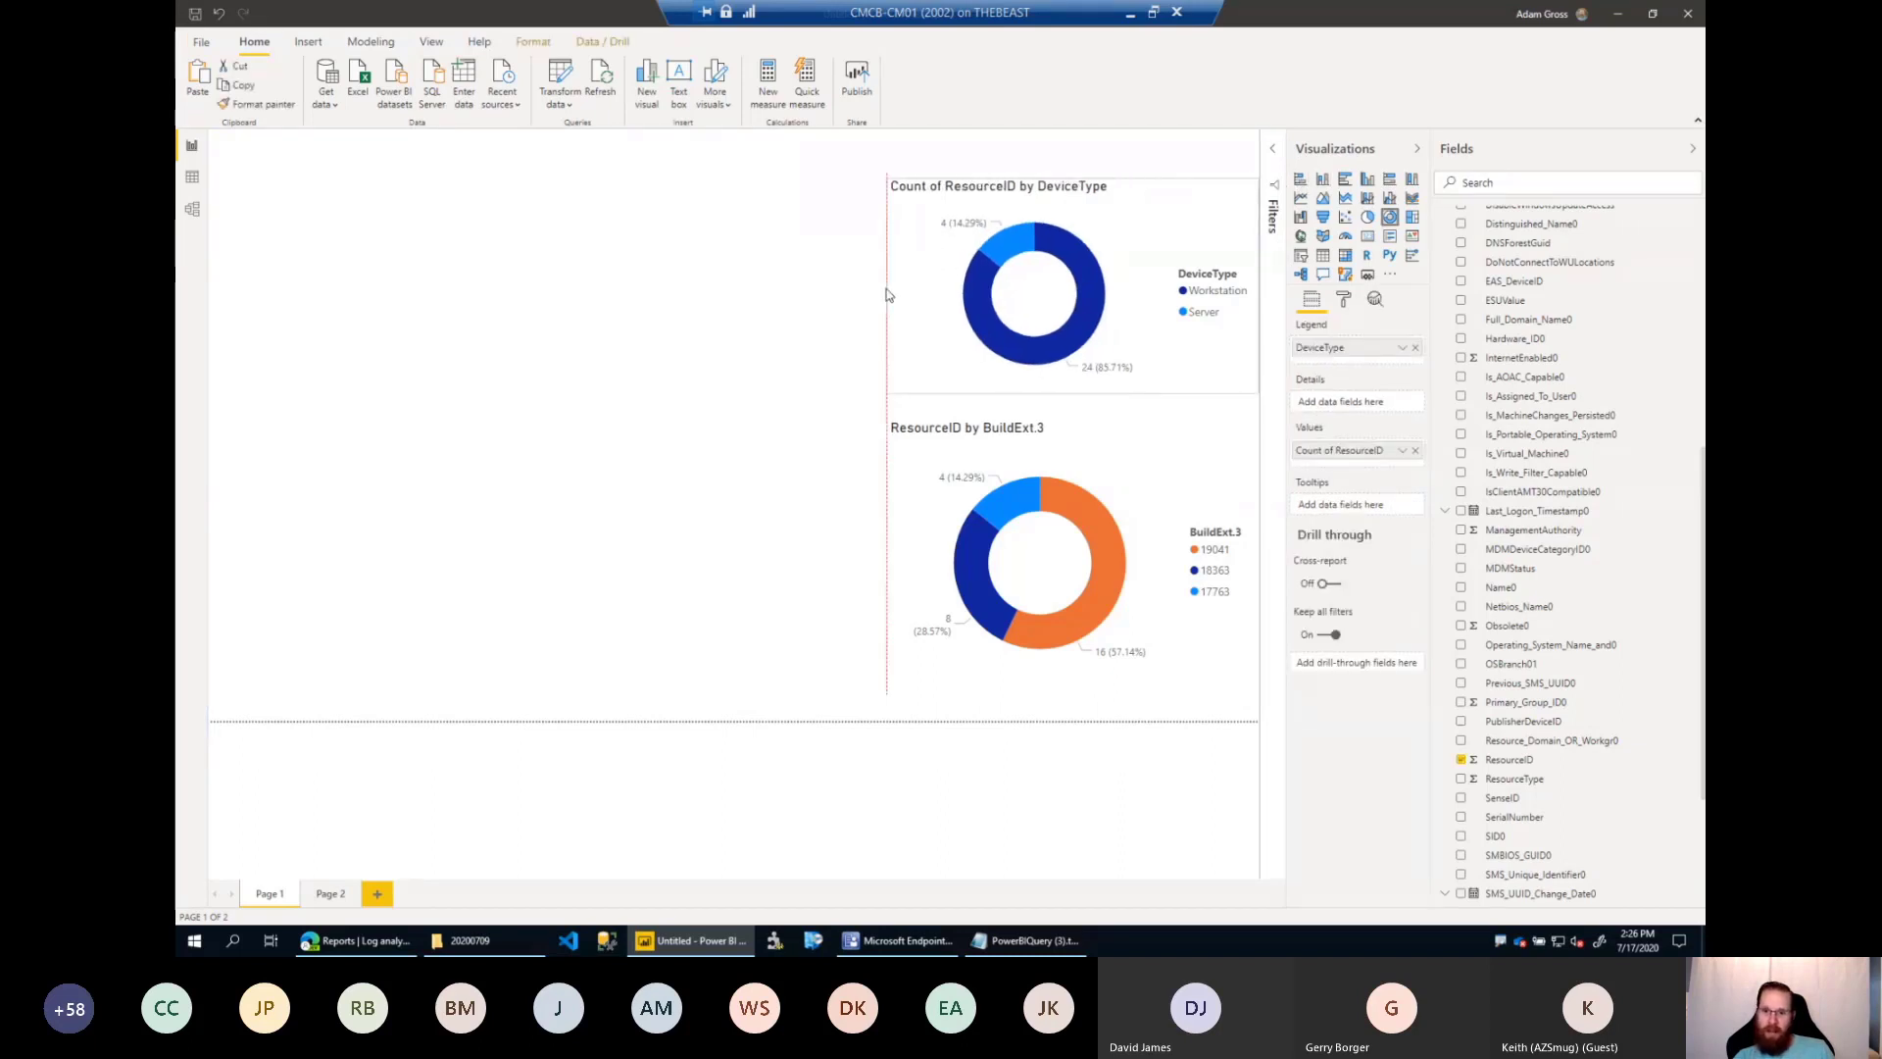
pyautogui.click(754, 353)
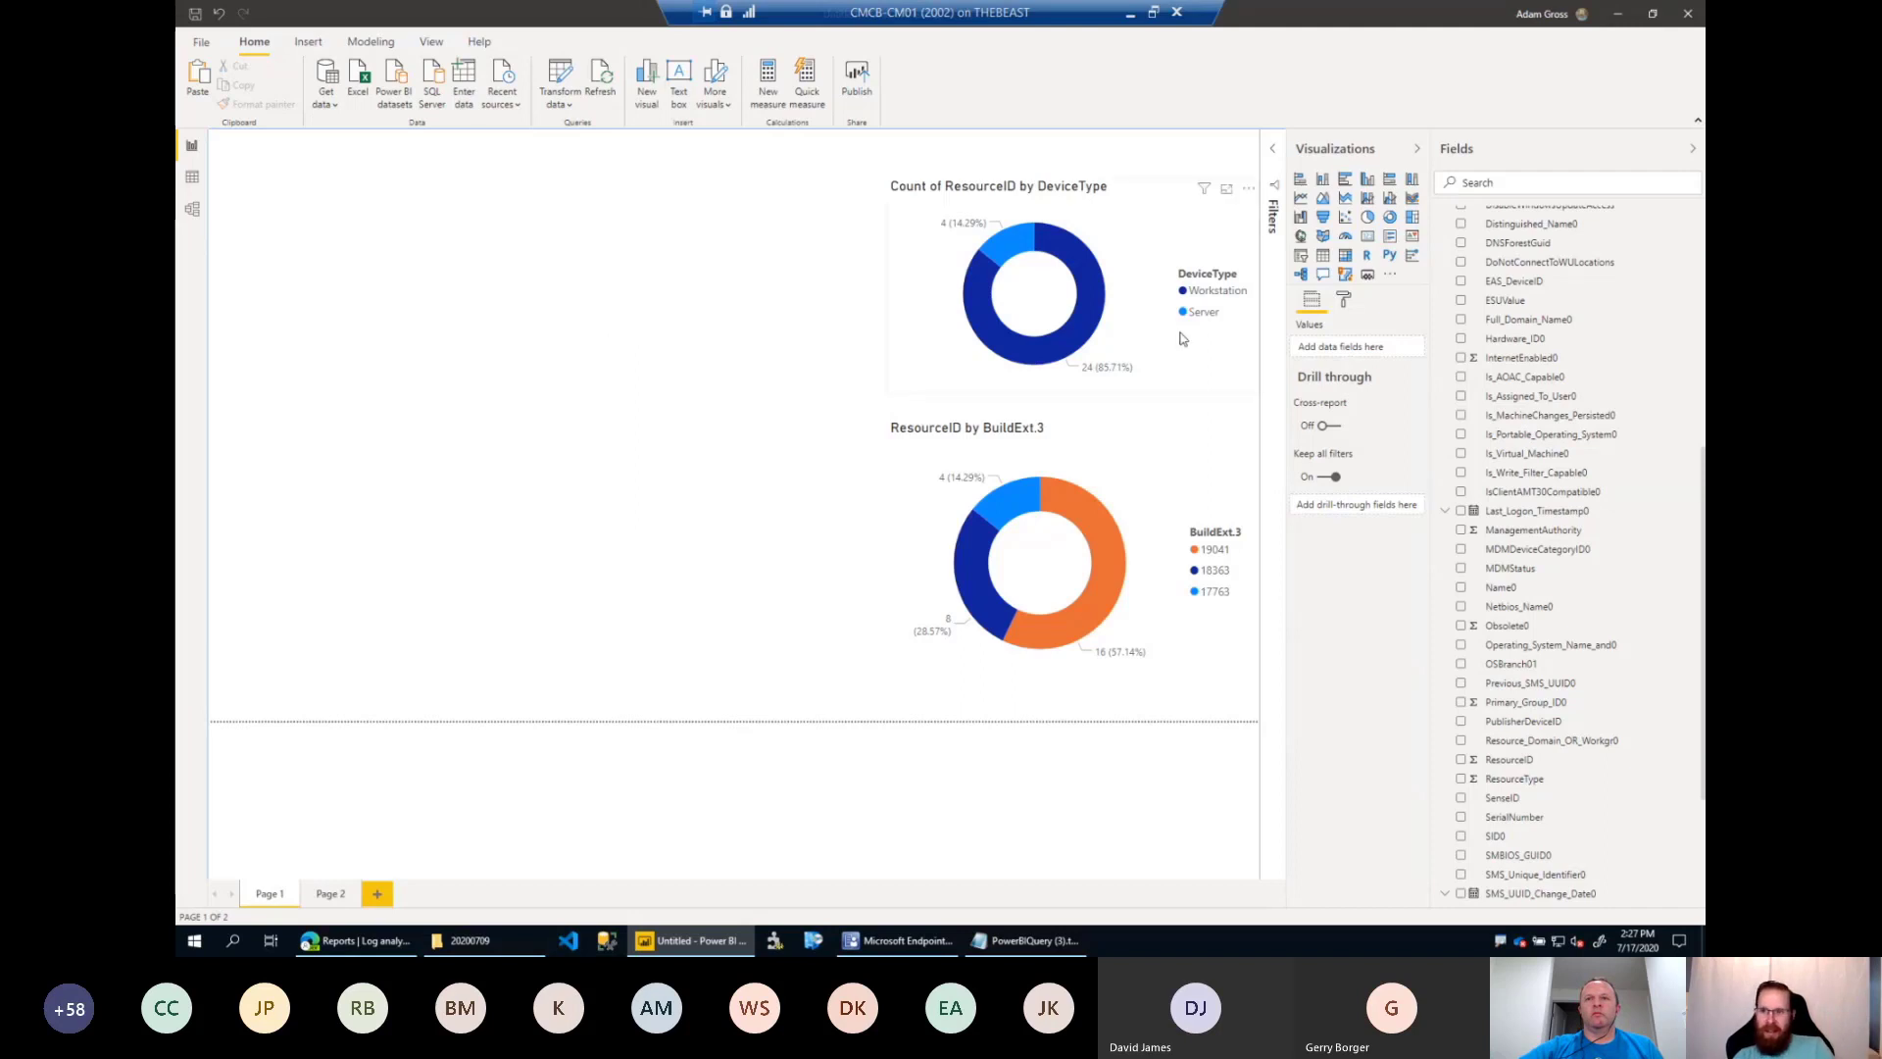
# Collapse the Query1 table in the field list so only the table names are listed.
pyautogui.scroll(3, 1569, 406)
pyautogui.scroll(3, 1569, 406)
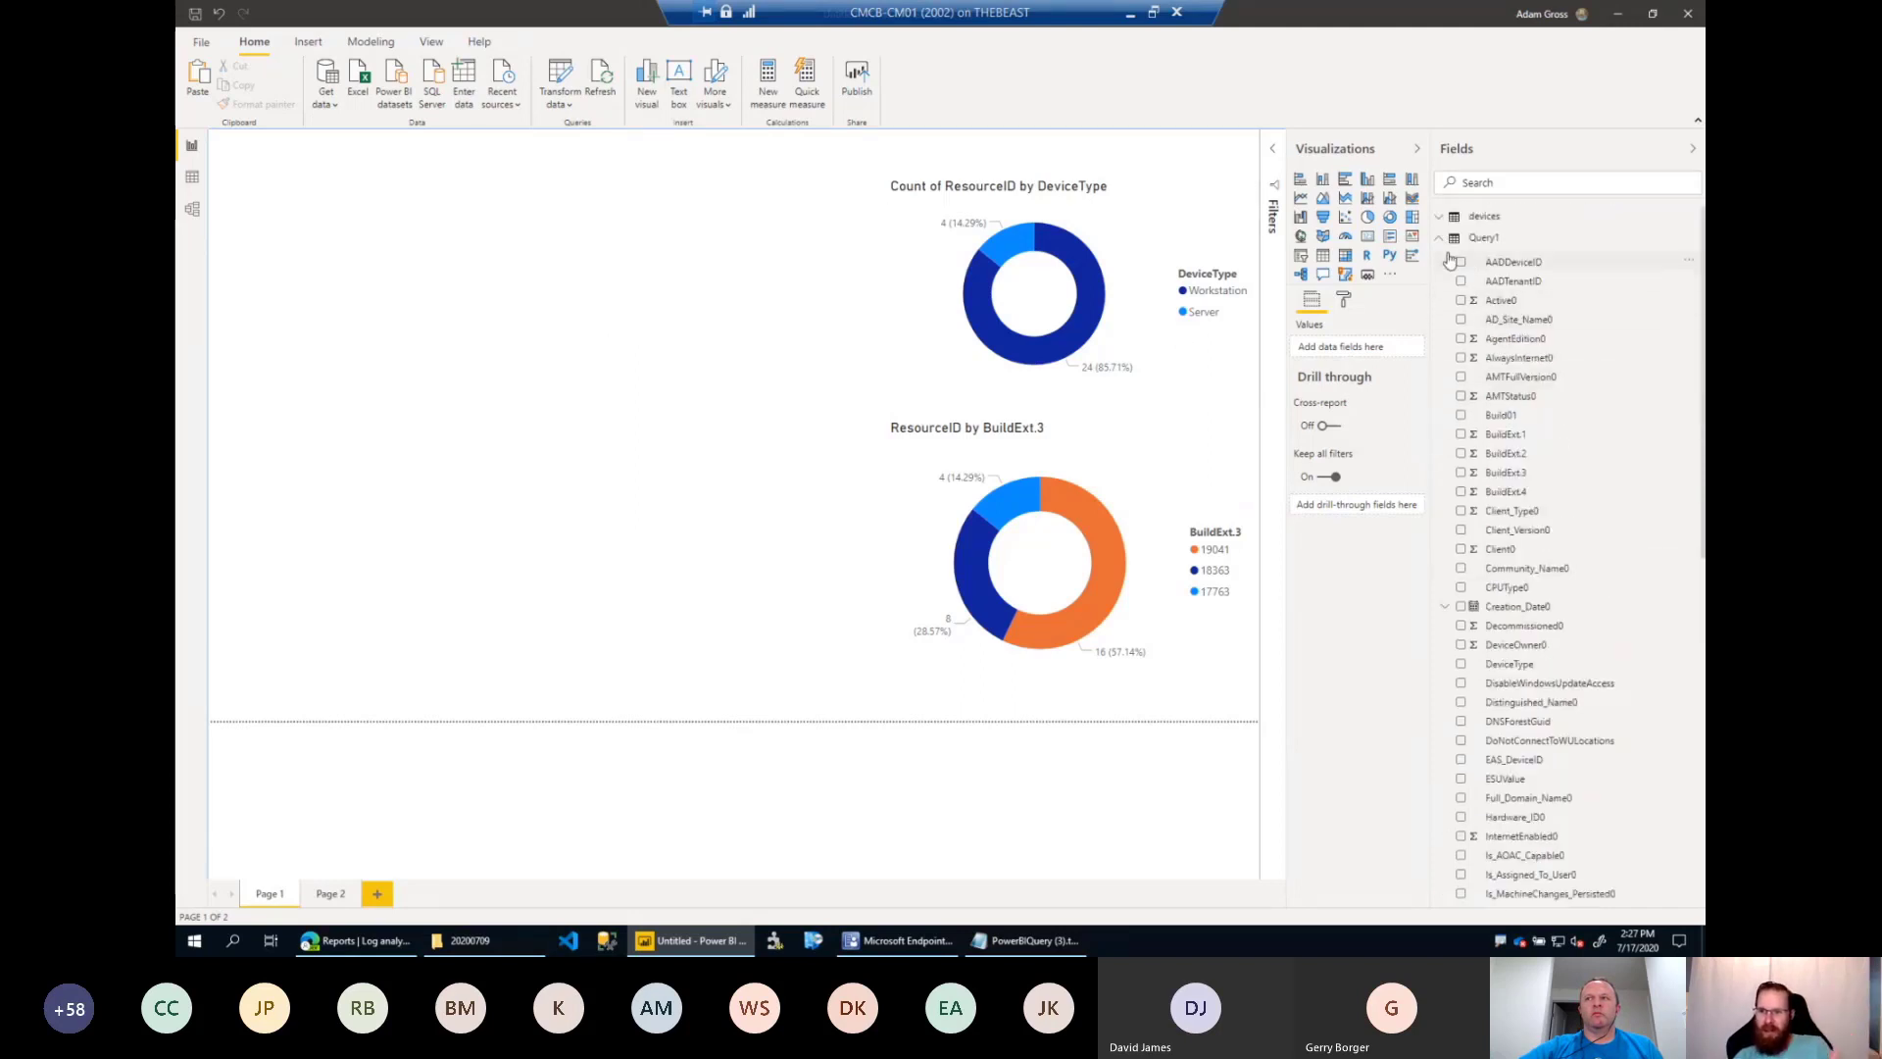
pyautogui.click(1483, 237)
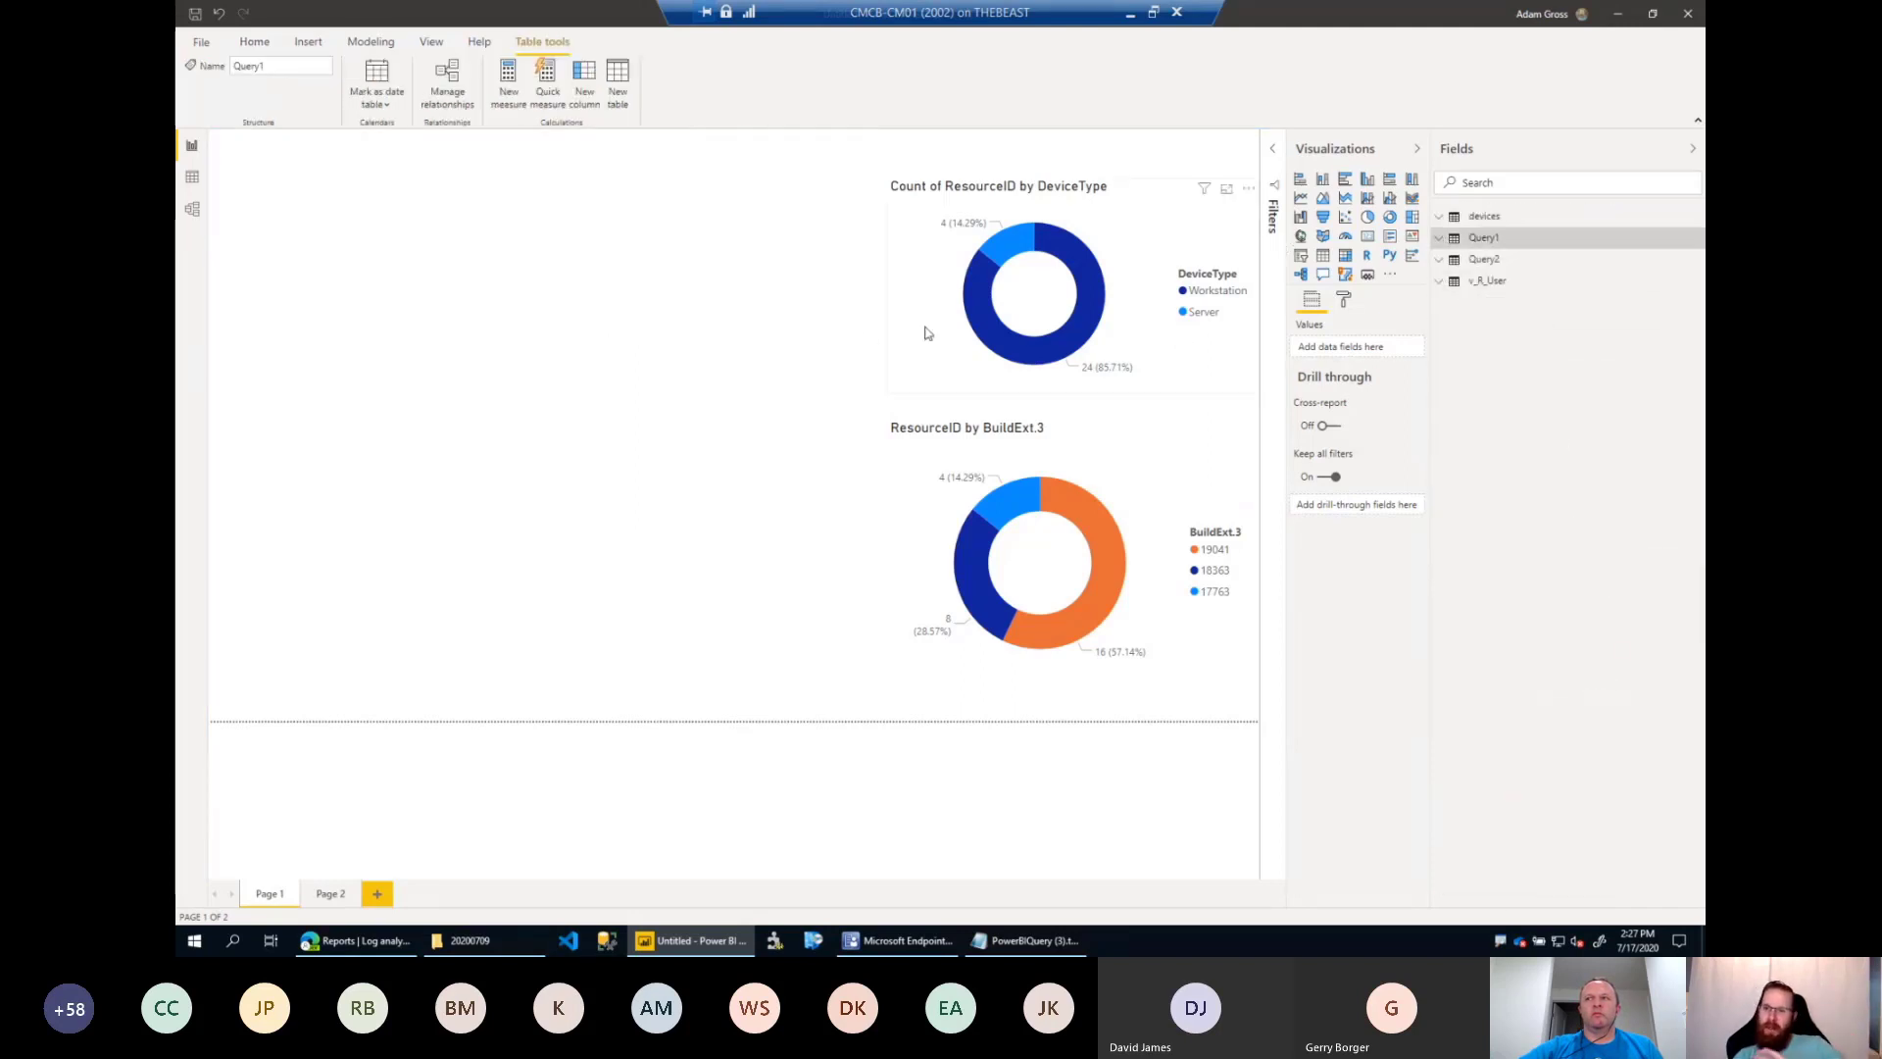
pyautogui.click(688, 323)
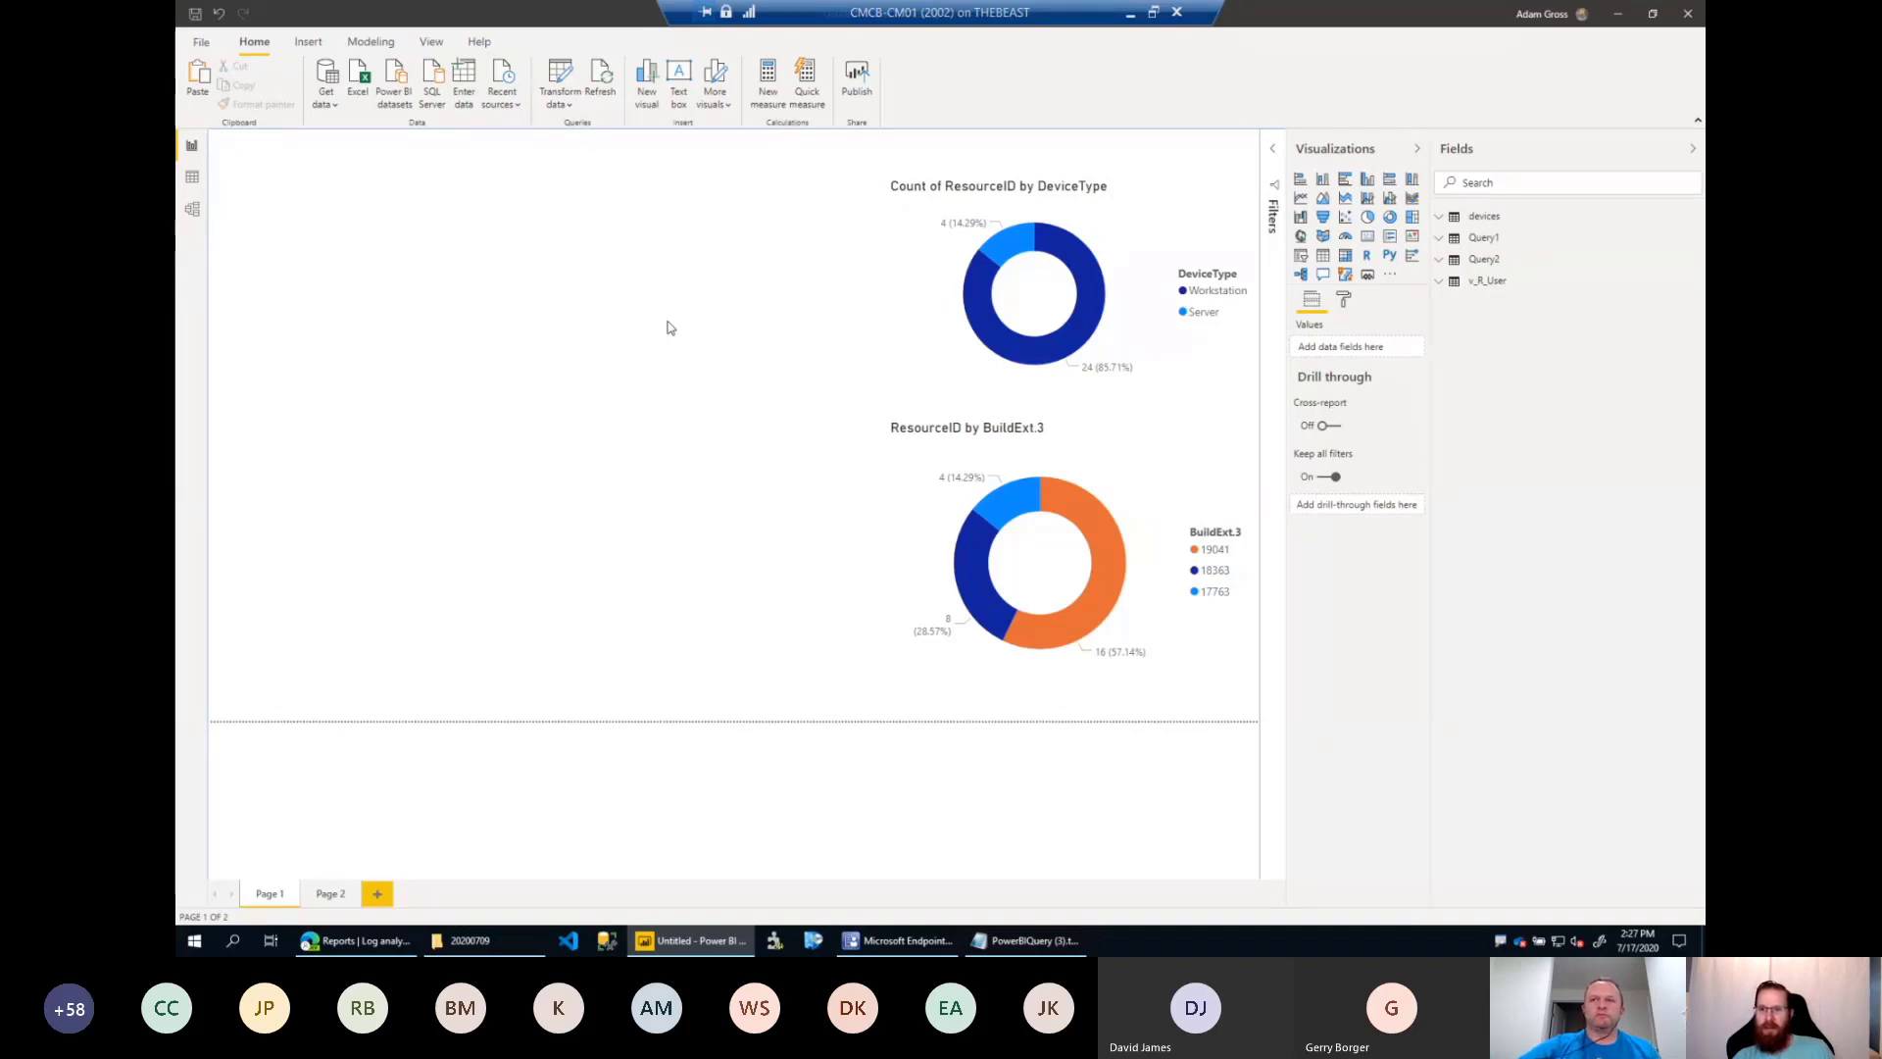
# Compare the fields used by the two donuts on Page 1 and widen the Fields pane.
pyautogui.click(1126, 230)
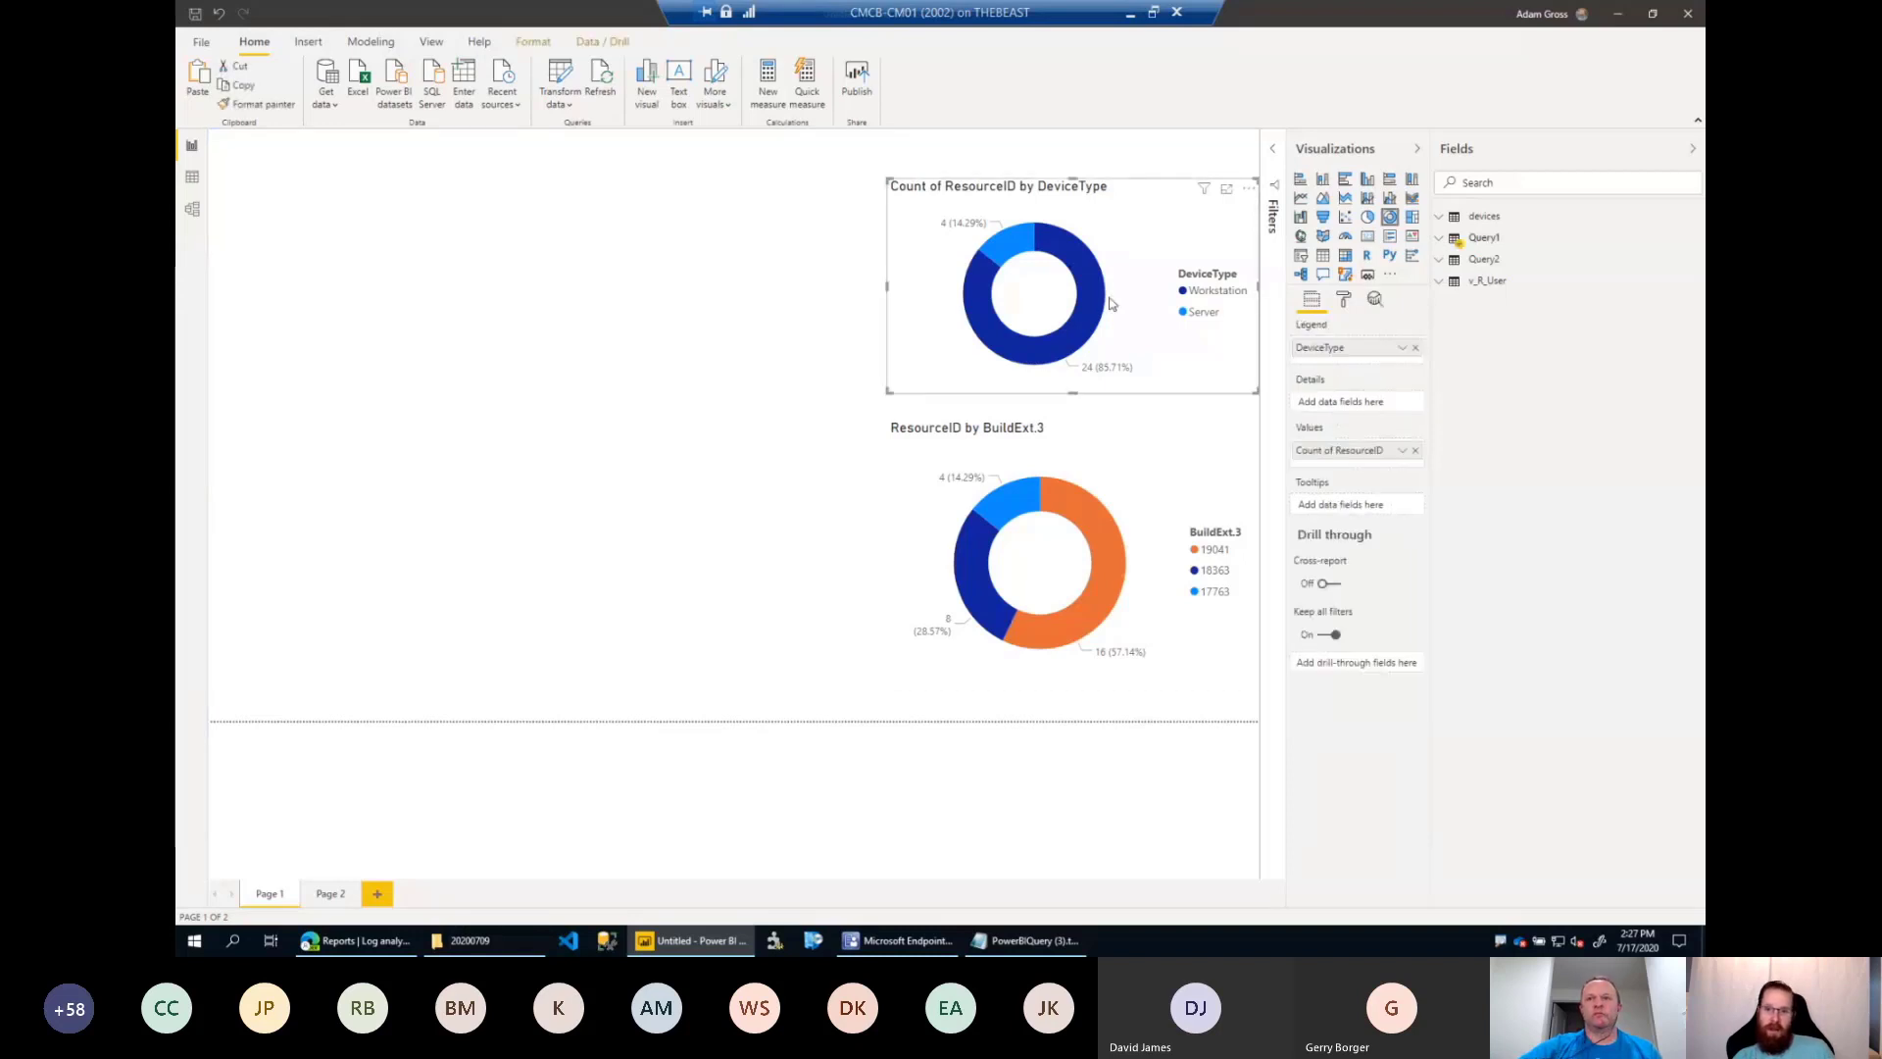
pyautogui.click(1137, 451)
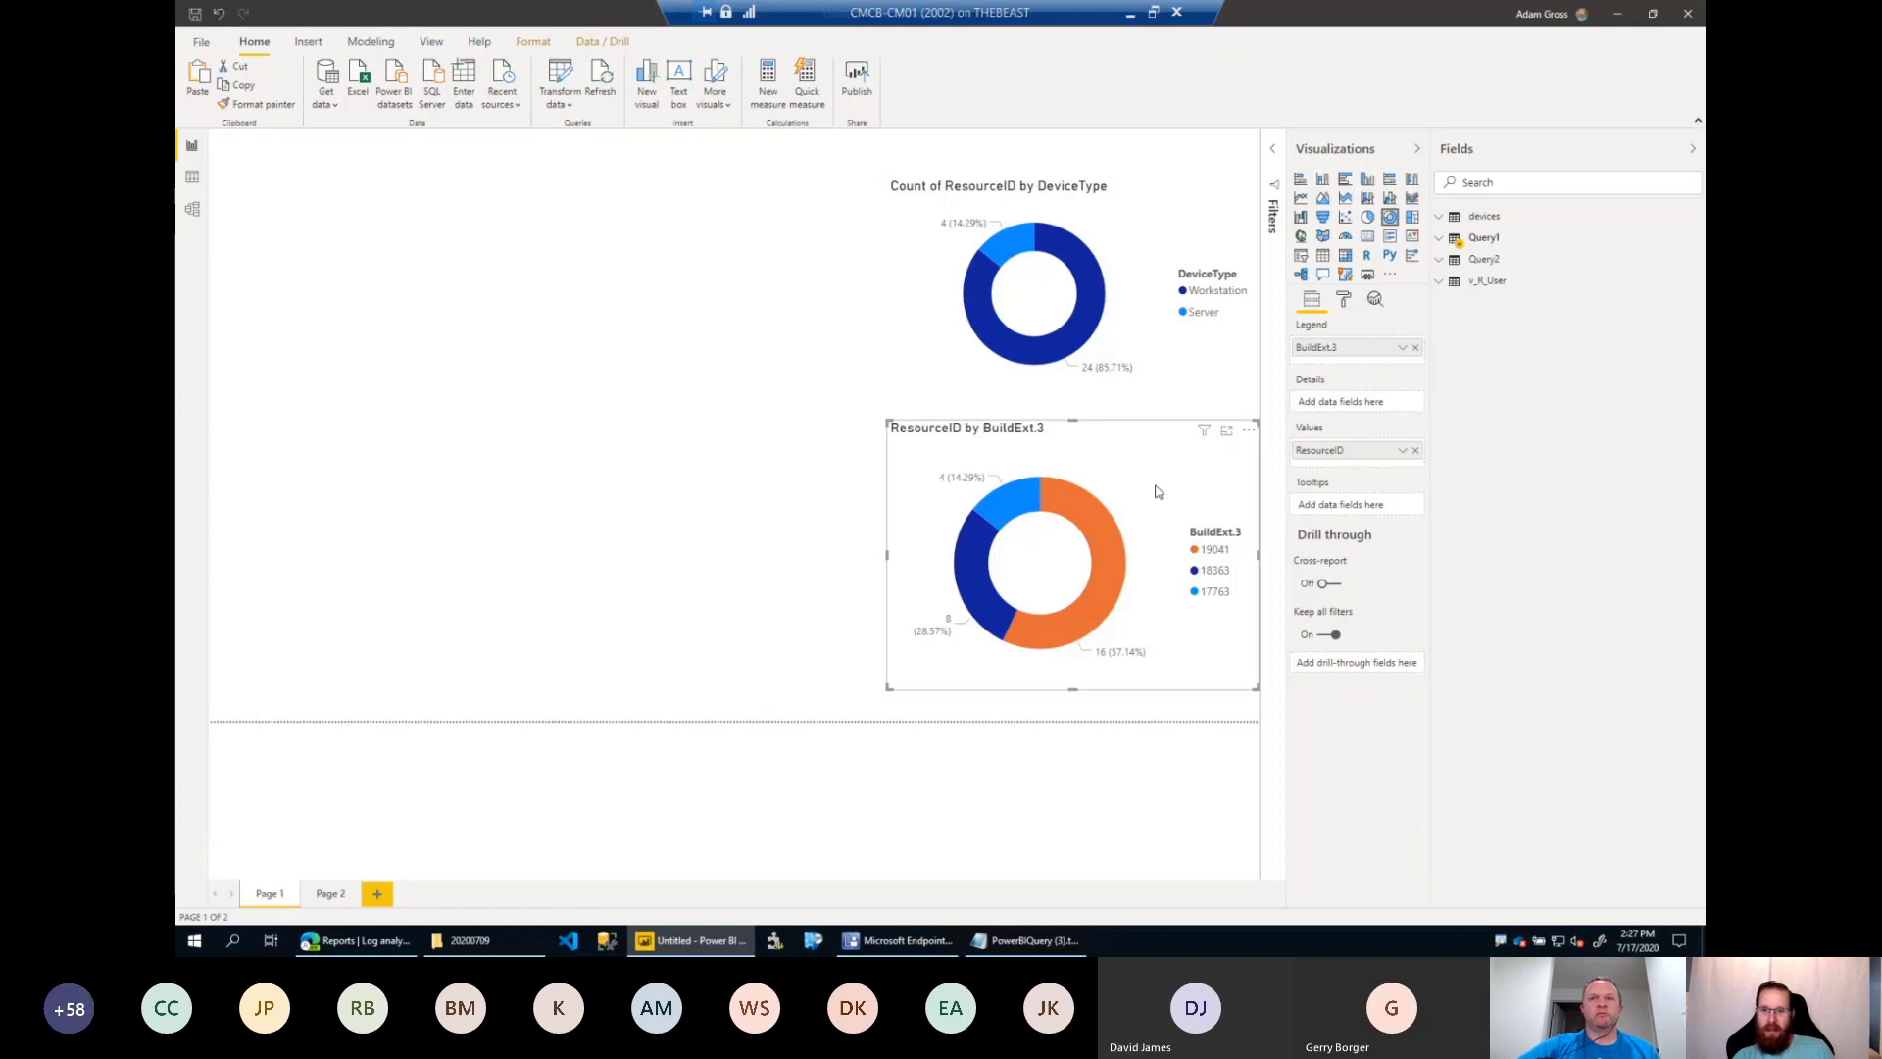
pyautogui.click(1152, 337)
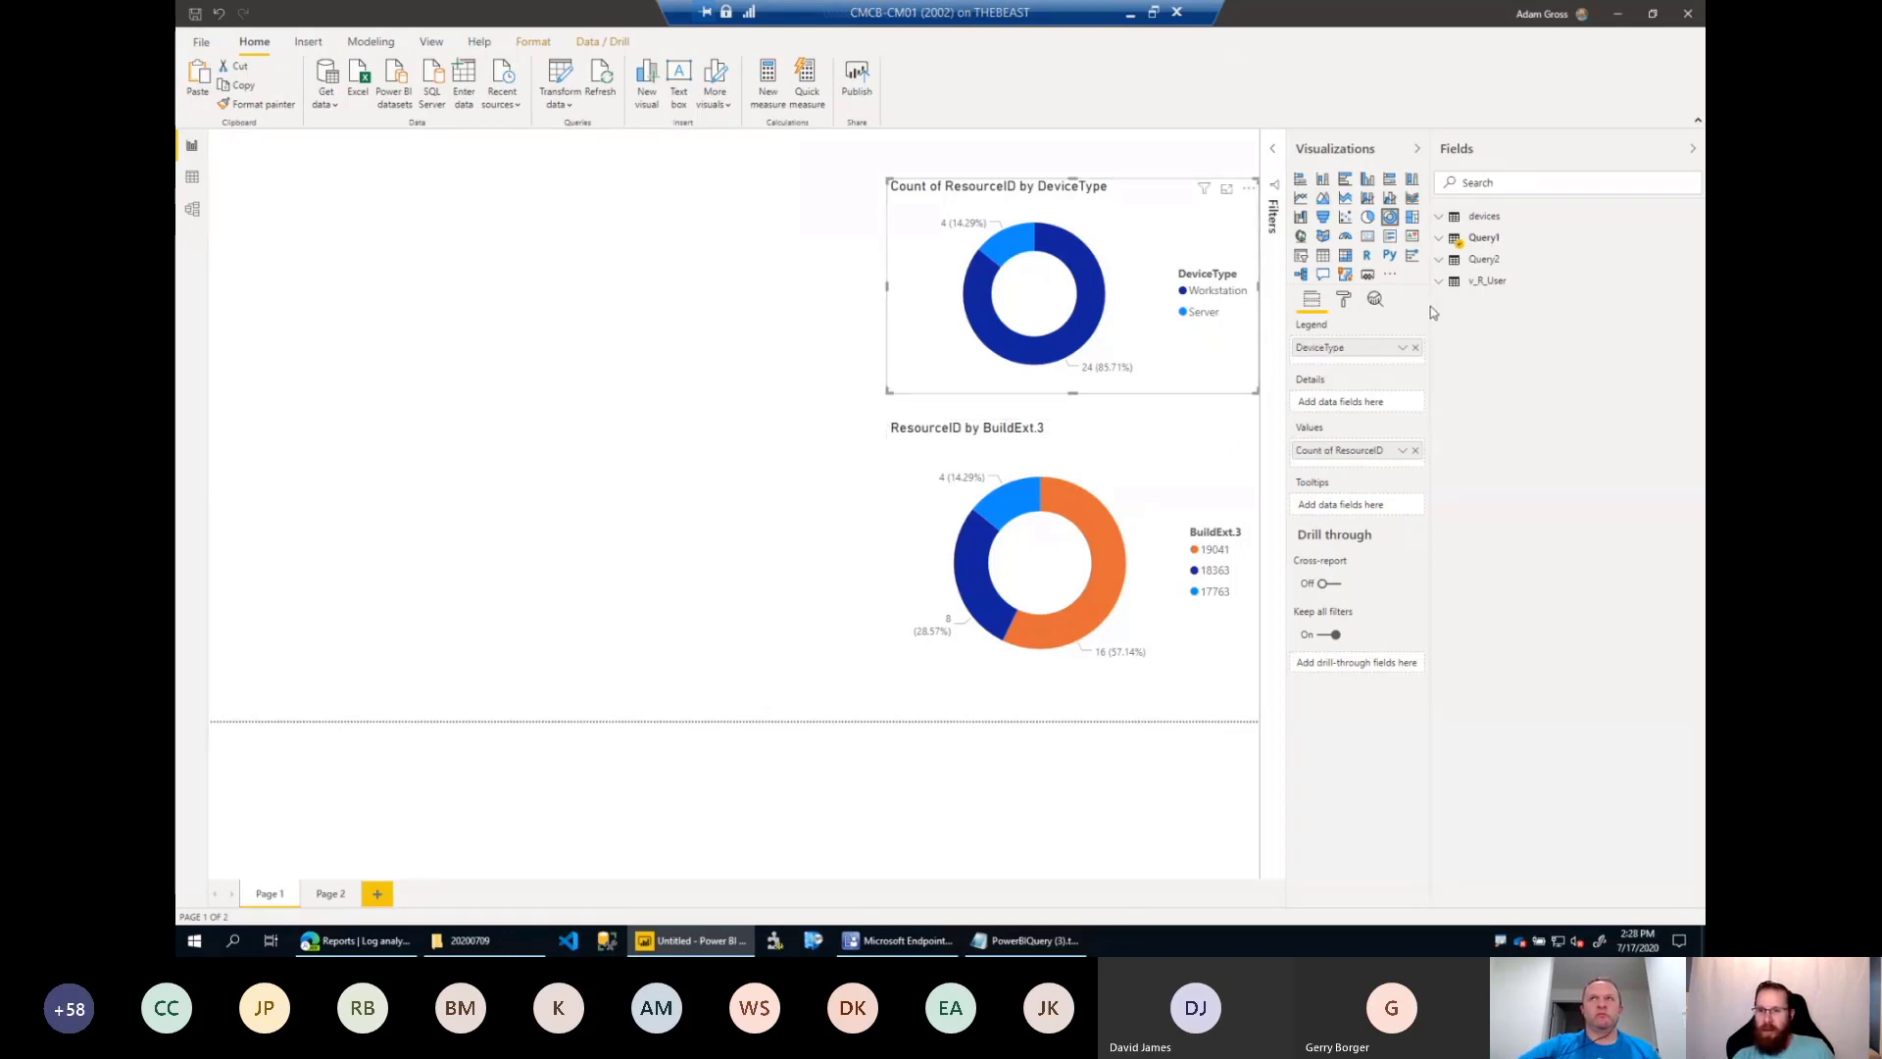
pyautogui.moveTo(1433, 305); pyautogui.dragTo(1373, 305)
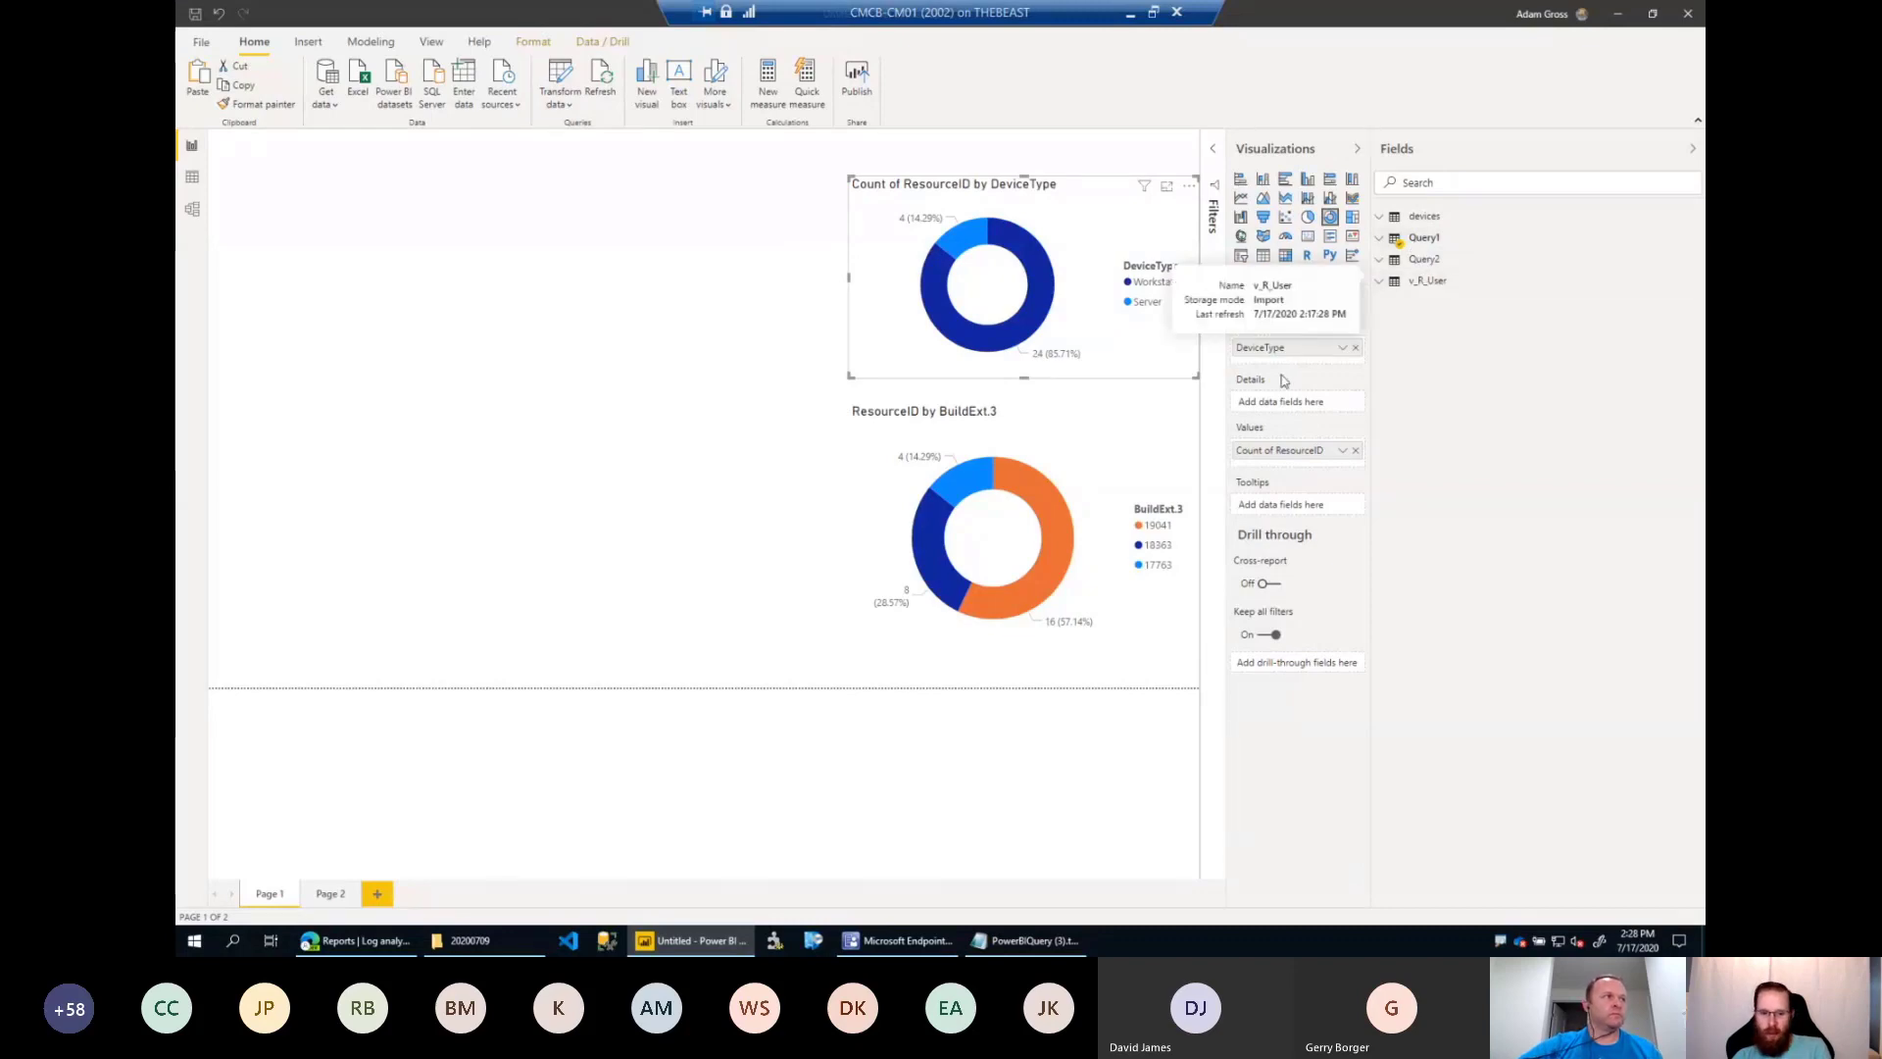
# Leave the remote session, switch to the local Operating System Deployment dashboard in Power BI Desktop and open its queries in Power Query Editor.
pyautogui.click(1176, 11)
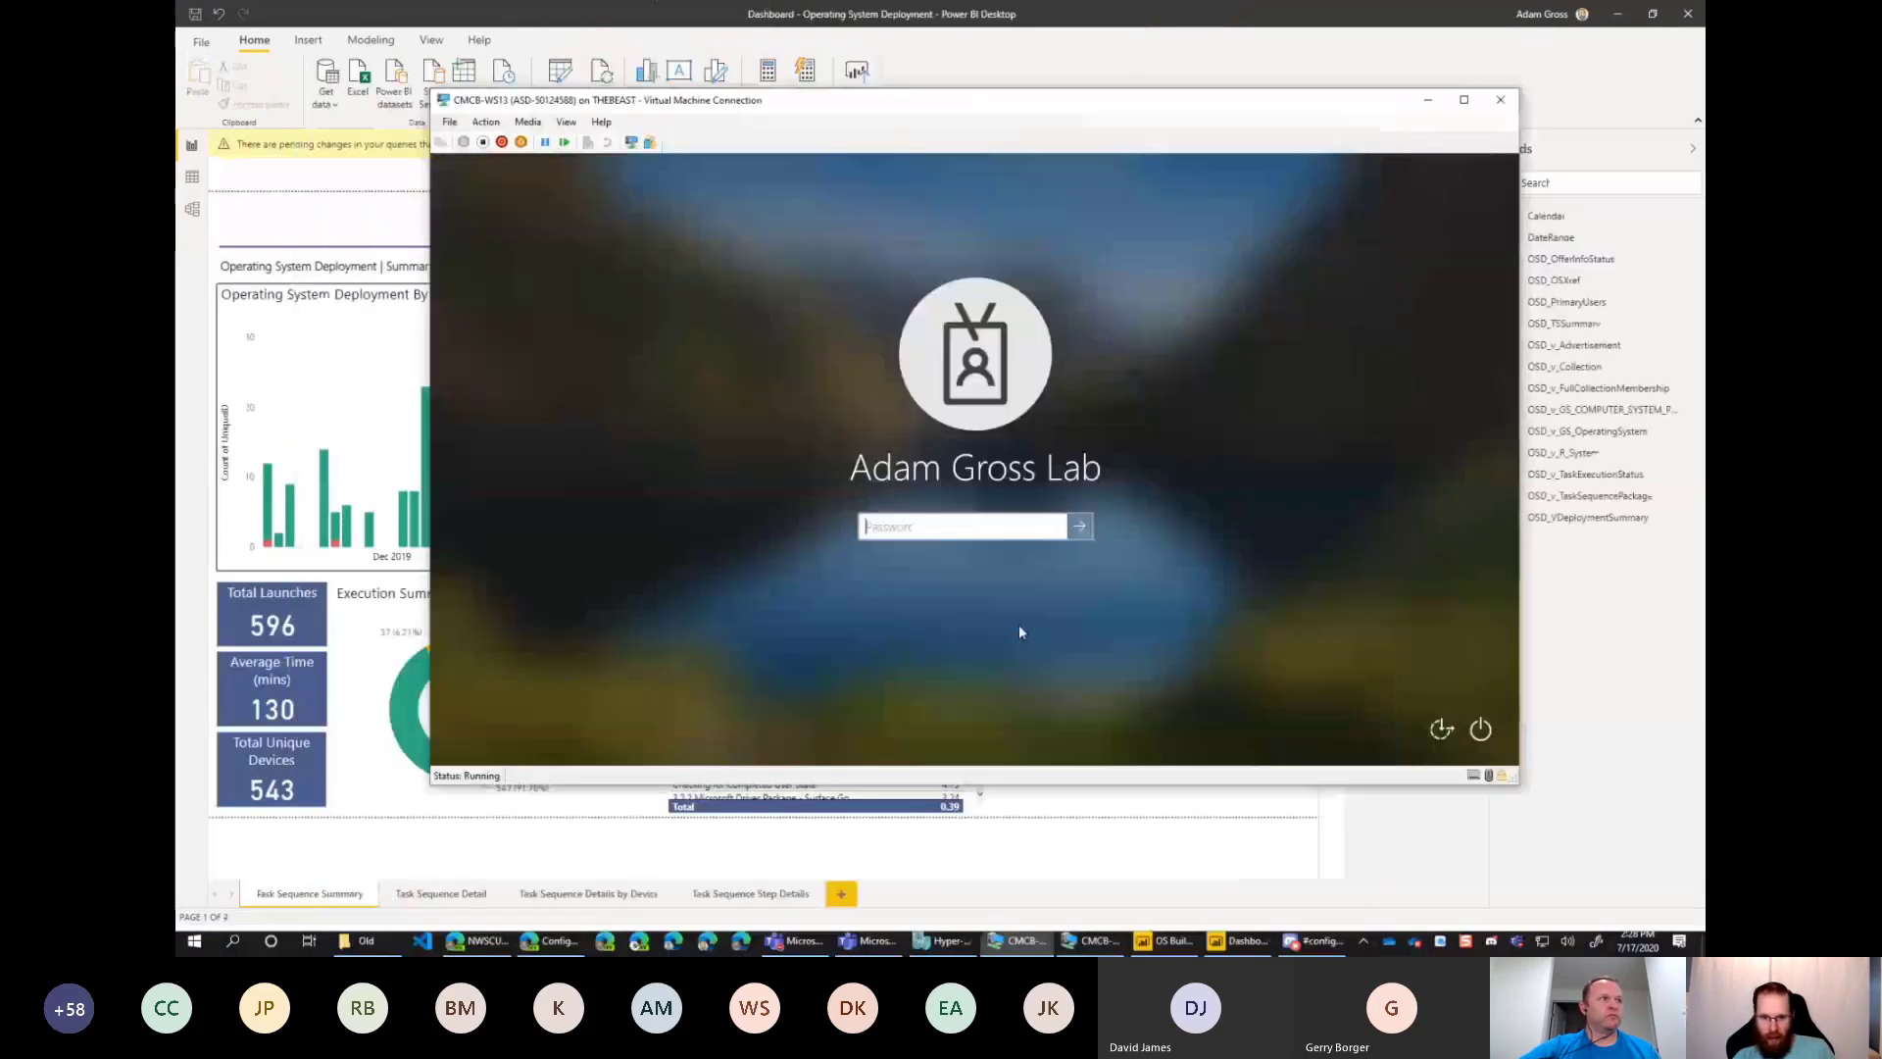
pyautogui.click(1125, 898)
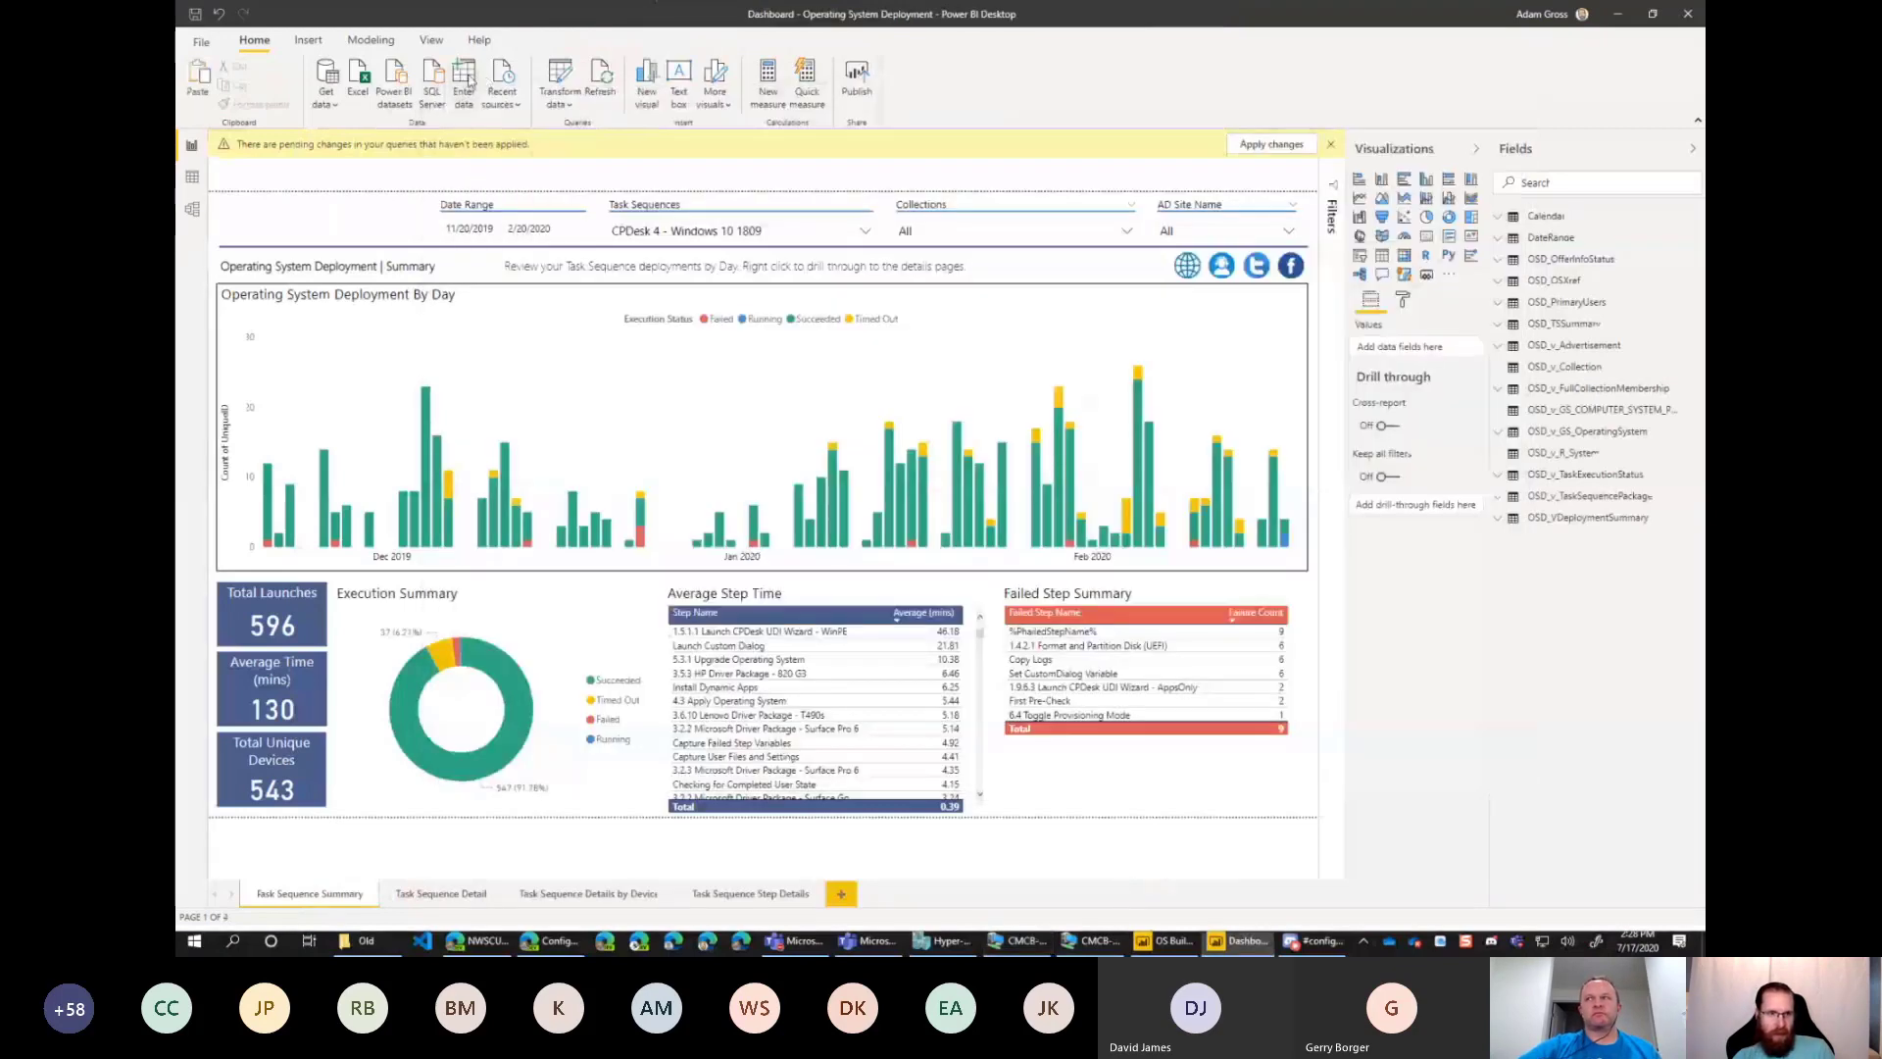
pyautogui.click(561, 103)
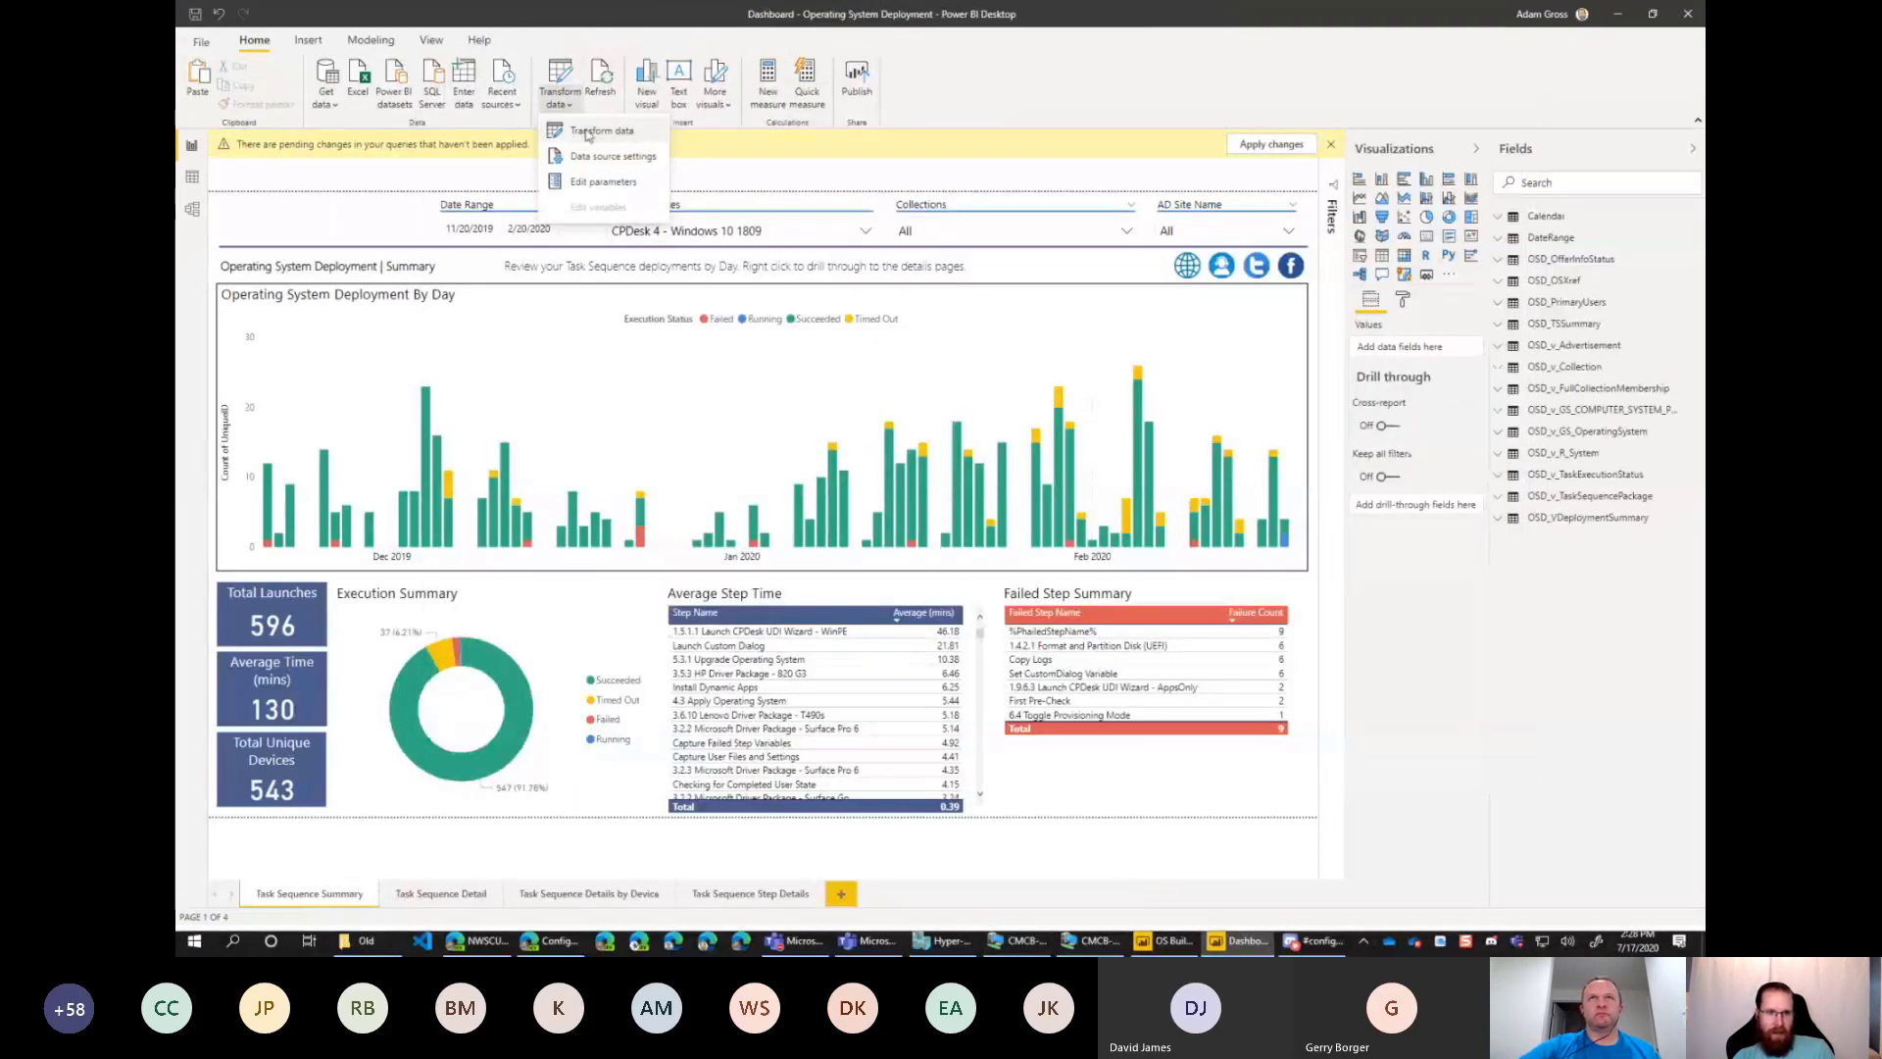
pyautogui.click(588, 134)
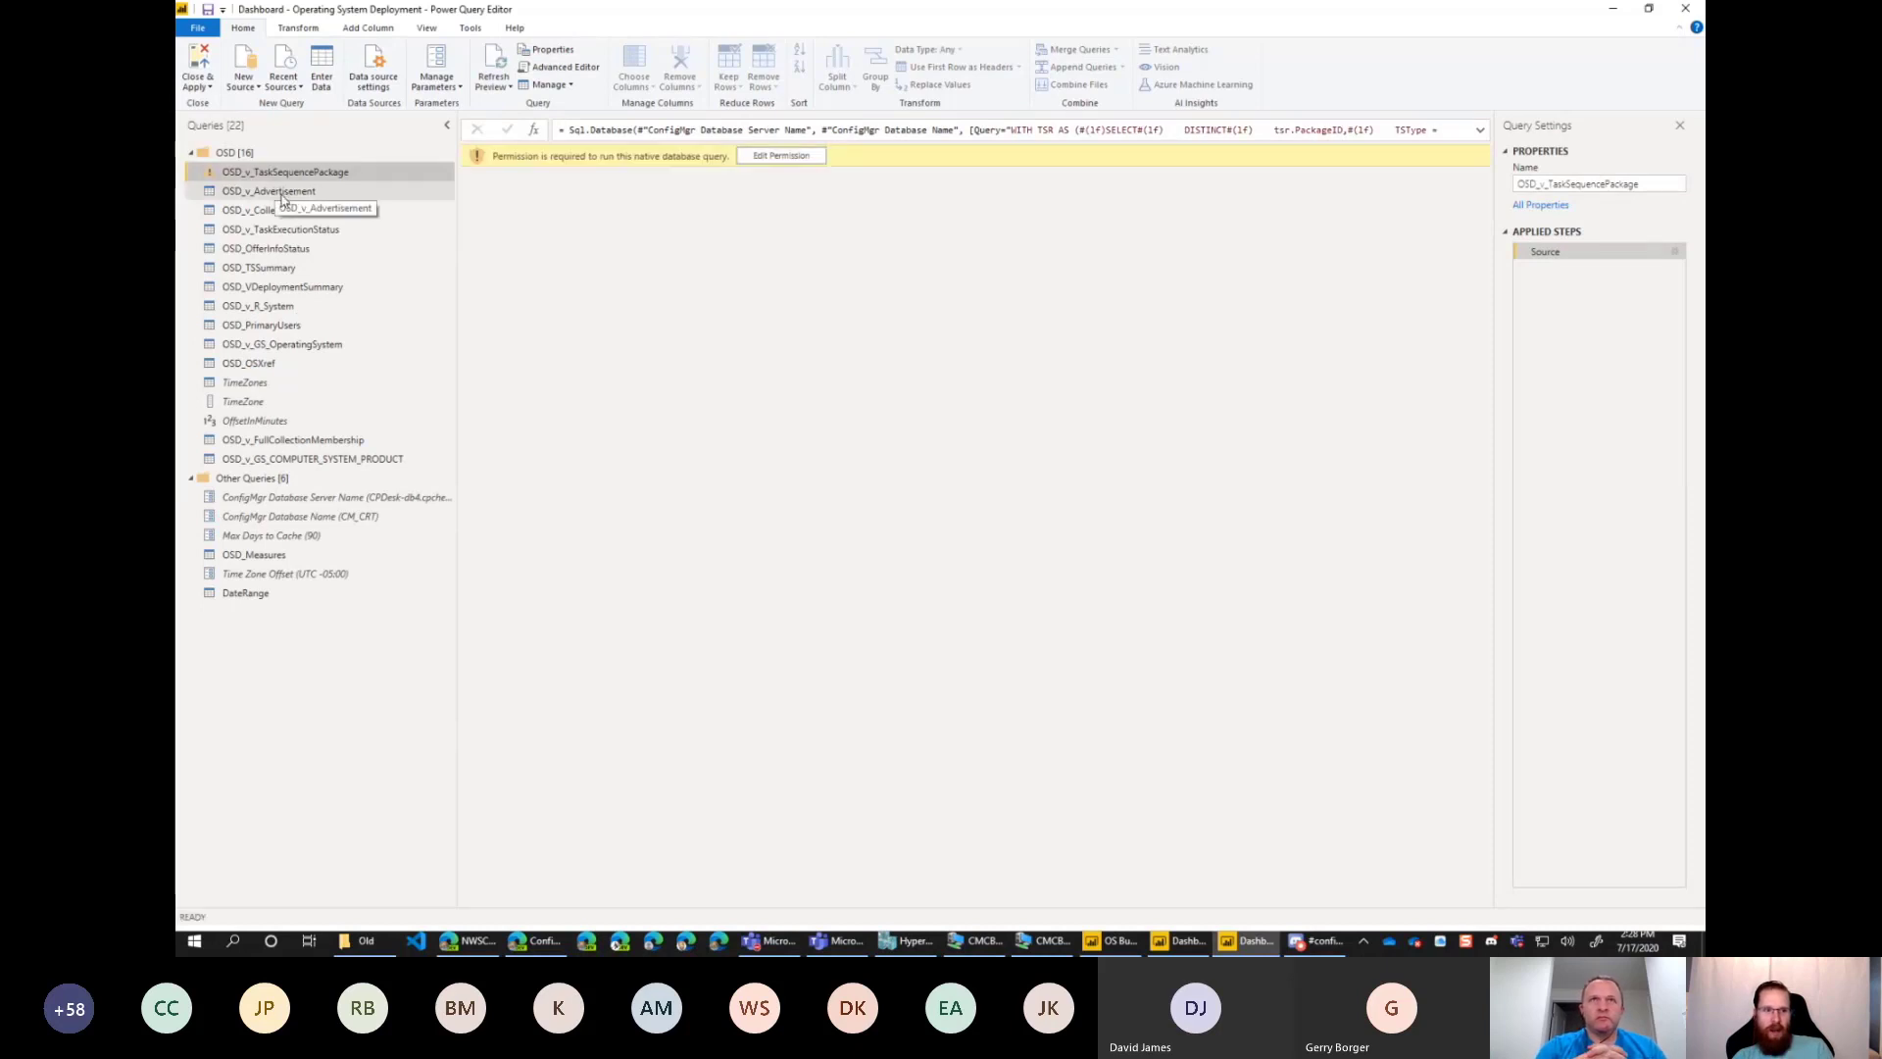
# Examine the OSD_OfferInfoStatus and OSD_v_Advertisement queries, highlighting the view name that follows the OSD_ prefix.
pyautogui.click(271, 250)
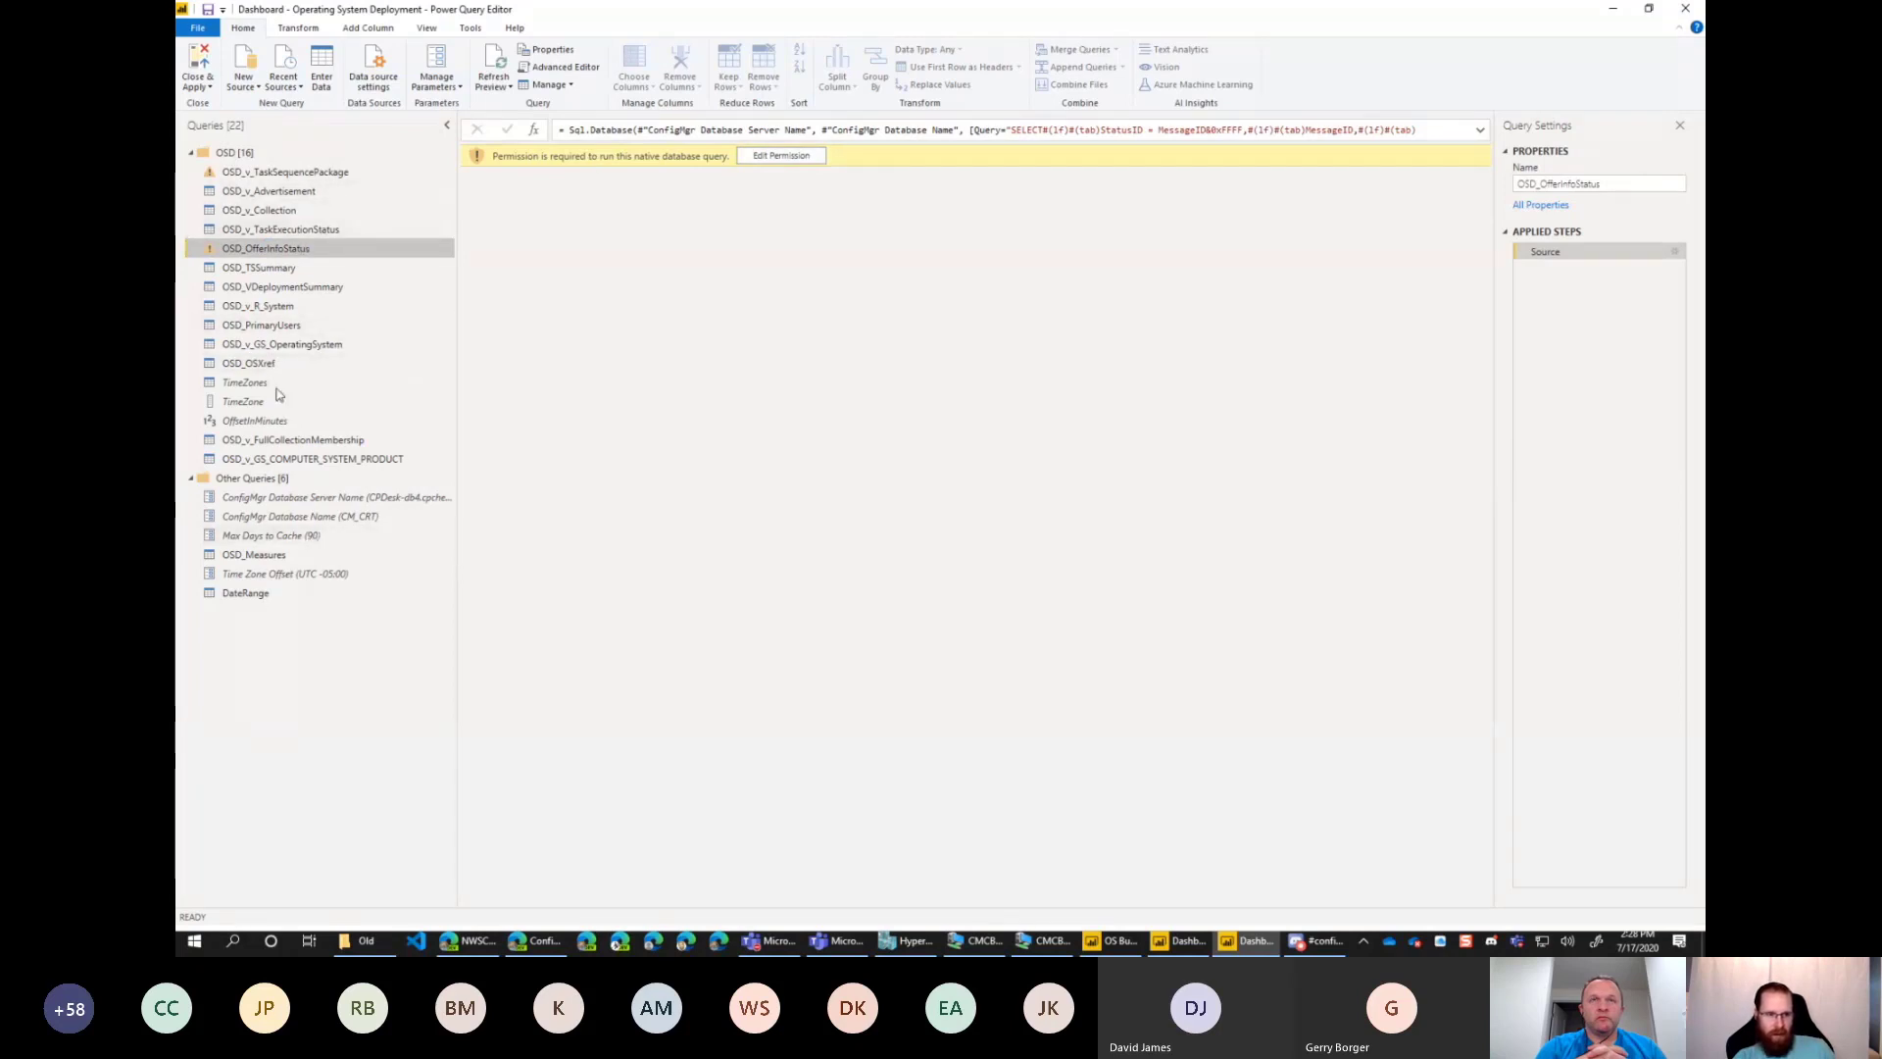
pyautogui.click(262, 194)
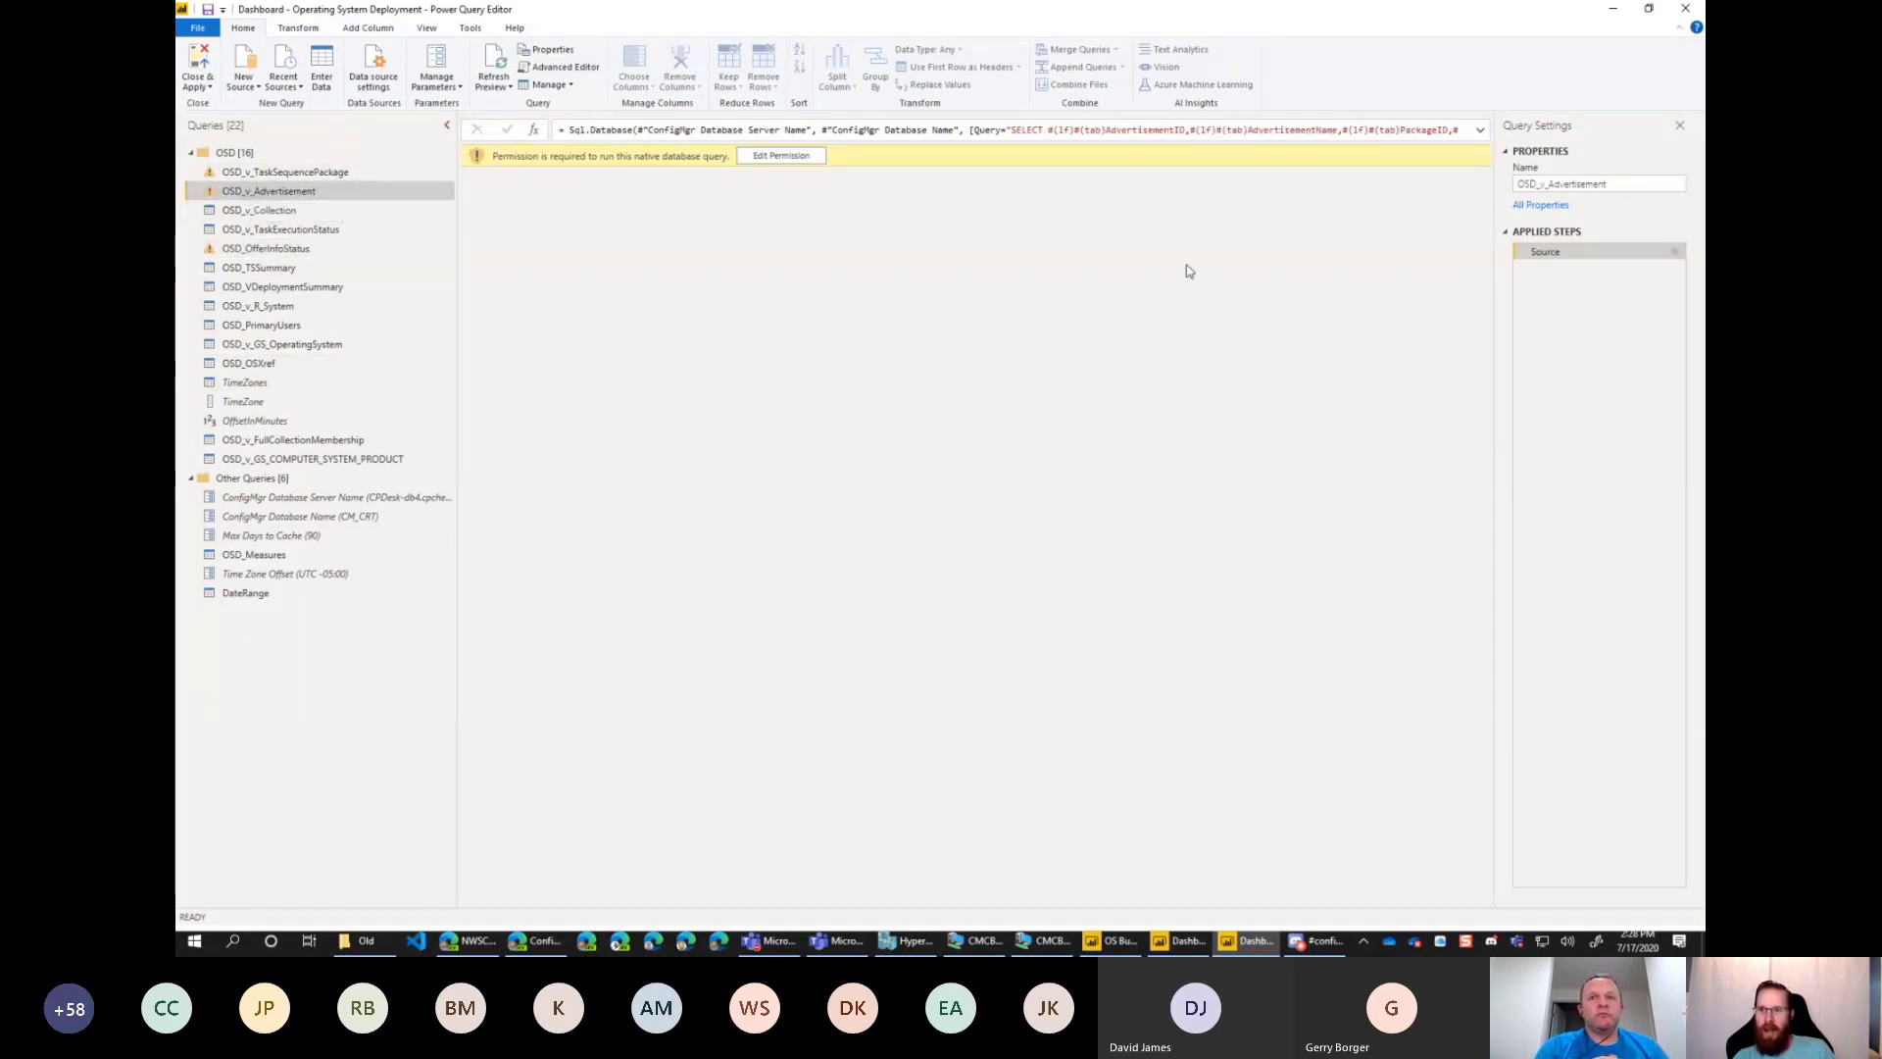
pyautogui.click(1623, 185)
pyautogui.moveTo(1615, 187); pyautogui.dragTo(1540, 186)
pyautogui.hotkey('ctrl', 'c')
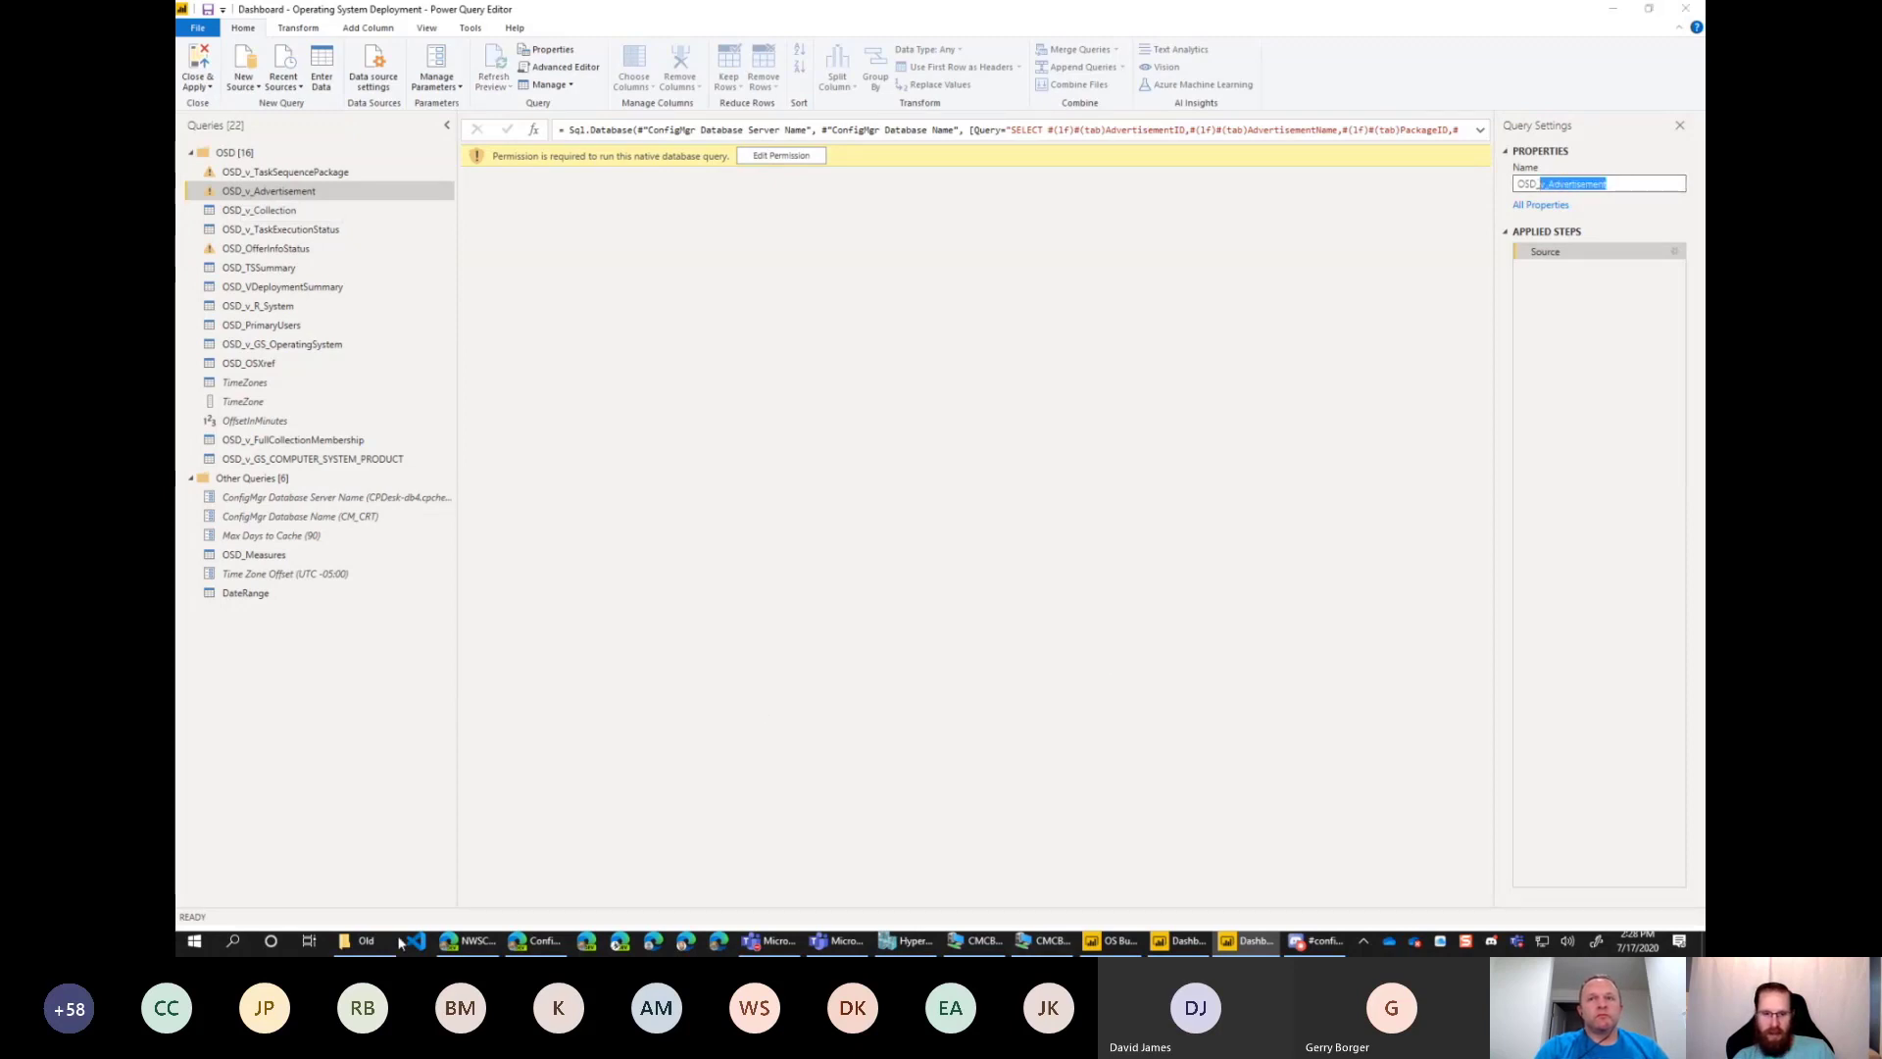
pyautogui.click(843, 850)
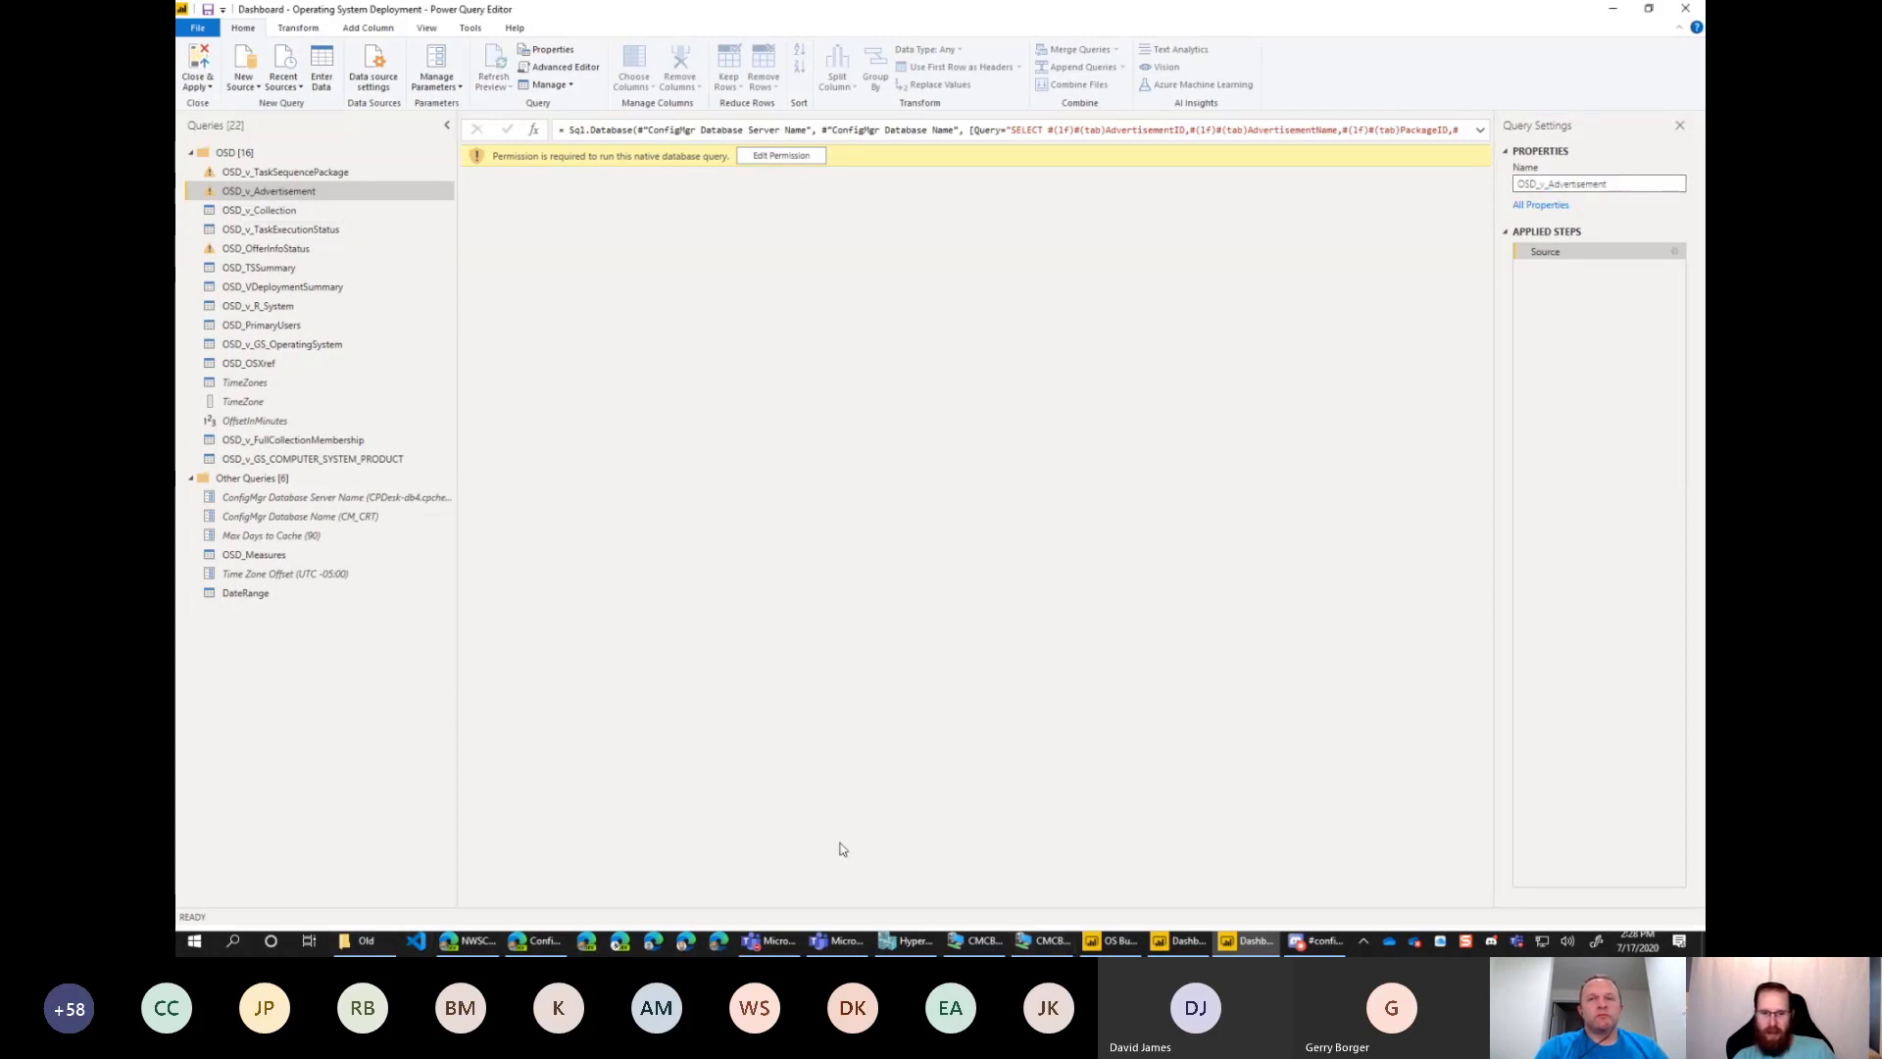
# Switch back to the CMCB-CM01 session, launch SQL Server Management Studio and connect to the CM01 database engine with Windows Authentication.
pyautogui.click(1000, 944)
pyautogui.click(1045, 941)
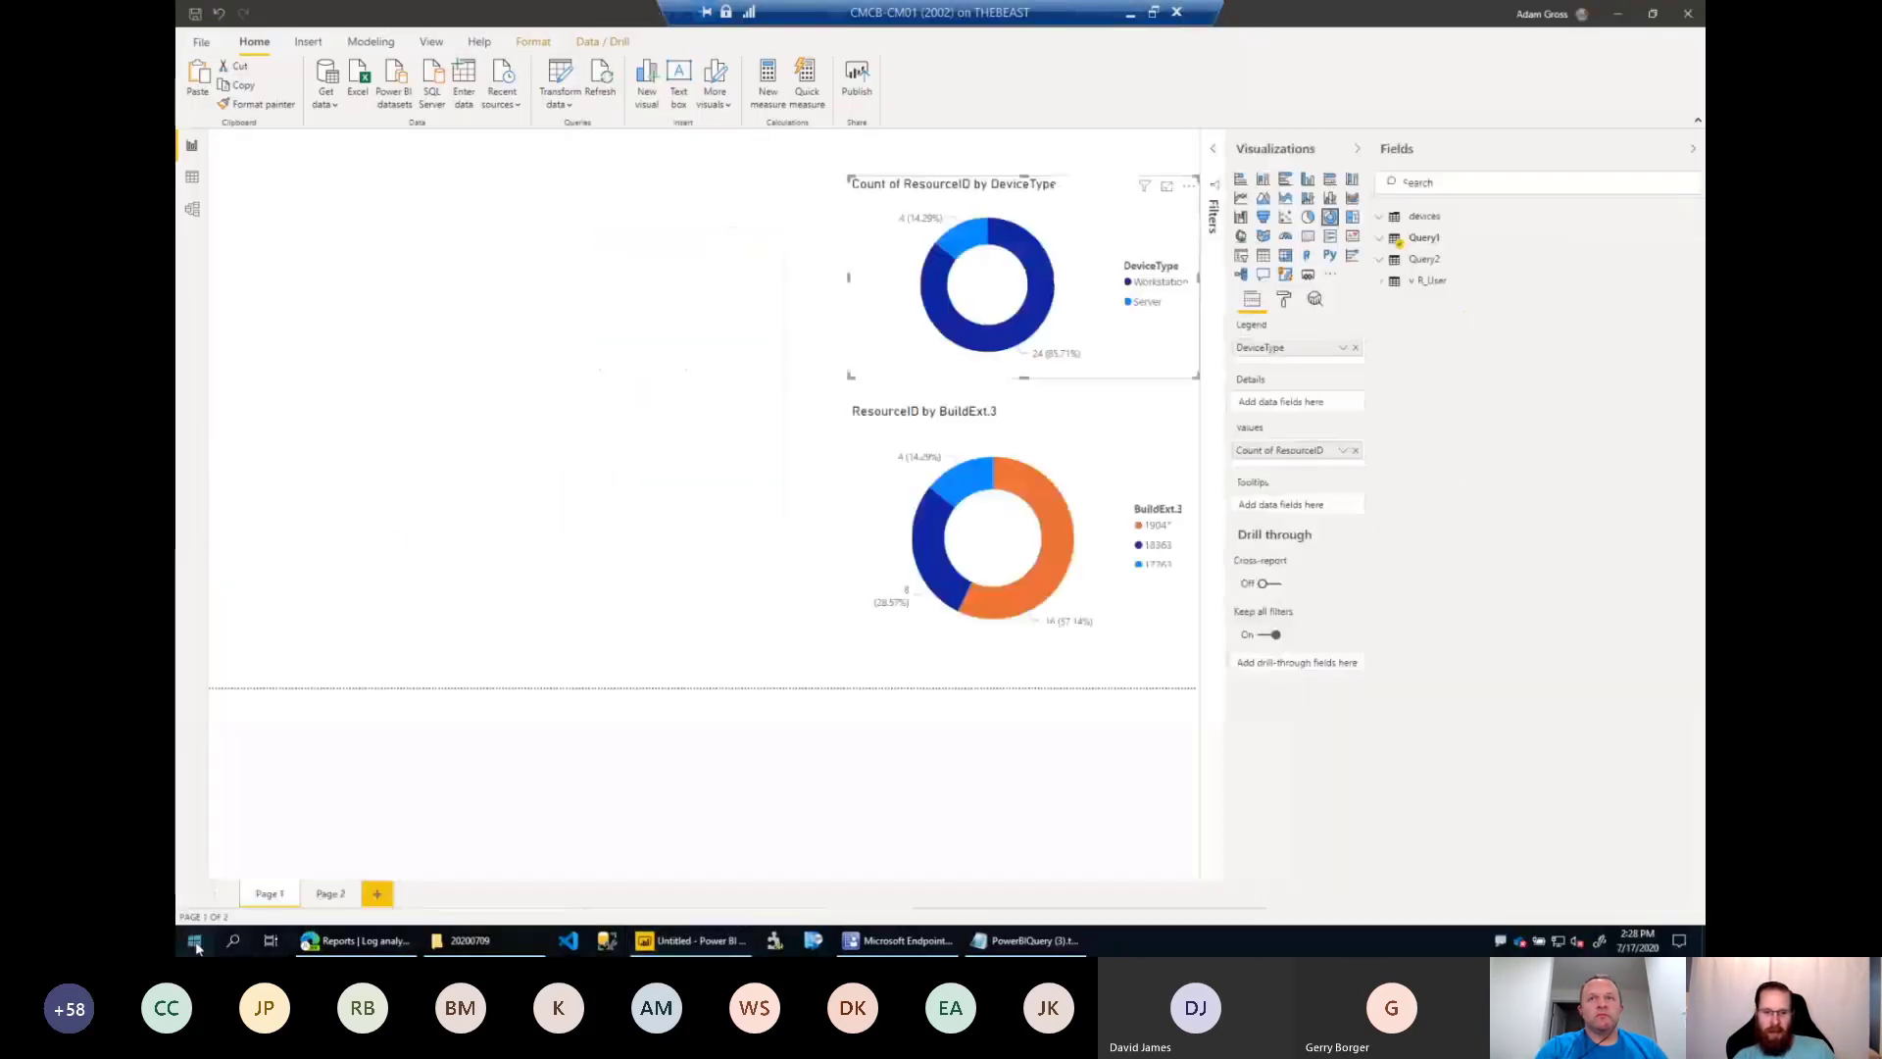
pyautogui.click(195, 941)
pyautogui.click(818, 517)
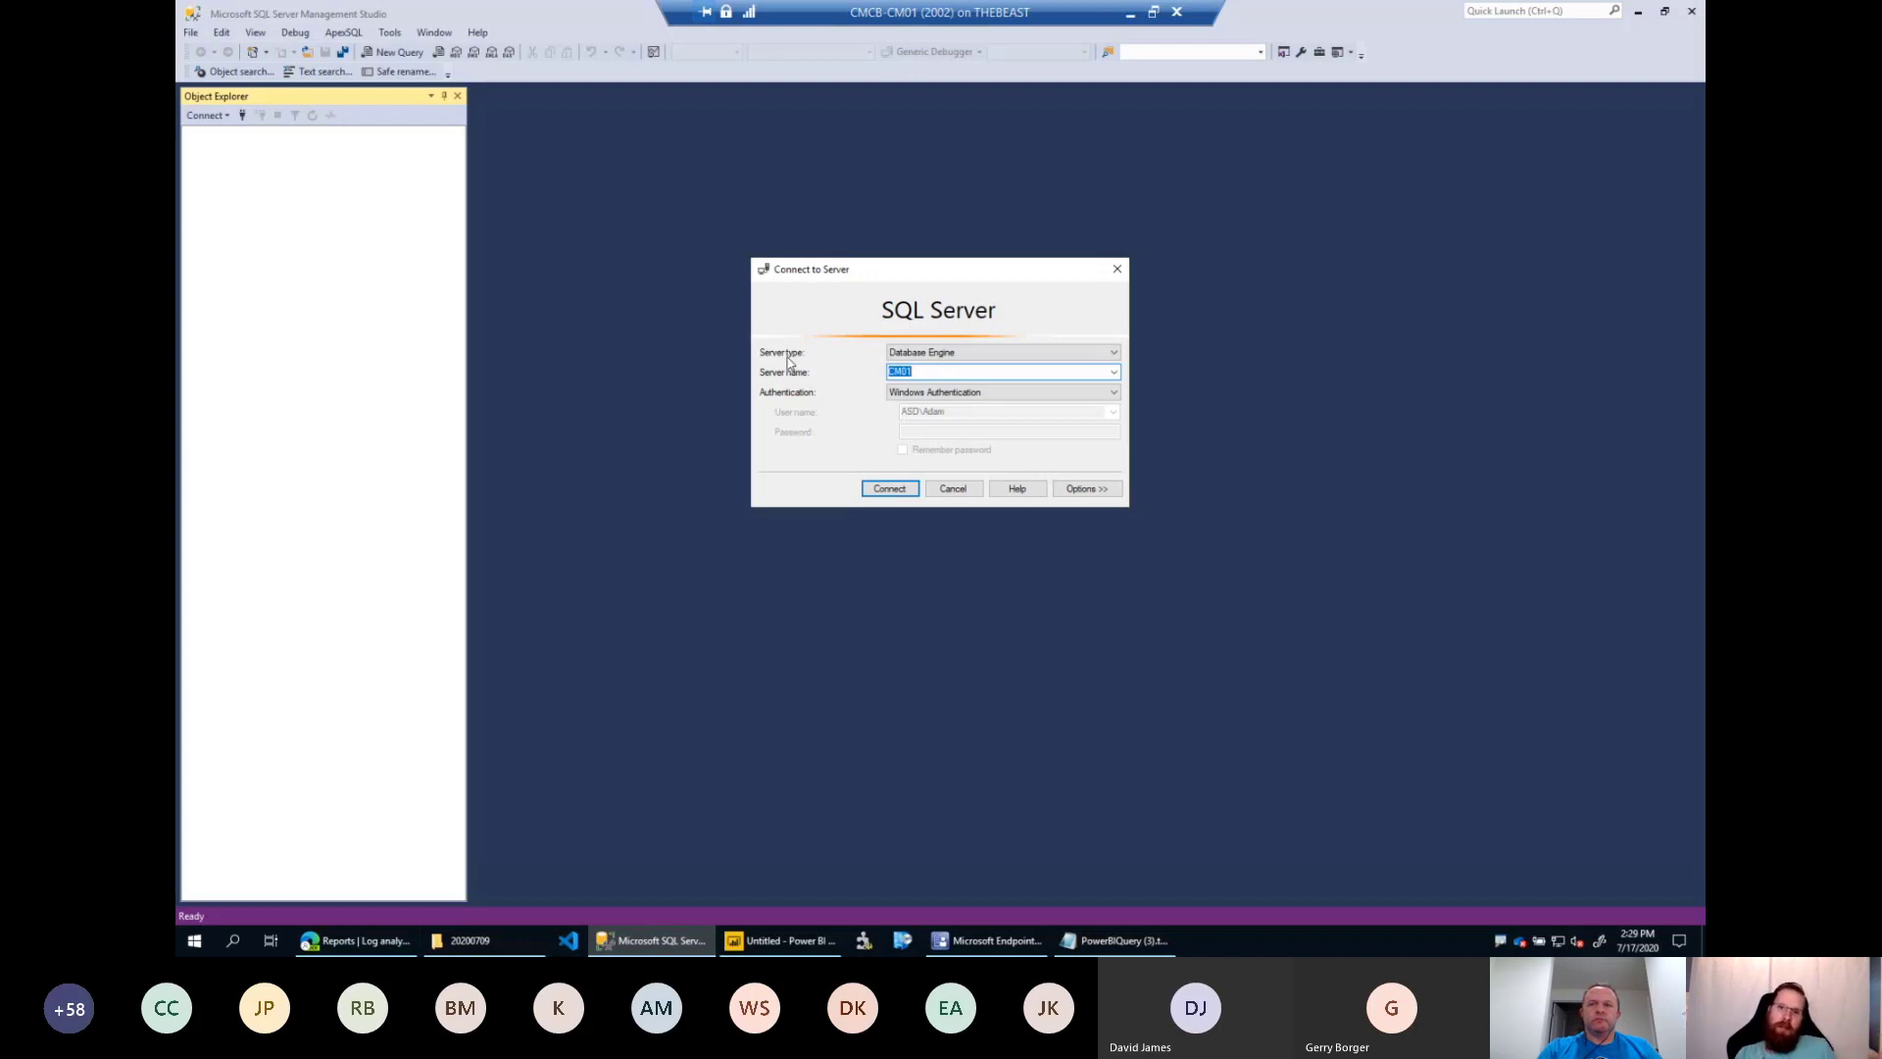
pyautogui.click(910, 491)
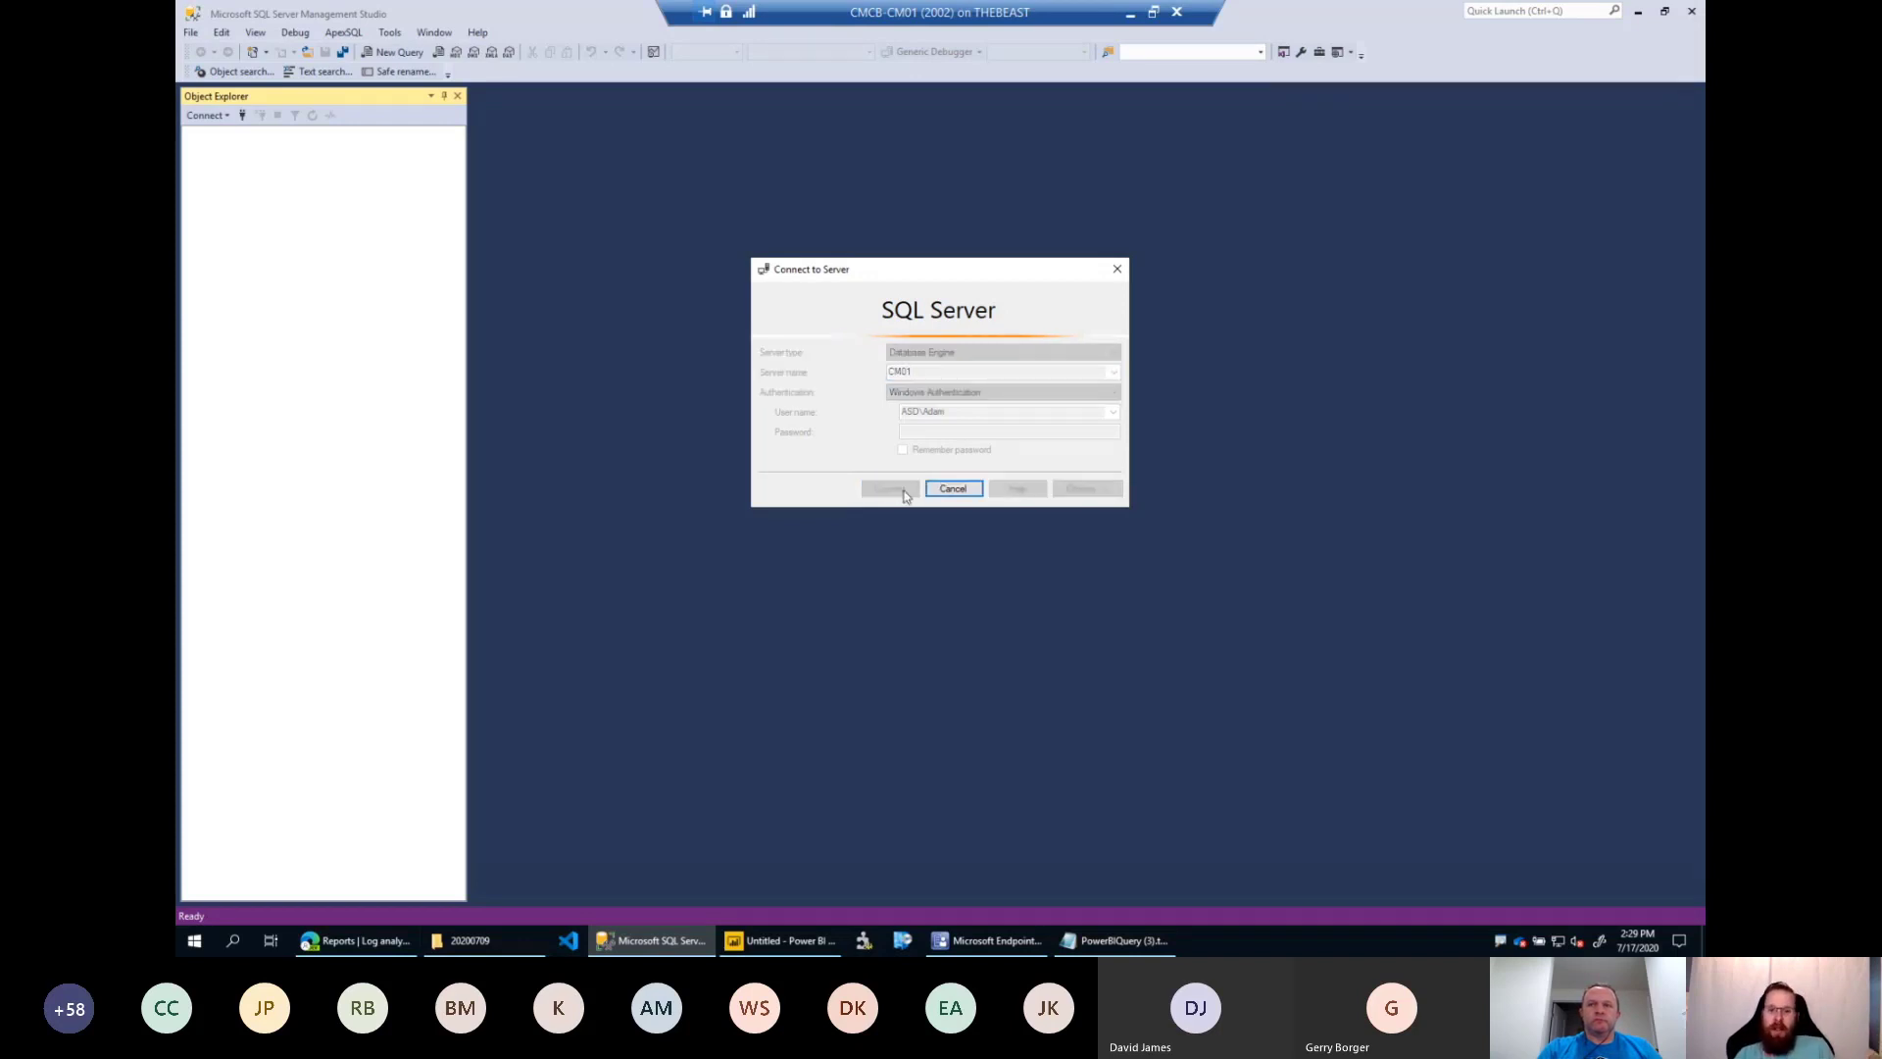
# Start a new query containing the copied view name v_Advertisement and set its database to CM_PS1.
pyautogui.click(391, 55)
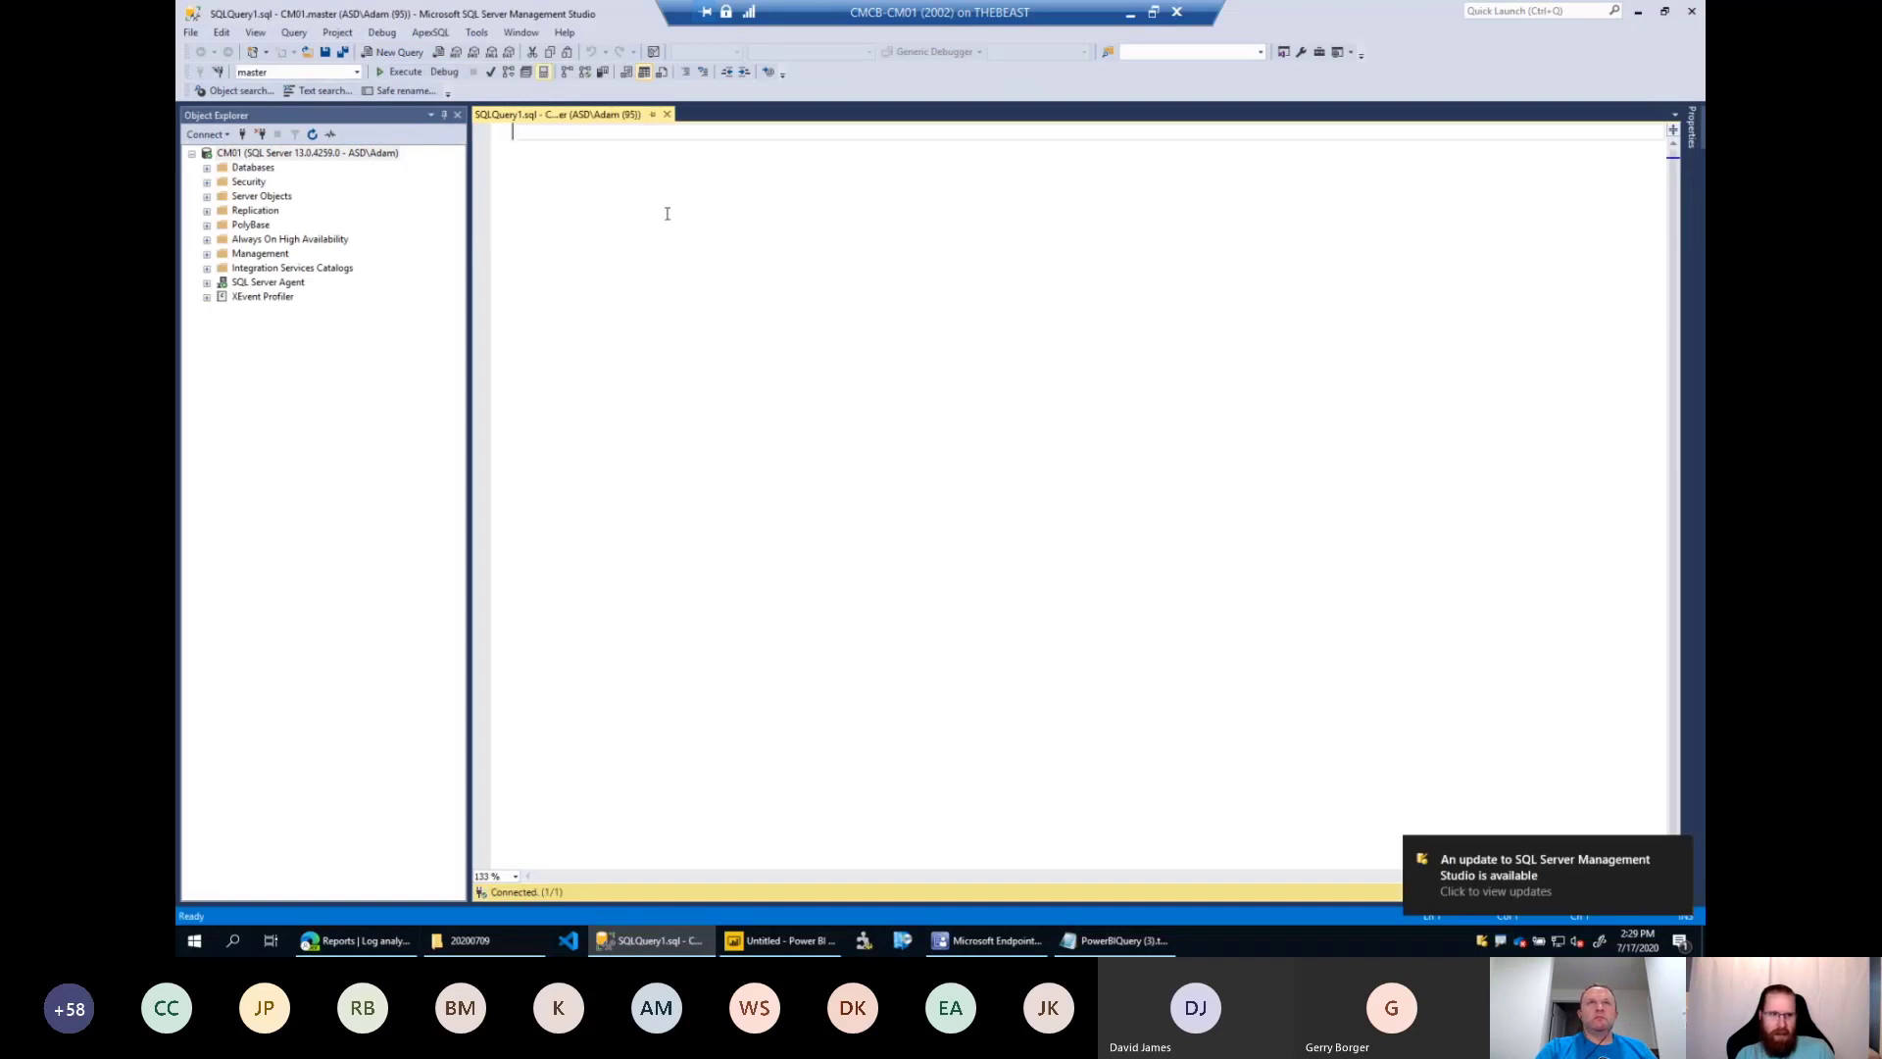
pyautogui.hotkey('ctrl', 'v')
pyautogui.click(356, 72)
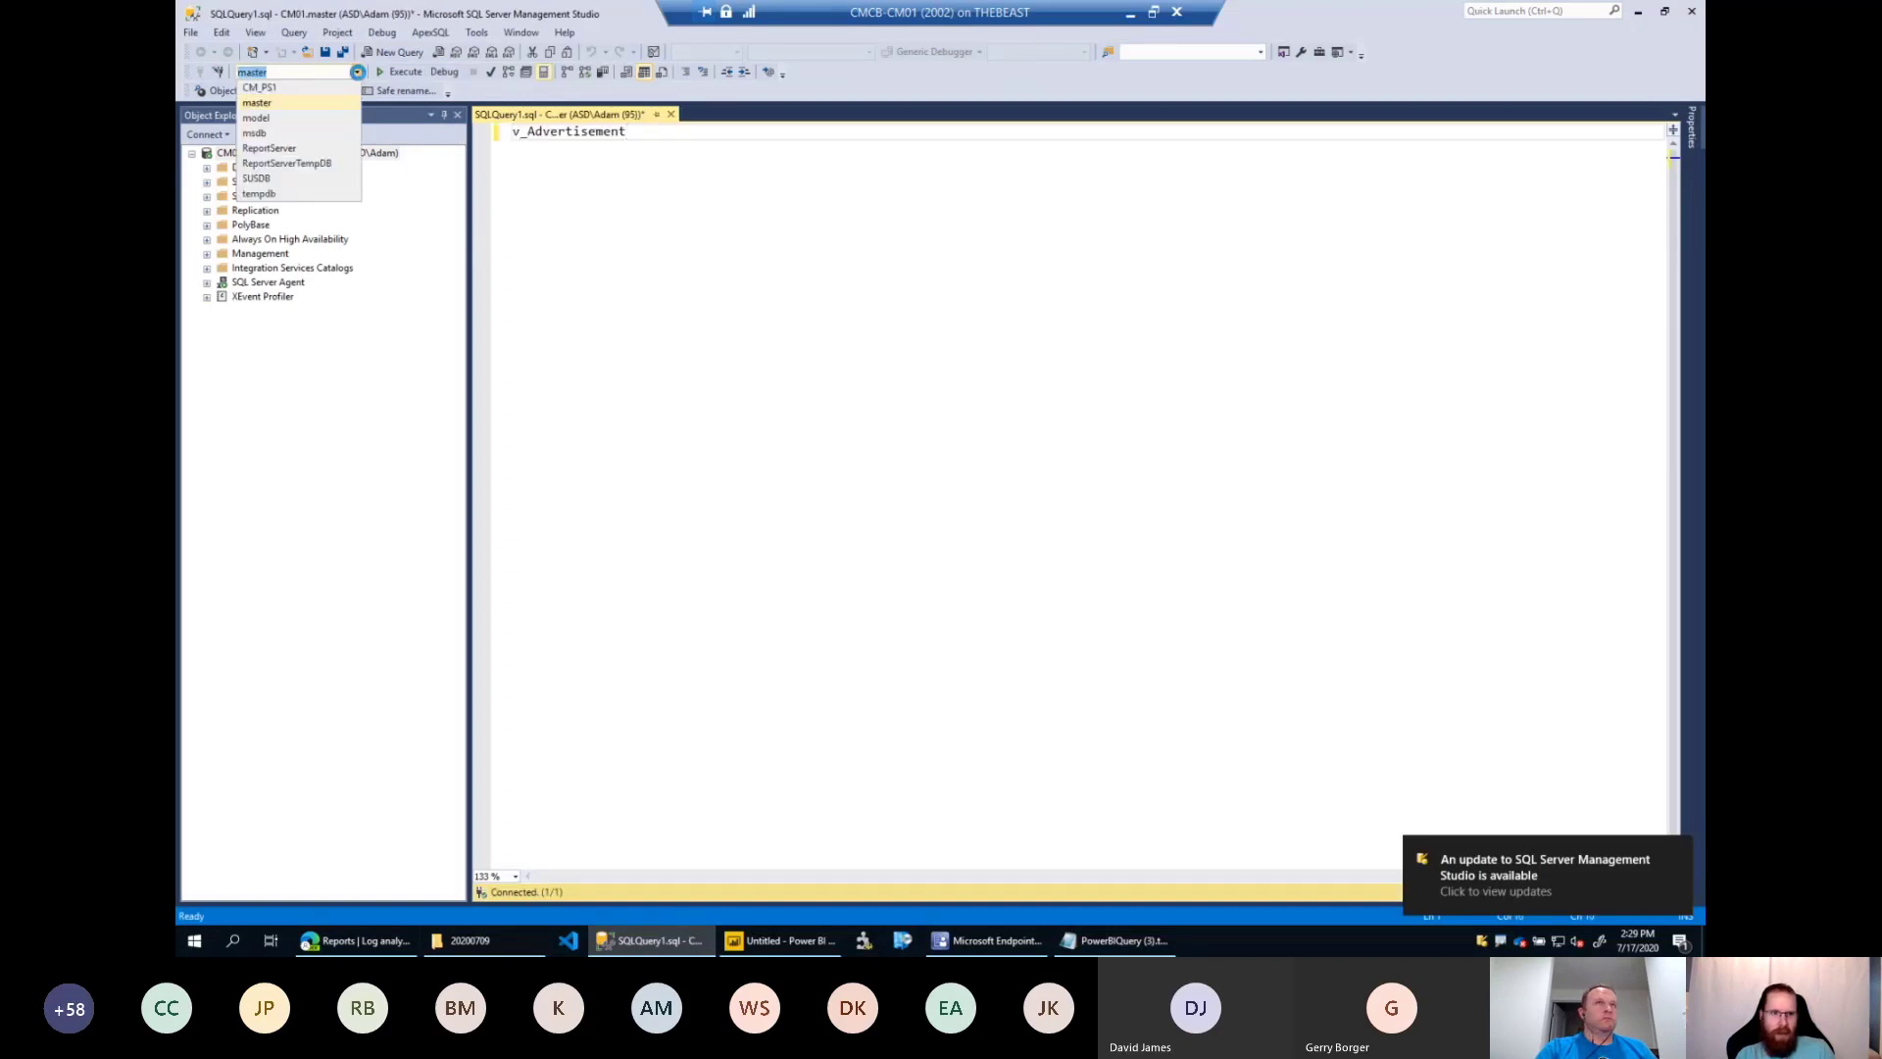
pyautogui.click(285, 88)
# Complete the statement as select * FROM v_Advertisement, execute it and enlarge the results area.
pyautogui.press('Home')
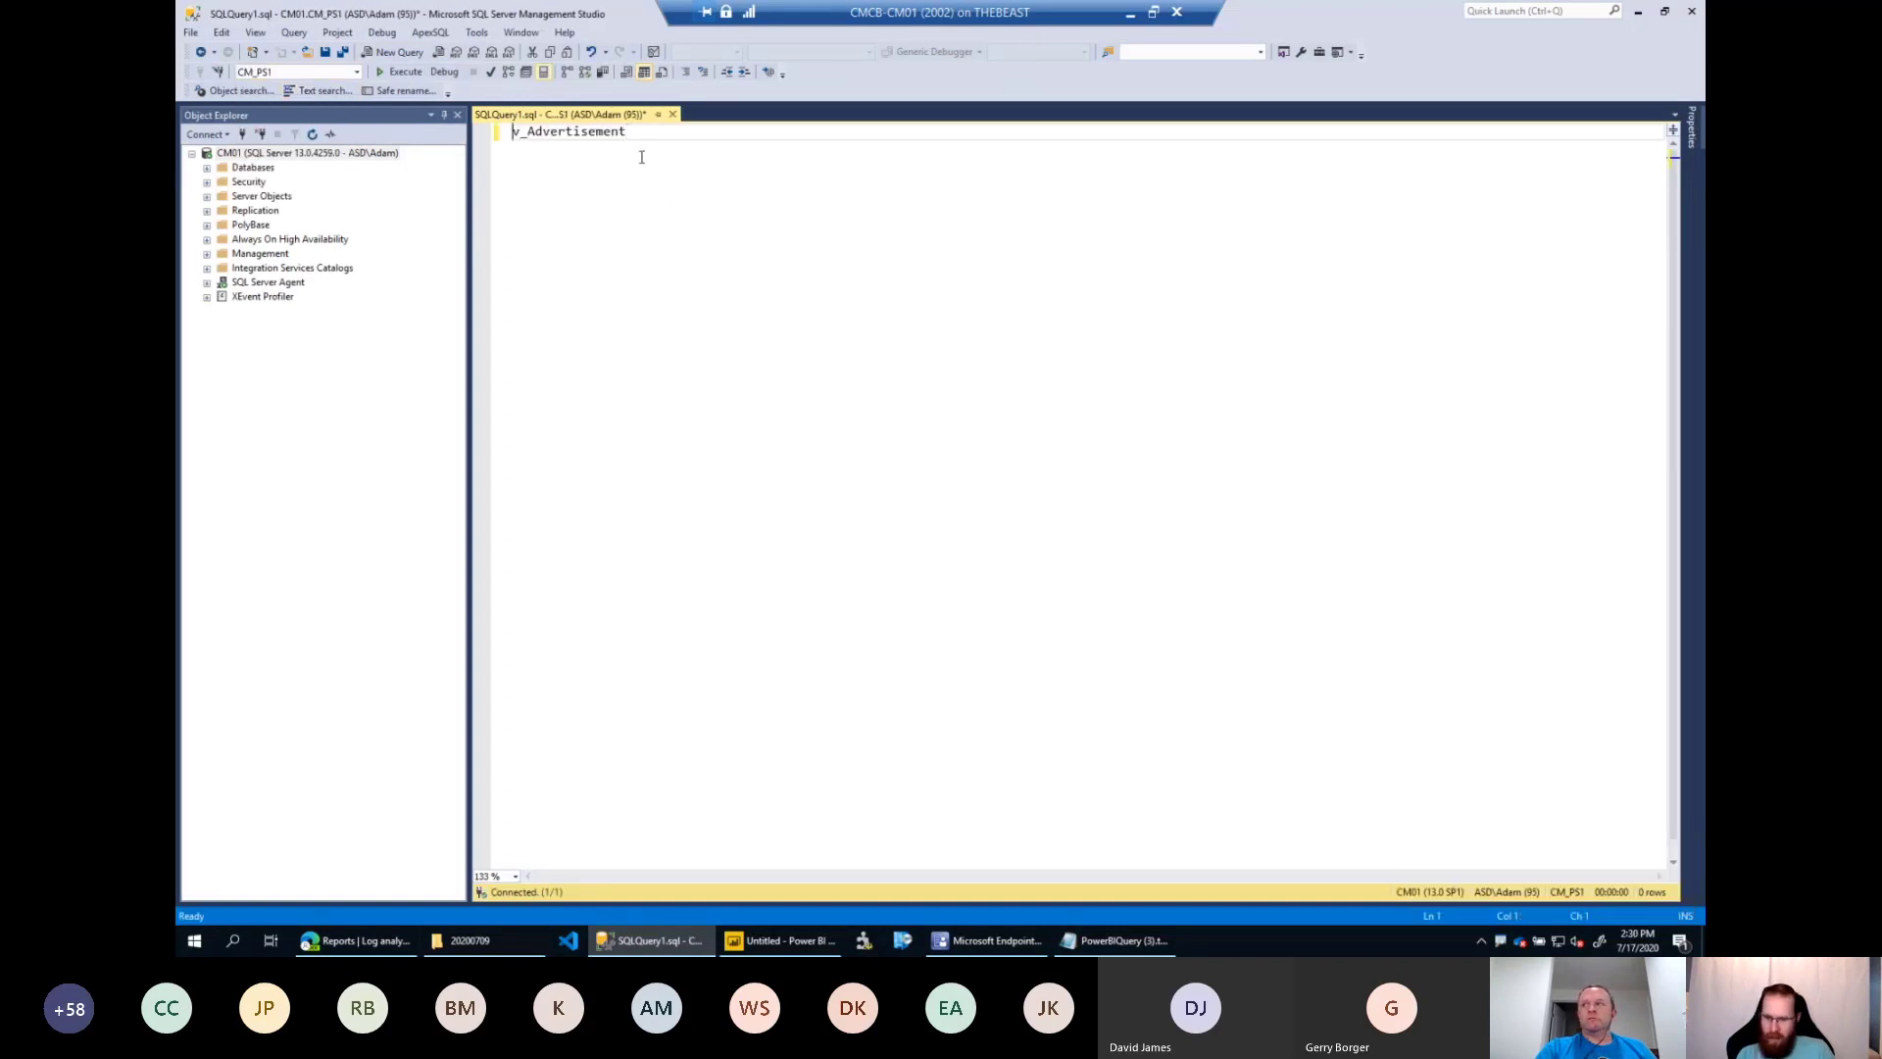
pyautogui.write('select * ')
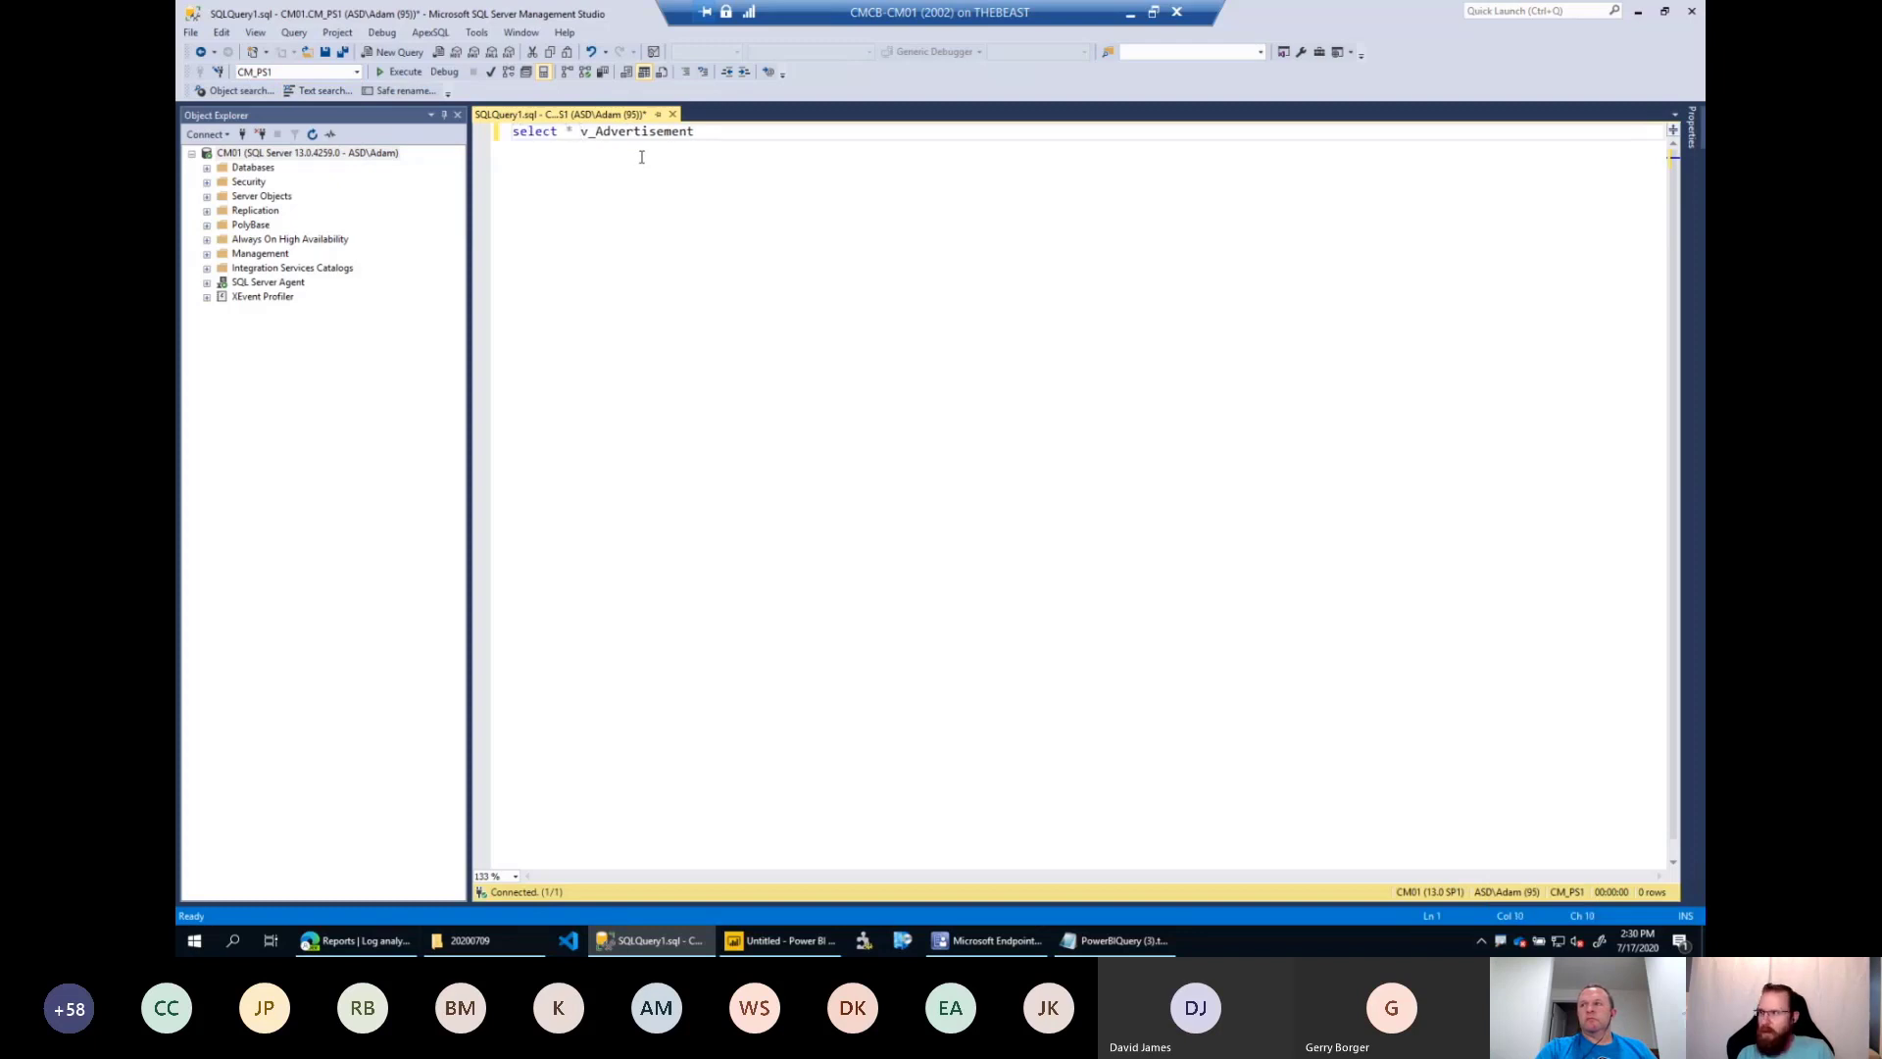
pyautogui.write('FROM')
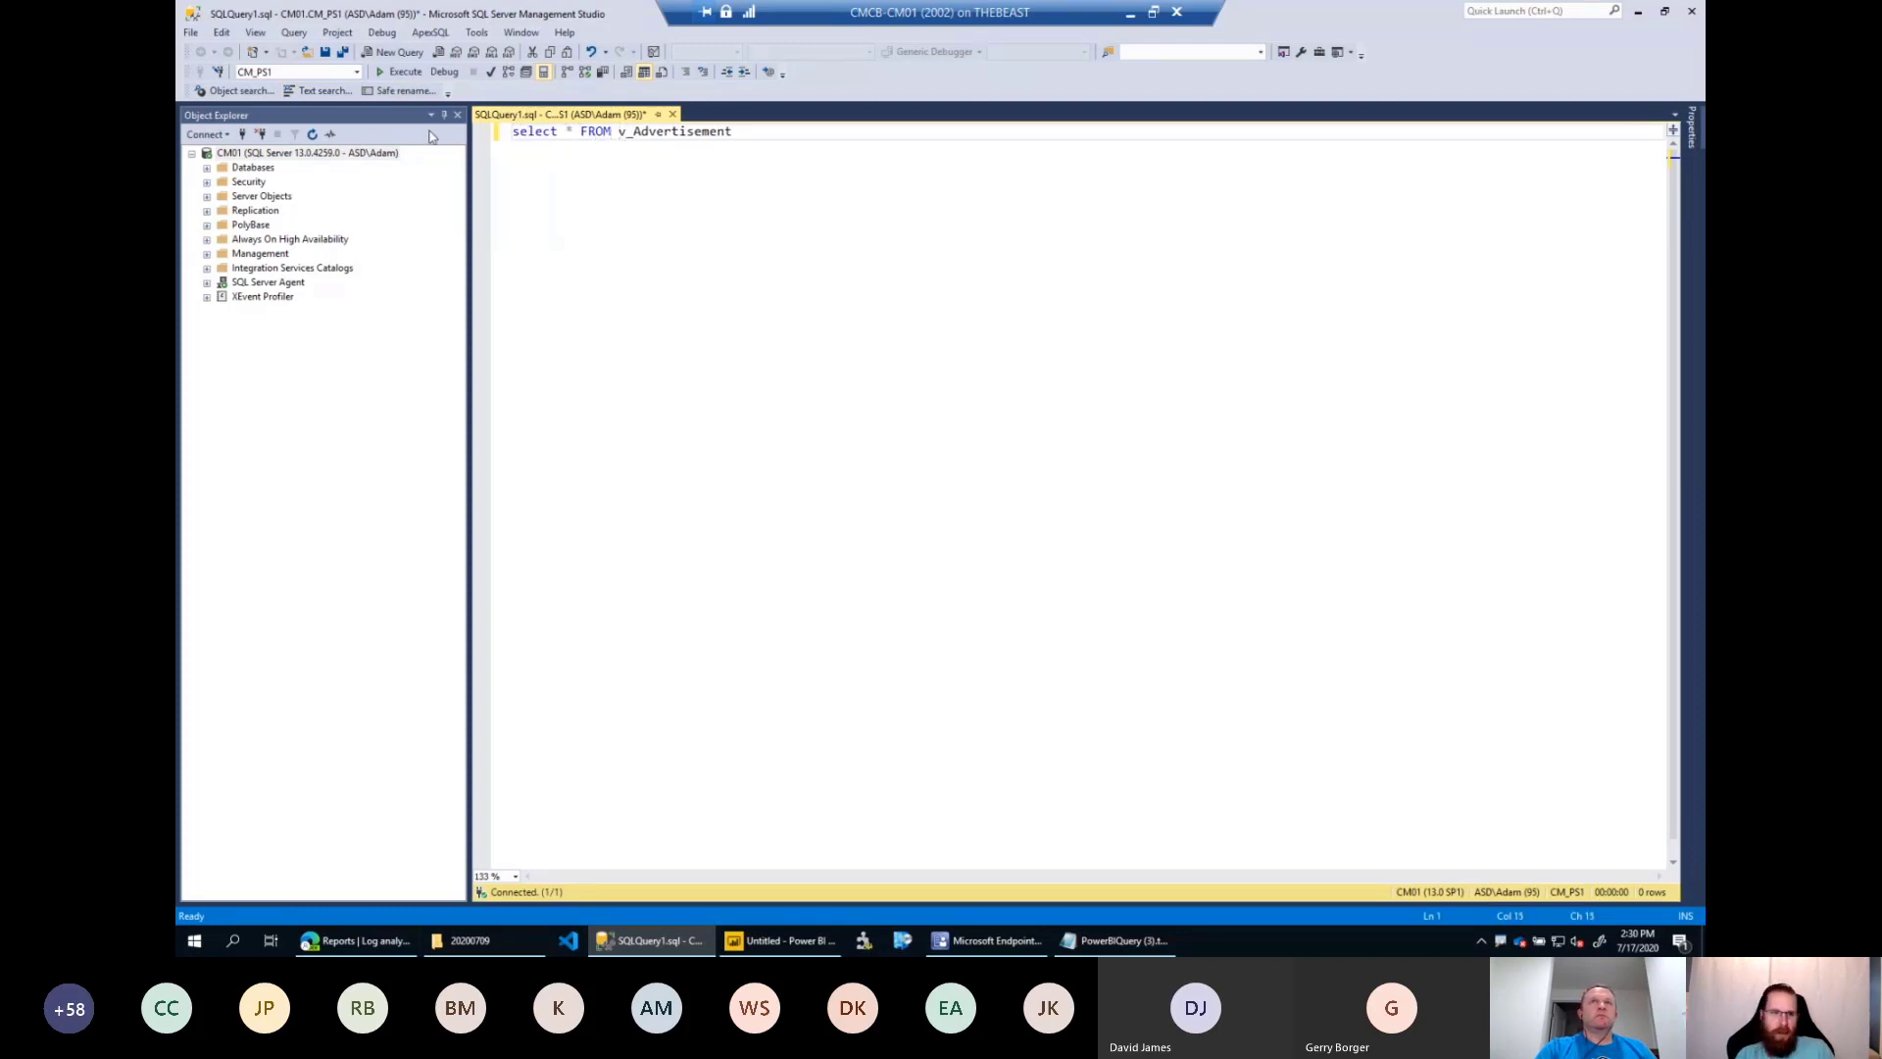
pyautogui.click(399, 72)
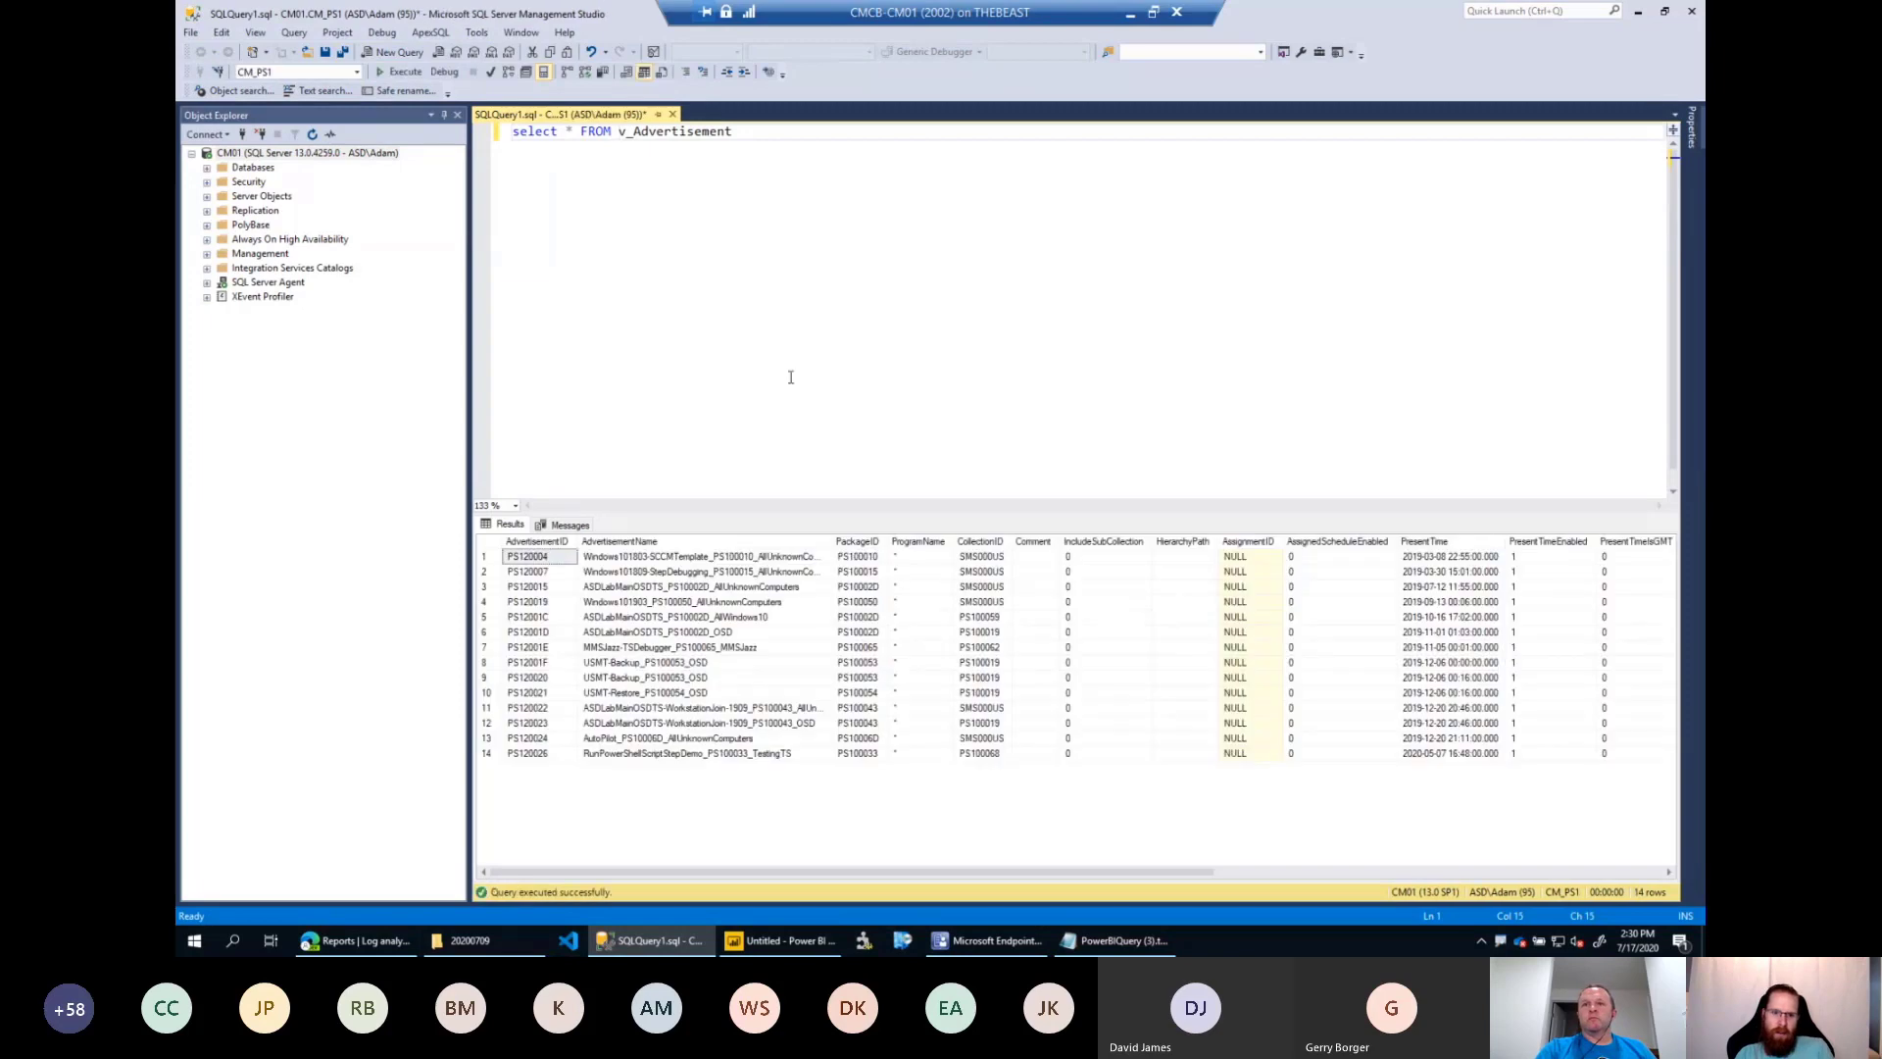
pyautogui.moveTo(779, 508); pyautogui.dragTo(780, 280)
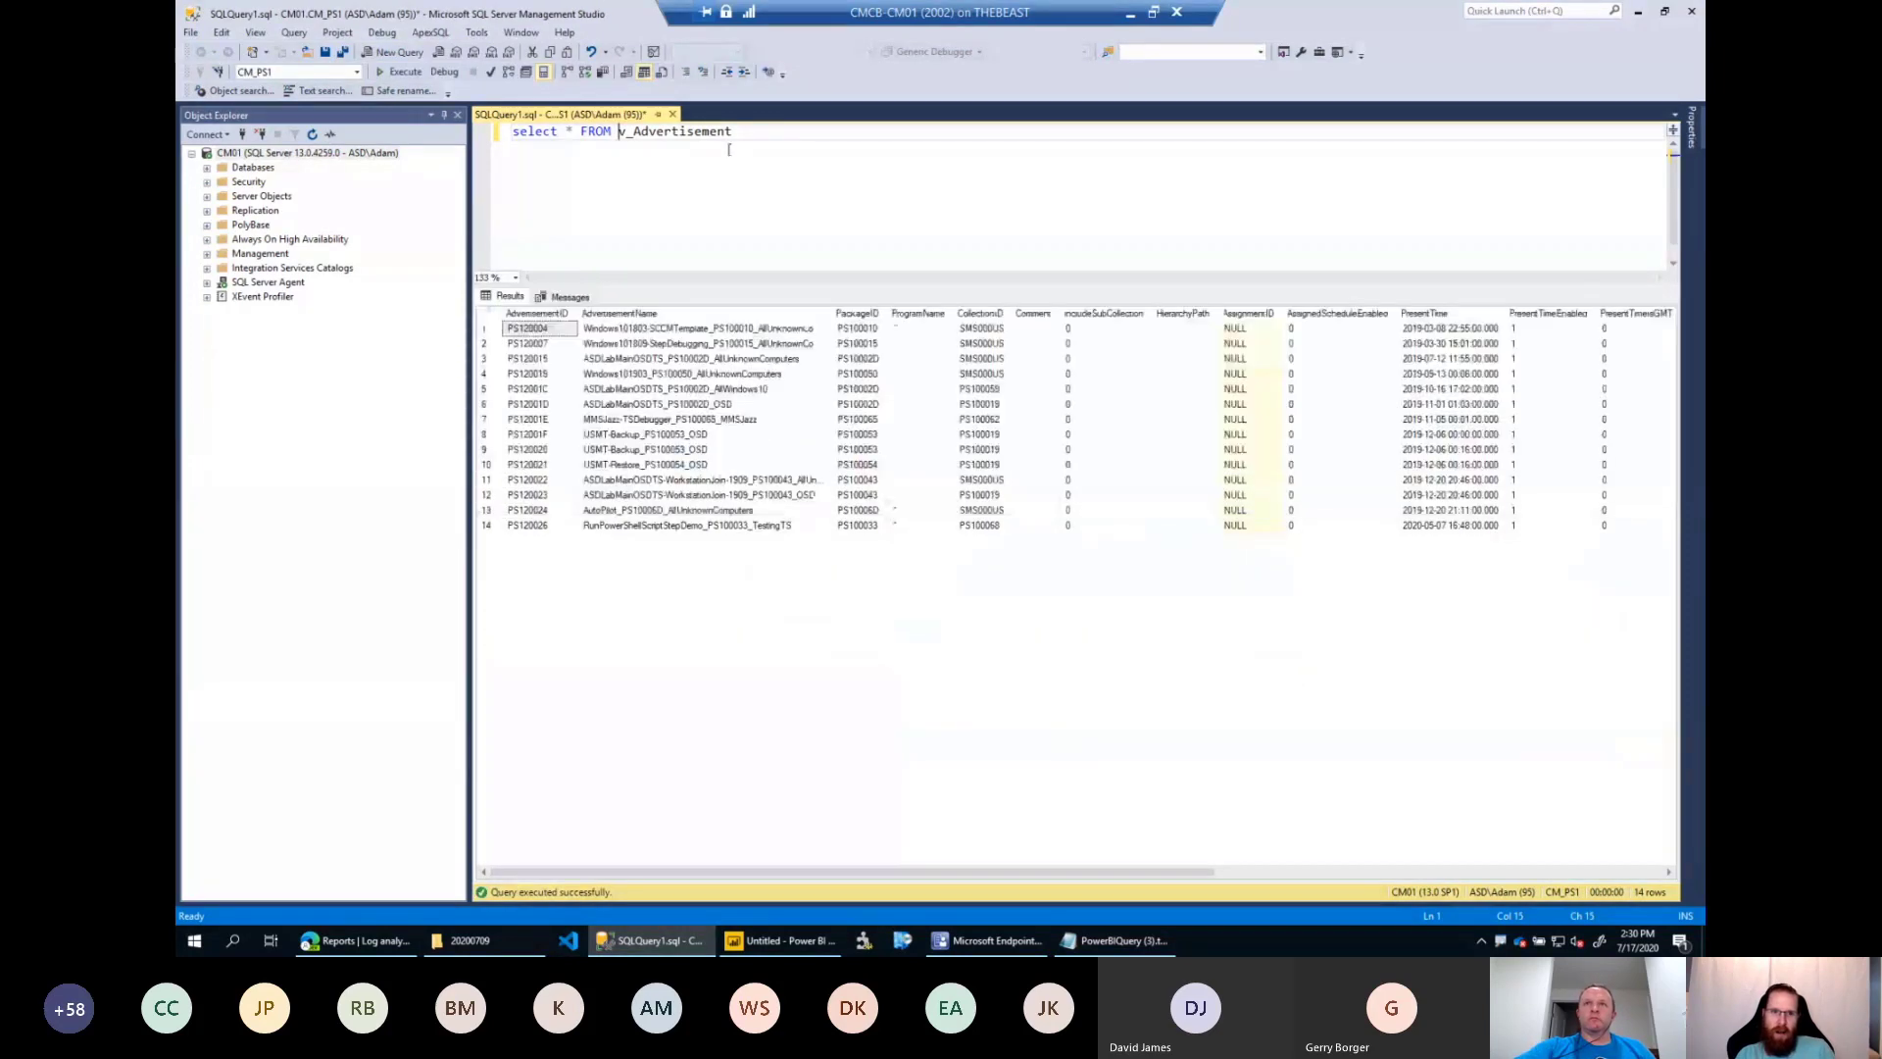
# Highlight the view name and then the whole select statement in the query to point them out.
pyautogui.moveTo(759, 132); pyautogui.dragTo(633, 132)
pyautogui.moveTo(754, 139); pyautogui.dragTo(511, 138)
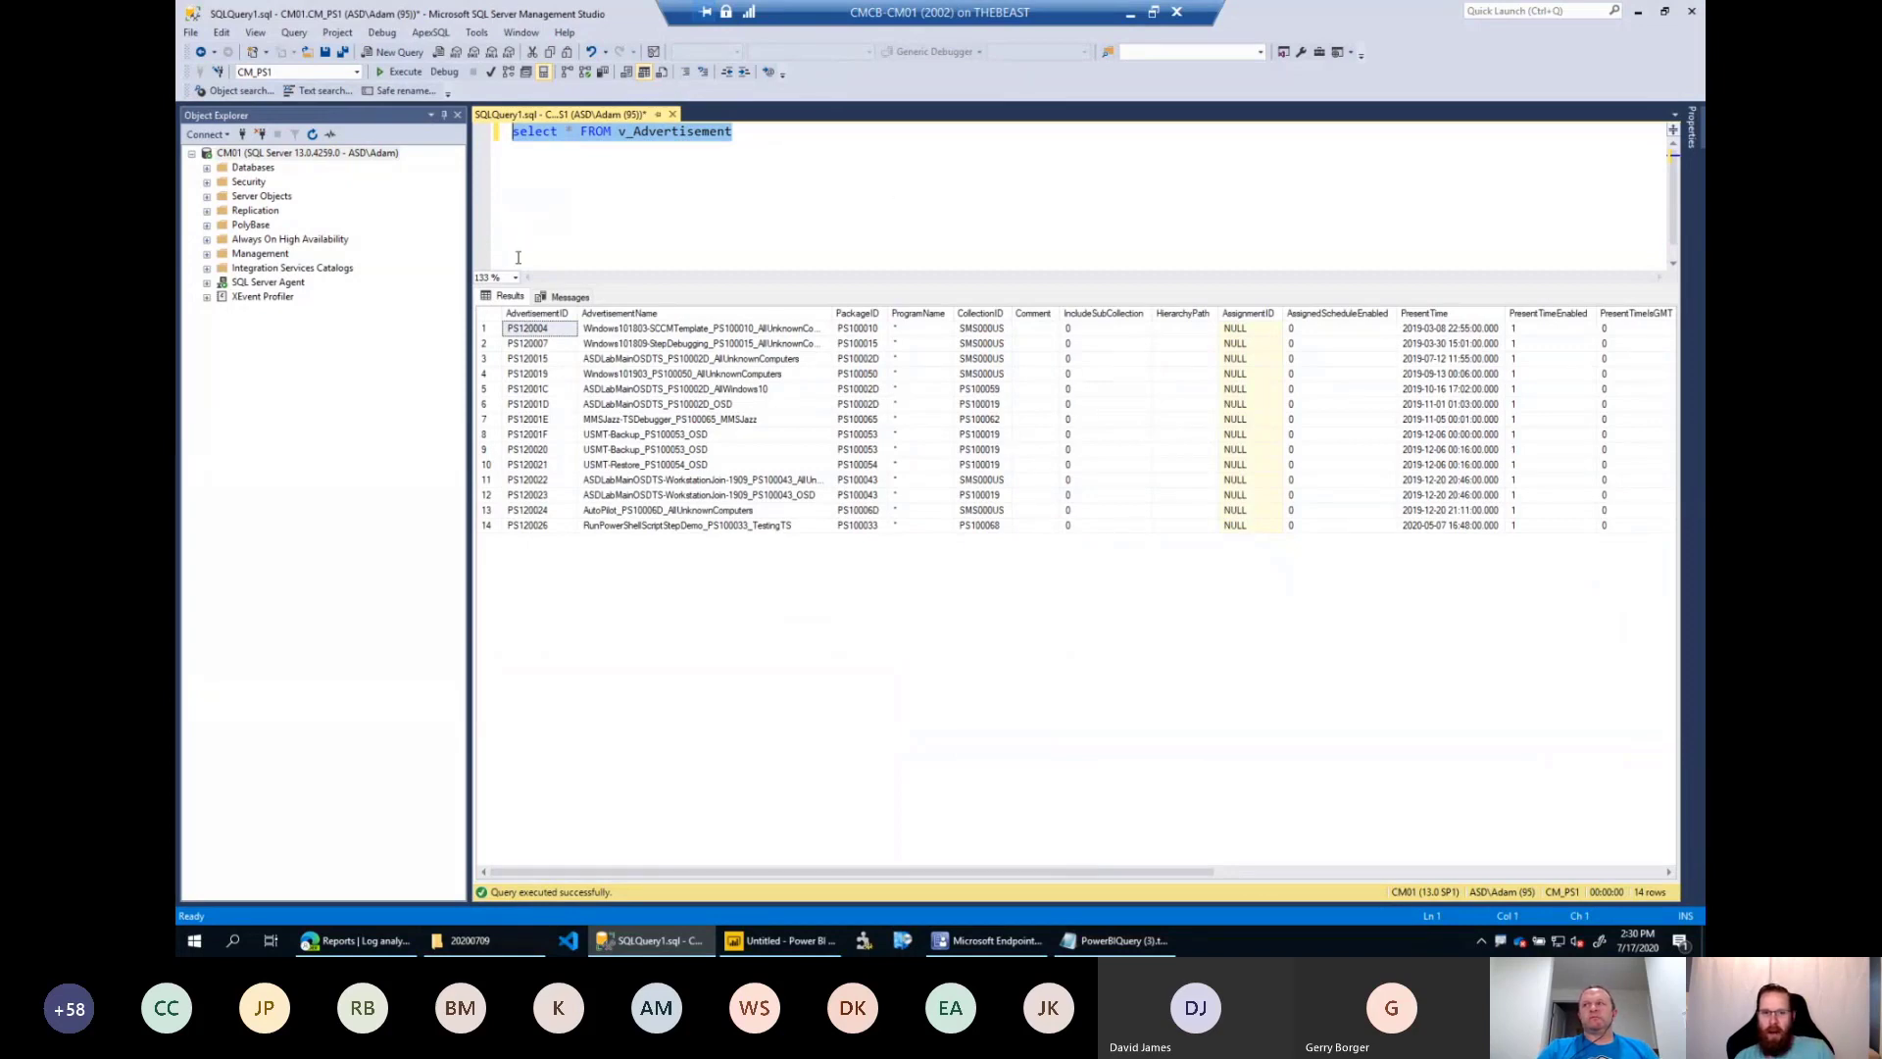
pyautogui.click(746, 164)
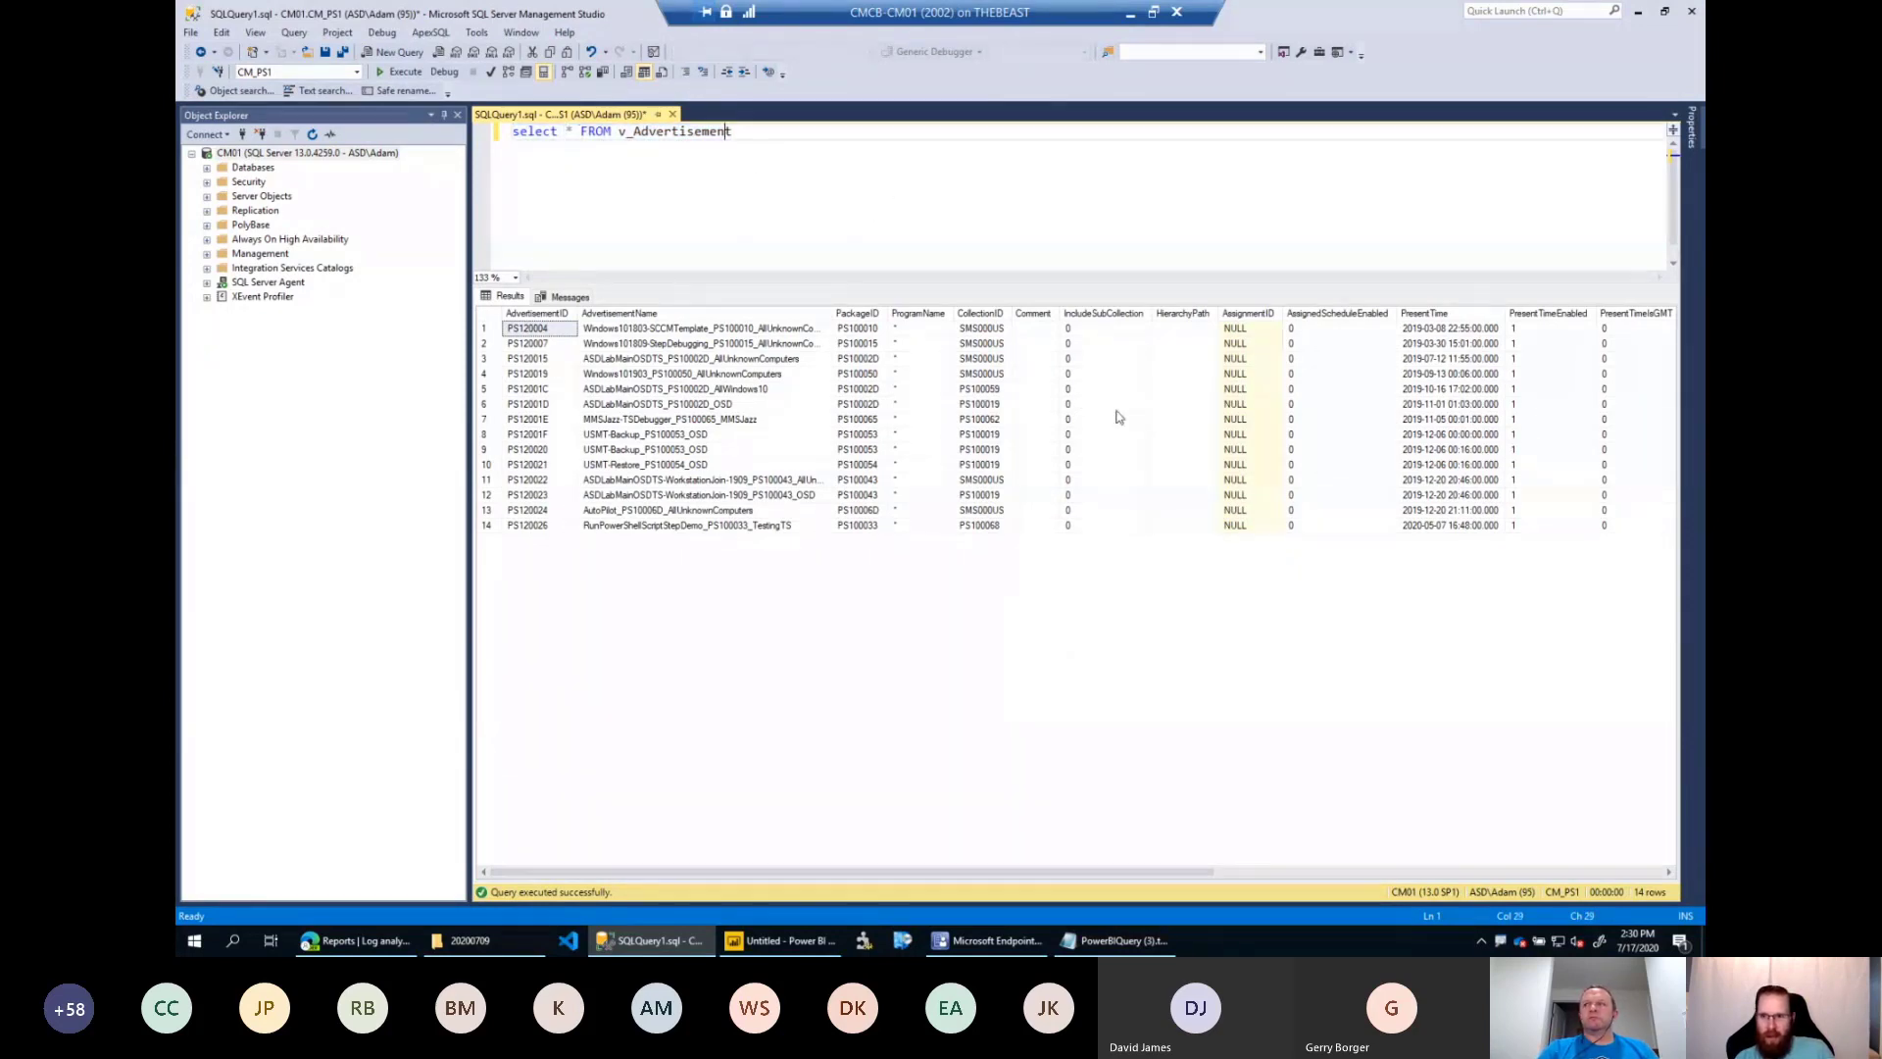
pyautogui.click(903, 214)
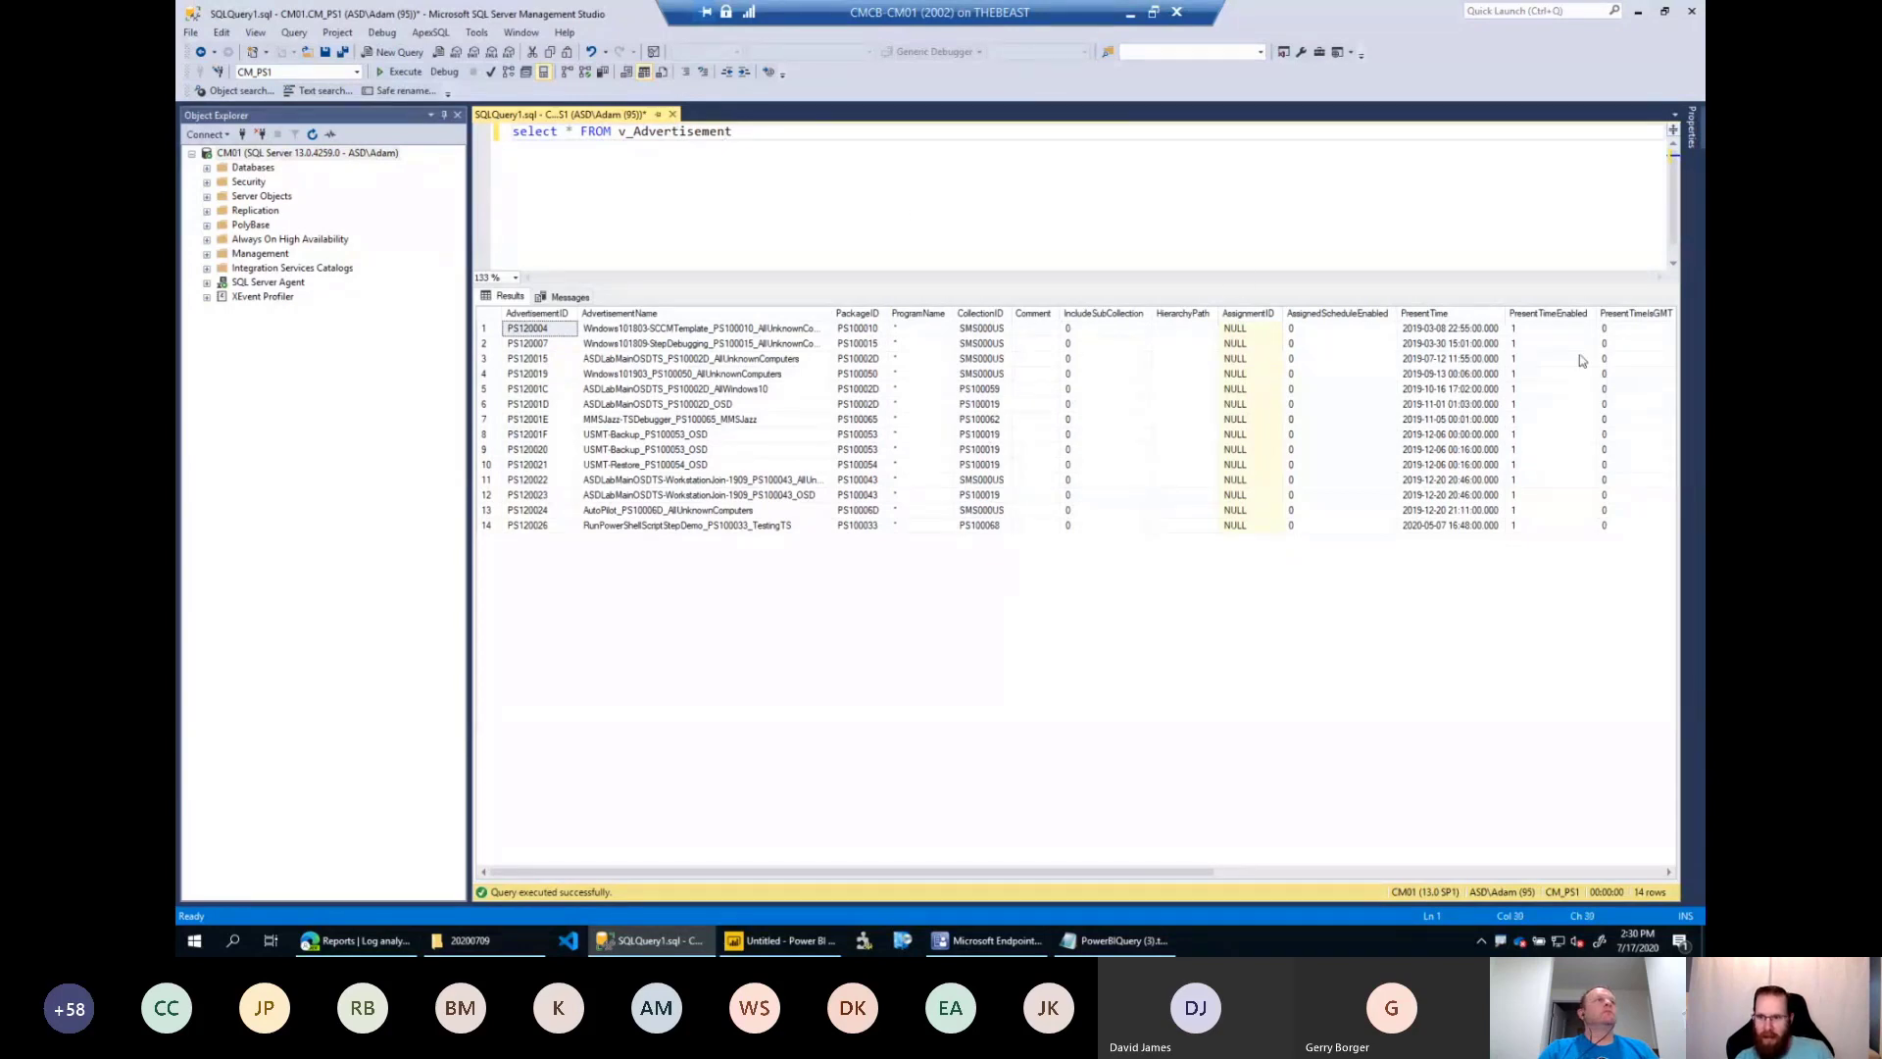
pyautogui.click(1047, 232)
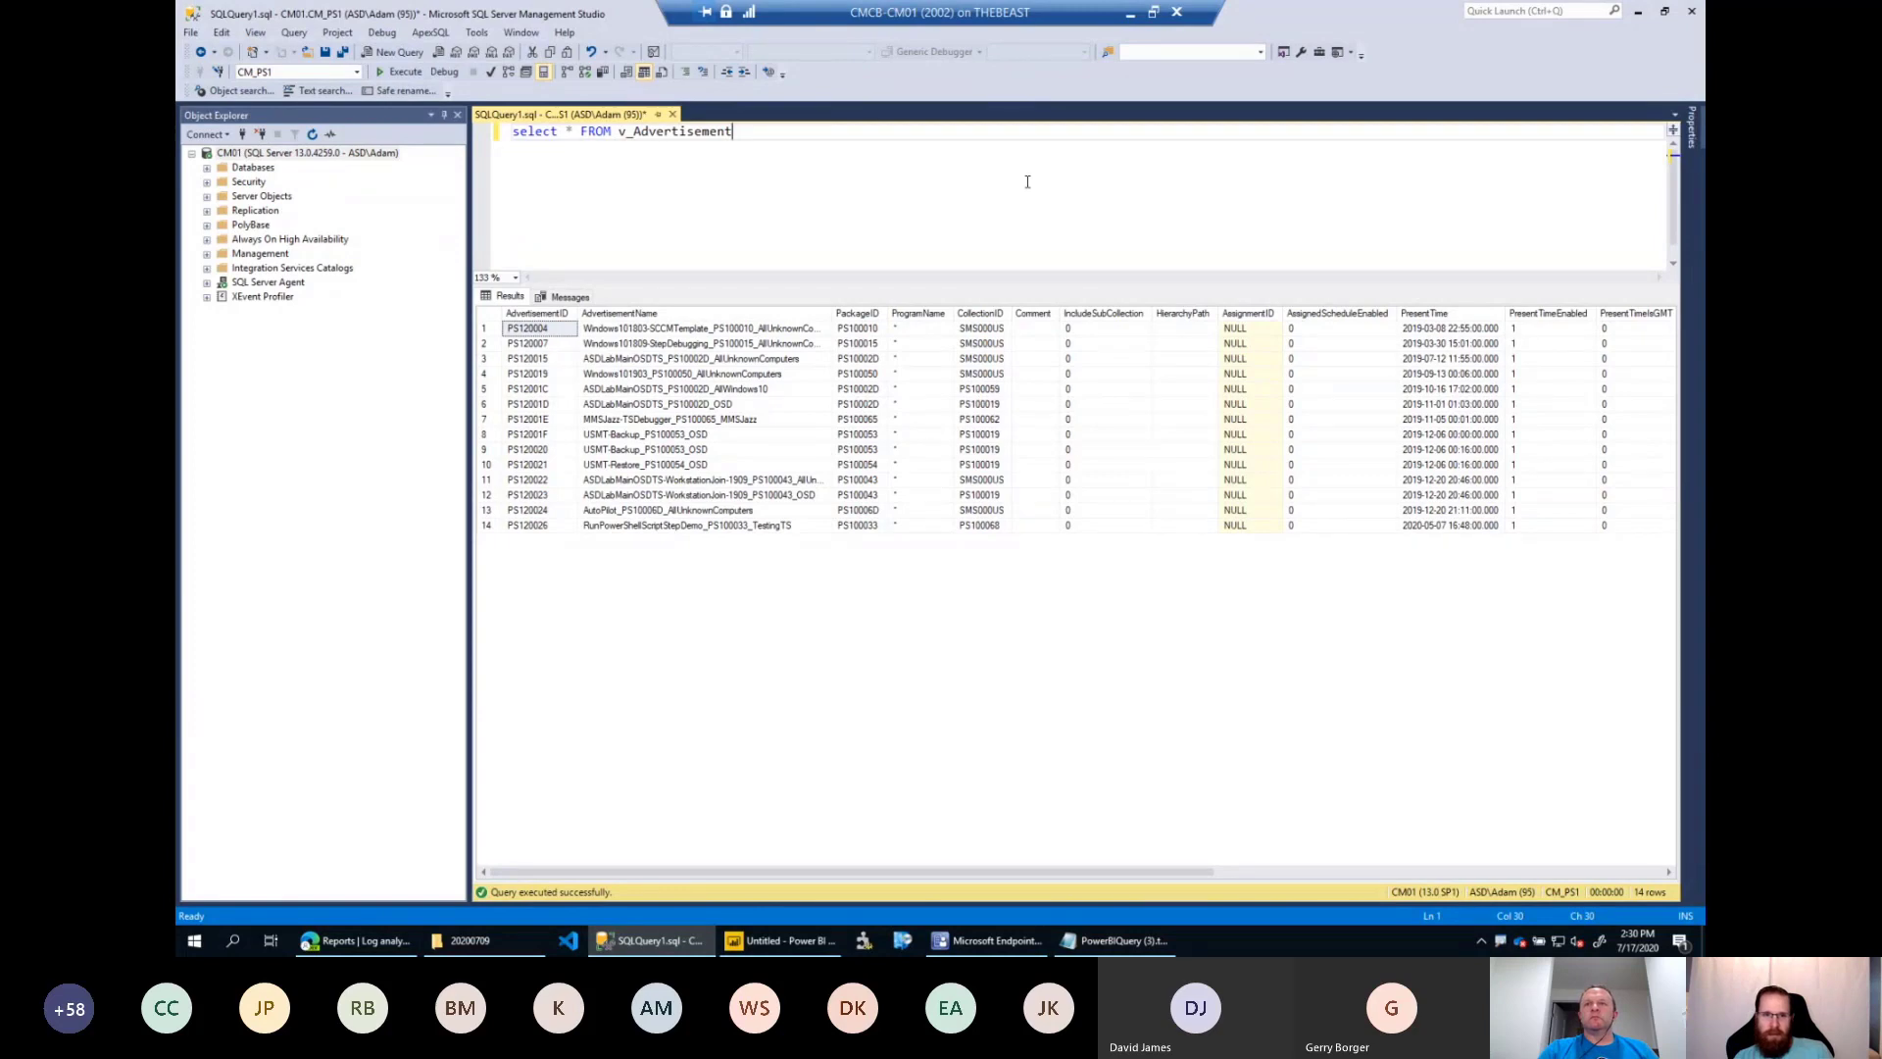
pyautogui.click(1106, 663)
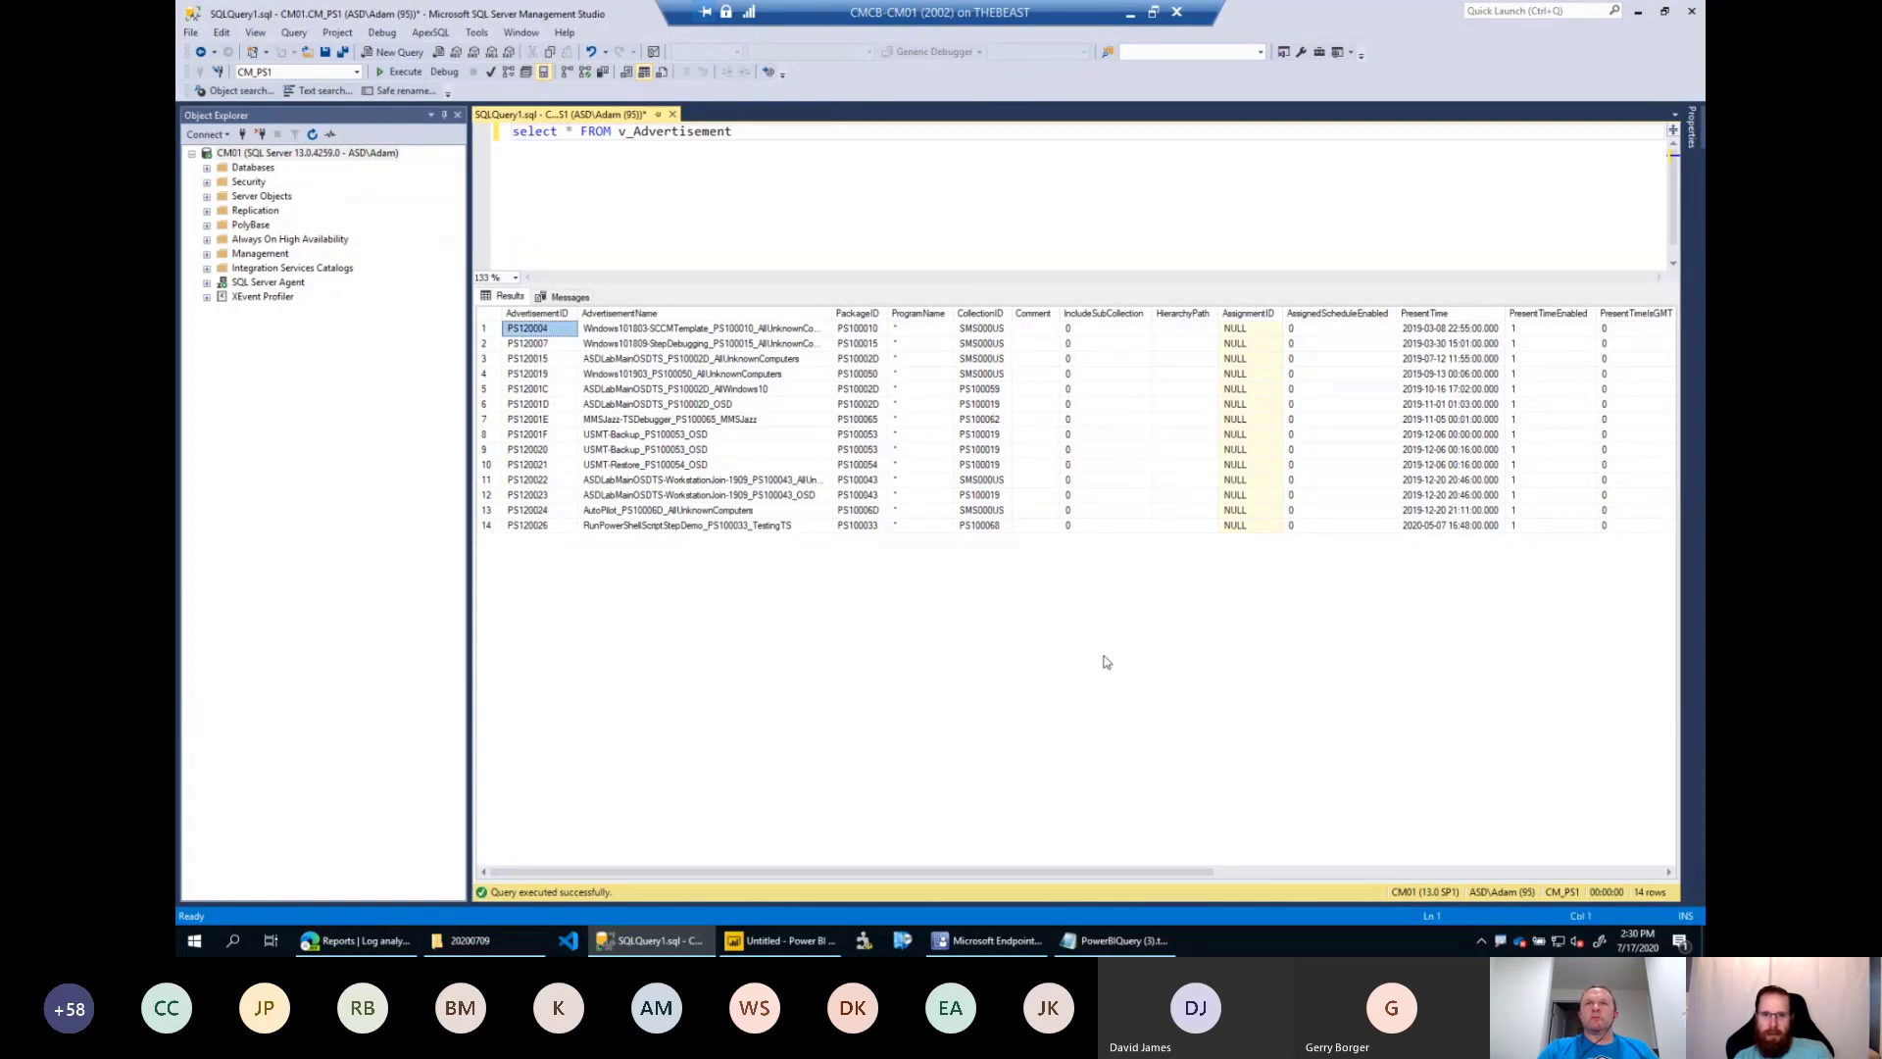
pyautogui.click(984, 187)
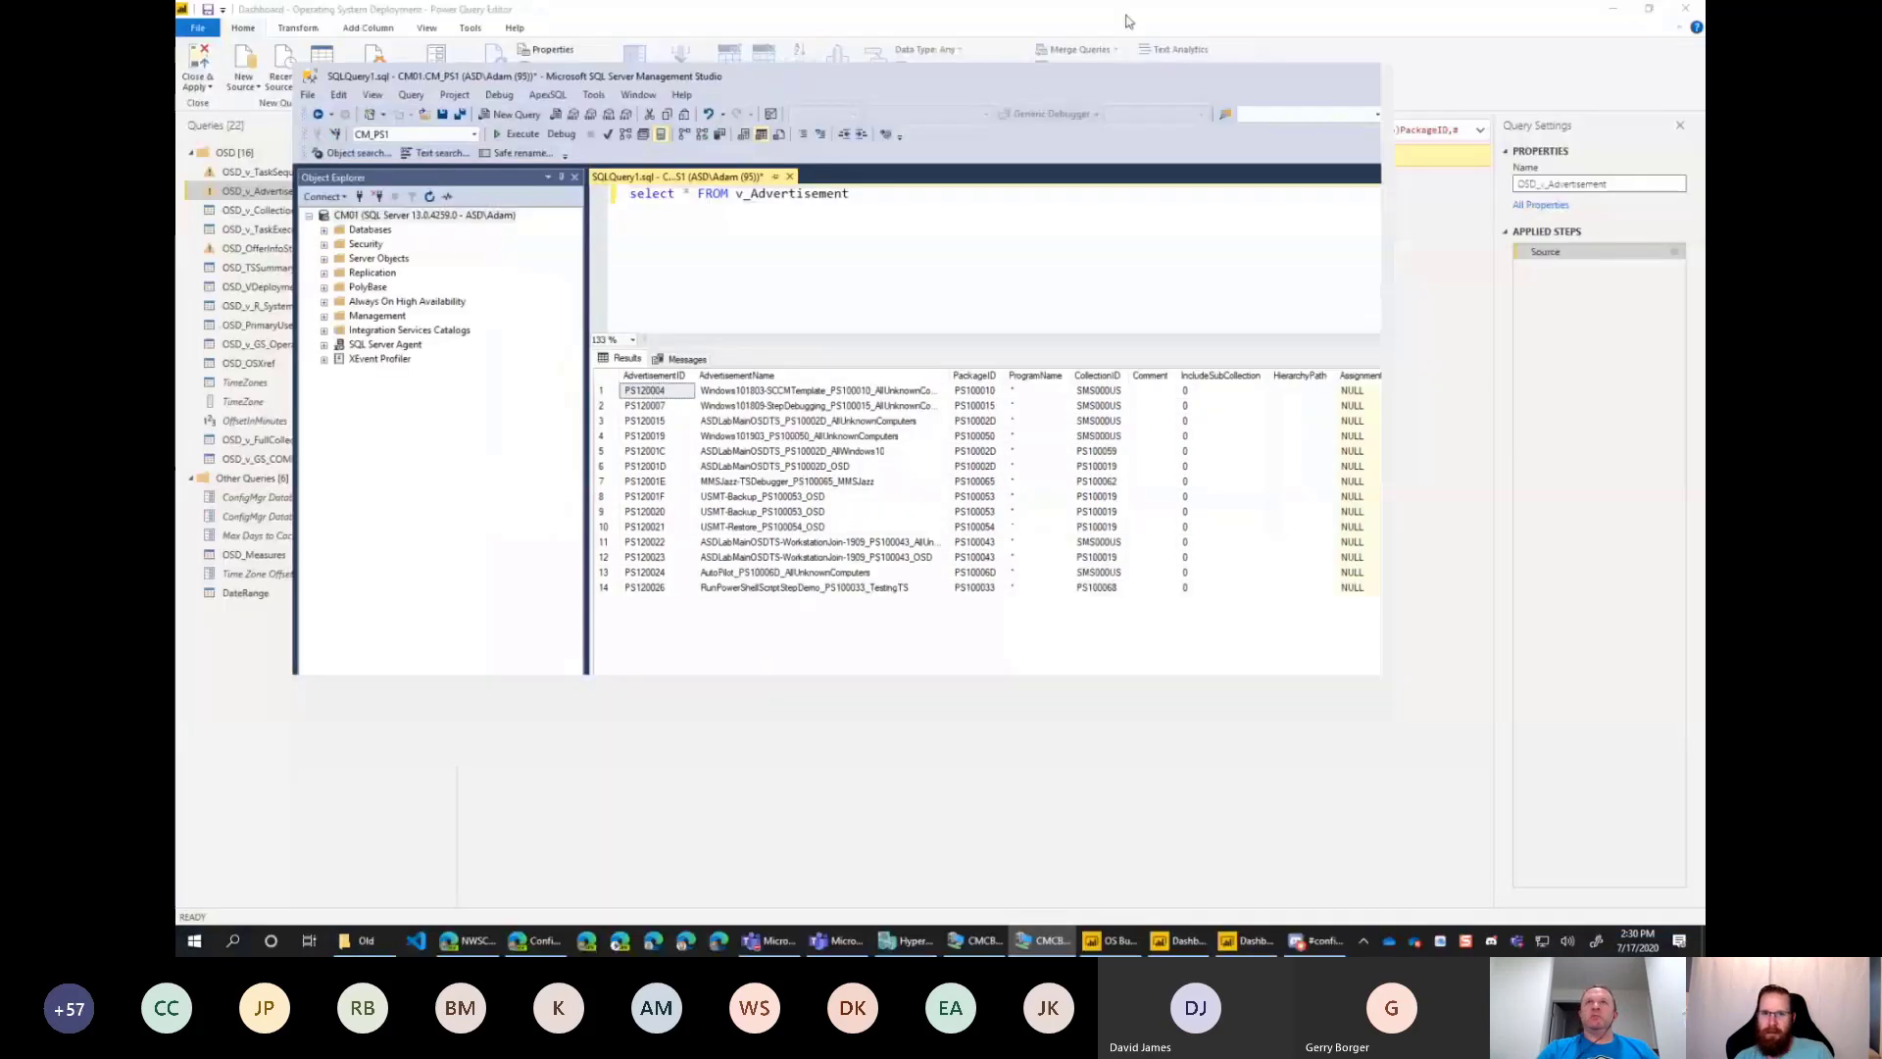
# Minimize the CMCB-CM01 remote session, switch to the Microsoft Teams meeting and stop sharing the screen.
pyautogui.click(1130, 12)
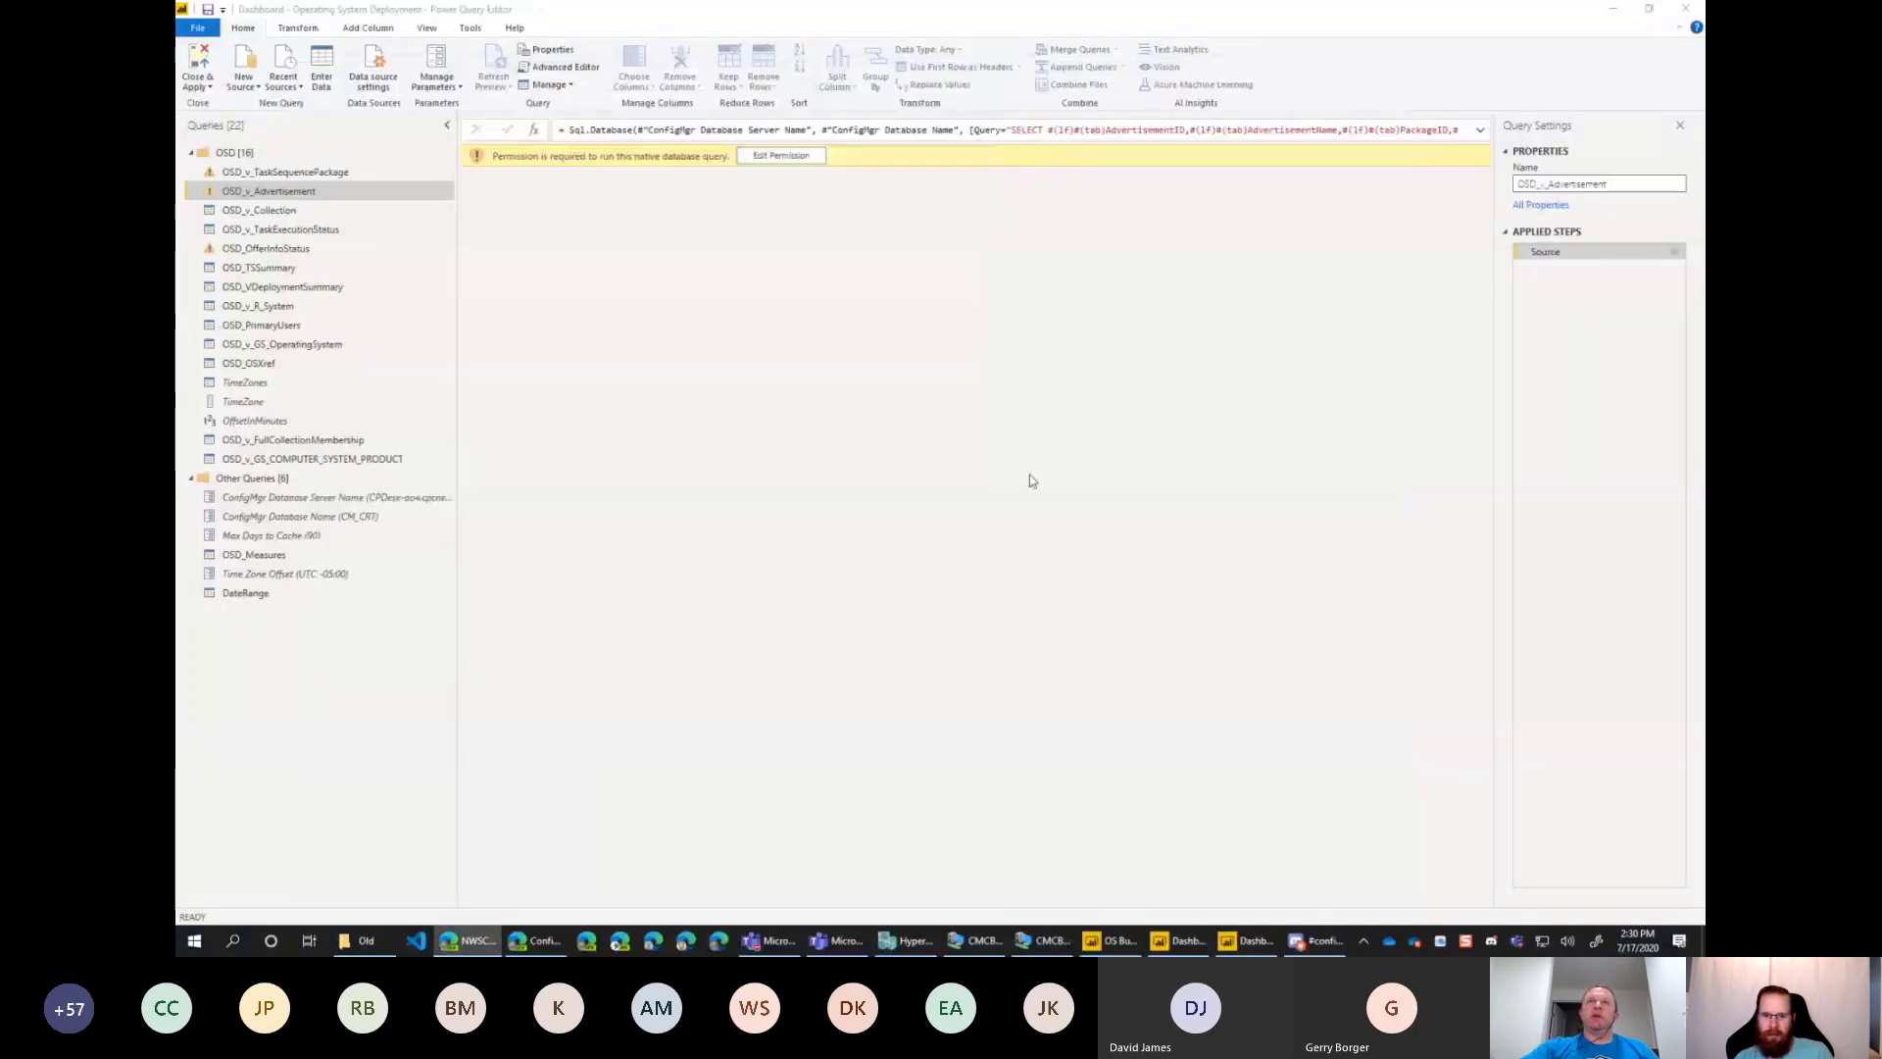
pyautogui.click(770, 940)
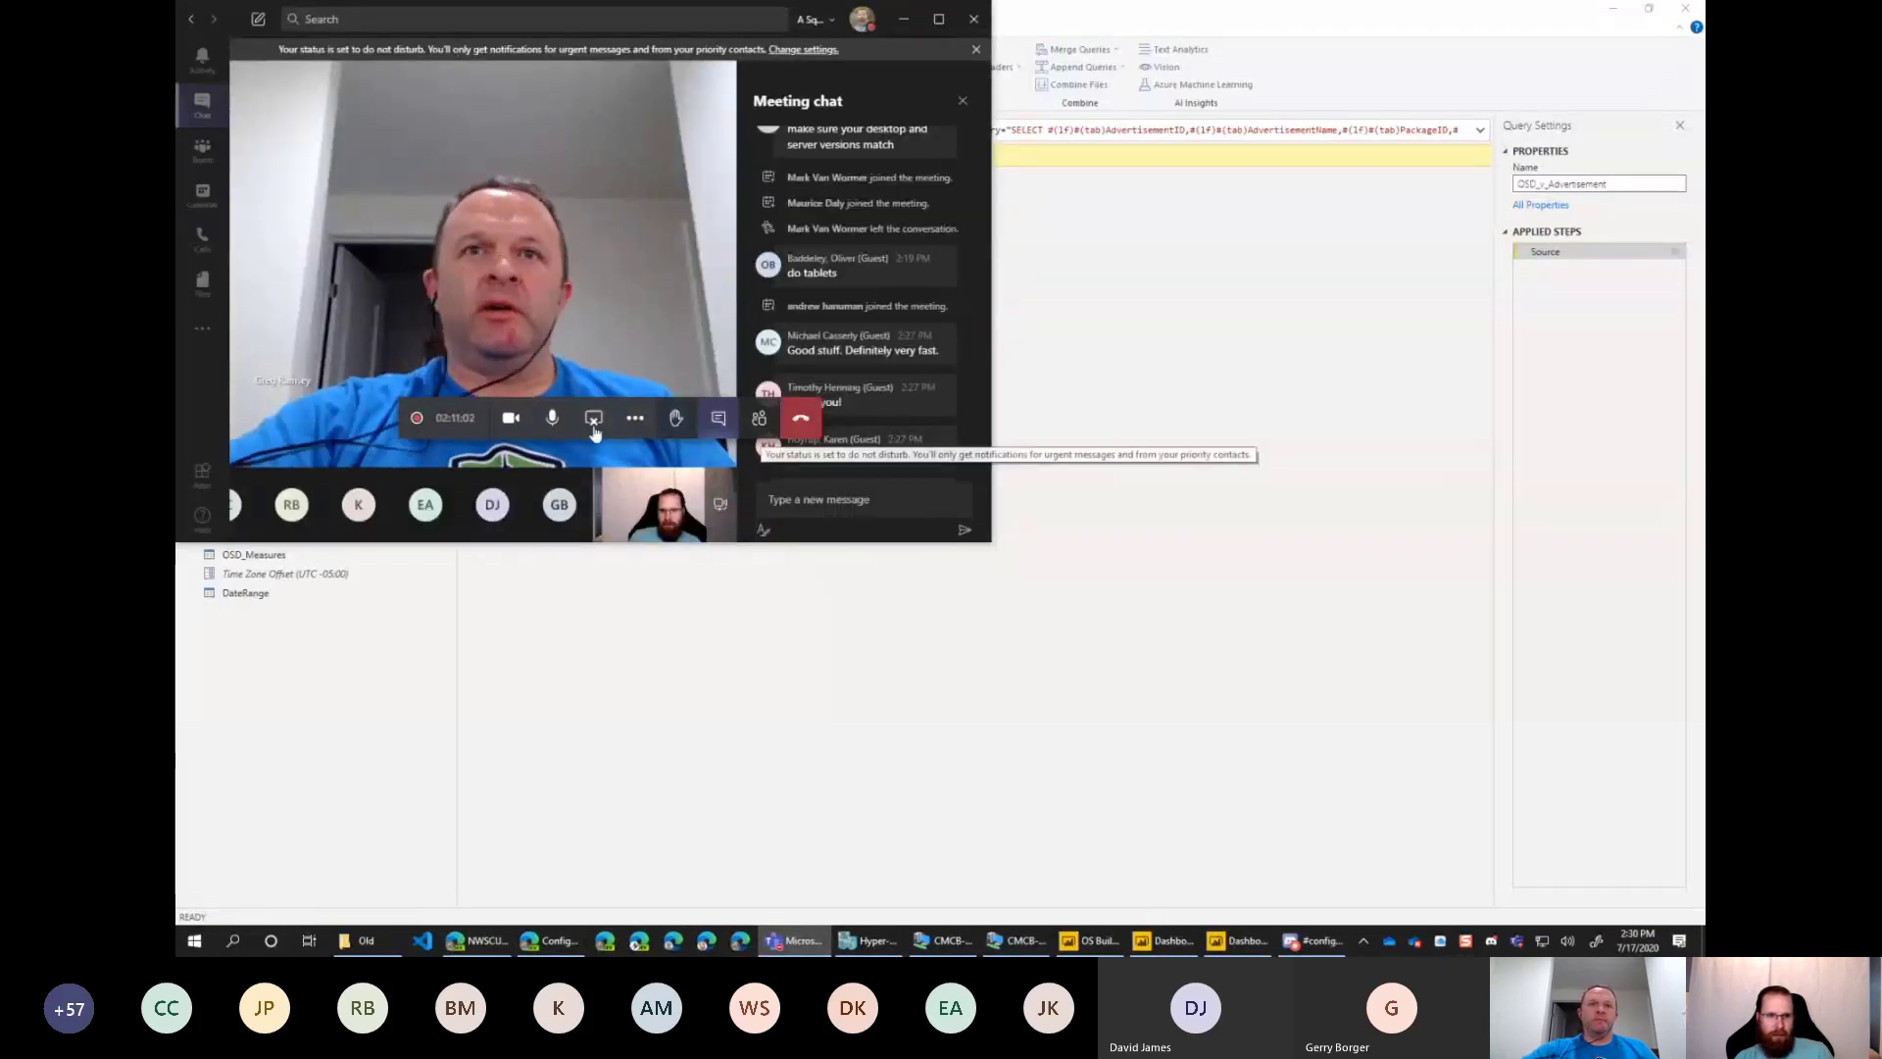
pyautogui.click(593, 419)
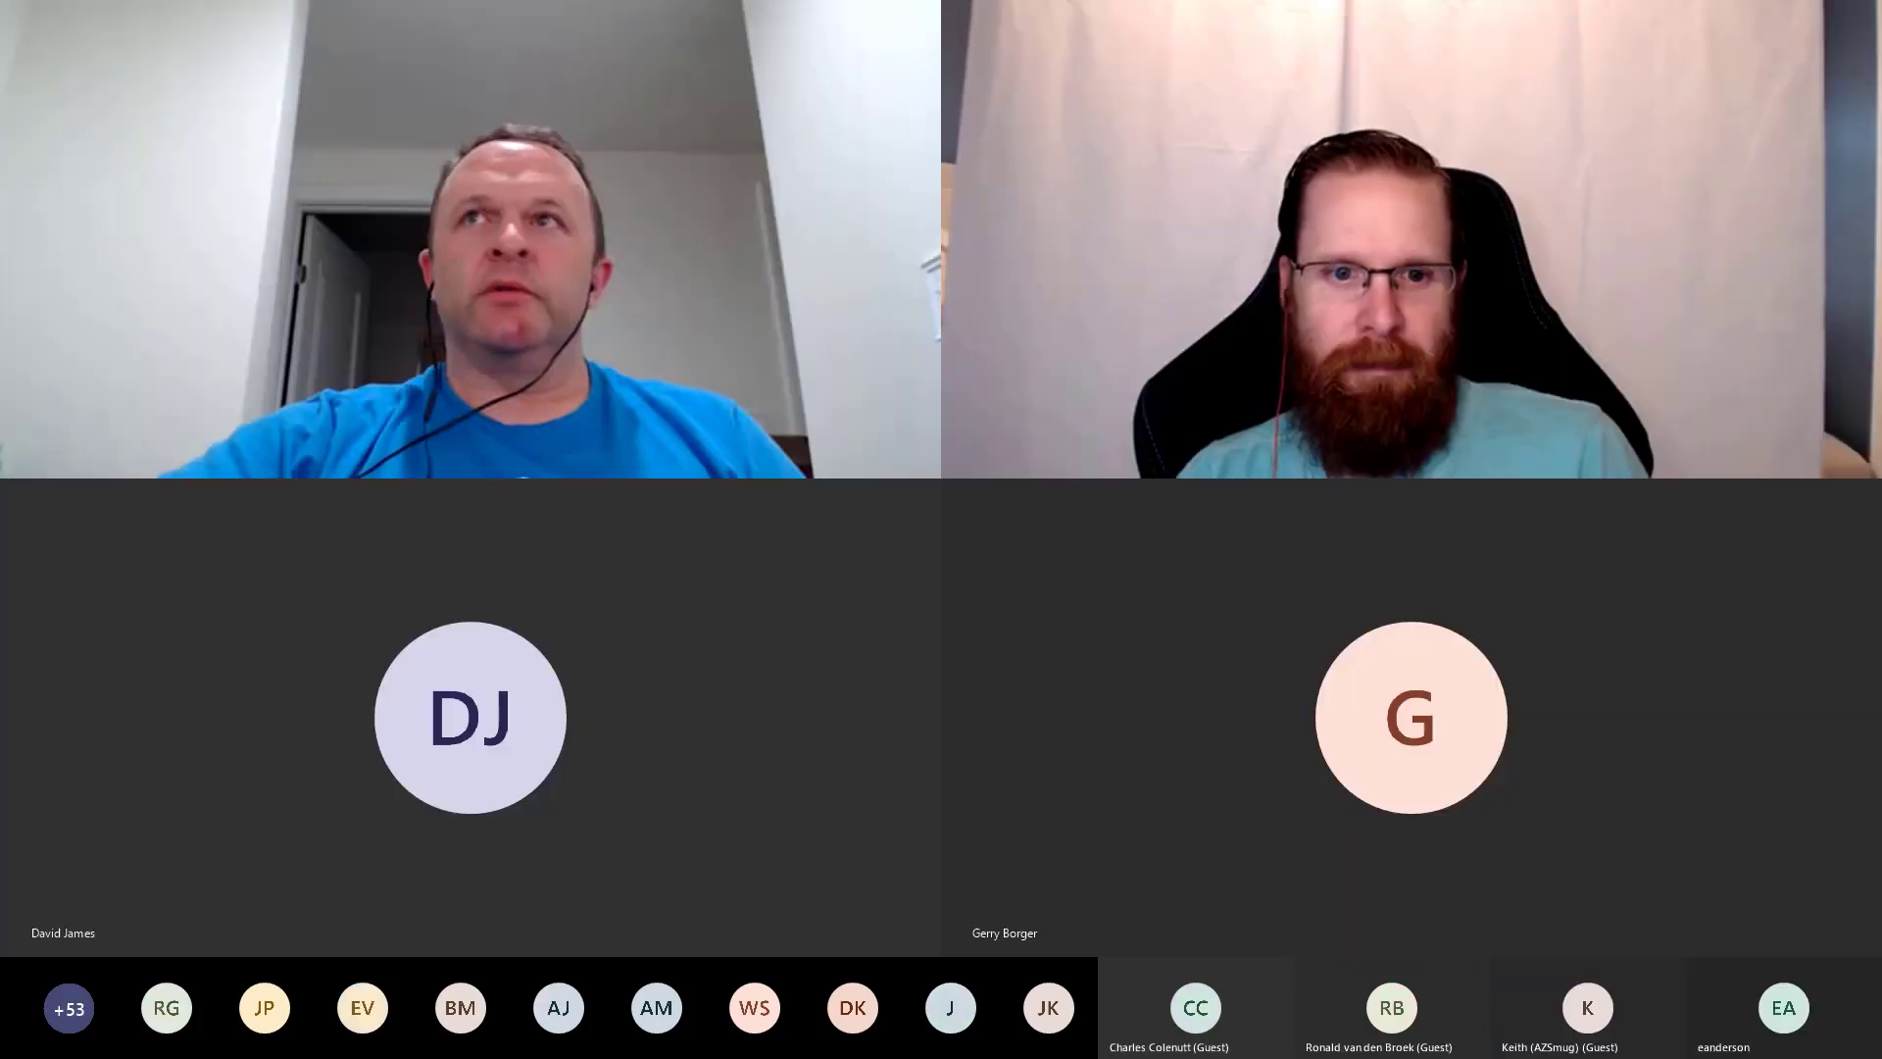